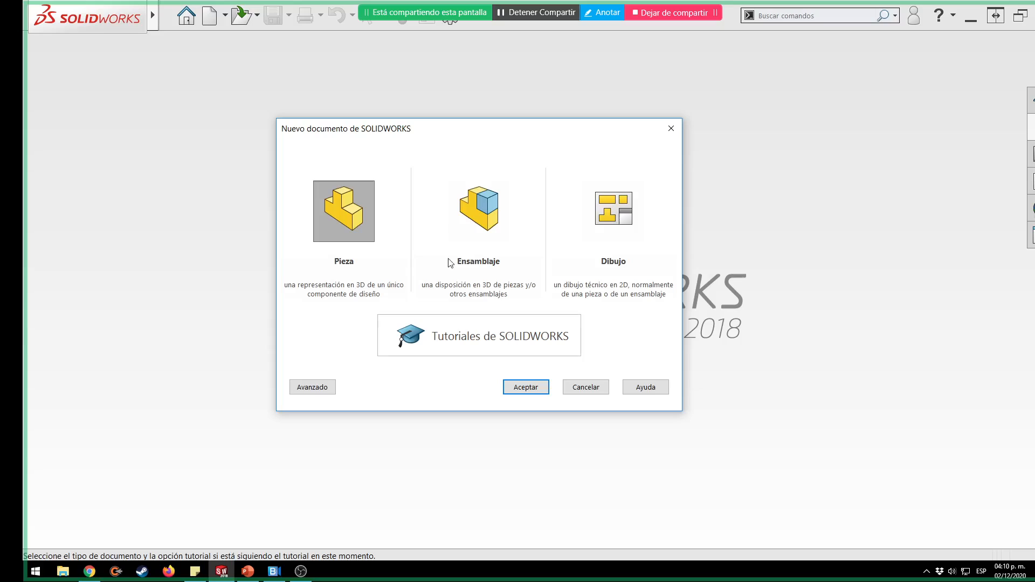
# Create a new part document from the basic template choices.
pyautogui.click(317, 388)
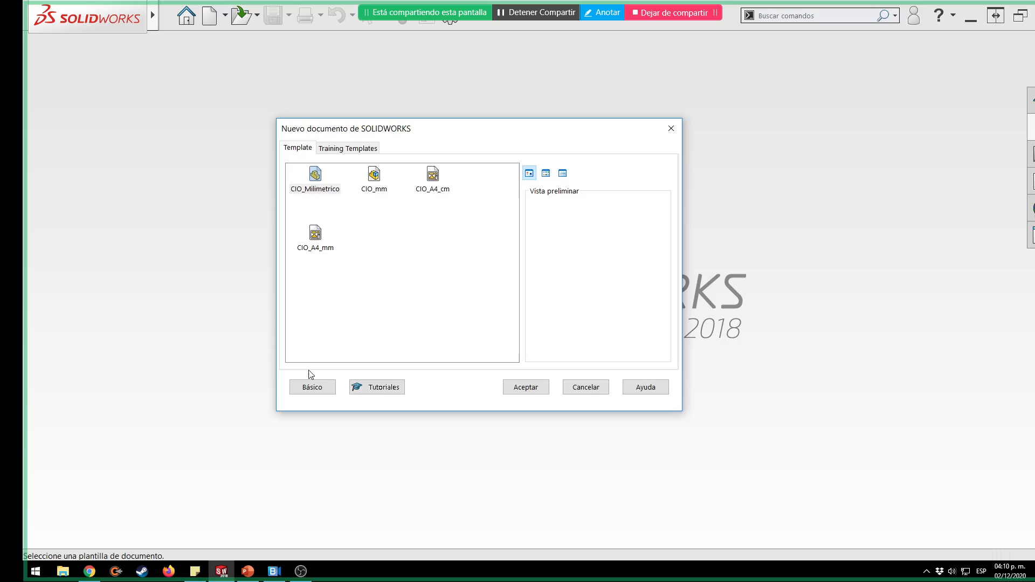
pyautogui.click(314, 388)
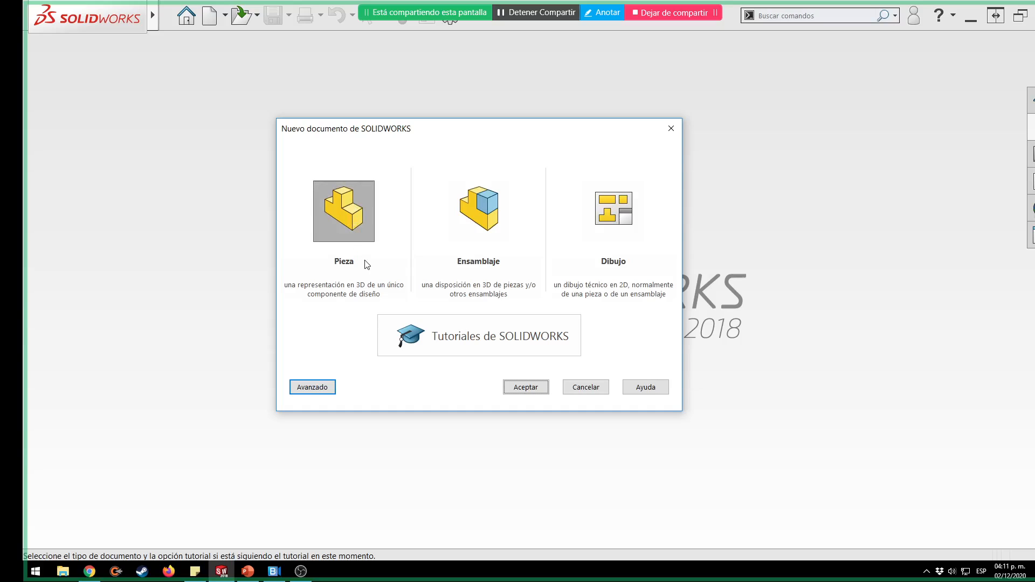
pyautogui.doubleClick(342, 221)
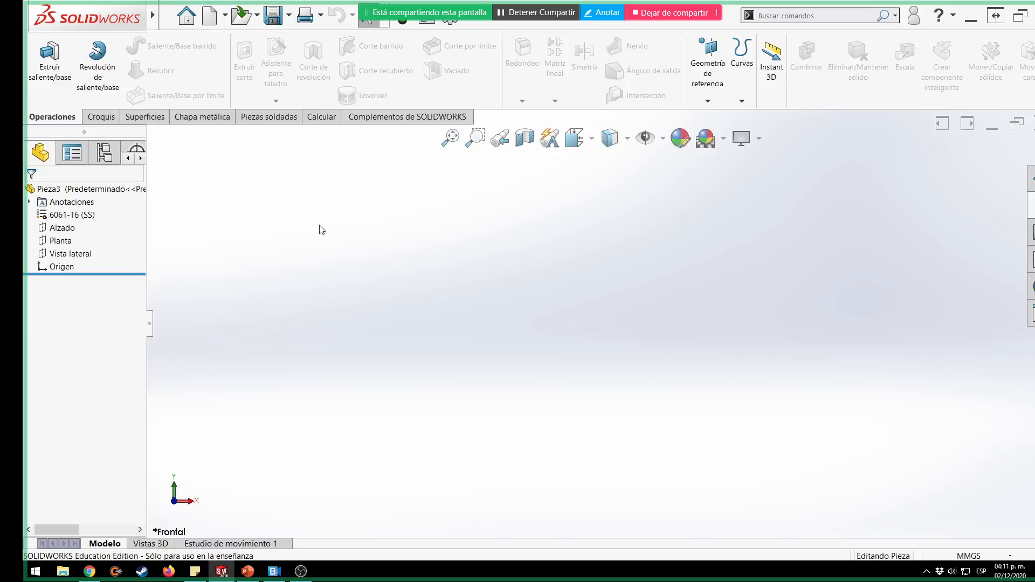
pyautogui.hotkey('ctrl', 'n')
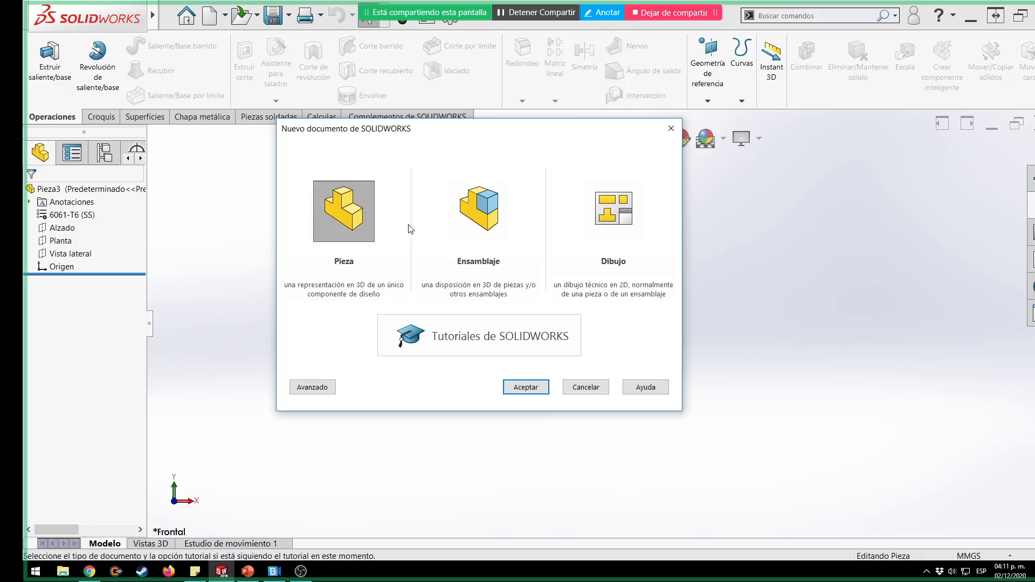
pyautogui.press('Escape')
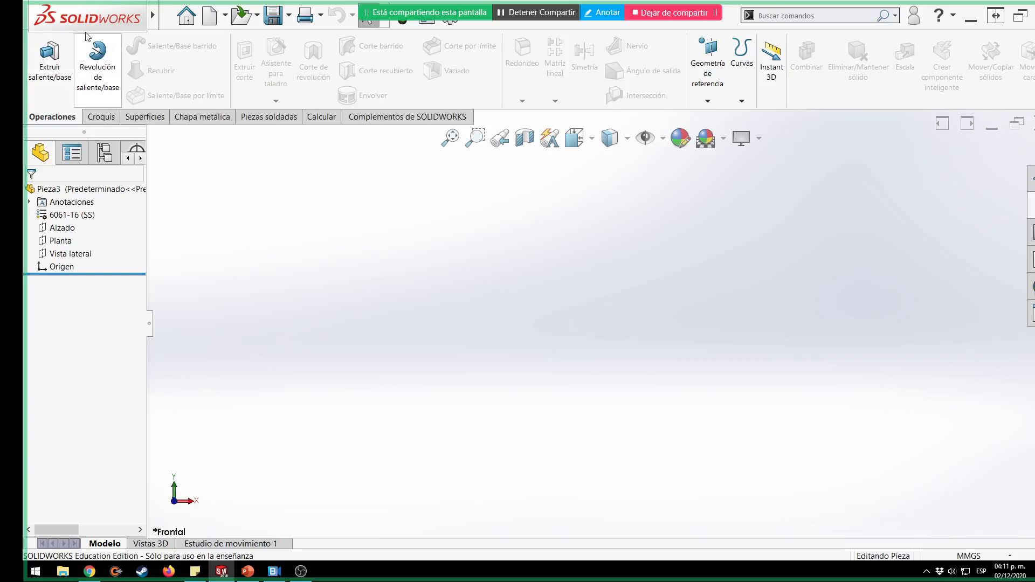
# Review the part's custom file properties and remove the material assigned to the part.
pyautogui.click(182, 17)
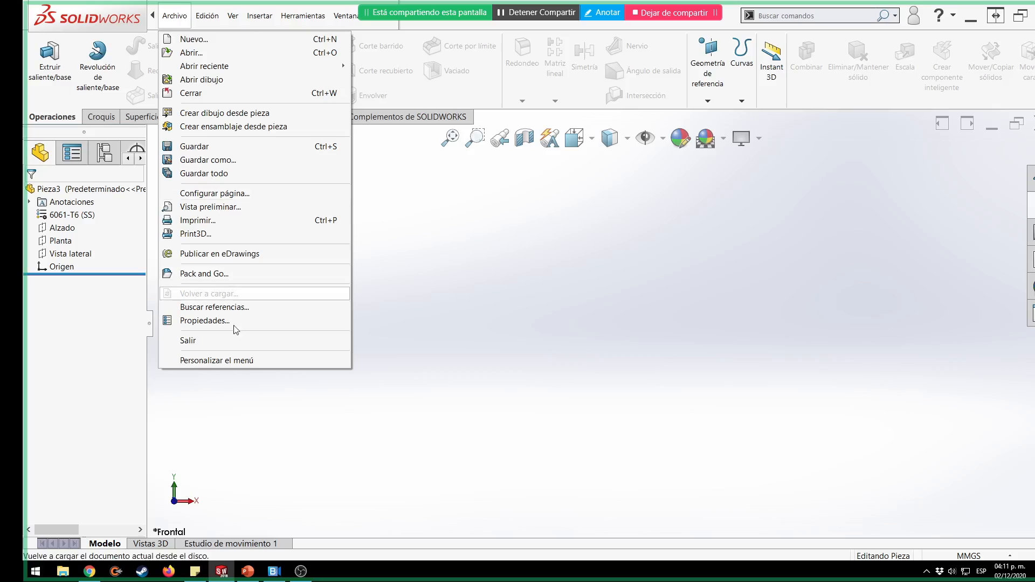
pyautogui.click(204, 320)
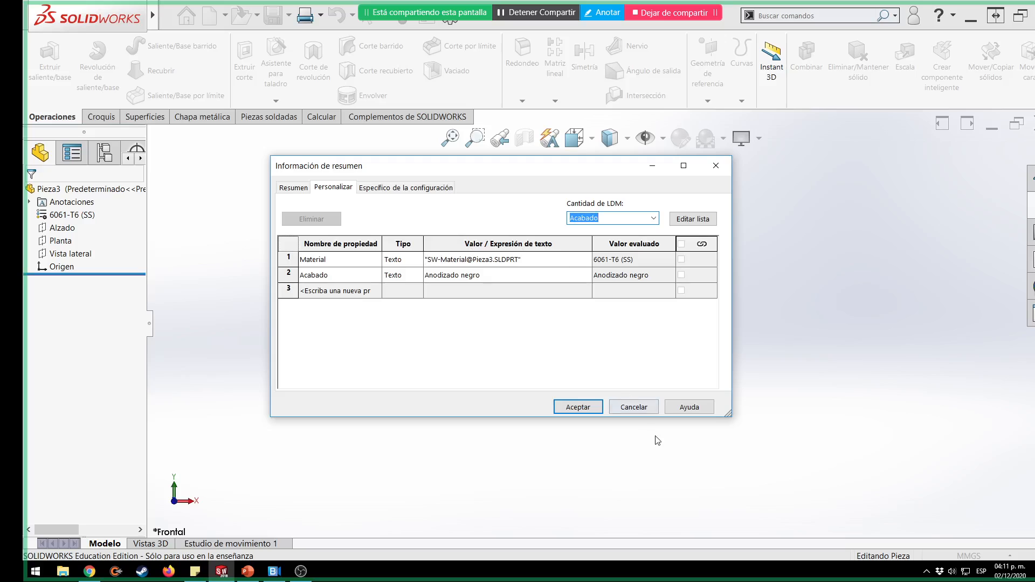
pyautogui.click(636, 409)
pyautogui.rightClick(63, 214)
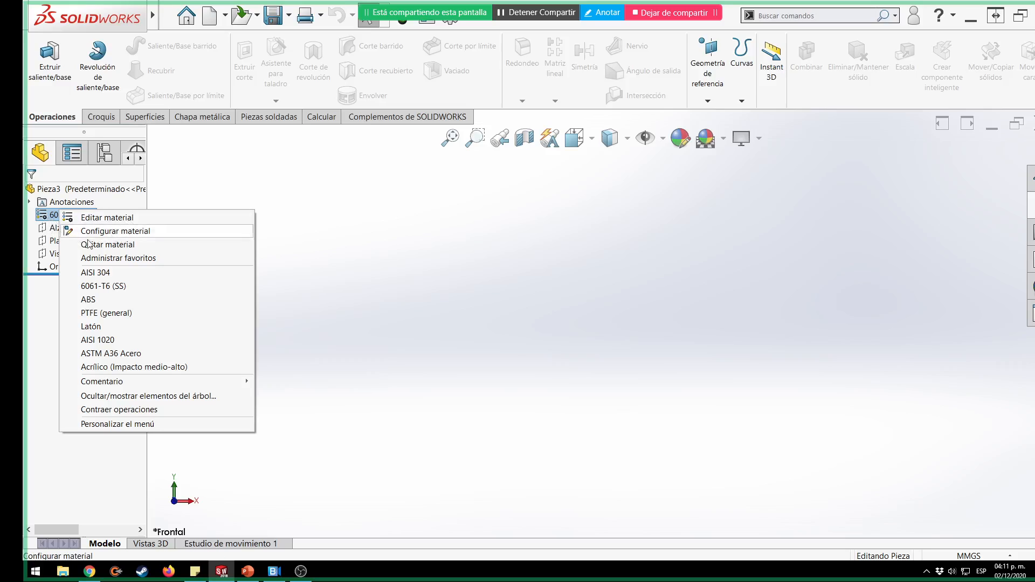
pyautogui.click(127, 250)
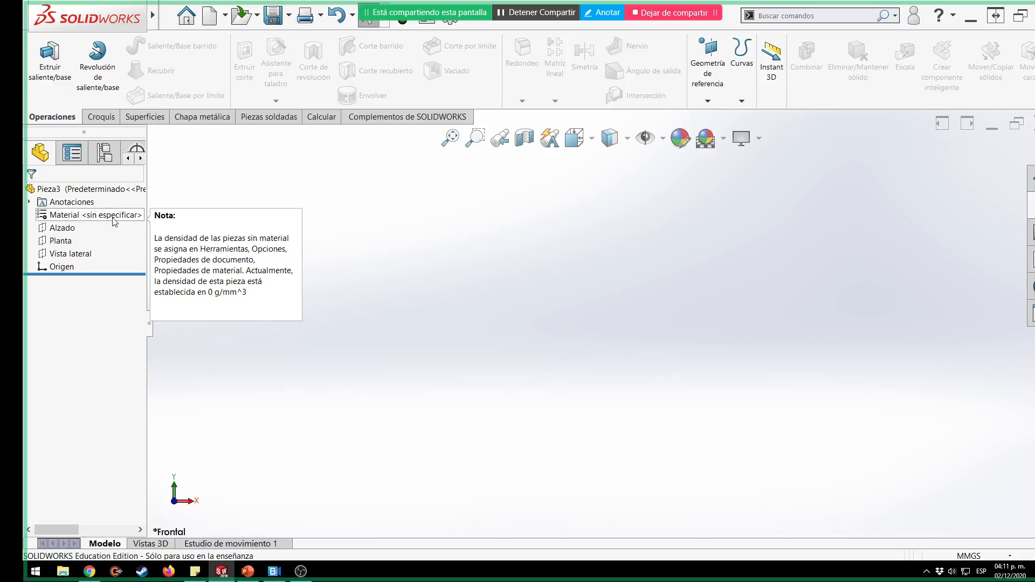
# Clear the author field in the part's summary information.
pyautogui.click(174, 15)
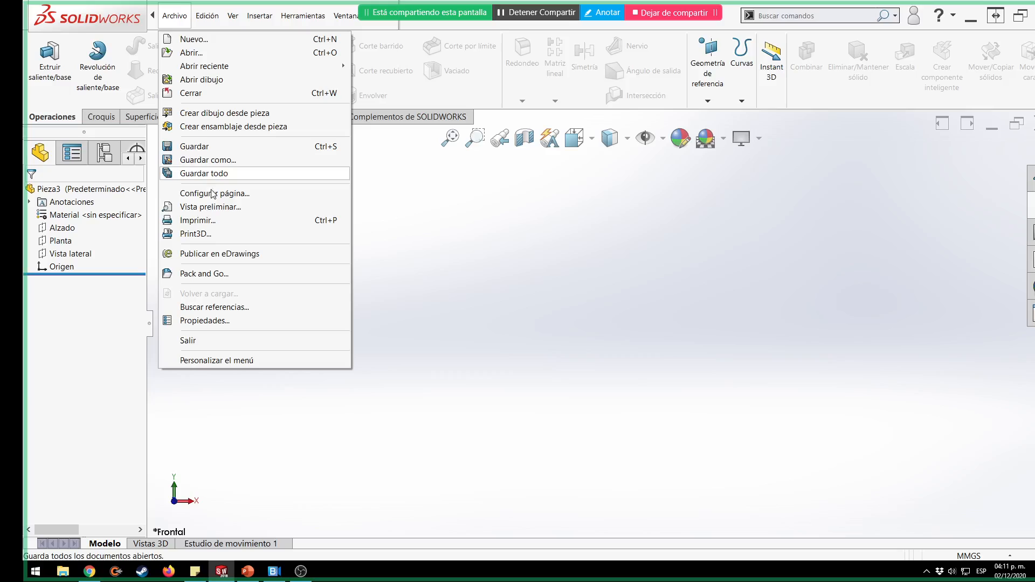
pyautogui.click(229, 320)
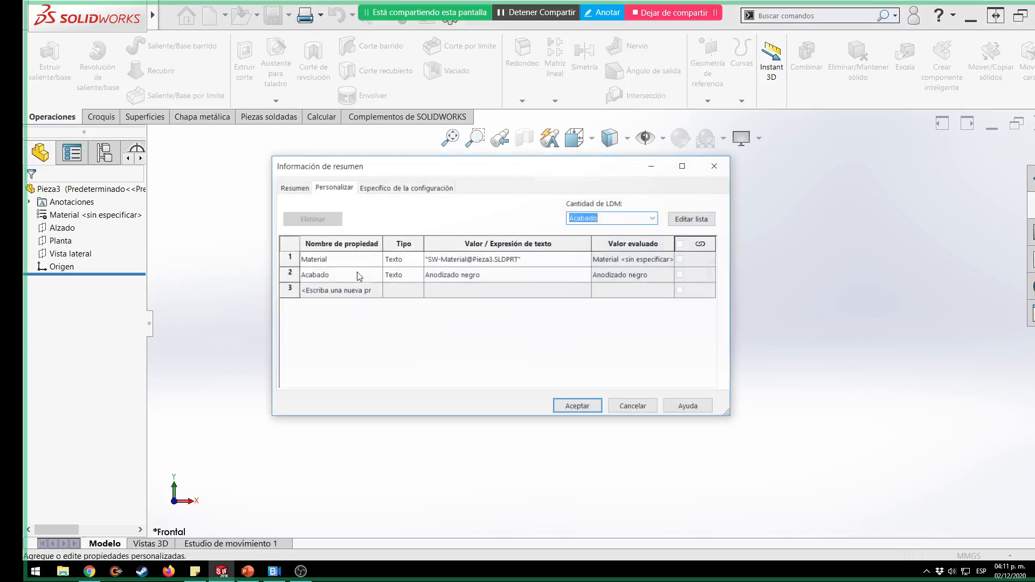
pyautogui.click(290, 188)
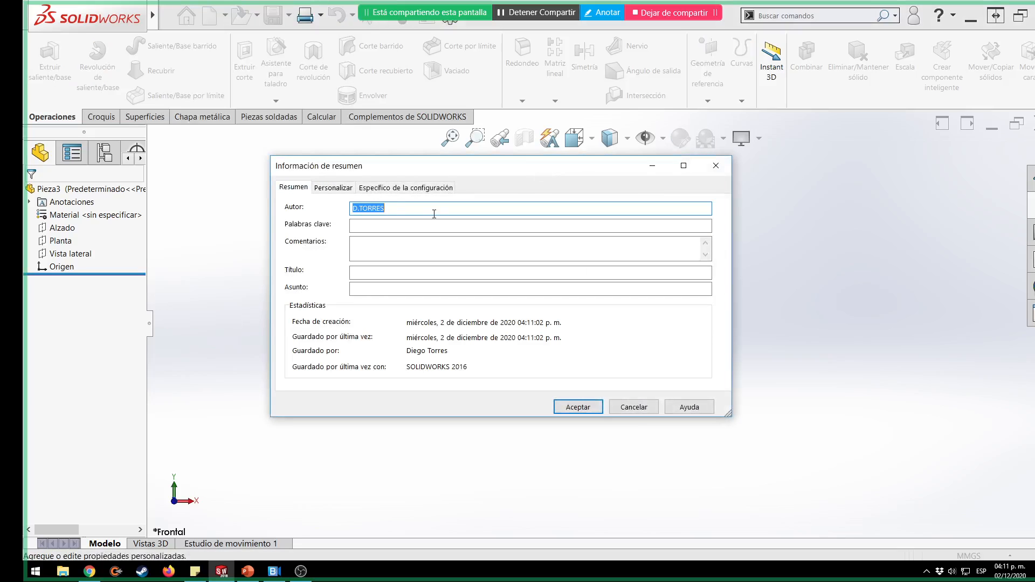
pyautogui.press('BackSpace')
# Delete the Material and Acabado custom properties from the part.
pyautogui.click(322, 189)
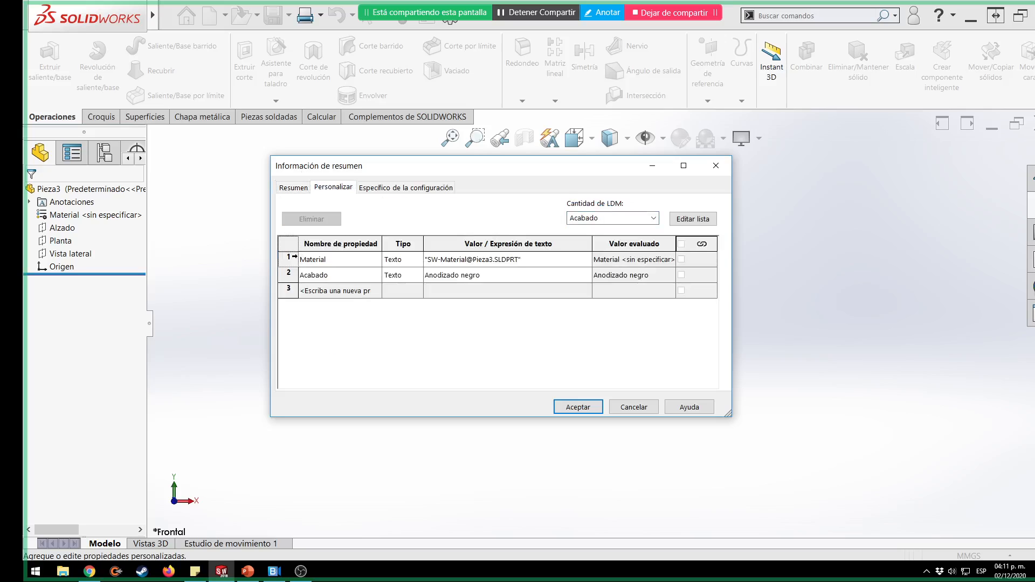
pyautogui.click(287, 259)
pyautogui.click(310, 220)
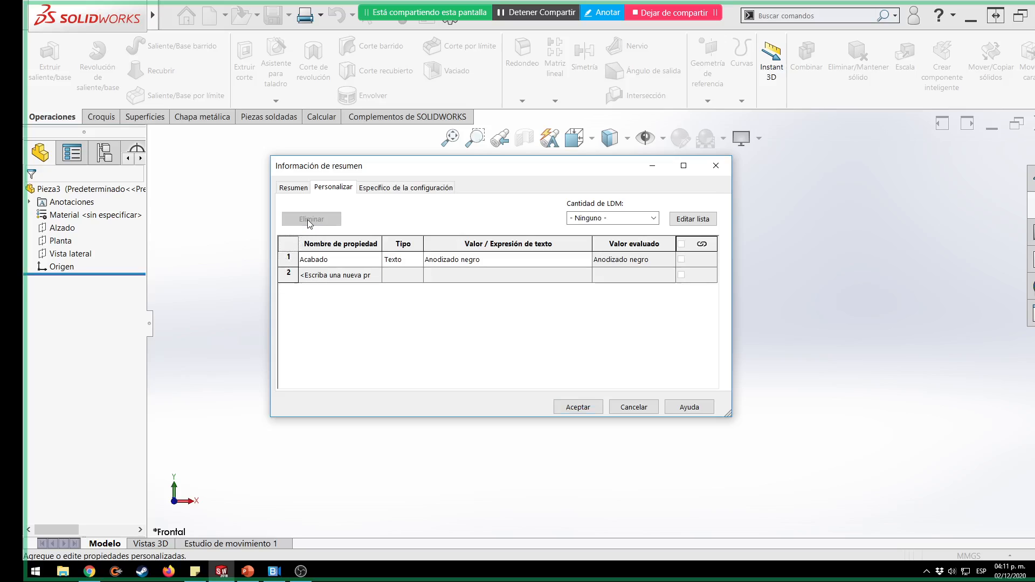
pyautogui.click(290, 258)
pyautogui.click(306, 219)
# Delete the configuration-specific PAGINA property and accept the summary information changes.
pyautogui.click(367, 187)
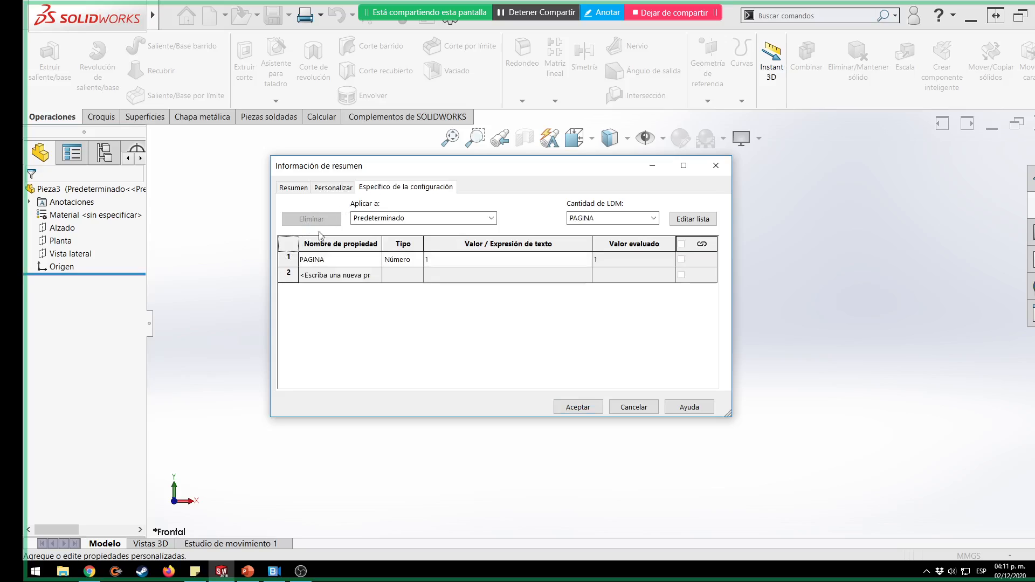
pyautogui.click(289, 258)
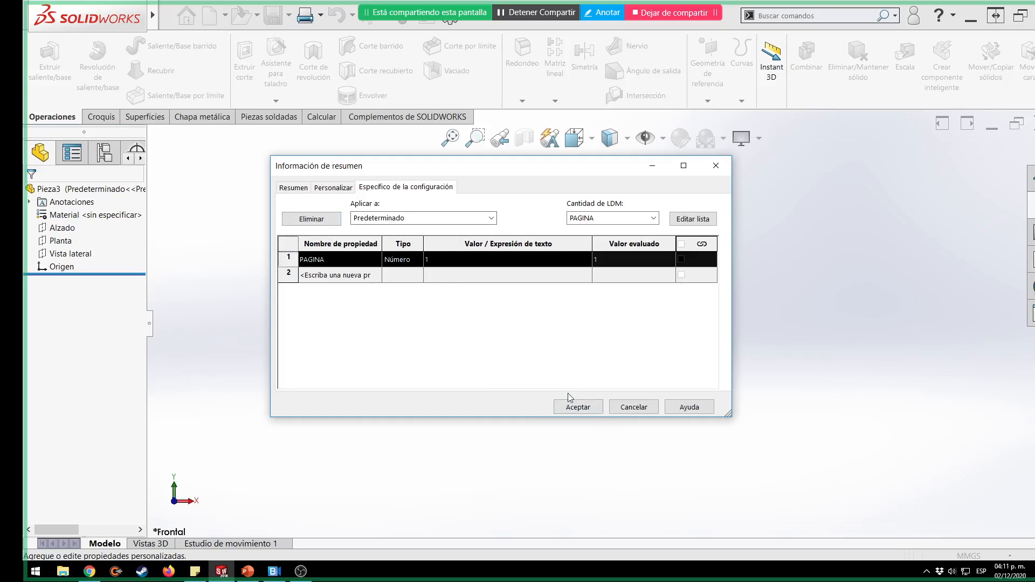
pyautogui.click(297, 219)
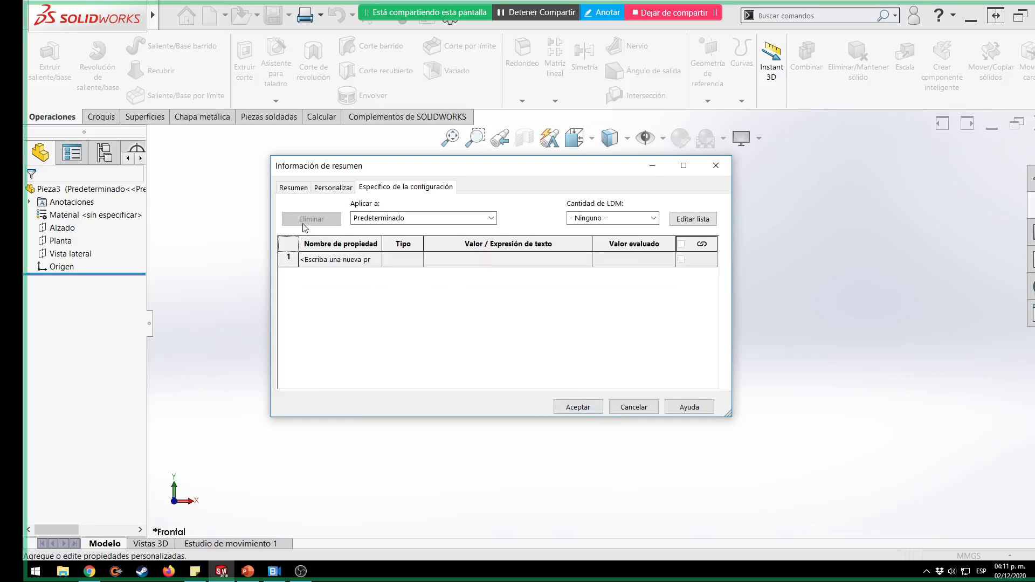
pyautogui.click(591, 404)
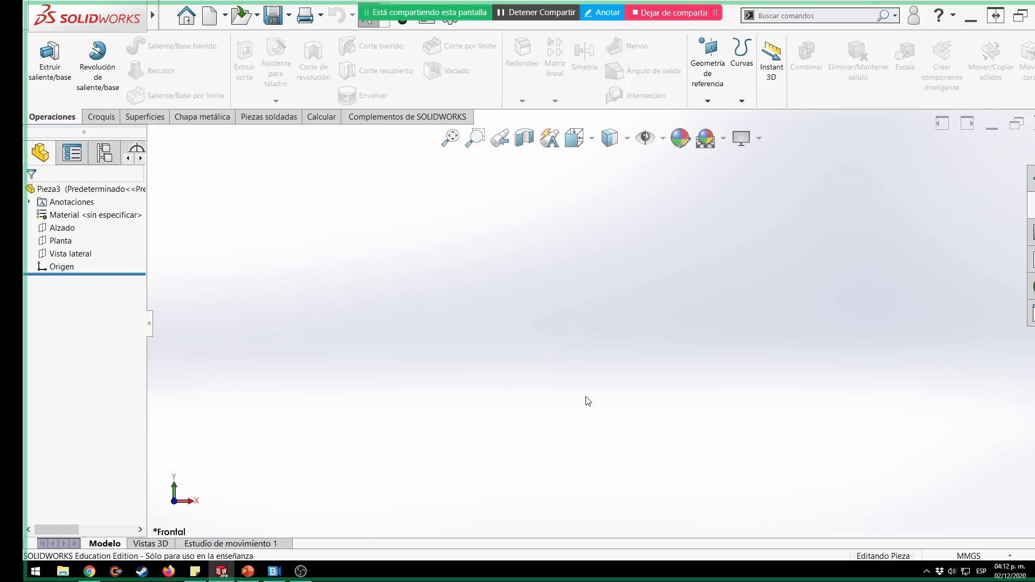
# Set the general drafting standard to ISO in the document properties.
pyautogui.click(451, 24)
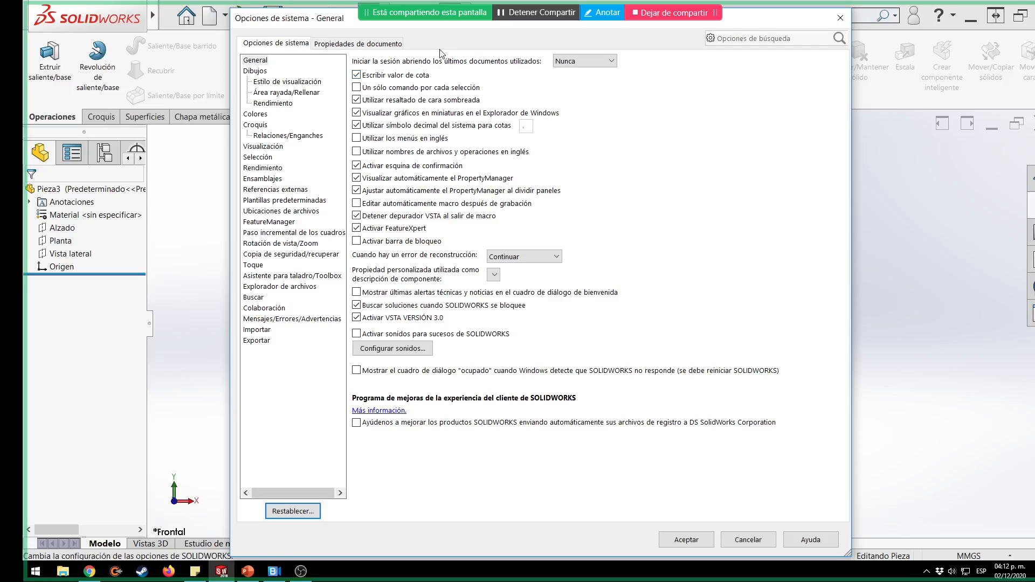
pyautogui.click(364, 47)
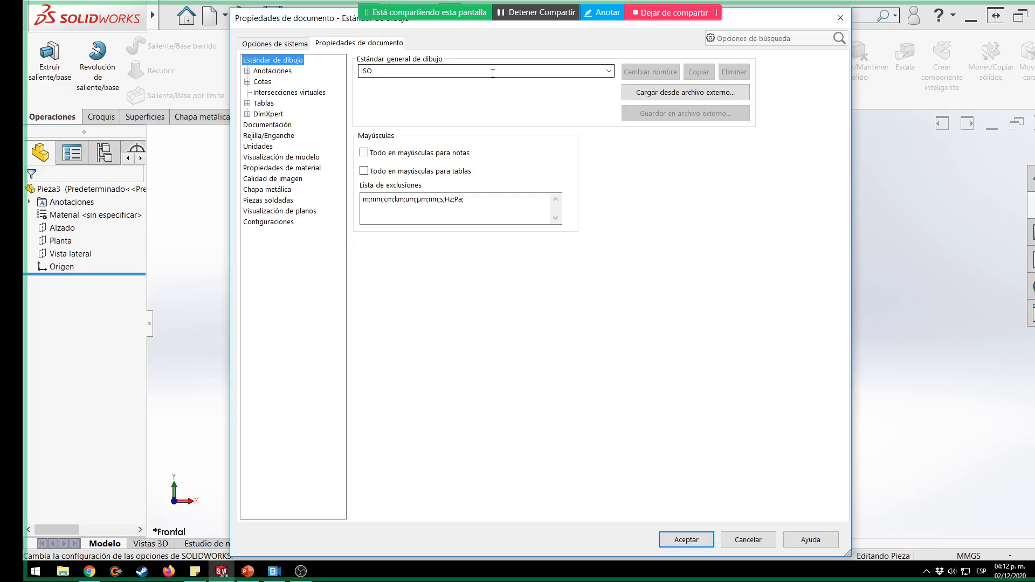
pyautogui.click(607, 71)
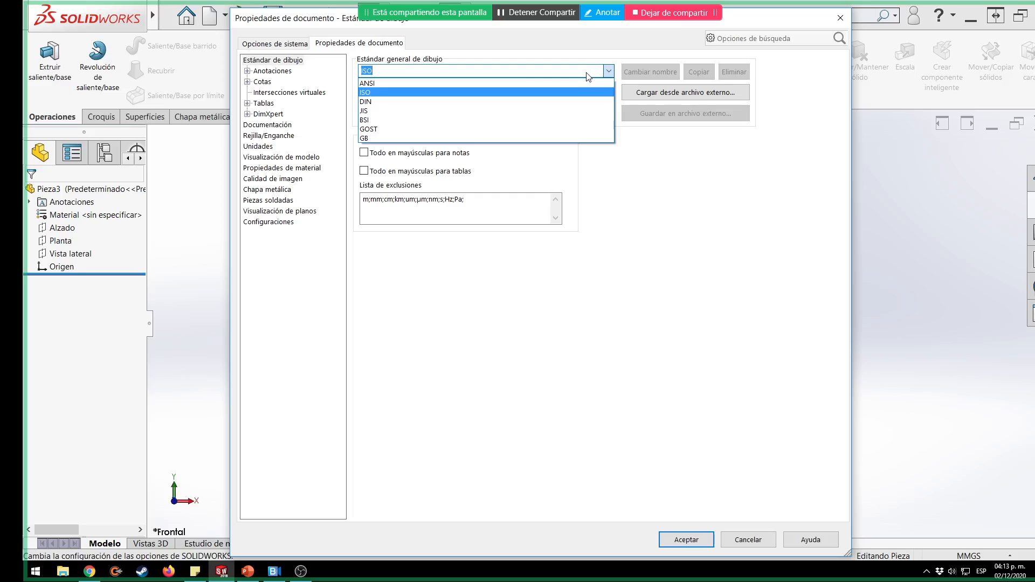
pyautogui.click(382, 93)
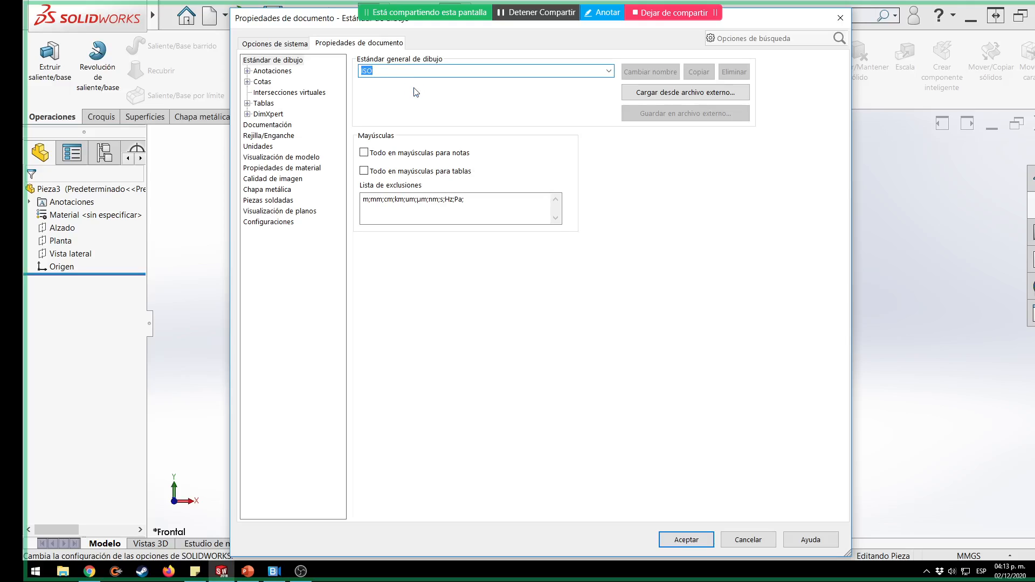
# Compare the custom and IPS unit systems, and set the document units to MMGS (millimetre, gram, second).
pyautogui.click(260, 148)
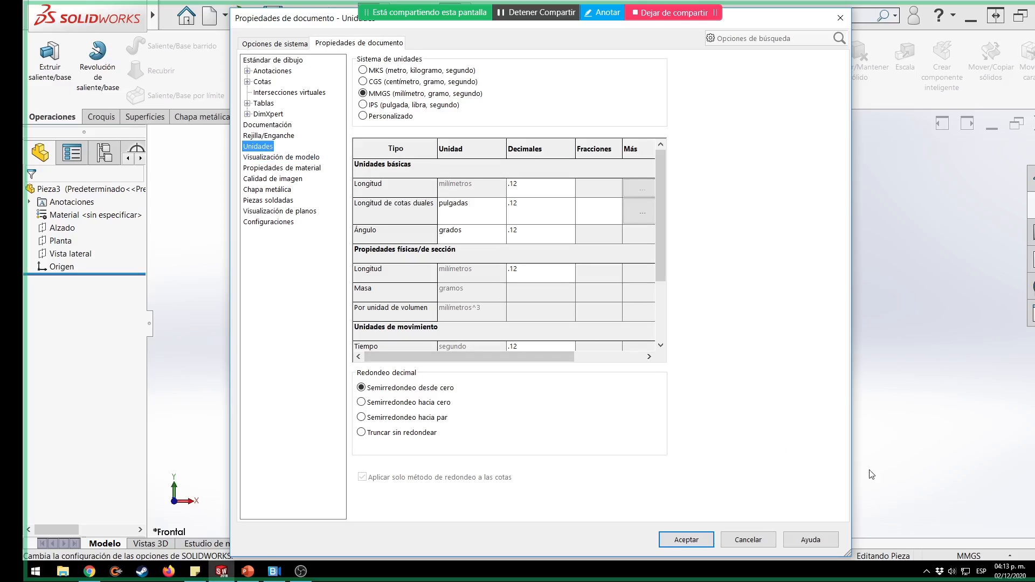
pyautogui.click(996, 555)
pyautogui.click(391, 116)
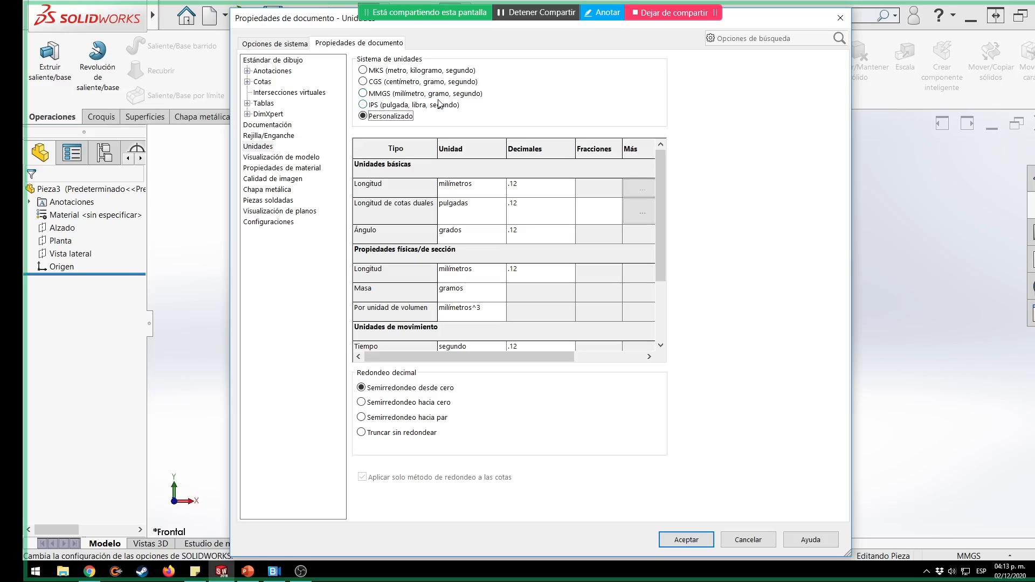
pyautogui.click(401, 105)
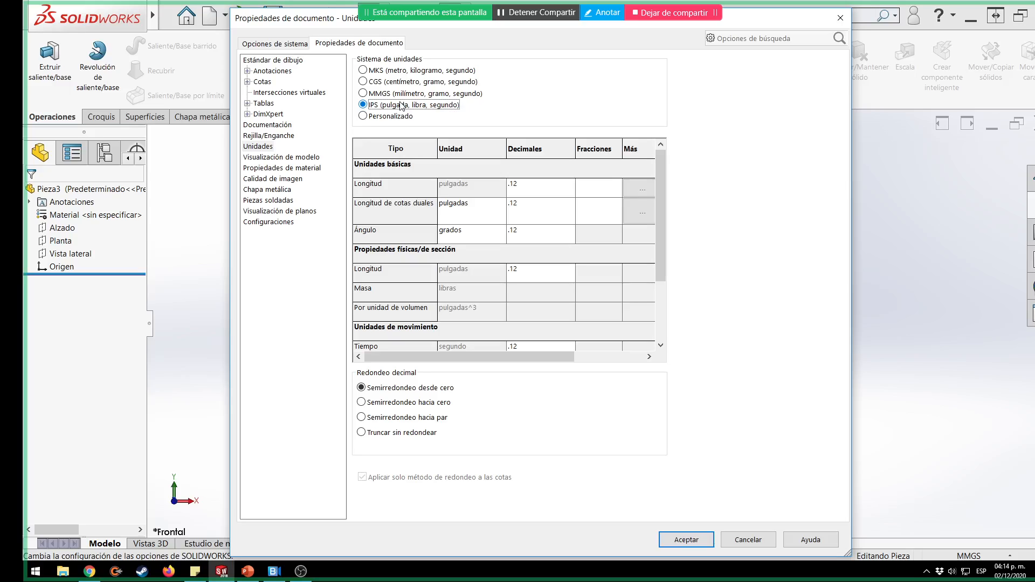
pyautogui.click(397, 94)
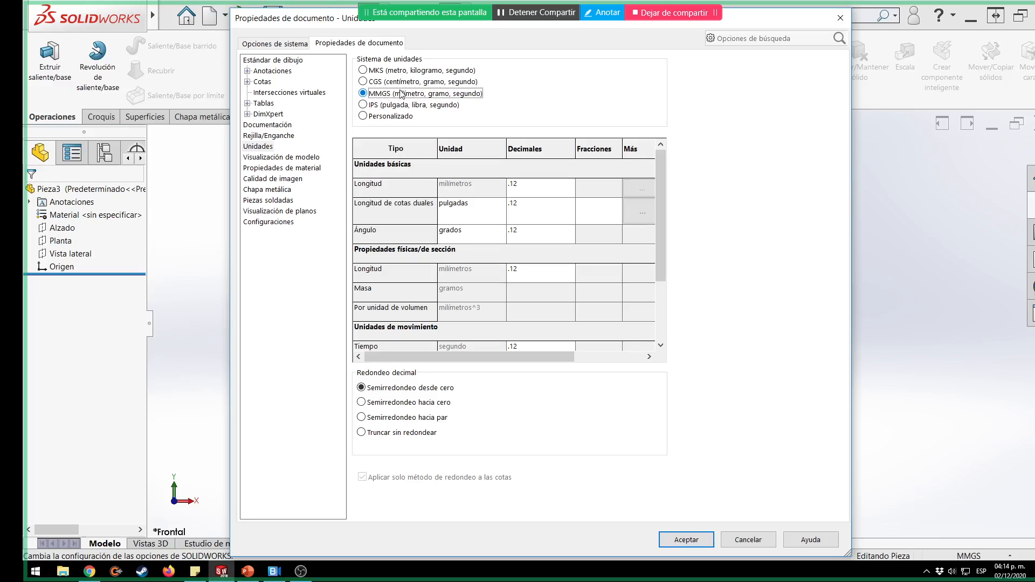
# Examine the document's units table, including basic, section and motion units and the unit choices for dual dimension length.
pyautogui.click(376, 192)
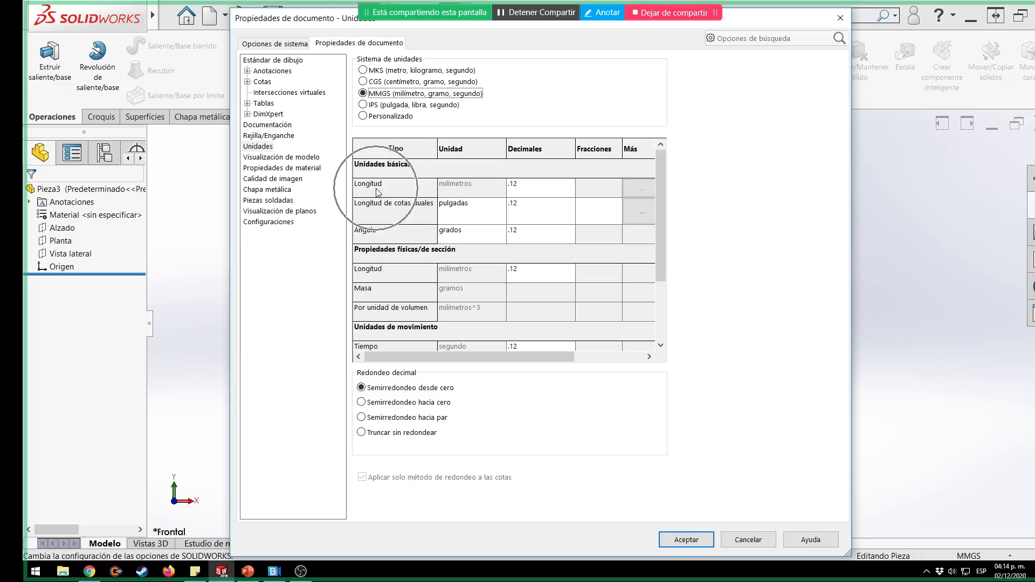
pyautogui.click(471, 192)
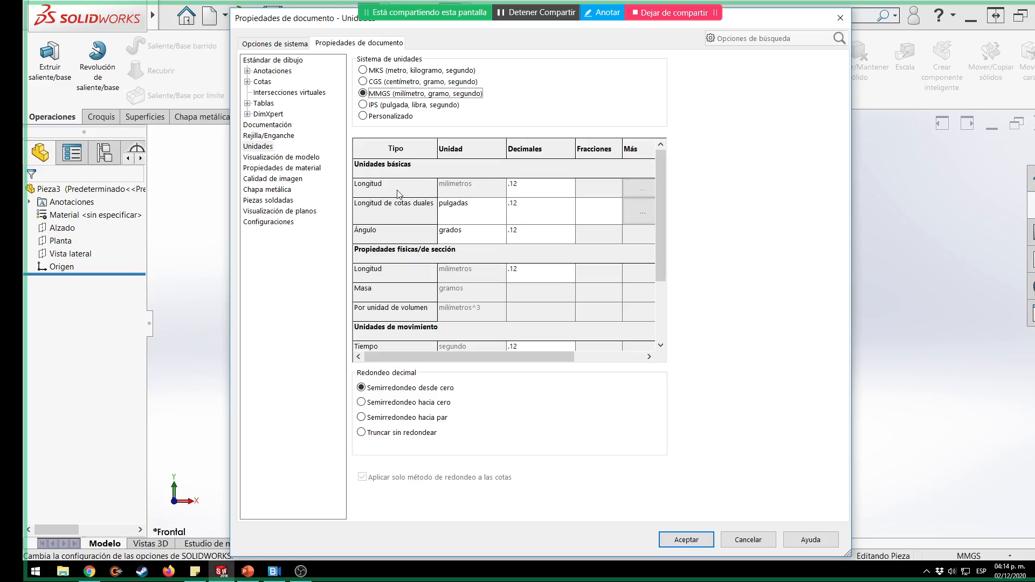
pyautogui.click(480, 187)
pyautogui.moveTo(779, 25); pyautogui.dragTo(828, 148)
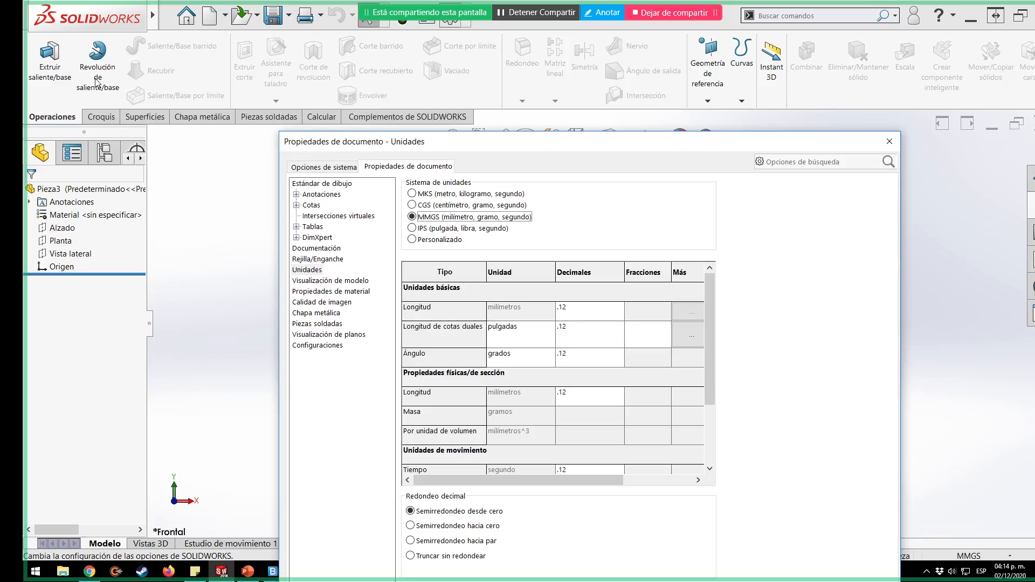
pyautogui.moveTo(552, 145); pyautogui.dragTo(461, 26)
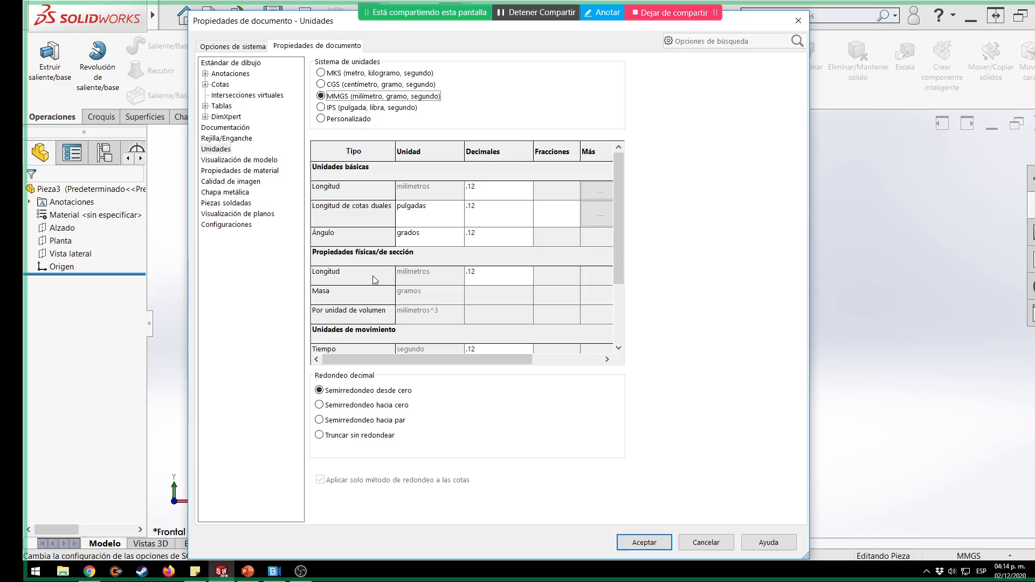
pyautogui.moveTo(617, 205); pyautogui.dragTo(617, 251)
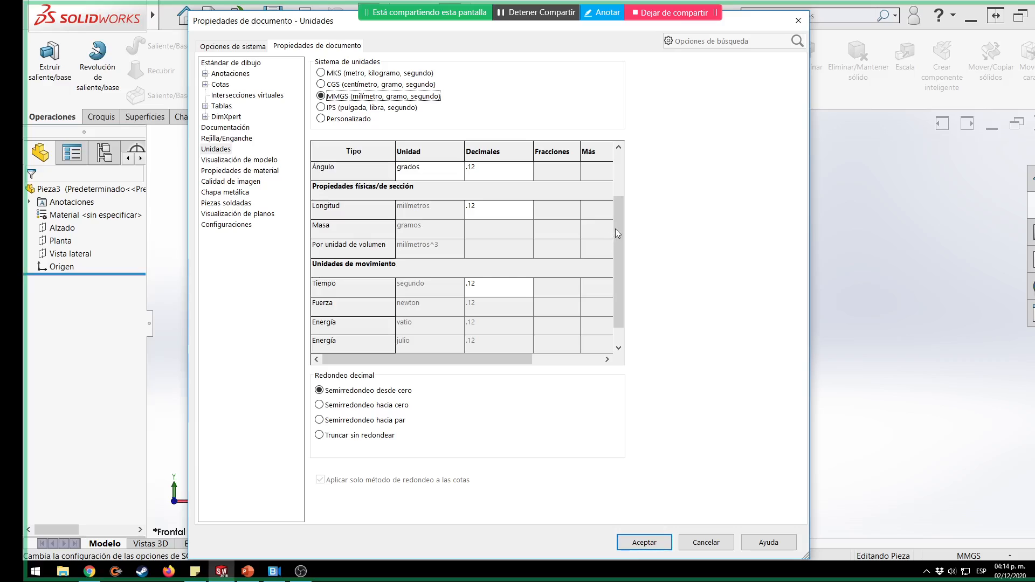
pyautogui.moveTo(615, 229); pyautogui.dragTo(617, 175)
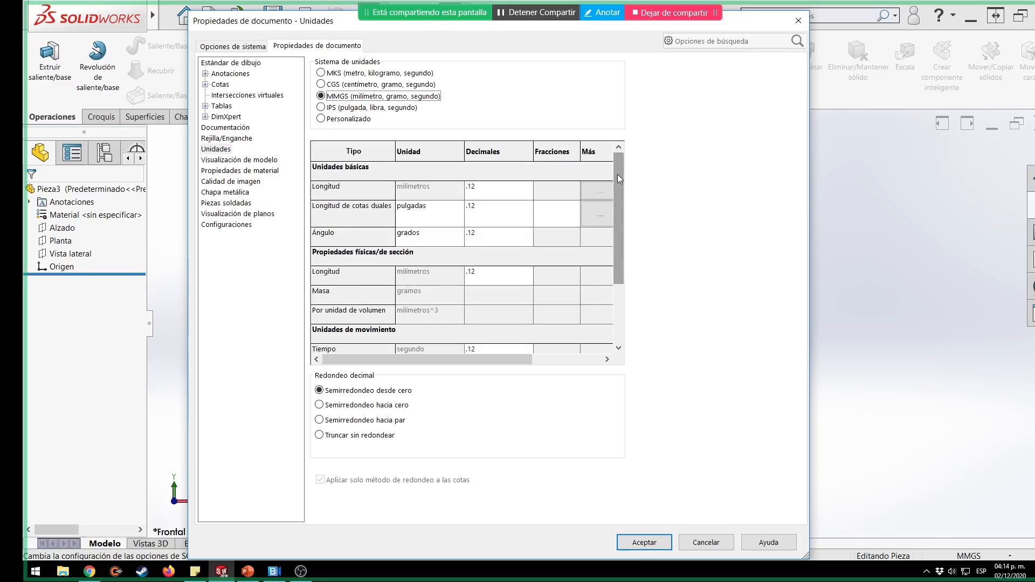
pyautogui.click(441, 216)
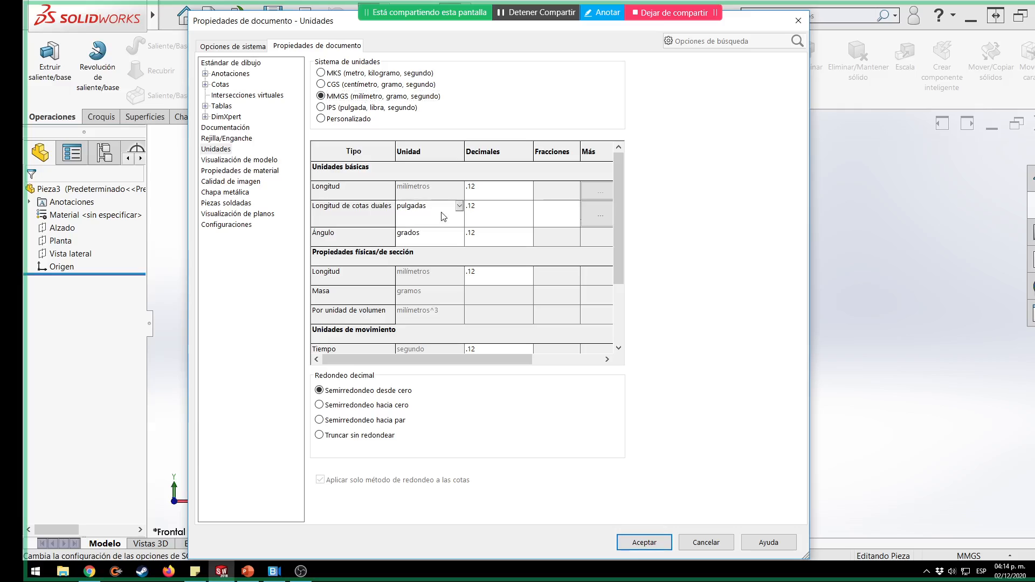
pyautogui.click(458, 206)
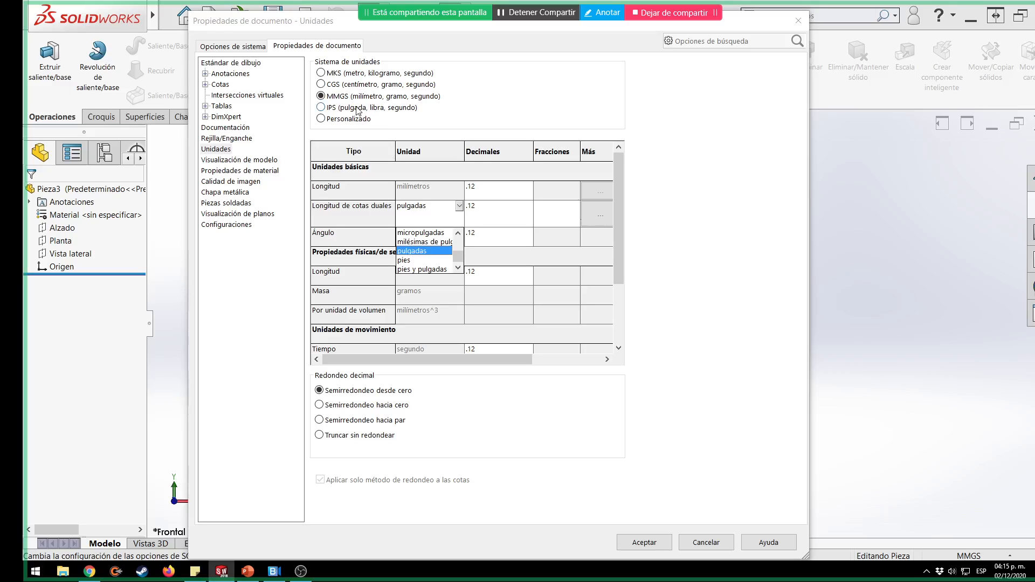
pyautogui.click(458, 206)
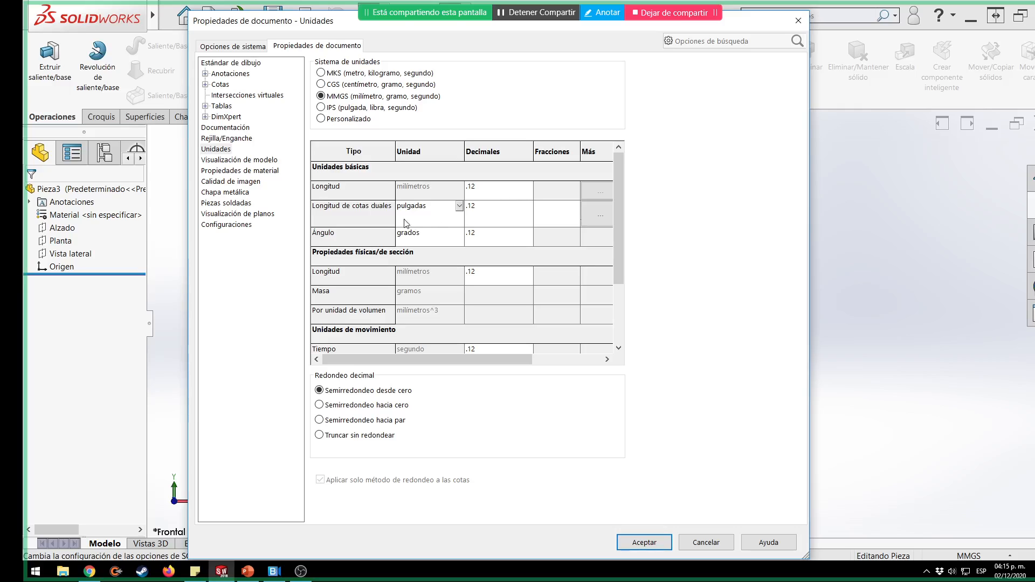
# Set the decimals of the dual dimension length to .123 in the units table.
pyautogui.click(495, 214)
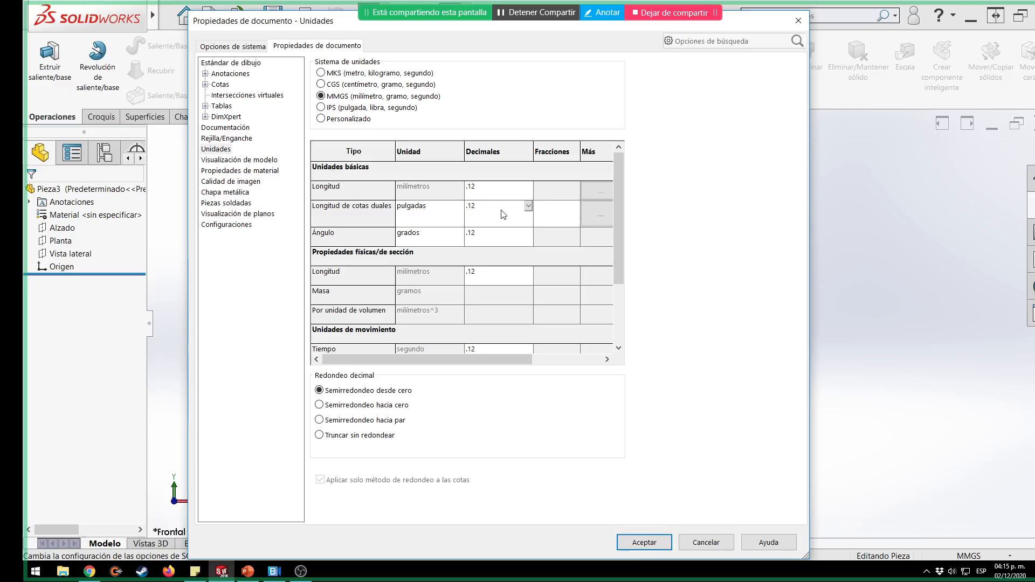
pyautogui.click(528, 207)
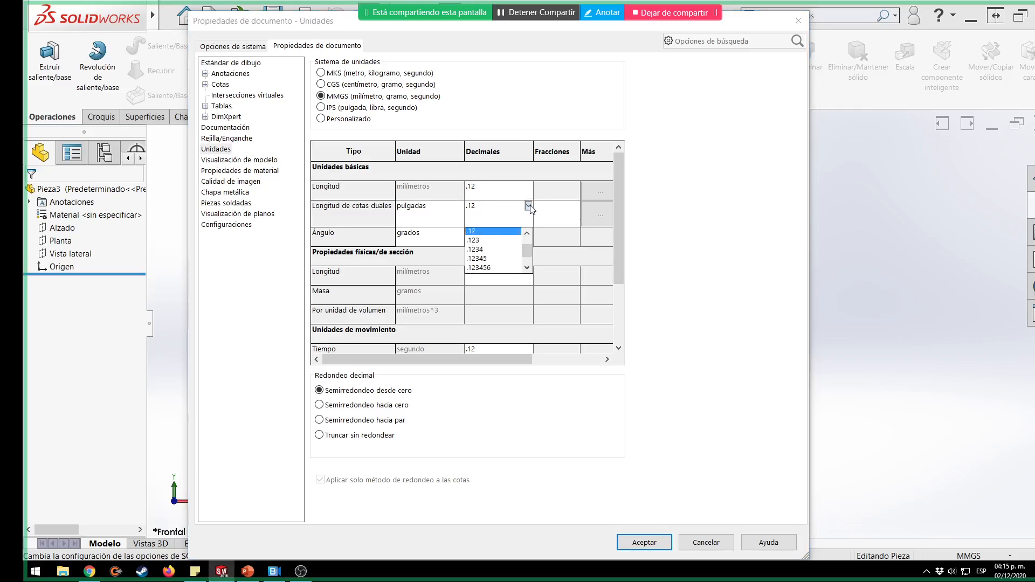
pyautogui.click(479, 246)
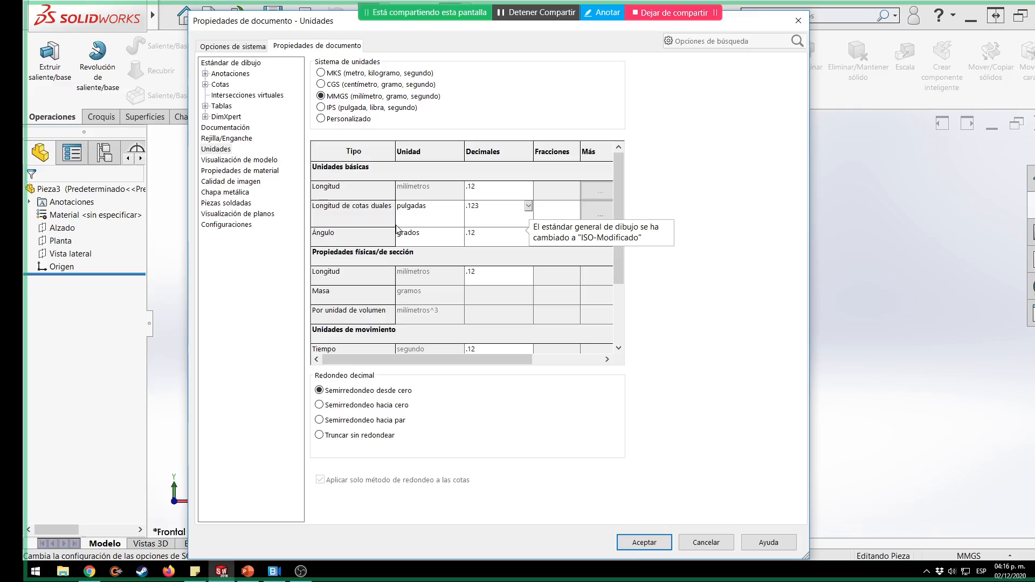
pyautogui.press('ctrl')
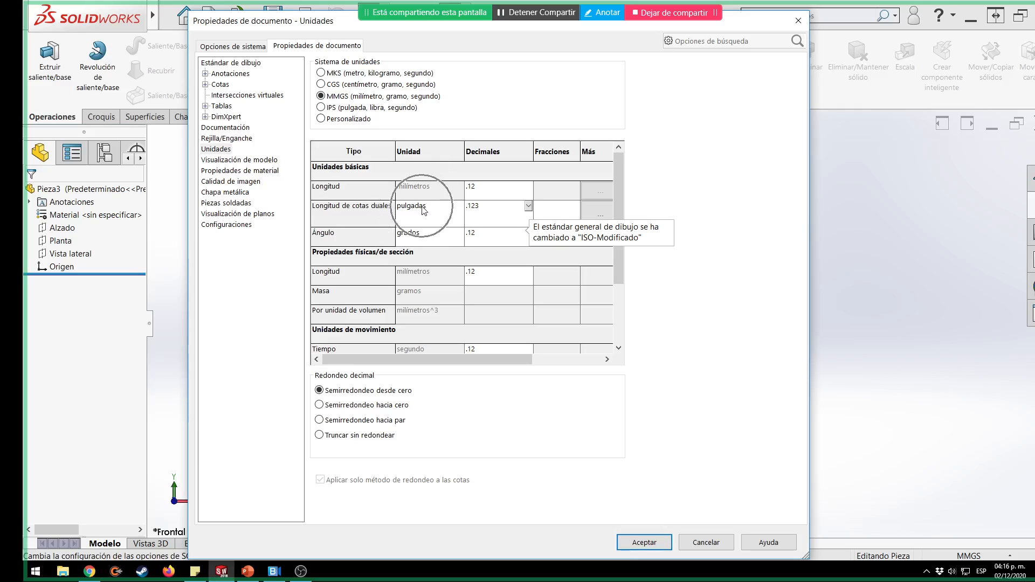
# Try fractions for the dual dimension length, and return its precision to .123 decimals.
pyautogui.click(555, 209)
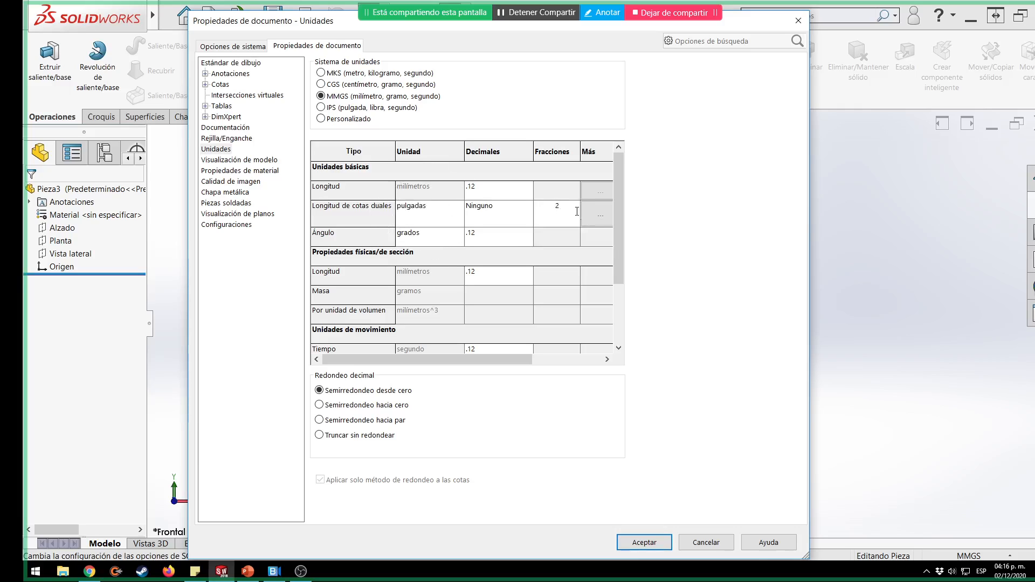
pyautogui.click(490, 215)
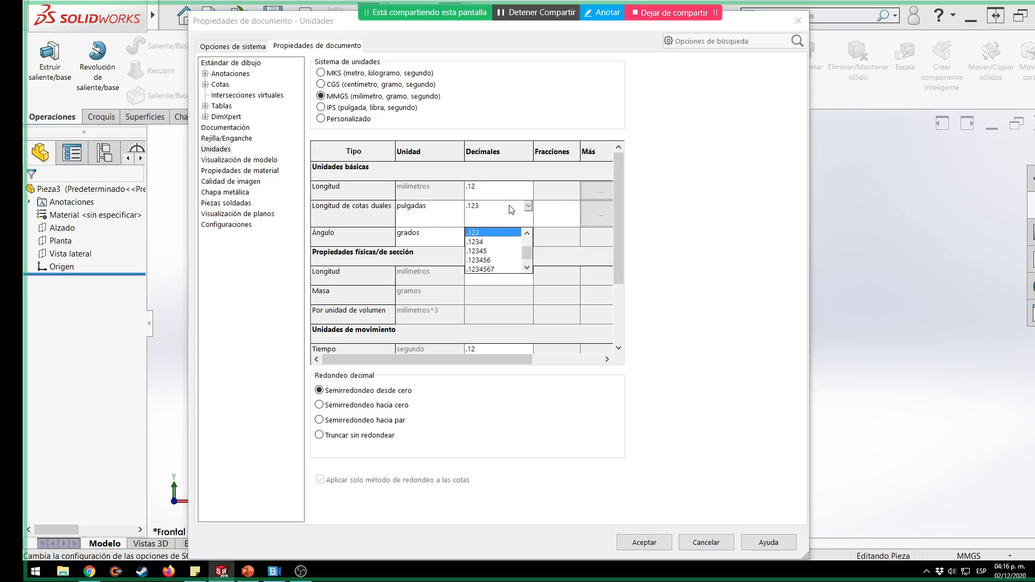
pyautogui.click(481, 235)
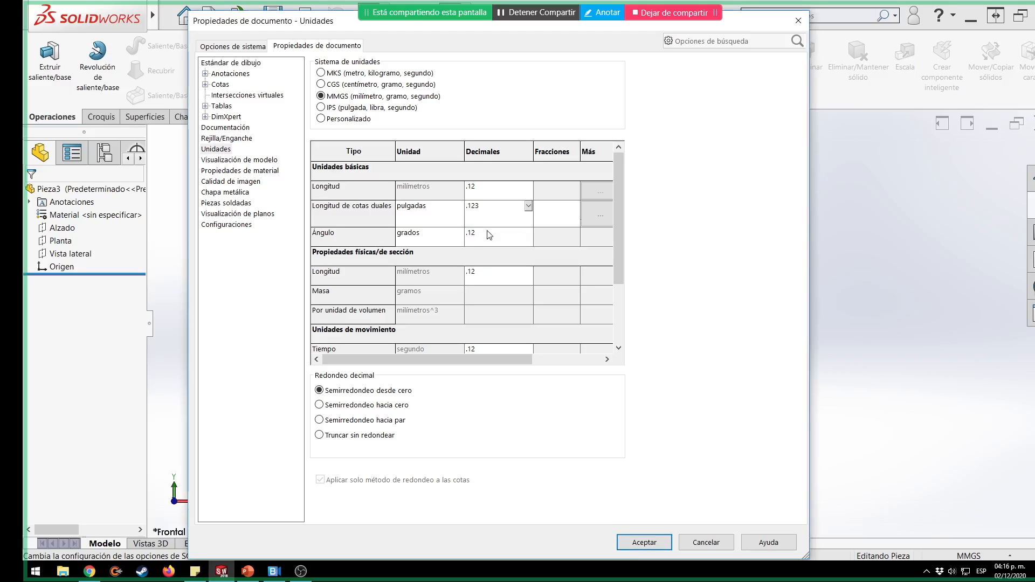
# Try a fraction value of 64 for the dual dimension length, toggling rounding to the nearest fraction on and off.
pyautogui.click(570, 220)
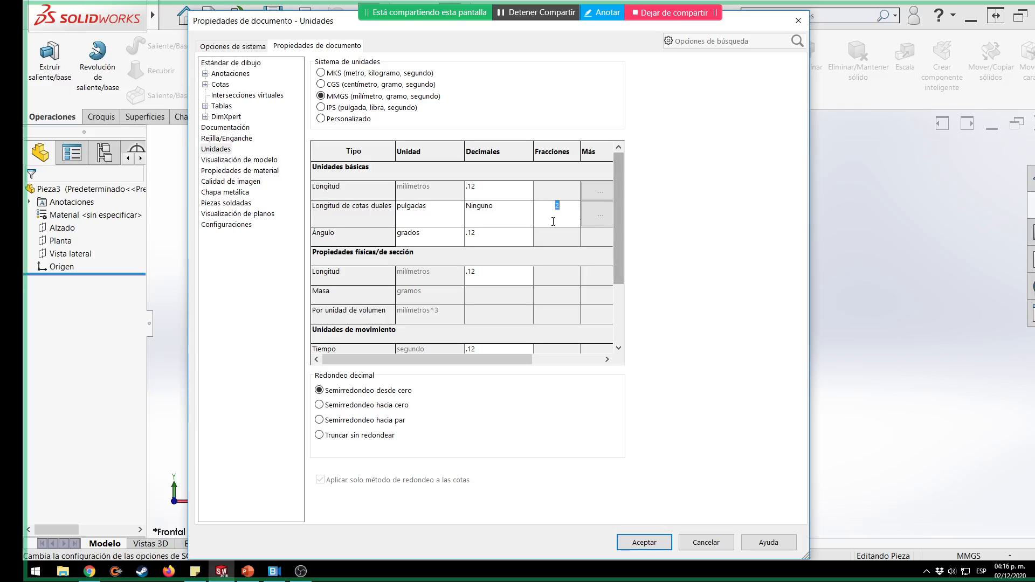
pyautogui.write('64')
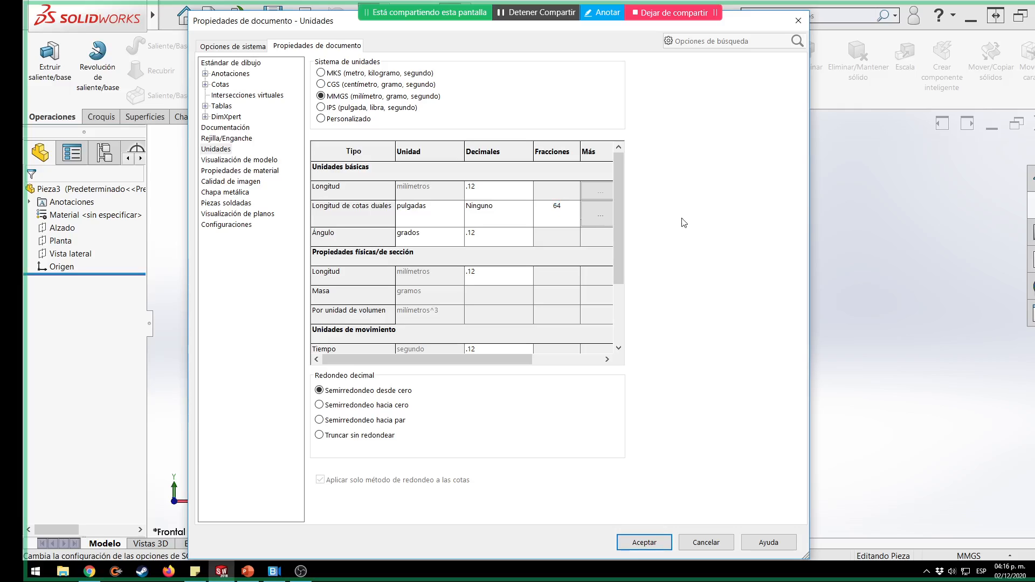
pyautogui.click(600, 214)
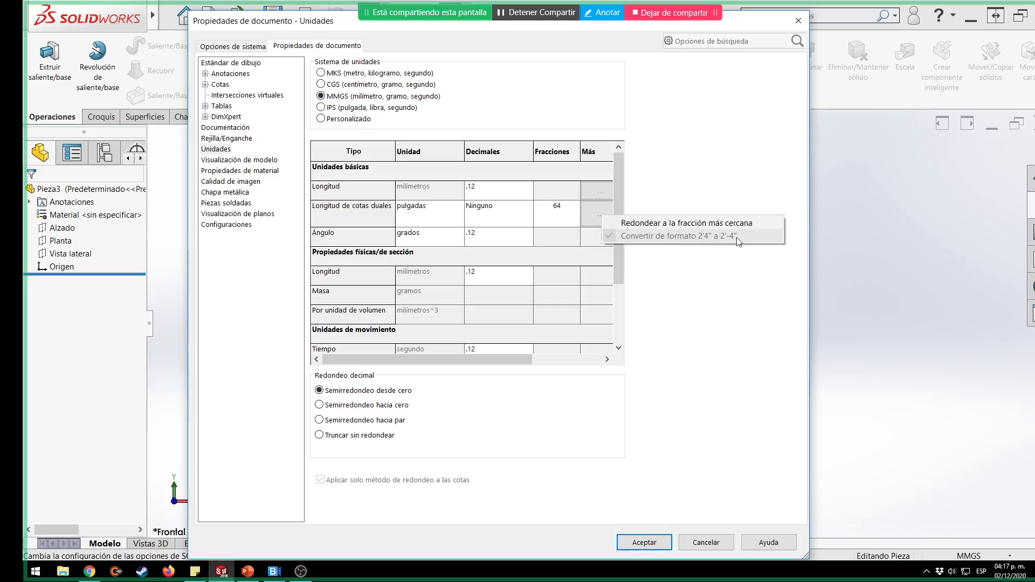
pyautogui.click(690, 221)
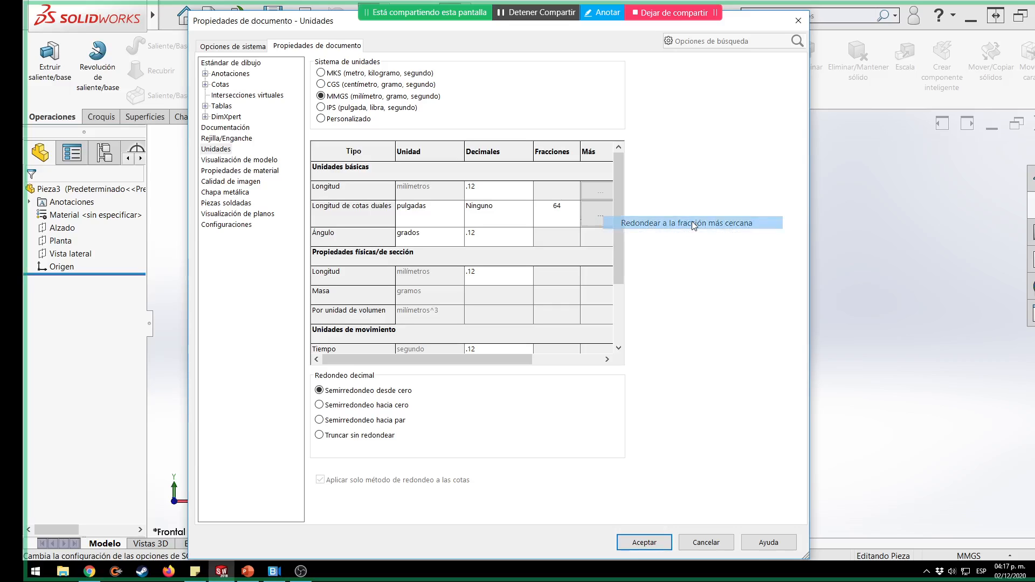
pyautogui.click(597, 214)
pyautogui.click(639, 221)
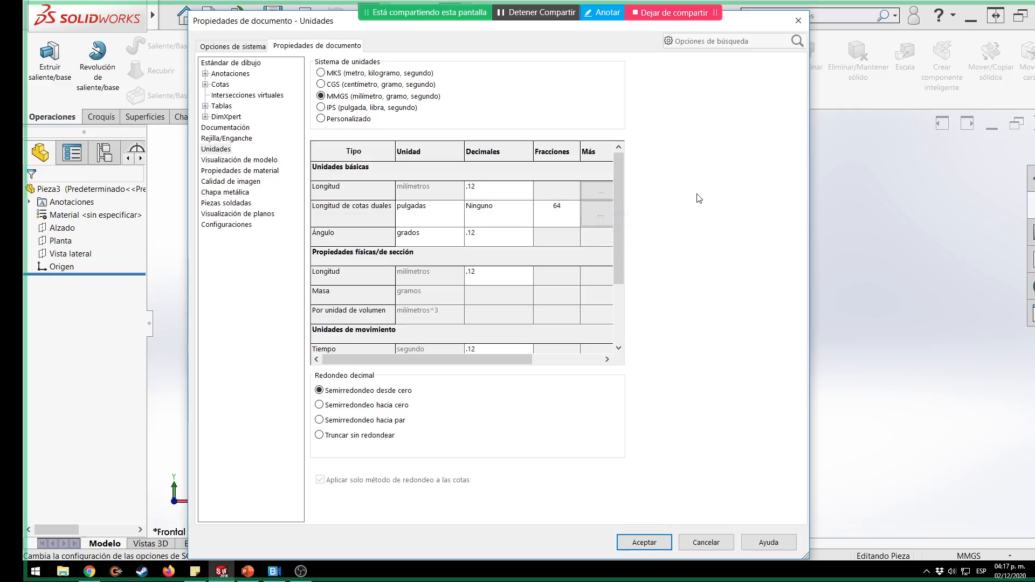
# Replace the fraction setting of the dual dimension length with .123 decimals.
pyautogui.click(557, 207)
pyautogui.moveTo(568, 206); pyautogui.dragTo(532, 207)
pyautogui.click(493, 210)
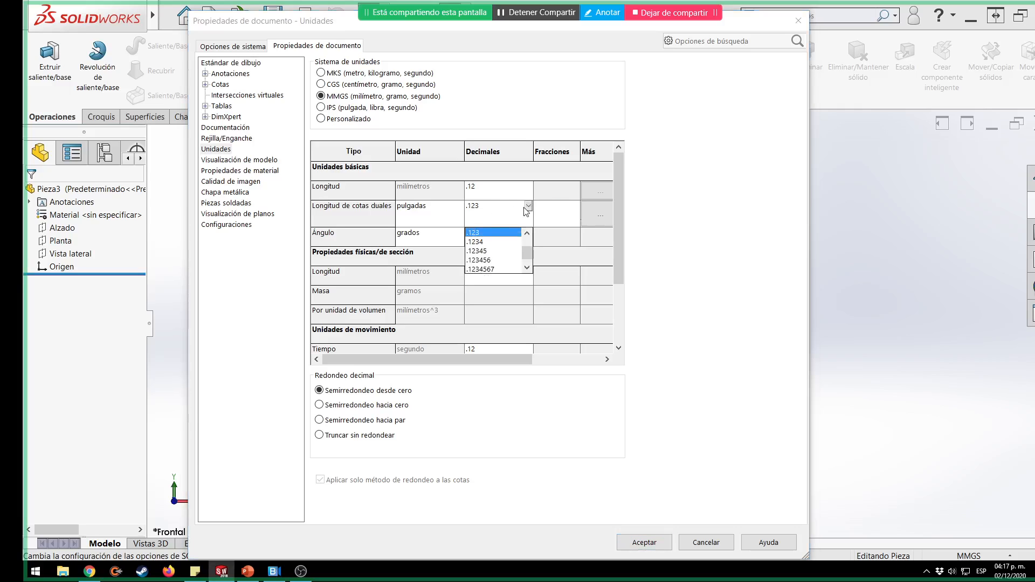
pyautogui.click(483, 233)
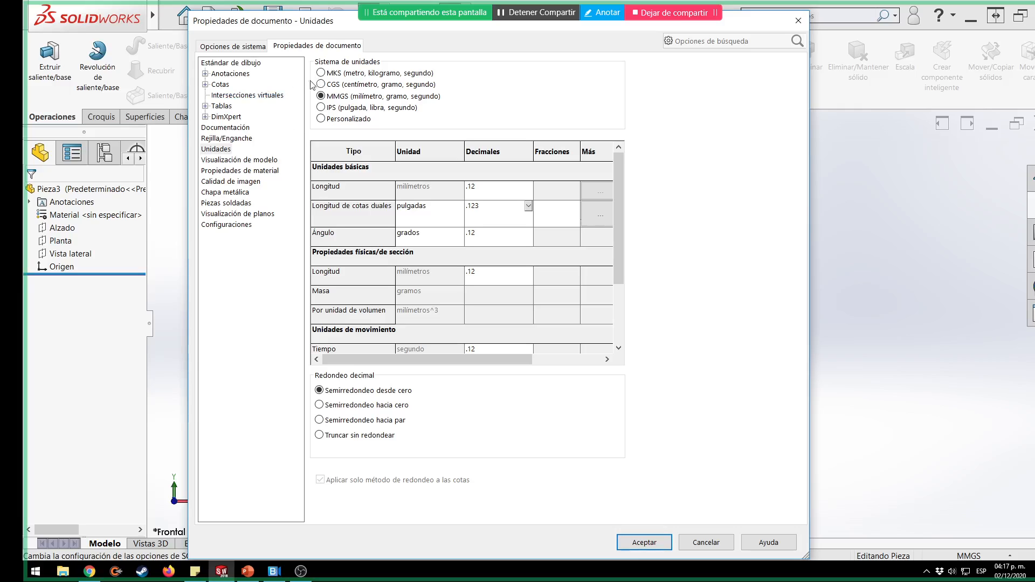
# Set the fraction display style to the unstacked x/x format in the dimension properties of the document.
pyautogui.click(220, 85)
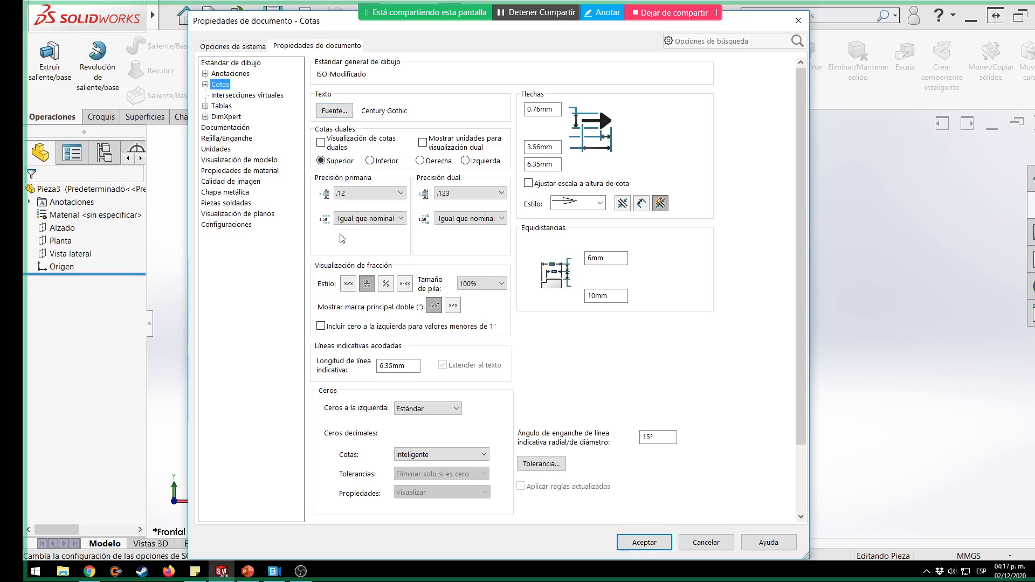
pyautogui.click(349, 290)
pyautogui.click(348, 286)
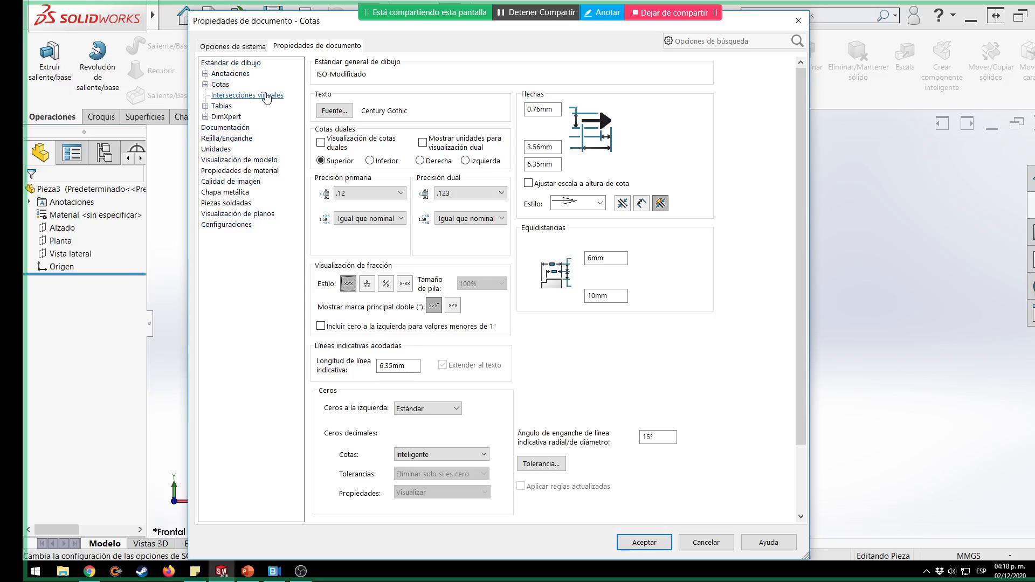
# Review the text font settings for annotations and dimensions, and accept the document properties.
pyautogui.click(230, 73)
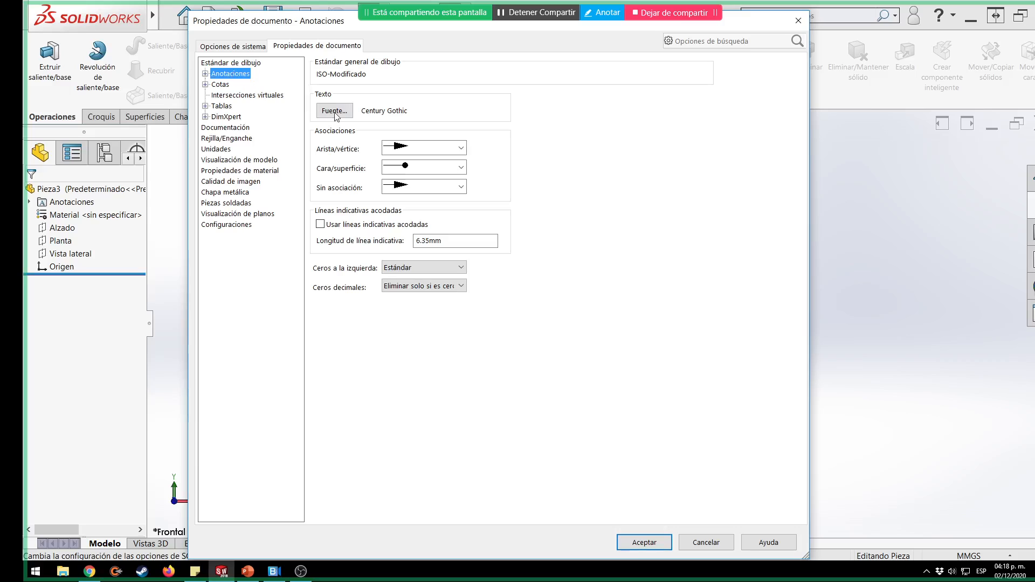
pyautogui.press('ctrl')
pyautogui.press('ctrl')
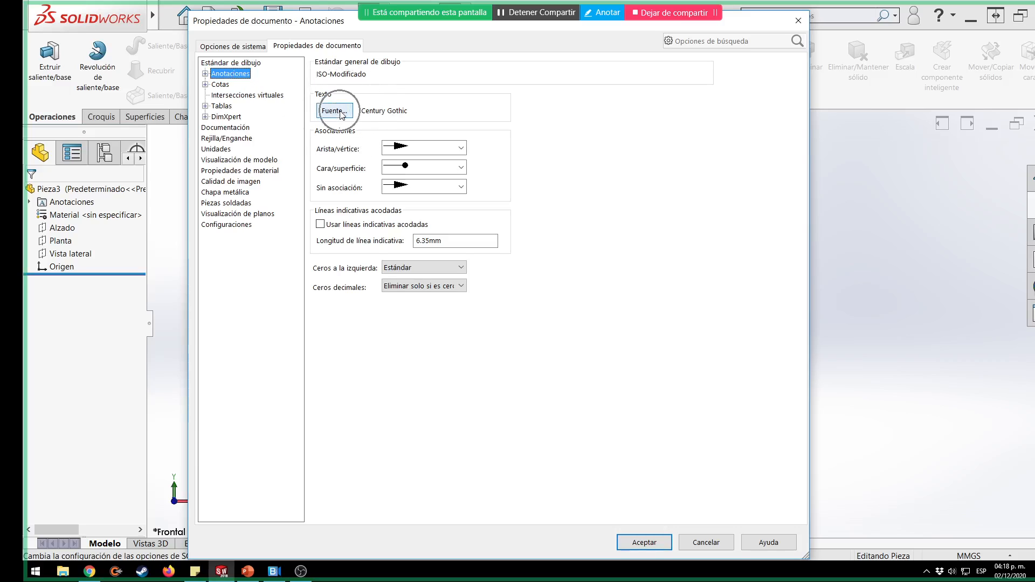
pyautogui.click(228, 85)
pyautogui.press('ctrl')
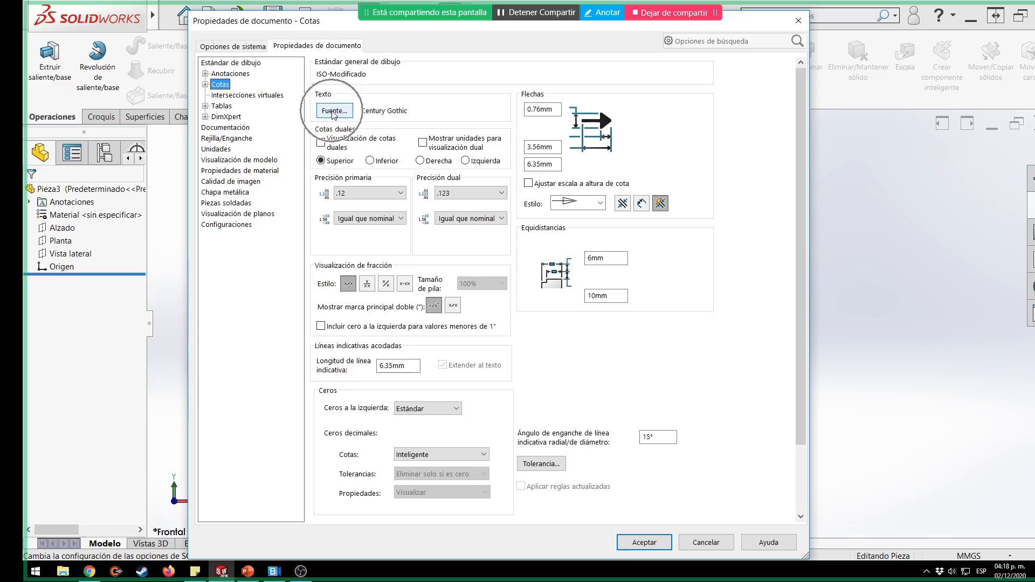
pyautogui.press('ctrl')
pyautogui.press('ctrl')
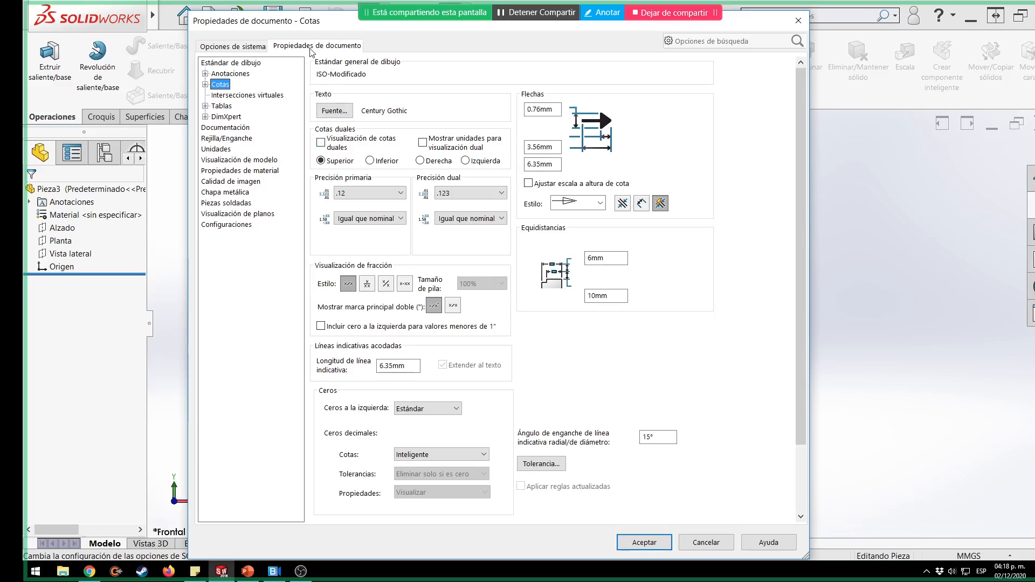
pyautogui.click(337, 50)
pyautogui.click(644, 542)
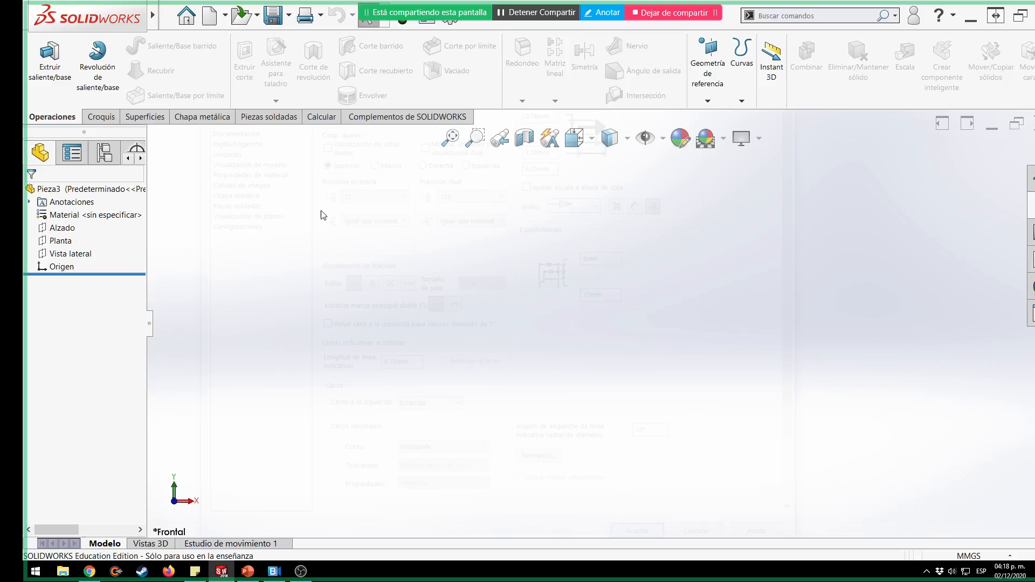
# Reopen the document properties from the part in the feature tree to check the drafting standard, and close them unchanged.
pyautogui.click(173, 17)
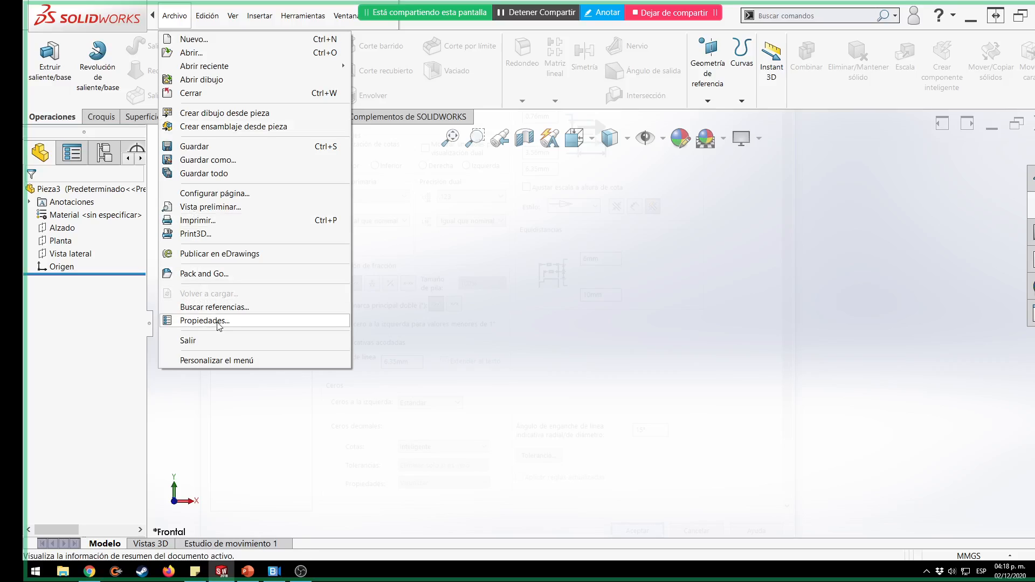
pyautogui.click(504, 277)
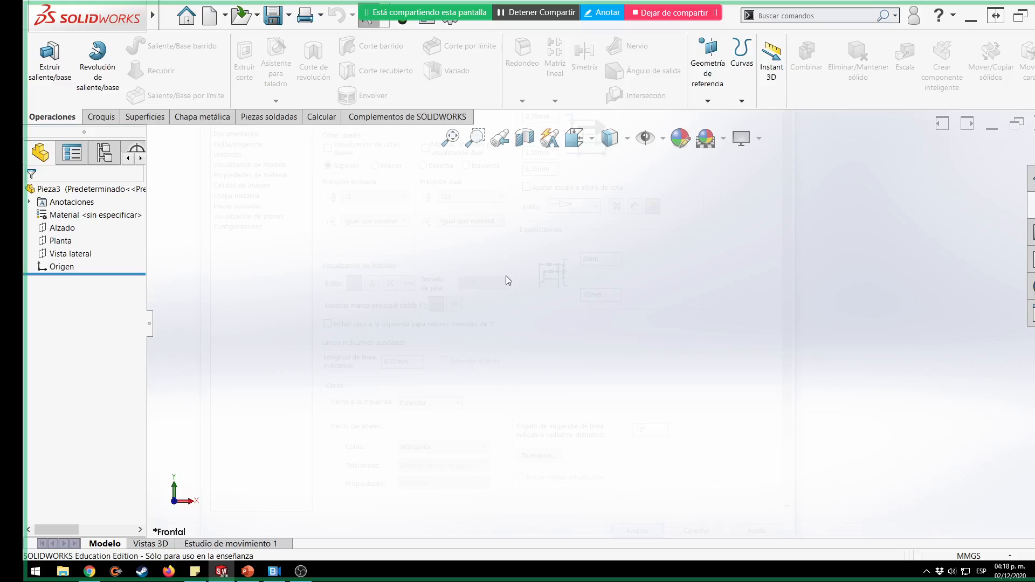
pyautogui.rightClick(79, 194)
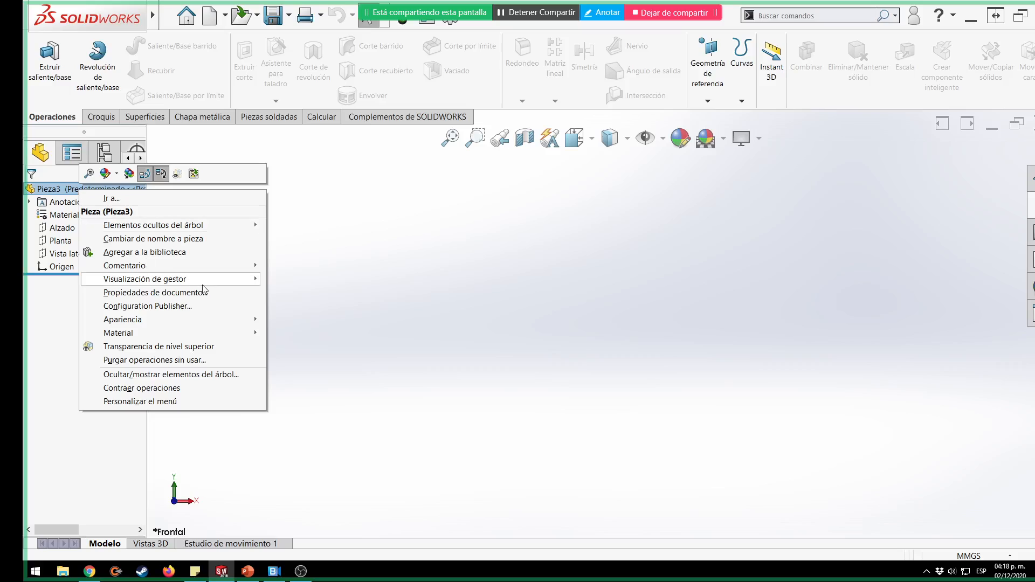
pyautogui.click(214, 297)
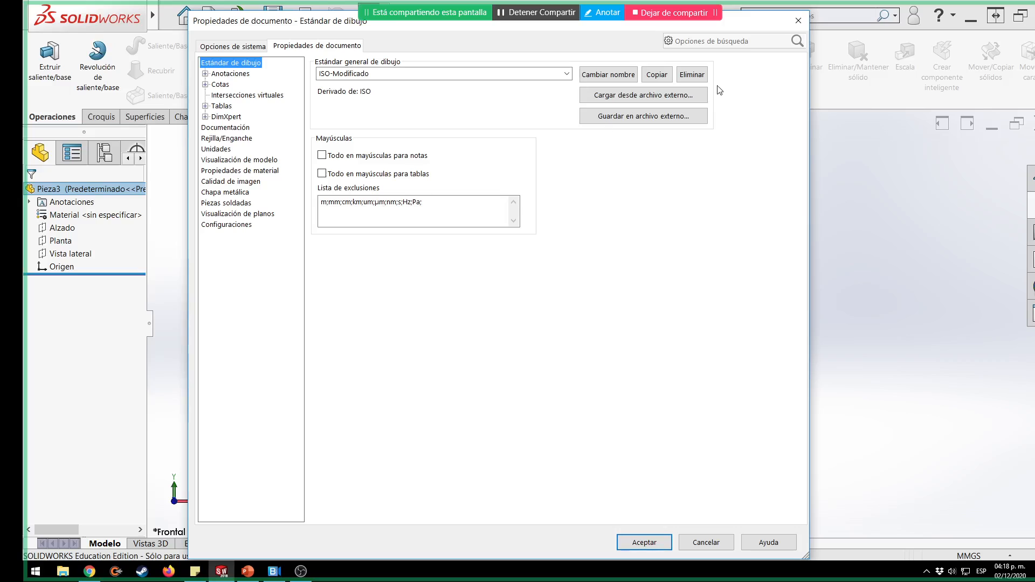
pyautogui.click(798, 20)
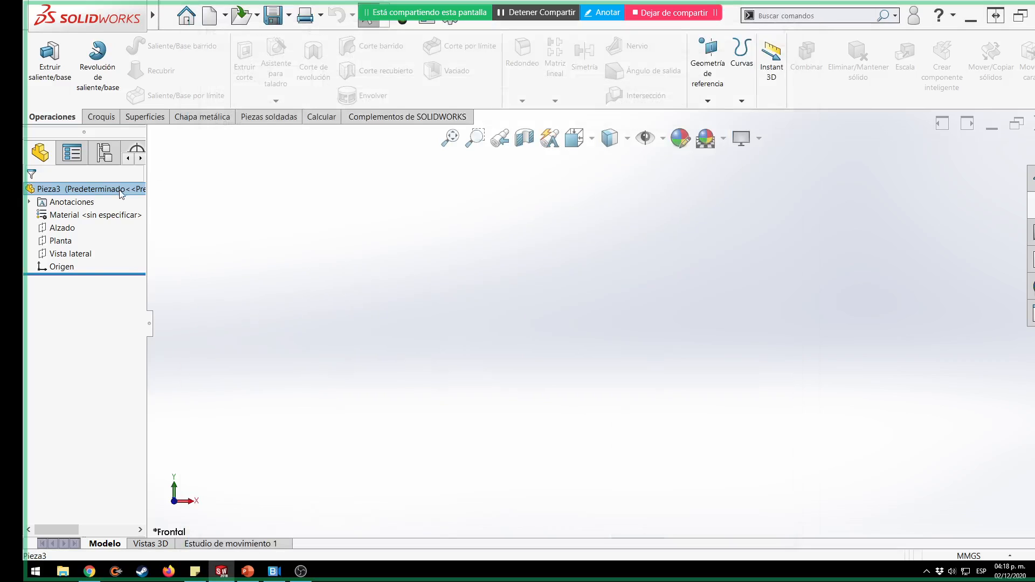
pyautogui.rightClick(119, 189)
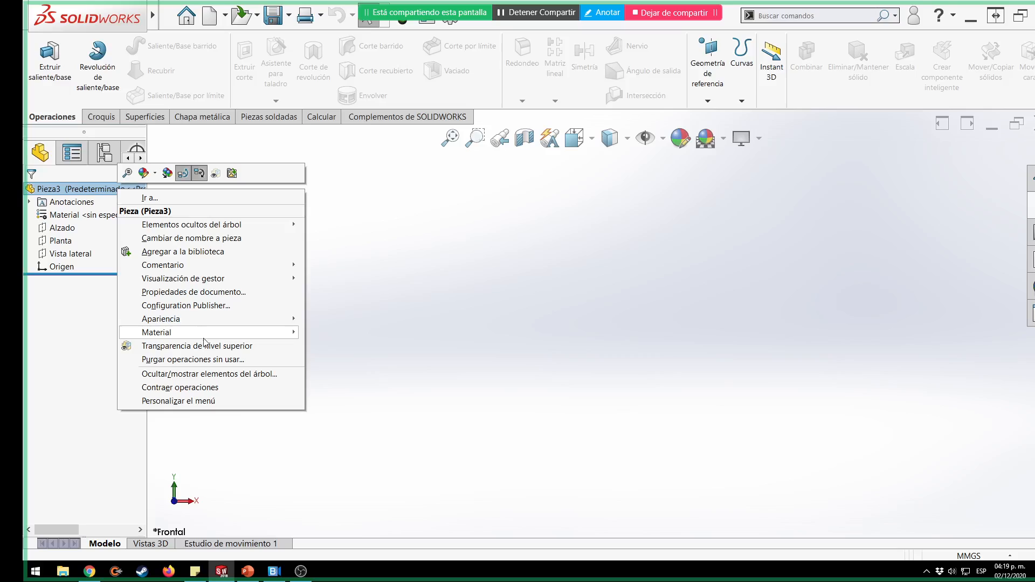
pyautogui.click(195, 388)
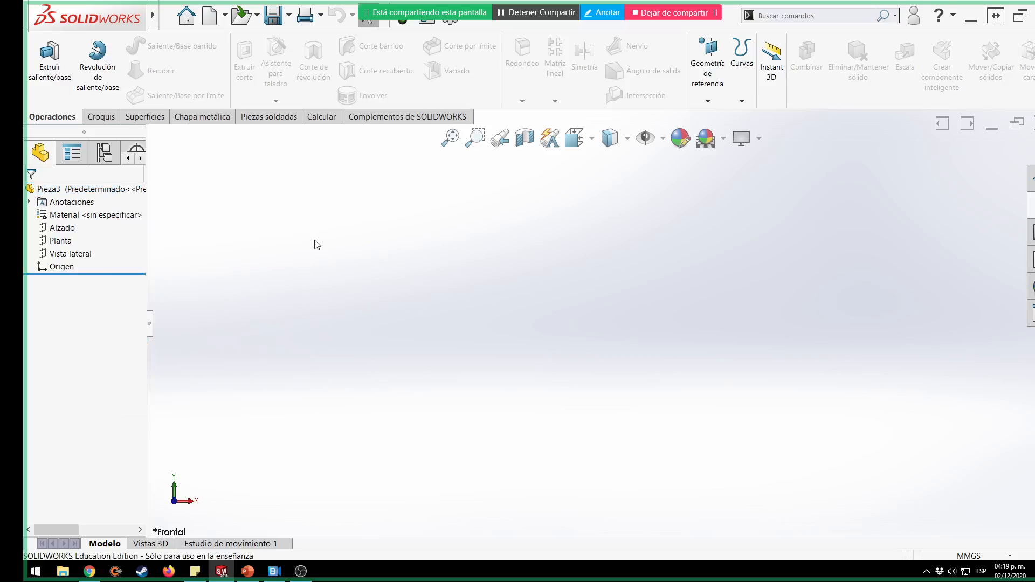
# Open the part's summary information and enter the author's name.
pyautogui.moveTo(132, 24)
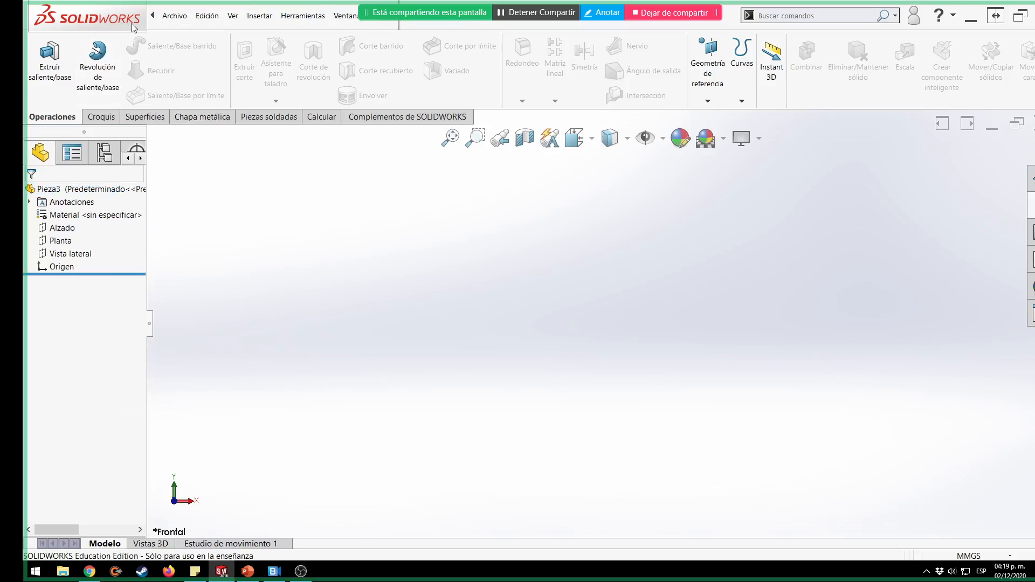
pyautogui.click(170, 17)
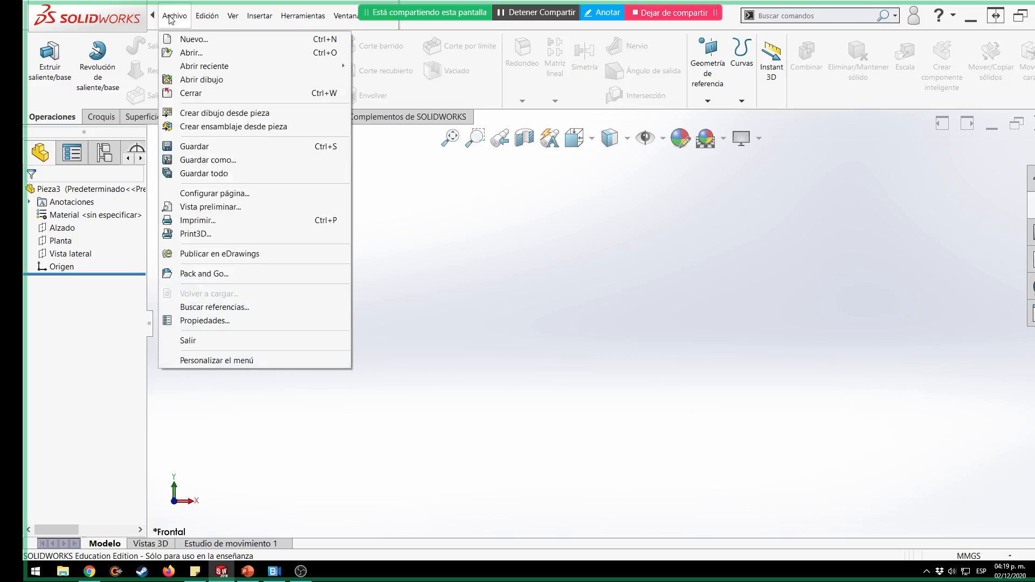
pyautogui.click(221, 320)
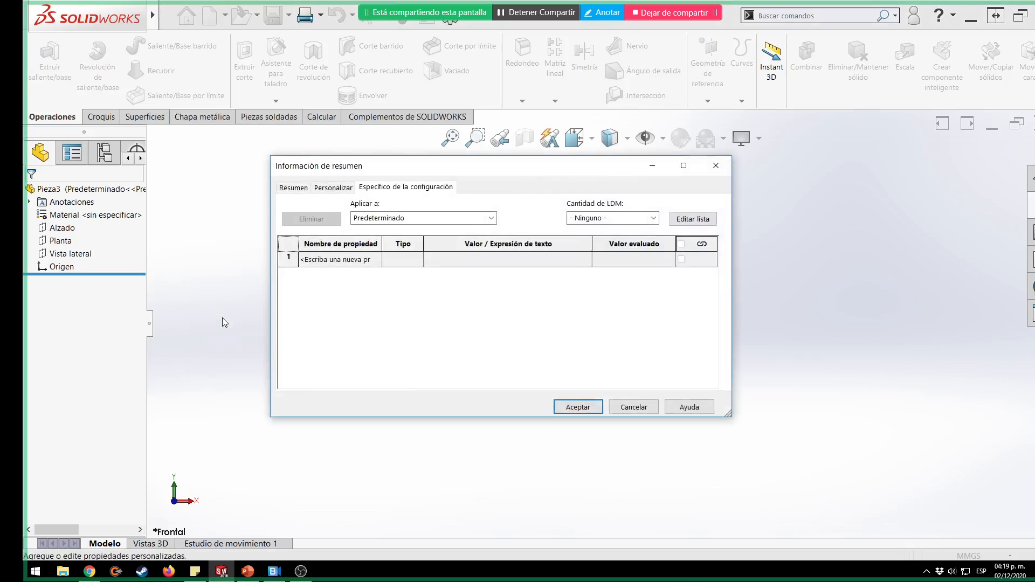
pyautogui.click(293, 188)
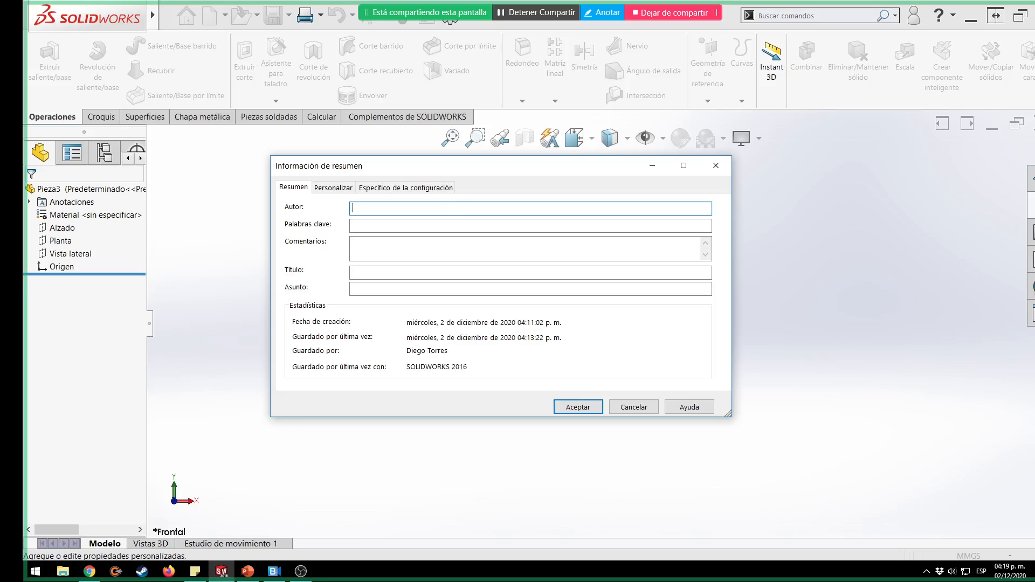
pyautogui.write('D.TORRES')
# Add a custom property named Material to the part and keep its type as Texto.
pyautogui.click(336, 188)
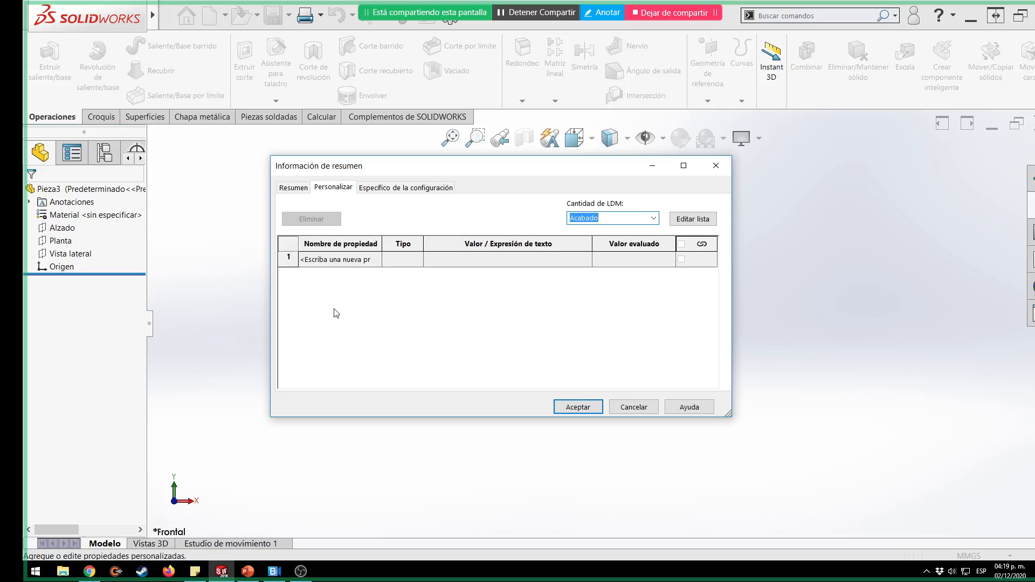
pyautogui.click(343, 260)
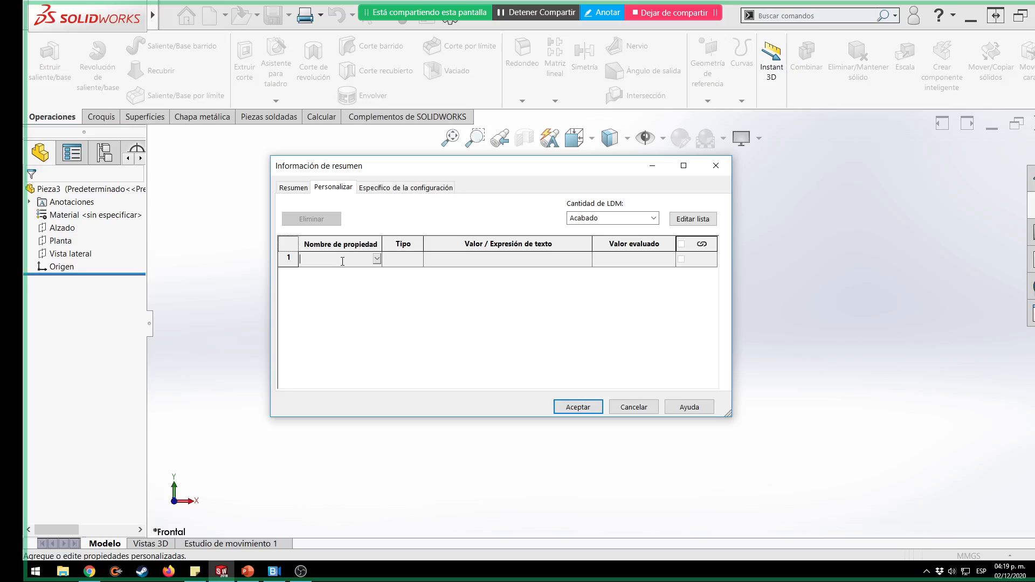
pyautogui.write('m')
pyautogui.press('BackSpace')
pyautogui.write('Material')
pyautogui.click(416, 263)
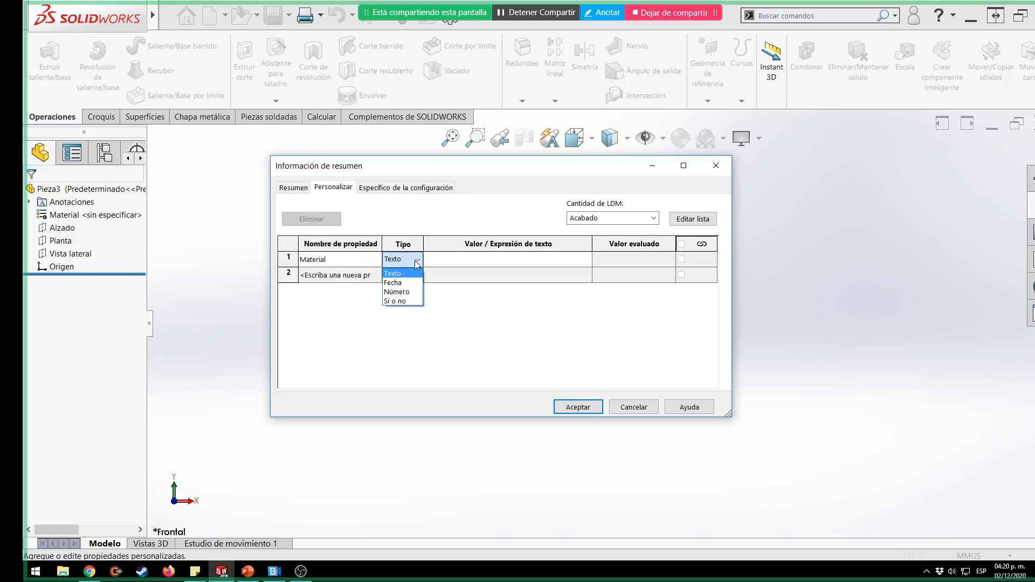
pyautogui.click(416, 263)
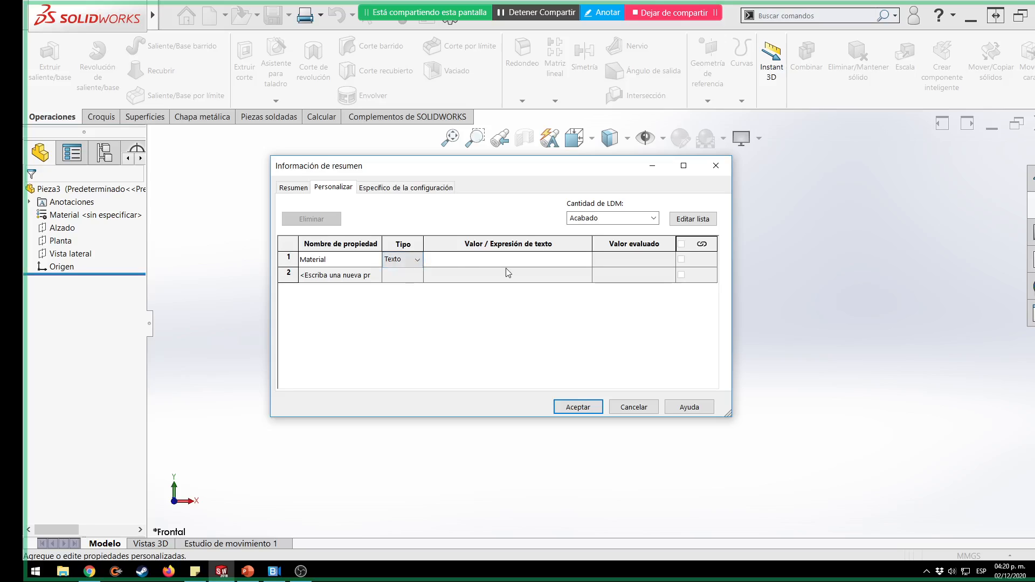
pyautogui.click(417, 261)
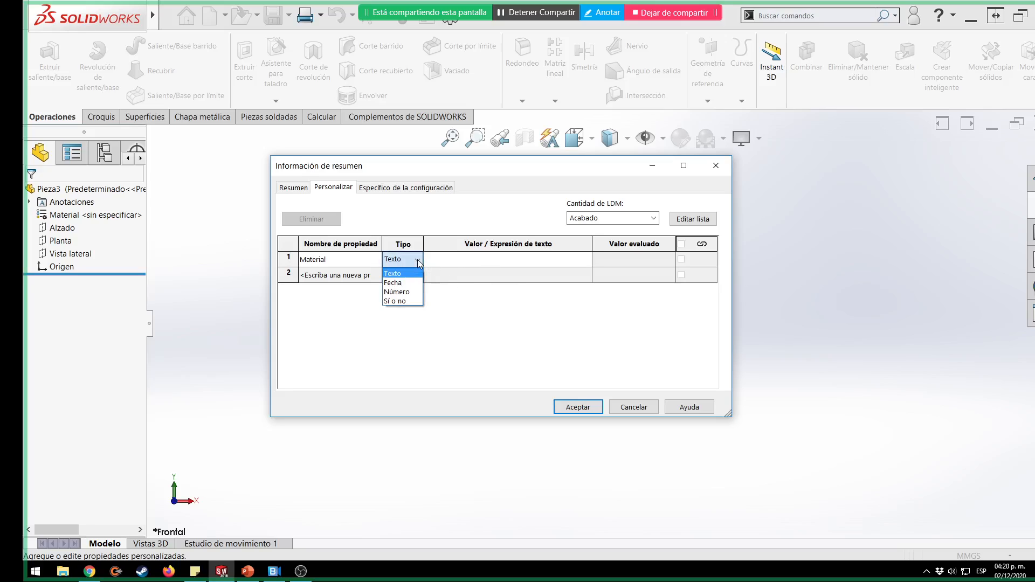
pyautogui.click(419, 263)
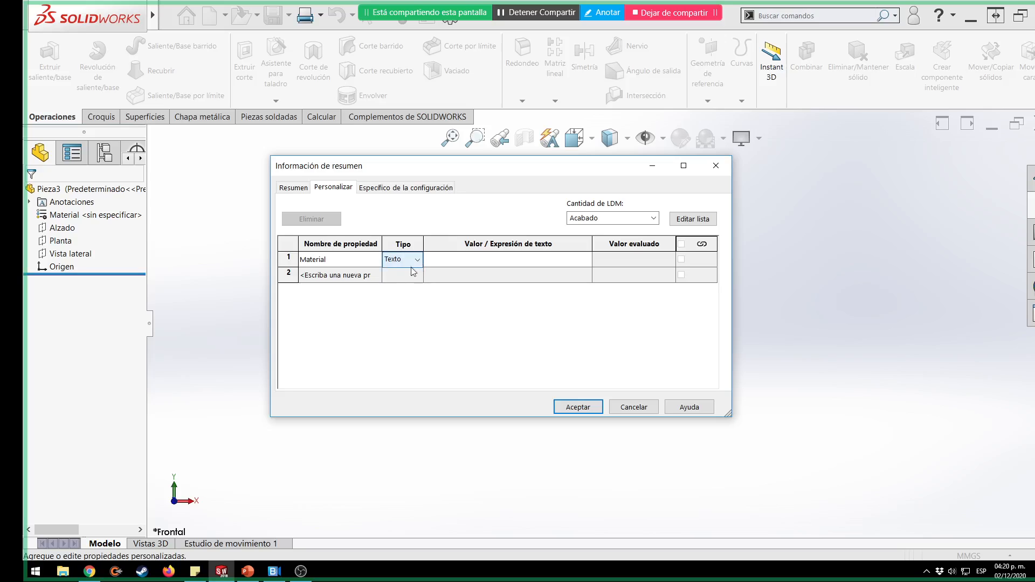
# Browse the available linked values and link the custom Material property to the part's Material.
pyautogui.click(470, 258)
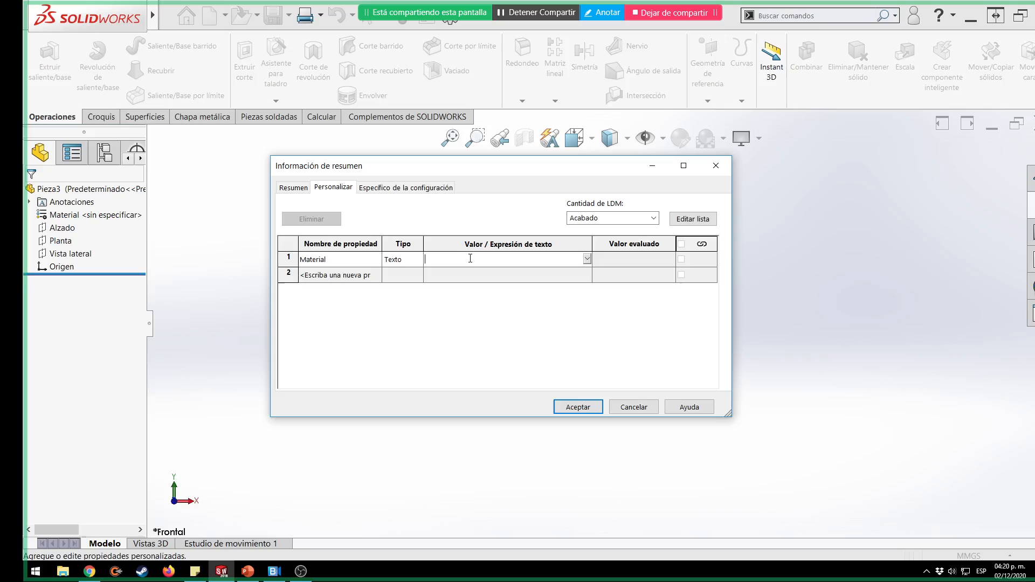
pyautogui.click(587, 259)
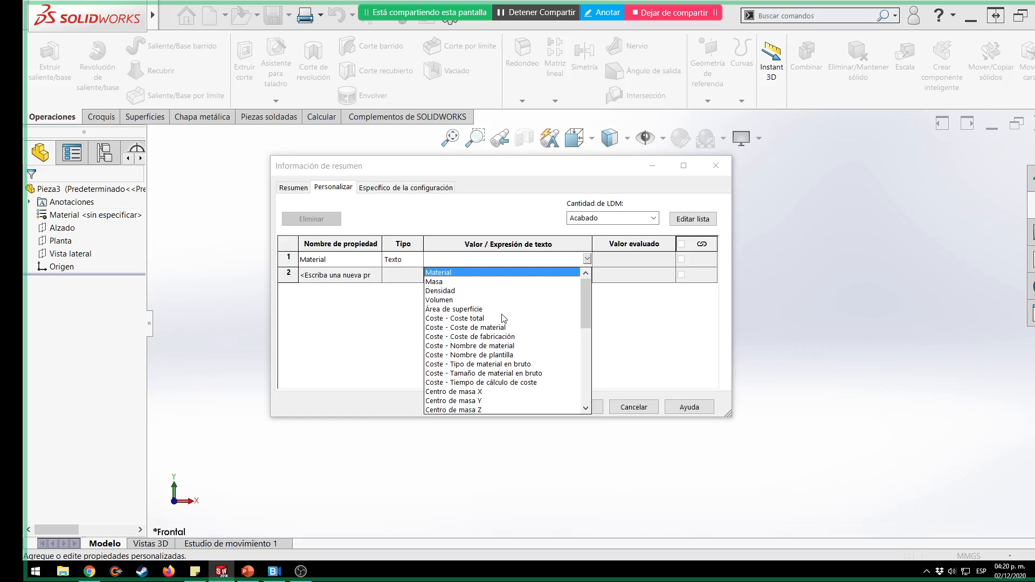
pyautogui.scroll(-3, 483, 317)
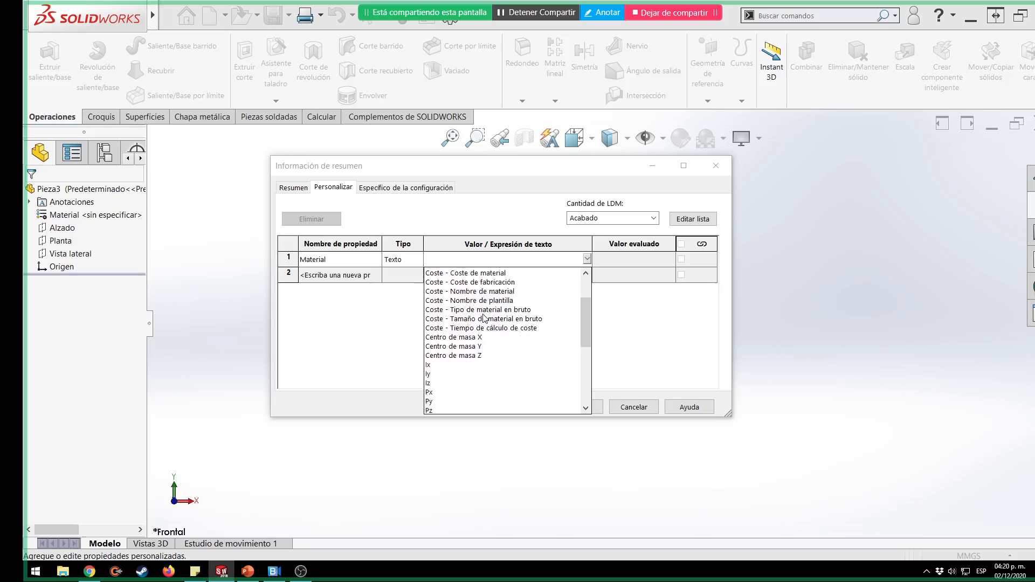
pyautogui.scroll(-5, 483, 318)
pyautogui.scroll(8, 484, 318)
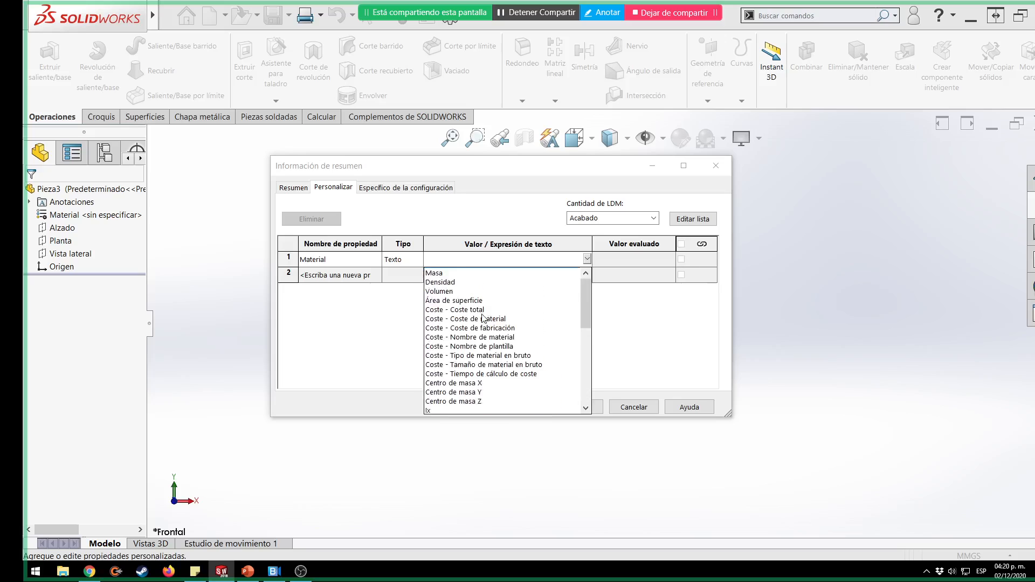
pyautogui.scroll(1, 483, 317)
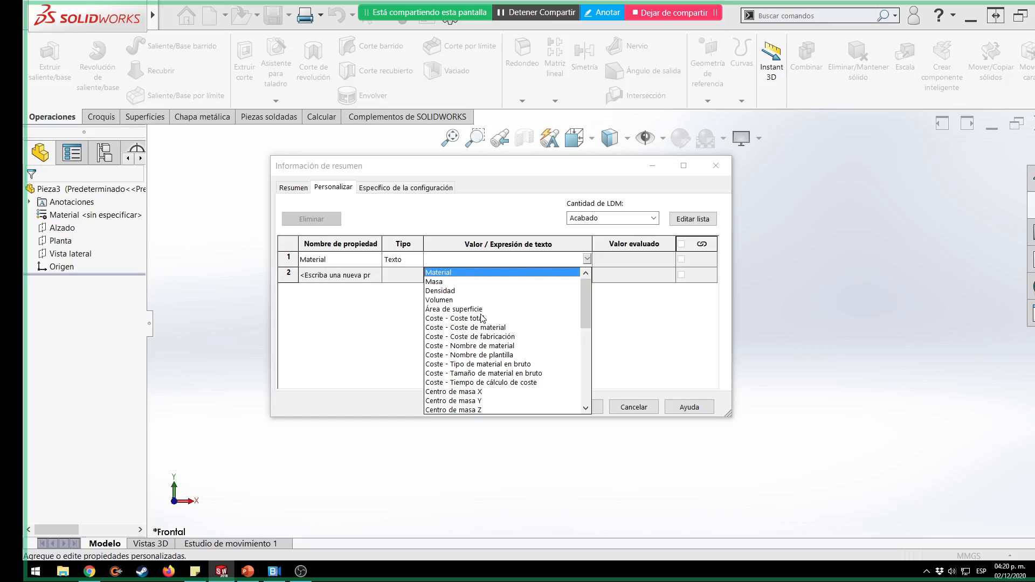
pyautogui.click(461, 276)
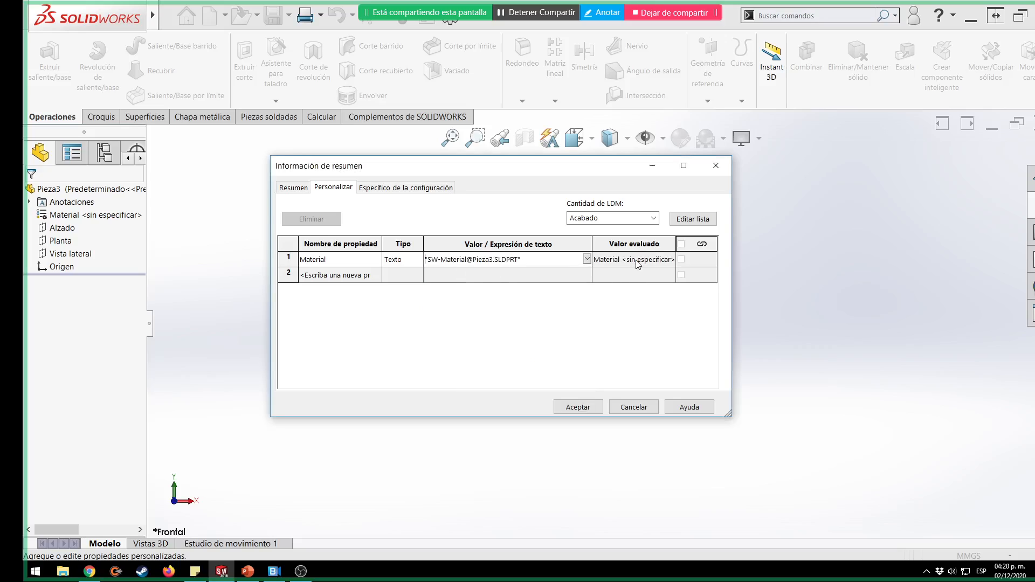
# Overwrite the Material property's expression with the text asdfasdfa, and restore the link to the part's Material.
pyautogui.press('ctrl')
pyautogui.press('ctrl')
pyautogui.press('ctrl')
pyautogui.moveTo(544, 259); pyautogui.dragTo(403, 261)
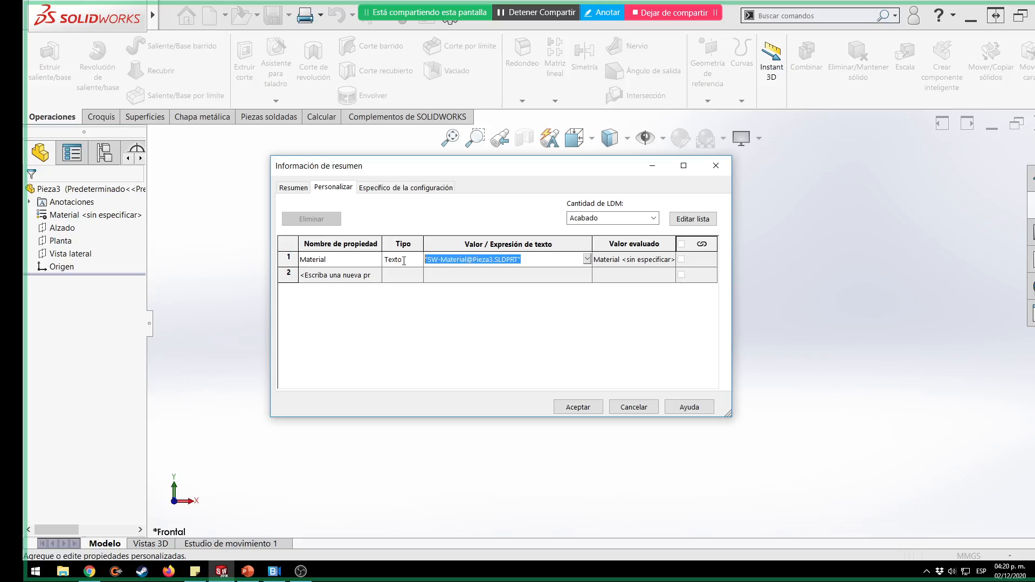
pyautogui.write('asdfasdfa')
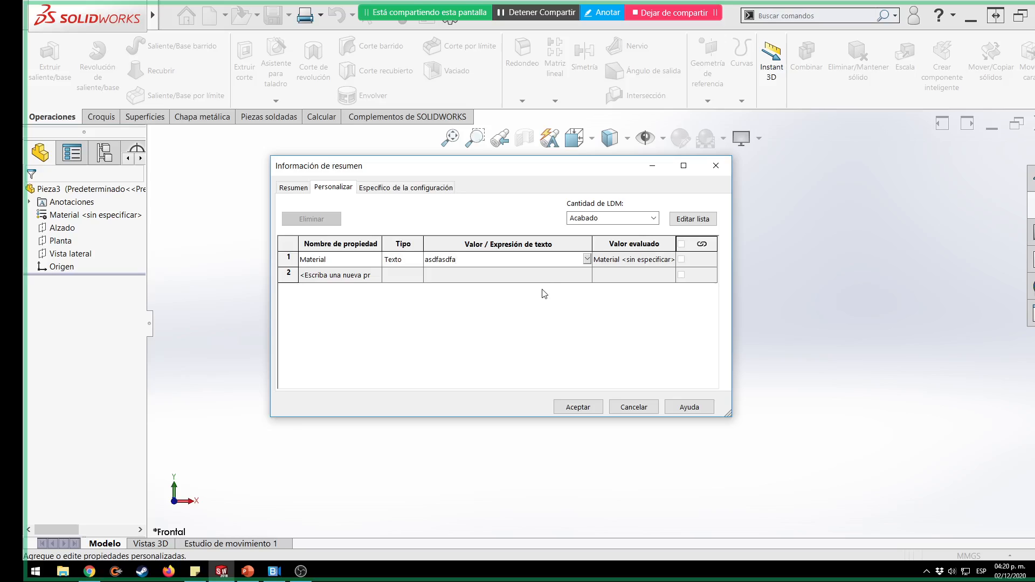
pyautogui.click(587, 259)
pyautogui.click(469, 274)
# Add a custom property named Acabado of type Texto with the value Anodizado negro.
pyautogui.click(351, 275)
pyautogui.write('Acado')
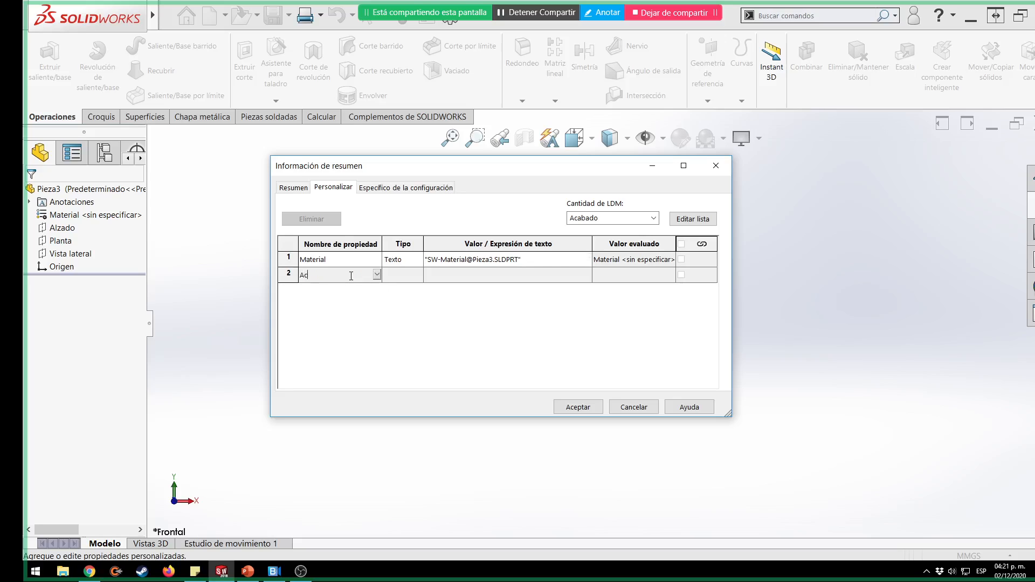
pyautogui.press('BackSpace')
pyautogui.press('BackSpace')
pyautogui.write('bado')
pyautogui.click(406, 276)
pyautogui.click(407, 276)
pyautogui.click(460, 272)
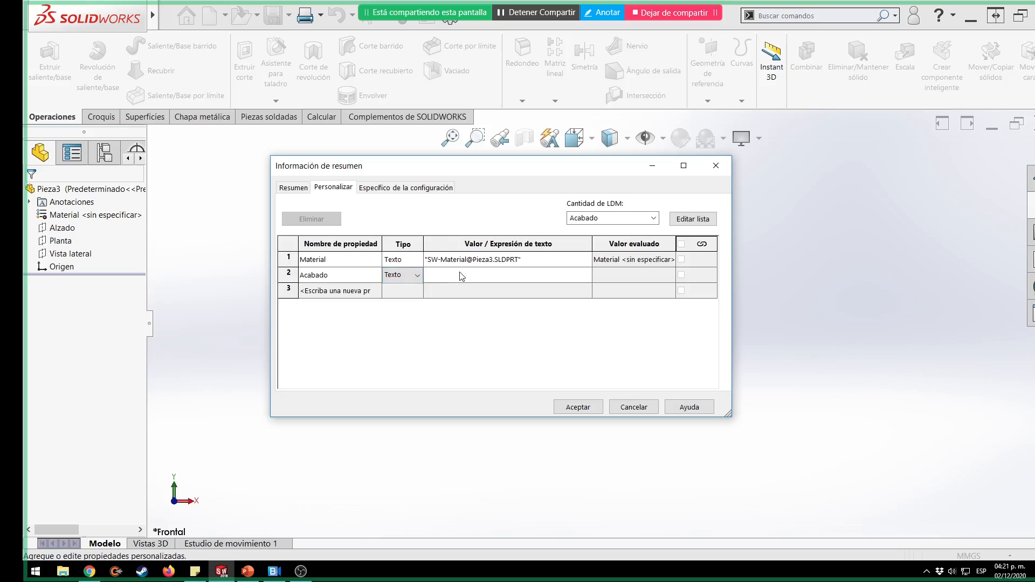
pyautogui.click(463, 274)
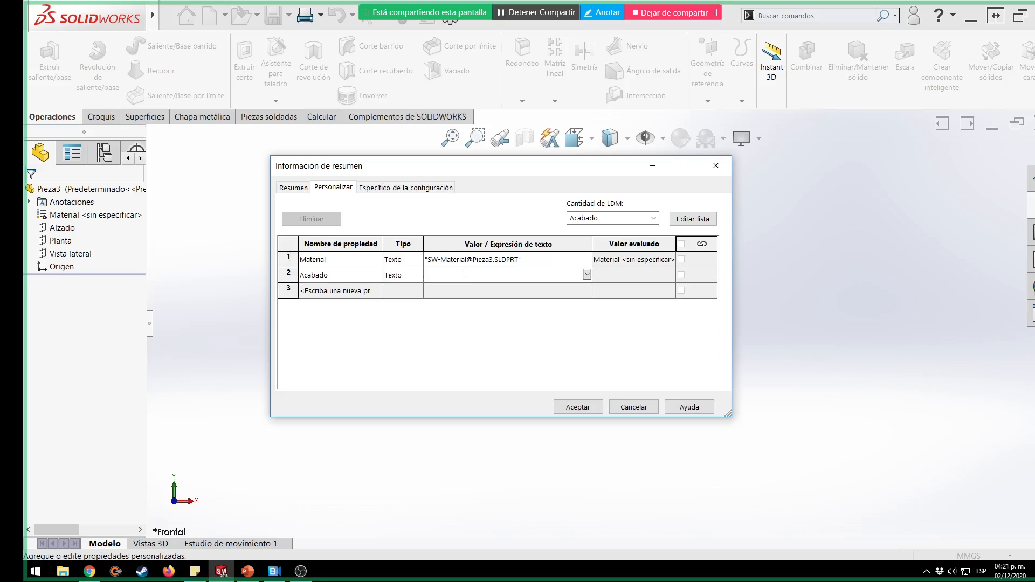
pyautogui.write('Anodizado negro')
pyautogui.press('Return')
# Compare the part's custom properties with its configuration-specific properties.
pyautogui.click(390, 192)
pyautogui.click(334, 189)
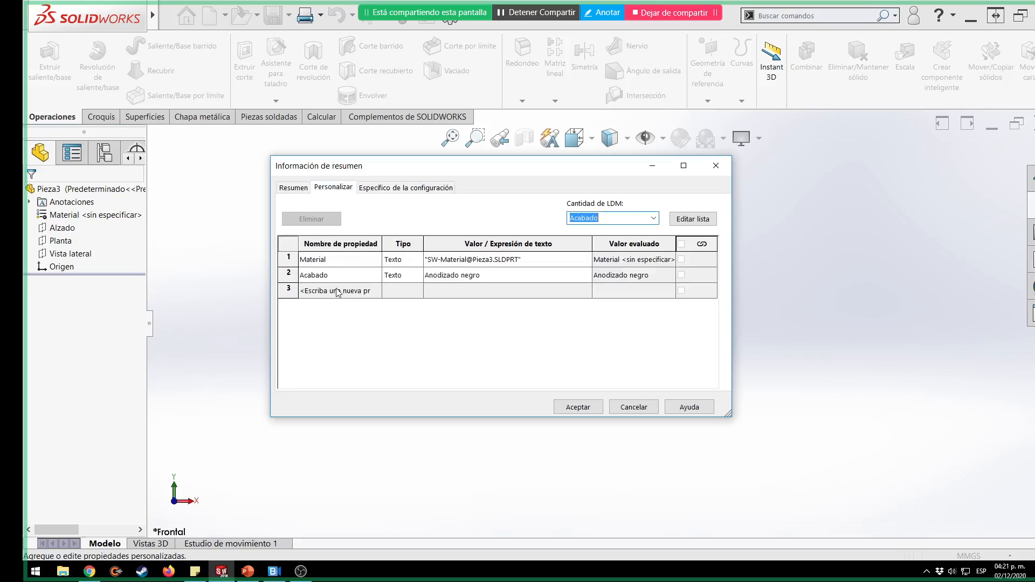
pyautogui.click(407, 187)
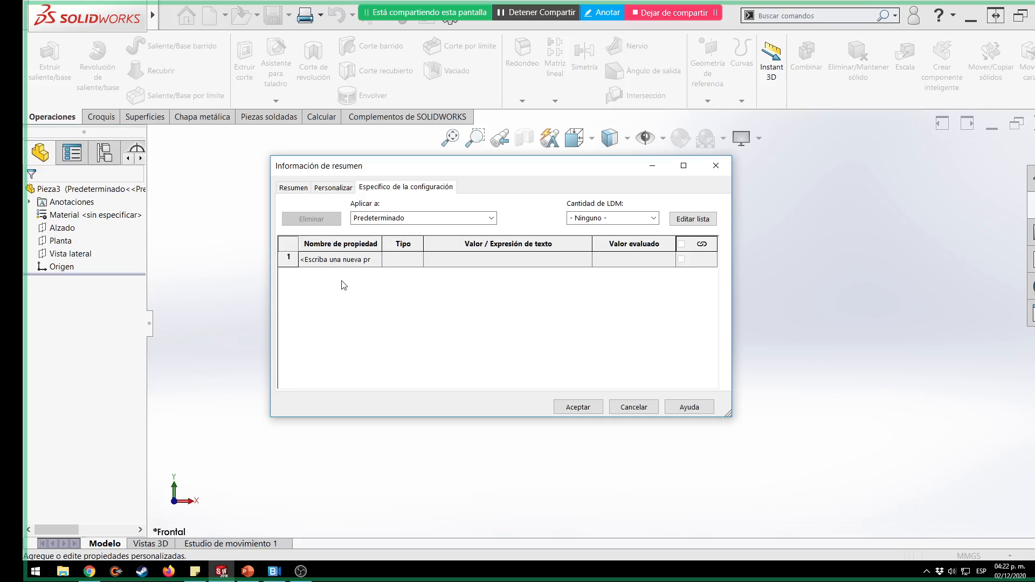
pyautogui.click(338, 188)
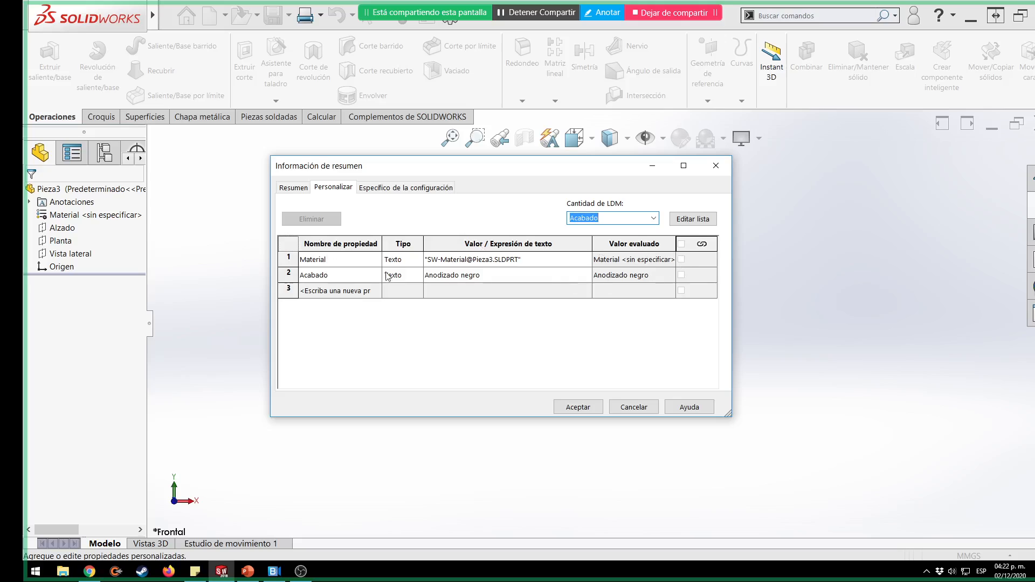
pyautogui.click(391, 189)
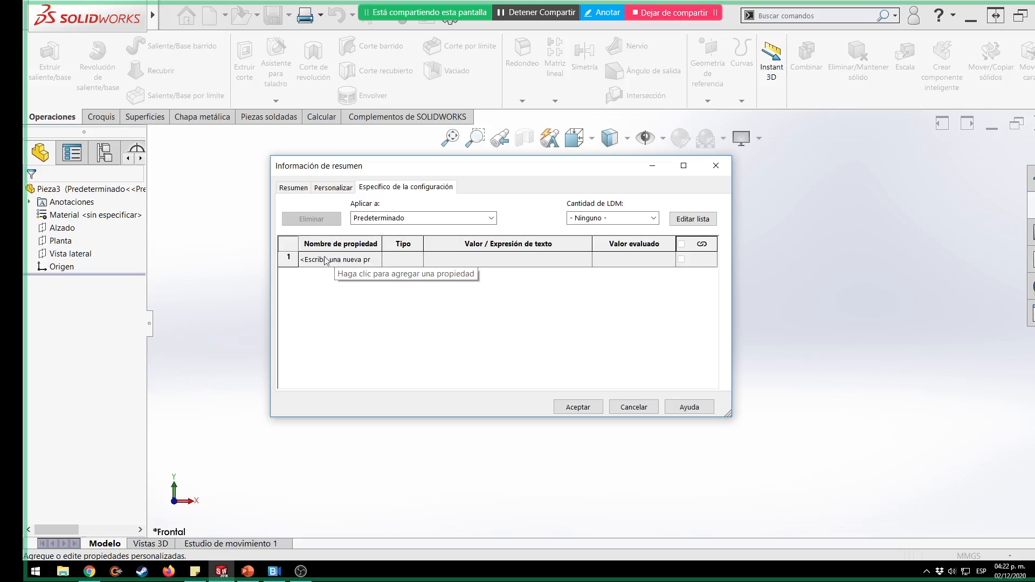
pyautogui.click(343, 189)
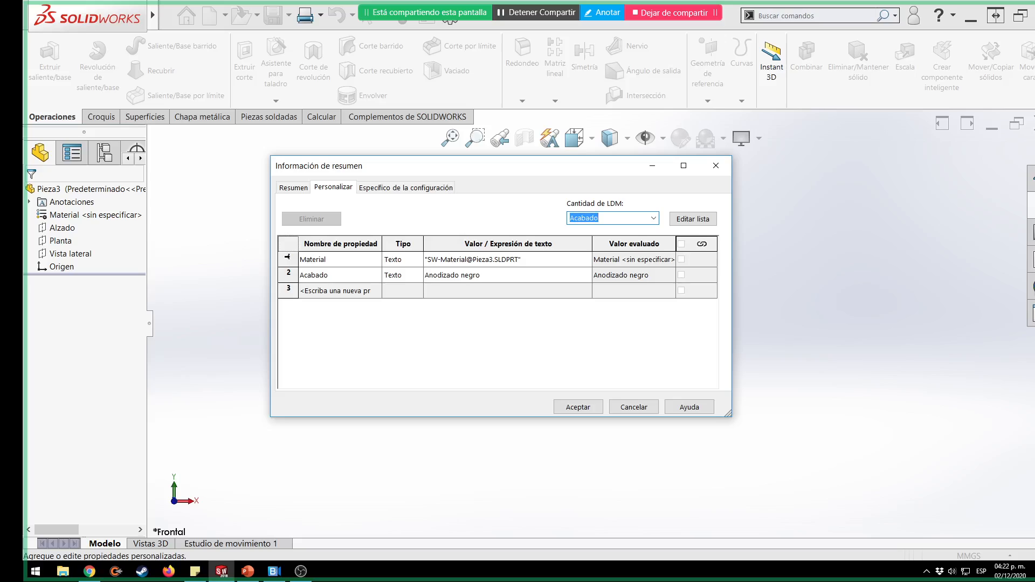
# Delete the Material property from the part's custom properties.
pyautogui.click(288, 258)
pyautogui.click(283, 260)
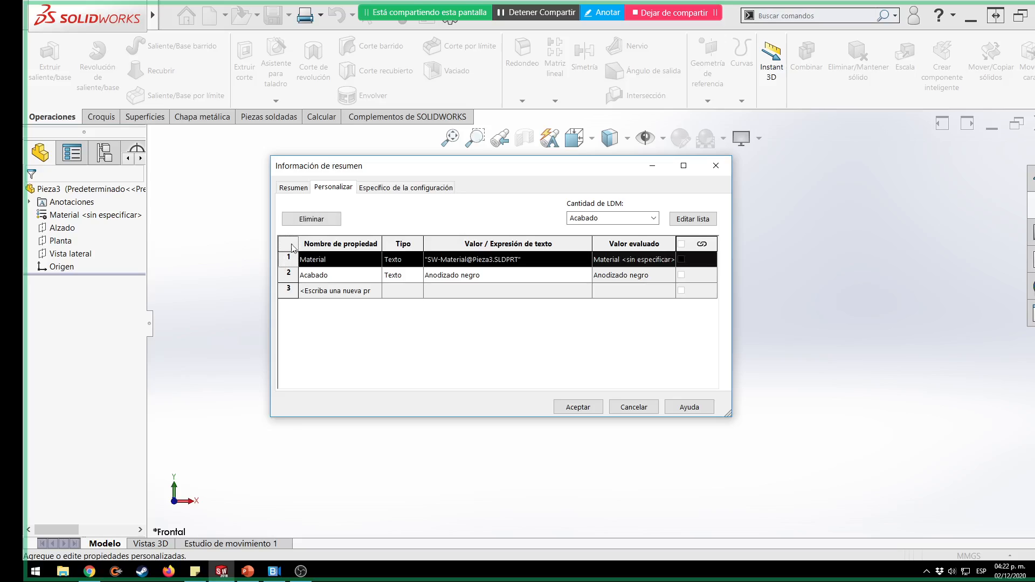
pyautogui.click(305, 220)
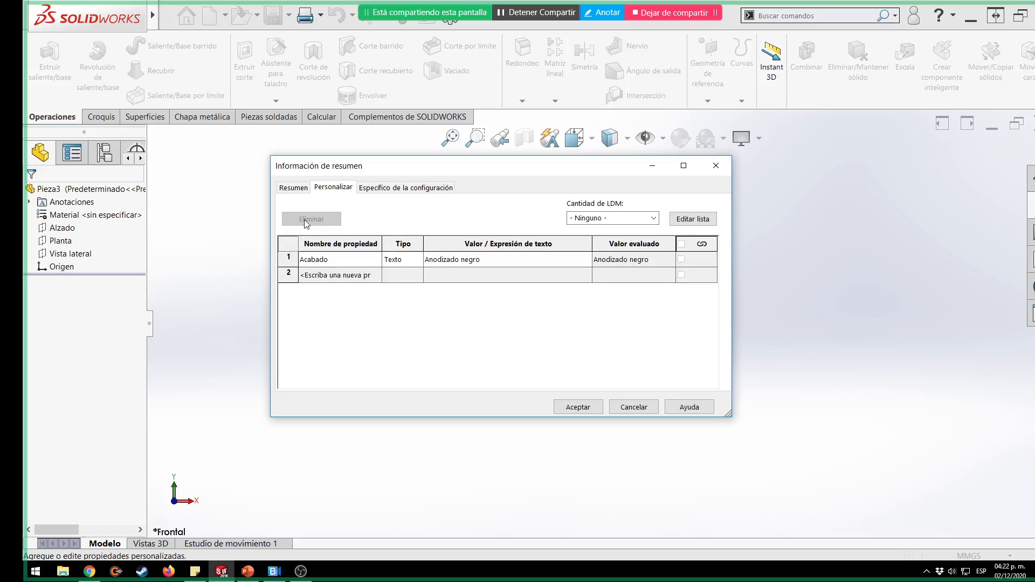
# Add a configuration-specific property Material of type Texto linked to the part's Material, applied to the Predeterminado configuration.
pyautogui.click(399, 189)
pyautogui.click(340, 259)
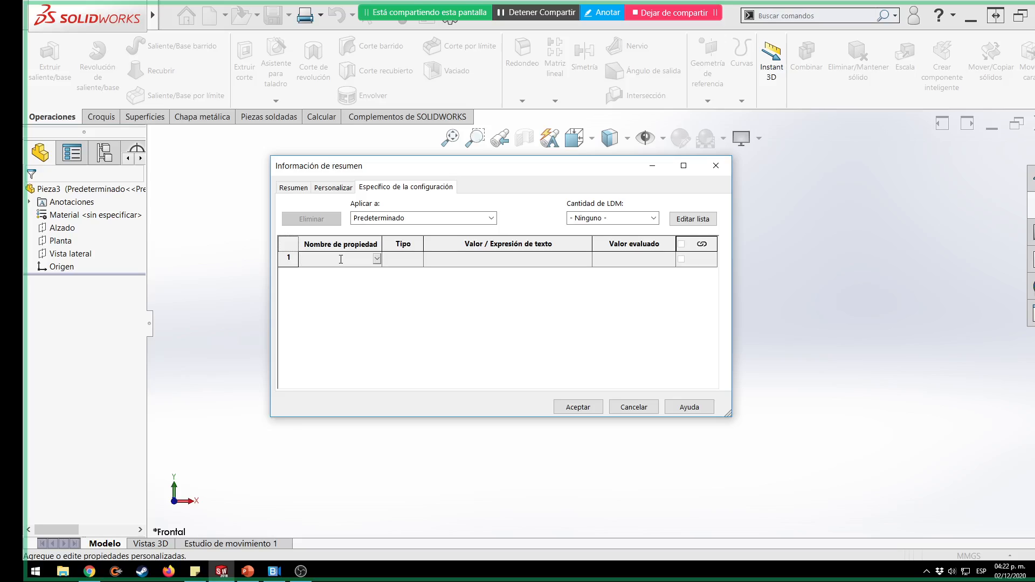
pyautogui.write('Material')
pyautogui.click(413, 260)
pyautogui.click(403, 273)
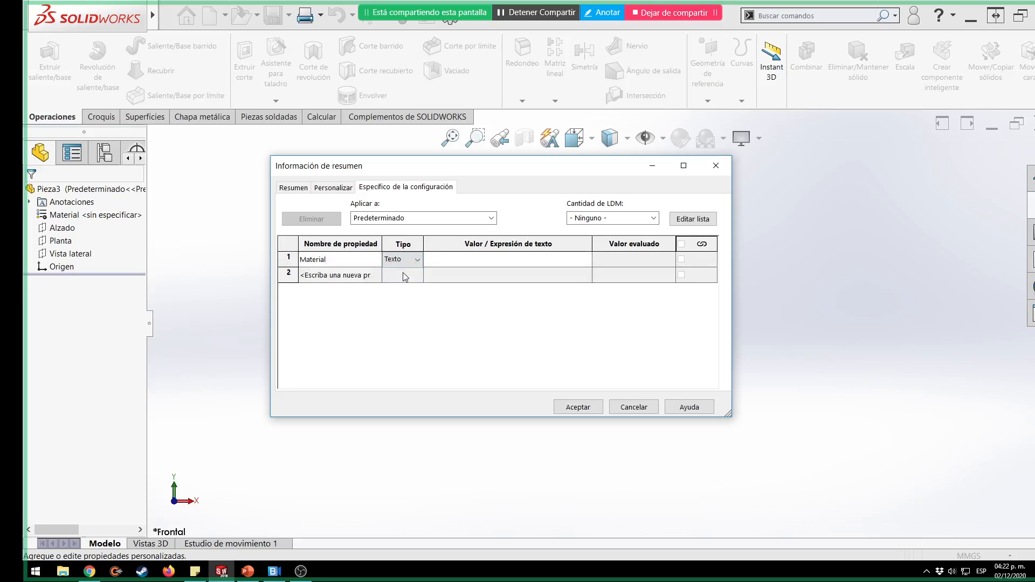
pyautogui.click(475, 258)
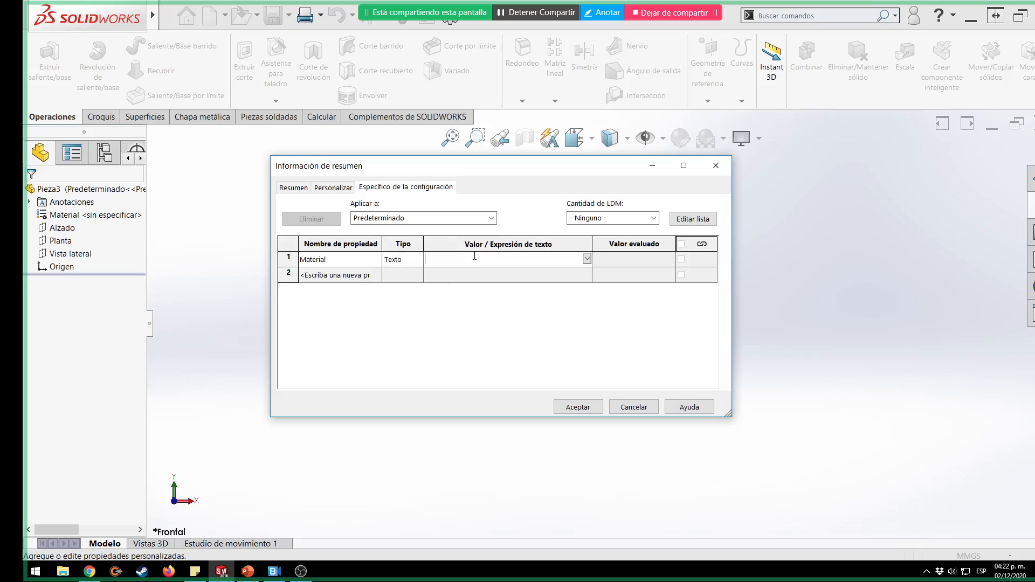
pyautogui.click(586, 259)
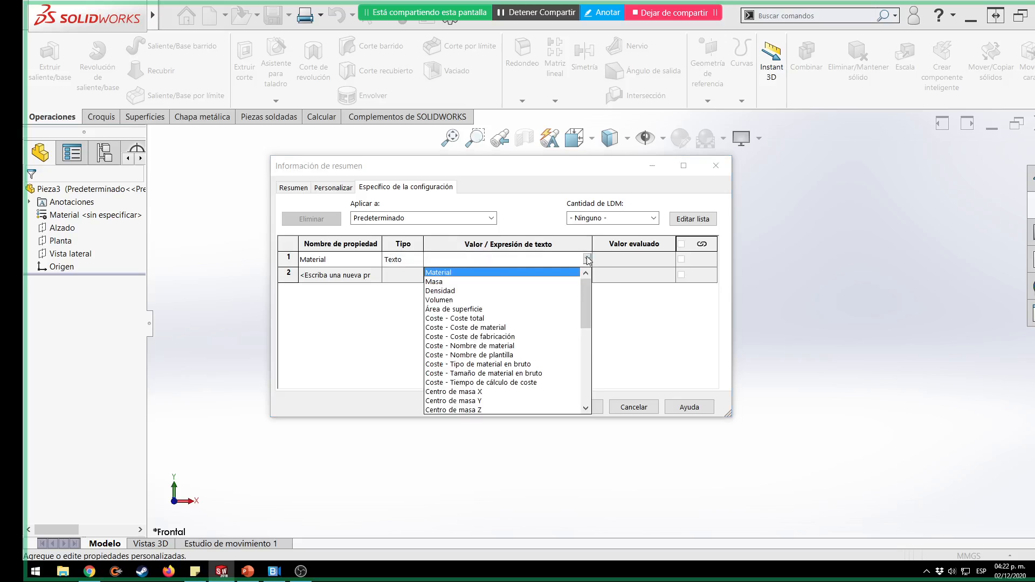
pyautogui.click(461, 273)
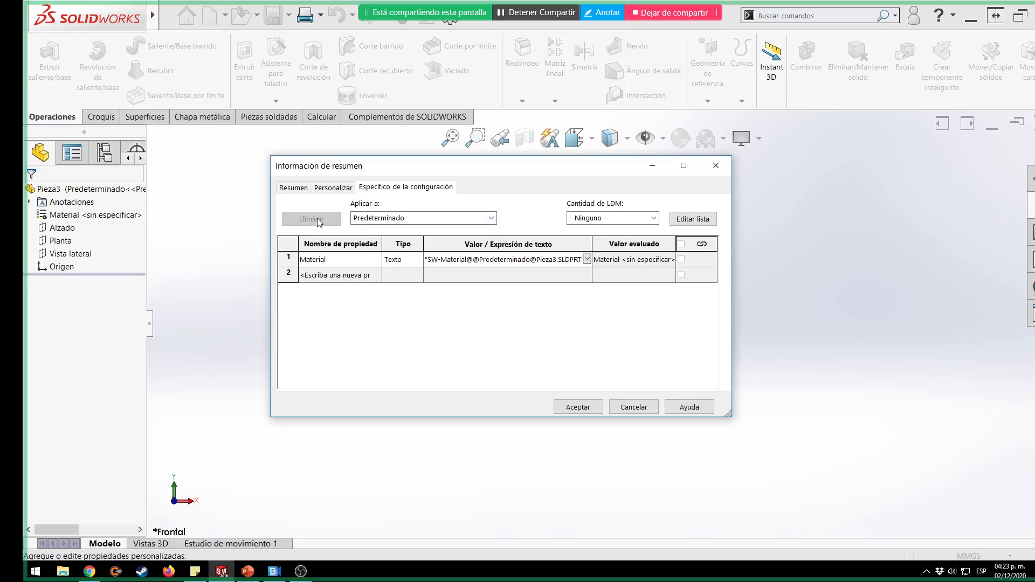
pyautogui.click(491, 218)
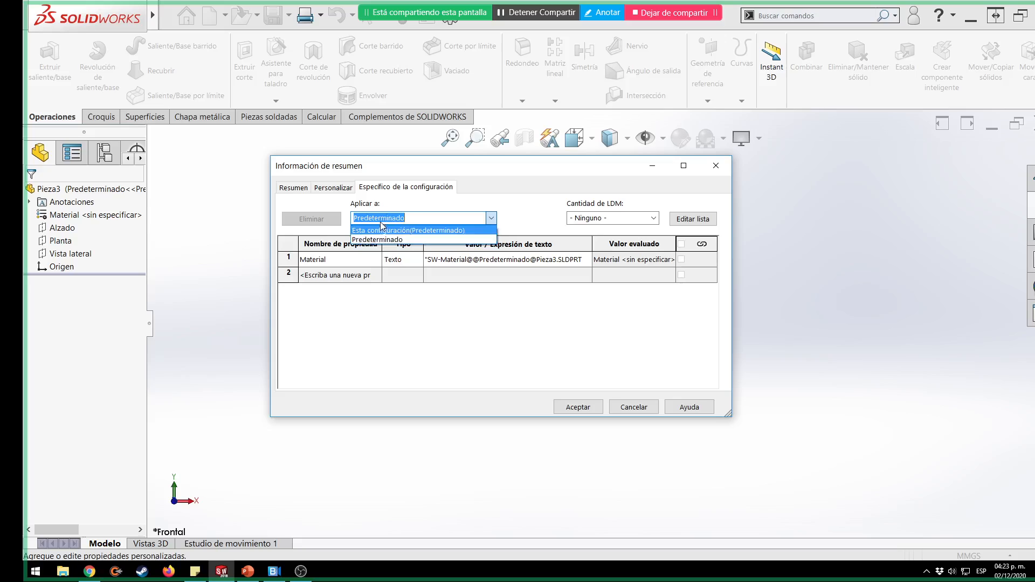
pyautogui.click(401, 240)
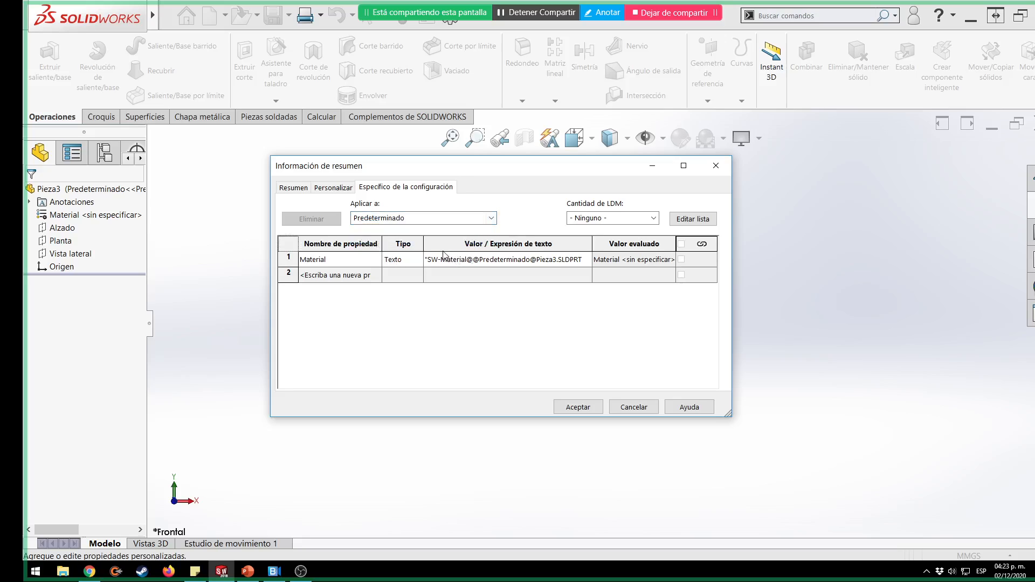
# Add a custom property named Generico of type Fecha to the part.
pyautogui.click(342, 190)
pyautogui.click(331, 277)
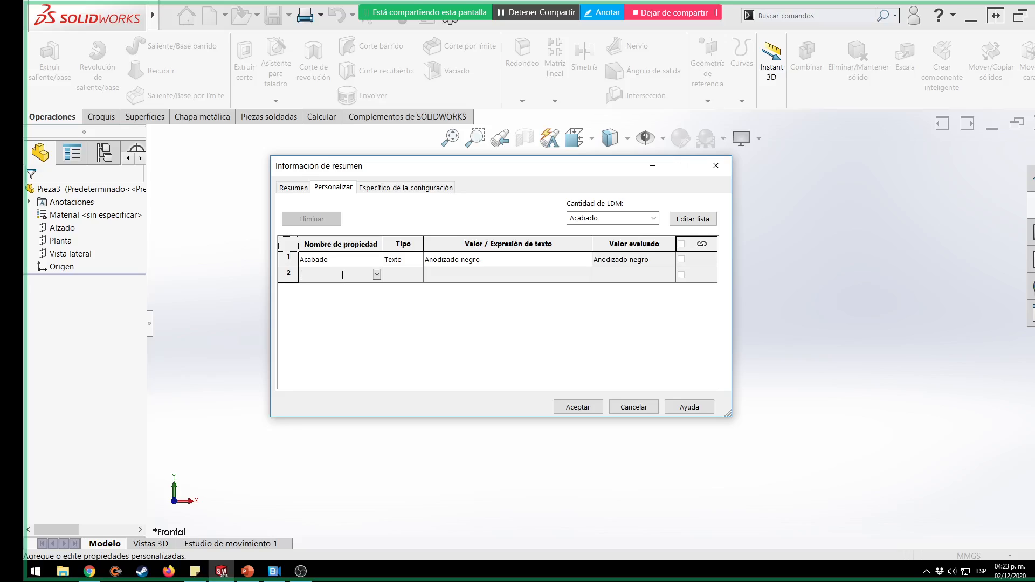
pyautogui.write('GEnerico')
pyautogui.press('Delete')
pyautogui.write('e')
pyautogui.click(409, 279)
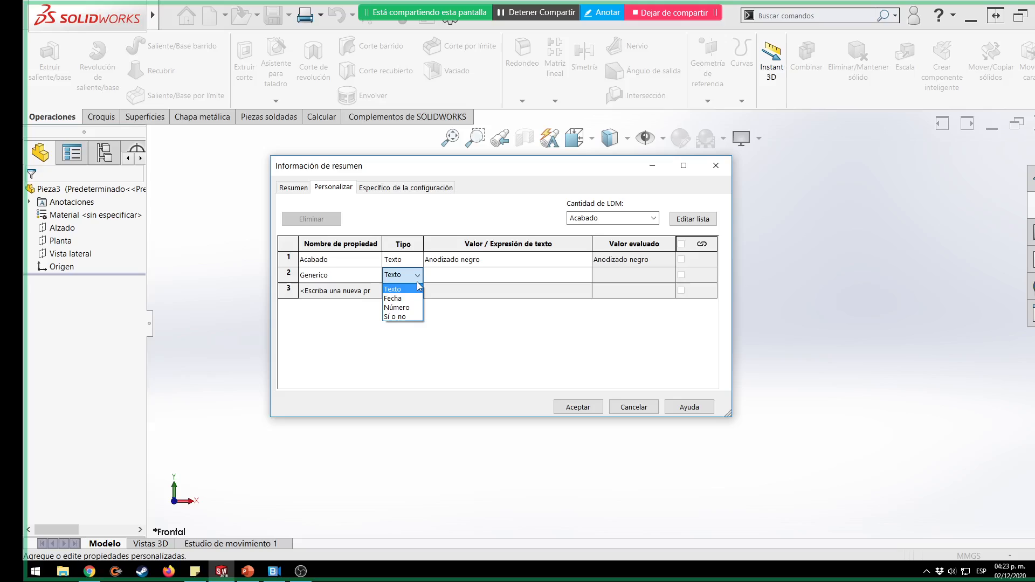
pyautogui.click(392, 298)
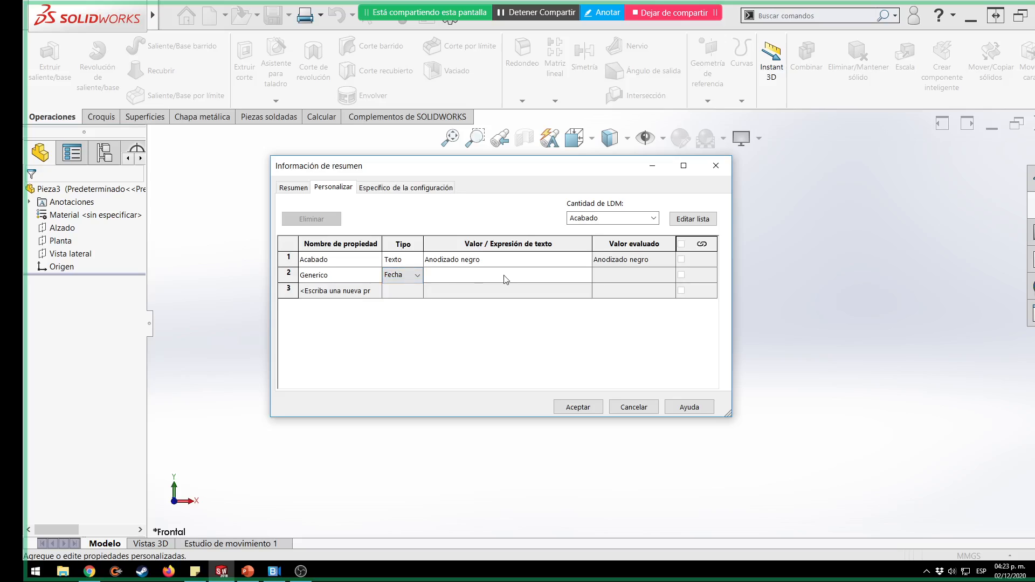
# Browse the predefined expressions that can be linked as the Generico property's value.
pyautogui.click(518, 274)
pyautogui.click(586, 275)
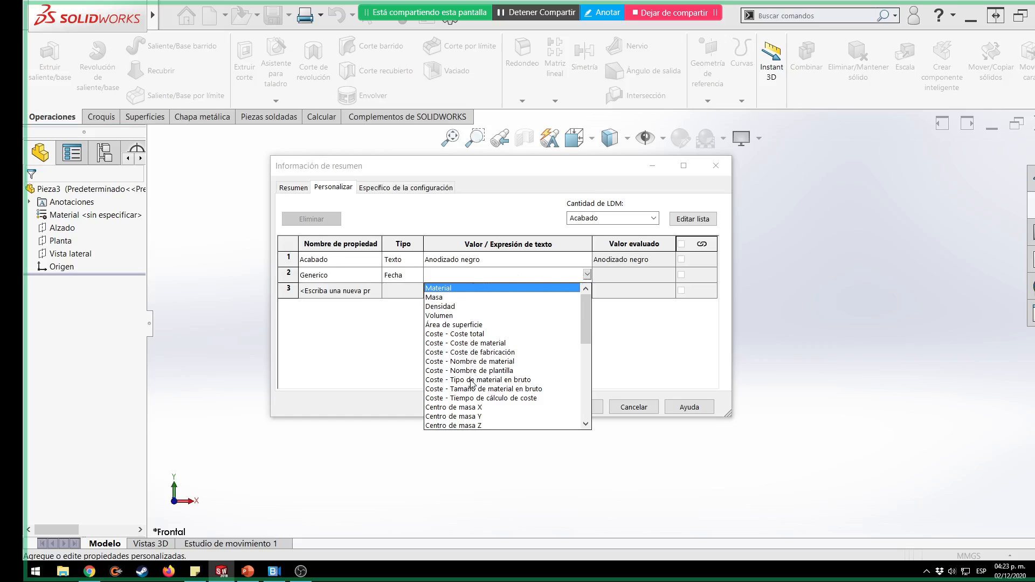
pyautogui.scroll(-7, 473, 383)
pyautogui.scroll(-2, 473, 386)
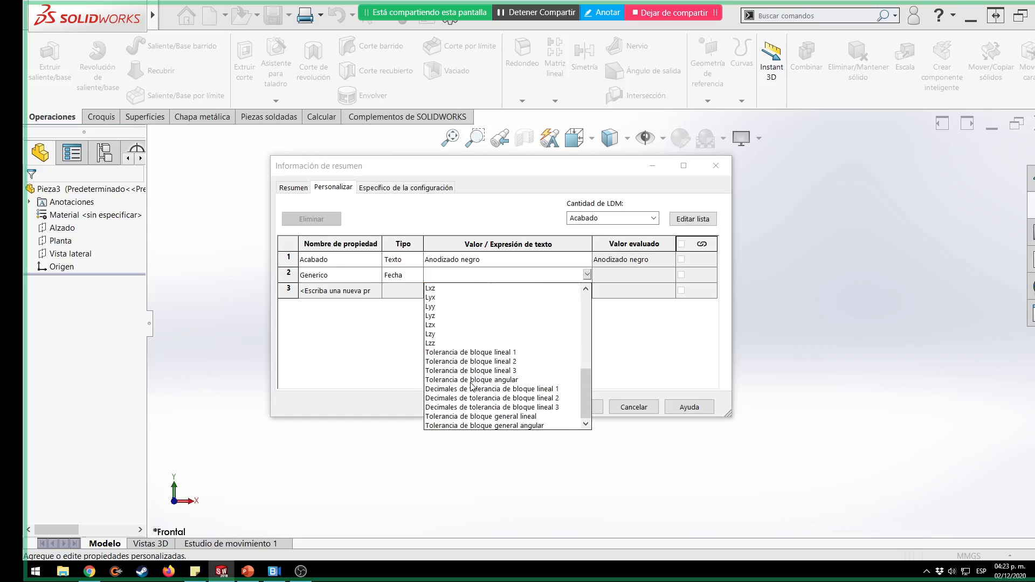
pyautogui.scroll(9, 473, 385)
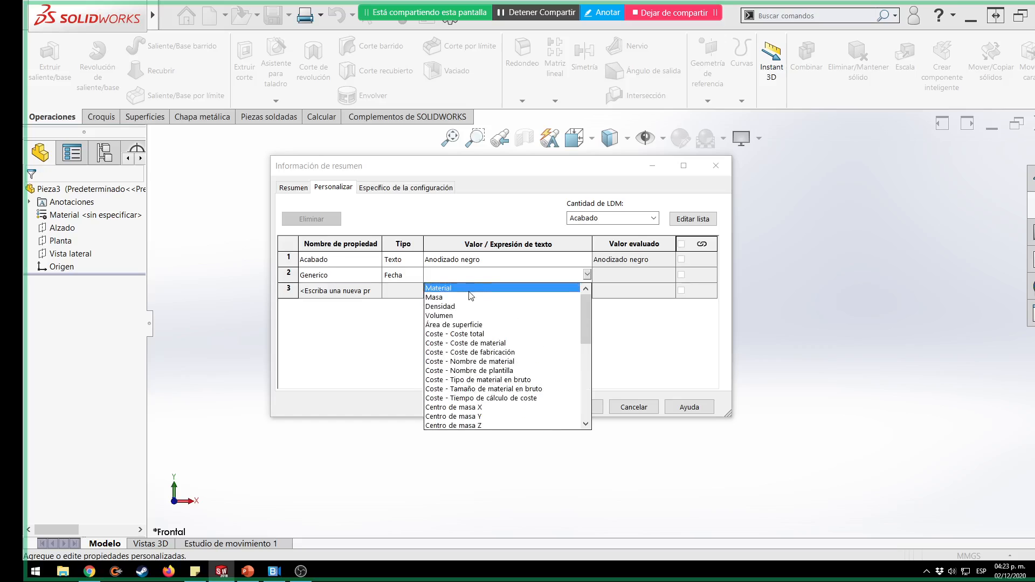
pyautogui.click(479, 277)
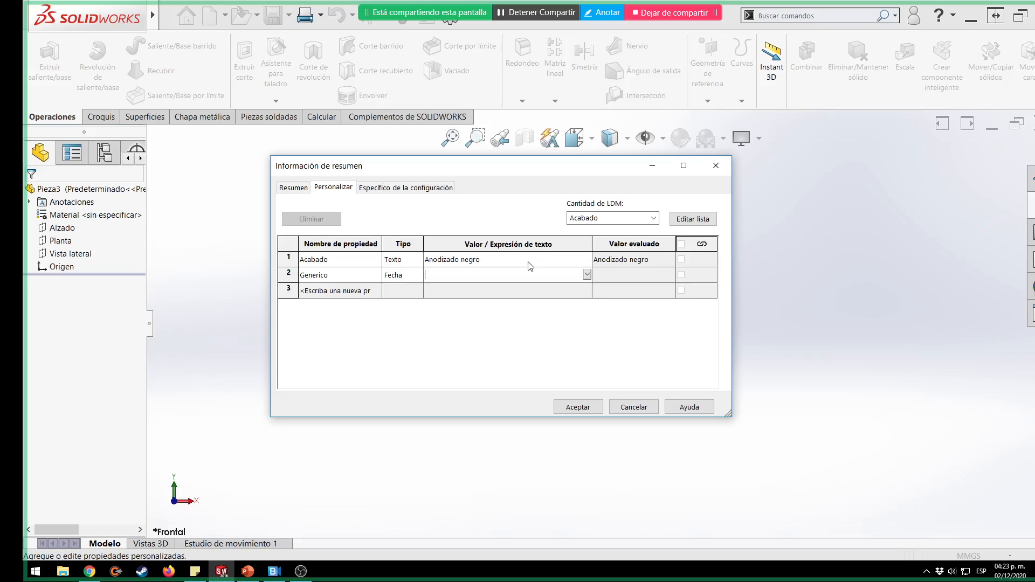
# Try starting a $PRP- expression as the Generico property's value, and clear it.
pyautogui.write('$PRP-')
pyautogui.press('BackSpace')
pyautogui.press('BackSpace')
pyautogui.press('BackSpace')
pyautogui.press('BackSpace')
pyautogui.press('BackSpace')
# Set the Generico property's type to Número, try 35 and the letter a as values, and enter 33.
pyautogui.click(405, 276)
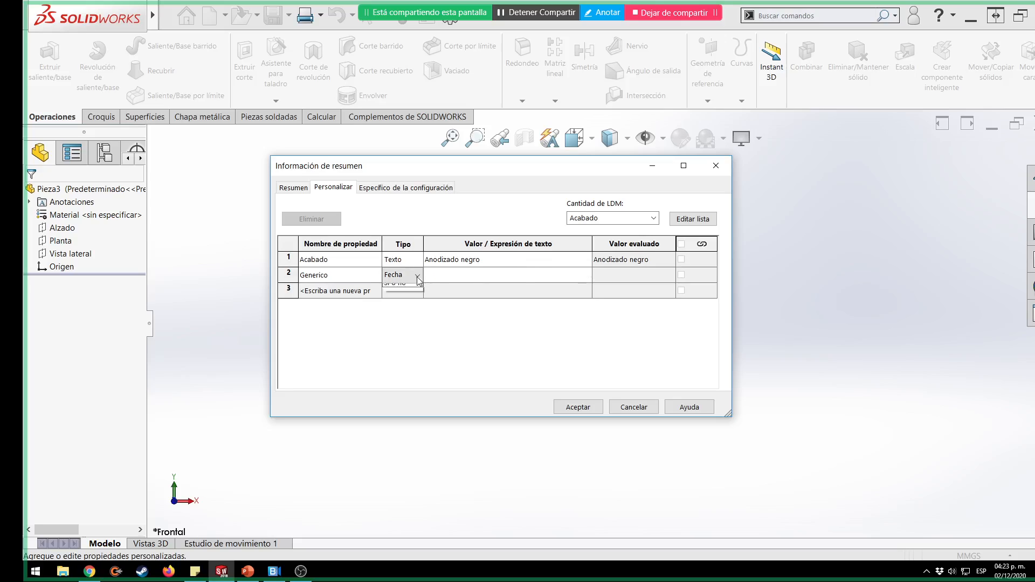
pyautogui.click(476, 277)
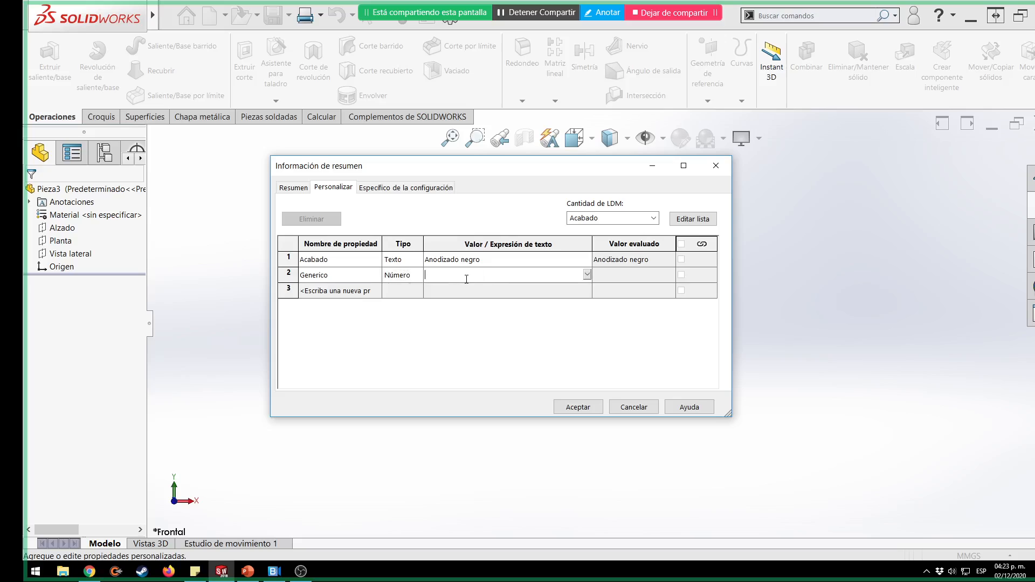
pyautogui.write('35')
pyautogui.moveTo(470, 278); pyautogui.dragTo(395, 275)
pyautogui.write('a')
pyautogui.click(620, 278)
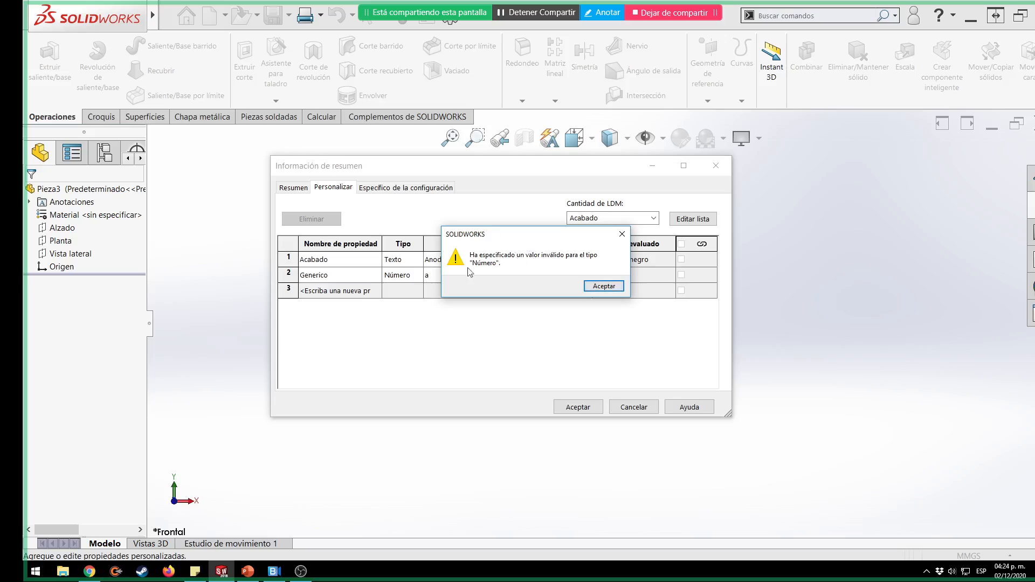
pyautogui.click(606, 286)
pyautogui.write('33')
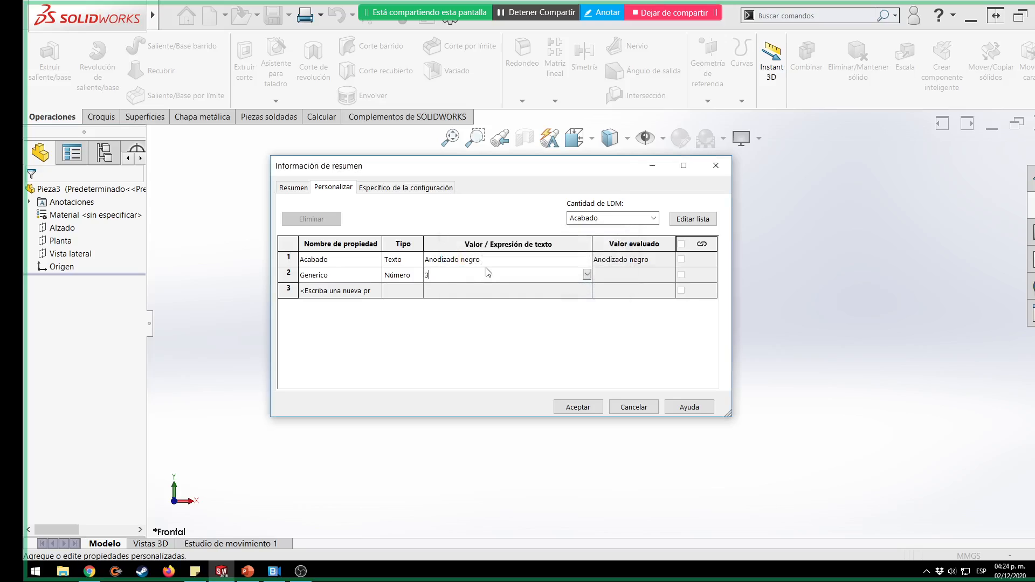
# Set the Generico property's type to Sí o no and check which values it allows.
pyautogui.click(419, 275)
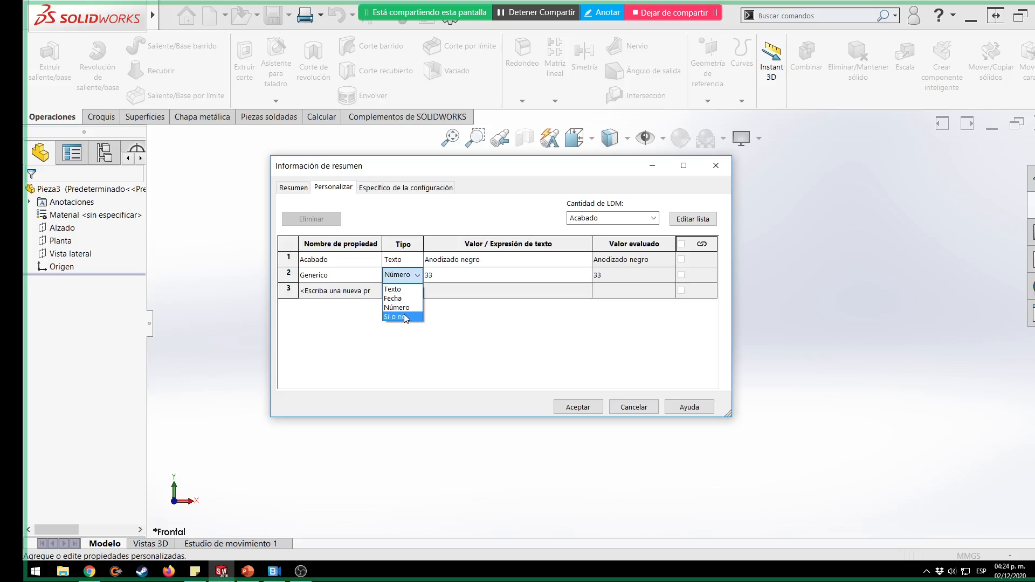
pyautogui.click(405, 317)
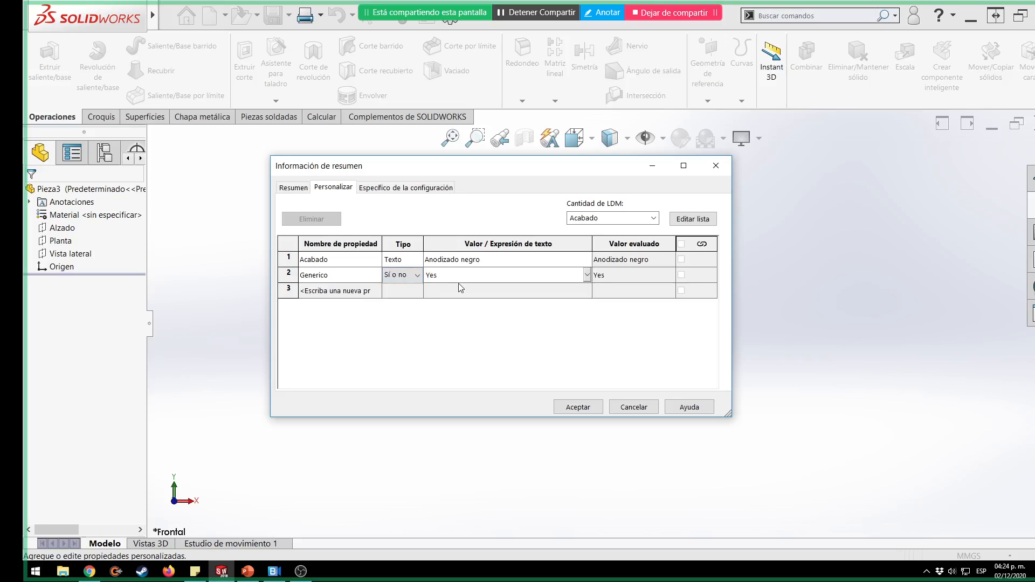
pyautogui.click(589, 276)
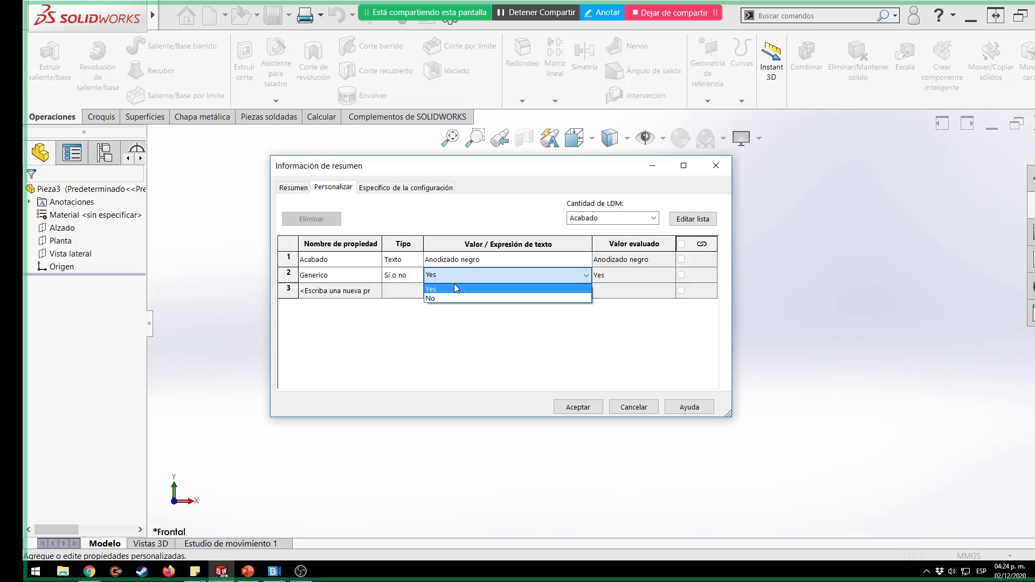
pyautogui.click(467, 326)
pyautogui.click(394, 276)
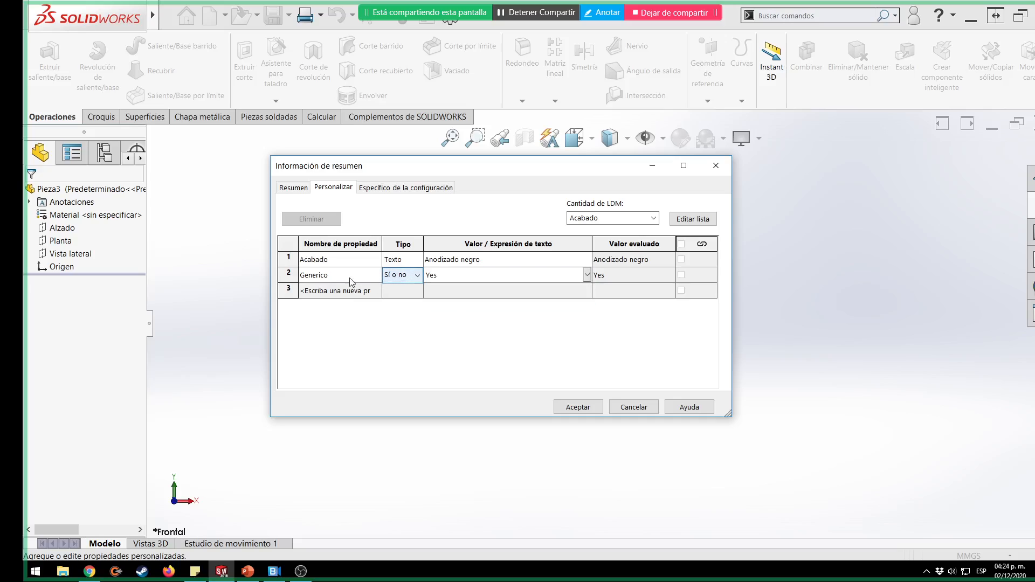
# Delete the Generico custom property and accept the summary information.
pyautogui.click(298, 275)
pyautogui.click(307, 218)
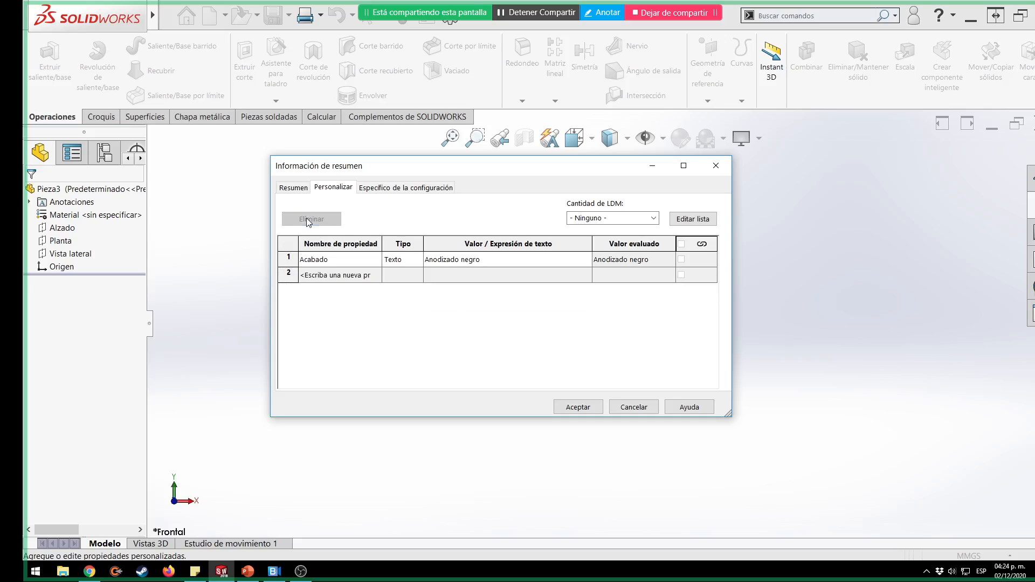
pyautogui.click(575, 408)
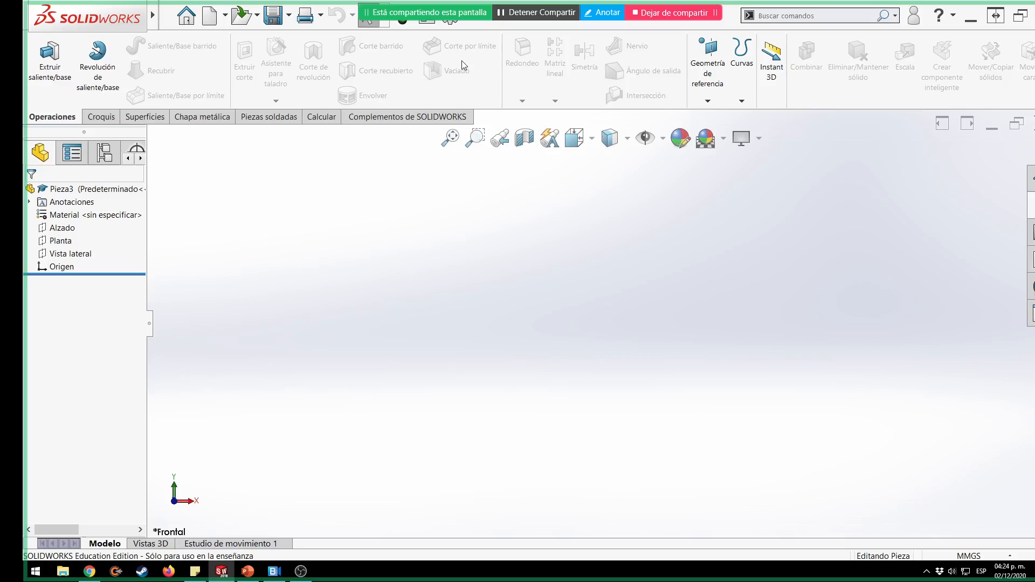
pyautogui.click(456, 26)
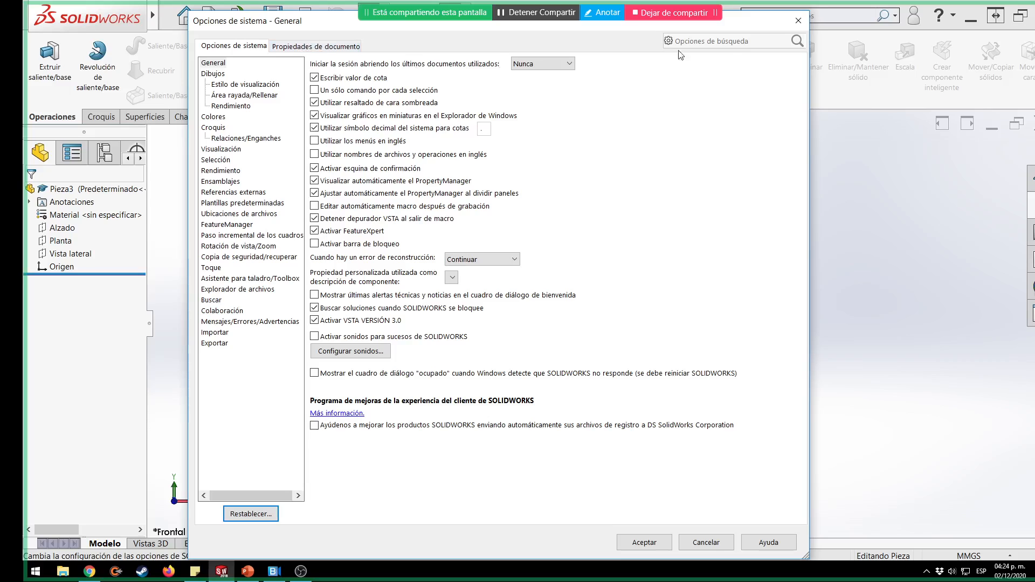
pyautogui.click(797, 21)
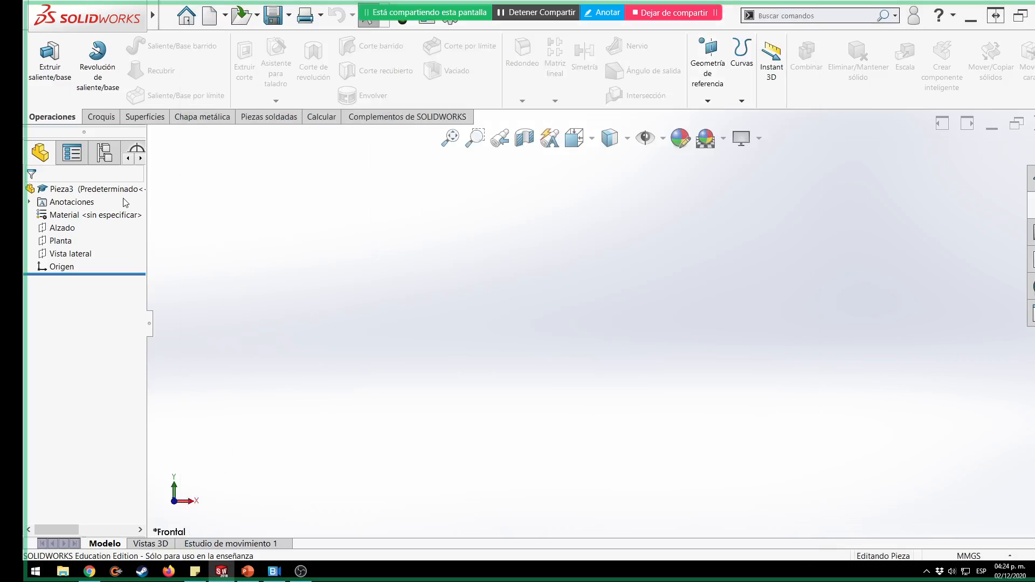
pyautogui.click(174, 15)
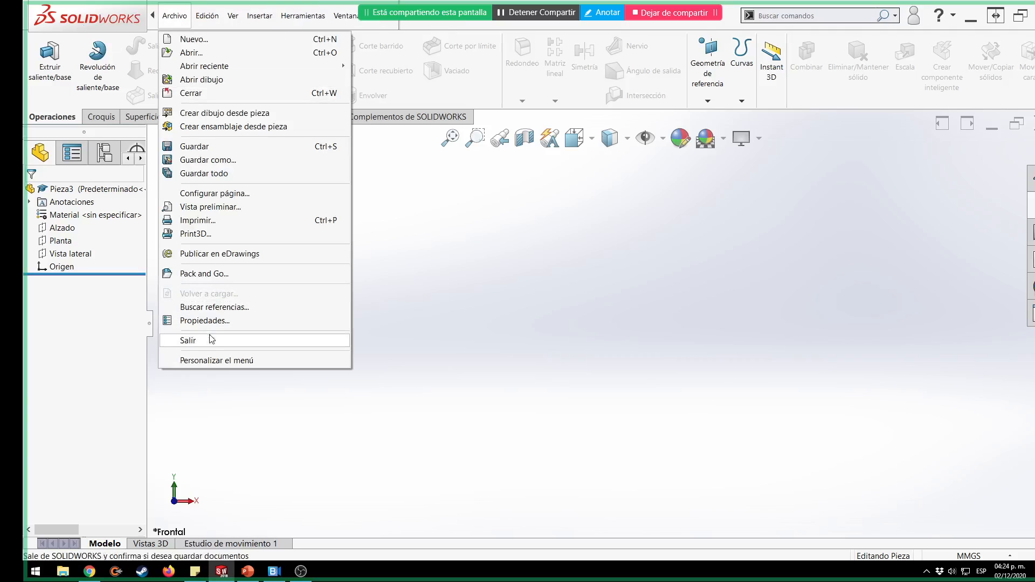
pyautogui.click(454, 269)
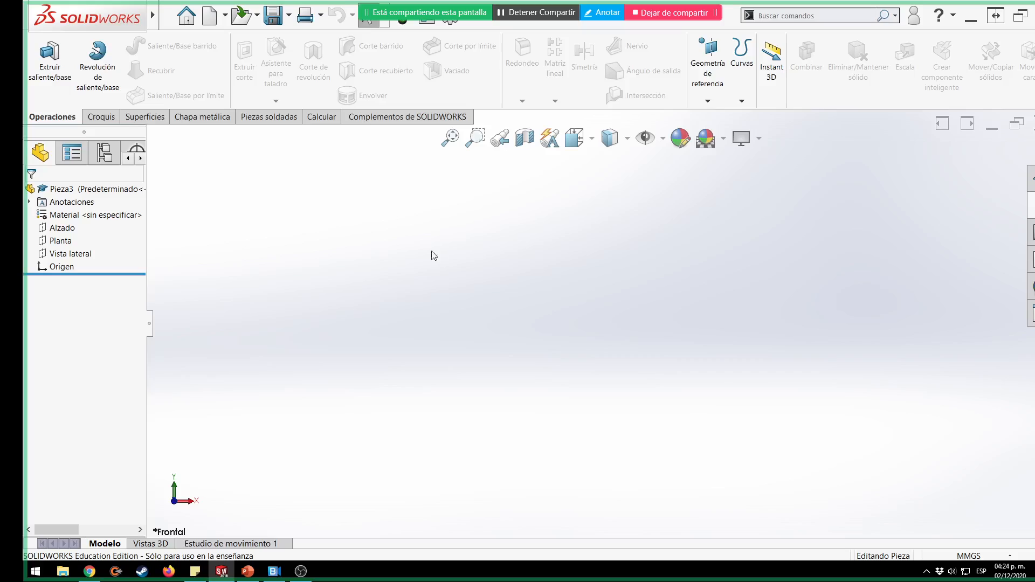
# Examine the favourite materials, find 6061-T6 (SS) among the aluminium alloys in the material library, and view its option for adding to favourites.
pyautogui.rightClick(118, 217)
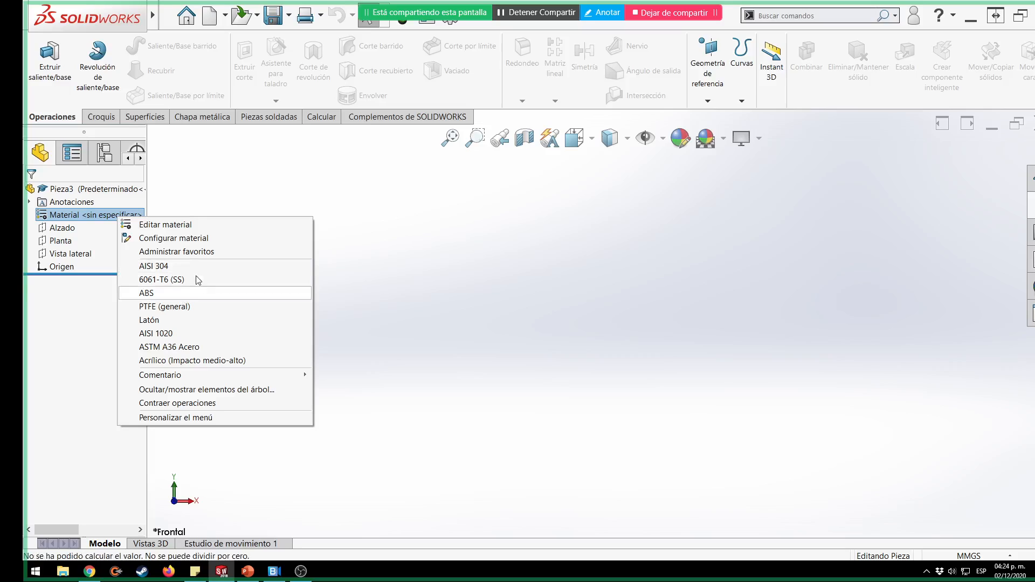
pyautogui.click(345, 275)
pyautogui.rightClick(121, 216)
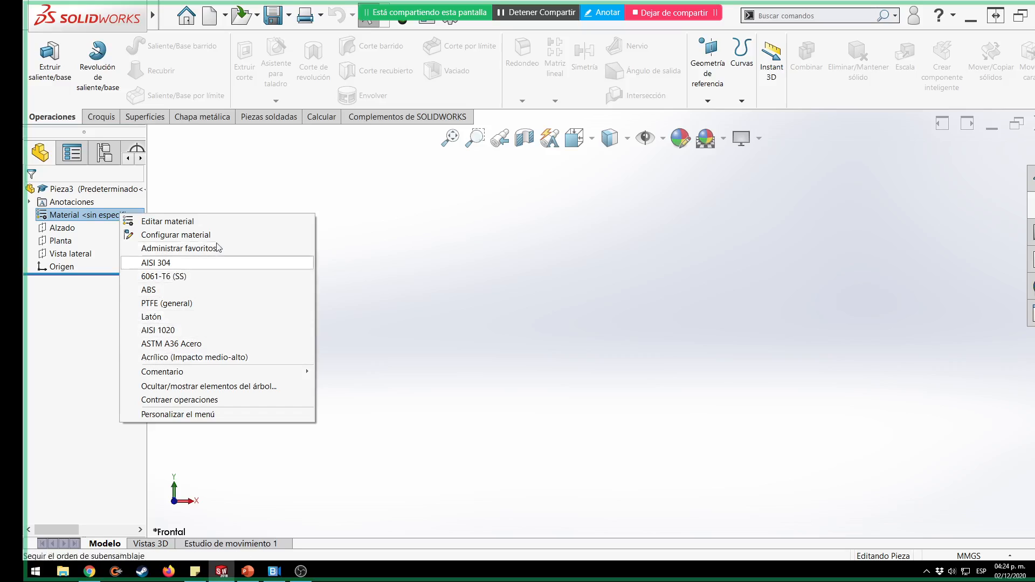
pyautogui.click(186, 223)
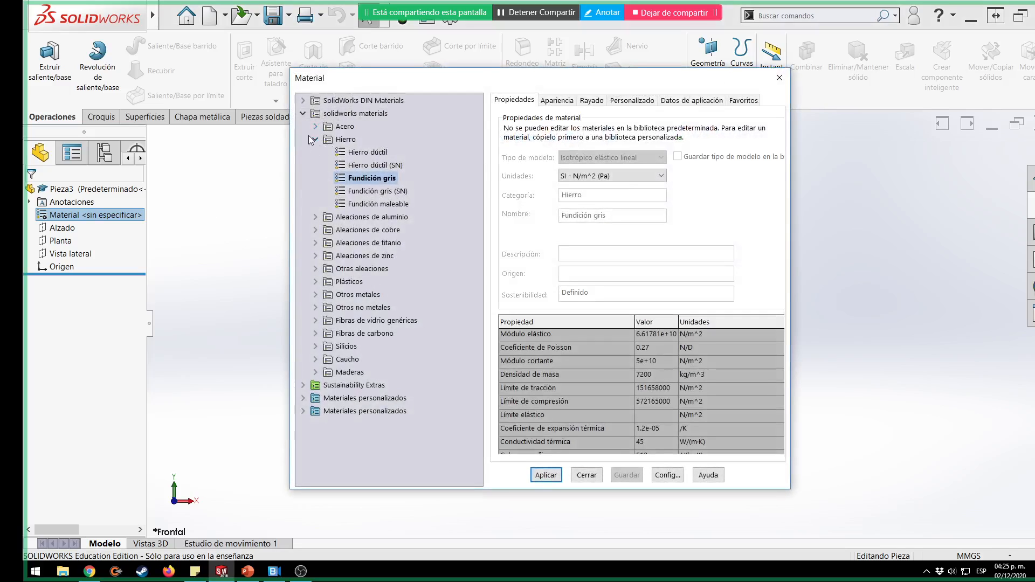
pyautogui.click(313, 139)
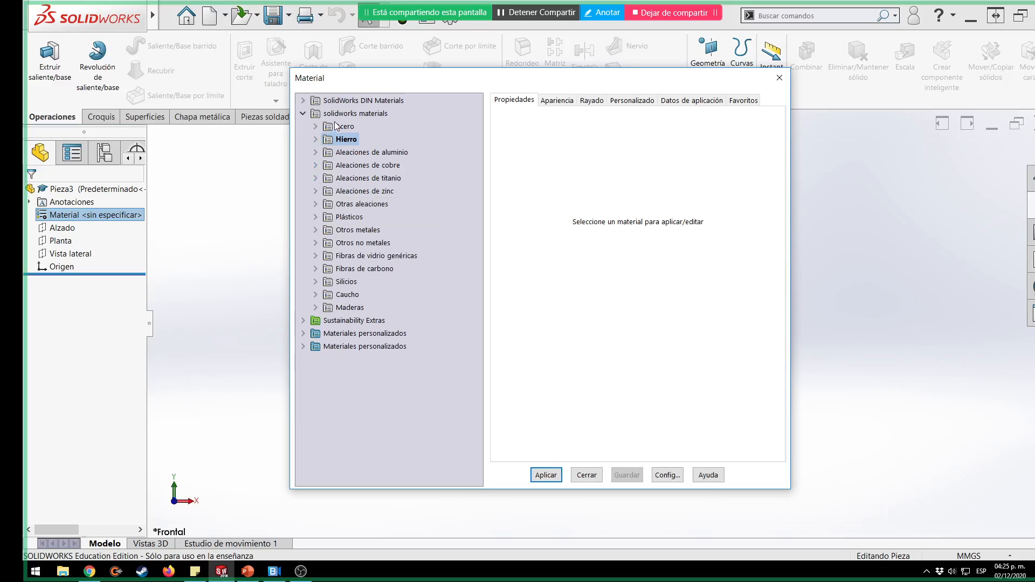
pyautogui.click(316, 152)
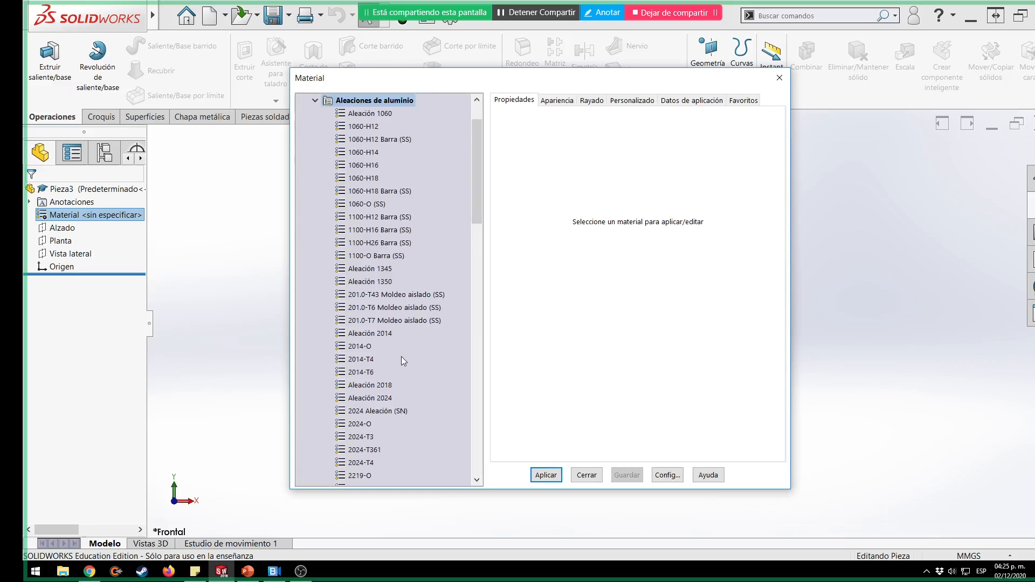
pyautogui.scroll(-12, 401, 356)
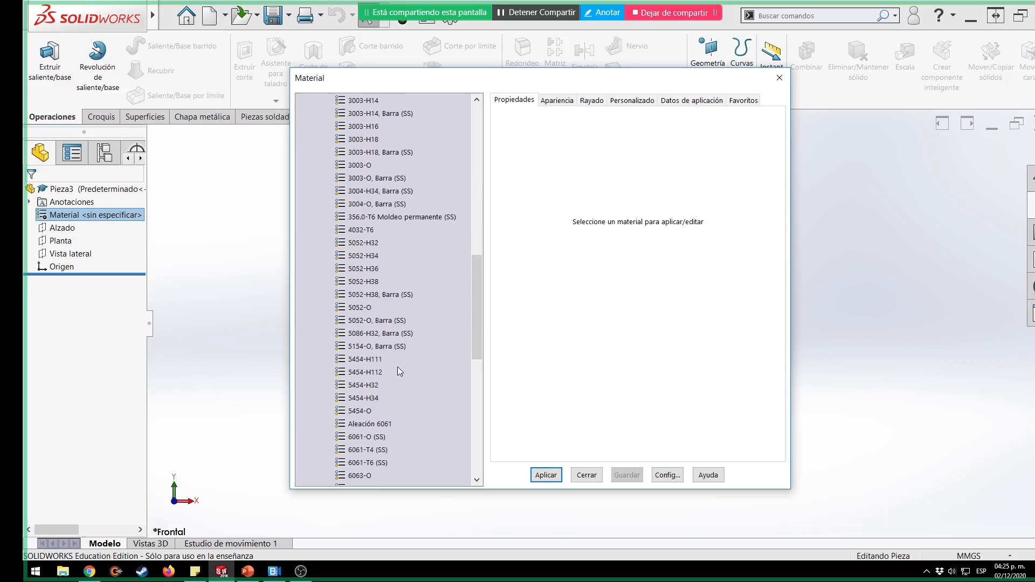
pyautogui.scroll(-1, 399, 370)
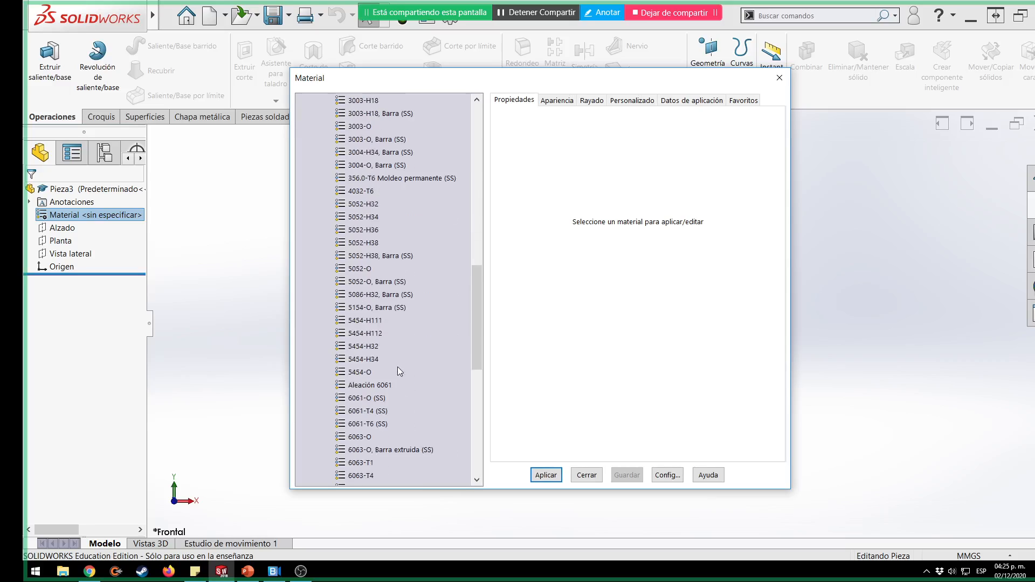
pyautogui.click(365, 424)
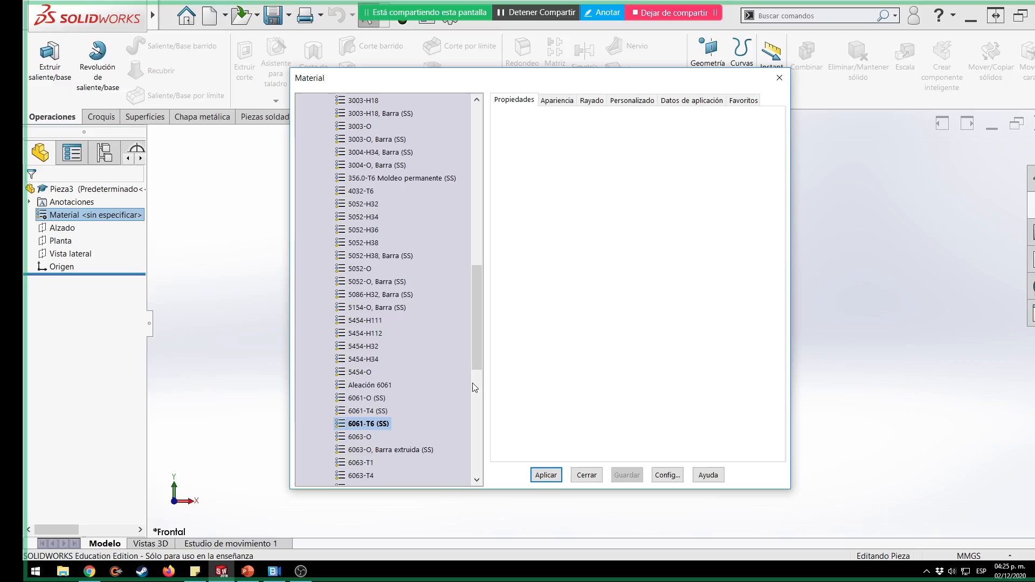
pyautogui.rightClick(375, 425)
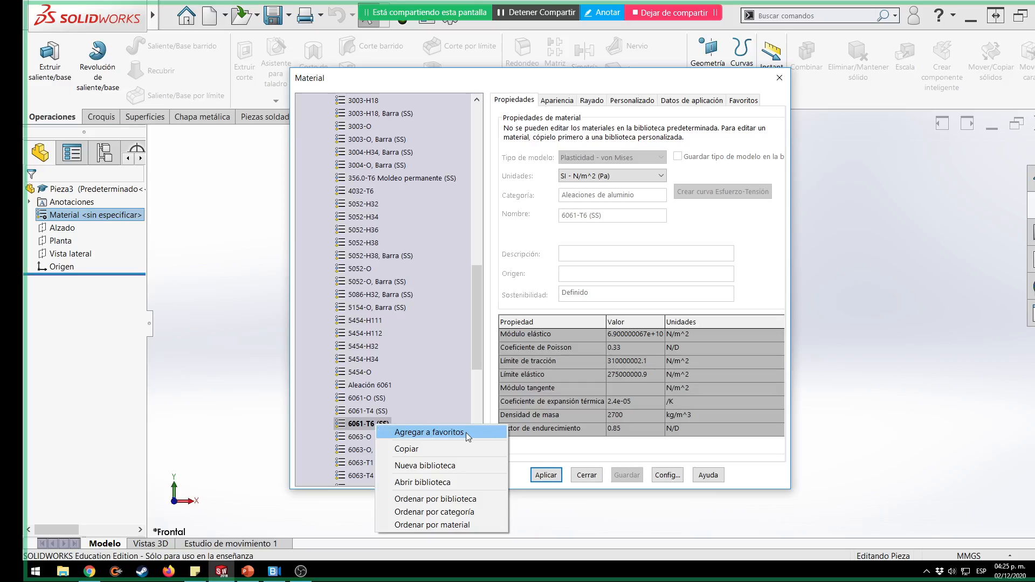
pyautogui.click(595, 477)
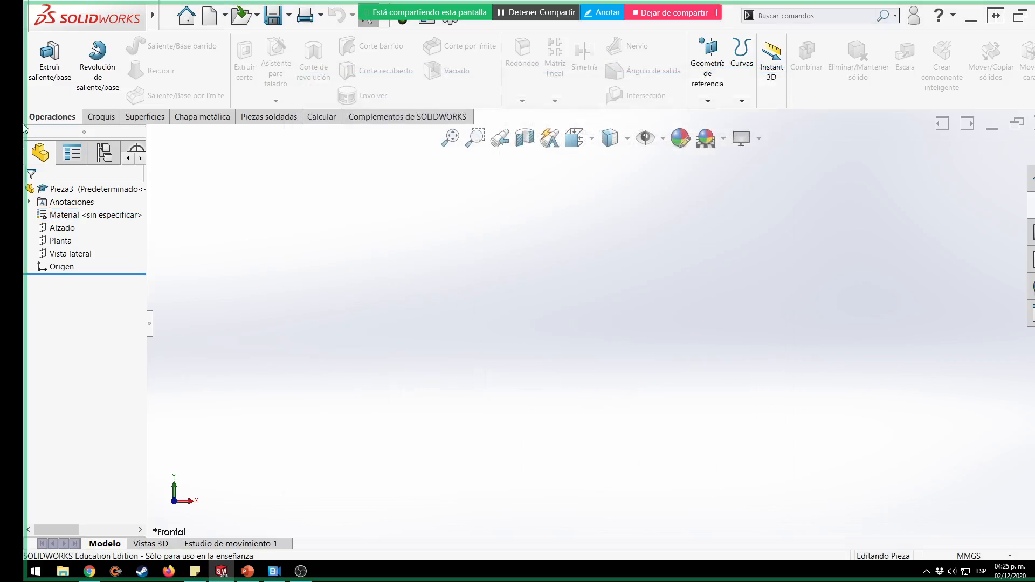
# Assign the favourite material 6061-T6 (SS) to the part and widen the feature tree.
pyautogui.rightClick(88, 215)
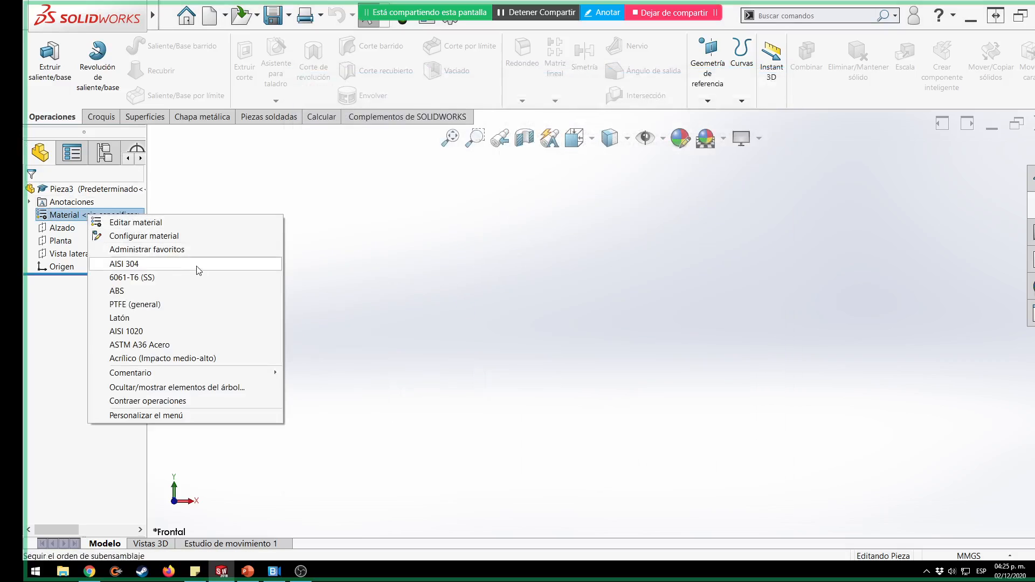
pyautogui.click(187, 277)
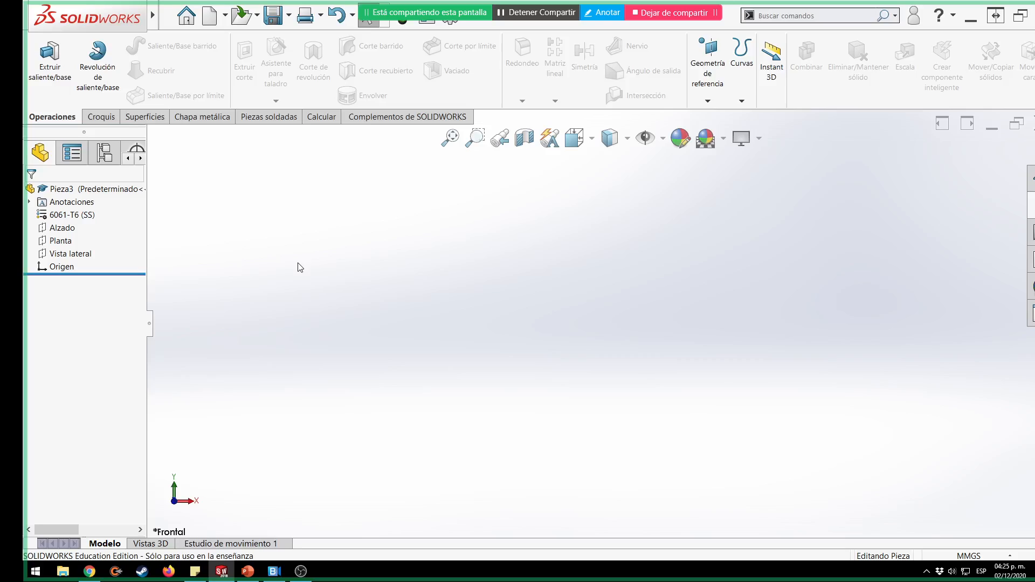
pyautogui.moveTo(152, 327); pyautogui.dragTo(204, 334)
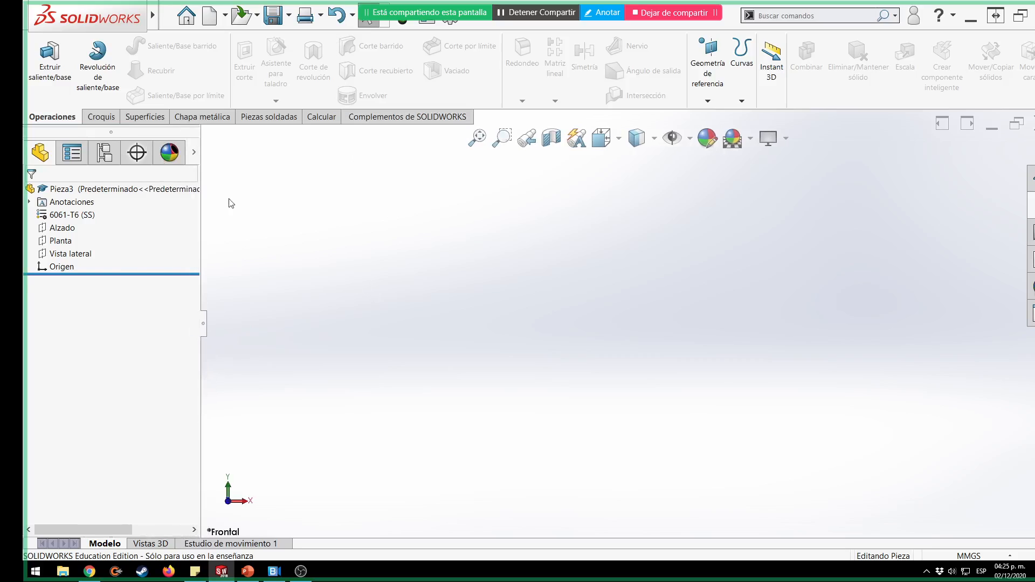
pyautogui.moveTo(89, 19)
pyautogui.click(259, 15)
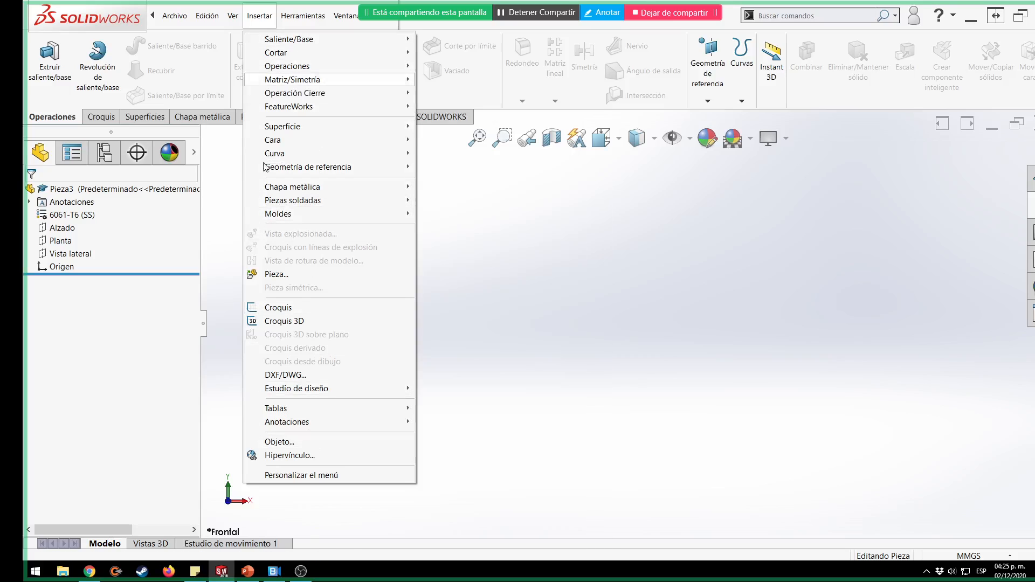
pyautogui.click(497, 325)
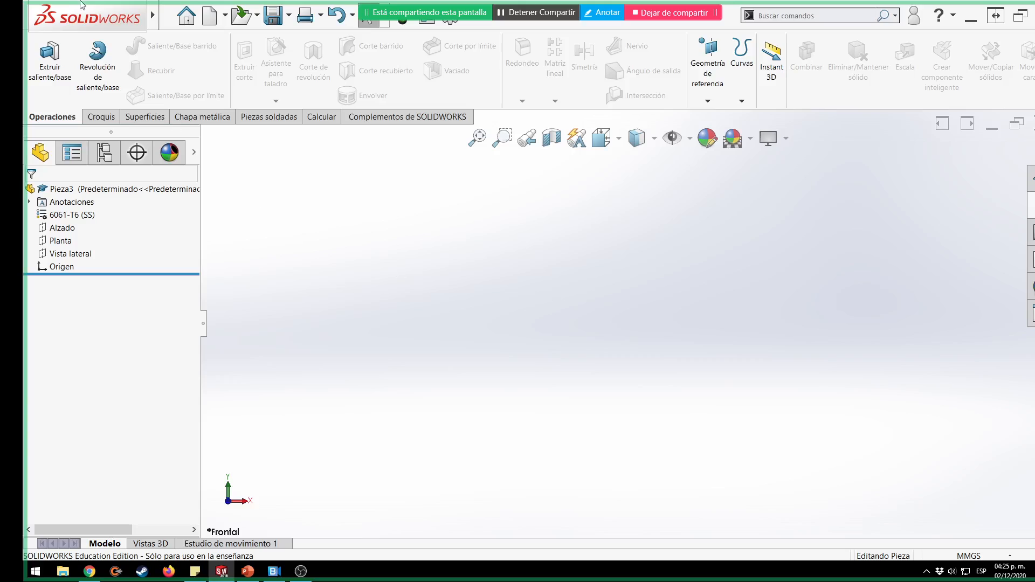
pyautogui.moveTo(89, 19)
pyautogui.click(259, 16)
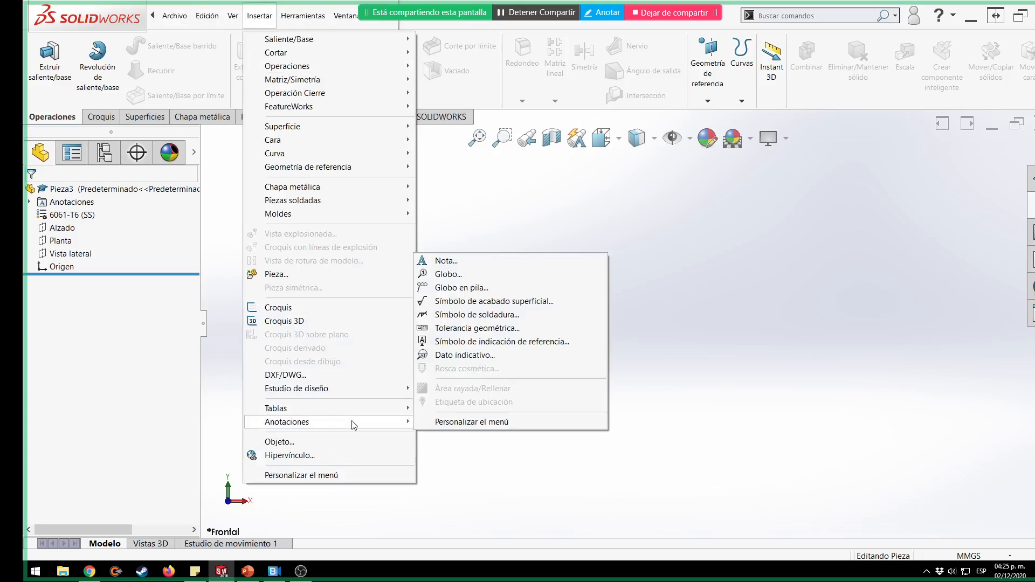
pyautogui.click(691, 338)
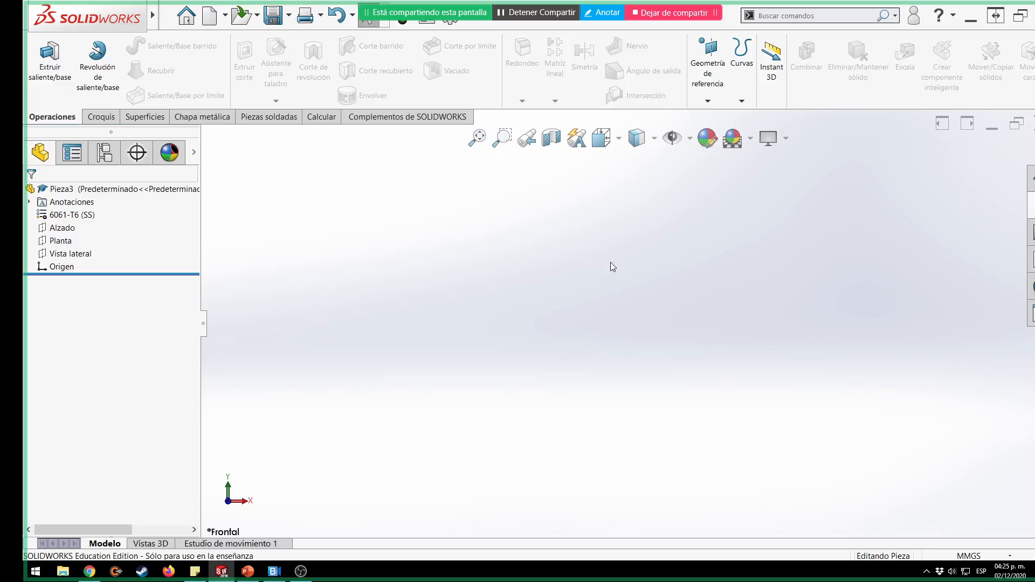
pyautogui.moveTo(124, 19)
pyautogui.click(170, 17)
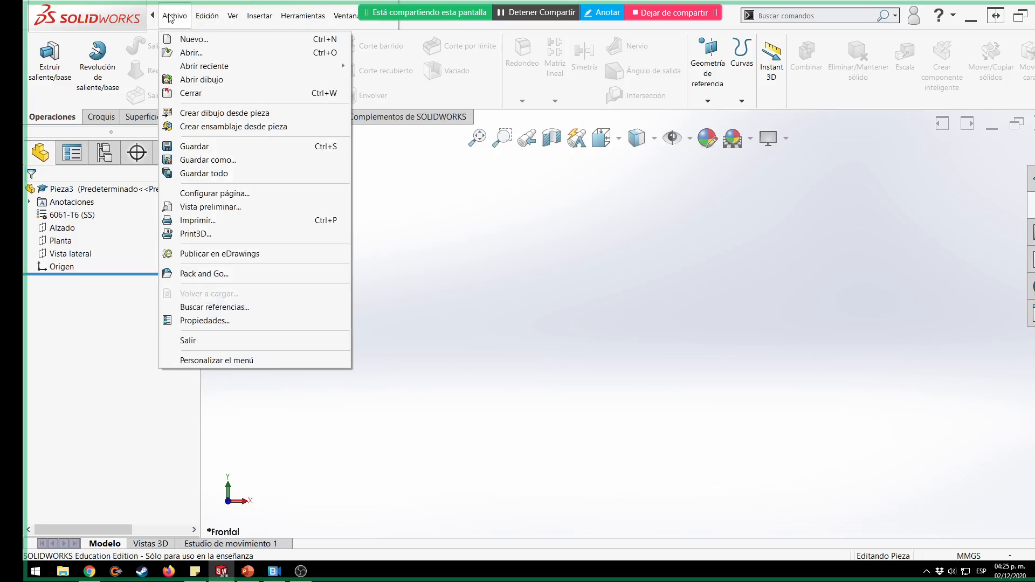
pyautogui.click(233, 161)
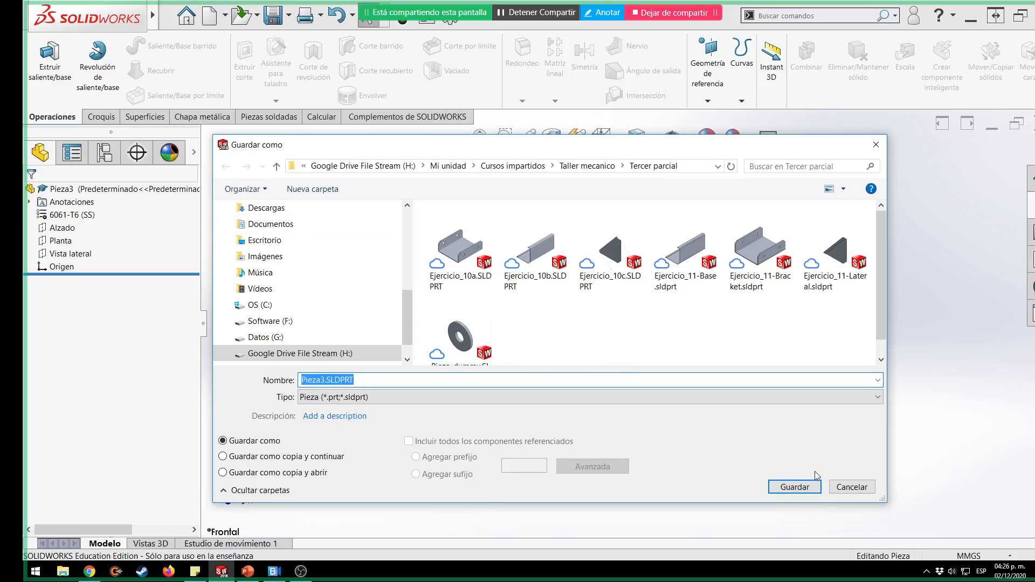
pyautogui.click(850, 486)
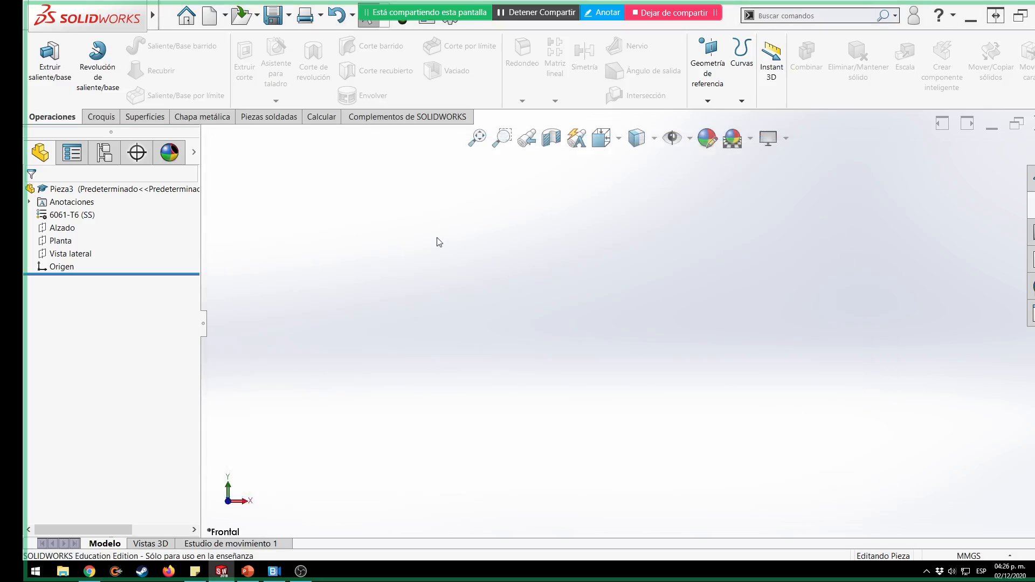
# Check the FeatureManager tree item visibility in the system options, including the choices for Sensores, and leave it on Automático.
pyautogui.rightClick(185, 229)
pyautogui.click(162, 235)
pyautogui.click(451, 22)
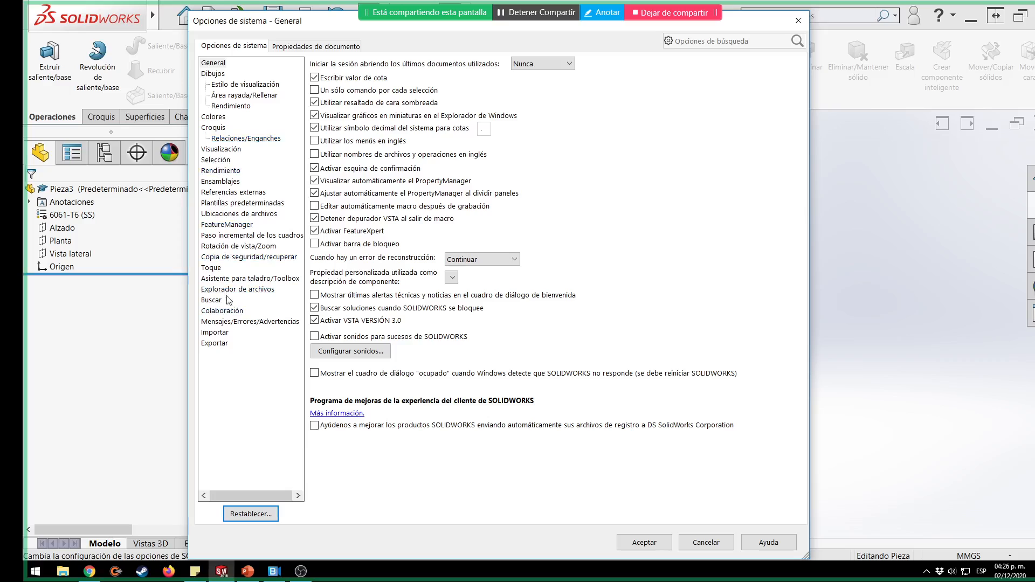
pyautogui.click(227, 226)
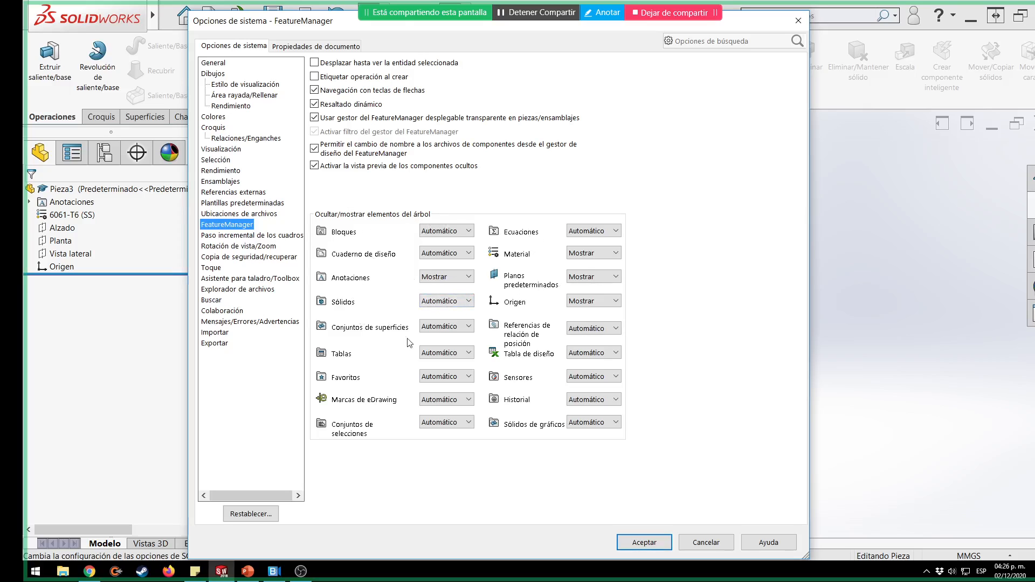
pyautogui.click(596, 377)
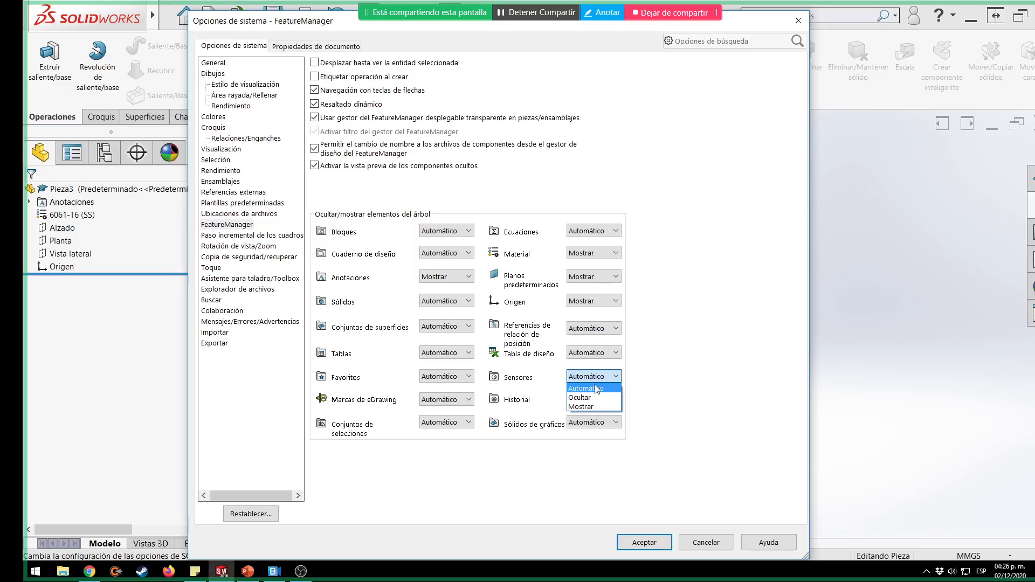
pyautogui.click(595, 386)
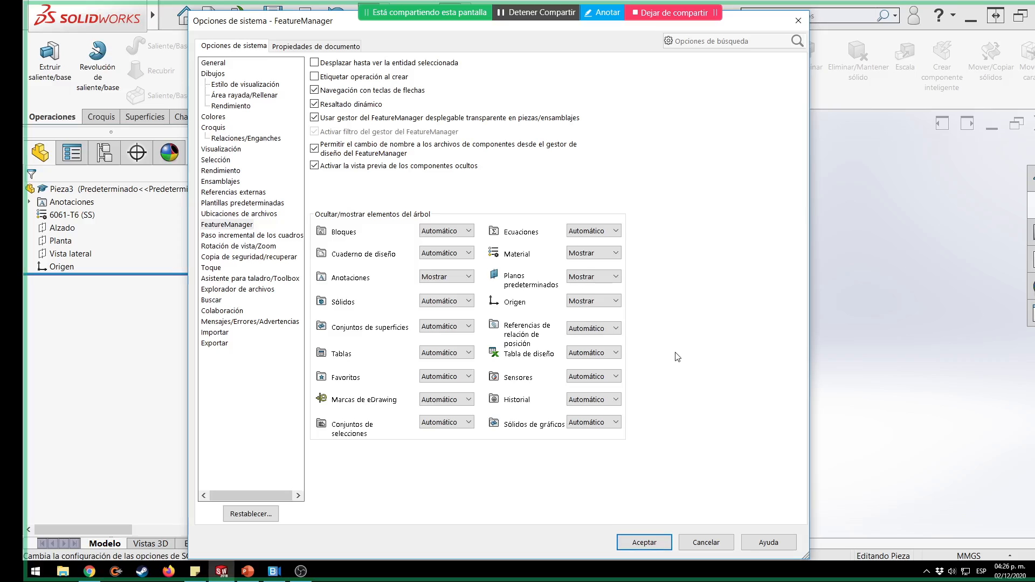
pyautogui.click(642, 541)
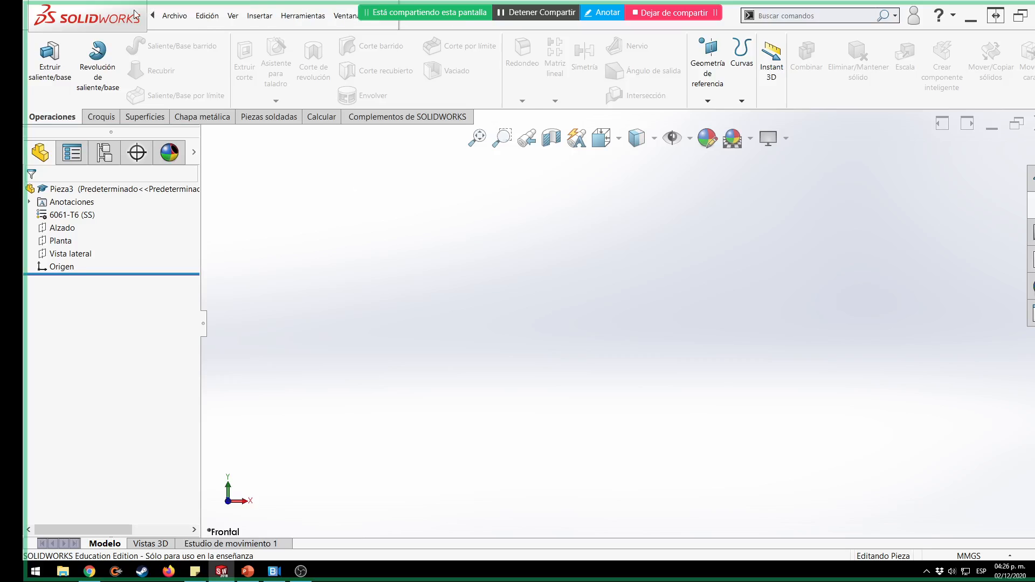
# Start saving the part under a new name with the file type Part Templates (*.prtdot).
pyautogui.doubleClick(178, 16)
pyautogui.click(179, 21)
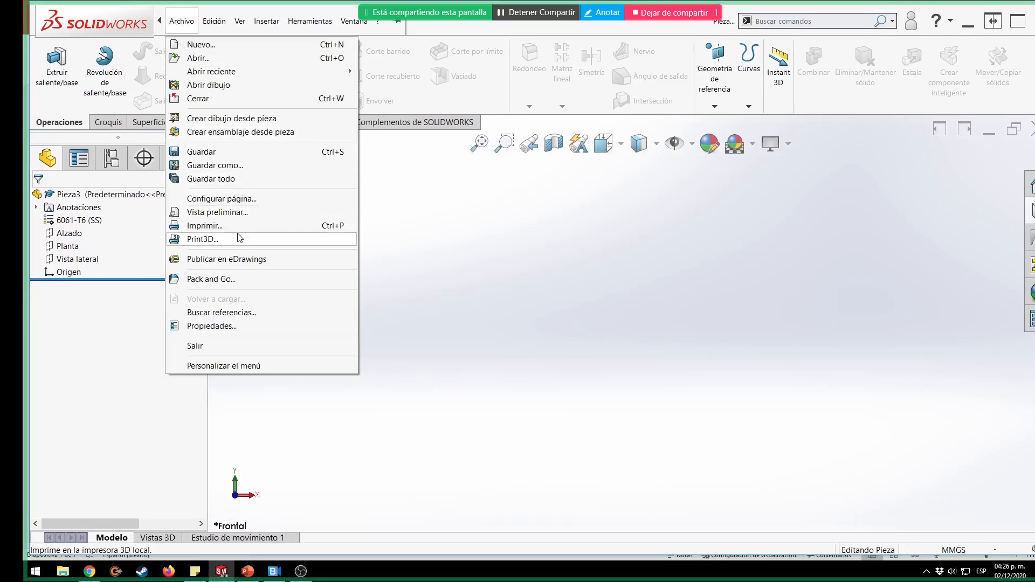
pyautogui.click(256, 171)
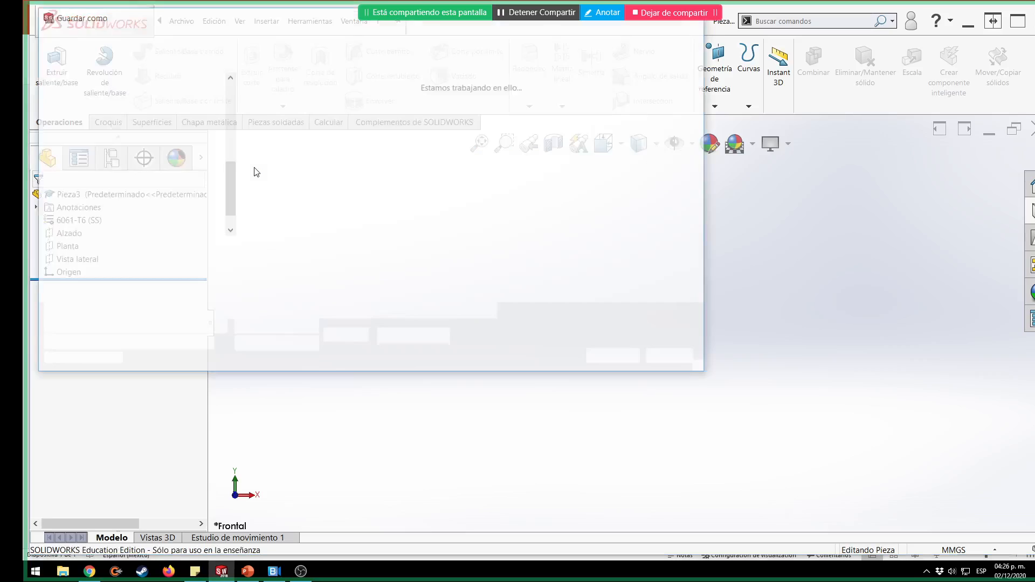
pyautogui.moveTo(251, 16); pyautogui.dragTo(381, 134)
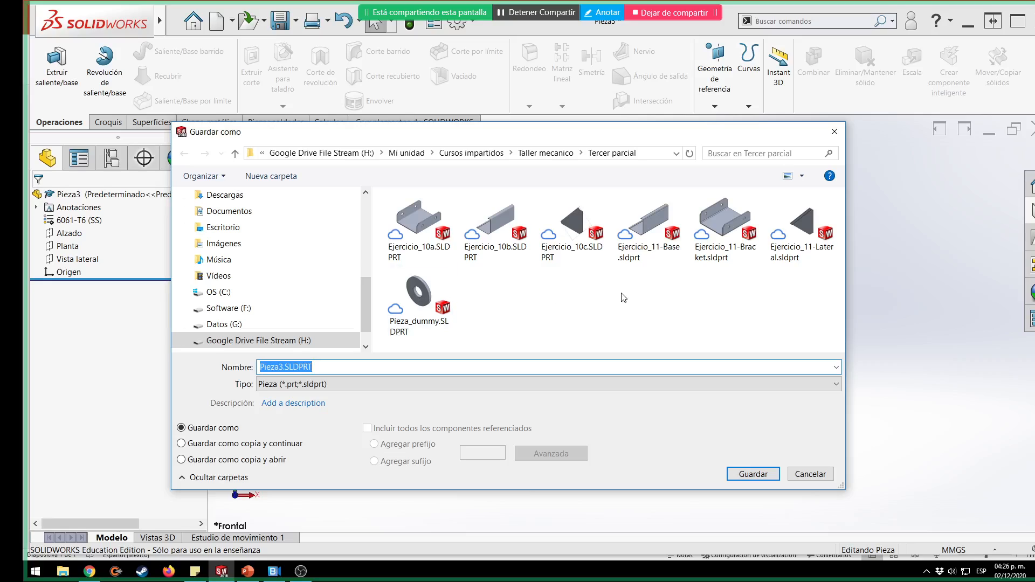
pyautogui.click(597, 382)
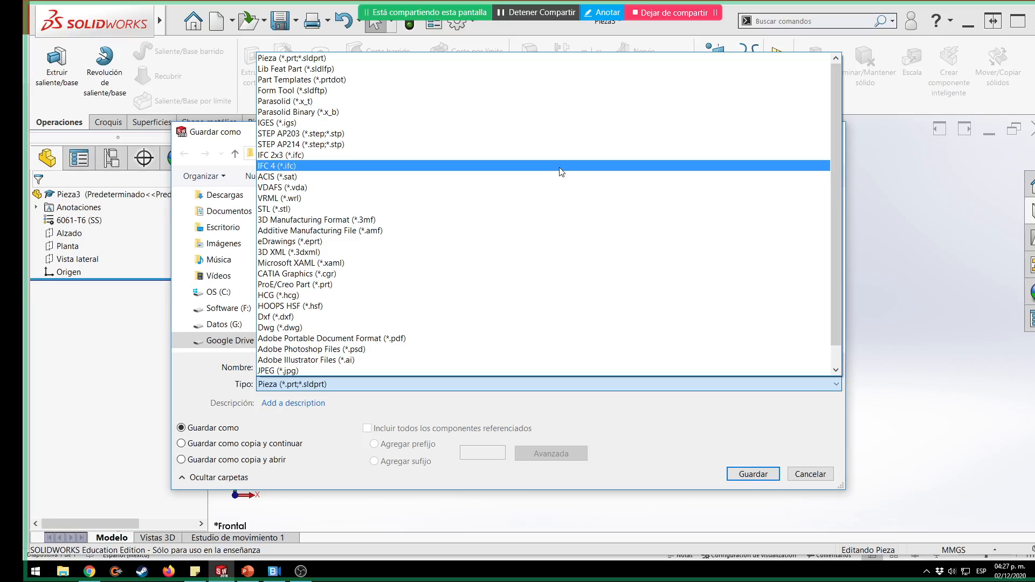
pyautogui.click(334, 82)
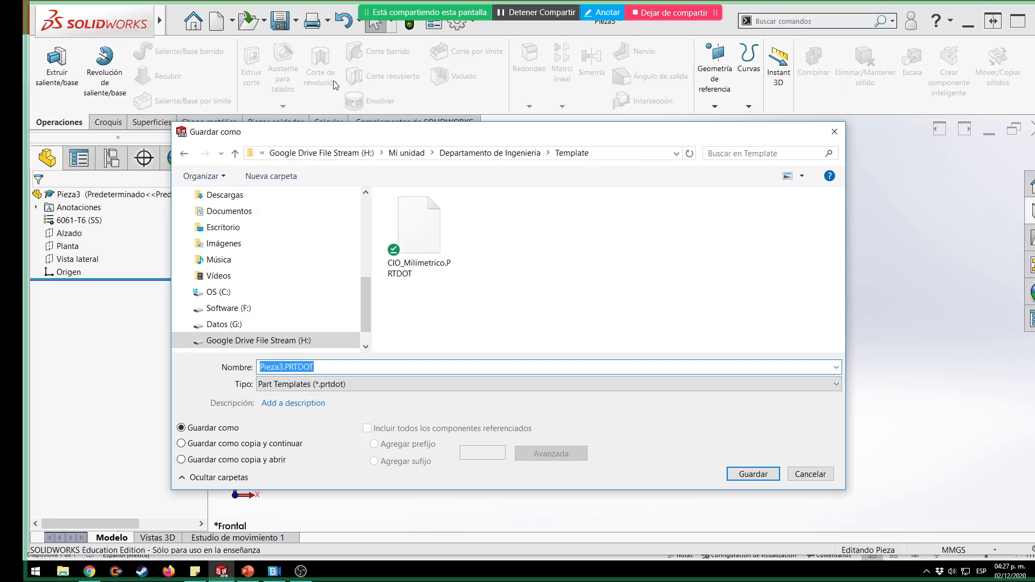
pyautogui.click(509, 225)
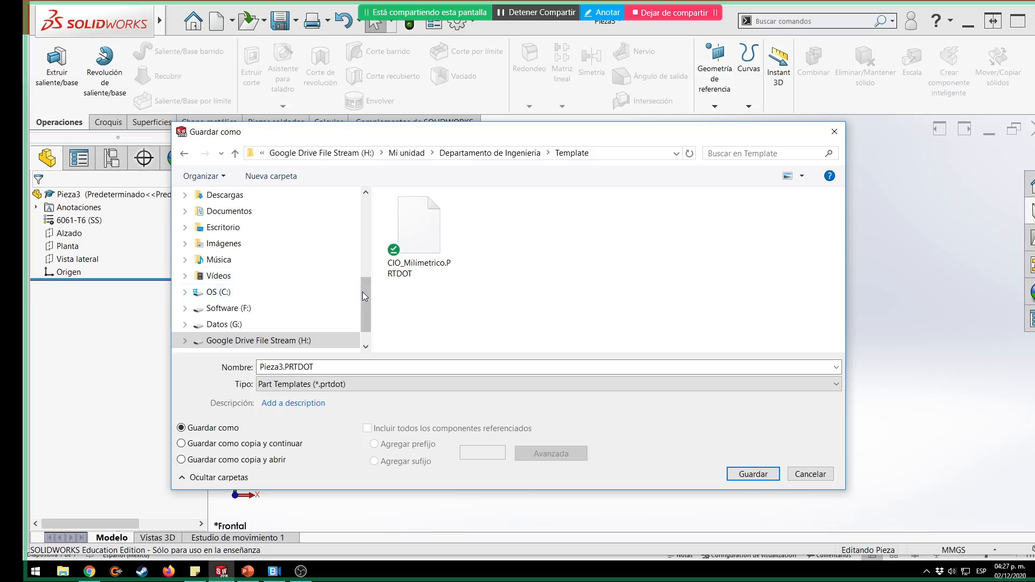
# Save the template in the Tercer parcial folder as Plantilla_mm.prtdot, replacing the existing file, and maximize the program window.
pyautogui.scroll(5, 364, 291)
pyautogui.scroll(-2, 367, 216)
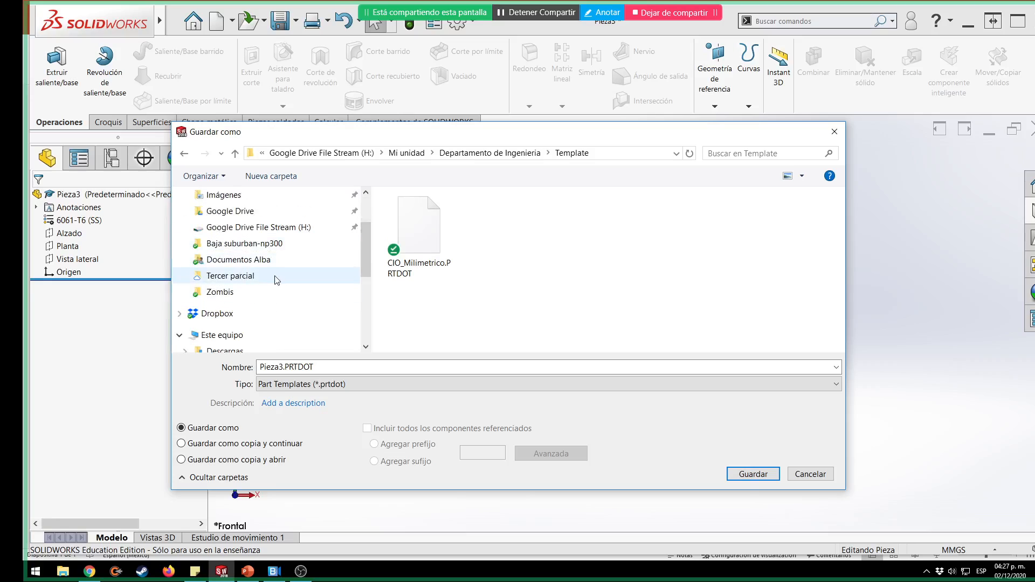
pyautogui.click(230, 277)
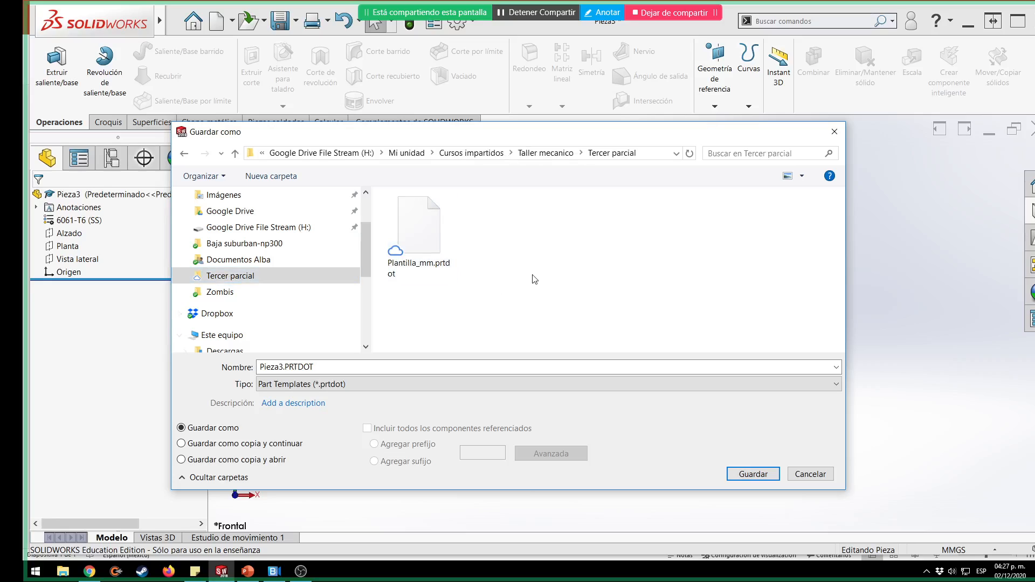
pyautogui.click(438, 237)
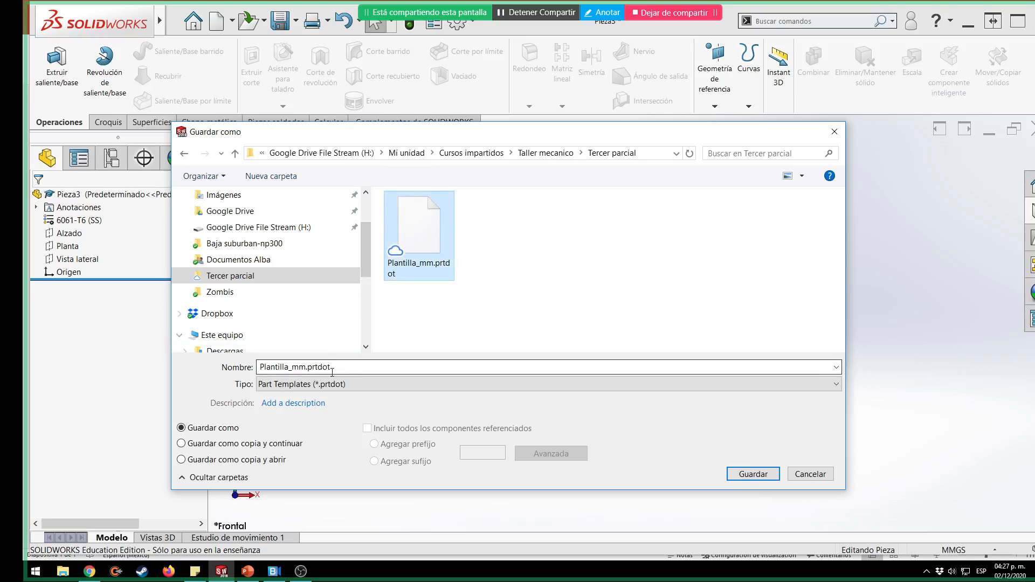
pyautogui.click(284, 368)
pyautogui.click(755, 474)
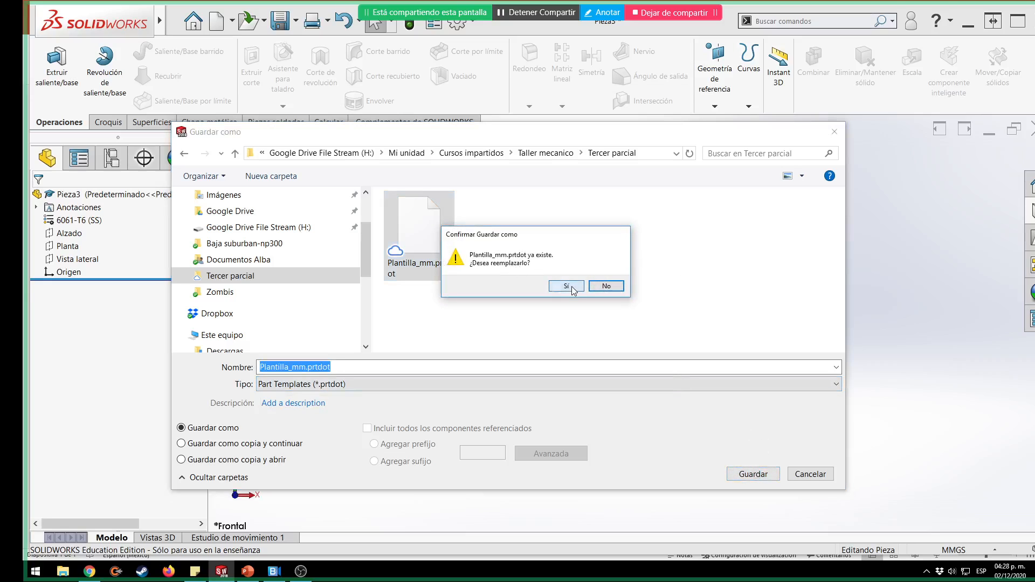
pyautogui.click(572, 290)
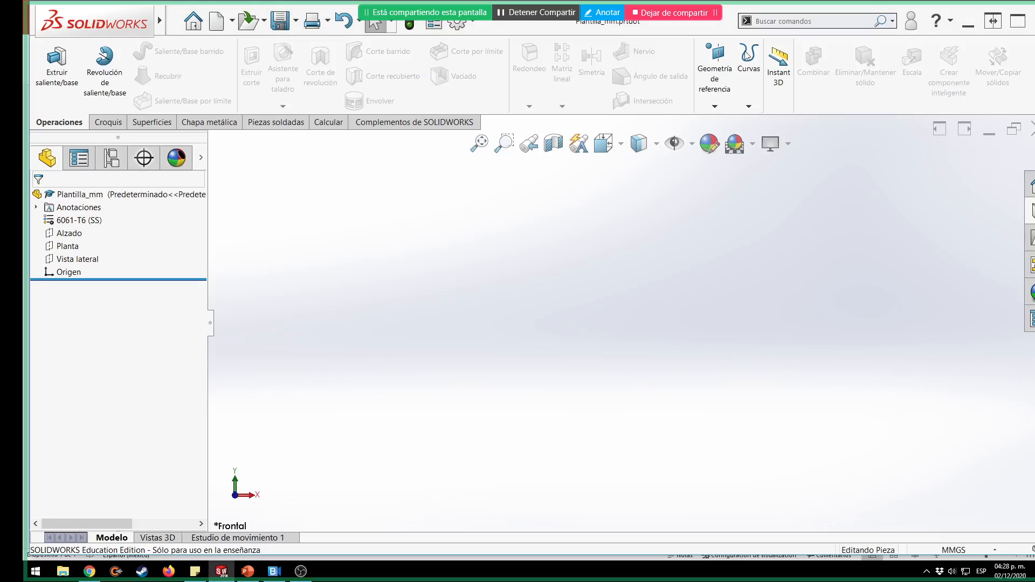
pyautogui.doubleClick(705, 29)
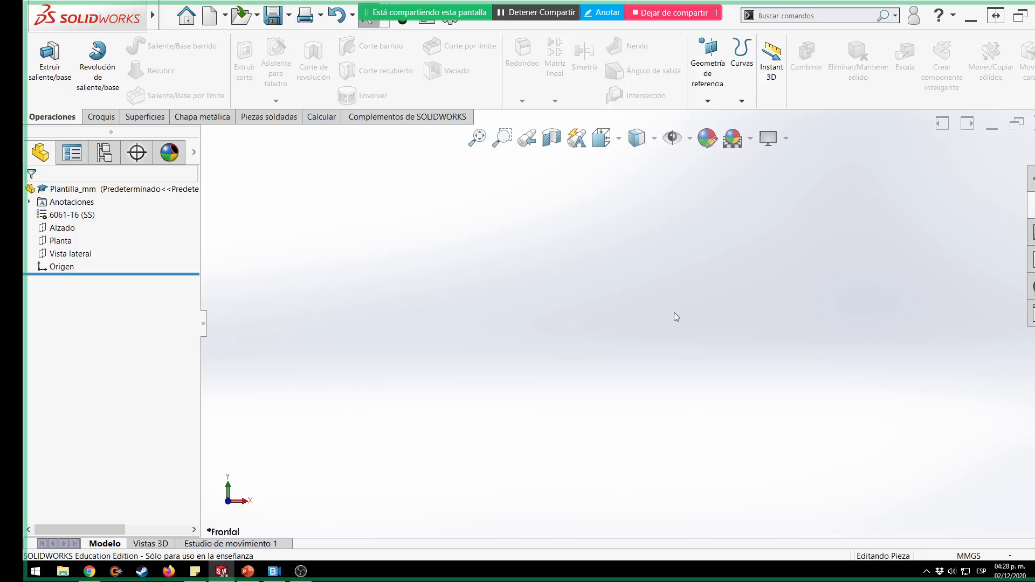
# Add the Tercer parcial folder to the Plantillas de documentos file locations in the system options.
pyautogui.click(451, 21)
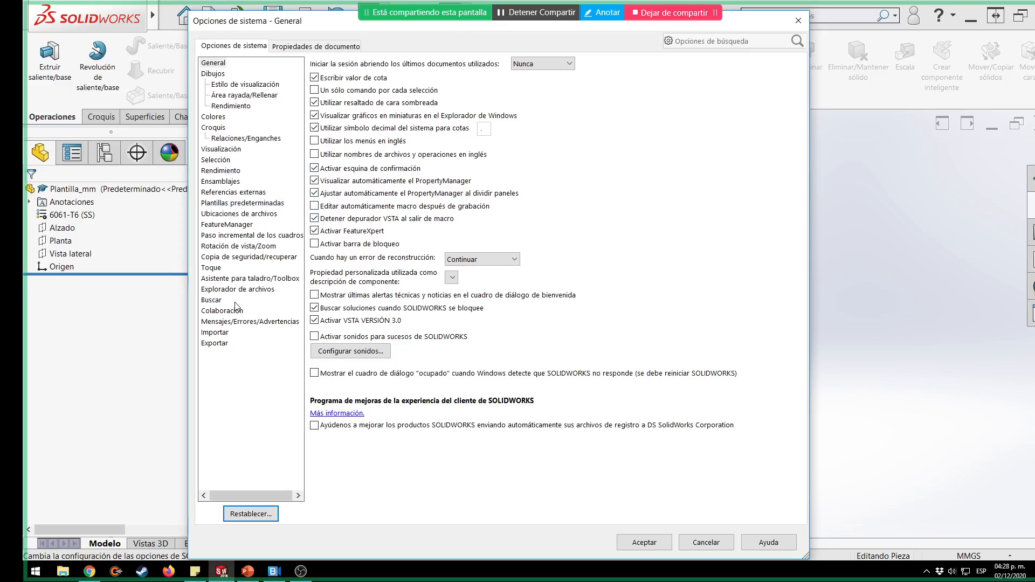
pyautogui.press('ctrl')
pyautogui.click(228, 215)
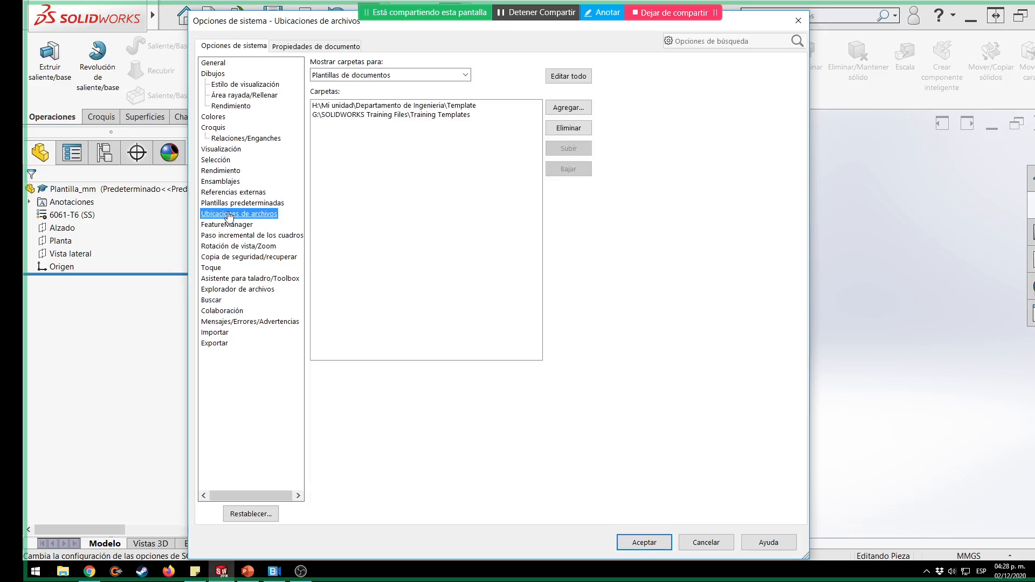
pyautogui.click(444, 76)
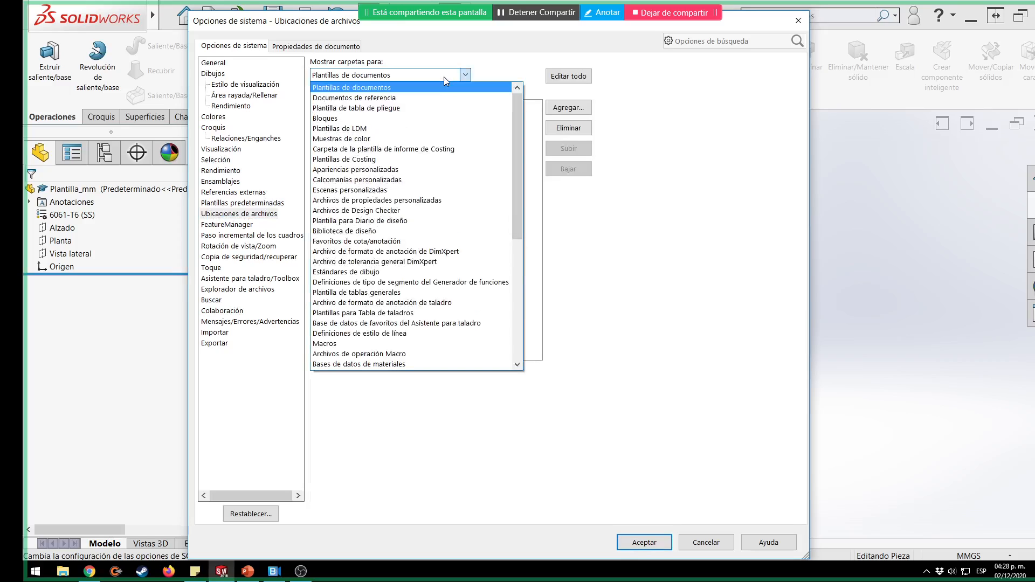
pyautogui.click(407, 86)
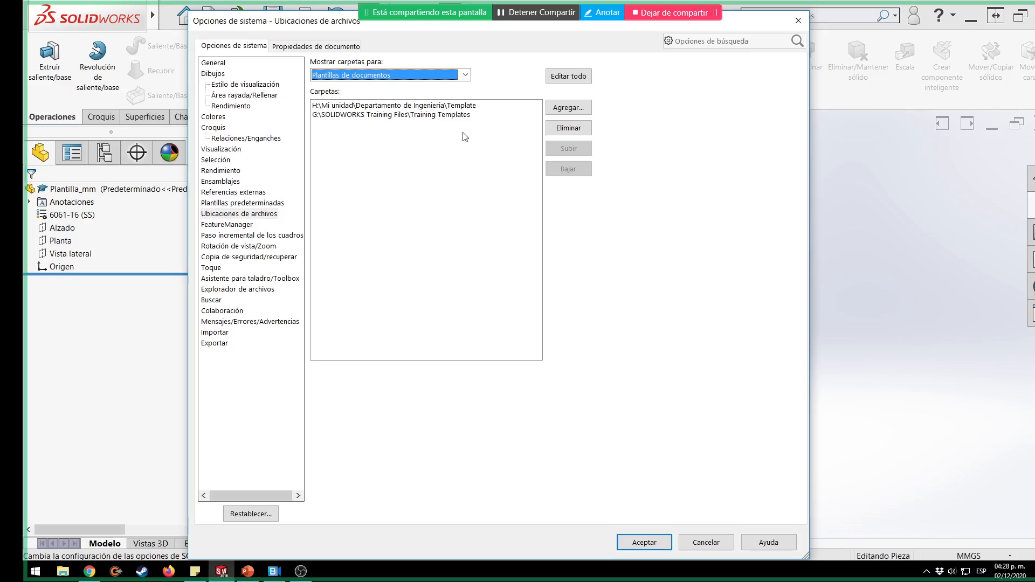
pyautogui.click(470, 108)
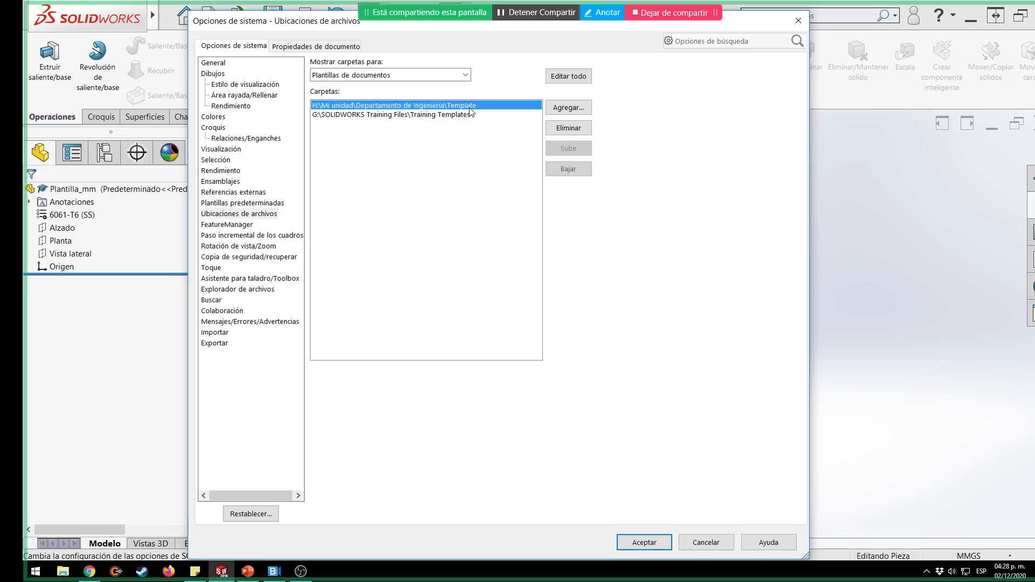
pyautogui.click(452, 115)
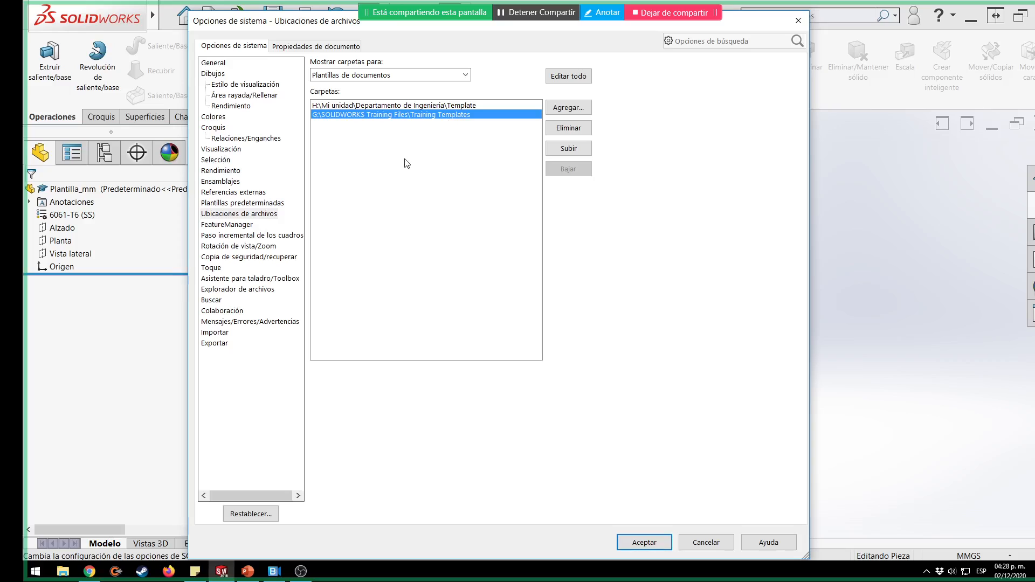
pyautogui.click(570, 109)
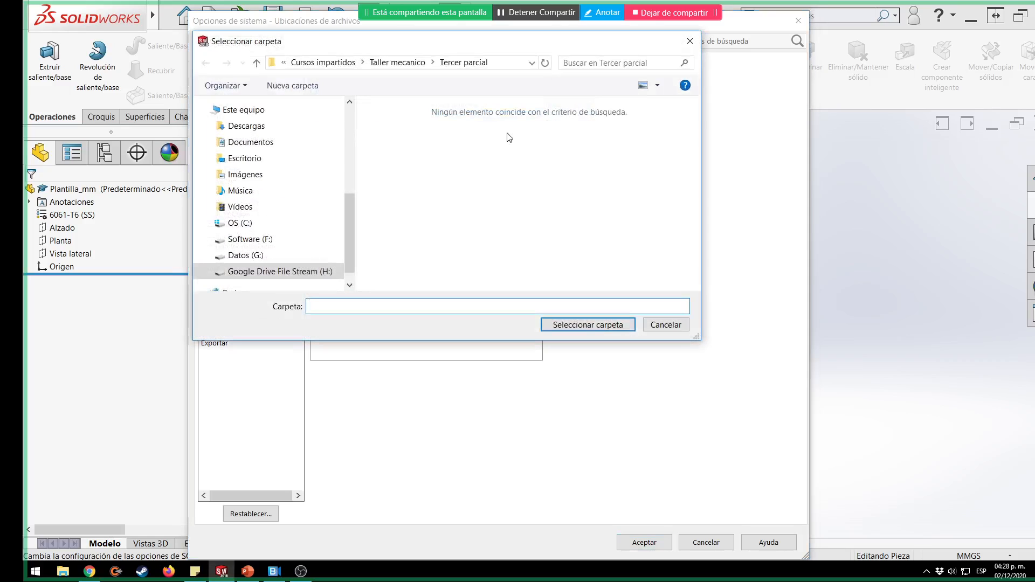
pyautogui.scroll(3, 263, 217)
pyautogui.scroll(1, 263, 217)
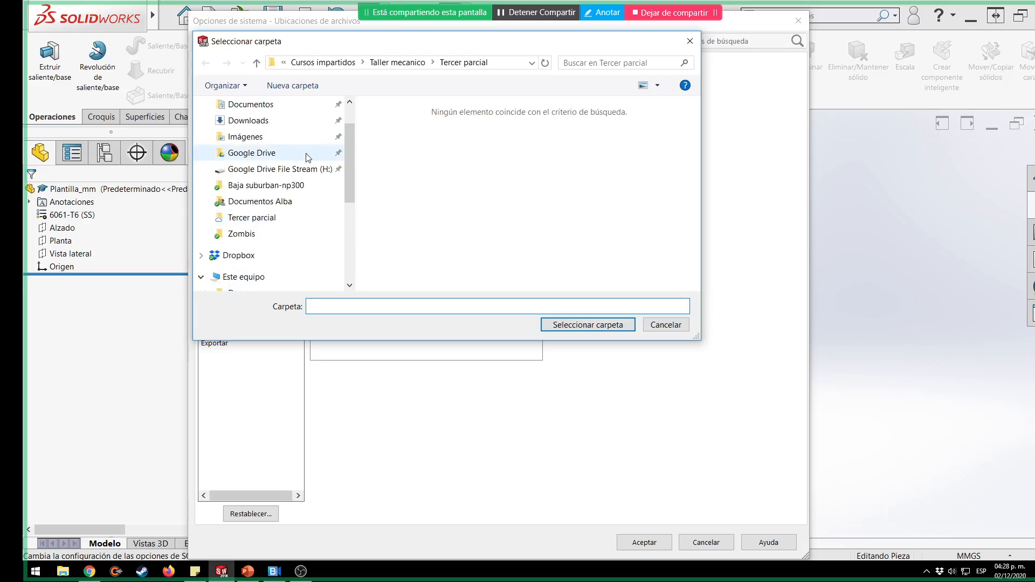
pyautogui.click(261, 218)
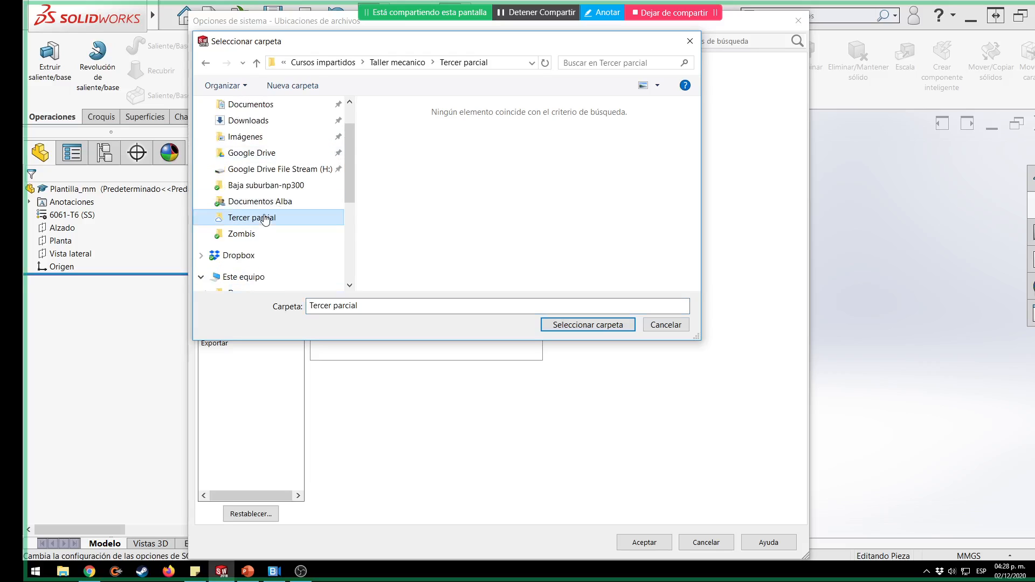
pyautogui.click(573, 324)
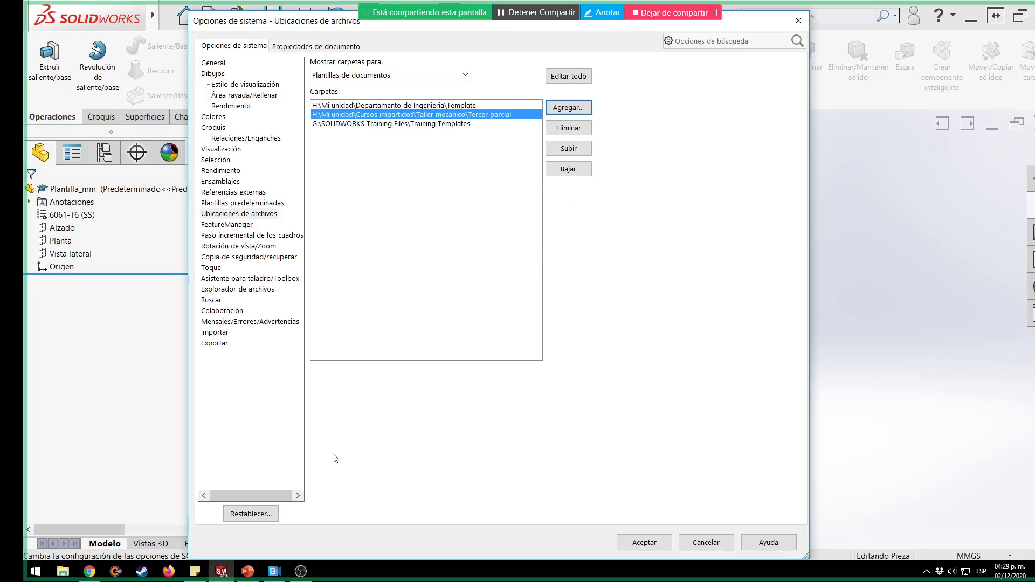
# Apply the file location changes in the system options and approve adding the Tercer parcial folder to the search paths.
pyautogui.click(63, 572)
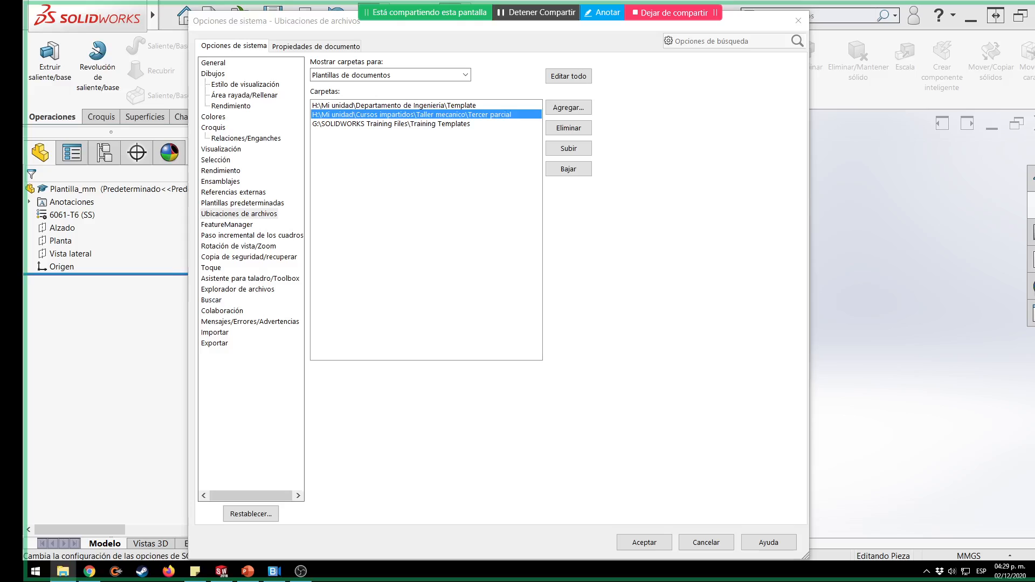
pyautogui.click(869, 237)
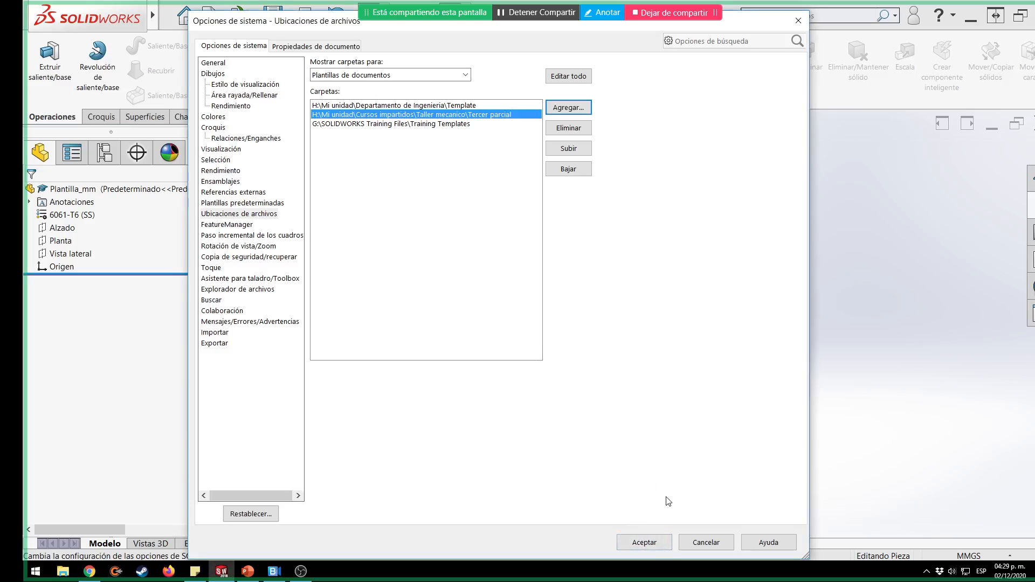
pyautogui.click(646, 542)
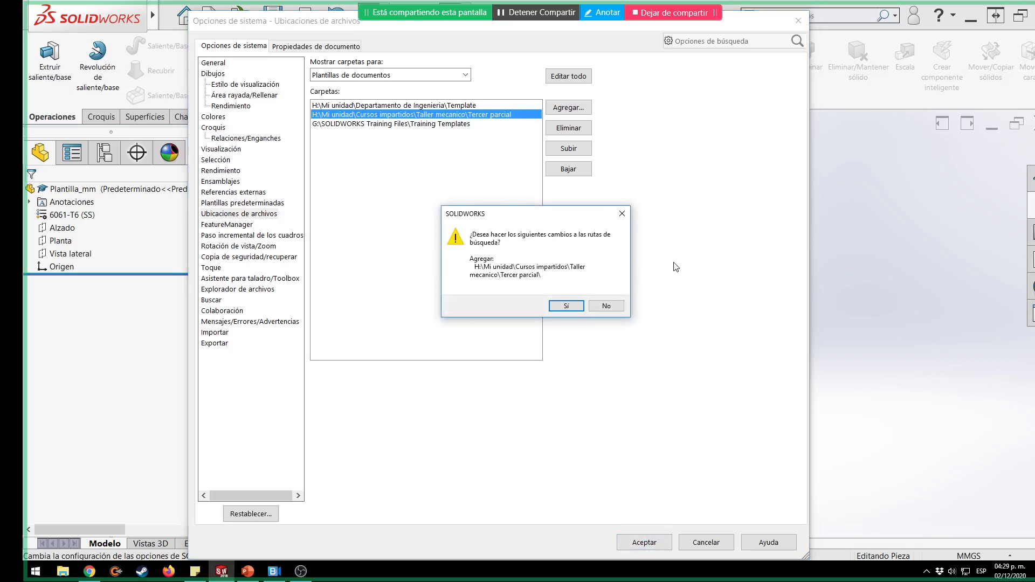
pyautogui.click(572, 306)
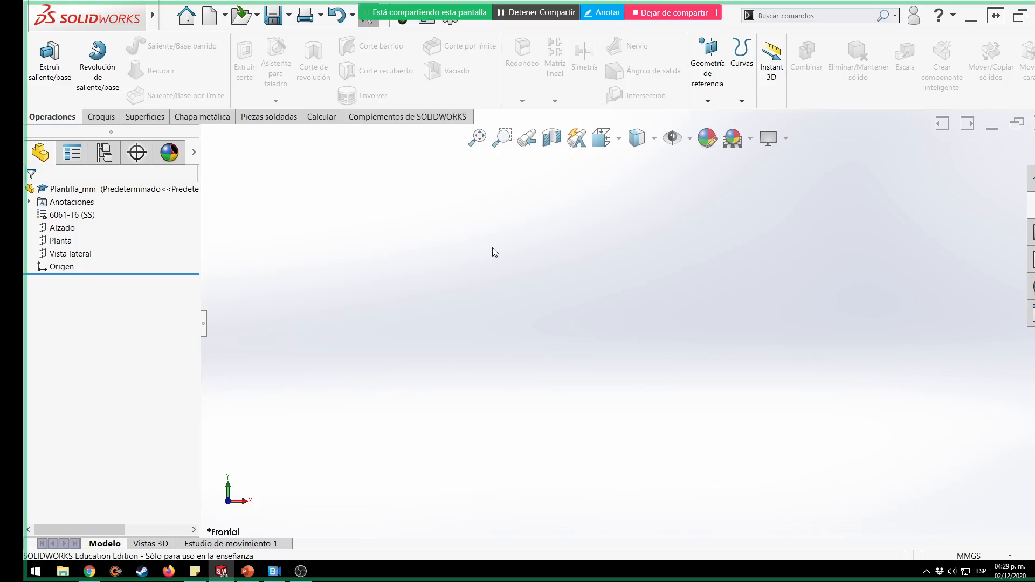
# Check the templates in the Tercer parcial group of the advanced new document choices, including Plantilla_mm, without creating a document.
pyautogui.click(221, 25)
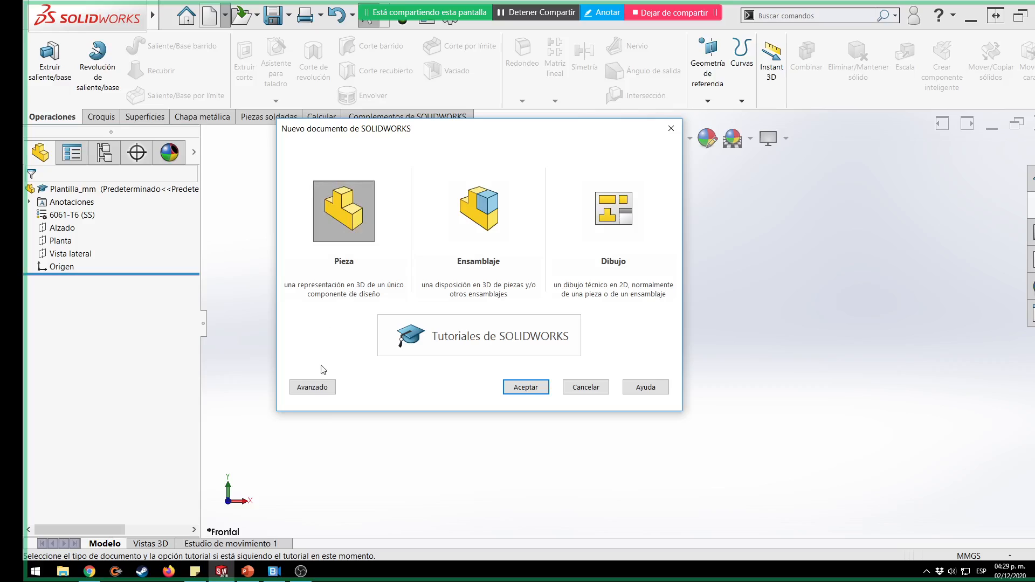
pyautogui.click(318, 388)
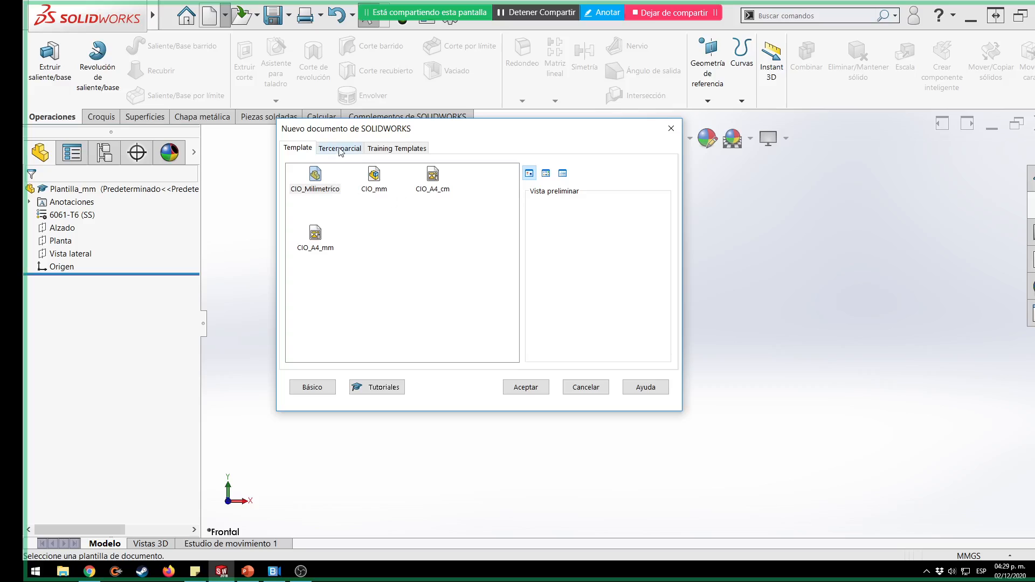
pyautogui.click(358, 151)
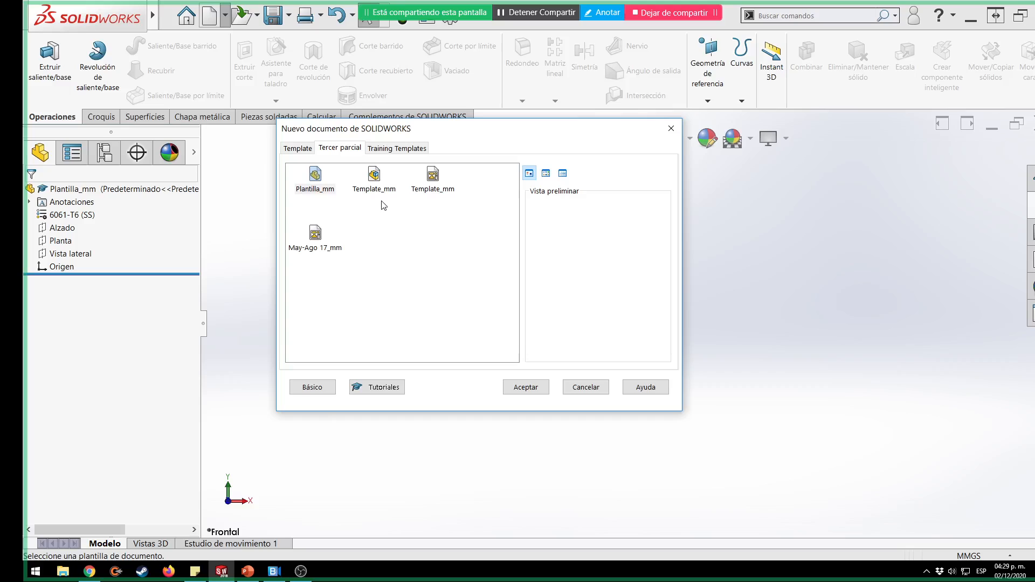
pyautogui.press('ctrl')
pyautogui.press('ctrl')
pyautogui.press('ctrl')
pyautogui.press('ctrl')
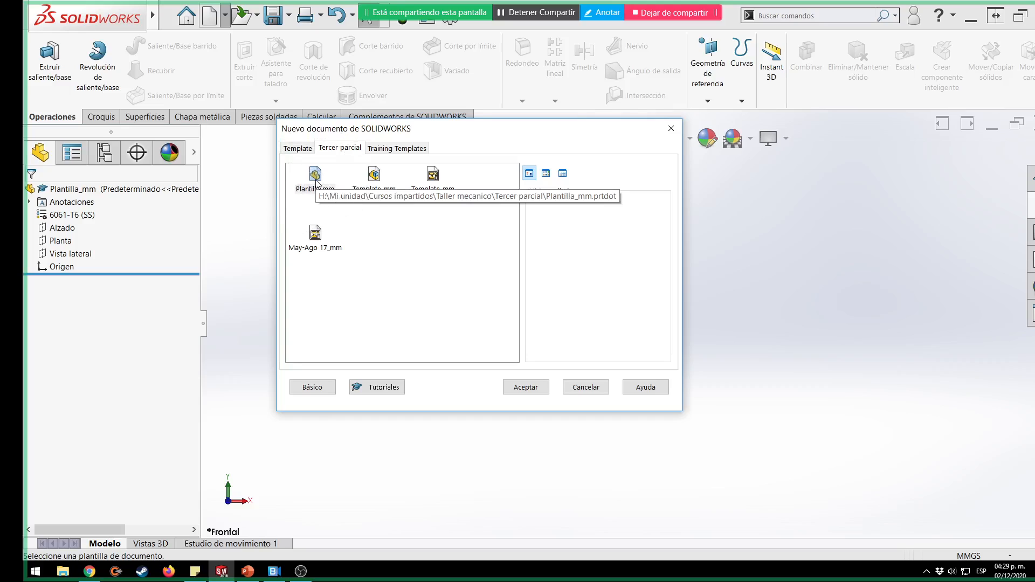
pyautogui.press('ctrl')
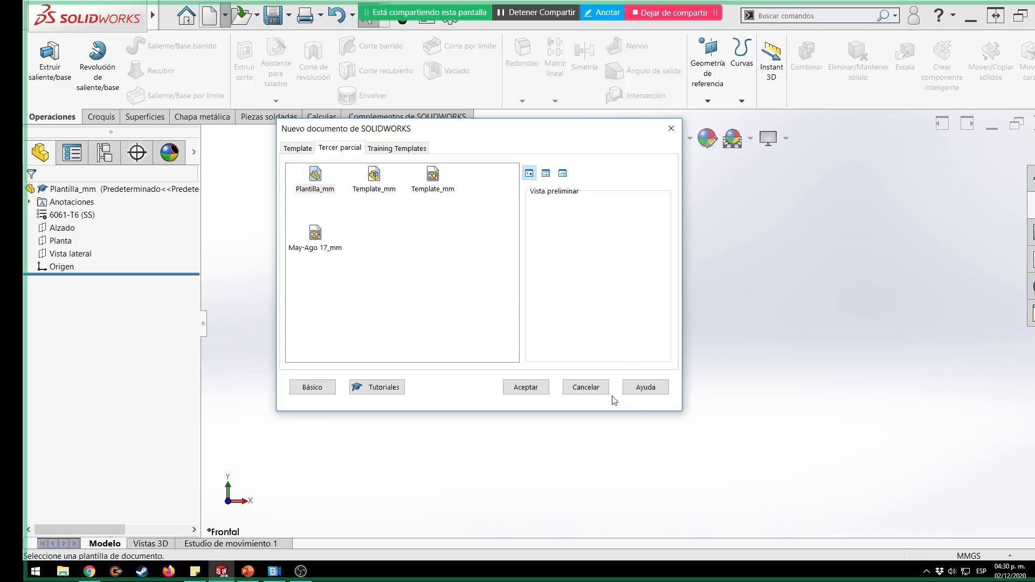
pyautogui.click(599, 387)
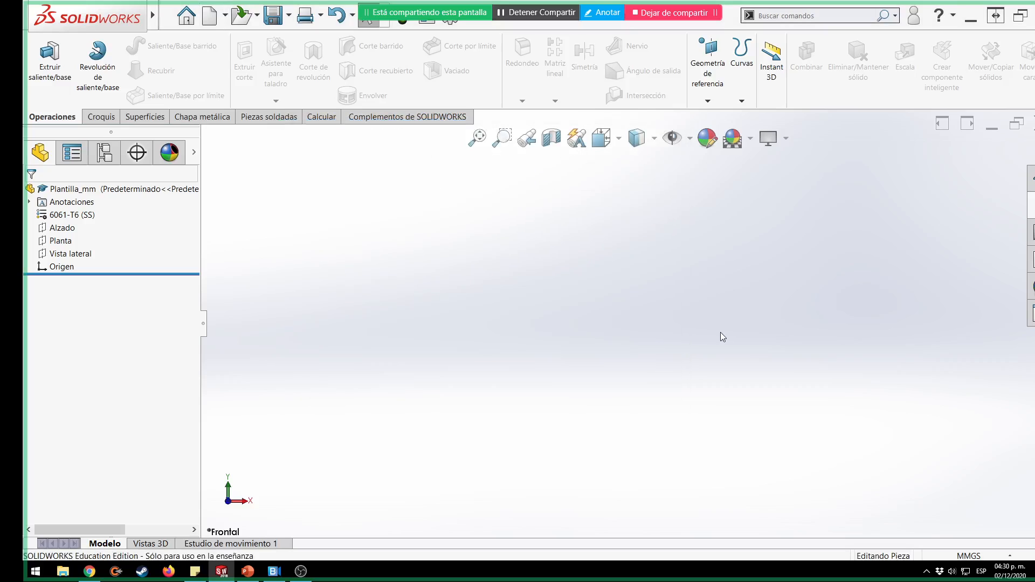
# Review the folders registered for Plantillas de documentos under Ubicaciones de archivos, leaving the system options without changes.
pyautogui.click(452, 24)
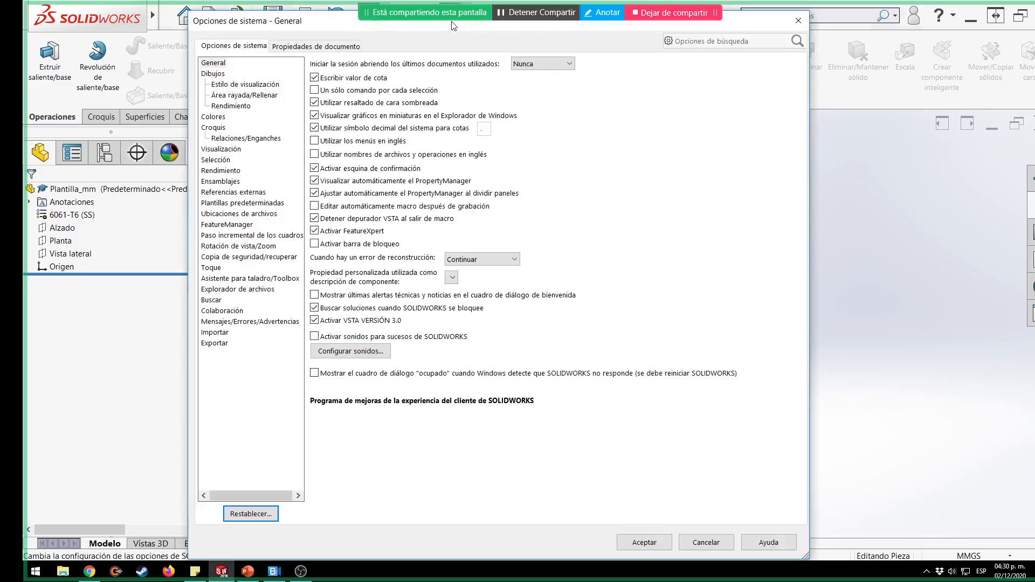
pyautogui.click(238, 214)
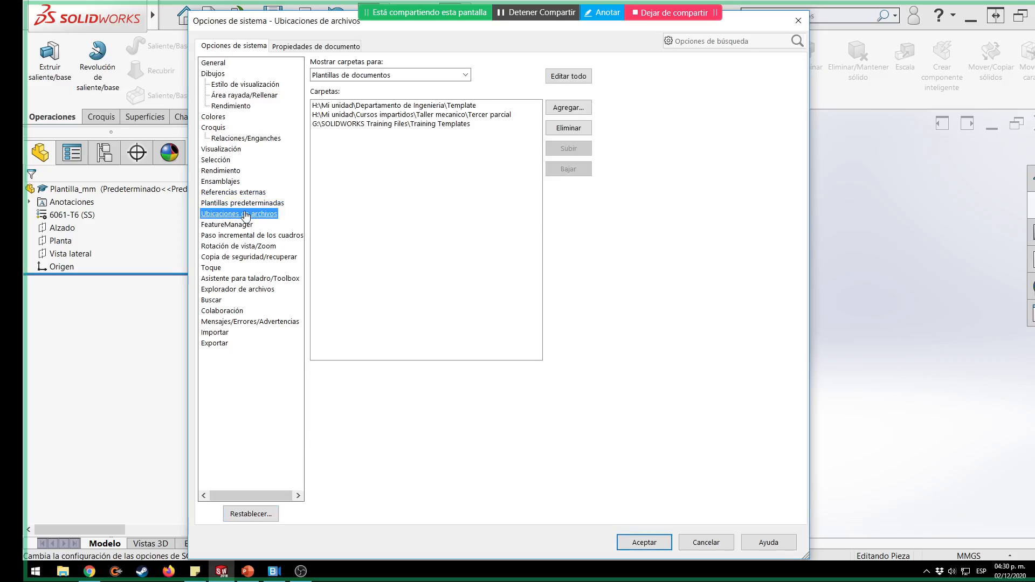
pyautogui.click(383, 76)
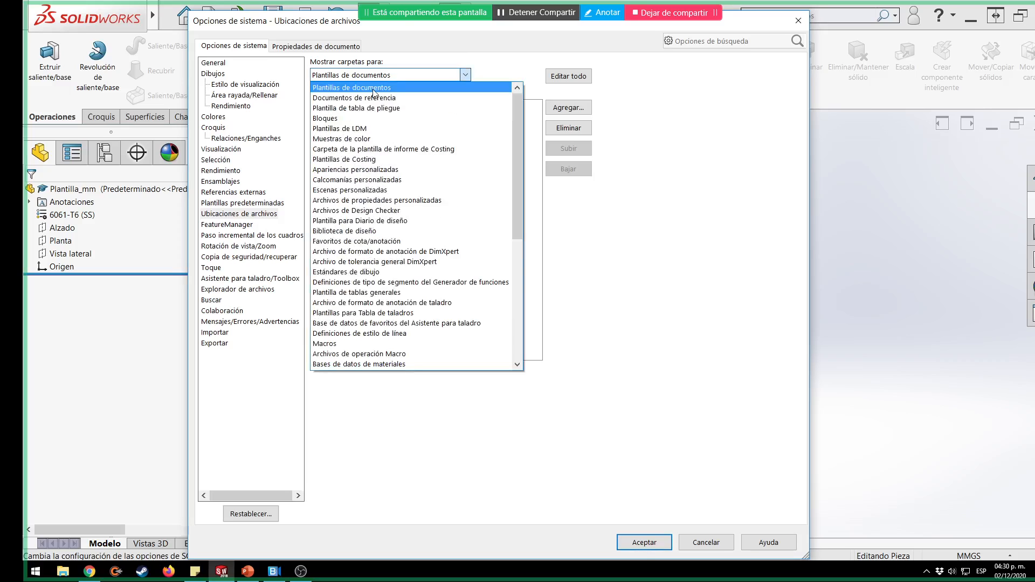
pyautogui.click(373, 88)
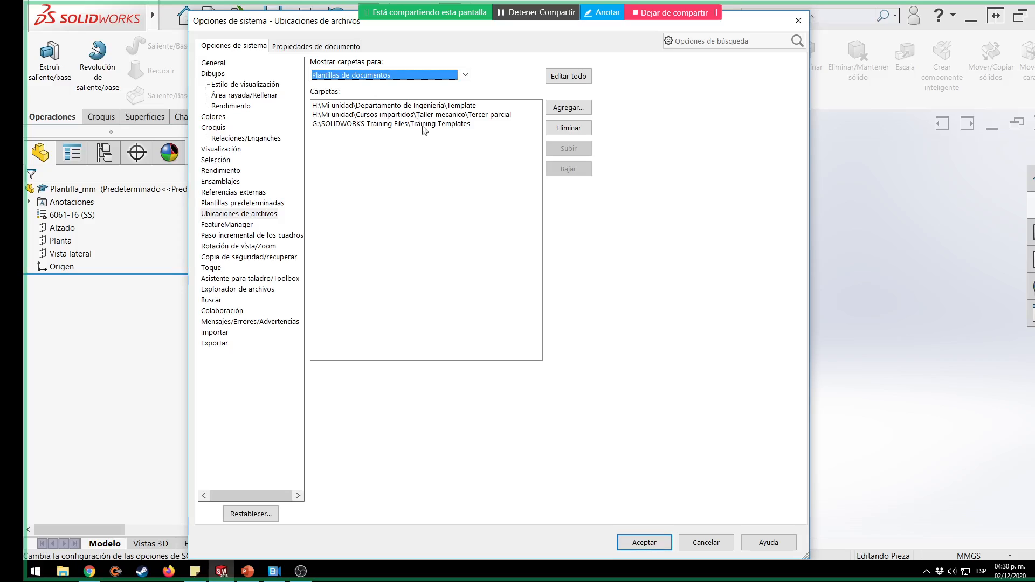
pyautogui.click(702, 543)
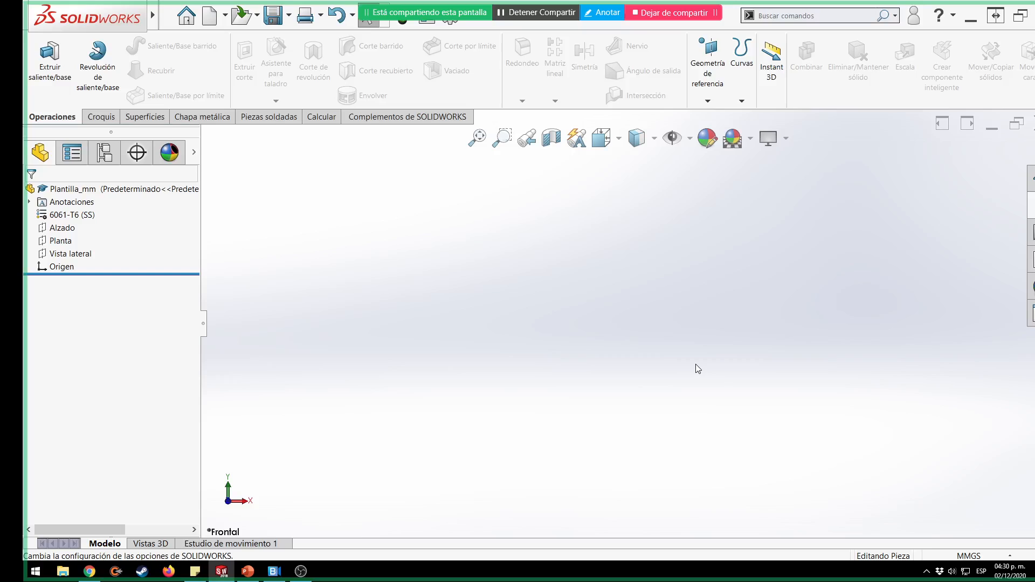
# Switch the new document dialog back to its basic view (Básico) and close it without creating a document.
pyautogui.hotkey('ctrl', 'n')
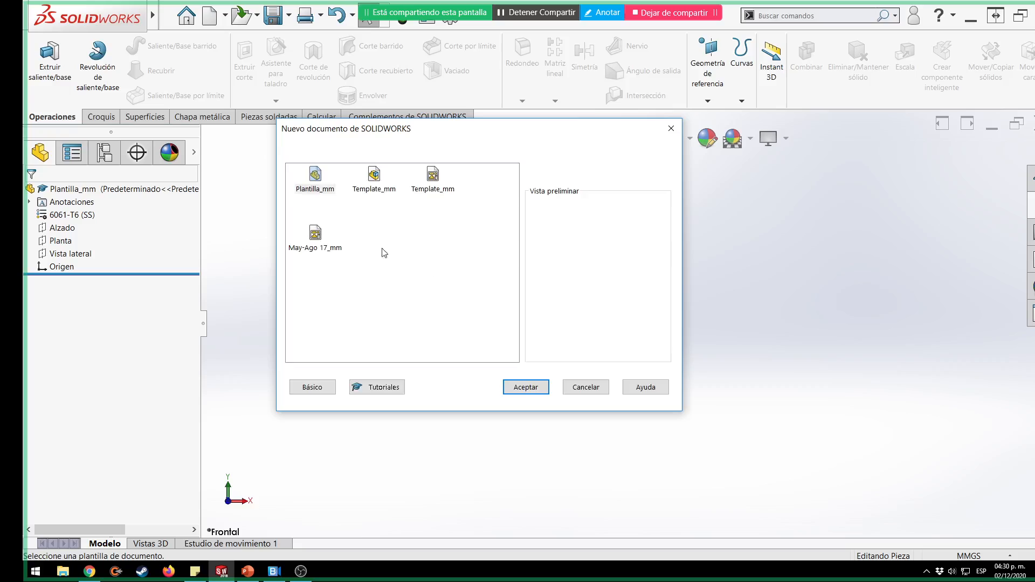
pyautogui.click(317, 388)
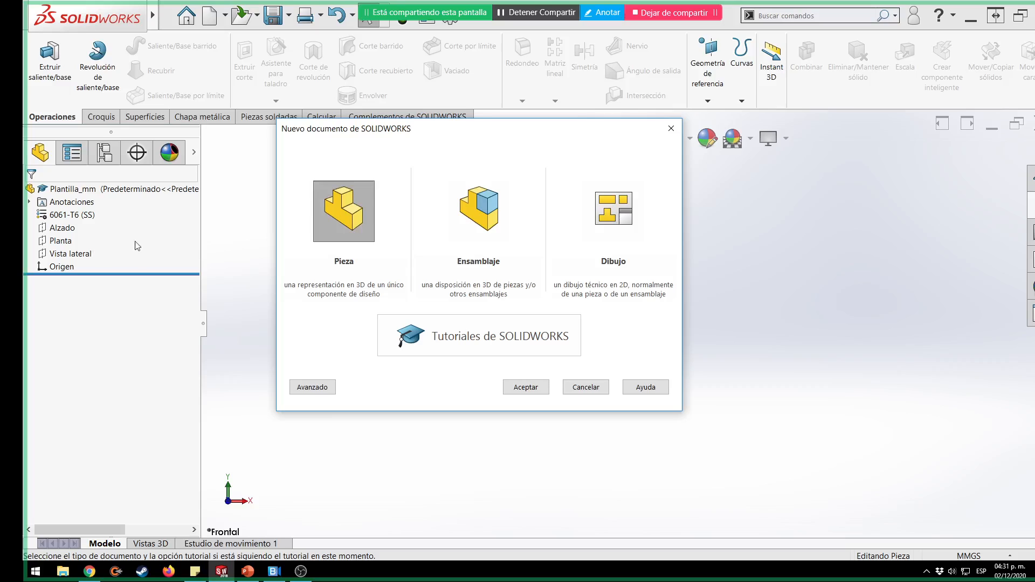
pyautogui.click(592, 387)
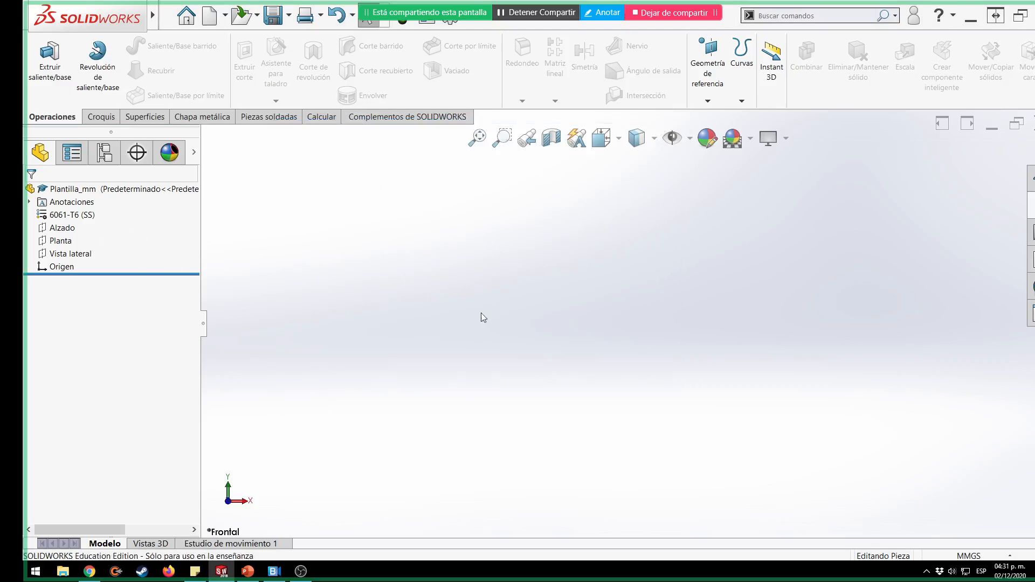
pyautogui.click(174, 16)
pyautogui.click(455, 203)
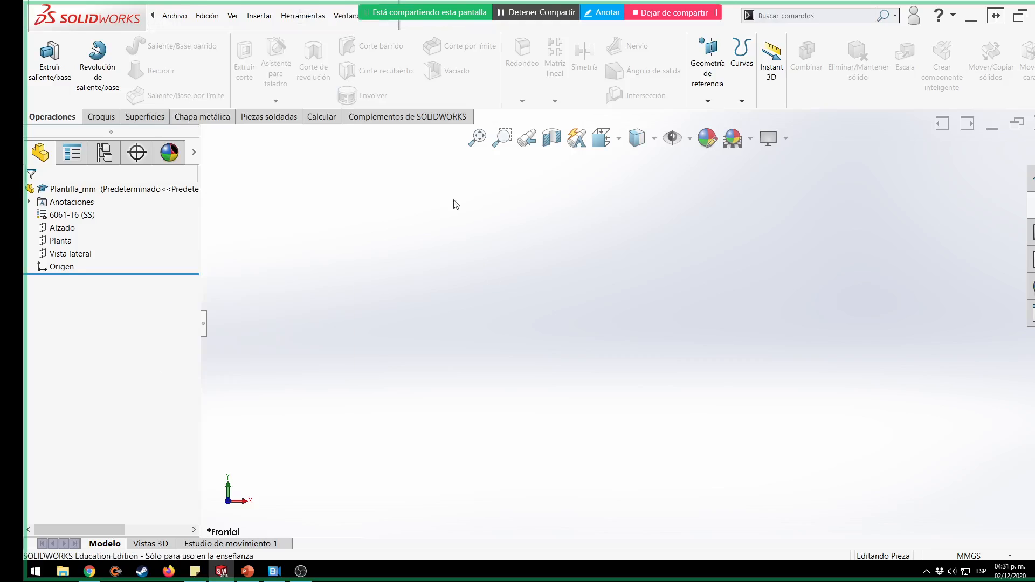
# Examine the folder categories offered under Ubicaciones de archivos through to Carpetas de escenas, and leave the system options without changes.
pyautogui.click(446, 25)
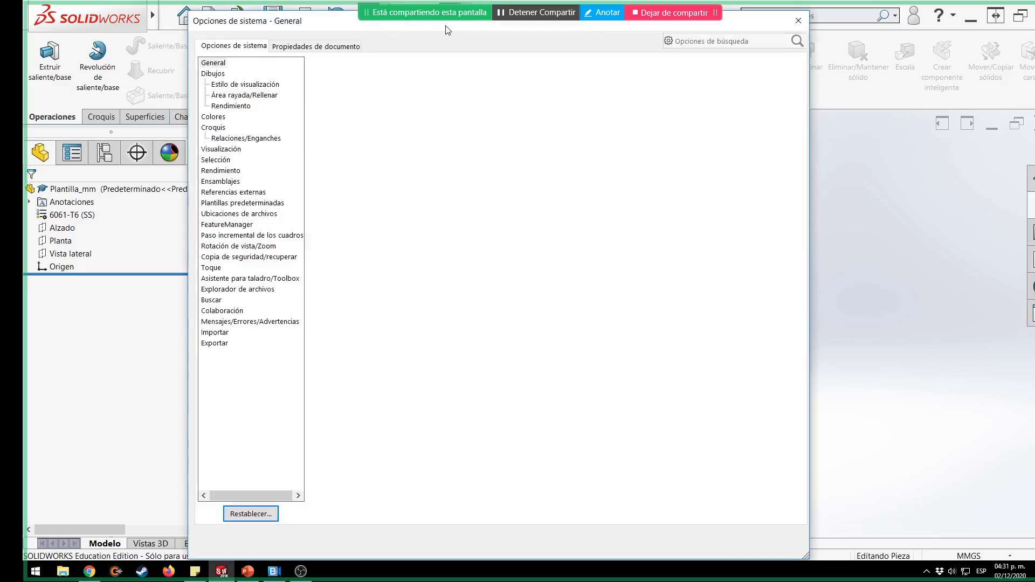
pyautogui.click(261, 217)
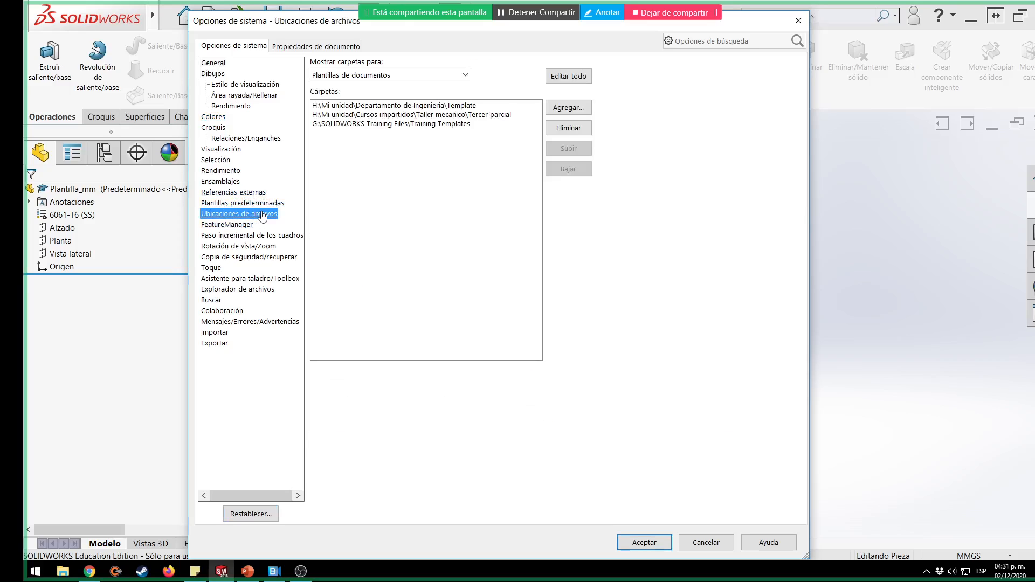
pyautogui.click(457, 75)
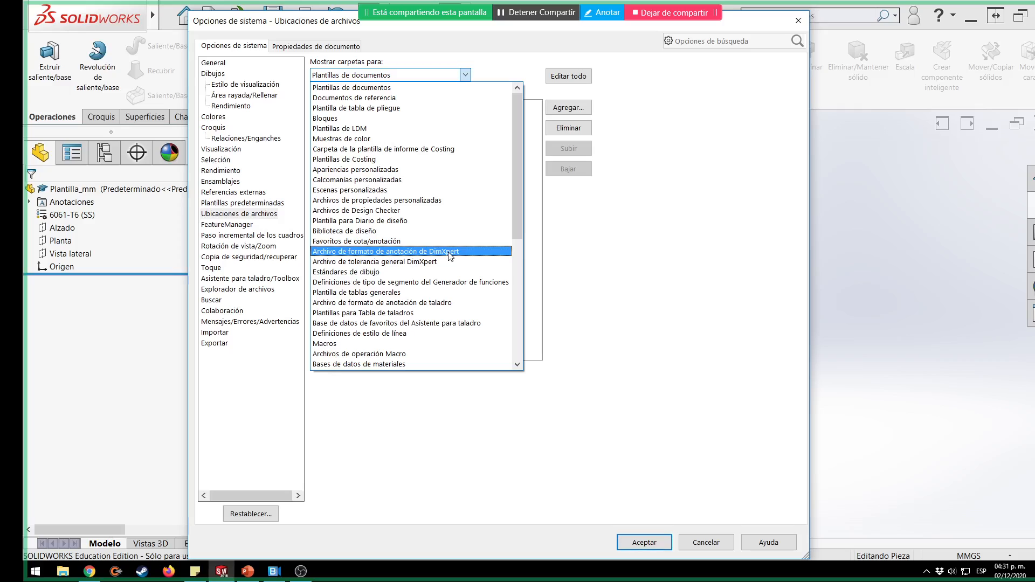
pyautogui.scroll(-1, 450, 257)
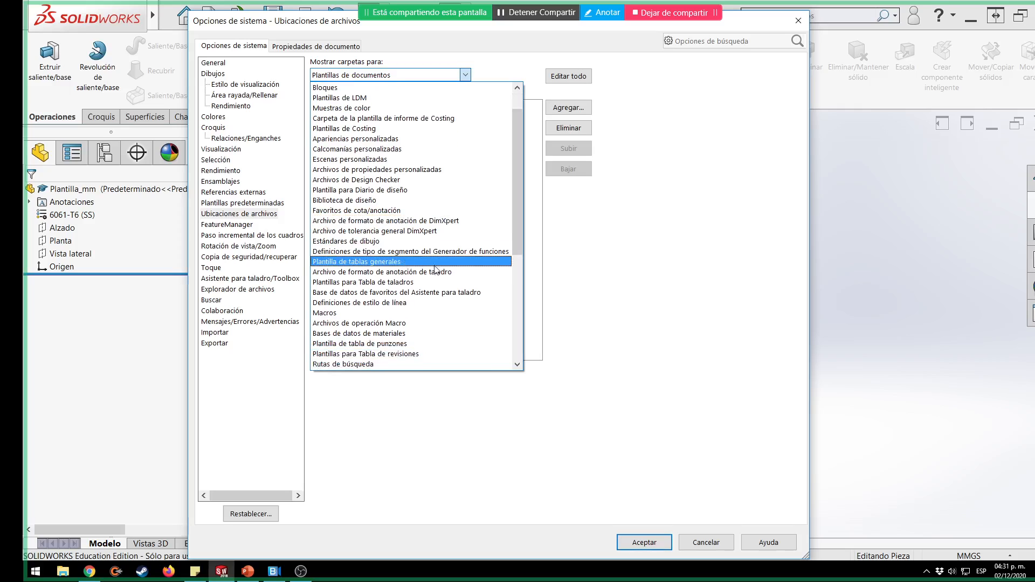
pyautogui.scroll(-1, 388, 284)
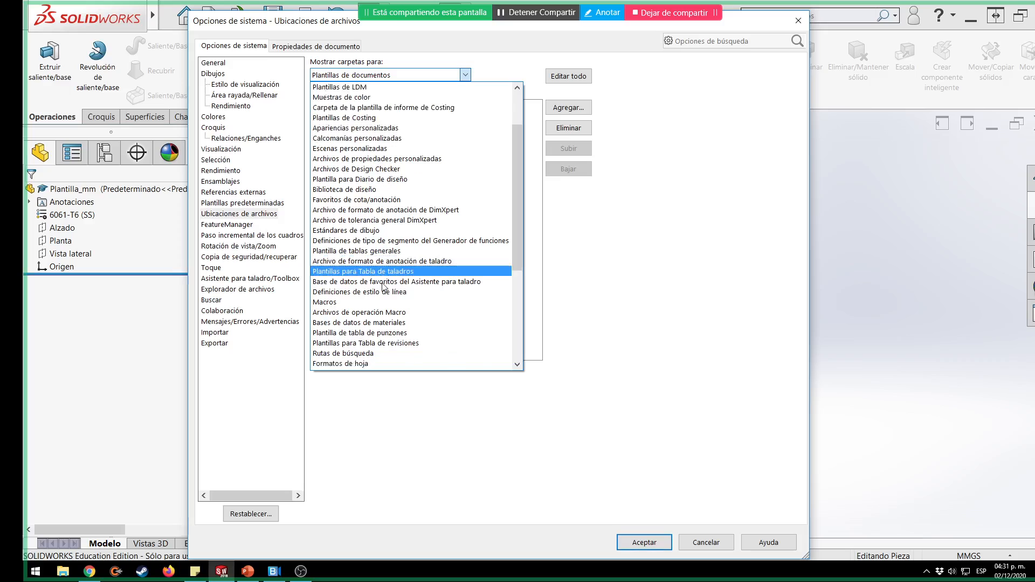
pyautogui.scroll(-1, 383, 285)
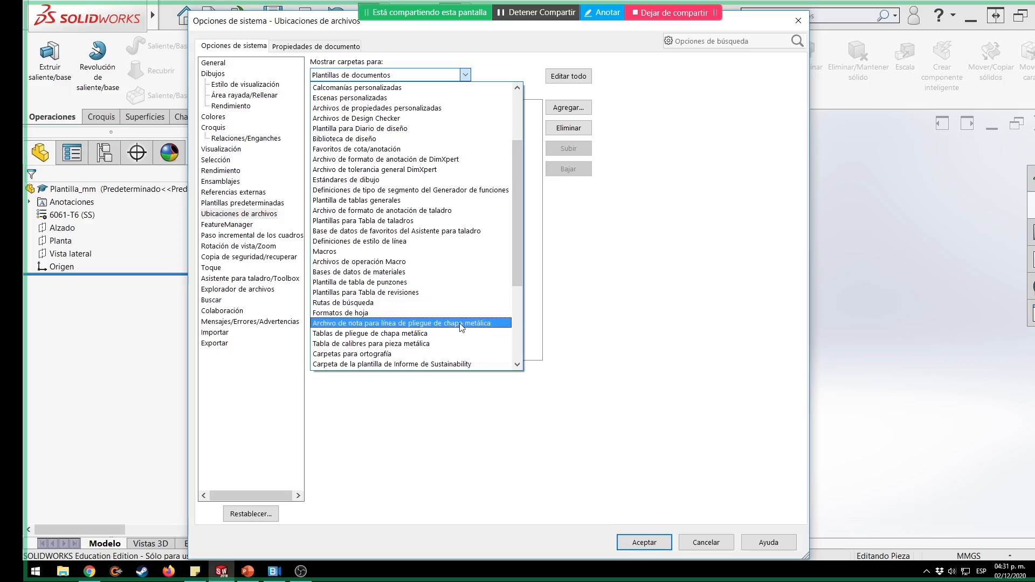
pyautogui.scroll(-3, 434, 337)
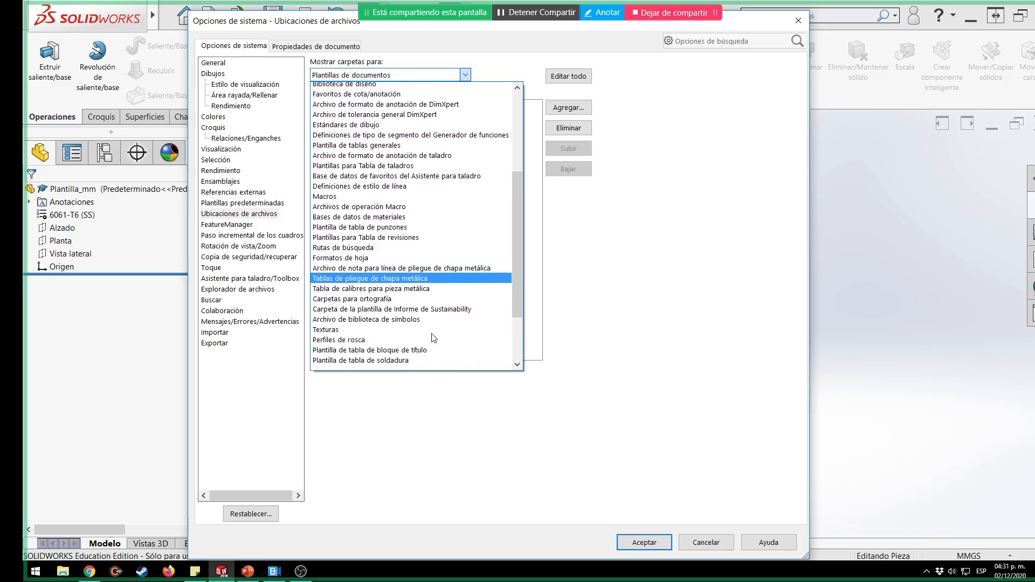
pyautogui.scroll(-2, 435, 337)
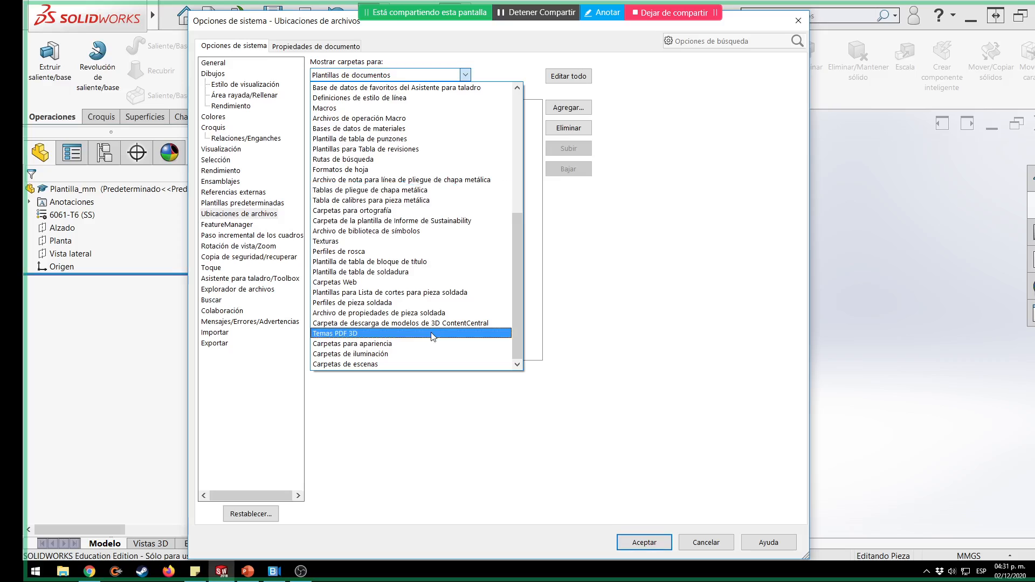
pyautogui.click(617, 248)
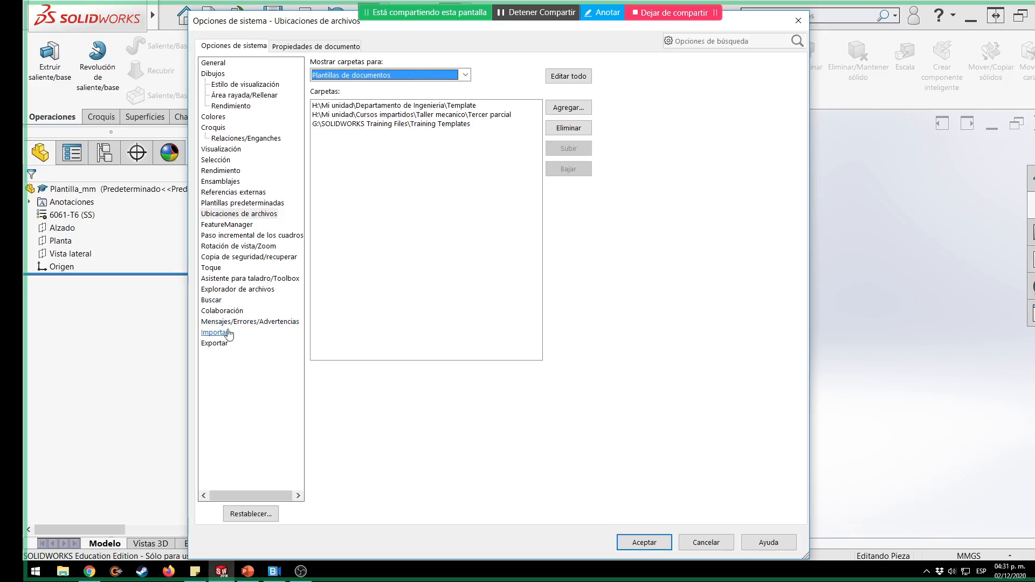
pyautogui.click(239, 213)
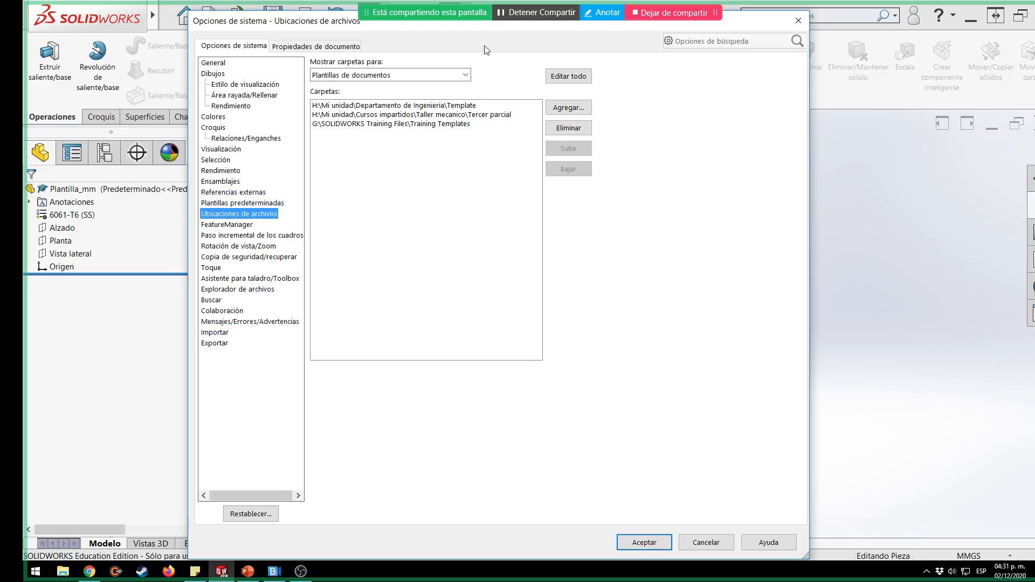
pyautogui.click(462, 75)
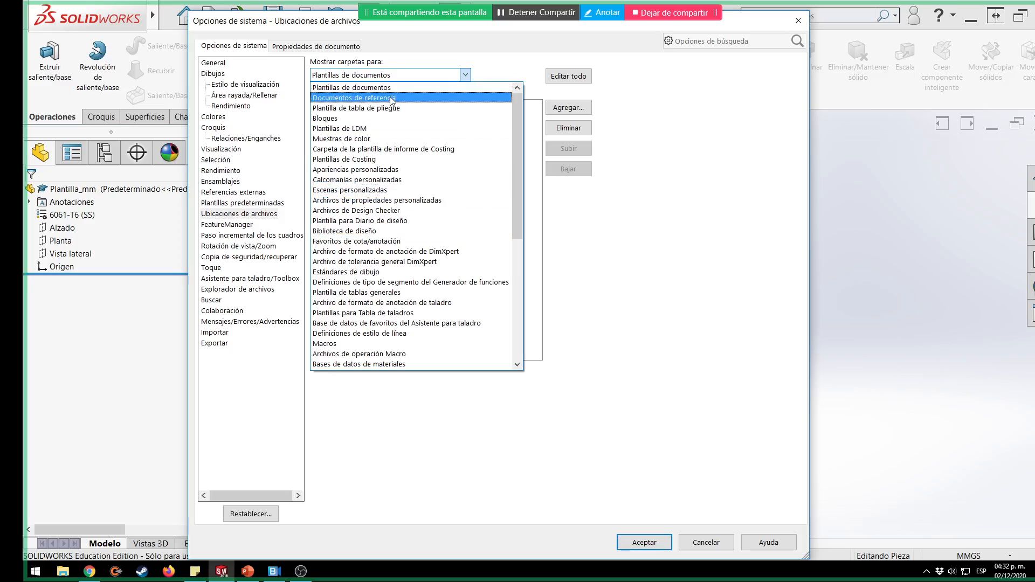
pyautogui.scroll(-5, 394, 238)
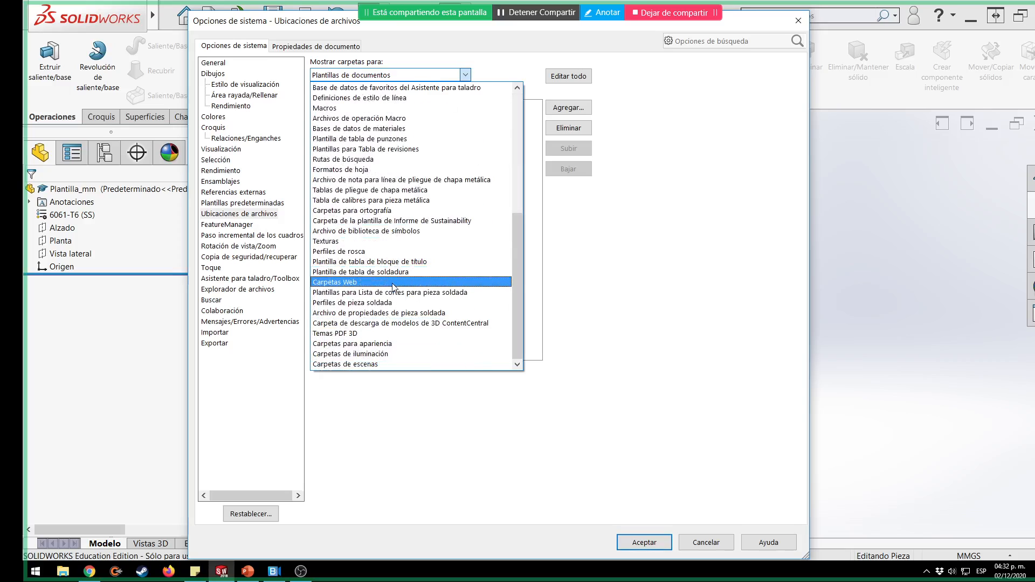
pyautogui.click(644, 280)
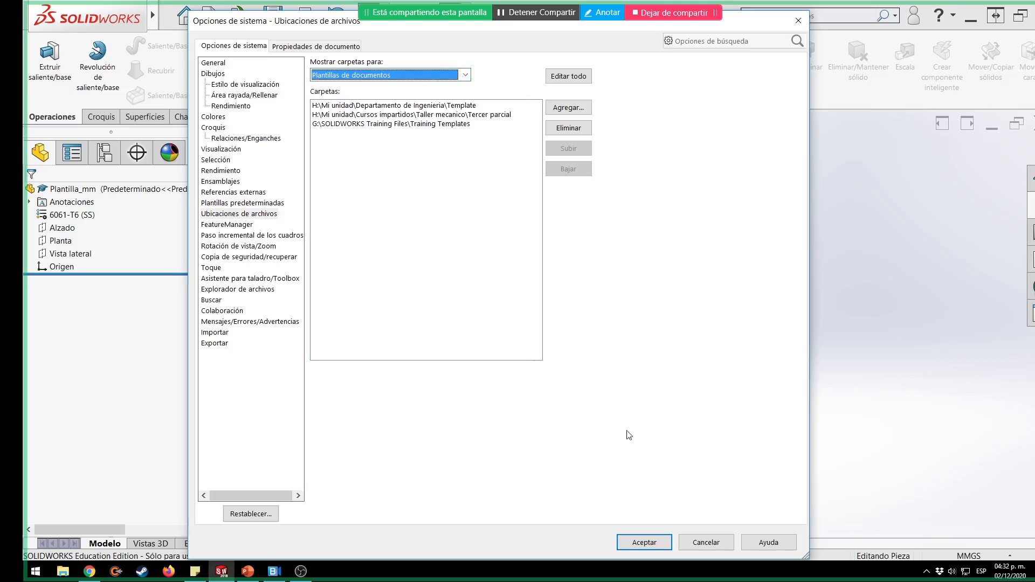
pyautogui.click(706, 542)
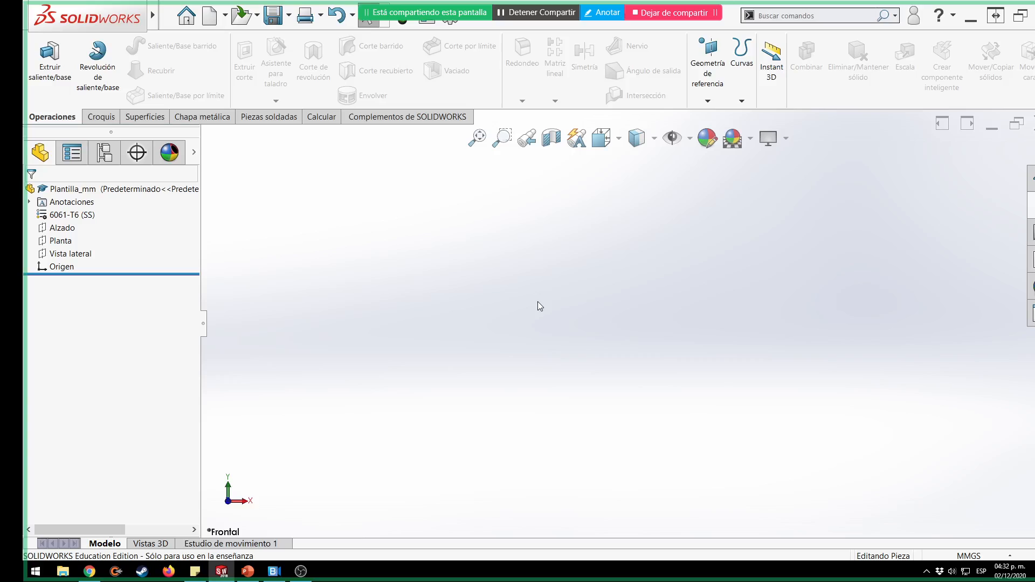
# Create a new part from the Plantilla_mm template in the Tercer parcial group of the advanced new document choices.
pyautogui.moveTo(97, 15)
pyautogui.click(174, 17)
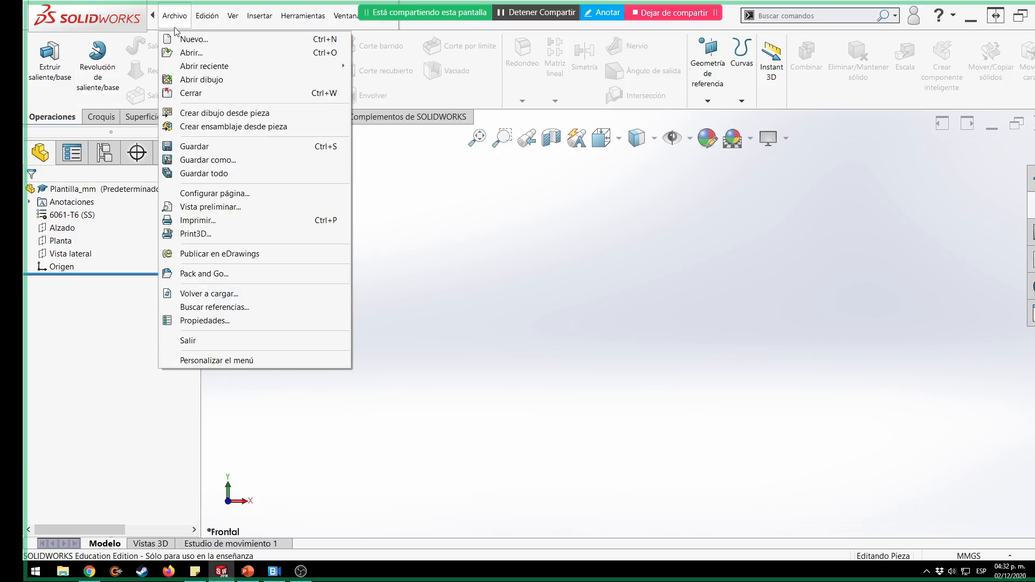
pyautogui.click(193, 39)
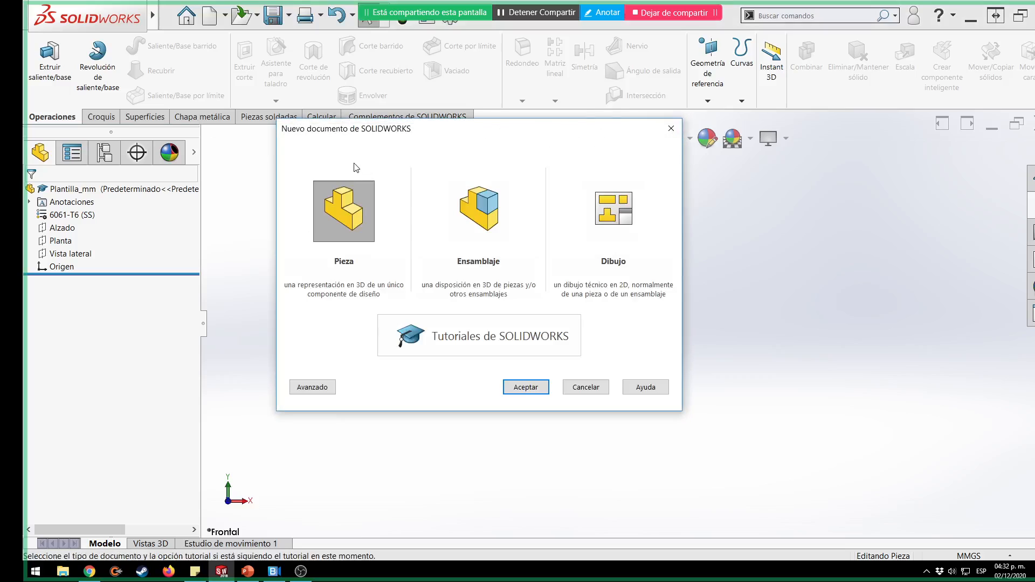
pyautogui.click(308, 389)
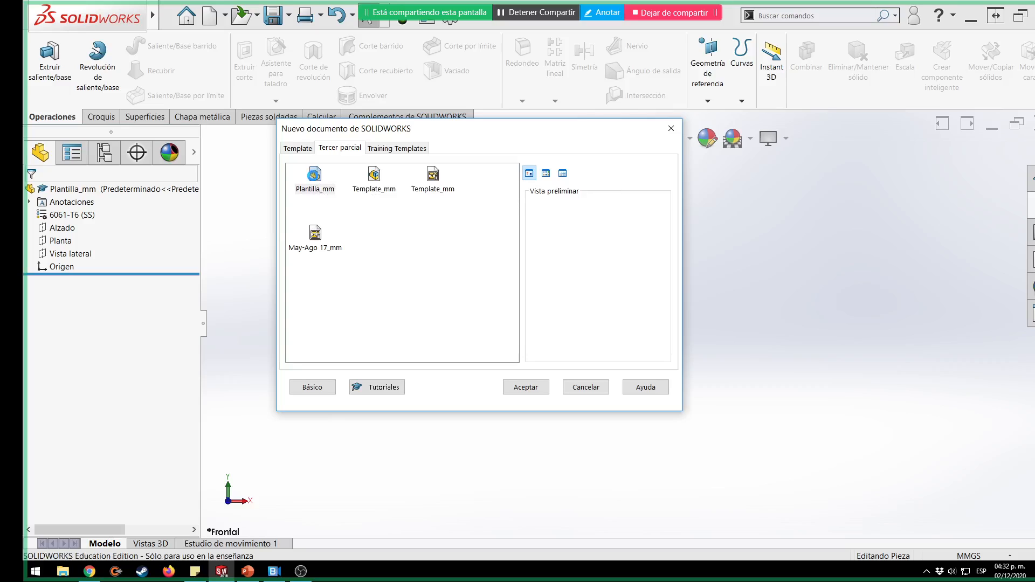
pyautogui.doubleClick(315, 179)
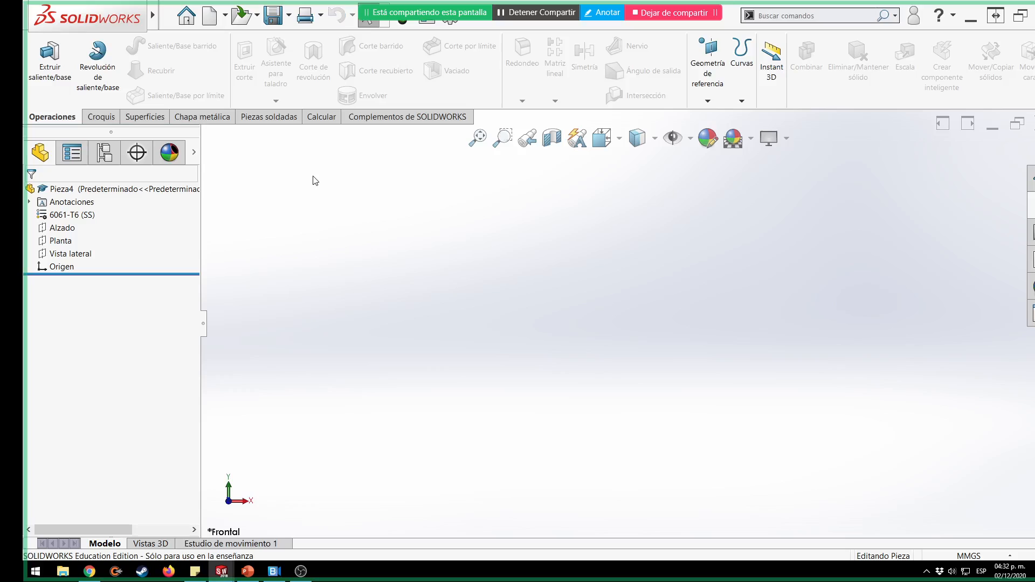
# Review the new part's custom and configuration-specific properties, and close the summary information without changes.
pyautogui.moveTo(124, 16)
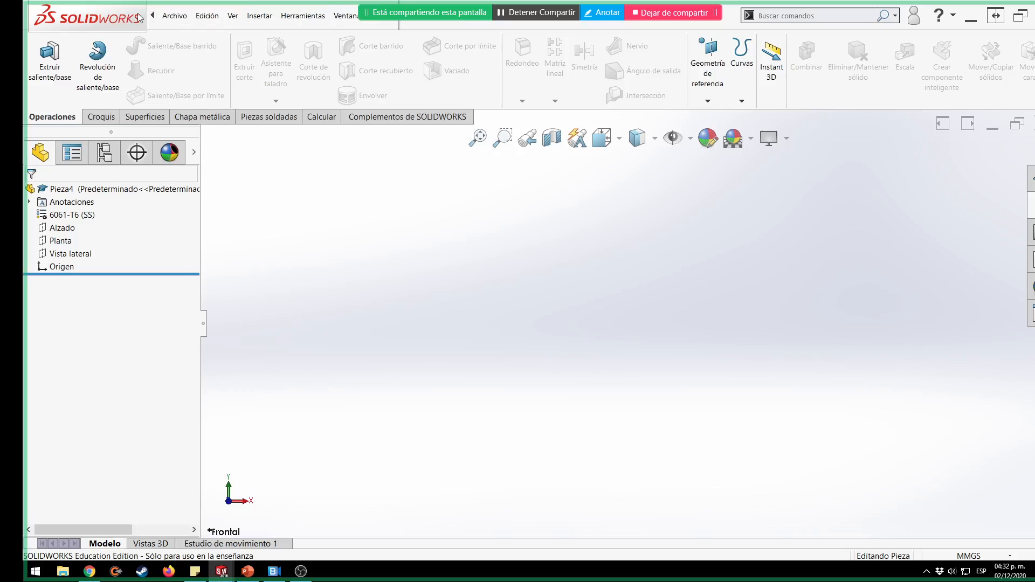
pyautogui.click(174, 15)
pyautogui.click(231, 321)
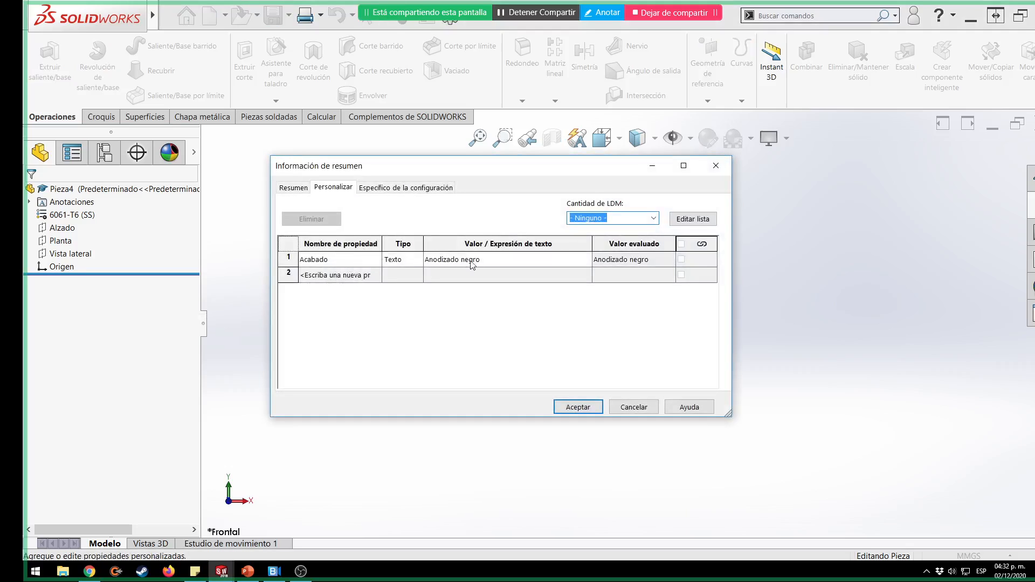
pyautogui.click(414, 190)
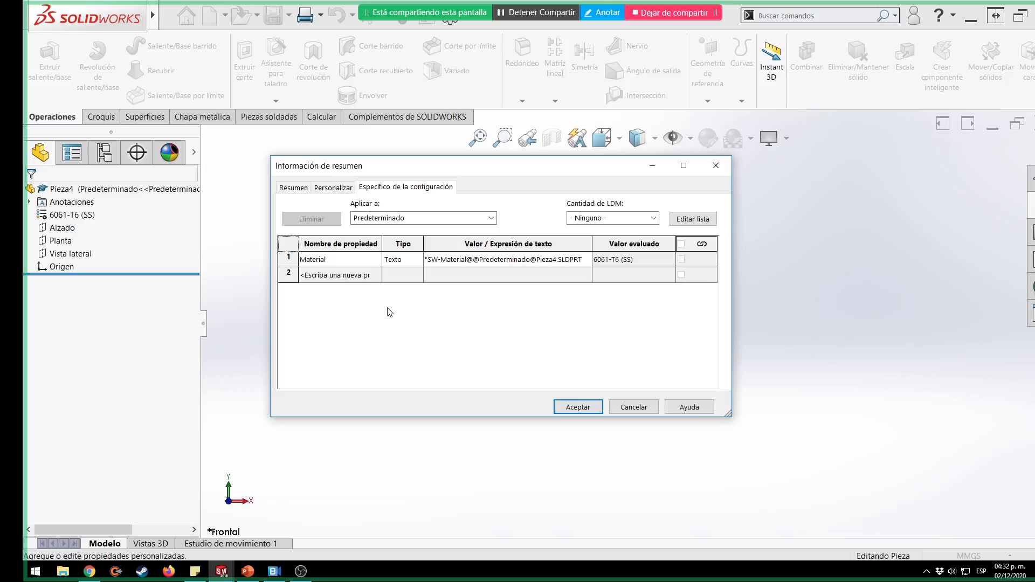
pyautogui.click(631, 406)
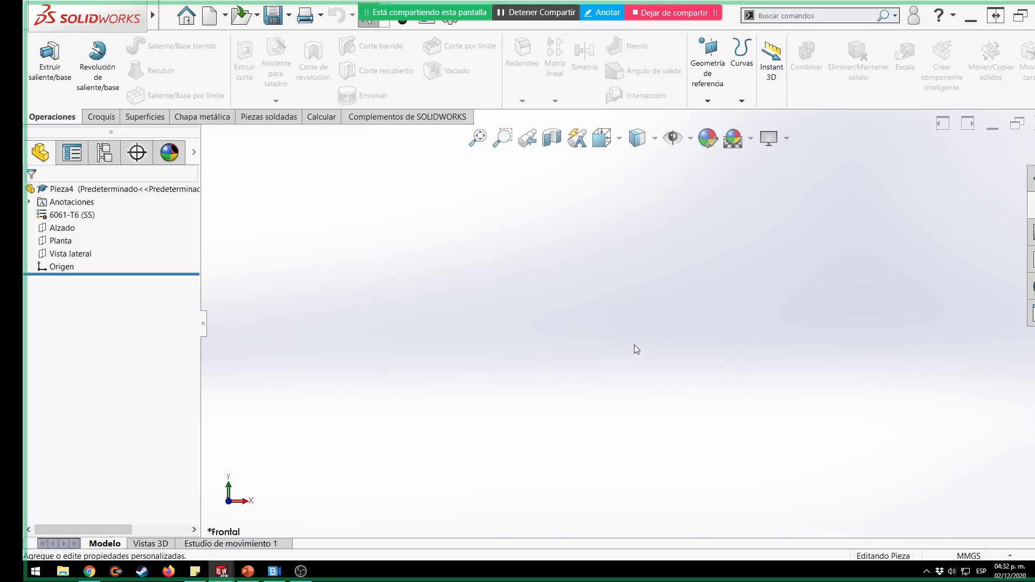
# Check the new part's Unidades settings in the document properties, leaving the options without changes.
pyautogui.click(446, 21)
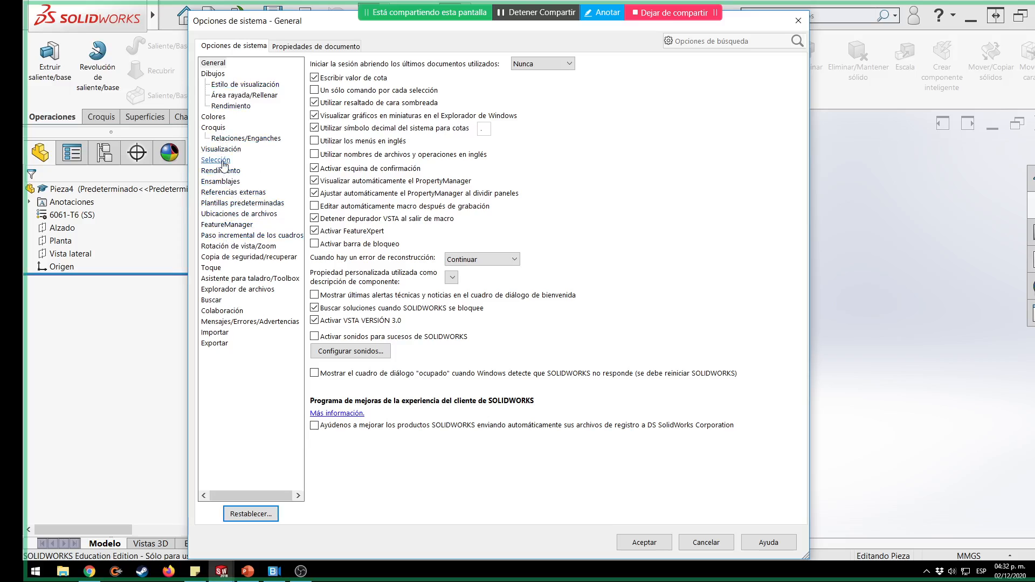
pyautogui.click(334, 52)
pyautogui.click(217, 149)
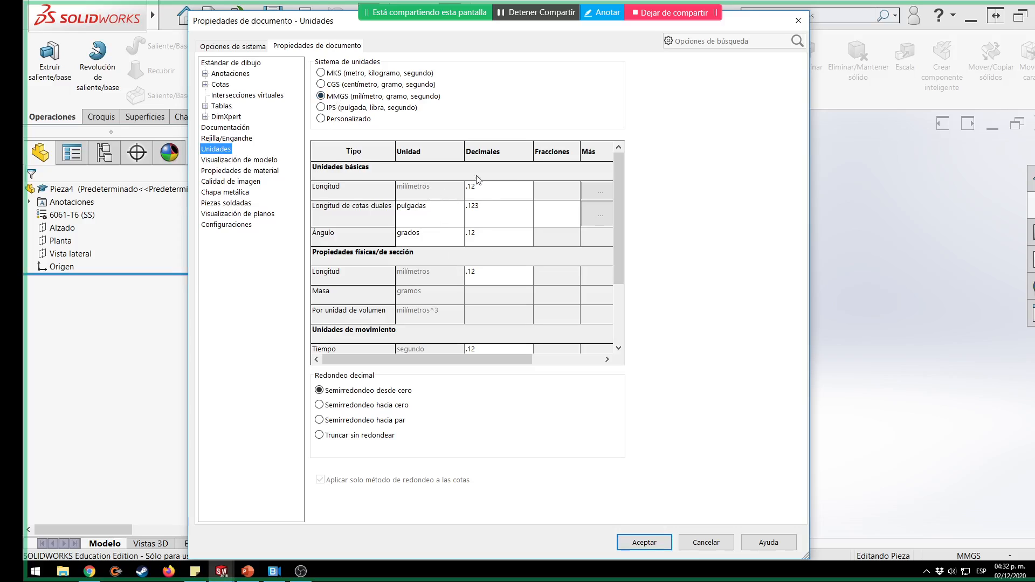
pyautogui.click(706, 542)
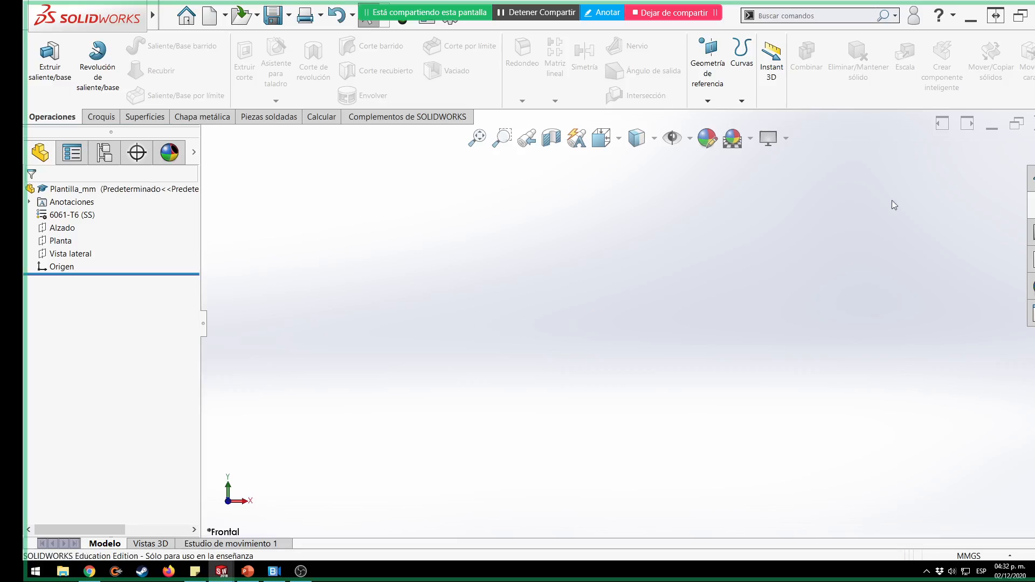
# Close the new part and the Plantilla_mm template document.
pyautogui.click(1032, 128)
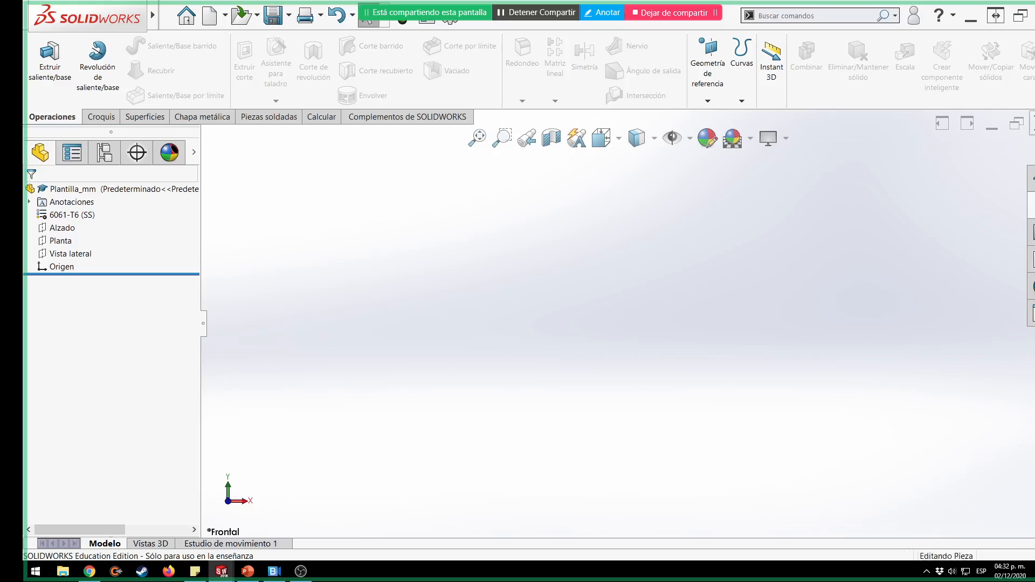
pyautogui.click(1032, 129)
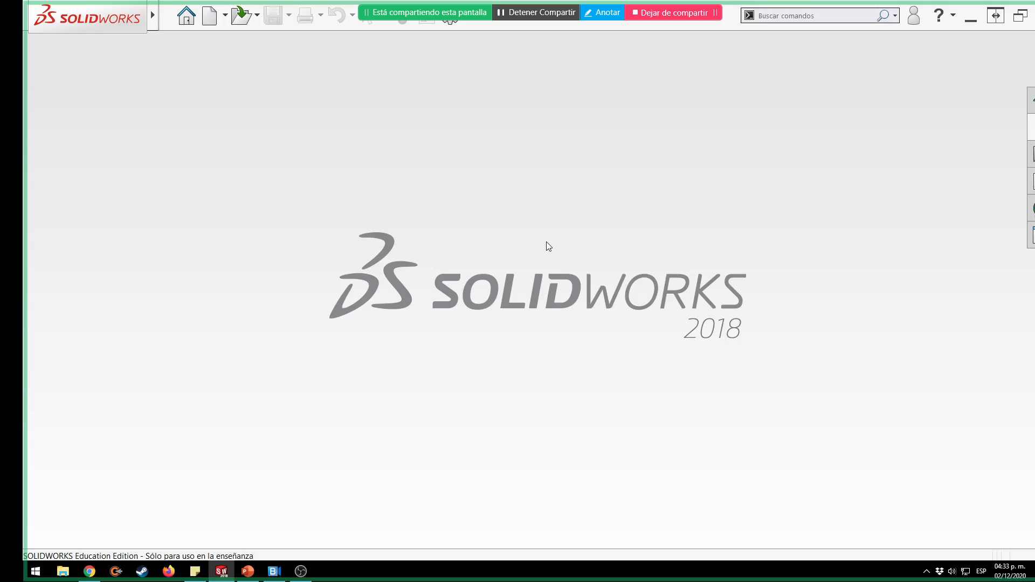
# Create a new empty assembly (Ensamblaje) from the basic new document choices, without inserting any component.
pyautogui.hotkey('ctrl', 'n')
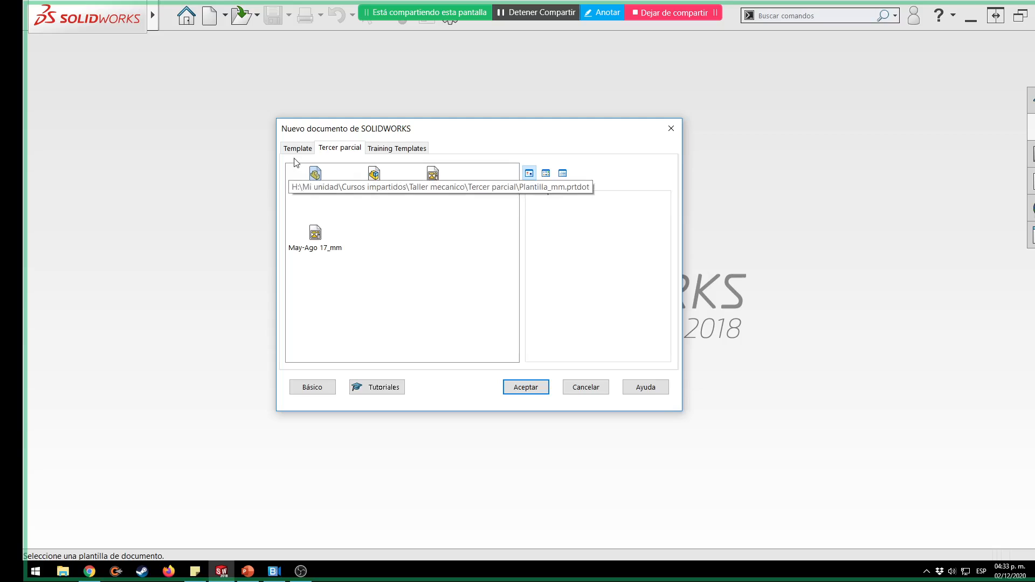
pyautogui.click(306, 387)
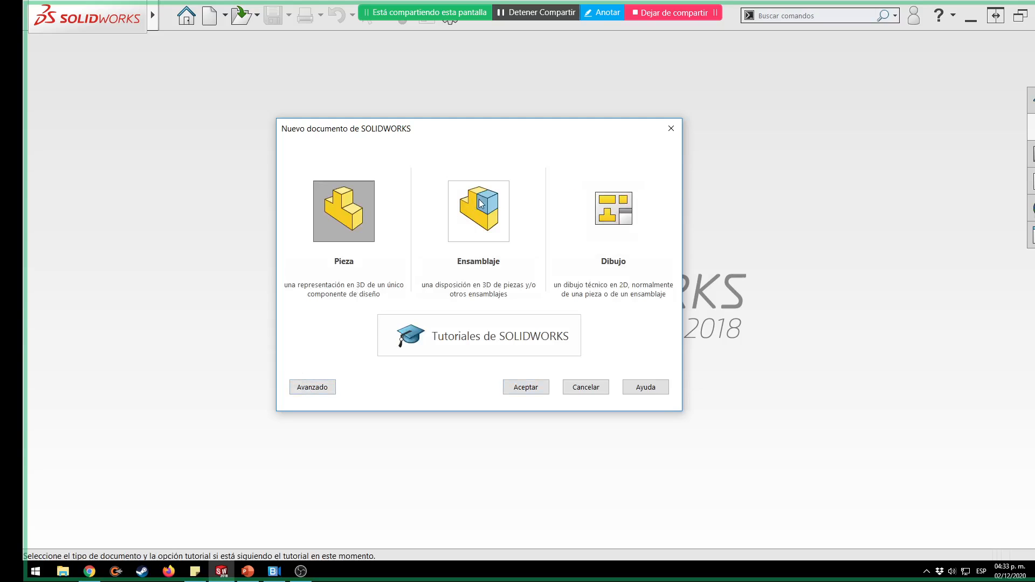
pyautogui.doubleClick(480, 203)
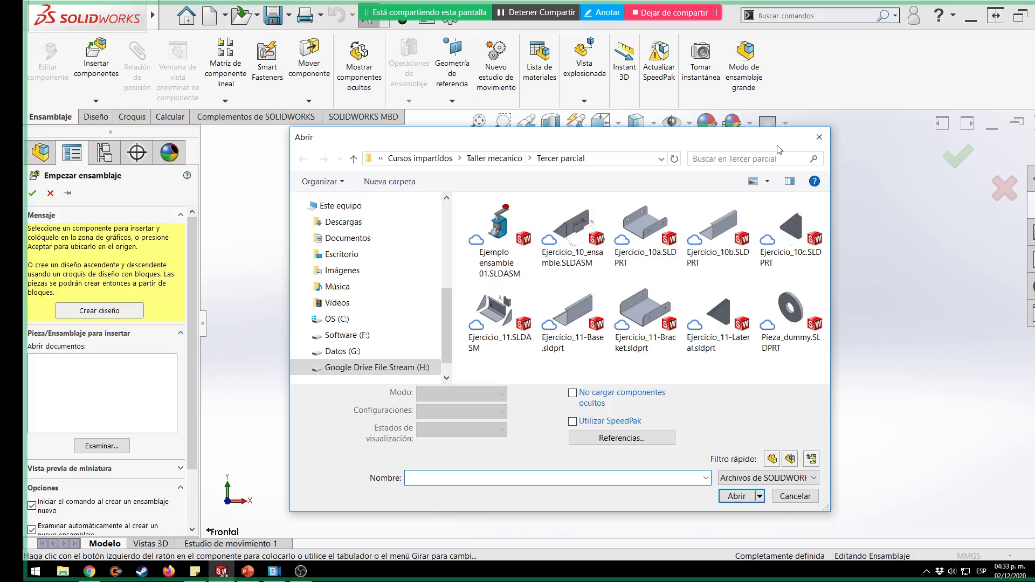
pyautogui.click(818, 137)
pyautogui.scroll(-2, 81, 442)
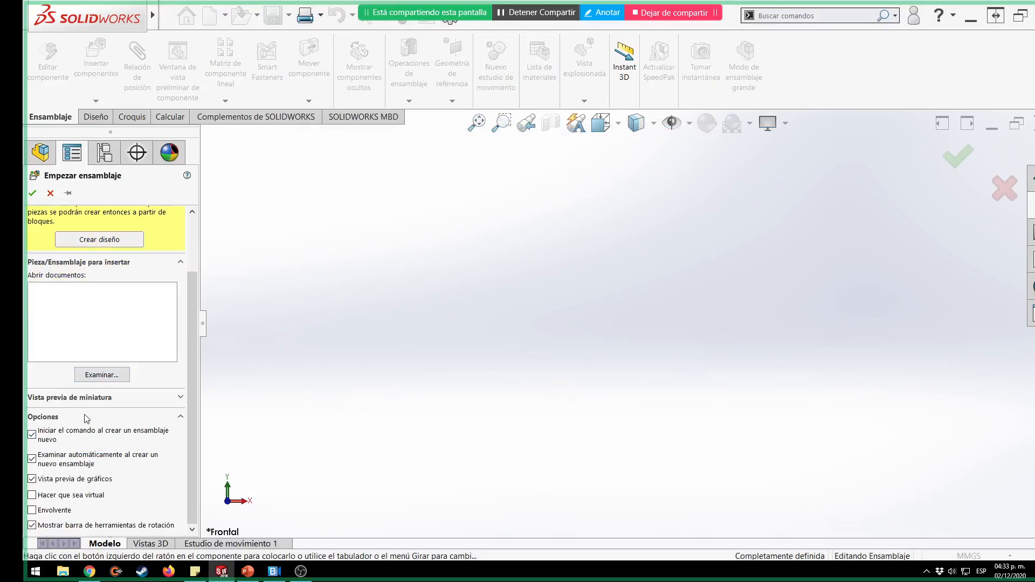
pyautogui.click(33, 192)
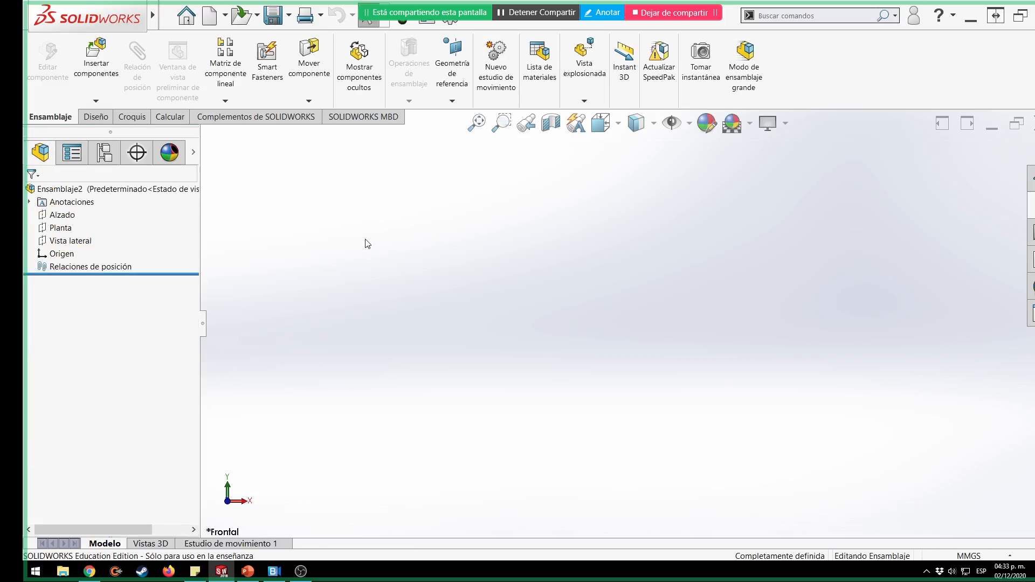
# Set the decimals of Longitud de cotas duales to .123 in the assembly's document units.
pyautogui.click(453, 23)
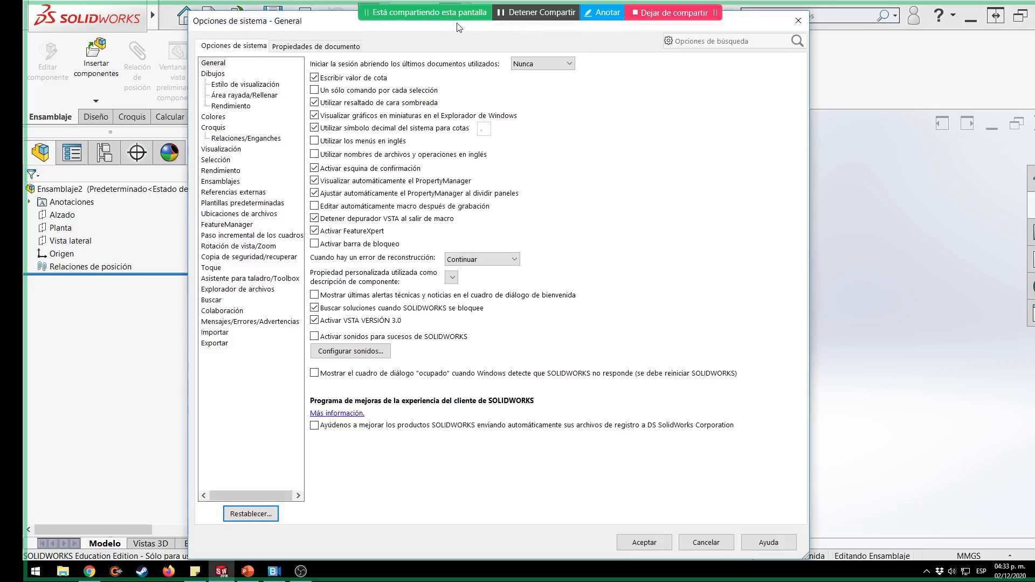
pyautogui.click(305, 47)
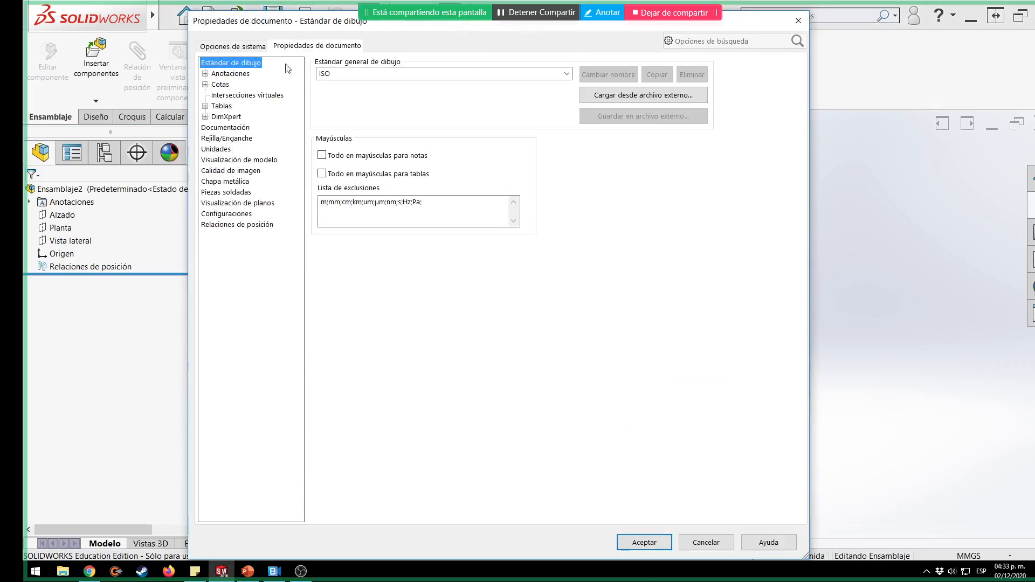
pyautogui.click(229, 148)
pyautogui.click(483, 219)
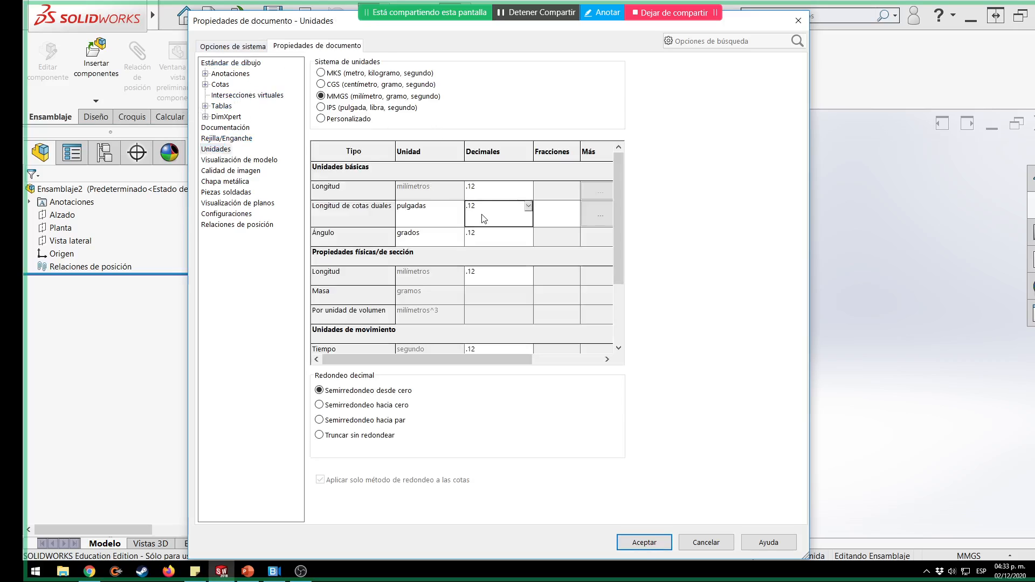
pyautogui.click(528, 206)
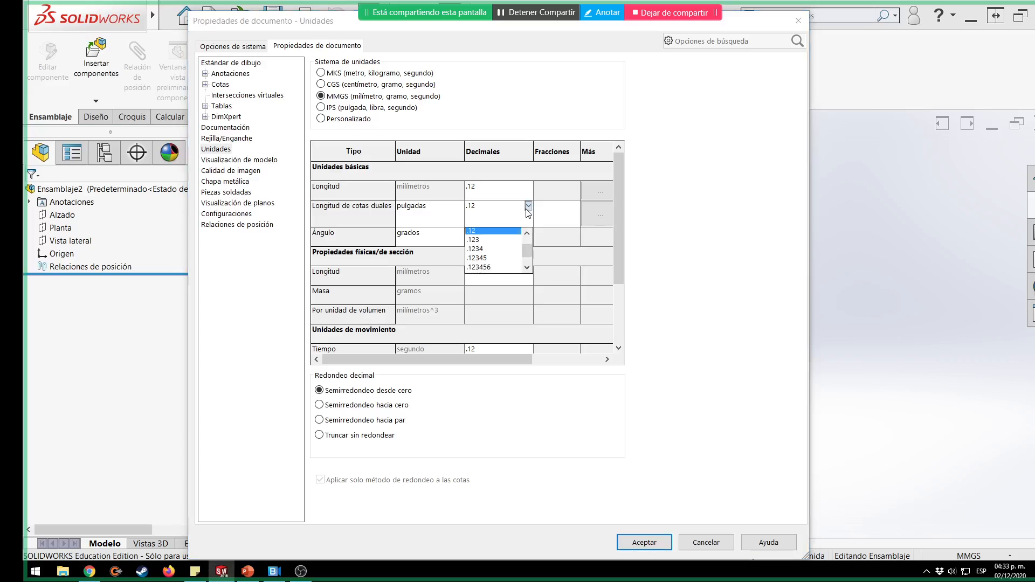
pyautogui.click(483, 242)
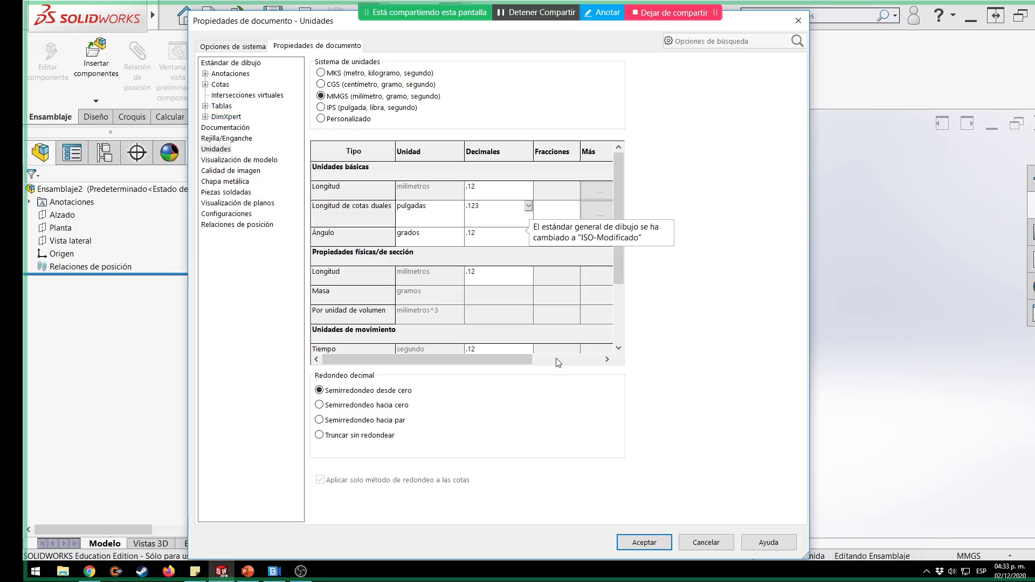
pyautogui.click(644, 542)
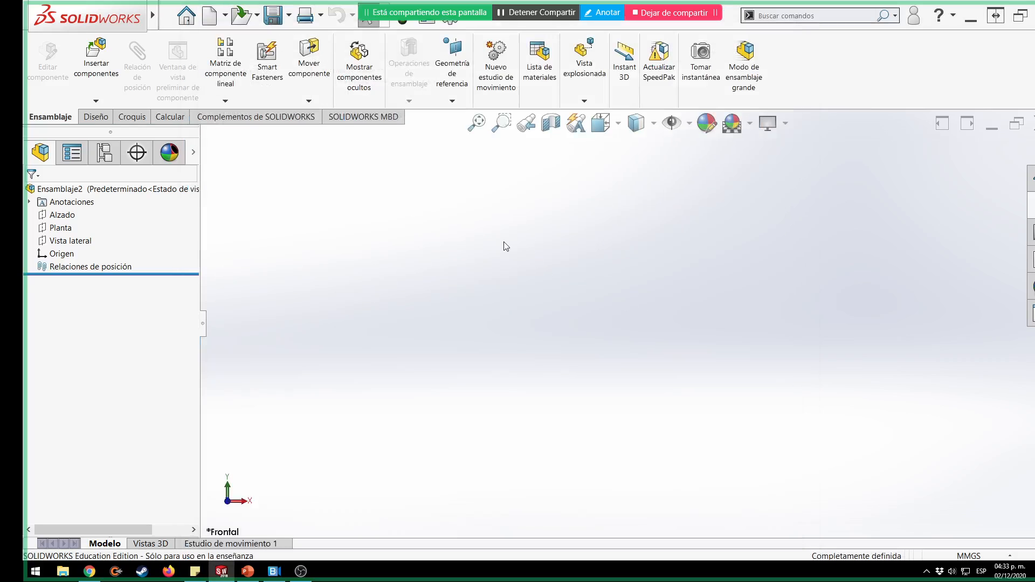
# Open the assembly's file properties and inspect the Acabado and Material rows among the custom properties.
pyautogui.moveTo(109, 17)
pyautogui.click(174, 15)
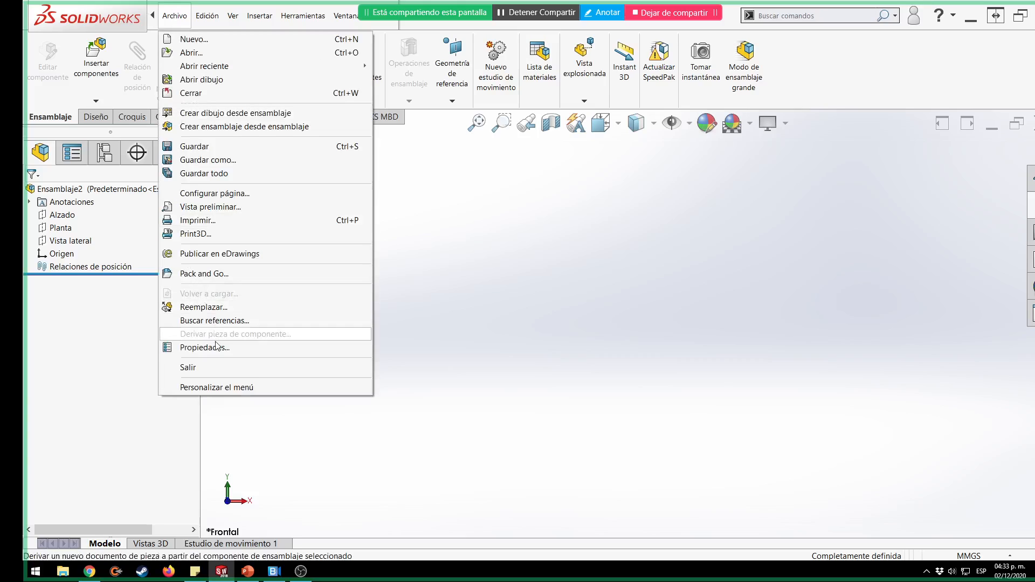
pyautogui.click(231, 346)
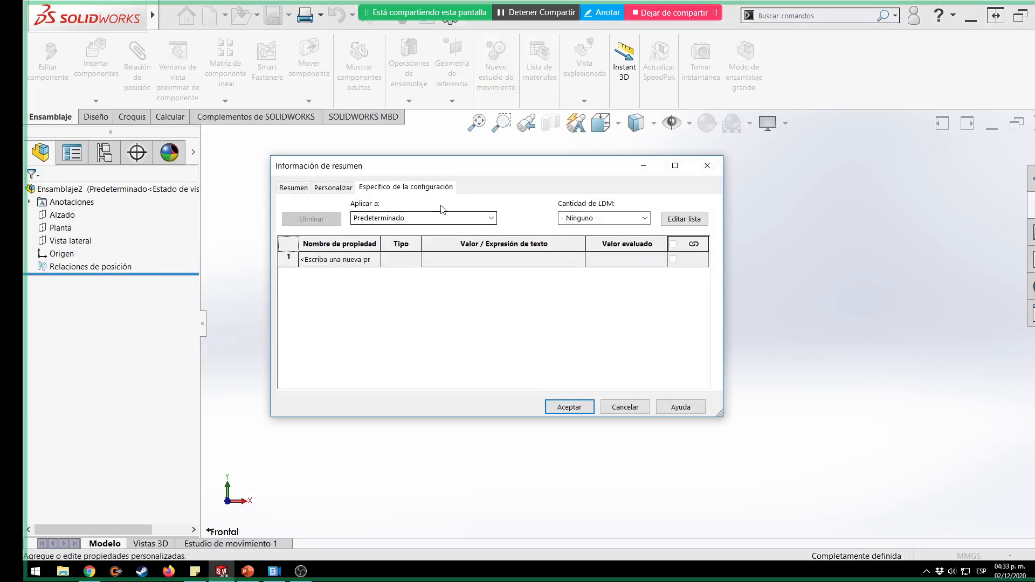
pyautogui.click(329, 189)
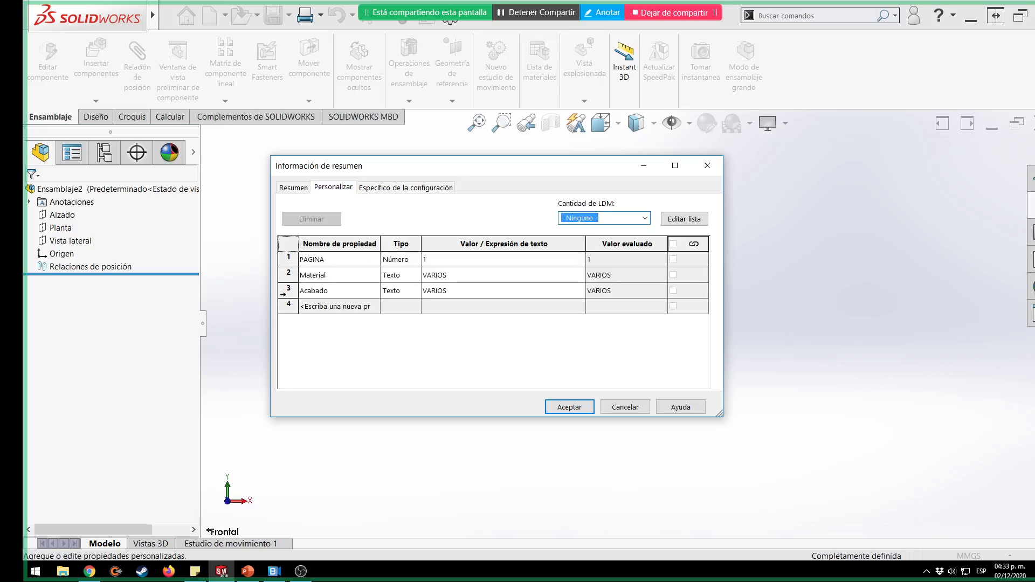
pyautogui.click(287, 292)
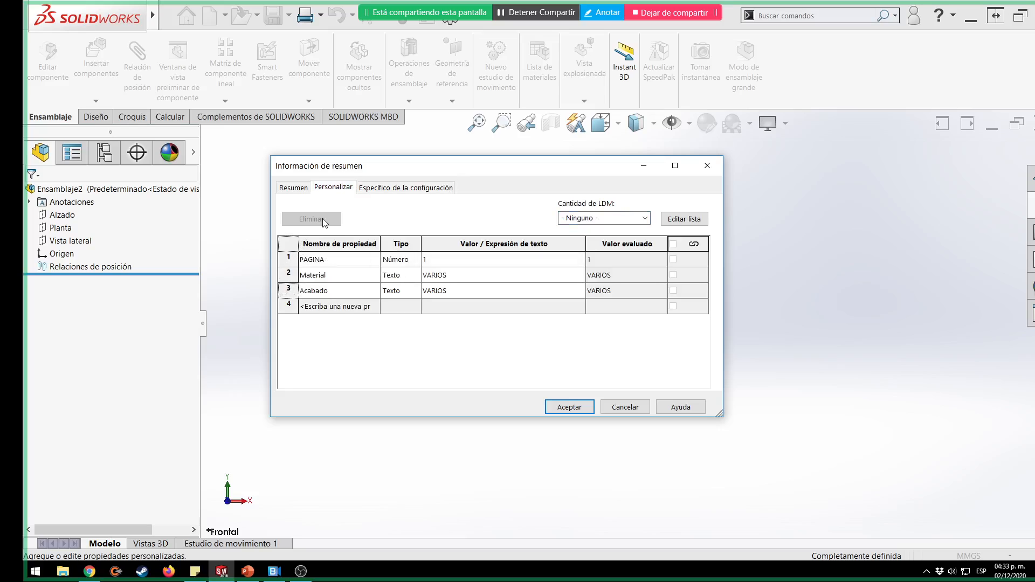
pyautogui.click(289, 291)
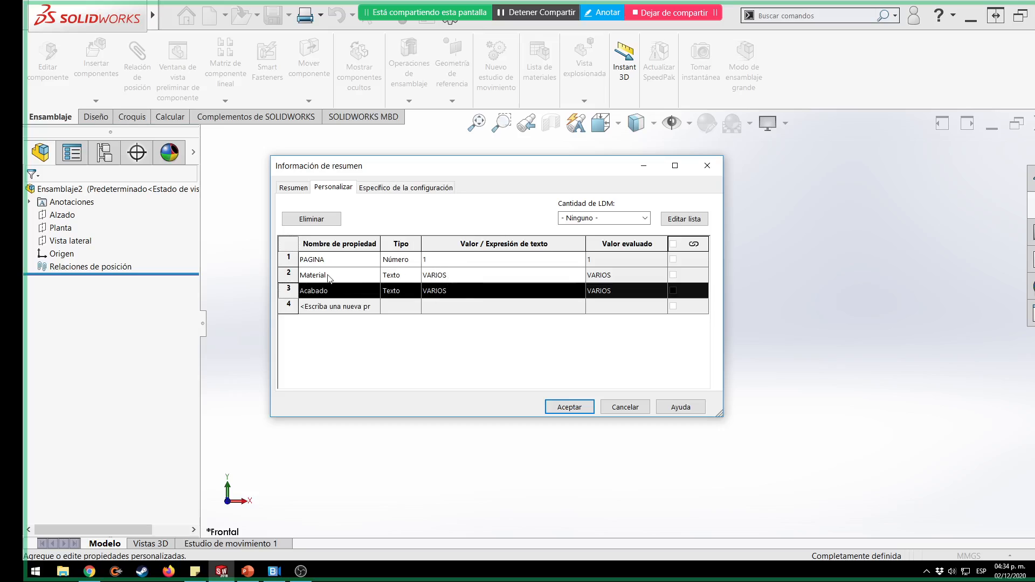
pyautogui.click(297, 276)
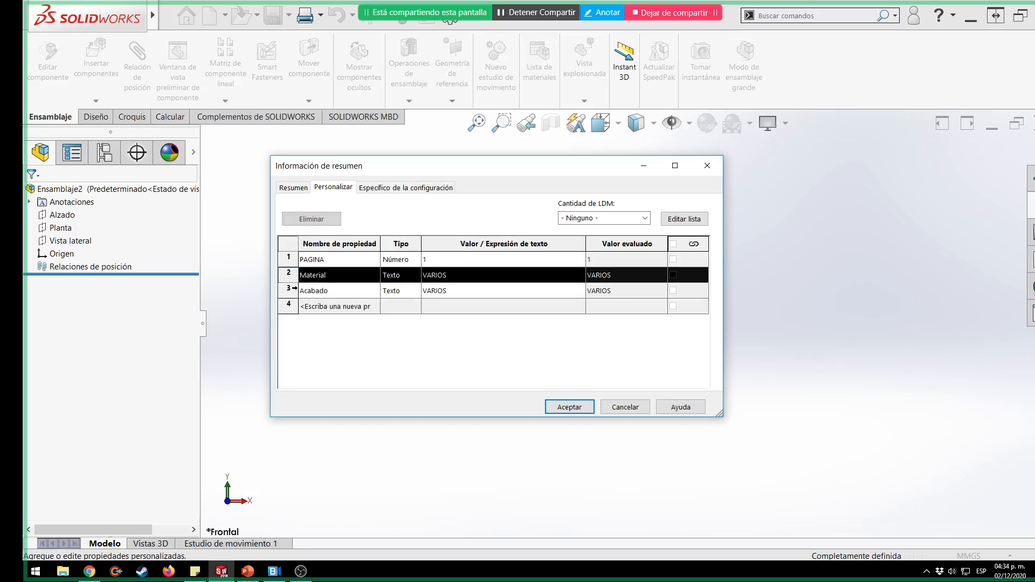
# Examine the text values assigned to the assembly's Material and Acabado custom properties without editing them.
pyautogui.click(456, 290)
pyautogui.click(452, 277)
pyautogui.click(456, 294)
pyautogui.click(456, 278)
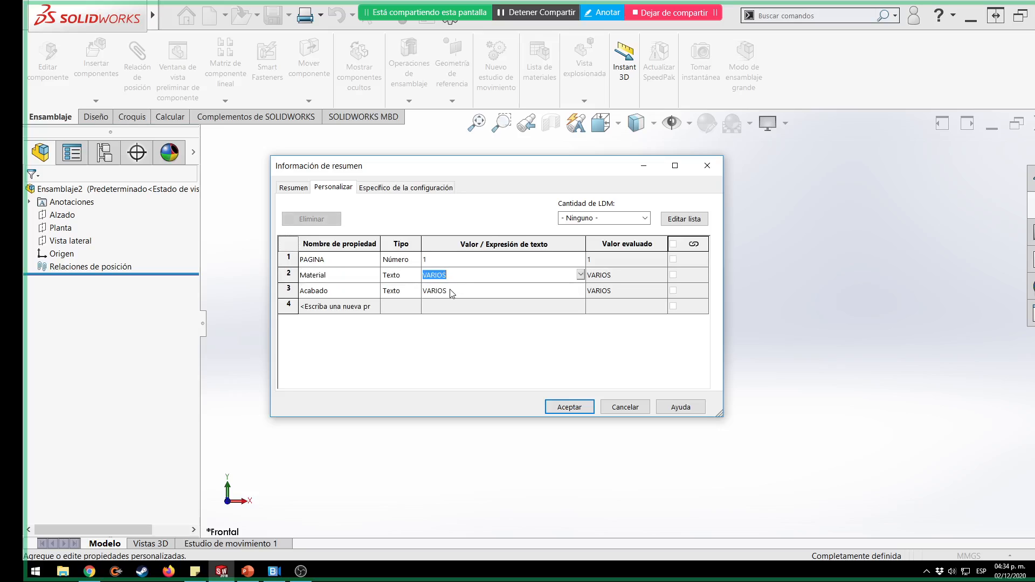
pyautogui.click(451, 291)
pyautogui.click(457, 276)
pyautogui.click(448, 280)
pyautogui.click(451, 292)
pyautogui.click(453, 276)
pyautogui.click(451, 291)
pyautogui.click(455, 275)
# Delete the PAGINA property from the assembly's custom (Personalizar) properties.
pyautogui.click(290, 259)
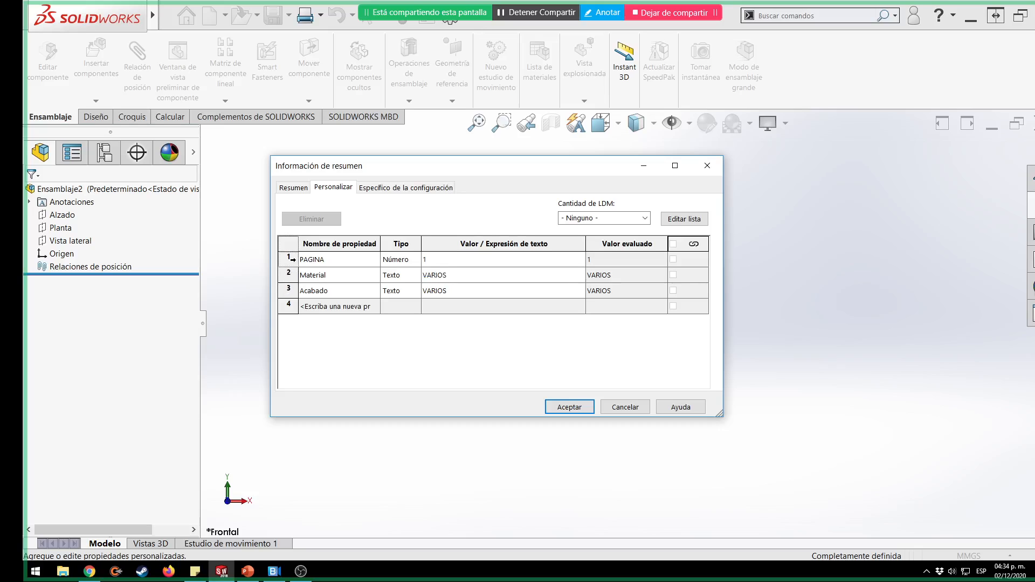
pyautogui.click(291, 259)
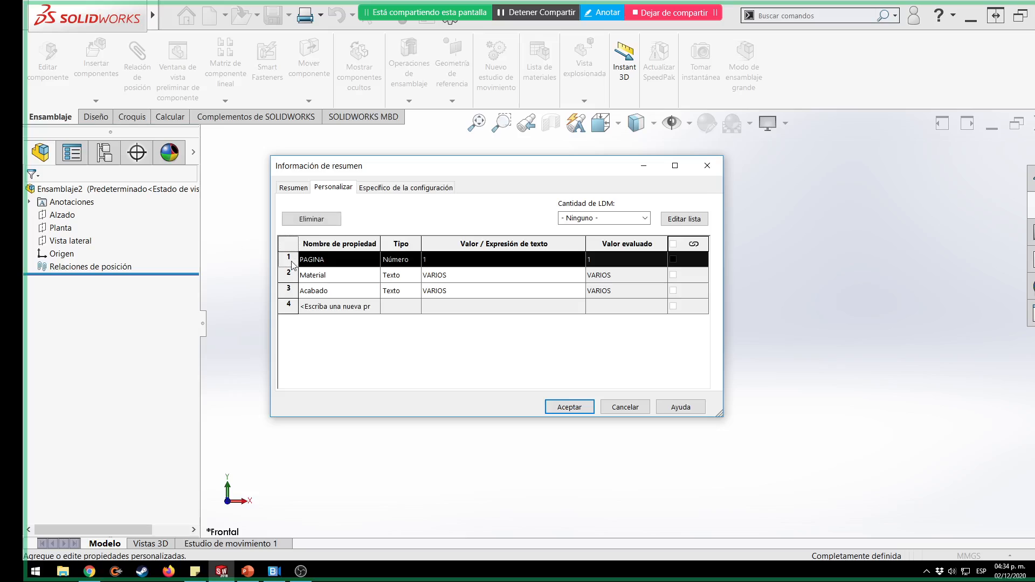
pyautogui.click(408, 190)
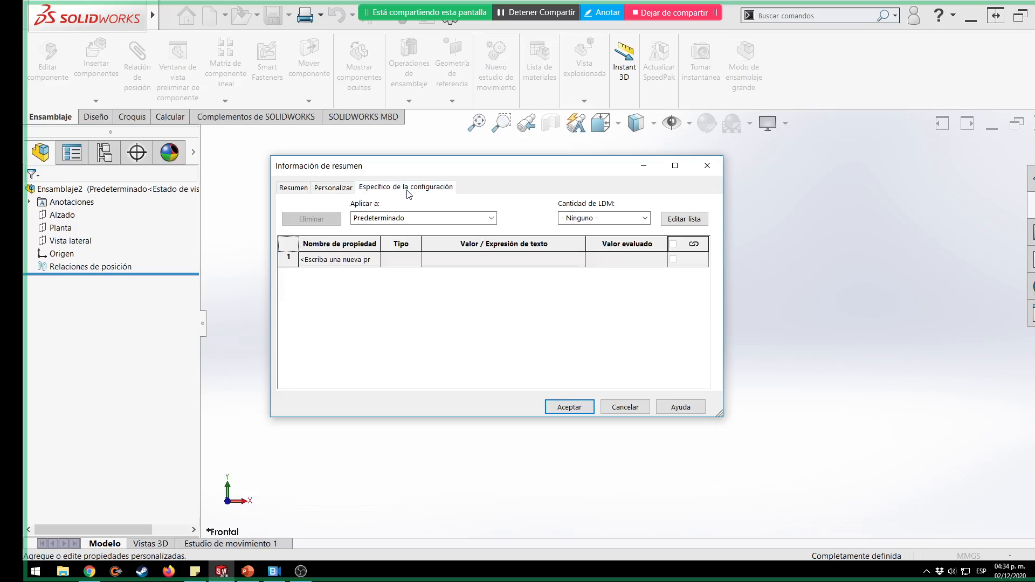
pyautogui.click(348, 189)
pyautogui.click(287, 258)
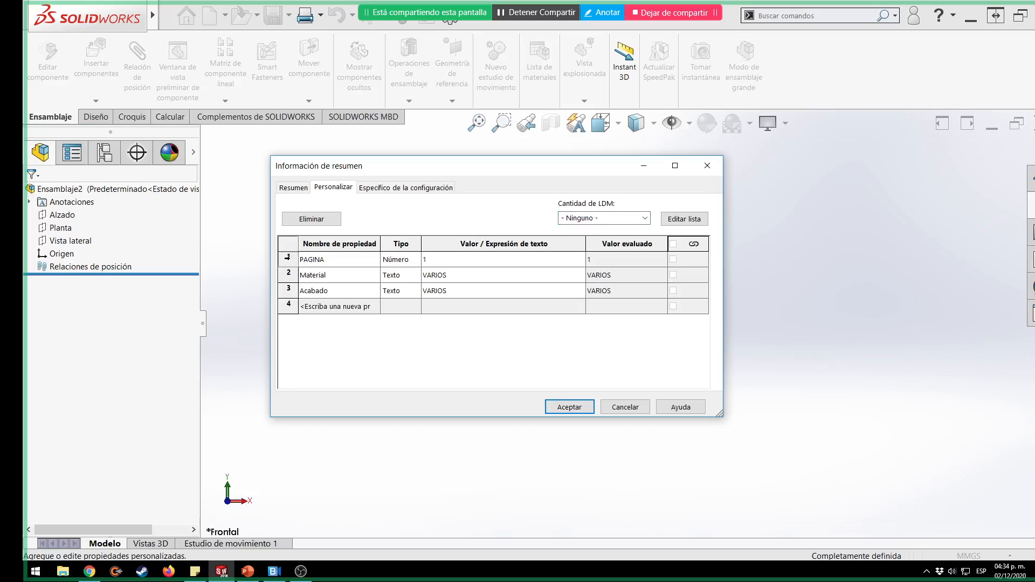
pyautogui.click(287, 257)
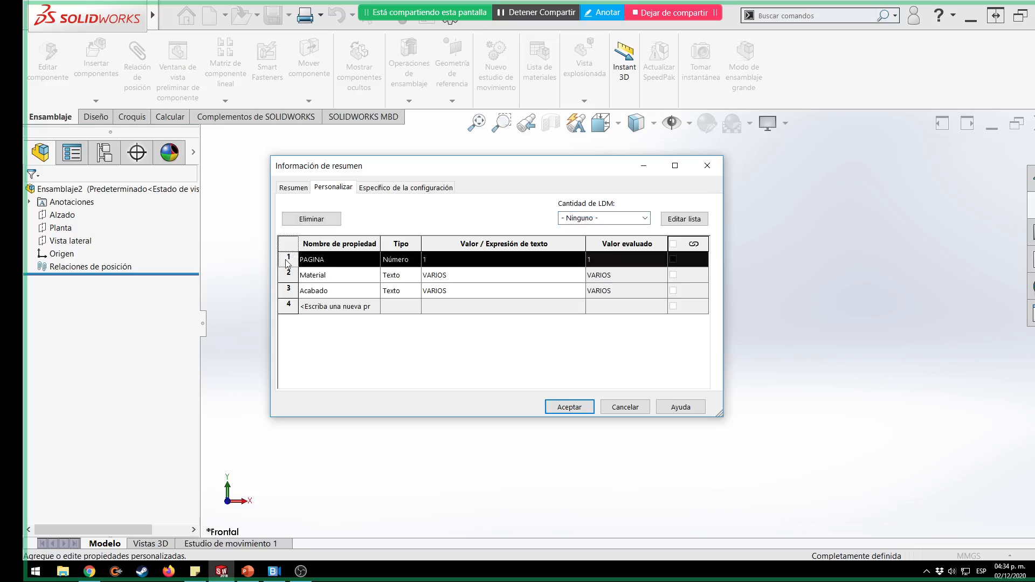
pyautogui.click(314, 224)
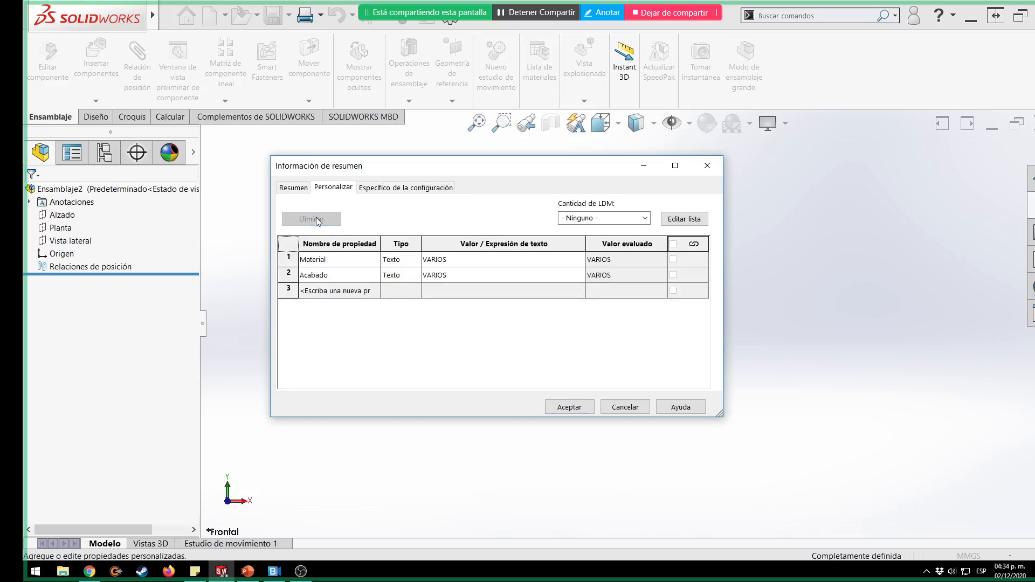
# Add a configuration-specific property Pagina of type Número with value 1 to the Predeterminado configuration and accept the file properties.
pyautogui.click(395, 187)
pyautogui.click(331, 260)
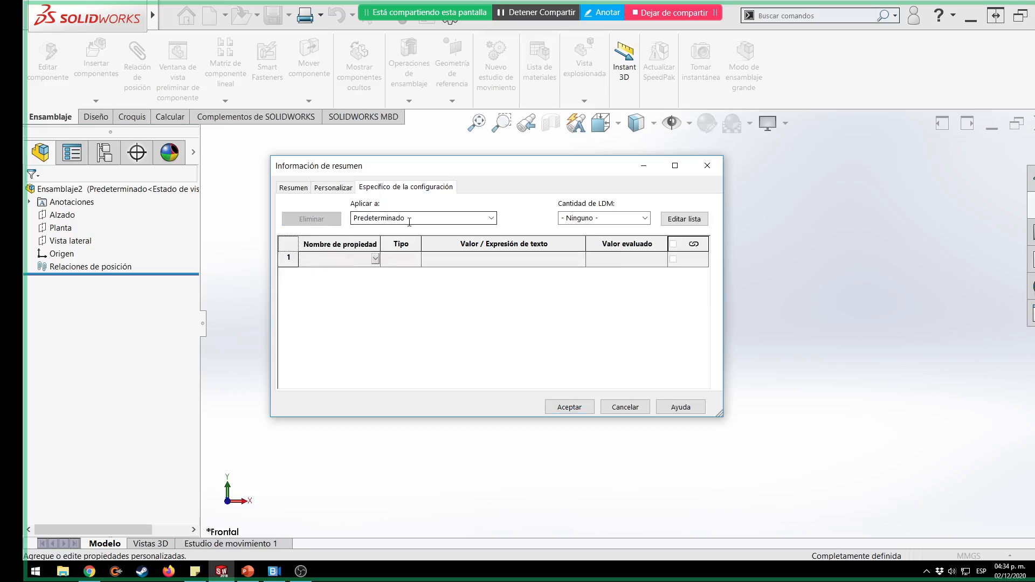
pyautogui.write('Pagina')
pyautogui.click(409, 260)
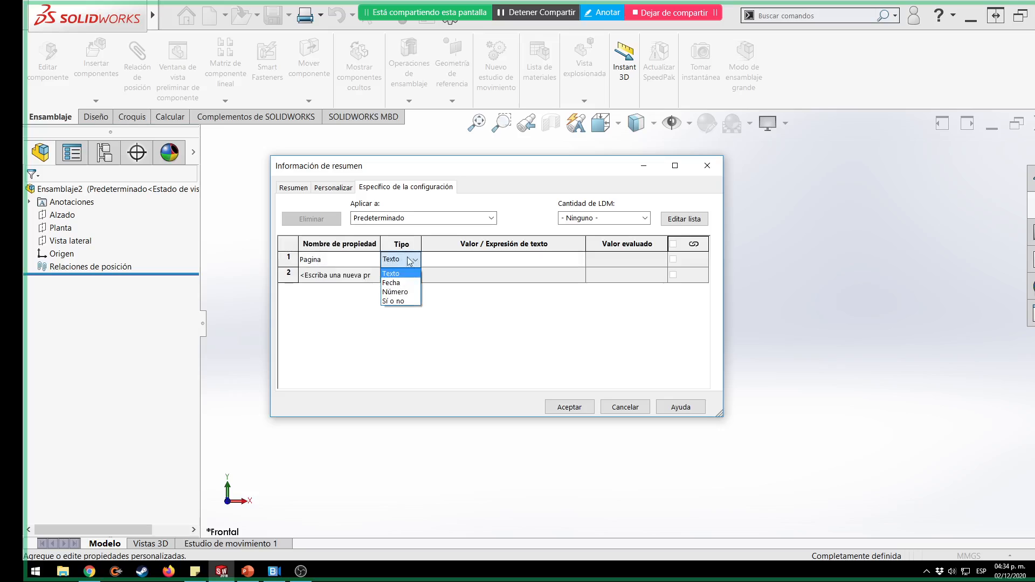
pyautogui.click(395, 291)
pyautogui.click(459, 258)
pyautogui.write('1')
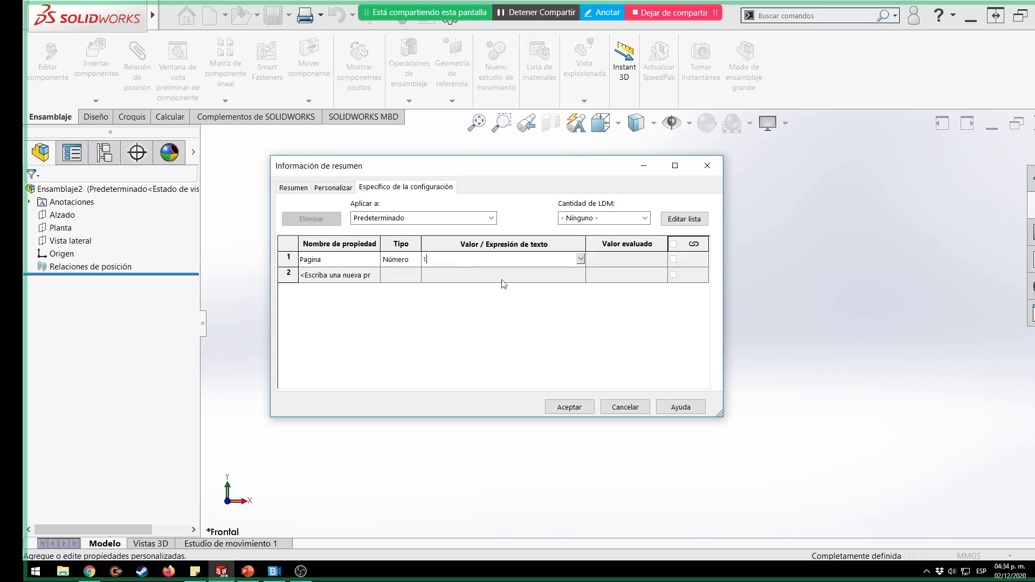
pyautogui.click(579, 411)
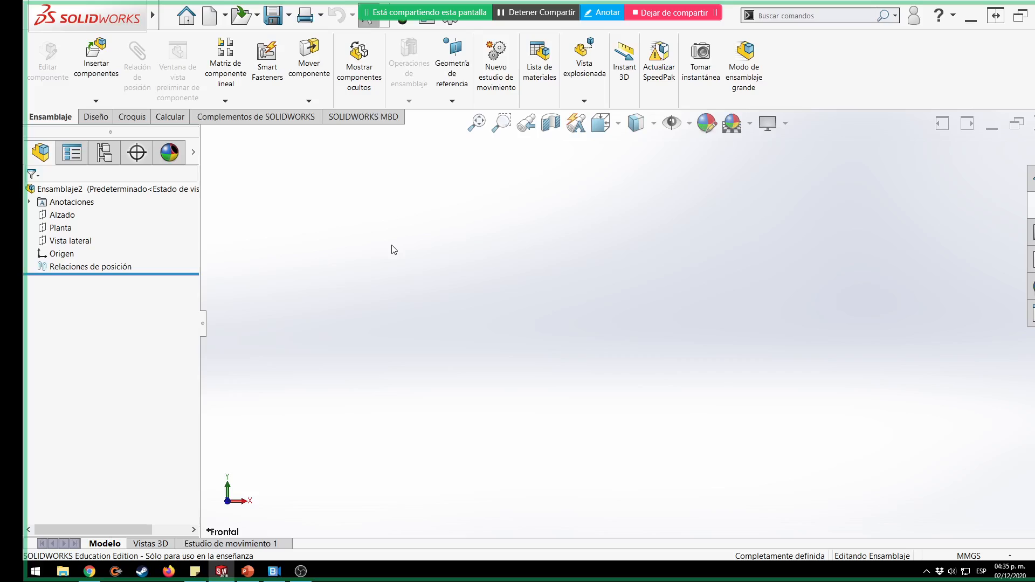
# Start saving the assembly under a new name as Assembly Templates (*.asmdot) in the Tercer parcial folder.
pyautogui.moveTo(138, 28)
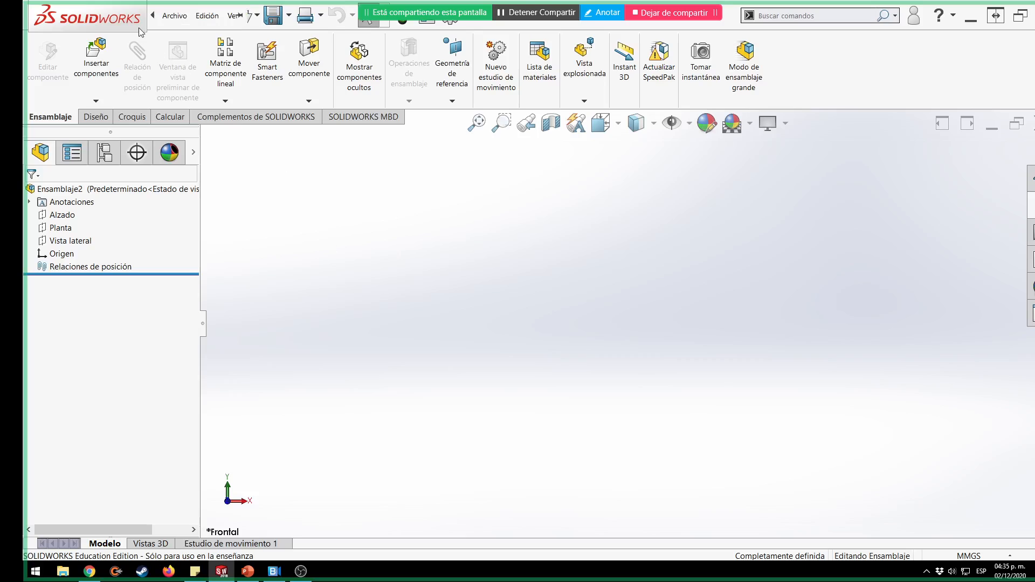
pyautogui.click(173, 16)
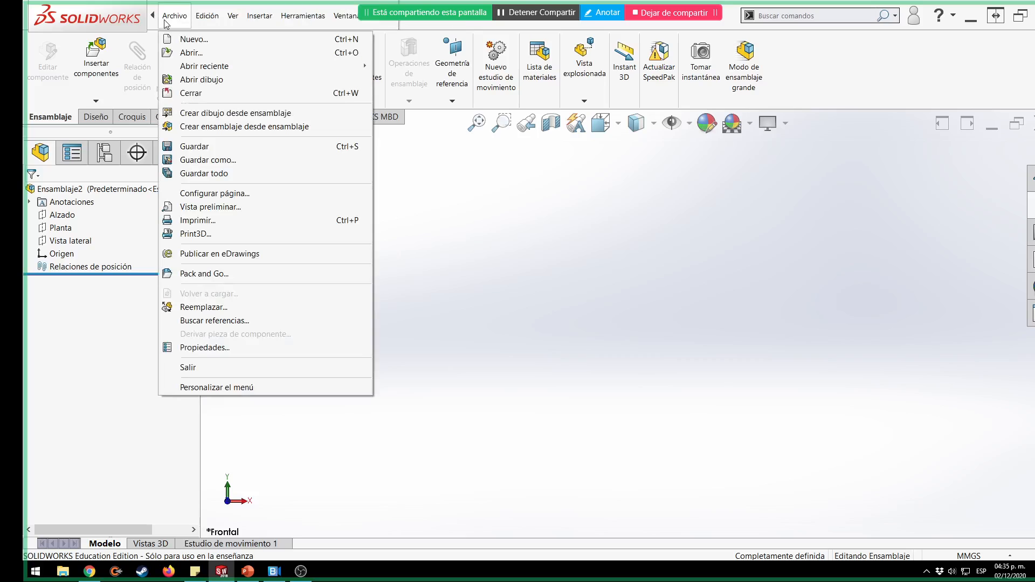
pyautogui.click(233, 161)
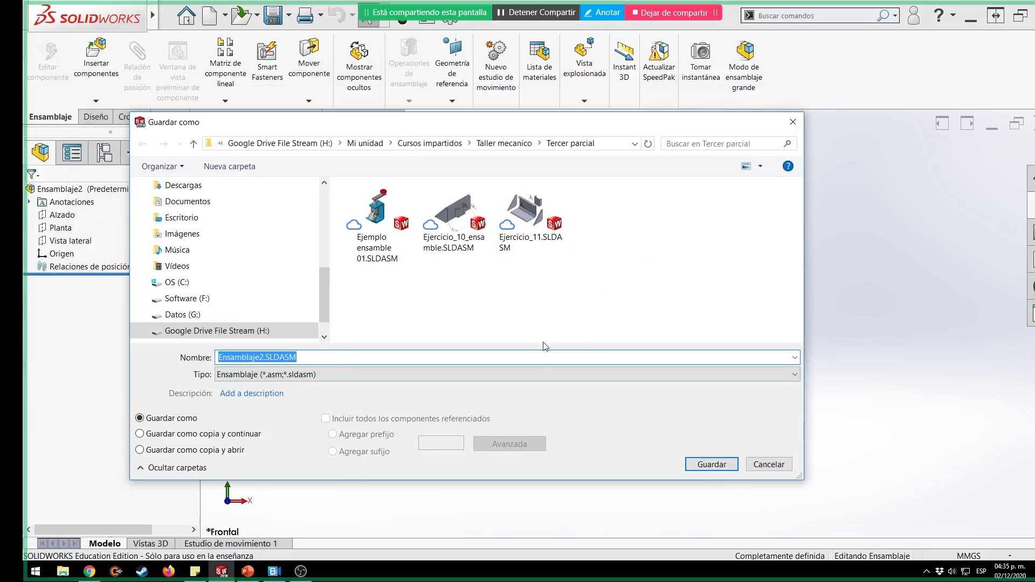
pyautogui.click(523, 372)
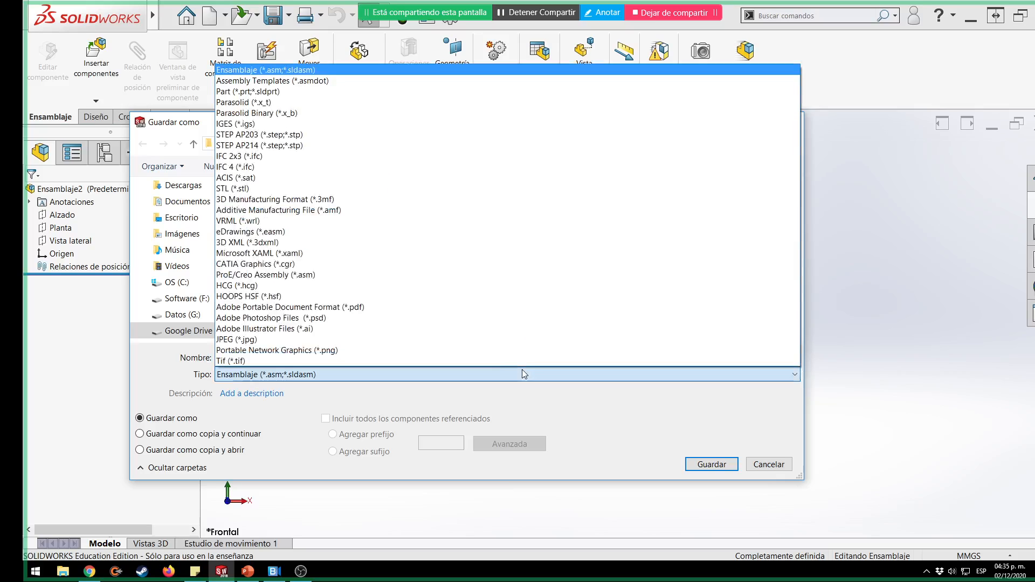
pyautogui.click(379, 82)
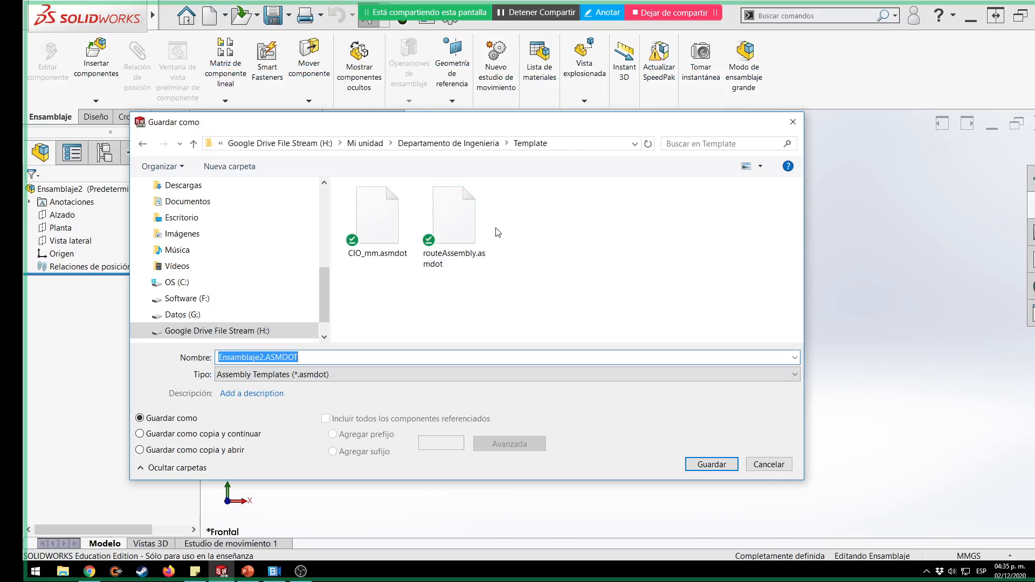
pyautogui.scroll(3, 243, 268)
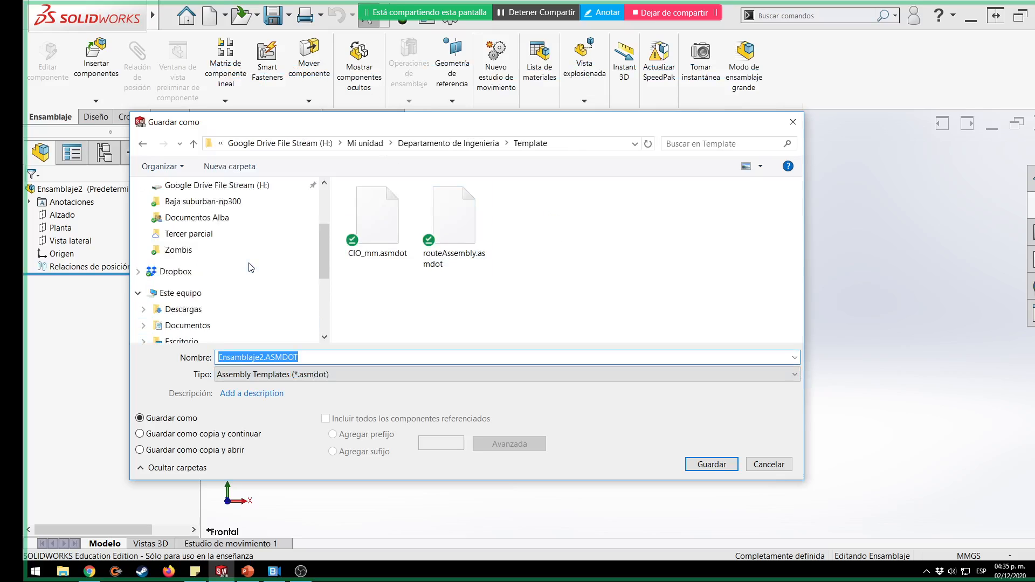
pyautogui.click(212, 253)
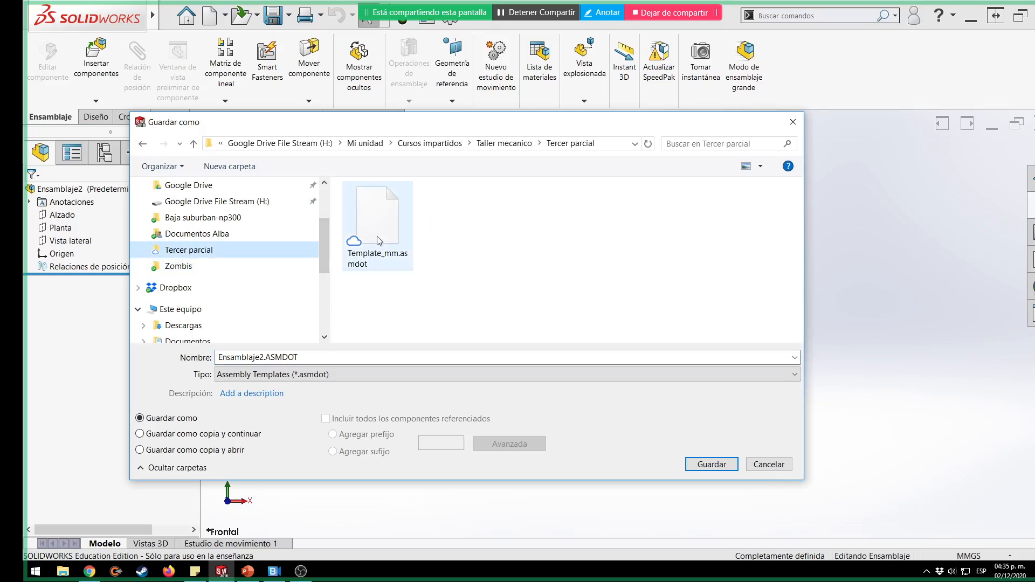
# Name the assembly template Plantilla_ens_mm and save it.
pyautogui.click(317, 353)
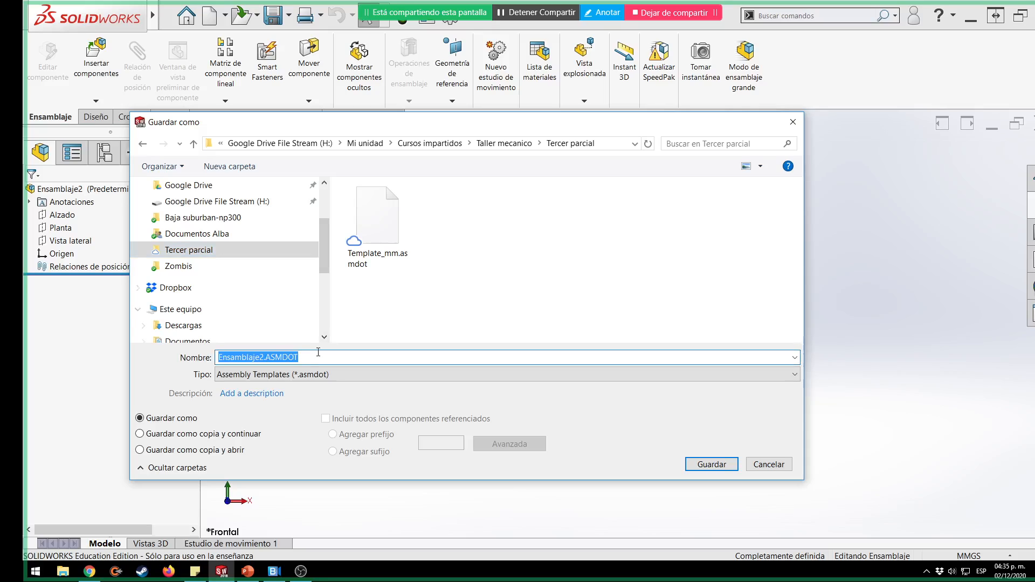
pyautogui.write('P')
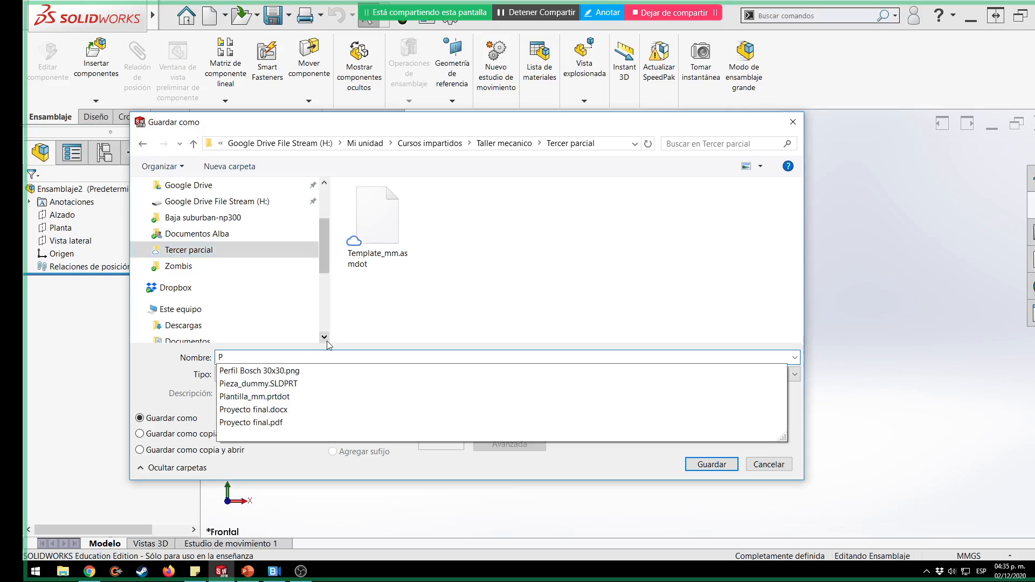
pyautogui.write('lantilla')
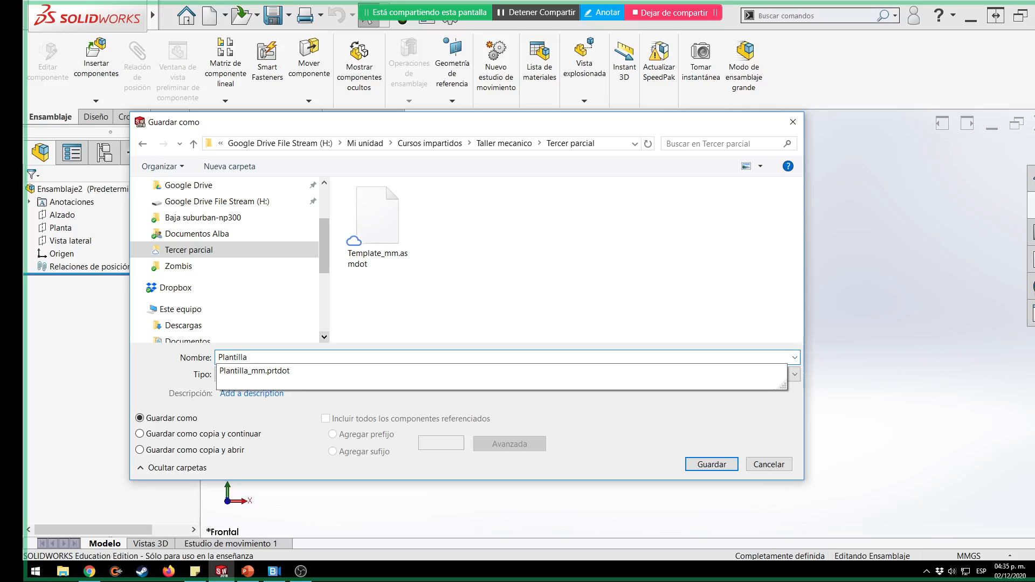
pyautogui.write('_')
pyautogui.write('ens')
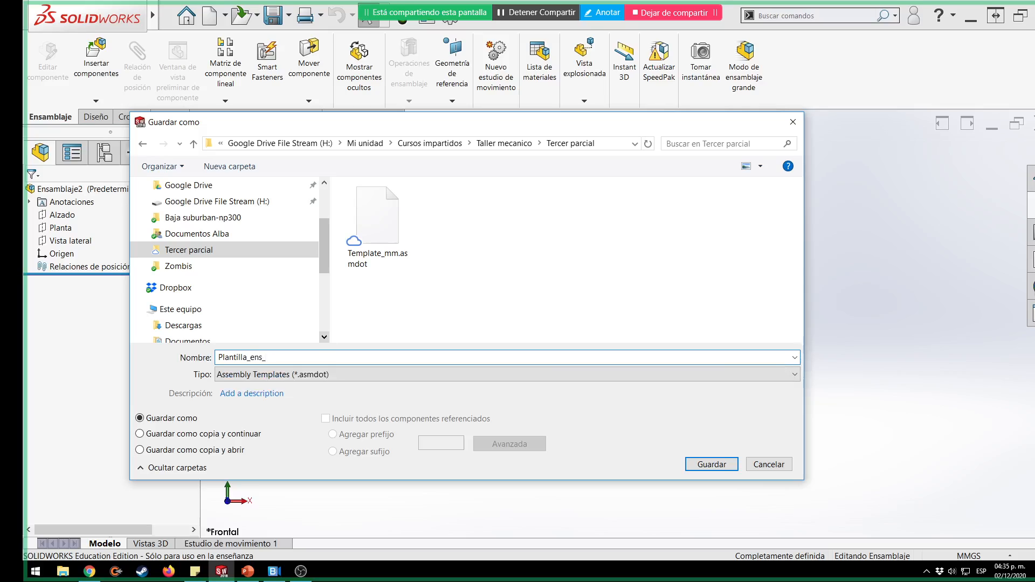
pyautogui.write('_mm')
pyautogui.click(711, 464)
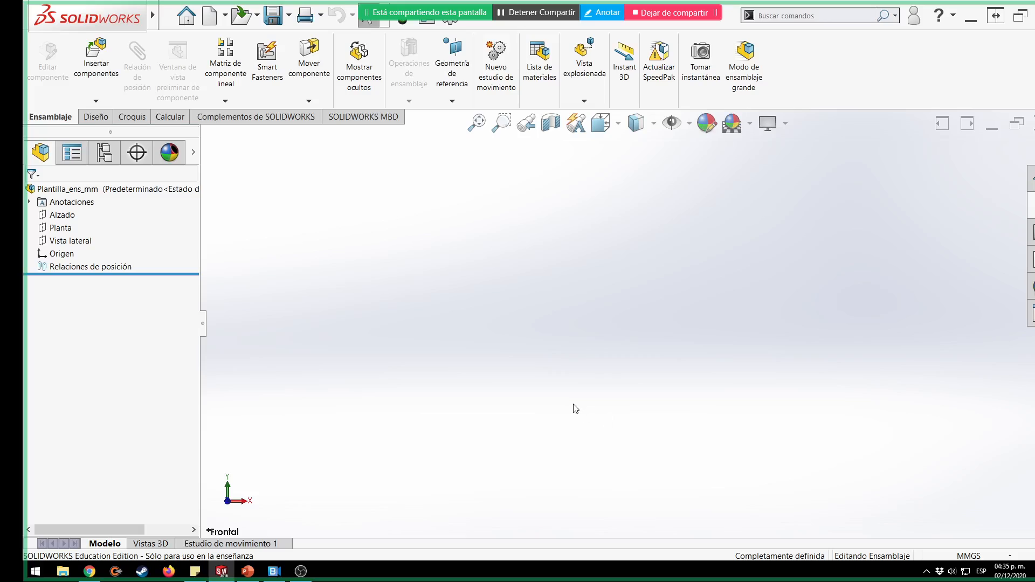
# Check the Tercer parcial templates for Plantilla_ens_mm in the advanced new document choices, without creating a document.
pyautogui.hotkey('ctrl', 'n')
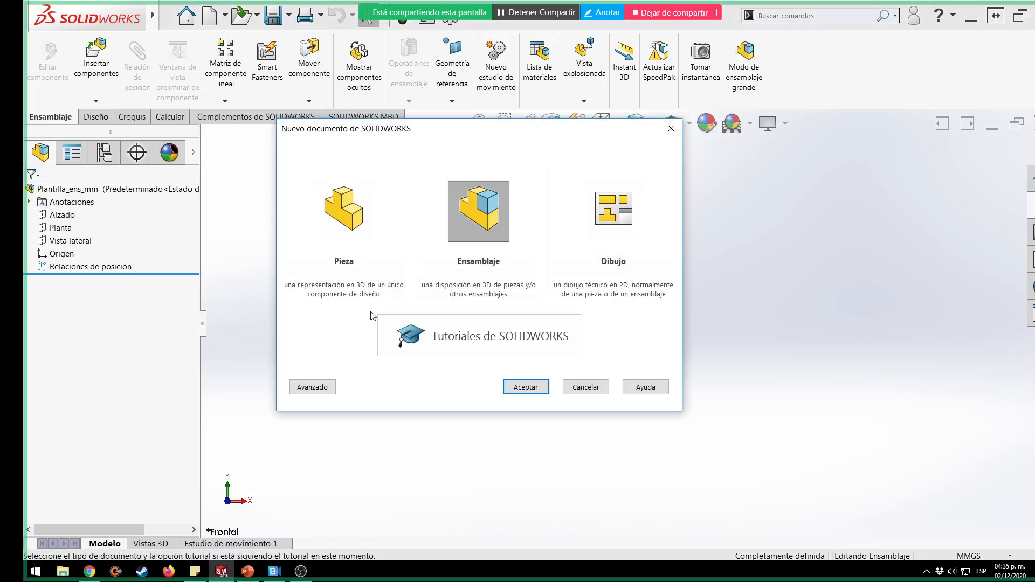
pyautogui.click(316, 387)
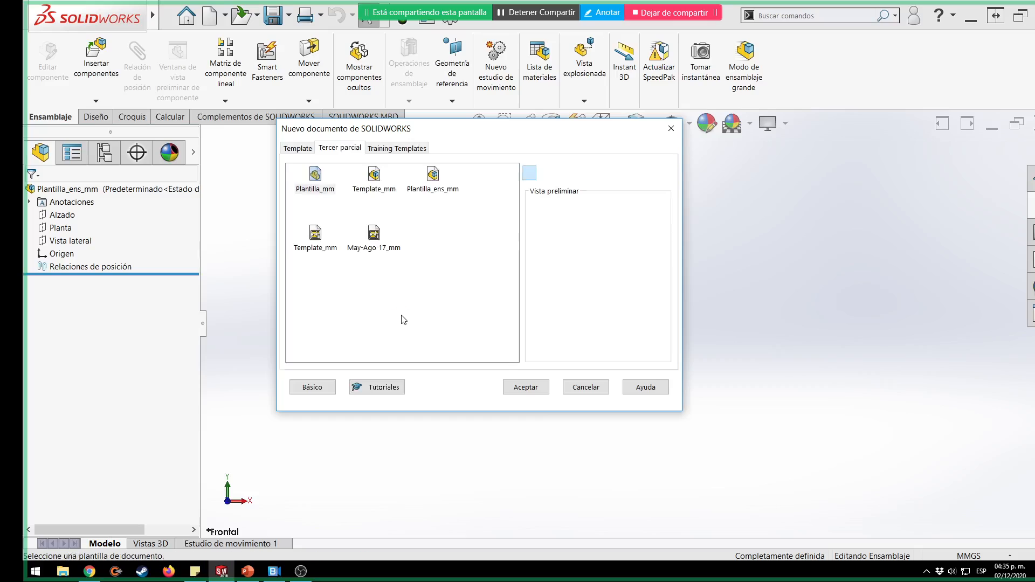
pyautogui.click(438, 191)
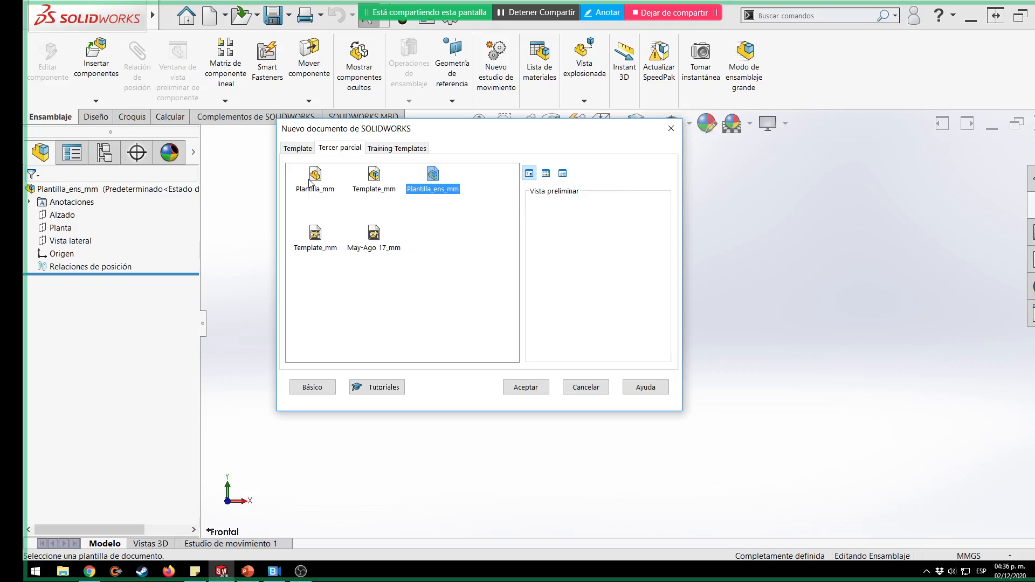
pyautogui.click(597, 392)
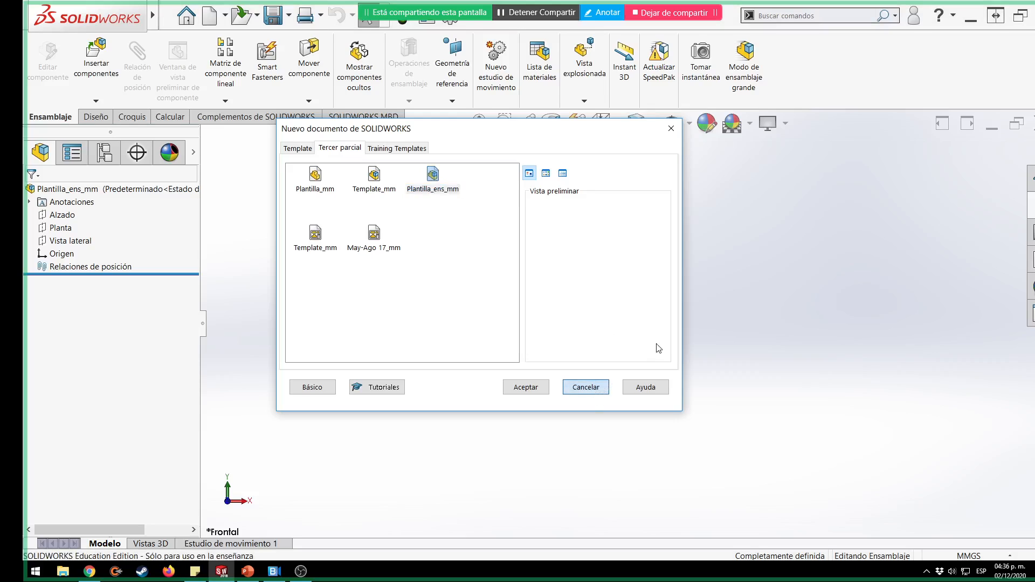
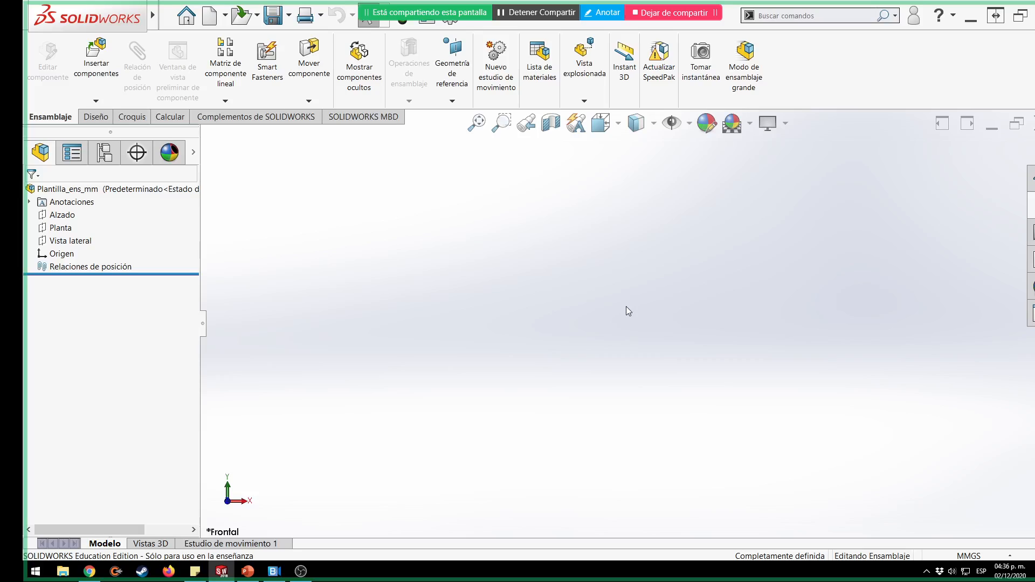
# Create a new drawing (Dibujo) from the basic new document choices.
pyautogui.moveTo(160, 11)
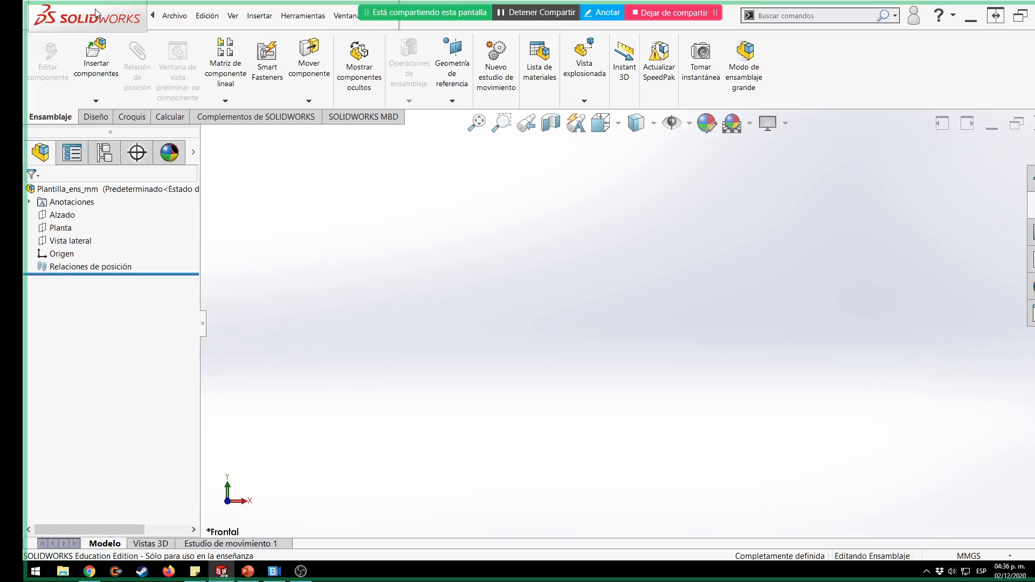
pyautogui.click(174, 15)
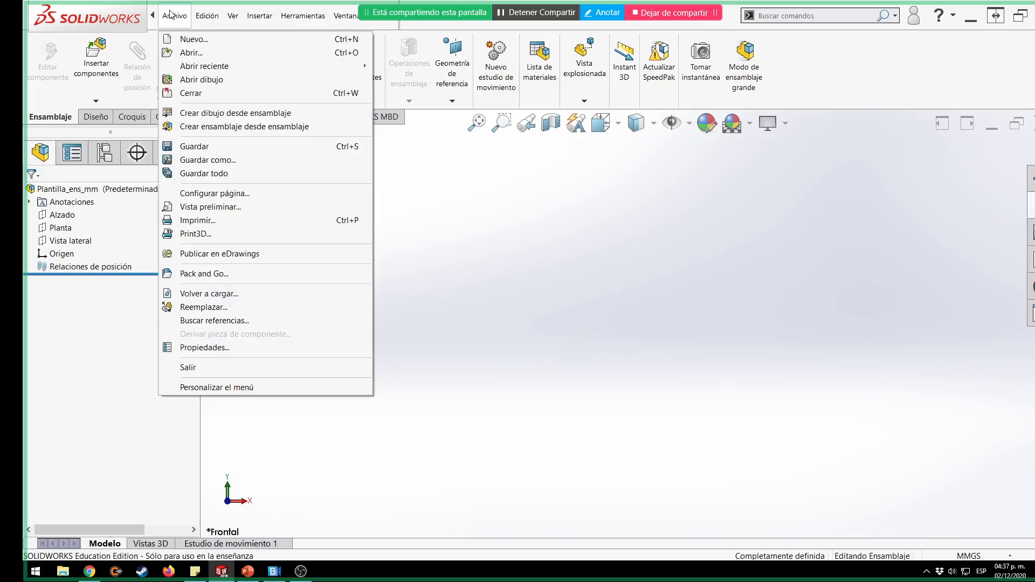
pyautogui.click(178, 39)
pyautogui.click(307, 387)
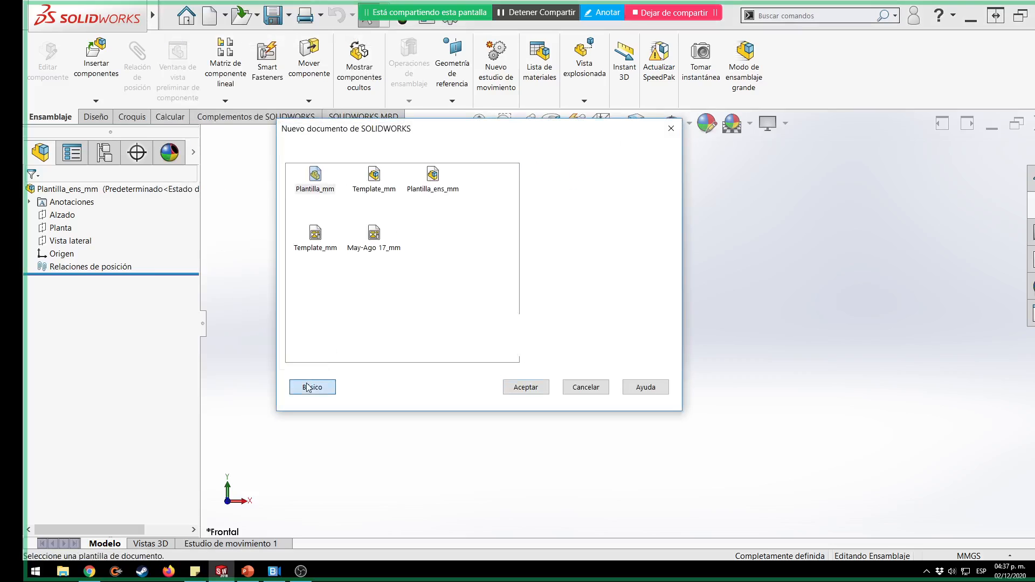
pyautogui.doubleClick(619, 209)
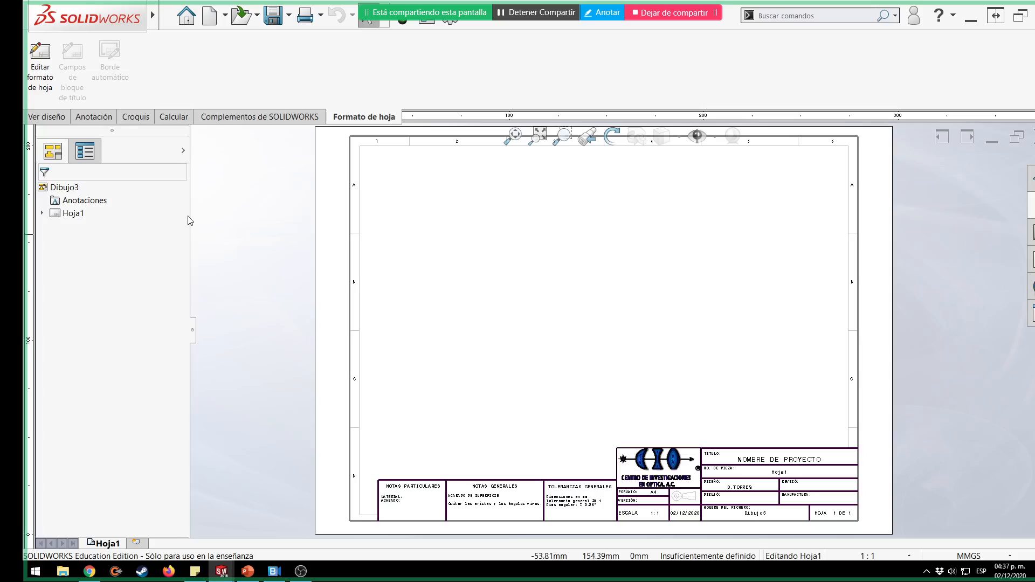
# Delete the existing sheet format Formato de hoja1 from Hoja1 in the drawing.
pyautogui.click(42, 213)
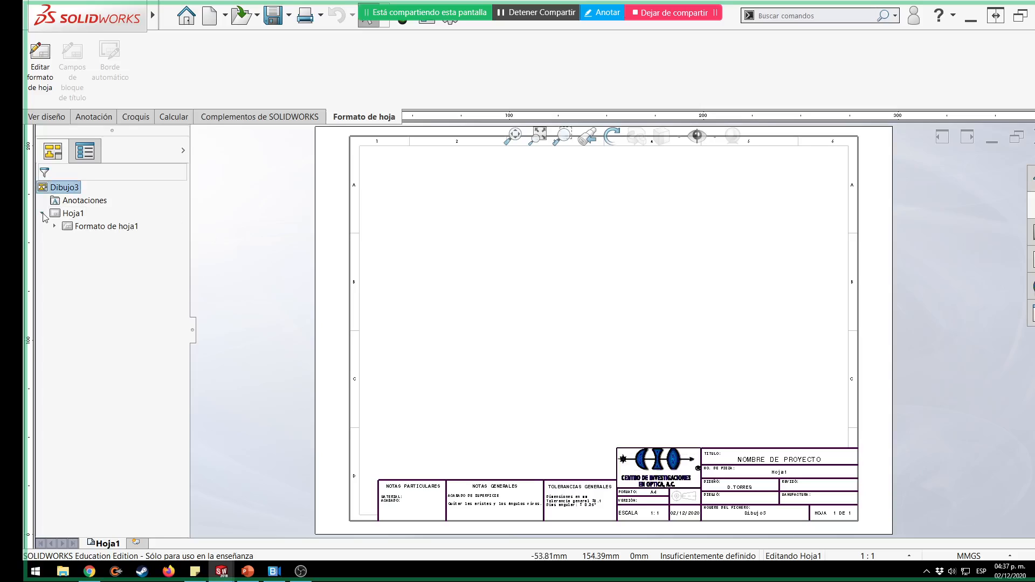
pyautogui.rightClick(89, 227)
pyautogui.click(138, 302)
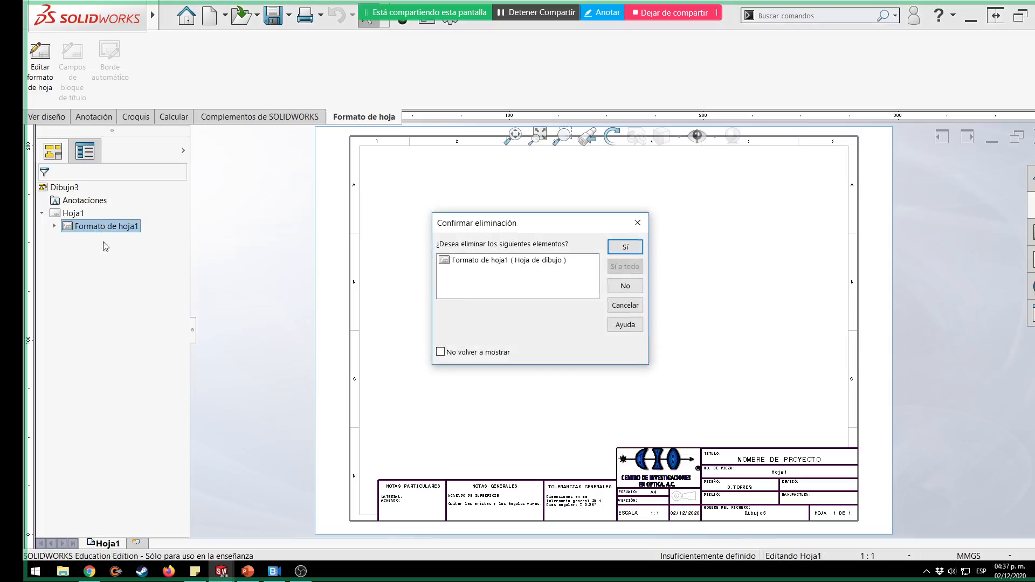
pyautogui.click(622, 250)
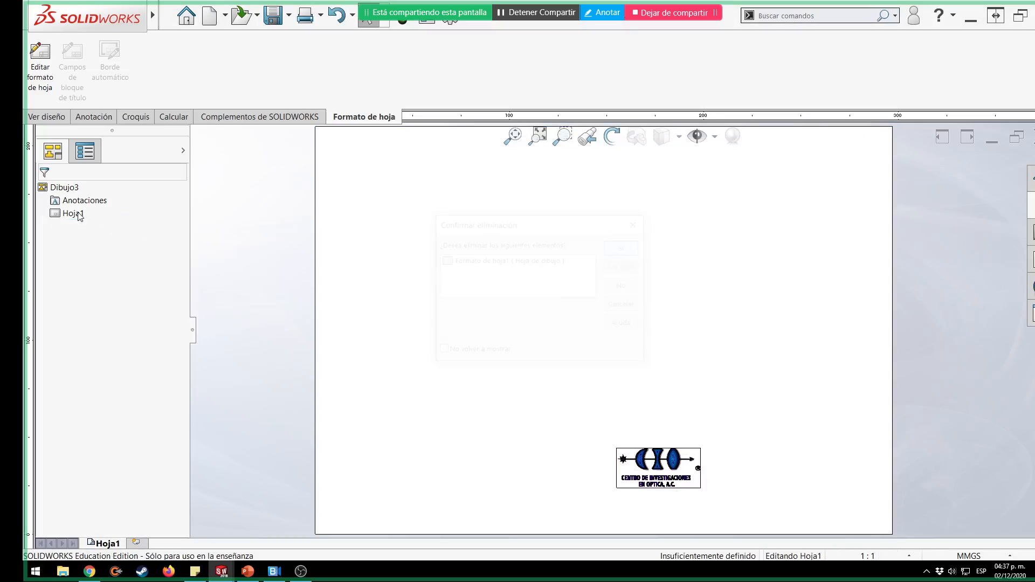
# Delete the logo image from the sheet format of Hoja1 and return to editing the sheet.
pyautogui.click(40, 64)
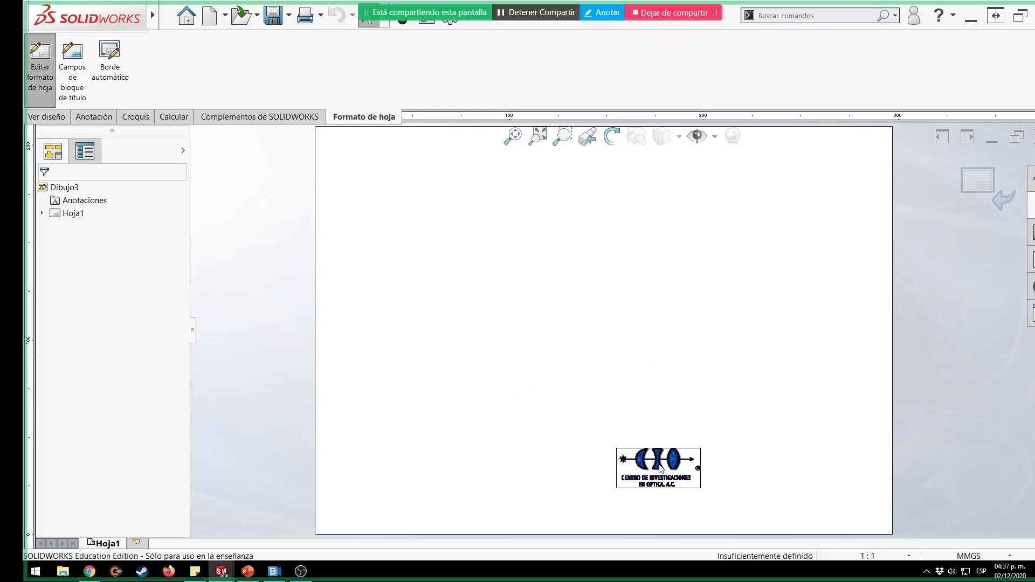
pyautogui.click(1003, 199)
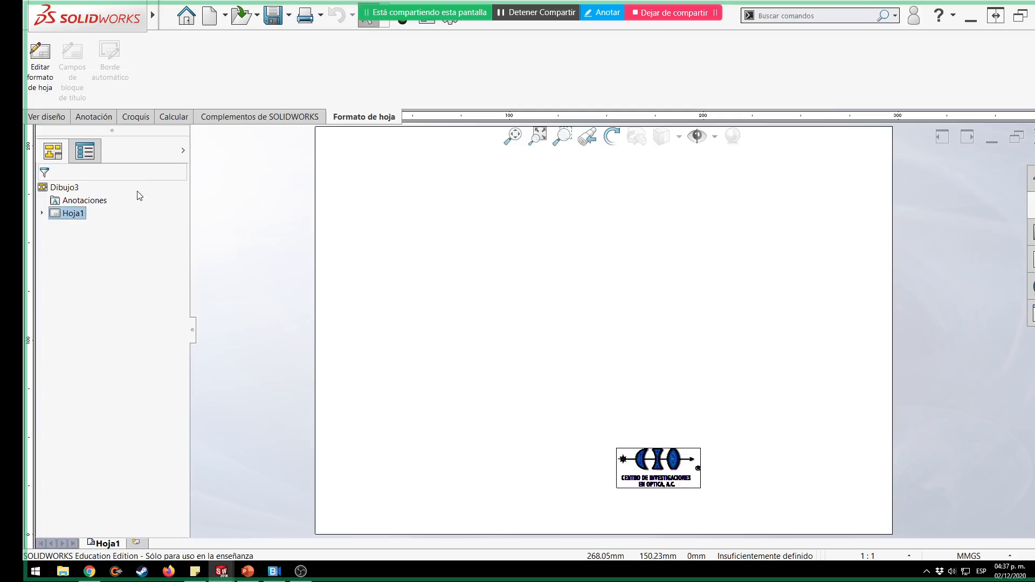
pyautogui.rightClick(65, 218)
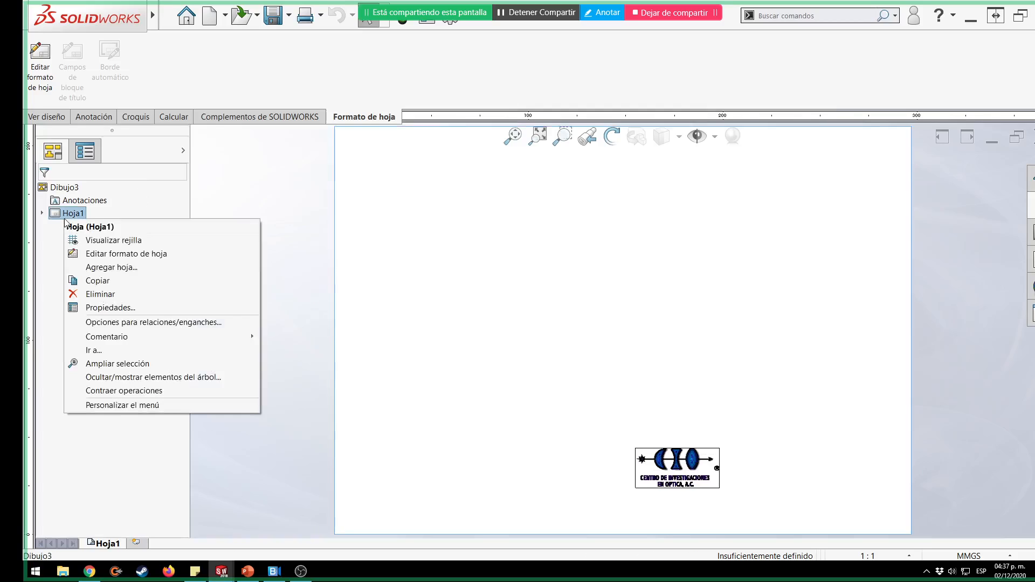
pyautogui.click(178, 254)
pyautogui.click(689, 462)
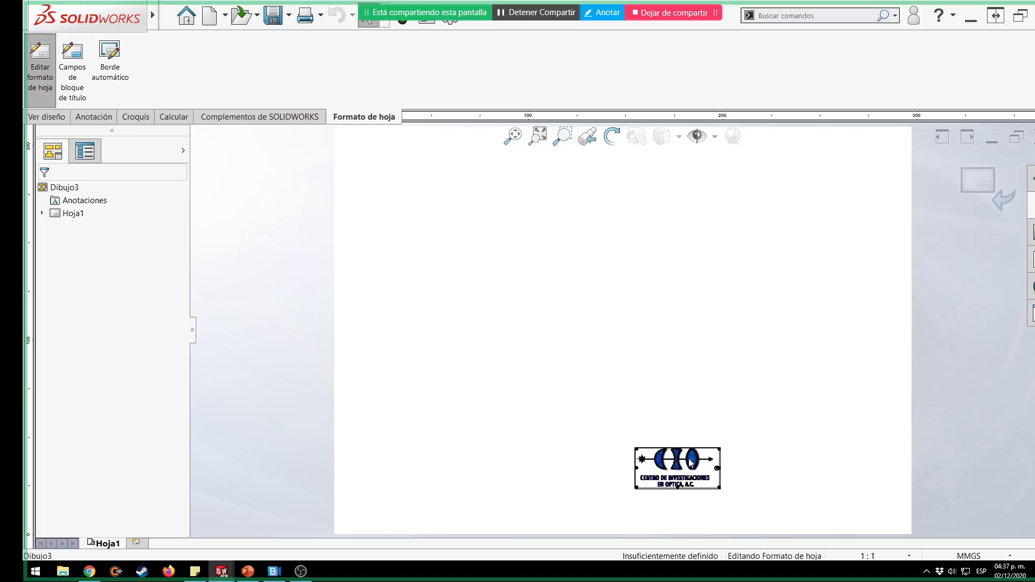
pyautogui.press('Delete')
pyautogui.press('Return')
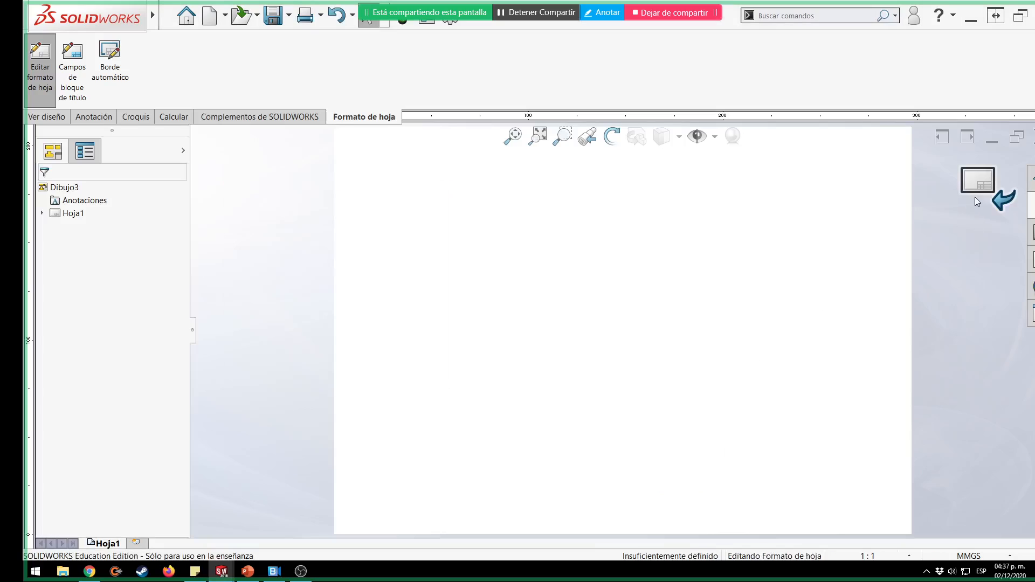
pyautogui.click(975, 190)
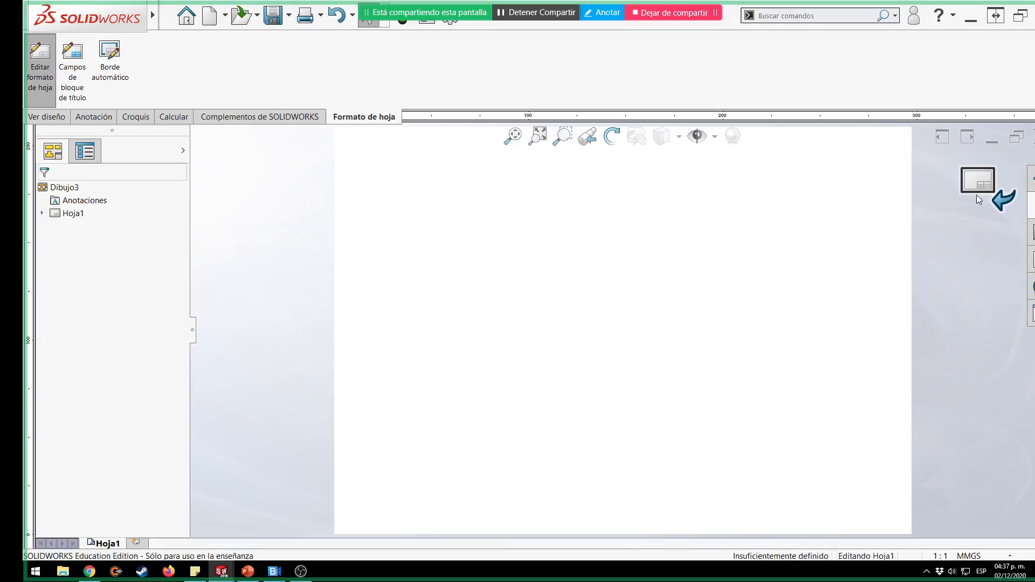
# Open the properties of Hoja1 and look through the list of standard sheet sizes.
pyautogui.rightClick(72, 216)
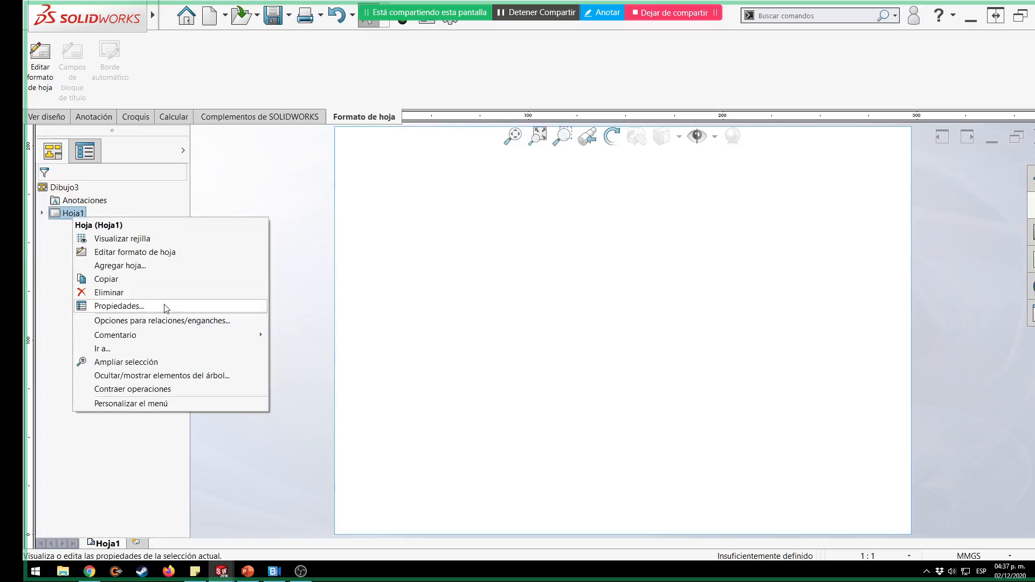
pyautogui.click(119, 305)
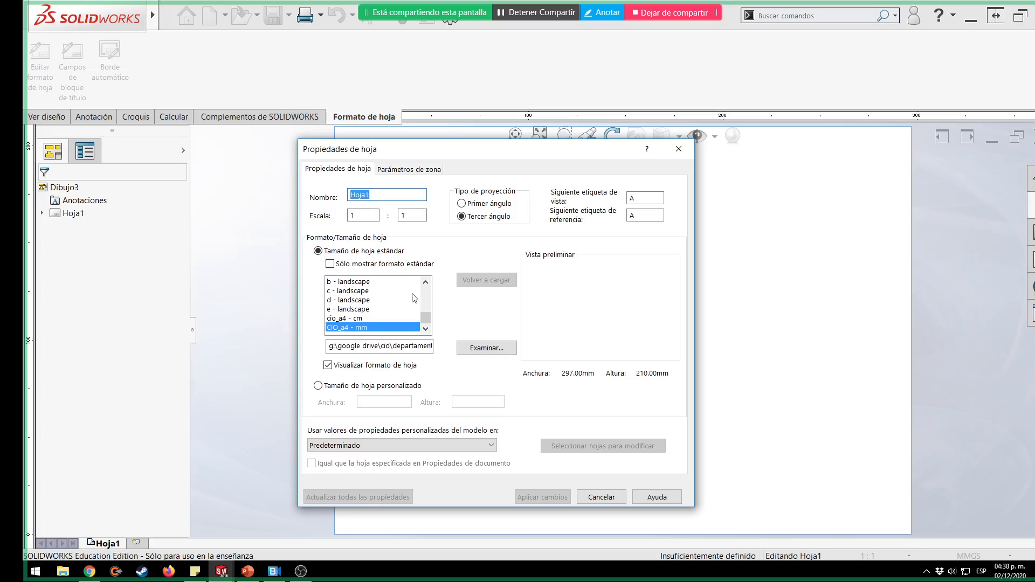
pyautogui.click(425, 282)
pyautogui.click(426, 282)
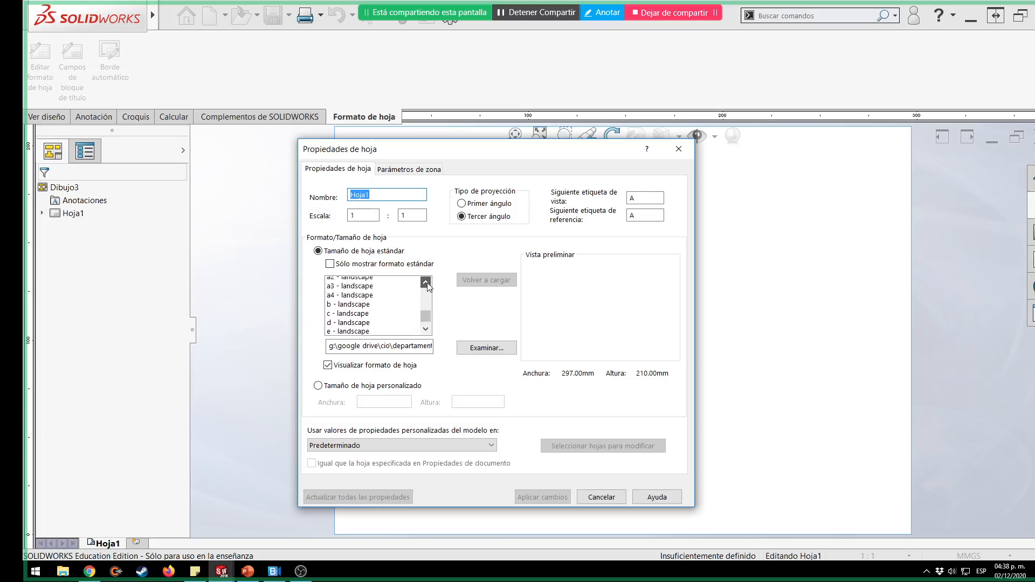
pyautogui.click(426, 282)
pyautogui.click(426, 283)
pyautogui.click(426, 283)
pyautogui.click(426, 283)
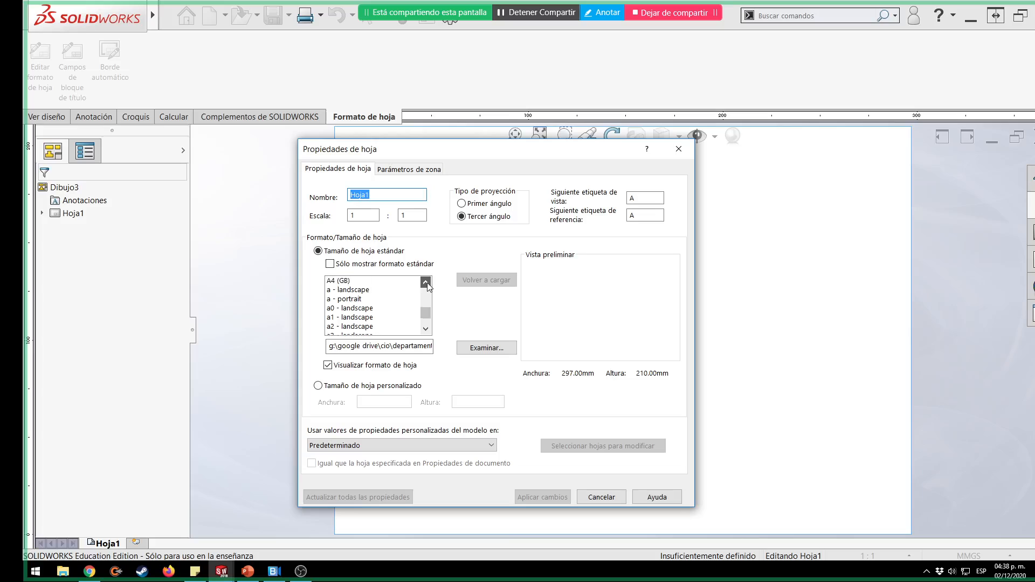
pyautogui.click(426, 283)
pyautogui.click(426, 282)
pyautogui.click(425, 283)
pyautogui.click(426, 283)
pyautogui.click(425, 282)
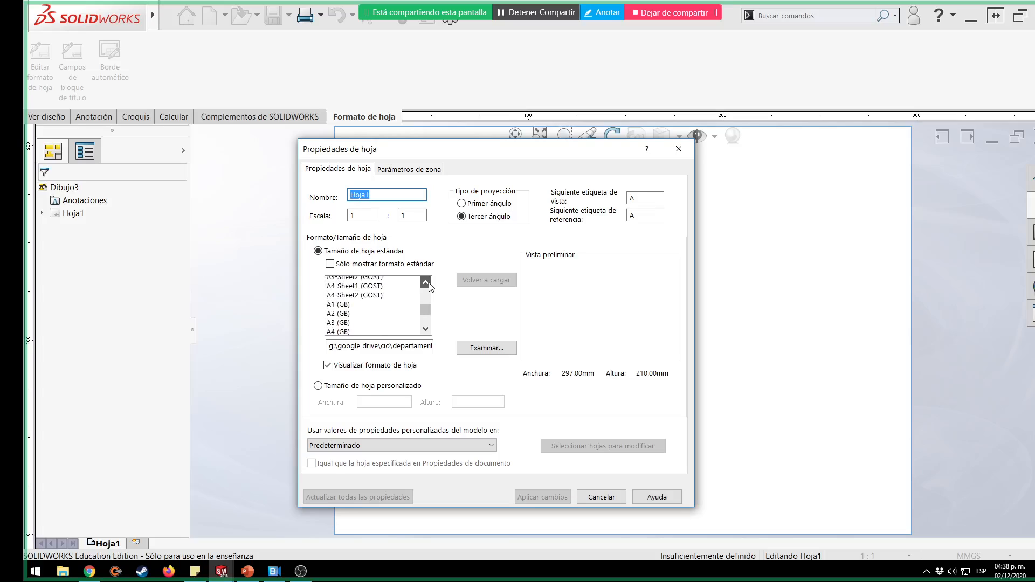
pyautogui.click(426, 282)
pyautogui.click(426, 283)
pyautogui.click(425, 282)
pyautogui.click(426, 283)
pyautogui.click(426, 282)
pyautogui.click(426, 283)
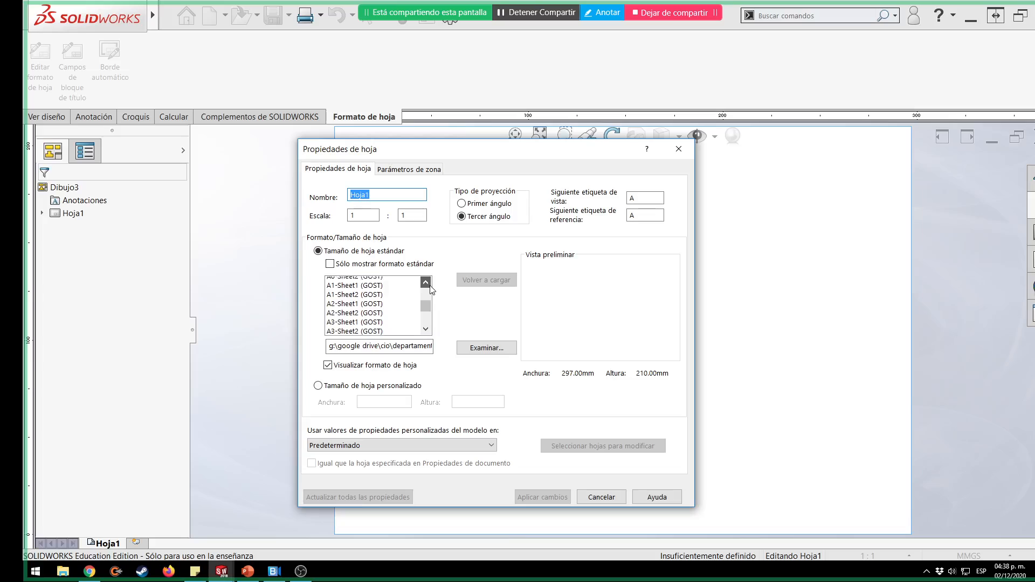
pyautogui.click(425, 283)
pyautogui.click(426, 283)
pyautogui.click(429, 288)
pyautogui.click(430, 287)
pyautogui.click(430, 287)
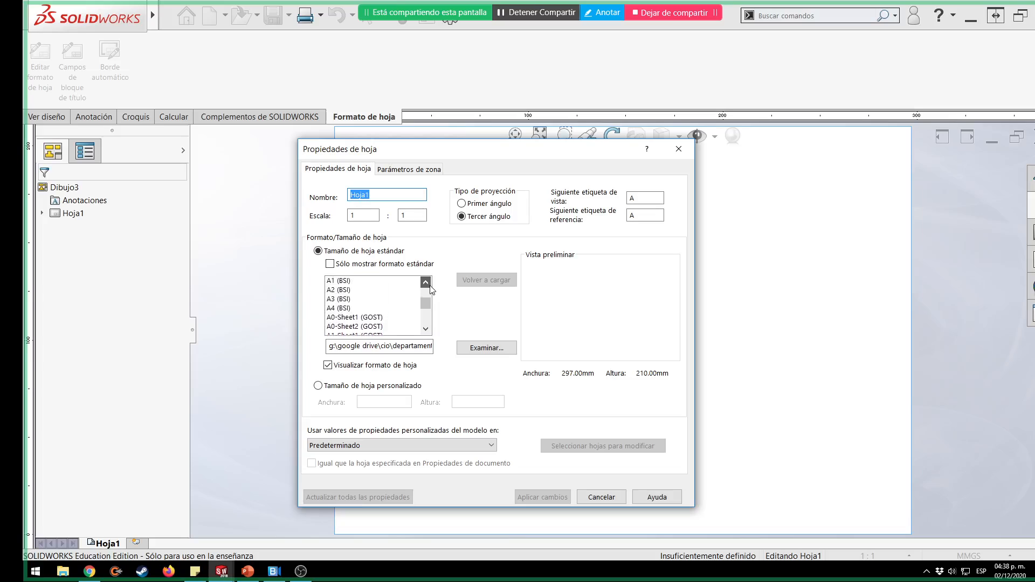
pyautogui.click(429, 287)
pyautogui.click(429, 287)
pyautogui.click(429, 287)
pyautogui.click(429, 286)
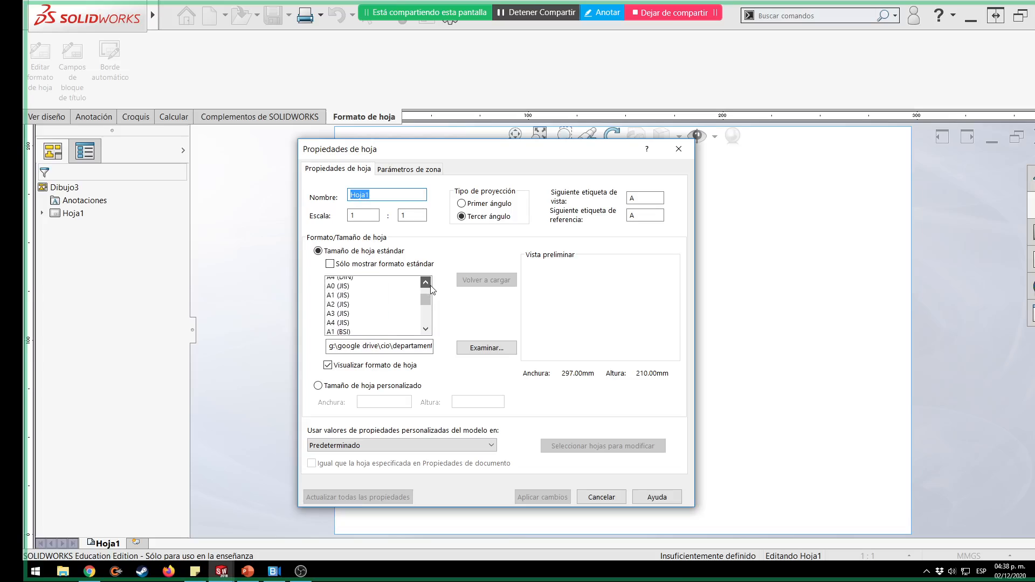
pyautogui.click(426, 282)
pyautogui.click(426, 283)
pyautogui.click(427, 283)
pyautogui.click(426, 282)
pyautogui.click(426, 282)
pyautogui.click(426, 282)
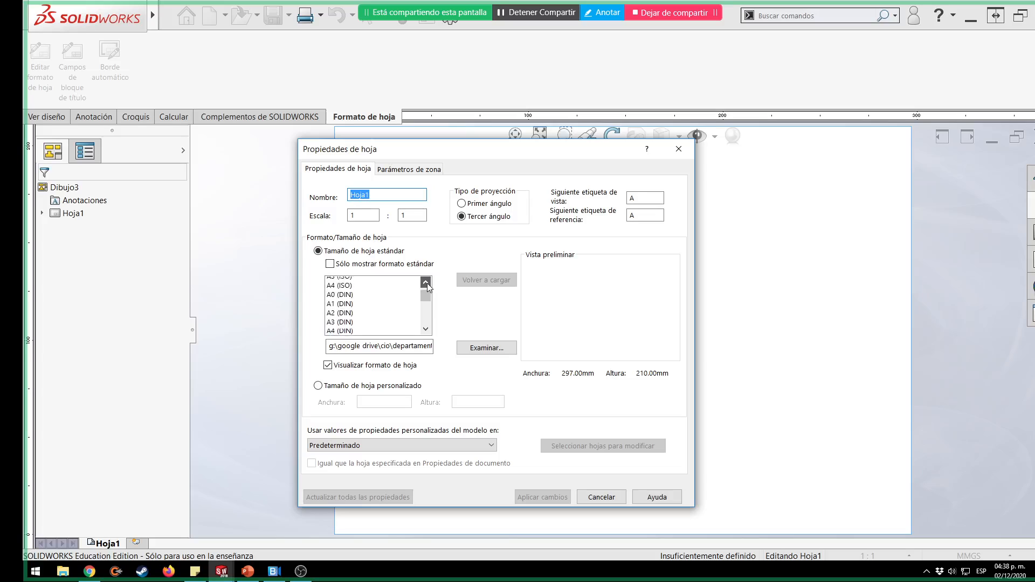
pyautogui.click(426, 282)
pyautogui.click(426, 282)
pyautogui.click(426, 283)
pyautogui.click(426, 282)
pyautogui.click(426, 282)
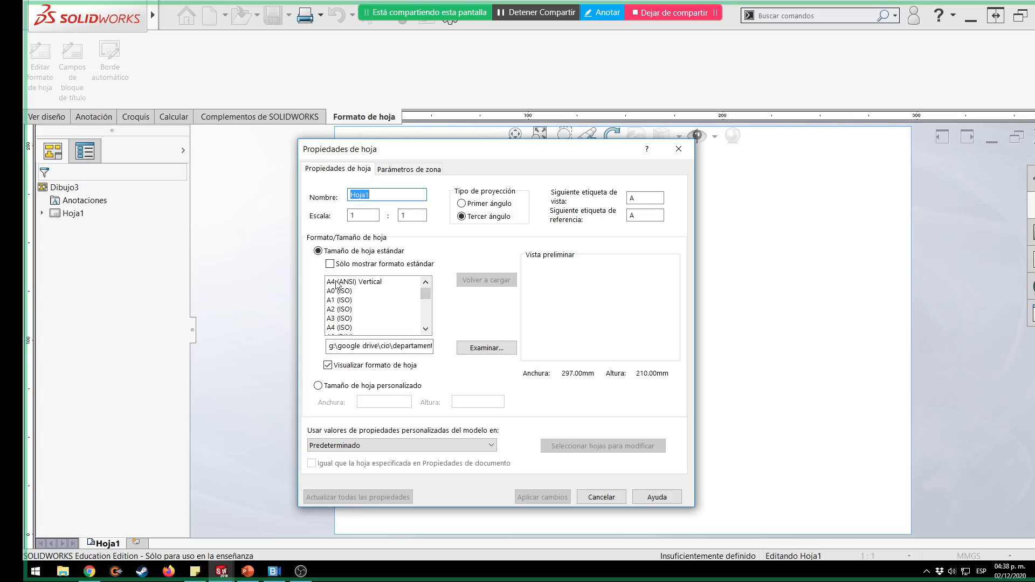
# Preview the A4 (ANSI) Vertical, A0 (ISO) and A1 (ISO) standard sheet formats.
pyautogui.click(372, 284)
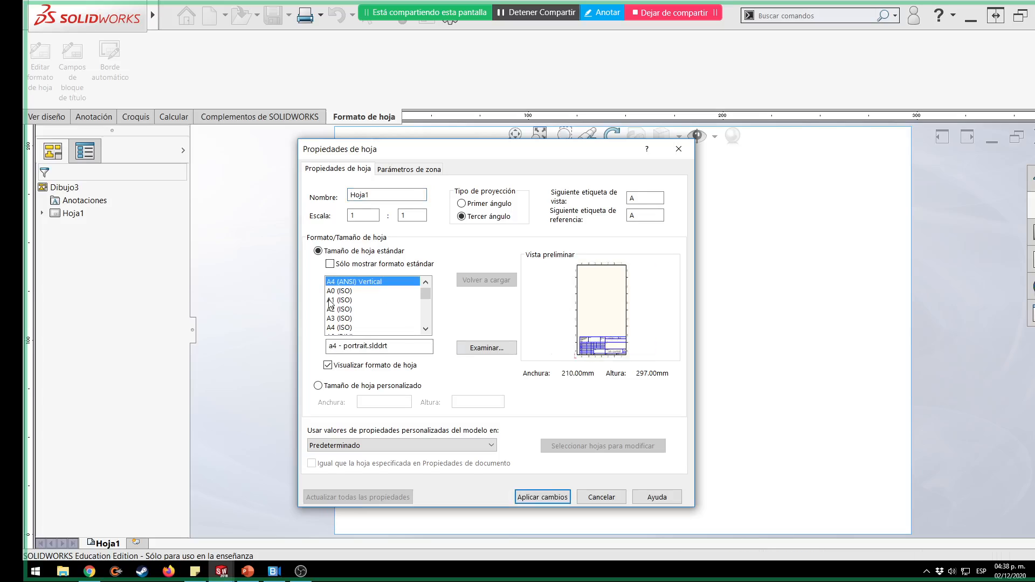
pyautogui.click(348, 292)
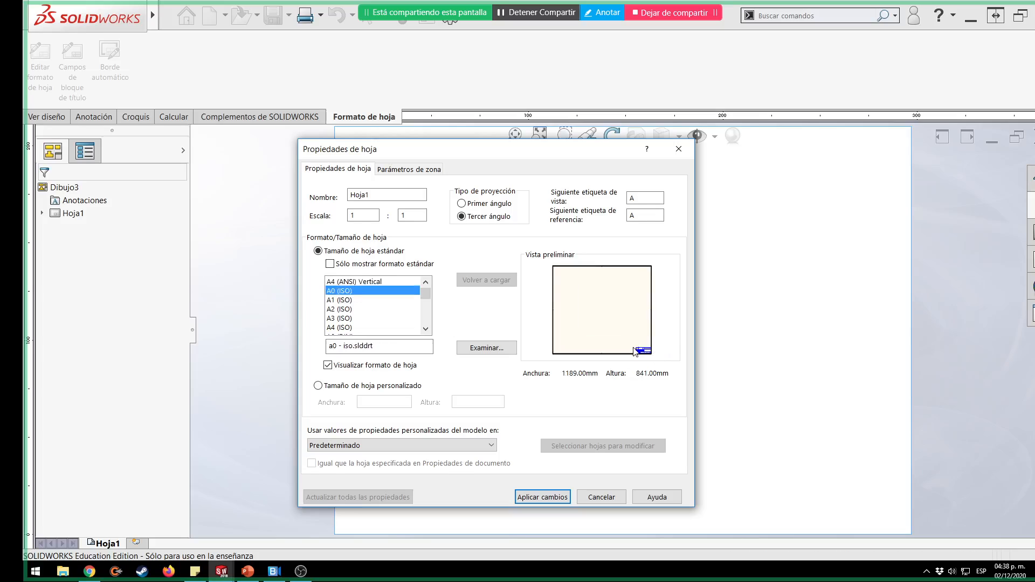
pyautogui.click(353, 300)
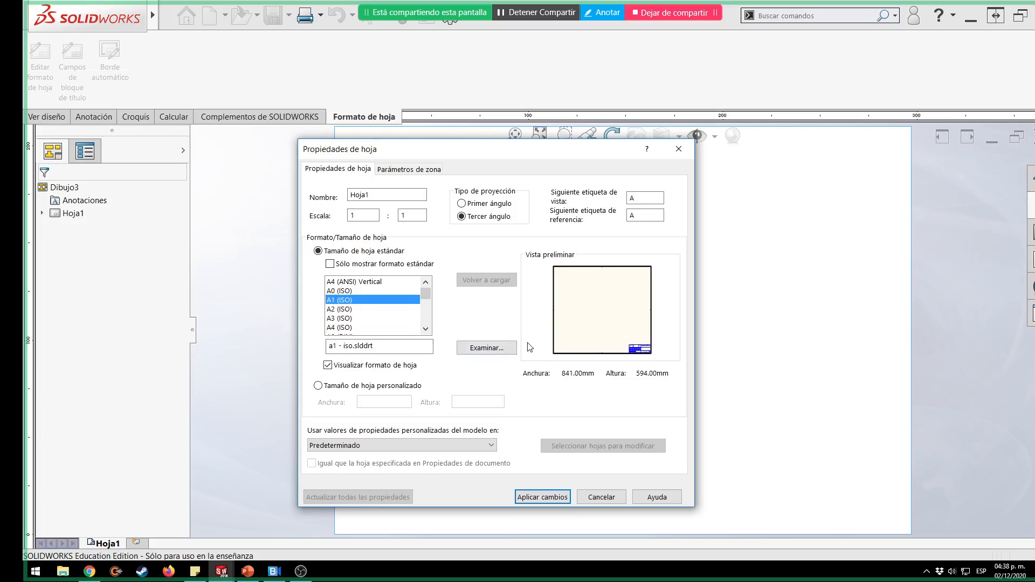
# Set Hoja1 to a custom sheet size 11" wide and 8.5" high and apply the changes.
pyautogui.click(331, 389)
pyautogui.click(319, 386)
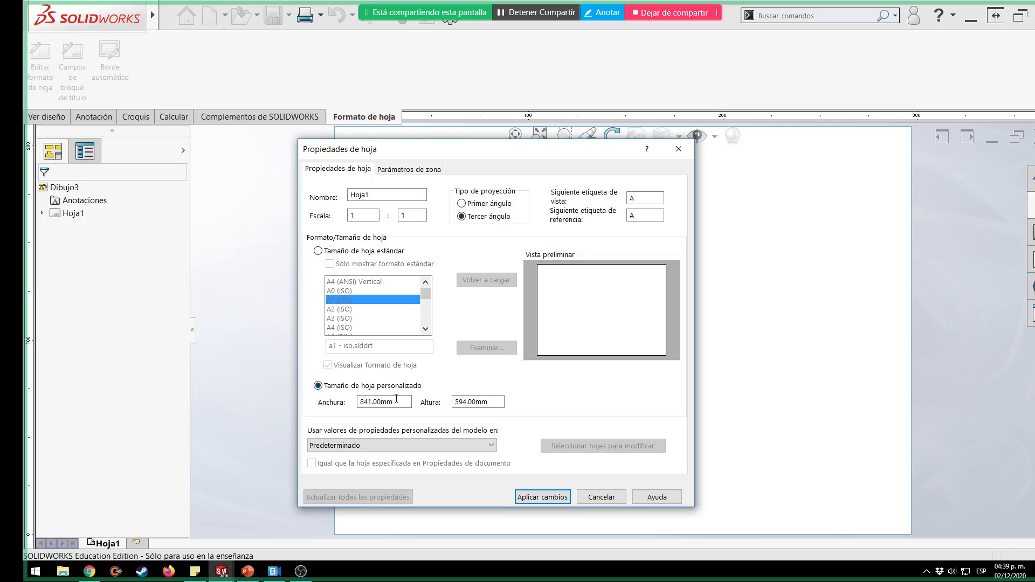
pyautogui.moveTo(400, 403); pyautogui.dragTo(296, 393)
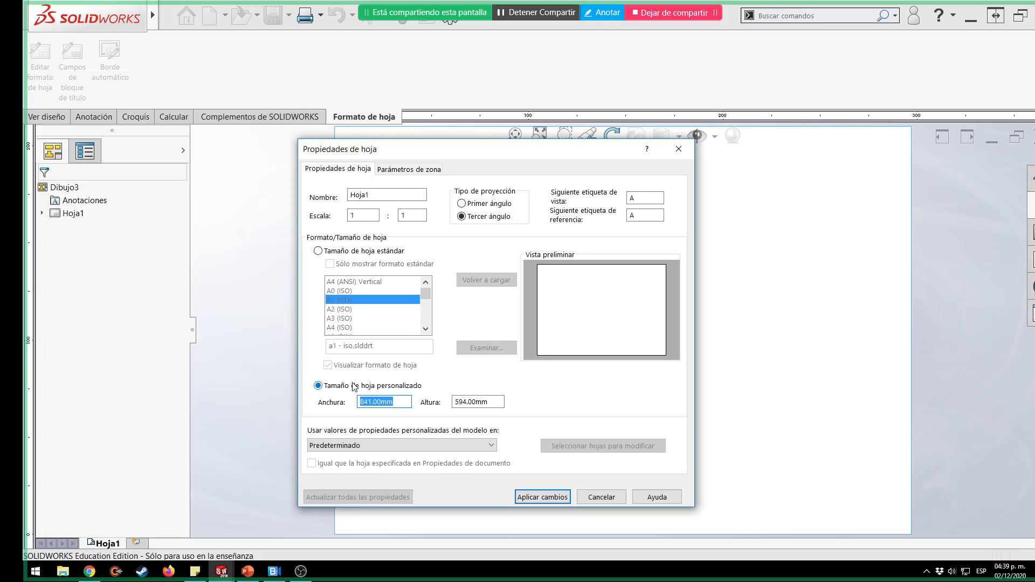
pyautogui.write('11')
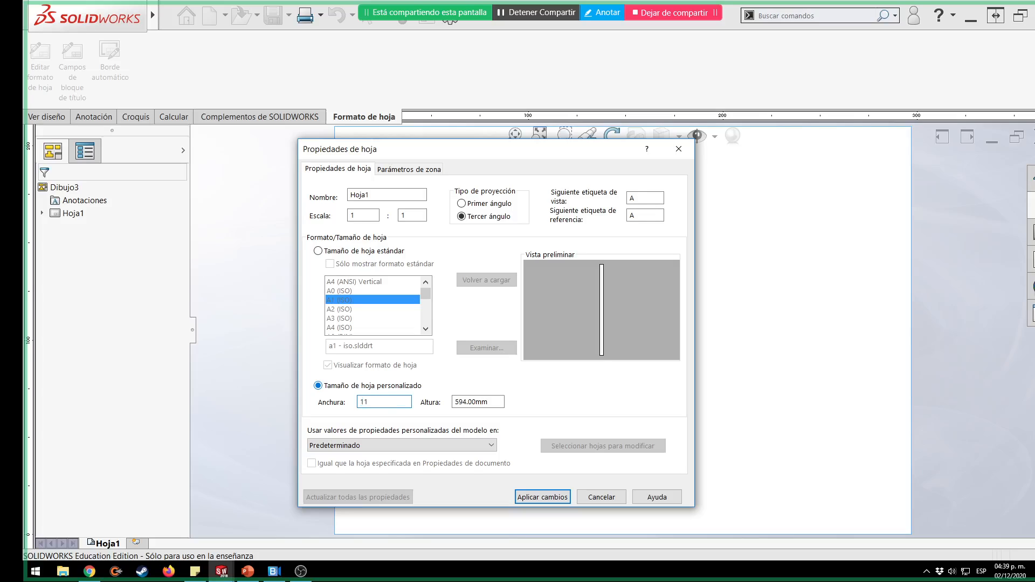
pyautogui.write('"')
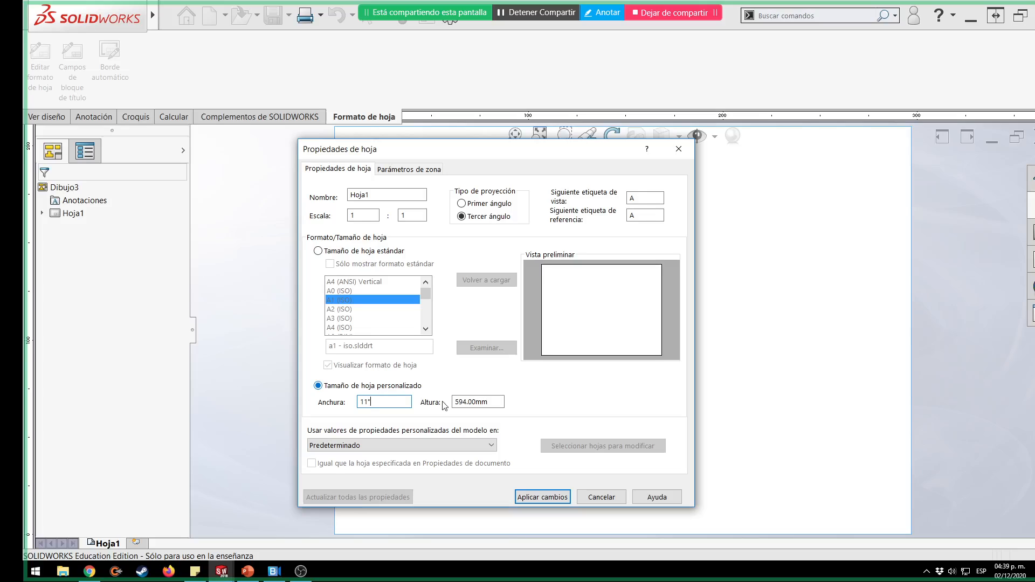
pyautogui.press('Tab')
pyautogui.write('8.5"')
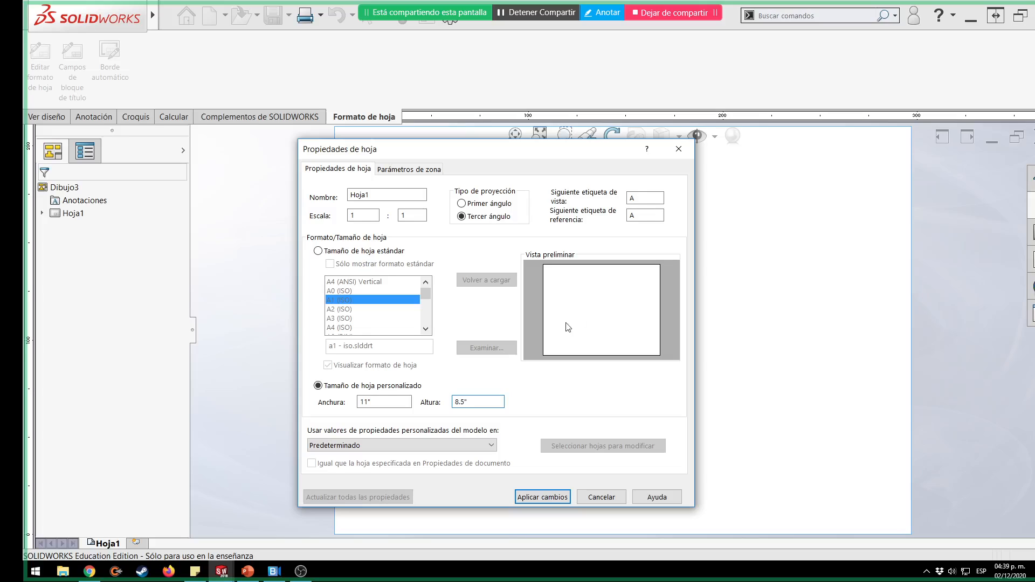
pyautogui.click(445, 446)
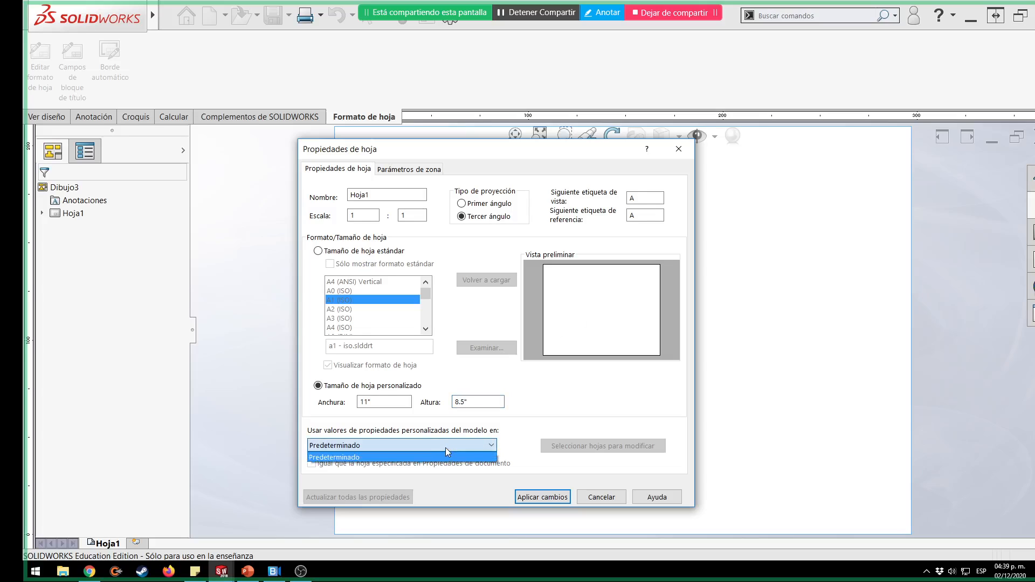
pyautogui.click(363, 445)
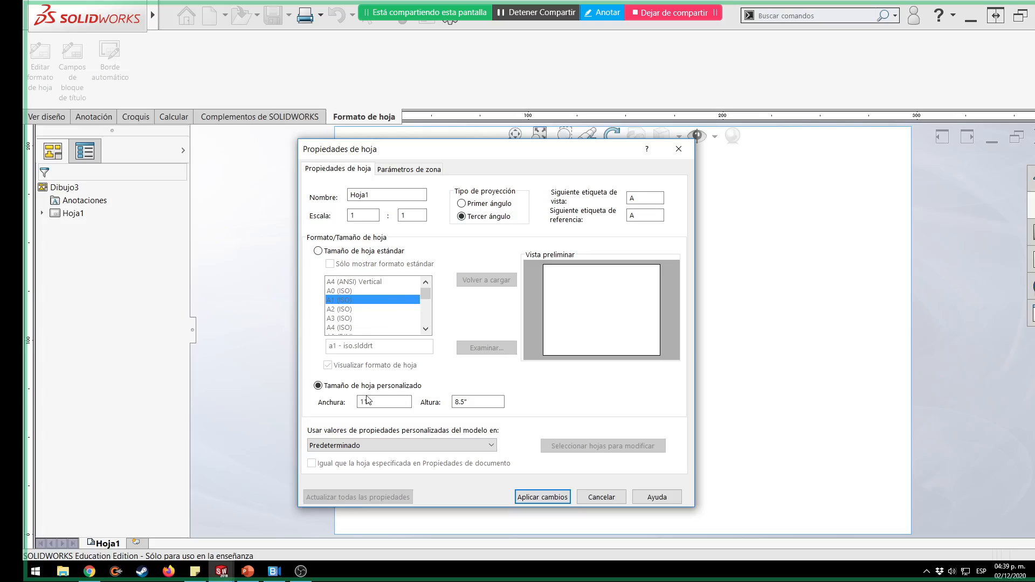
pyautogui.click(458, 403)
pyautogui.click(545, 496)
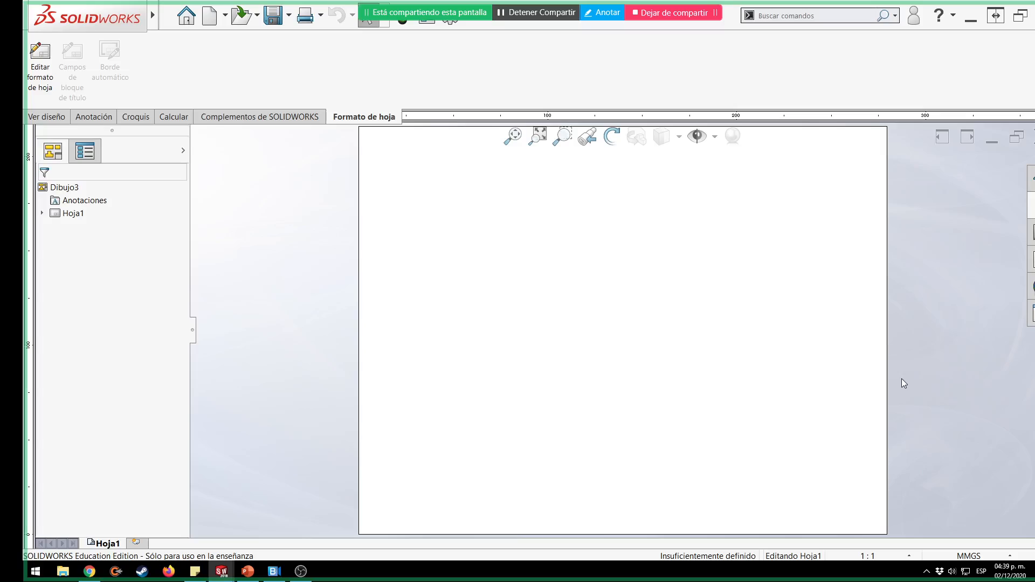
# Examine the sheet format entry under Hoja1 in the drawing tree.
pyautogui.click(50, 117)
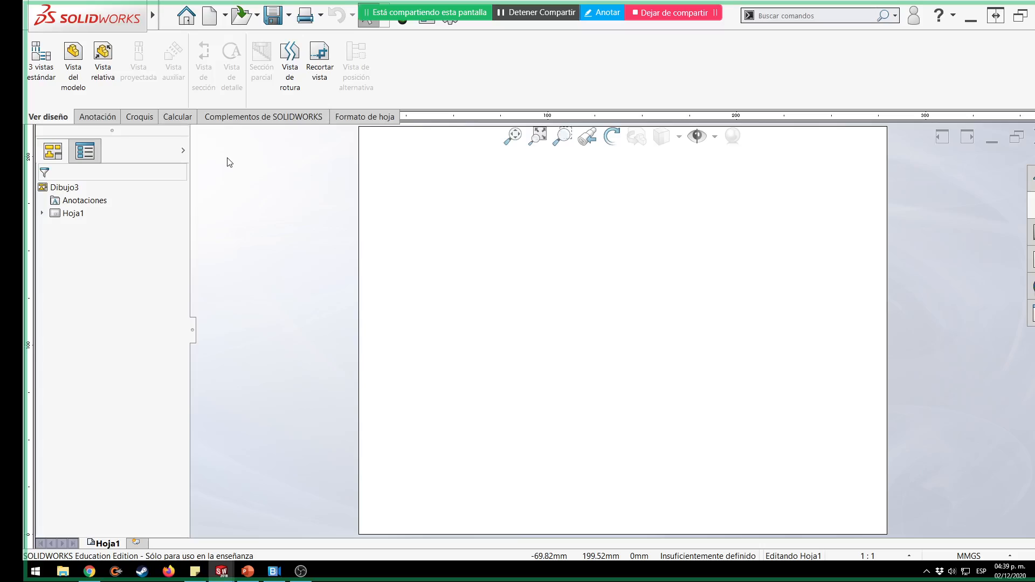
pyautogui.click(42, 214)
pyautogui.click(95, 228)
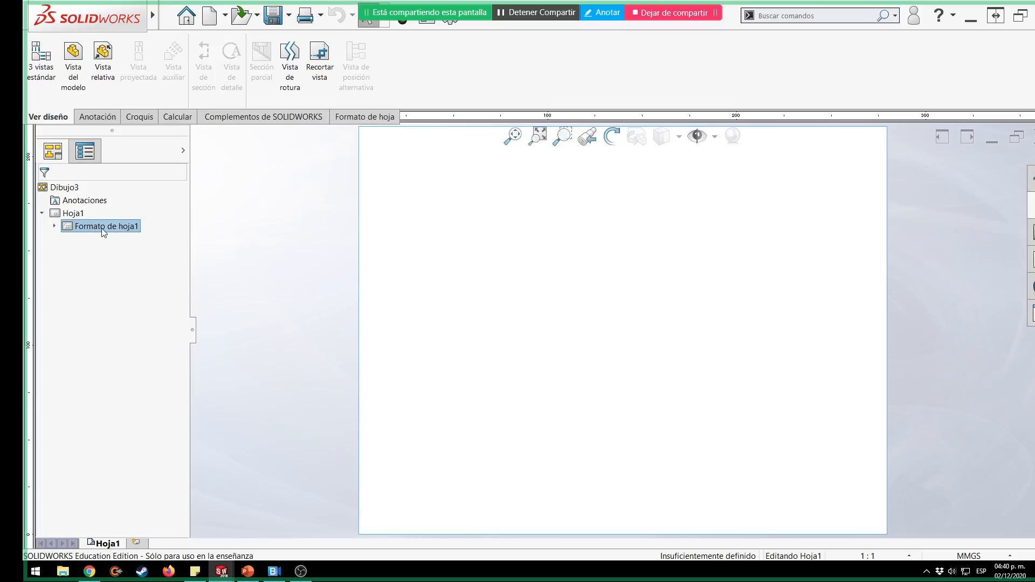
pyautogui.press('ctrl')
pyautogui.press('ctrl')
pyautogui.press('ctrl')
pyautogui.click(442, 289)
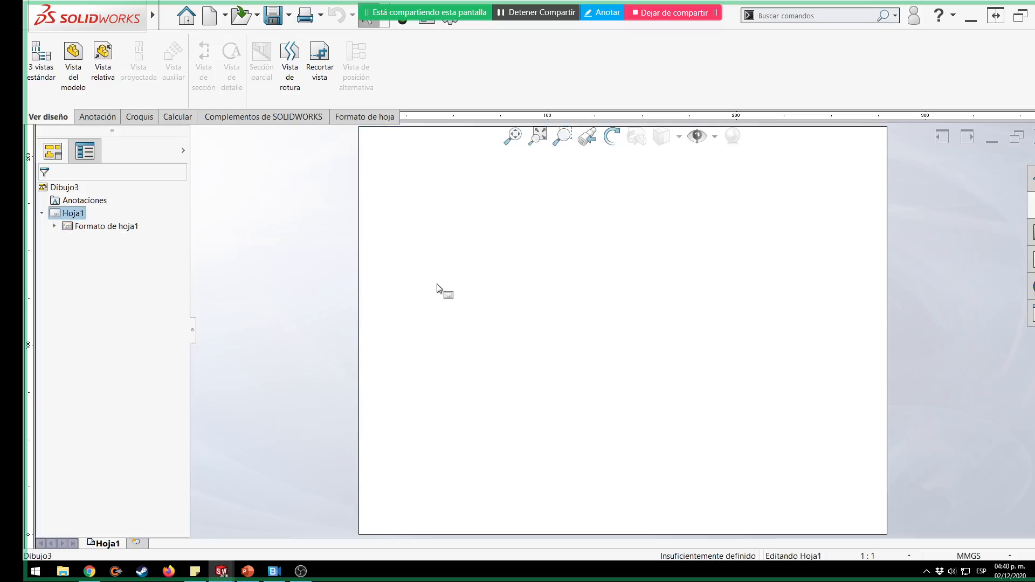
pyautogui.click(217, 211)
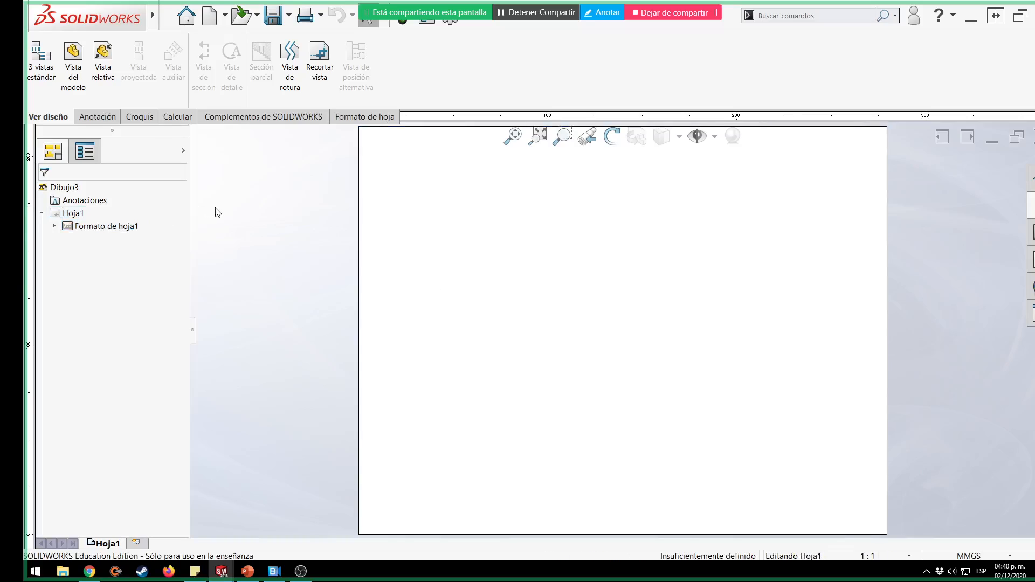
pyautogui.click(217, 212)
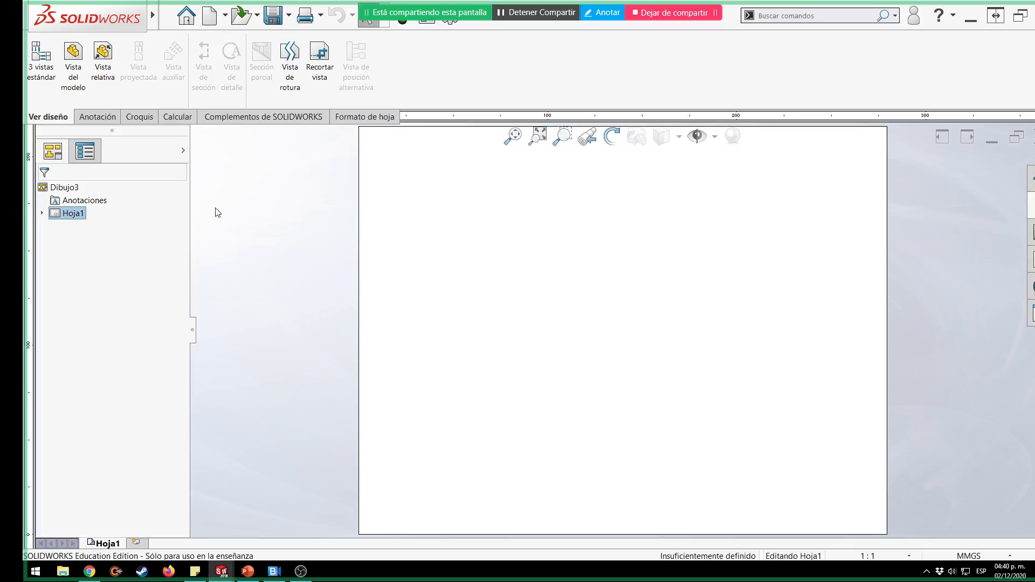
pyautogui.rightClick(76, 214)
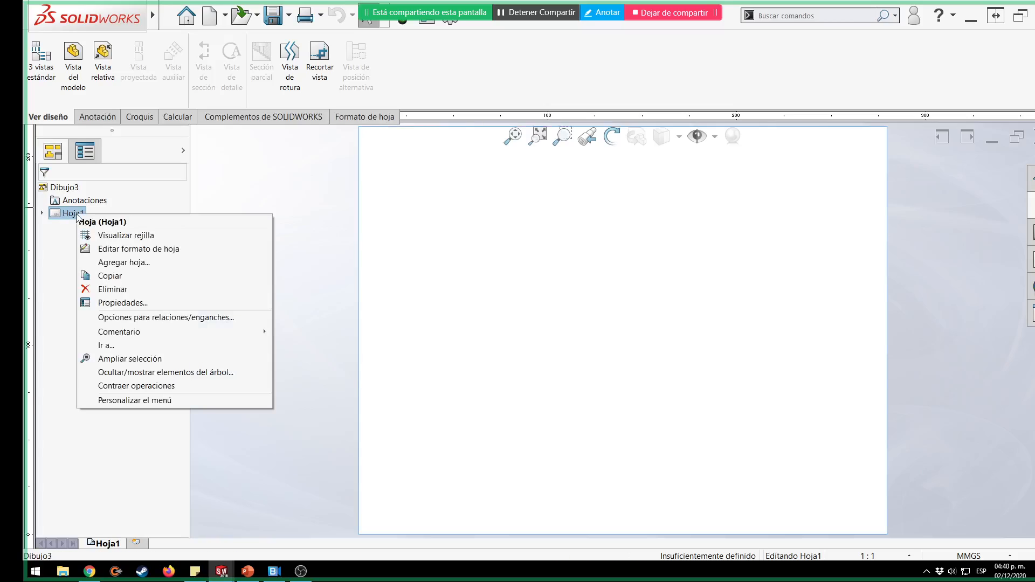
pyautogui.click(141, 250)
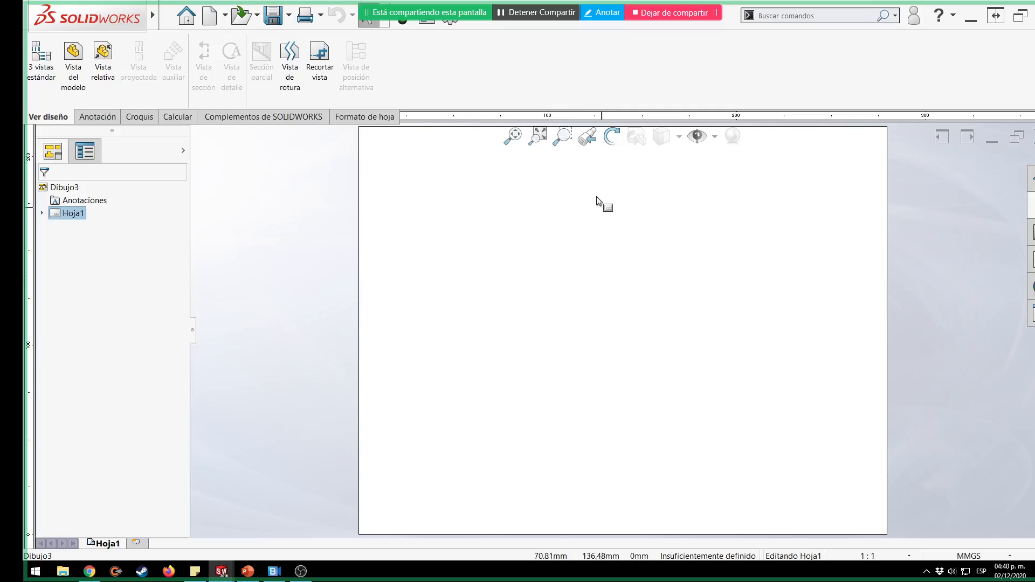
pyautogui.rightClick(534, 203)
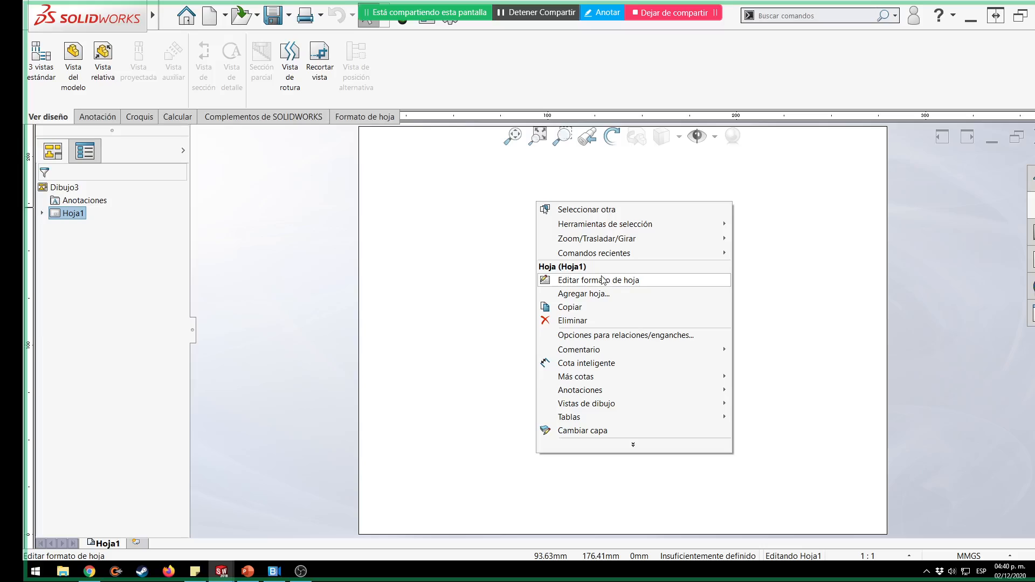
pyautogui.click(466, 261)
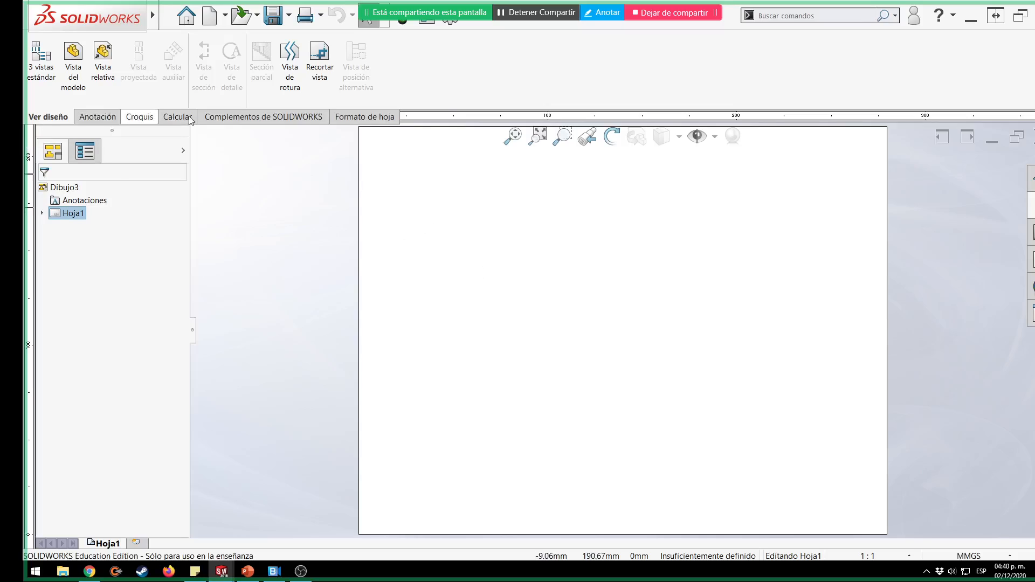
# Enter sheet format editing for Hoja1.
pyautogui.click(372, 116)
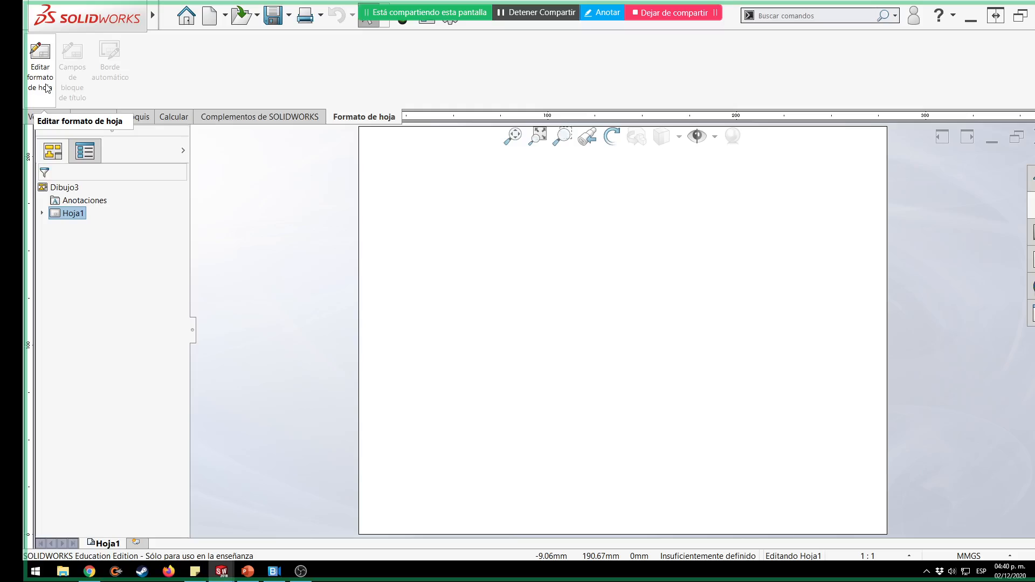
pyautogui.click(46, 88)
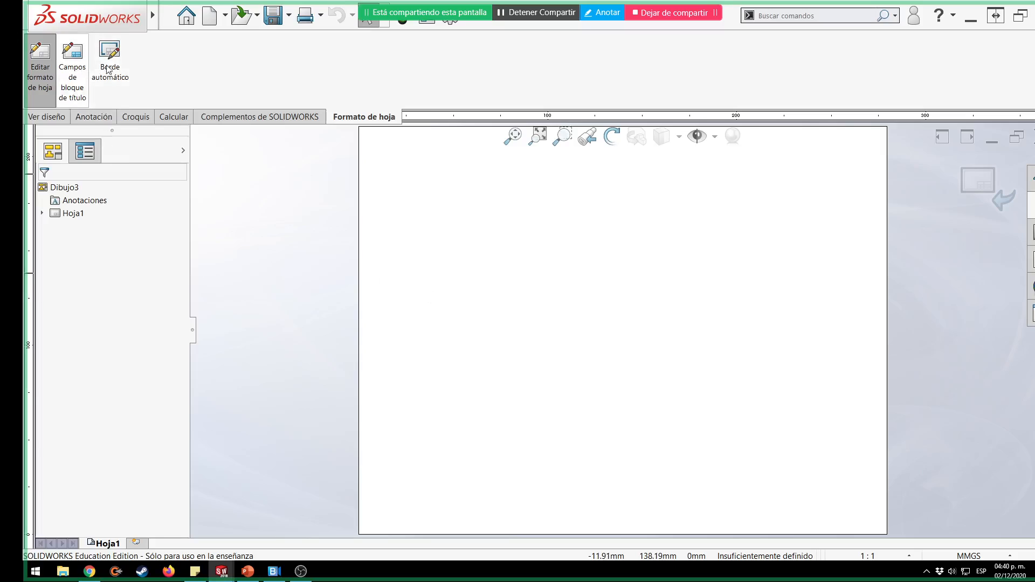
pyautogui.click(45, 81)
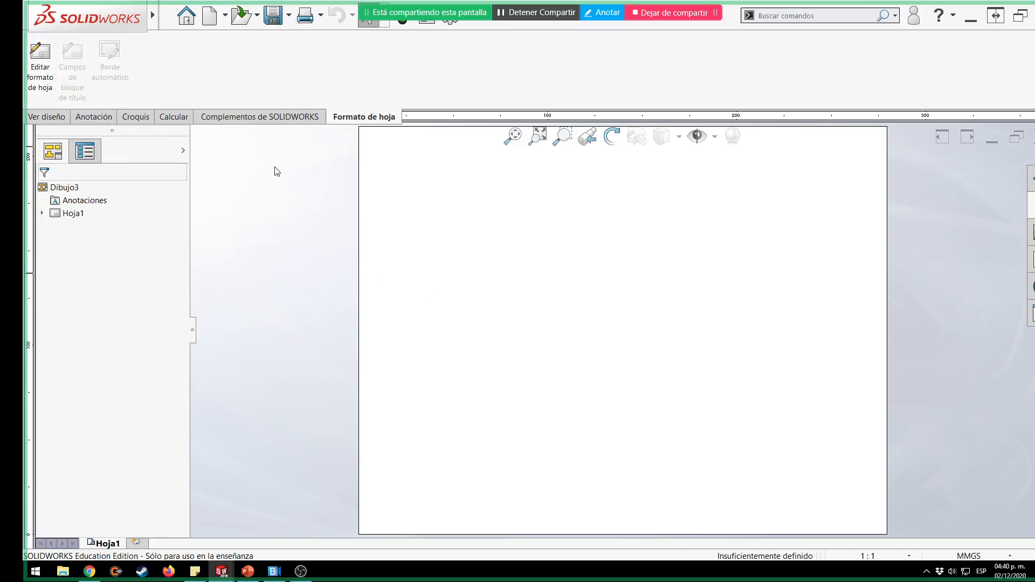
pyautogui.click(47, 74)
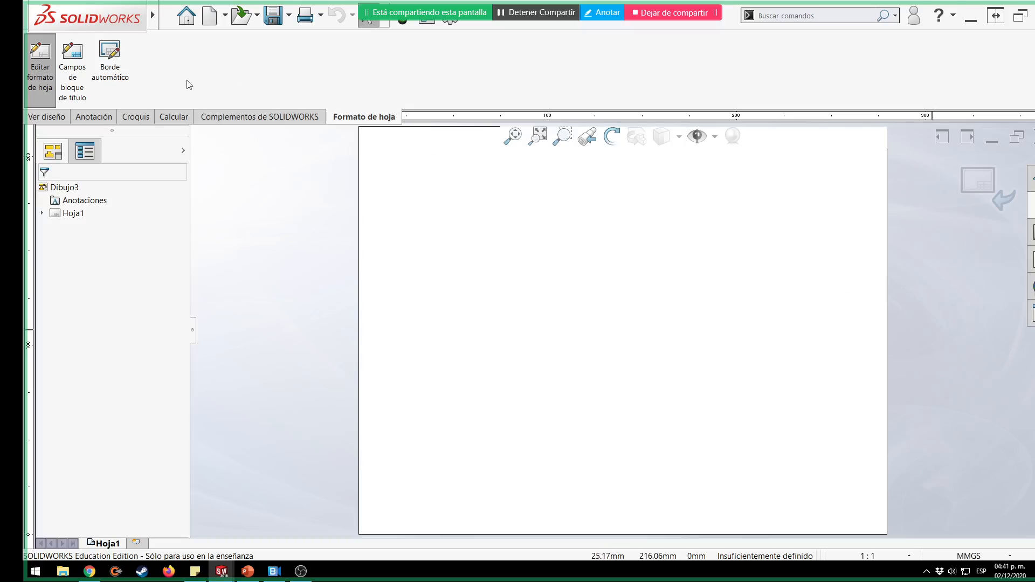
# Start an automatic border for the sheet format and set its uniform zones to 5 rows and 8 columns.
pyautogui.click(116, 80)
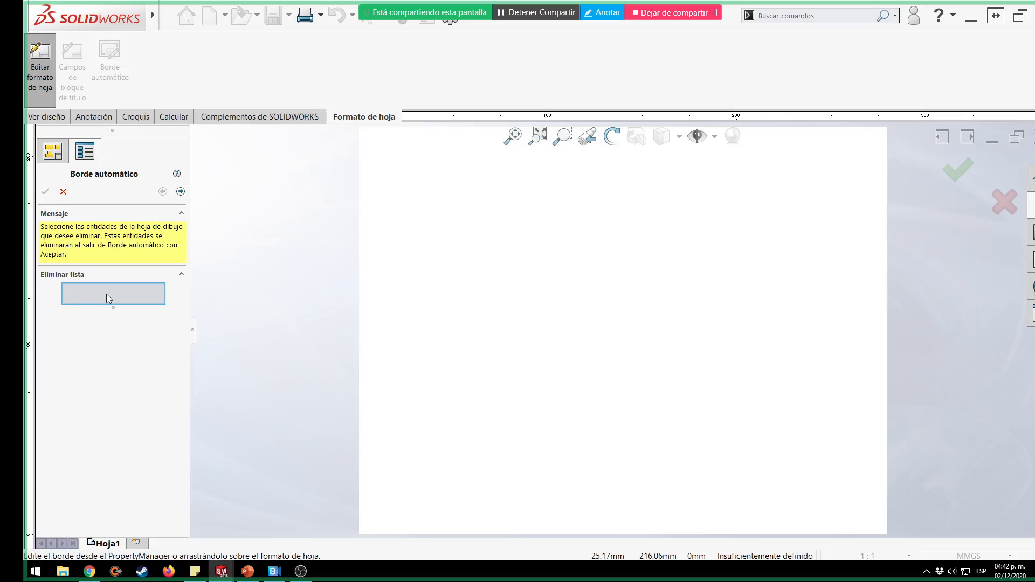
pyautogui.click(180, 192)
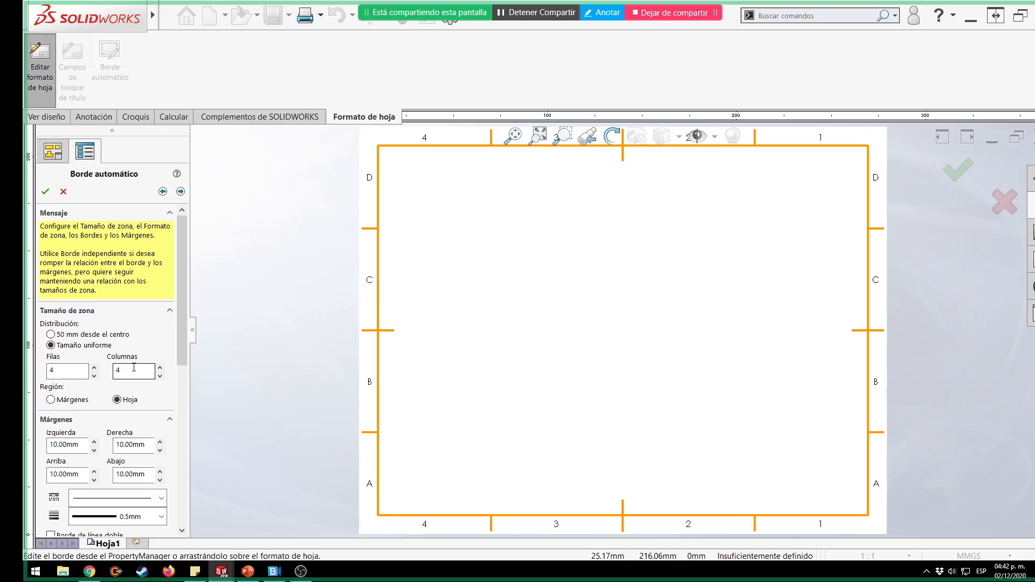
pyautogui.click(160, 368)
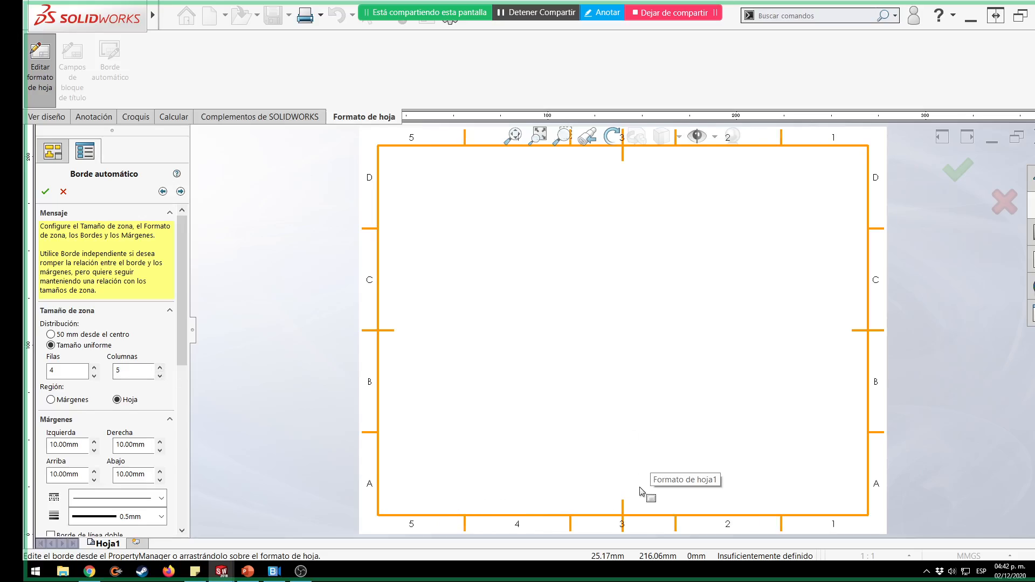
pyautogui.click(160, 368)
pyautogui.click(160, 368)
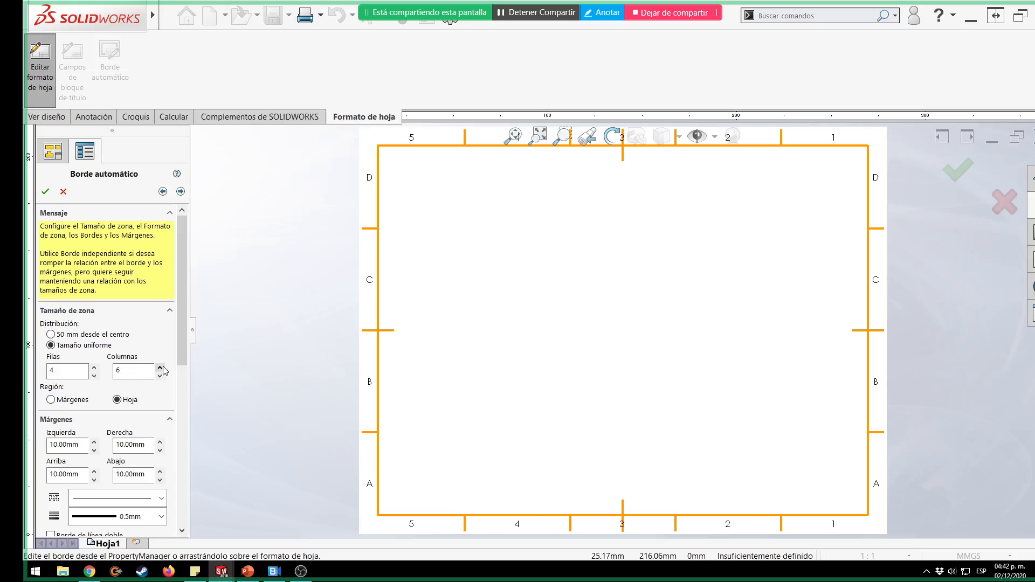
pyautogui.click(160, 368)
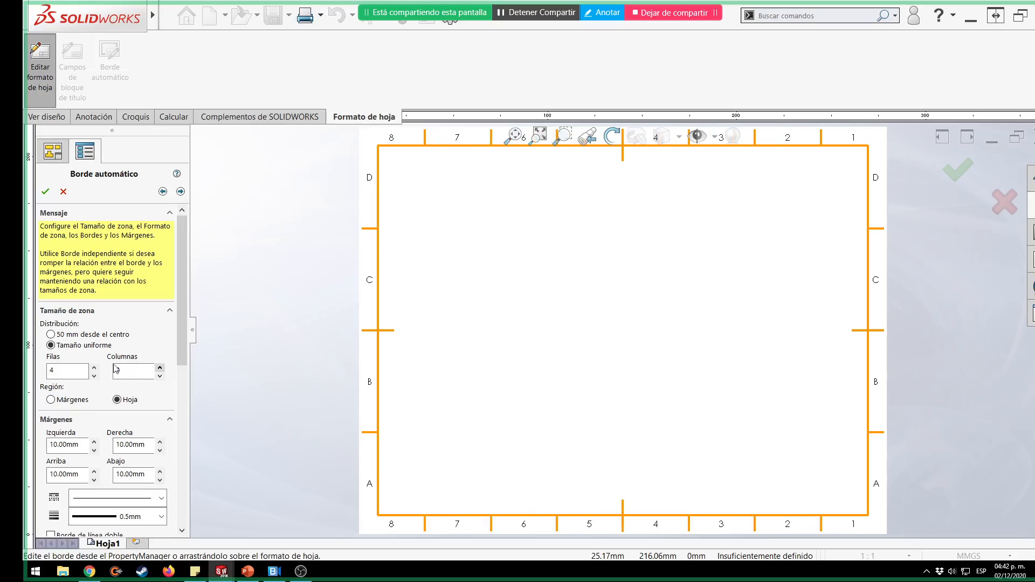
pyautogui.click(94, 368)
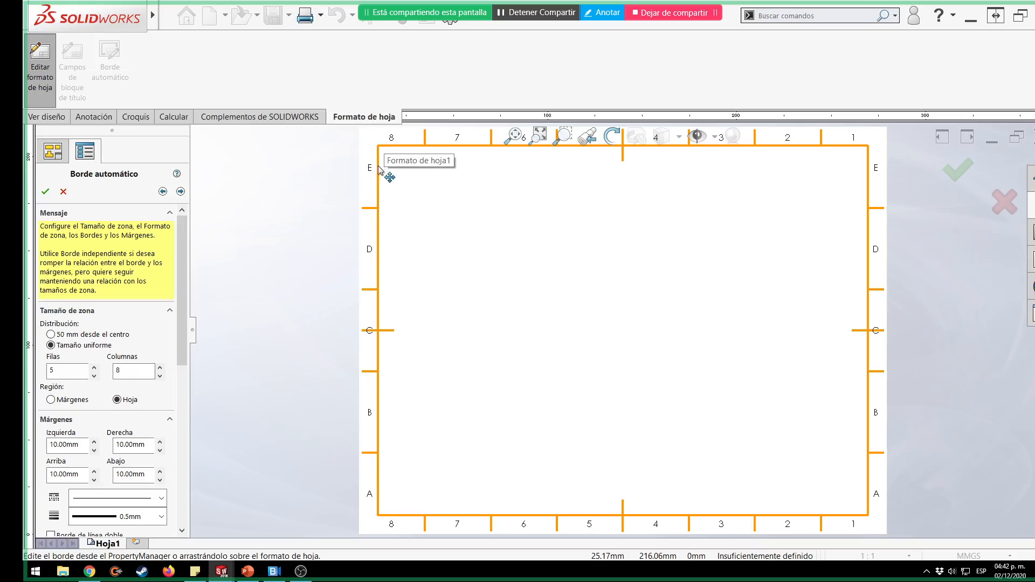
# Compare the zone region options Márgenes and Hoja on the border, finishing with Hoja selected.
pyautogui.click(64, 401)
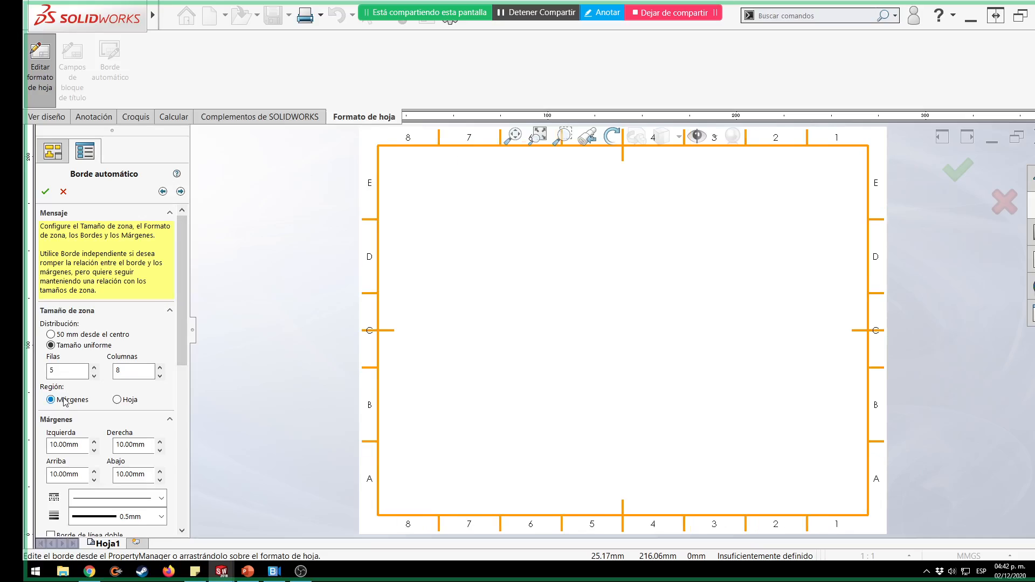
pyautogui.click(117, 400)
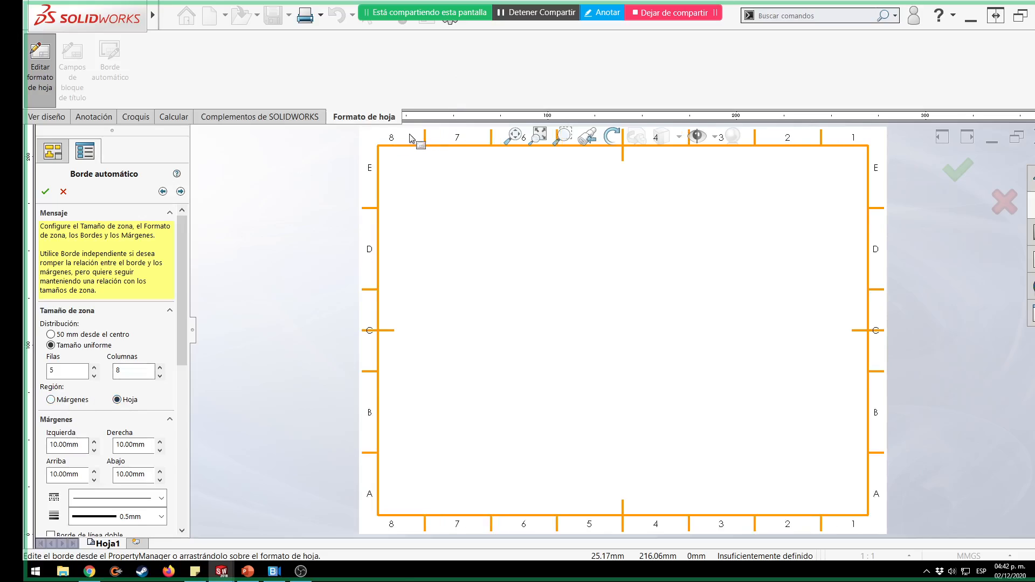
pyautogui.click(75, 399)
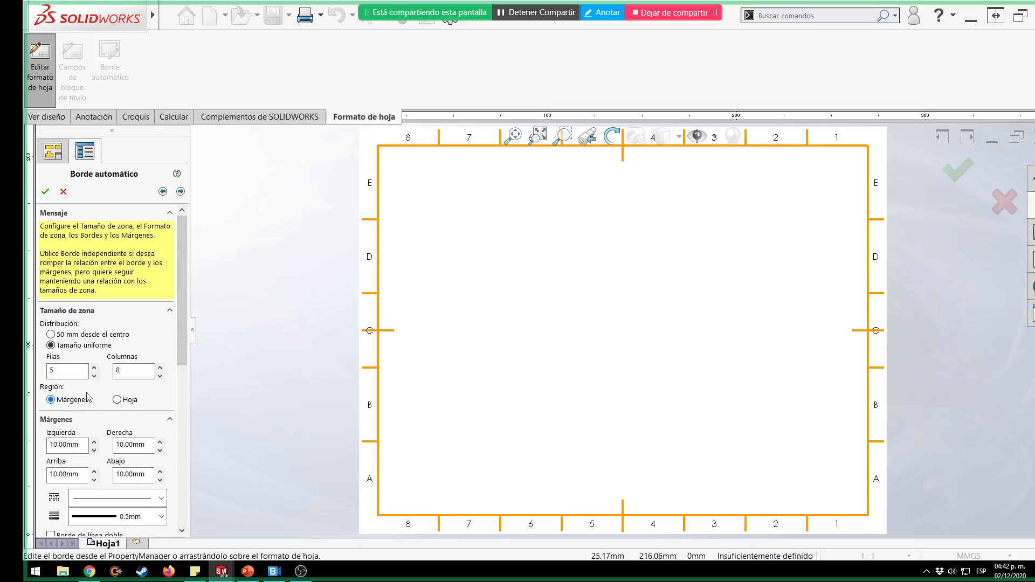
pyautogui.click(117, 399)
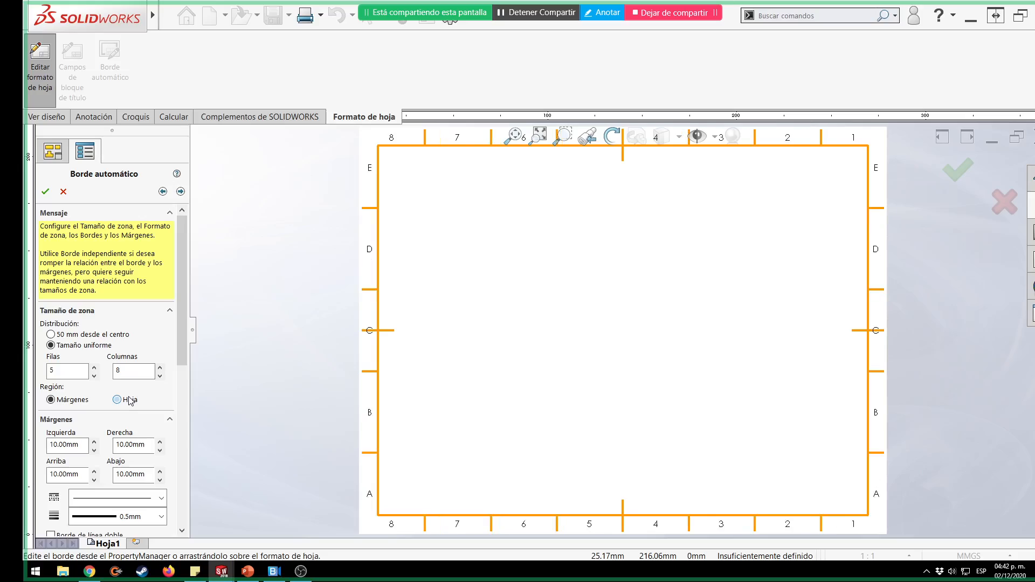
pyautogui.click(68, 399)
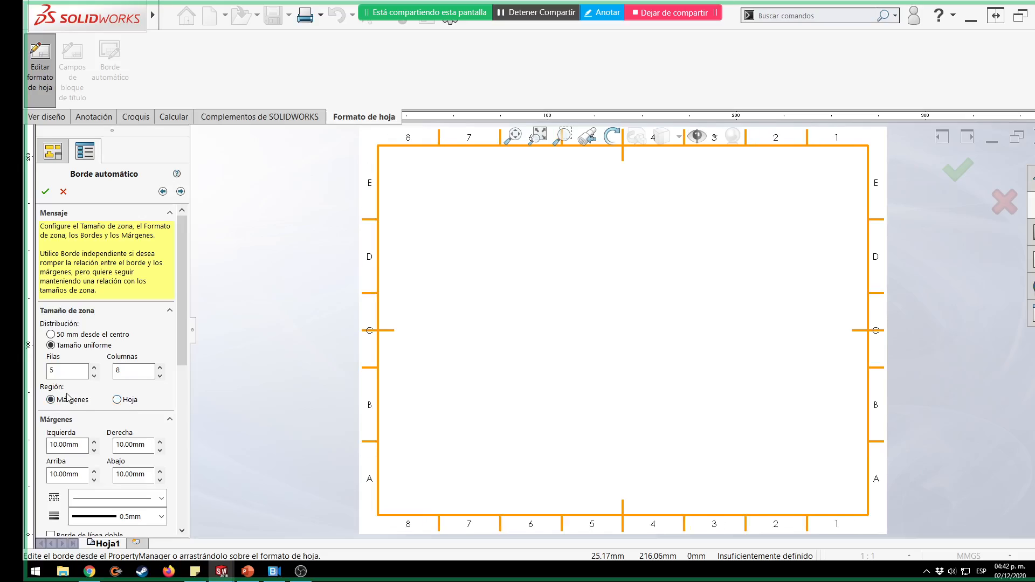
pyautogui.click(117, 399)
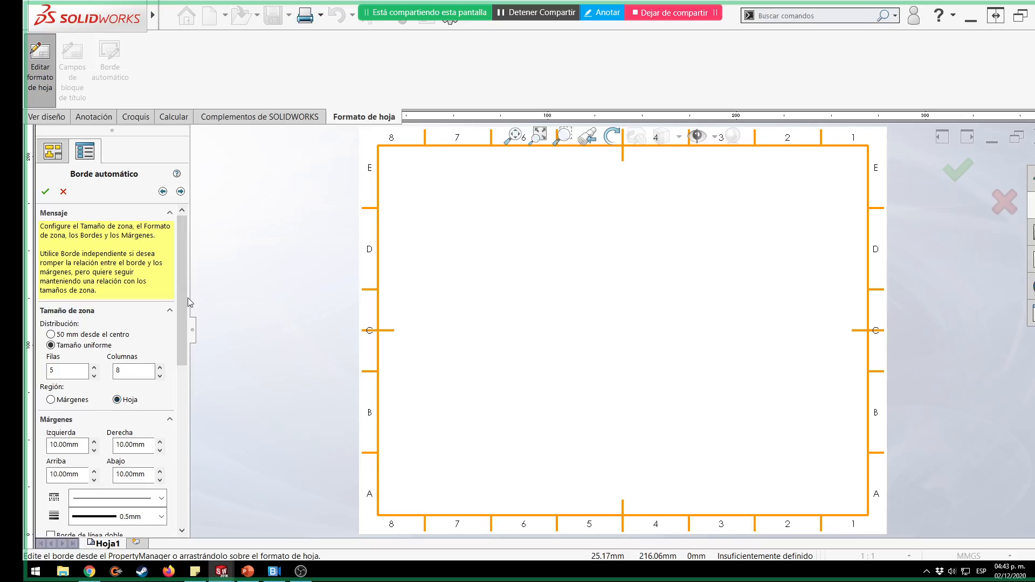
# Try a left margin of 32.5 mm for the automatic border.
pyautogui.moveTo(182, 260); pyautogui.dragTo(180, 273)
pyautogui.scroll(-5, 180, 285)
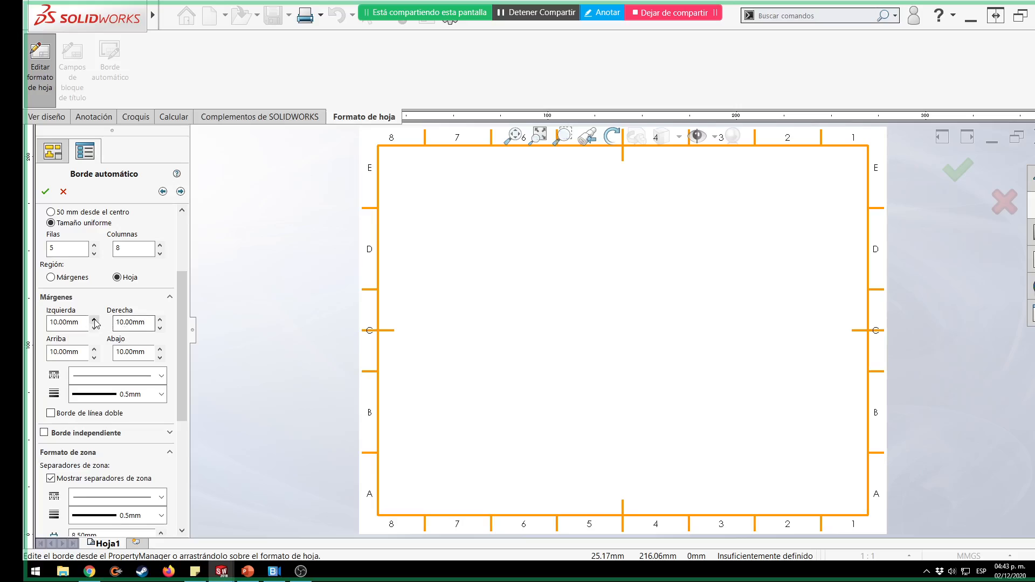
pyautogui.click(94, 319)
pyautogui.click(94, 320)
pyautogui.click(95, 320)
pyautogui.click(95, 320)
pyautogui.click(95, 320)
pyautogui.click(94, 320)
pyautogui.click(94, 319)
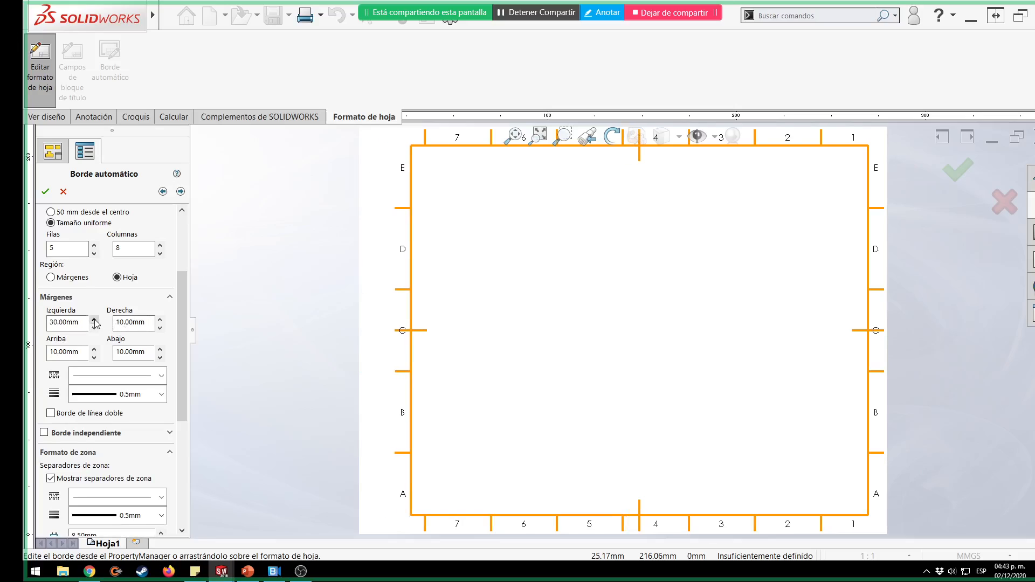
pyautogui.click(94, 319)
pyautogui.click(94, 319)
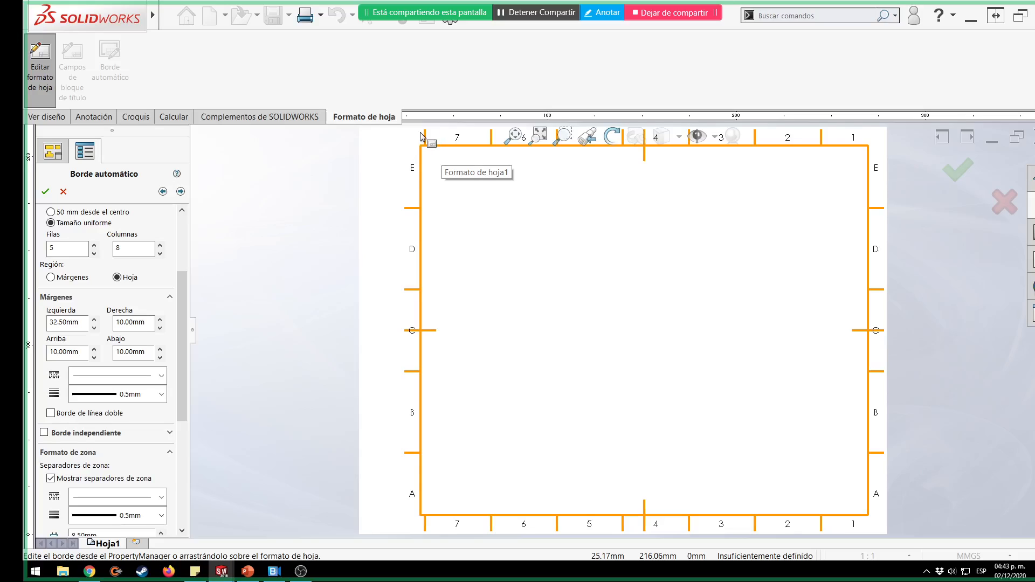
# Set the automatic border's left margin back to 10 mm.
pyautogui.doubleClick(65, 322)
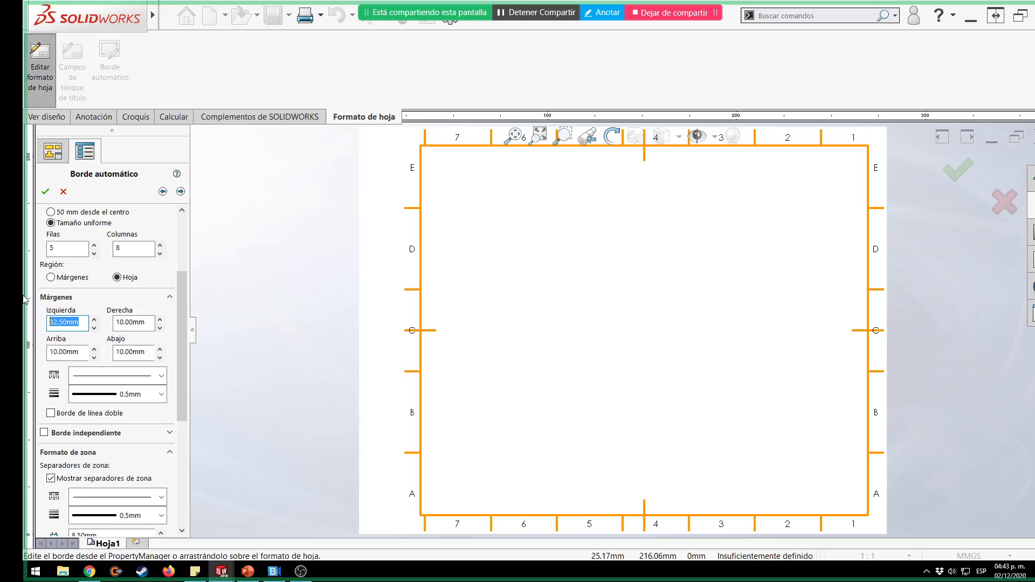
pyautogui.write('10')
pyautogui.press('Return')
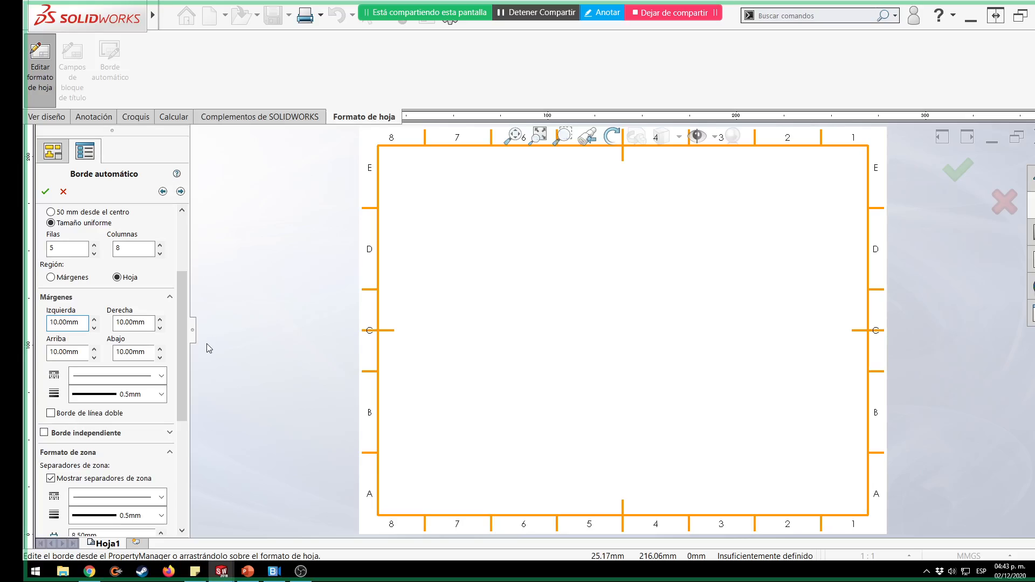
# Enable the independent border option (Borde independiente) for the automatic border.
pyautogui.click(45, 434)
pyautogui.press('ctrl')
pyautogui.press('ctrl')
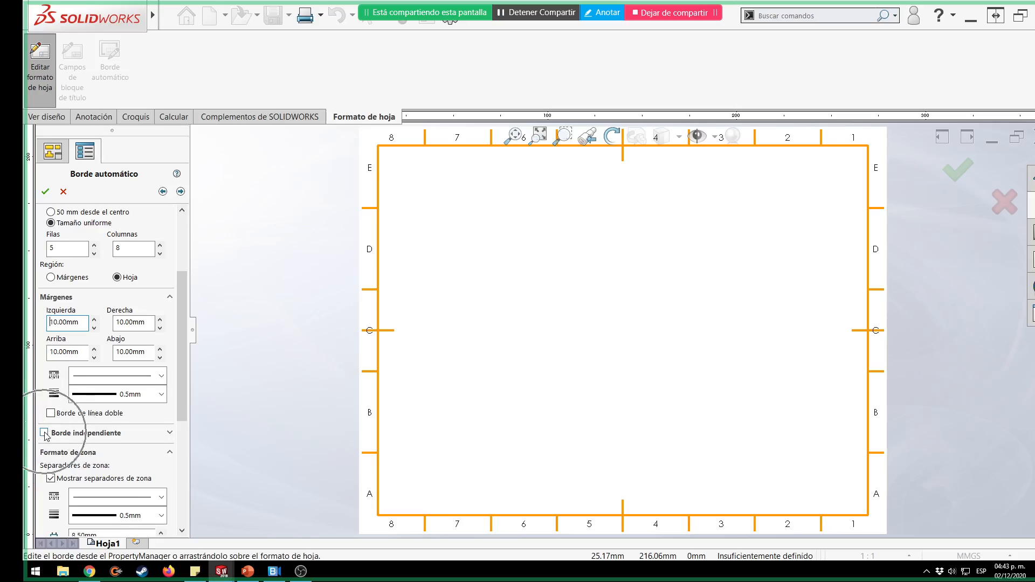
pyautogui.scroll(-1, 185, 365)
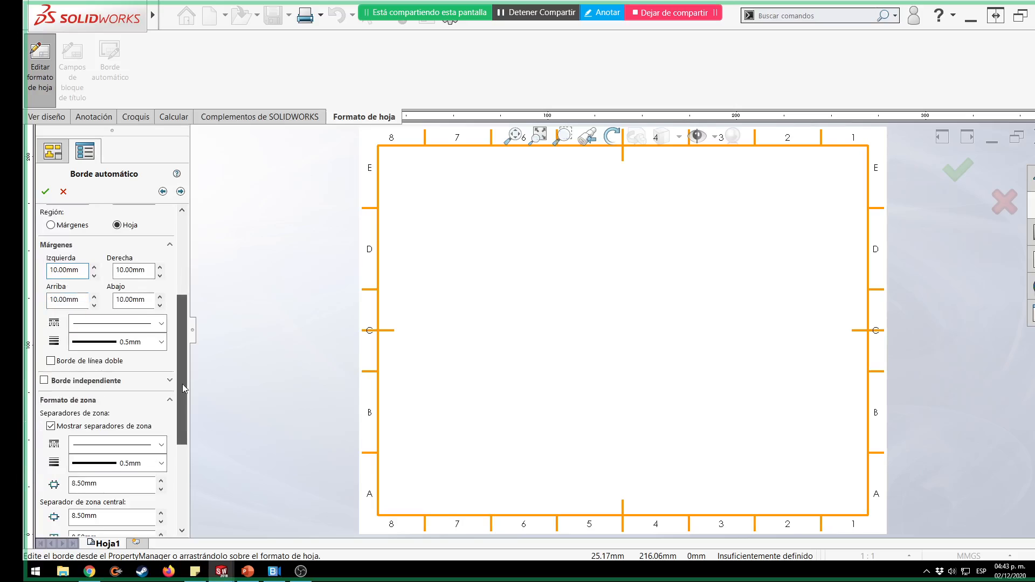
pyautogui.click(44, 381)
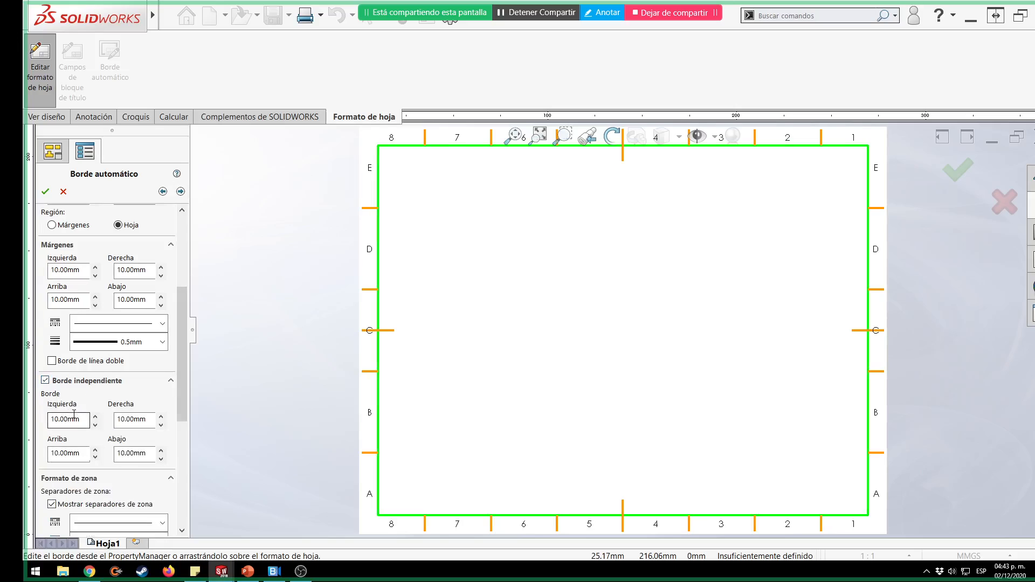
# Try a left independent border distance of 22.5 mm and return it to 10 mm.
pyautogui.click(95, 417)
pyautogui.click(95, 416)
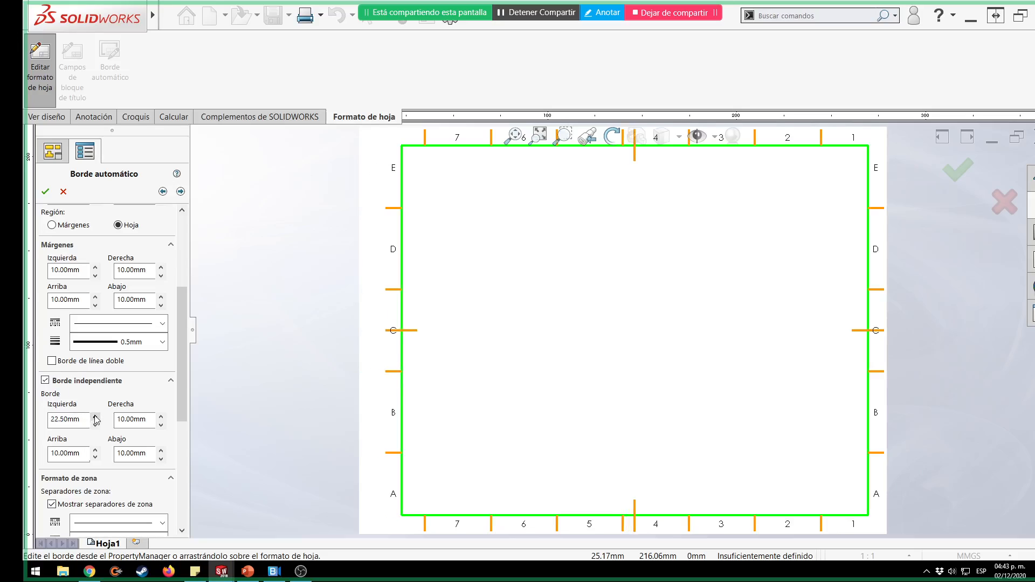
pyautogui.click(95, 425)
pyautogui.click(95, 425)
pyautogui.click(96, 425)
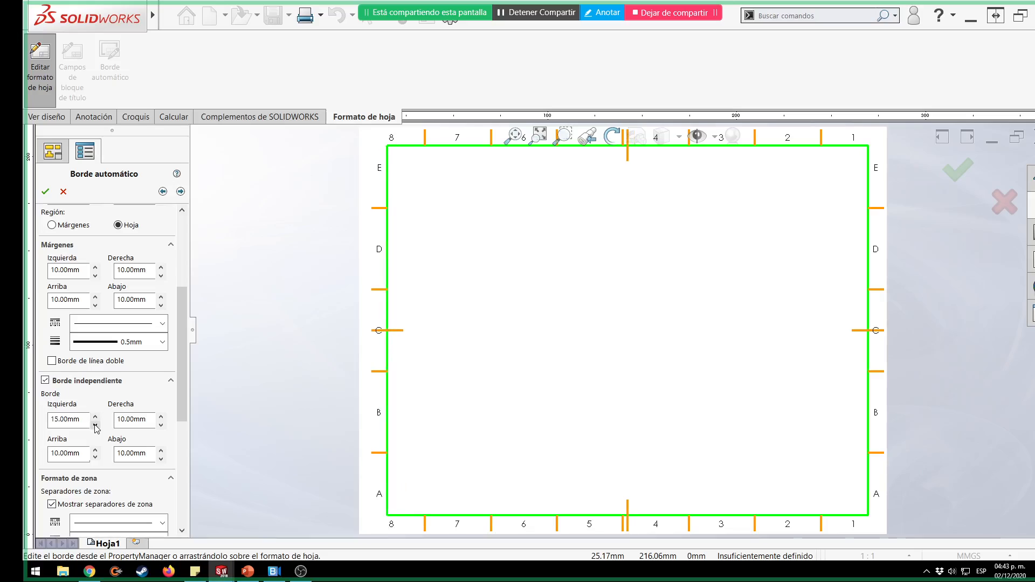
pyautogui.click(95, 426)
pyautogui.click(96, 425)
pyautogui.click(95, 425)
pyautogui.click(96, 417)
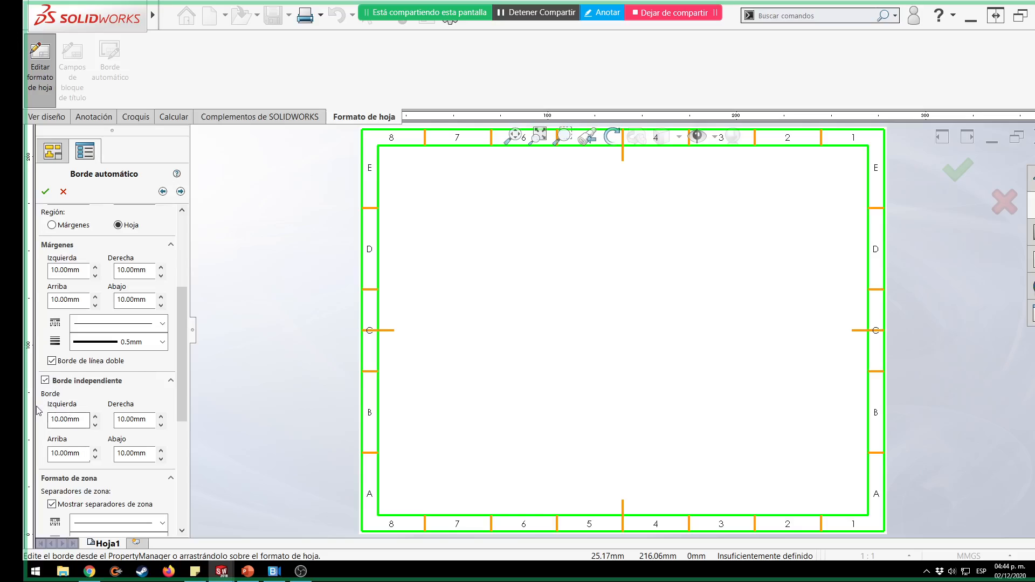
# Try a left distance of 25 mm for the double-line independent border and return it to 10 mm.
pyautogui.click(95, 418)
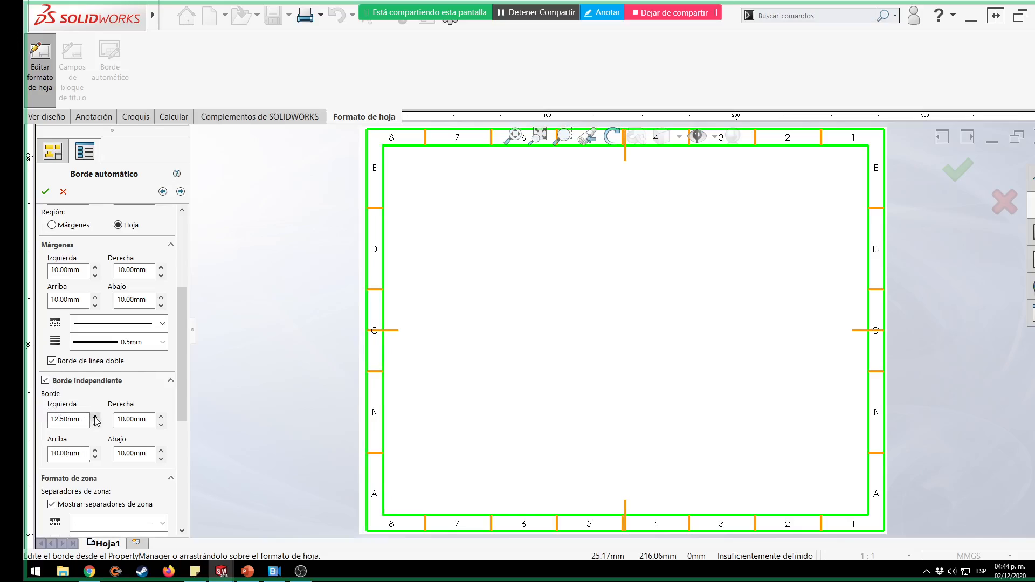
pyautogui.click(95, 418)
pyautogui.click(95, 418)
pyautogui.click(96, 418)
pyautogui.click(96, 418)
pyautogui.click(96, 419)
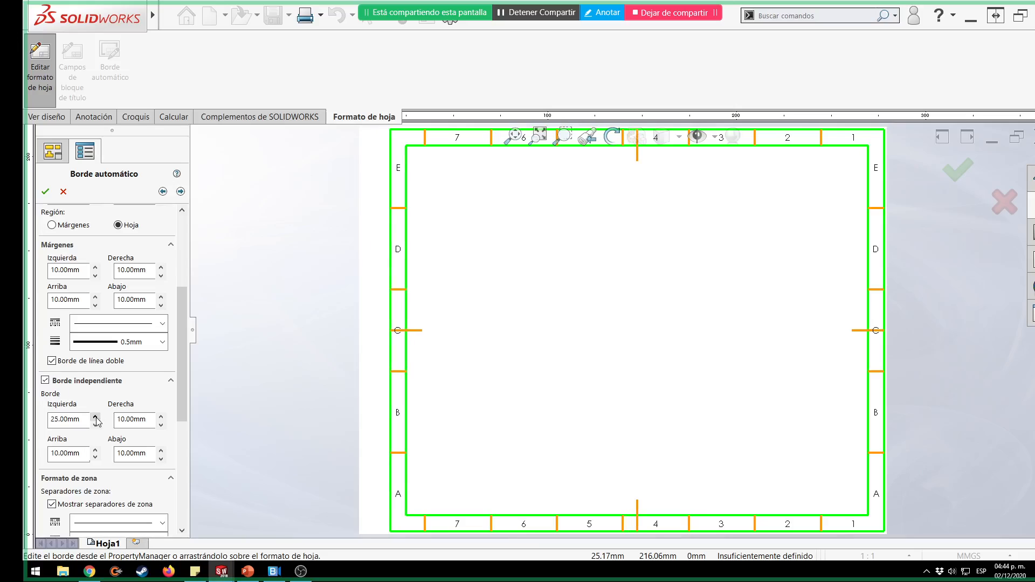
pyautogui.click(96, 425)
pyautogui.click(95, 425)
pyautogui.click(96, 425)
pyautogui.click(95, 425)
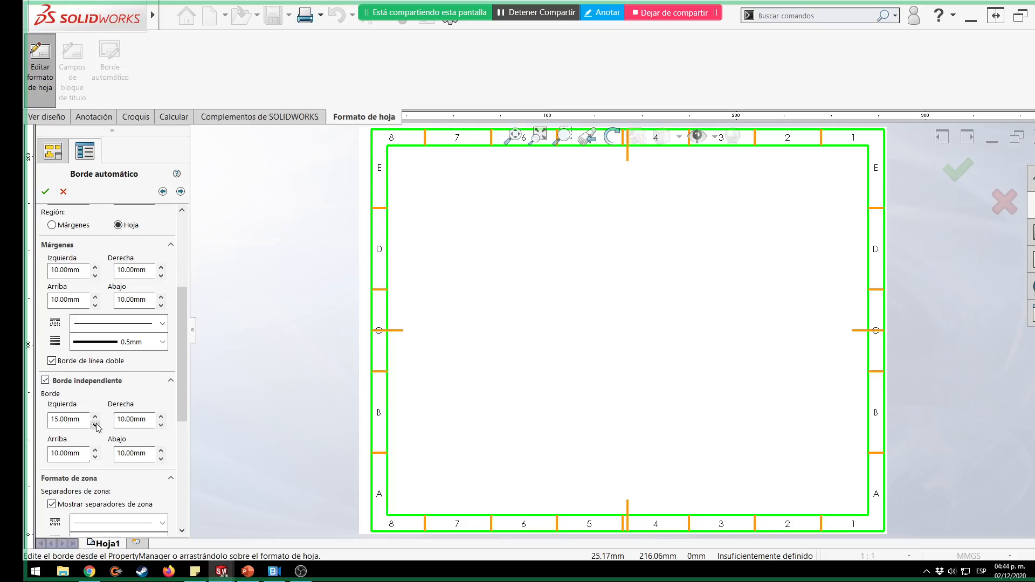
pyautogui.click(96, 425)
pyautogui.click(96, 425)
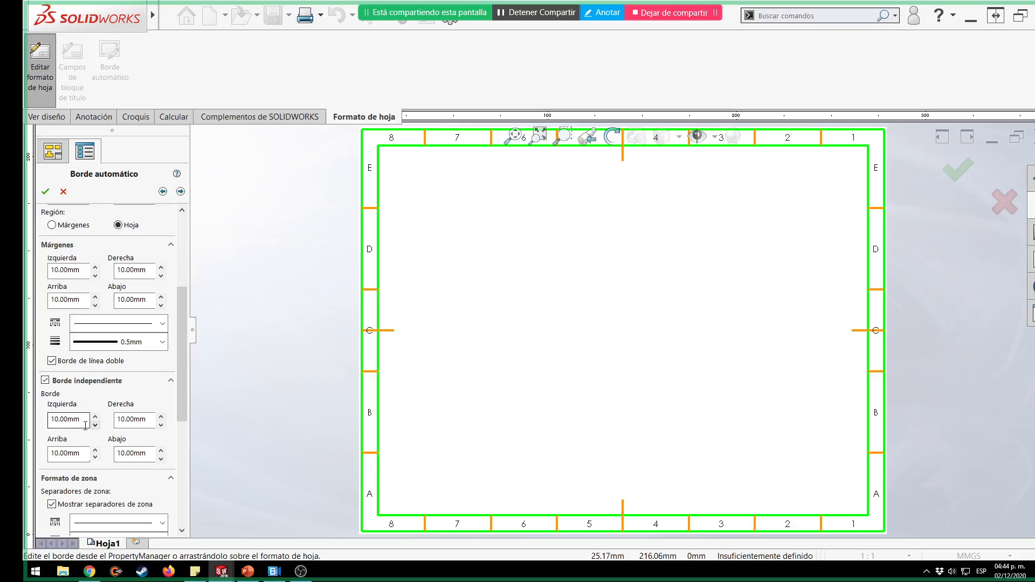
# Set the left, right, top and bottom distances of the independent border to 25 mm.
pyautogui.moveTo(85, 421); pyautogui.dragTo(23, 392)
pyautogui.write('25')
pyautogui.moveTo(146, 421); pyautogui.dragTo(126, 411)
pyautogui.write('25')
pyautogui.moveTo(76, 454); pyautogui.dragTo(49, 452)
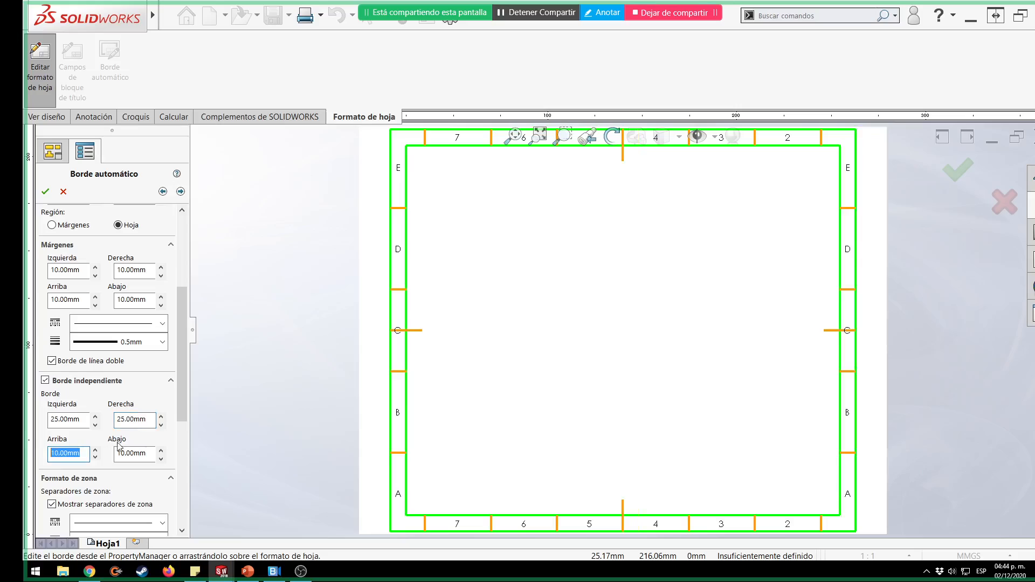
pyautogui.write('25')
pyautogui.click(146, 453)
pyautogui.moveTo(146, 453); pyautogui.dragTo(75, 447)
pyautogui.write('25')
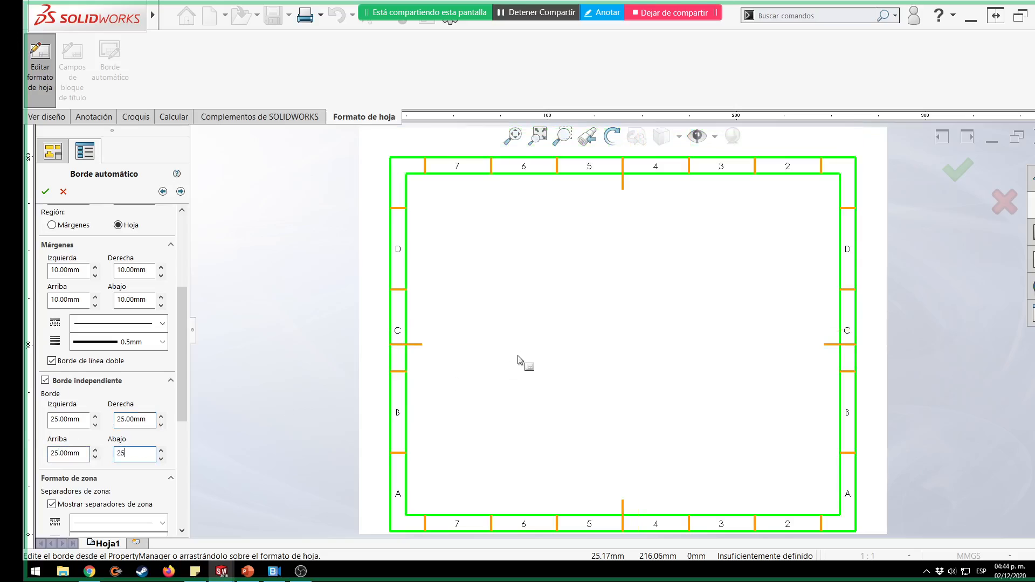
pyautogui.press('Return')
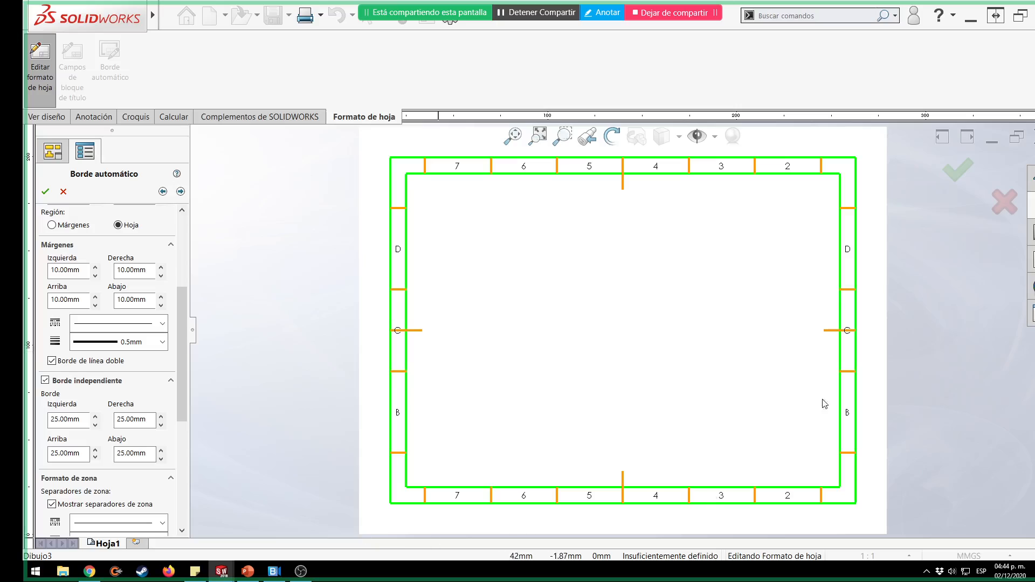
# Return the independent border's left, right, top and bottom distances to 10 mm.
pyautogui.moveTo(86, 419); pyautogui.dragTo(29, 402)
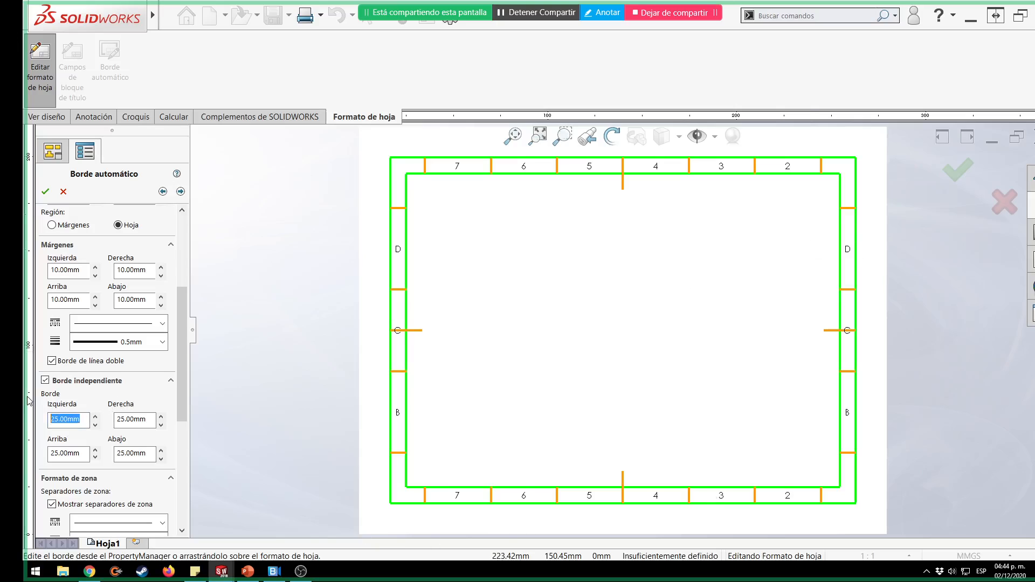
pyautogui.write('10')
pyautogui.press('Tab')
pyautogui.write('10')
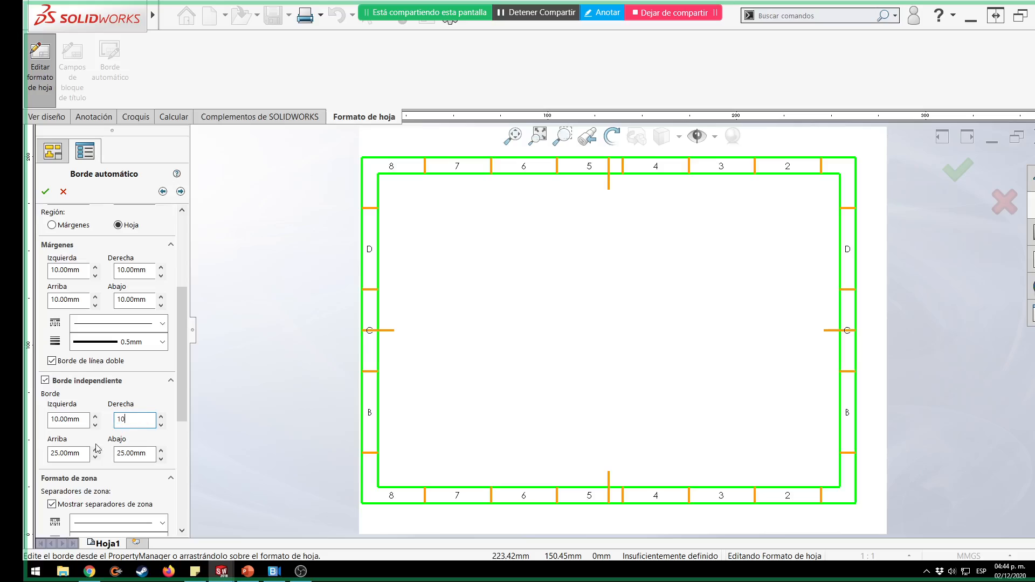
pyautogui.click(84, 452)
pyautogui.moveTo(84, 451); pyautogui.dragTo(50, 453)
pyautogui.write('10')
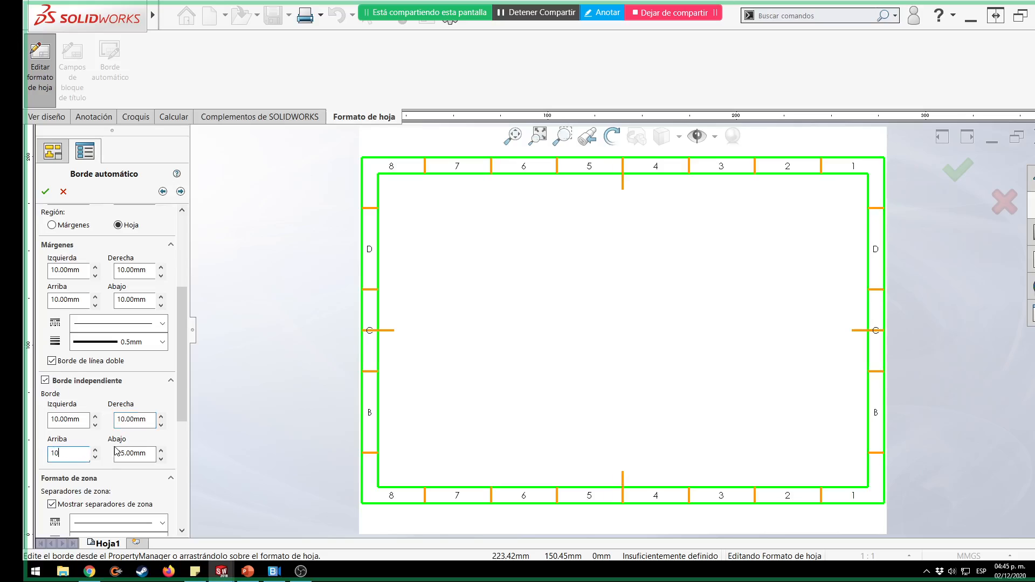
pyautogui.click(134, 453)
pyautogui.moveTo(141, 453); pyautogui.dragTo(116, 452)
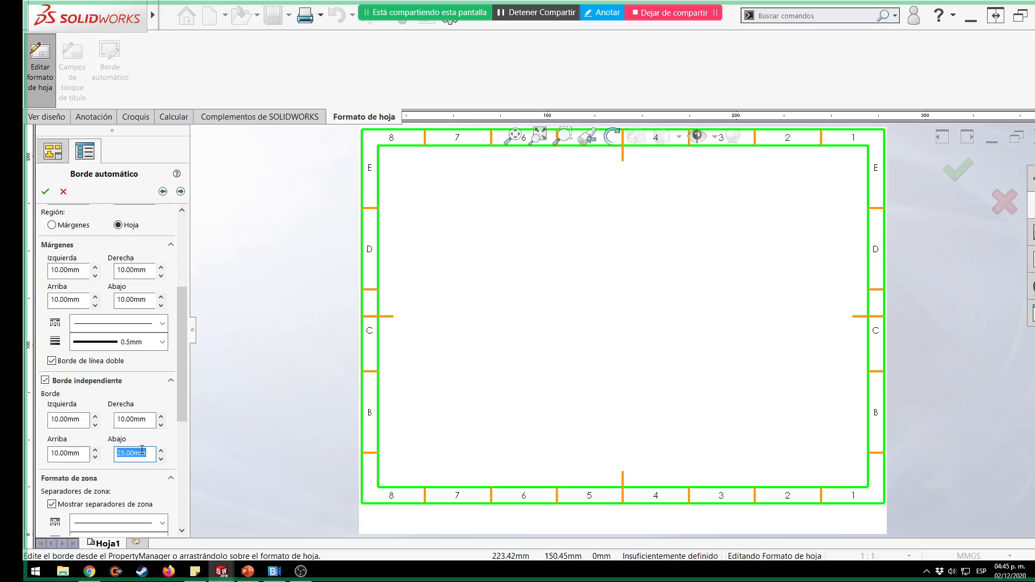
pyautogui.write('10')
pyautogui.press('Return')
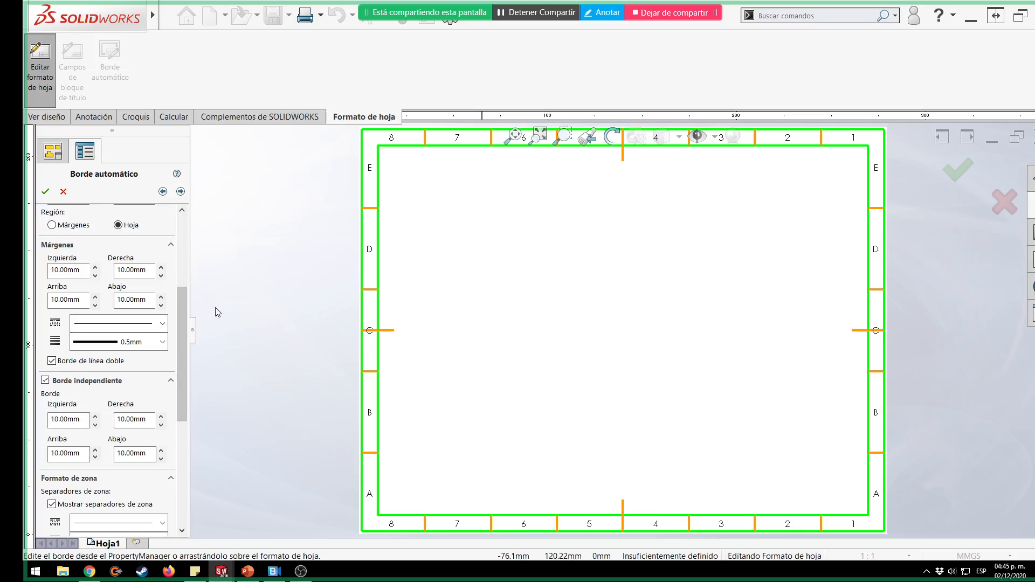
# Try hiding the automatic border's zone separators and show them again.
pyautogui.scroll(-3, 172, 359)
pyautogui.scroll(-3, 171, 359)
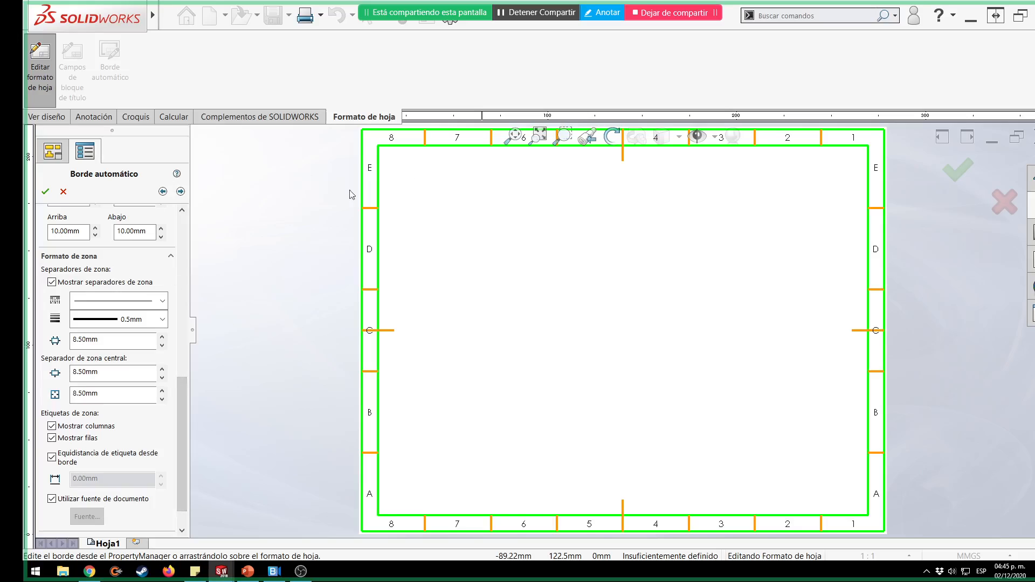
pyautogui.click(101, 288)
pyautogui.click(100, 286)
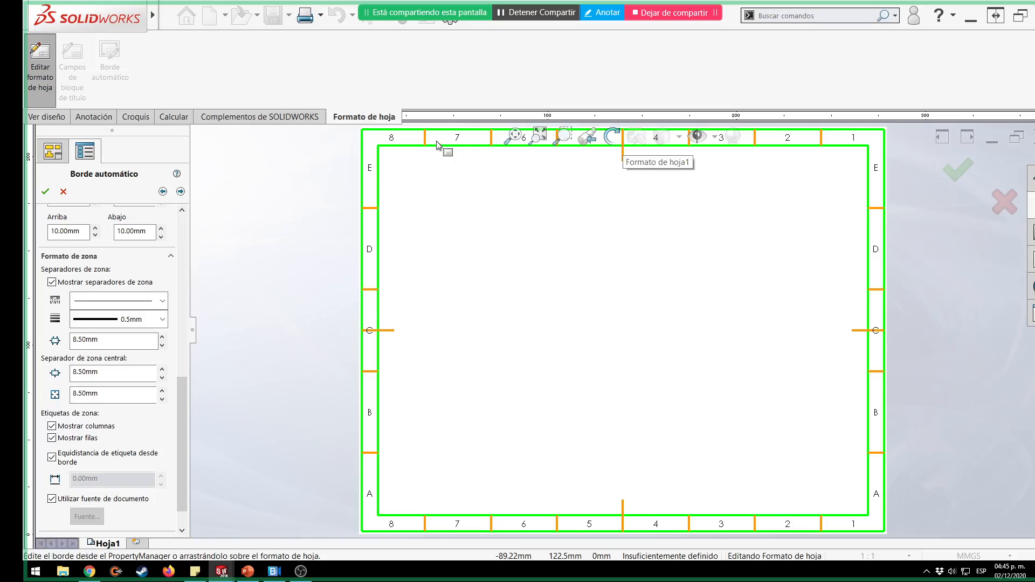
# Try a zone separator length of 28.5 mm and return it to 8.5 mm.
pyautogui.doubleClick(162, 338)
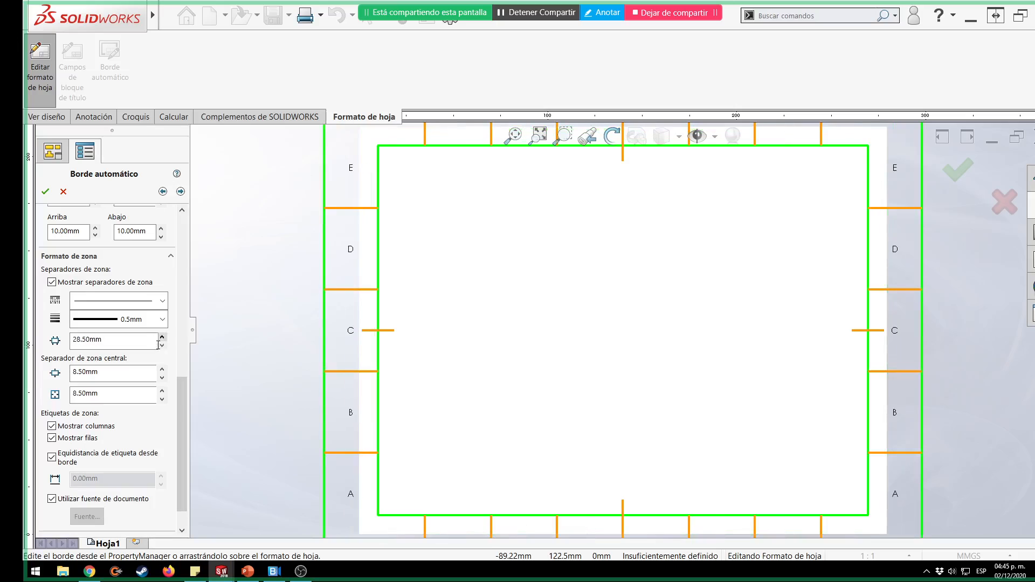
pyautogui.click(162, 346)
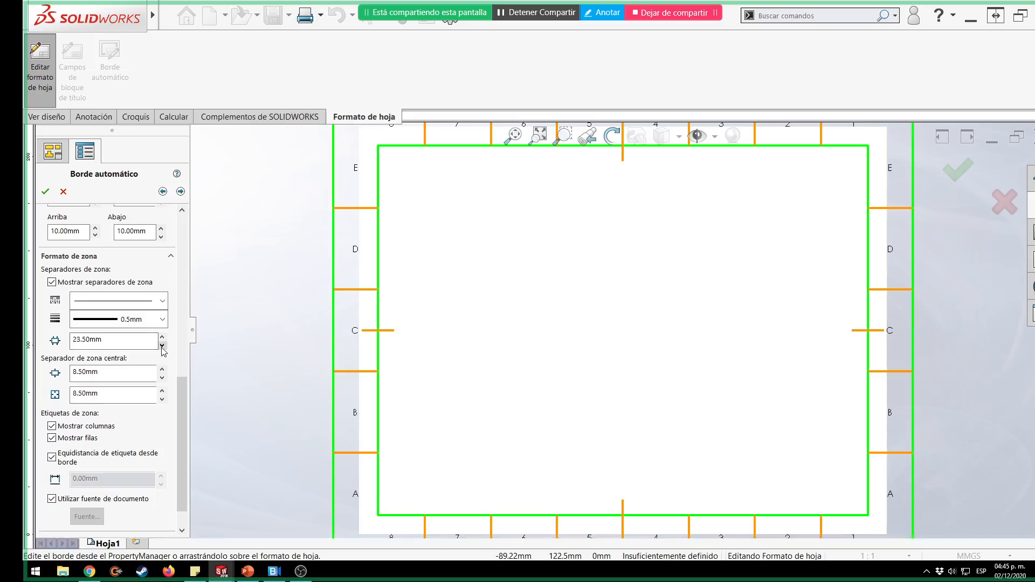
pyautogui.click(162, 345)
pyautogui.click(162, 345)
pyautogui.click(162, 345)
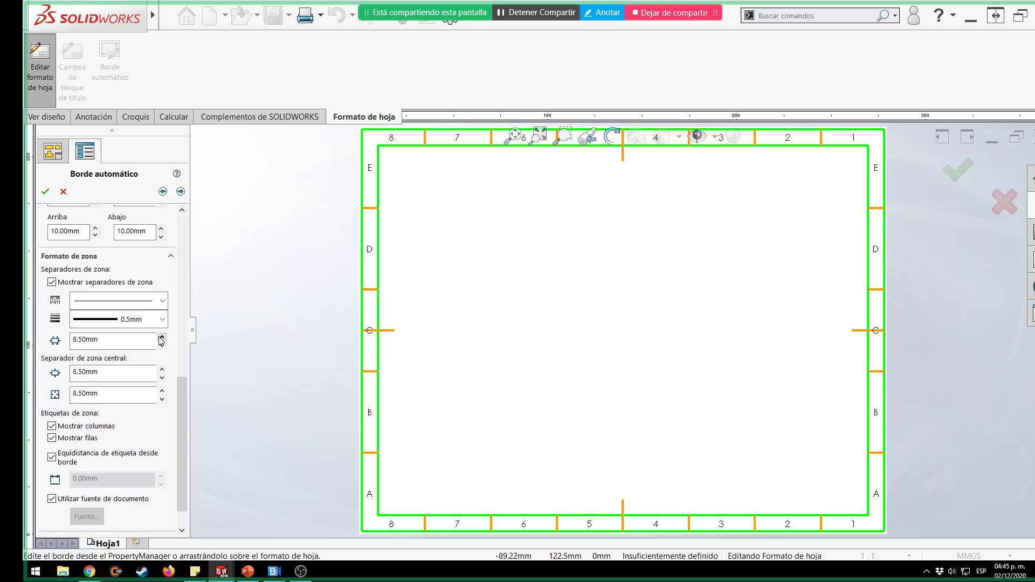
# Set the zone separator length to 23.5 mm and try the central zone separator's second distance, returning it to 8.5 mm.
pyautogui.click(161, 337)
pyautogui.click(162, 337)
pyautogui.click(162, 337)
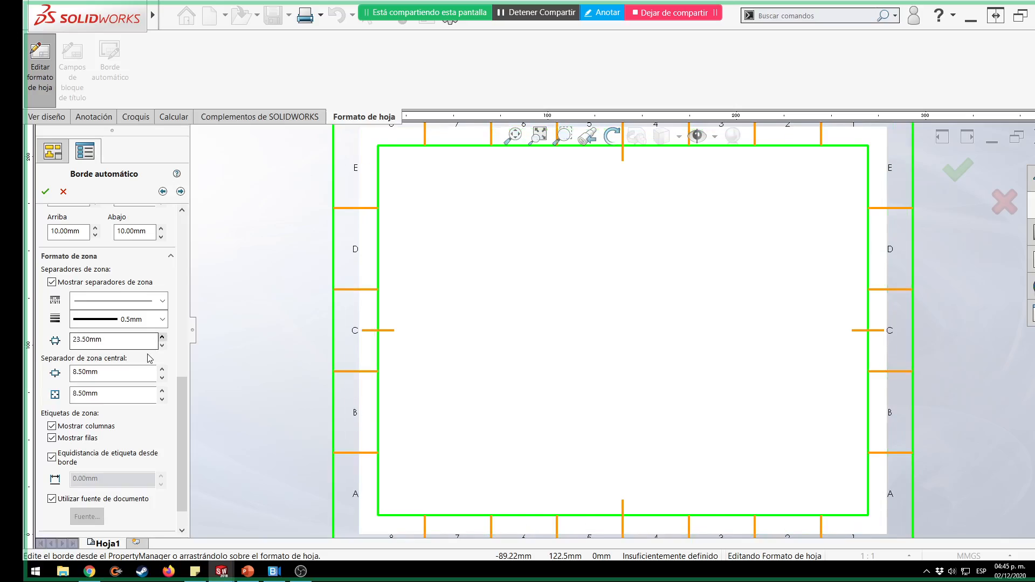
pyautogui.click(162, 391)
pyautogui.click(161, 400)
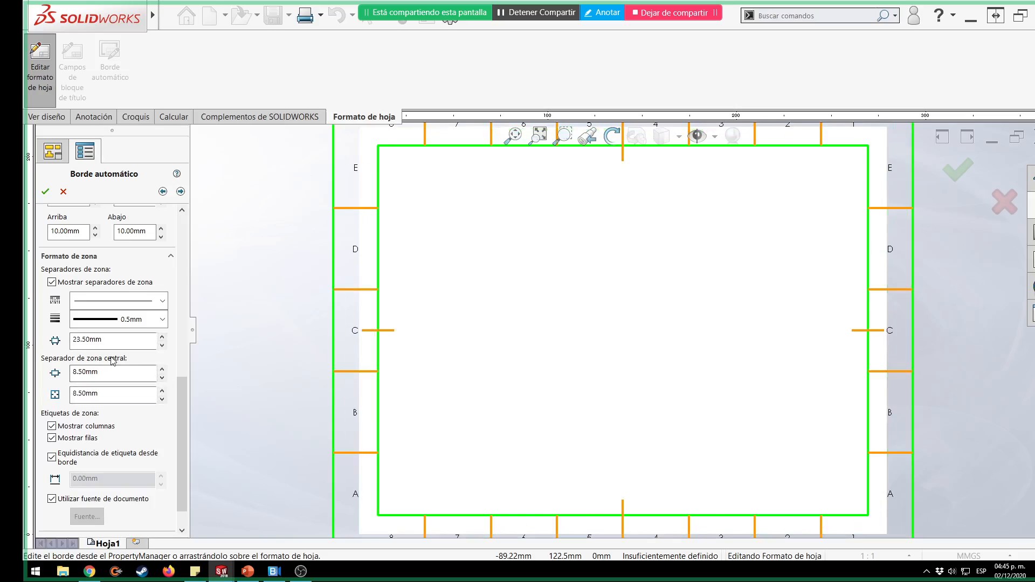
# Try a uniform zone distribution with 6 rows and return it to 5 rows.
pyautogui.moveTo(182, 395); pyautogui.dragTo(194, 317)
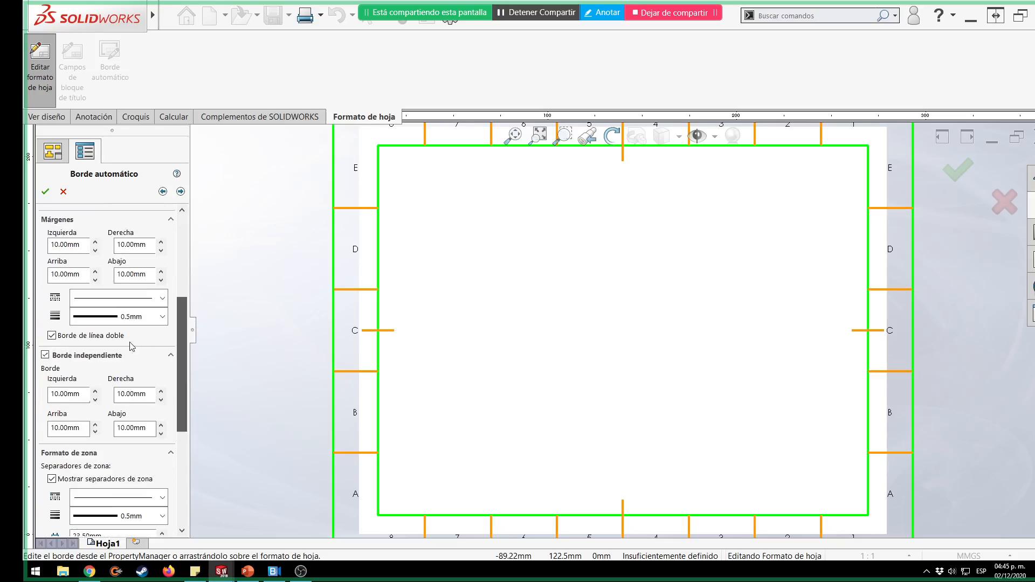
pyautogui.scroll(3, 111, 337)
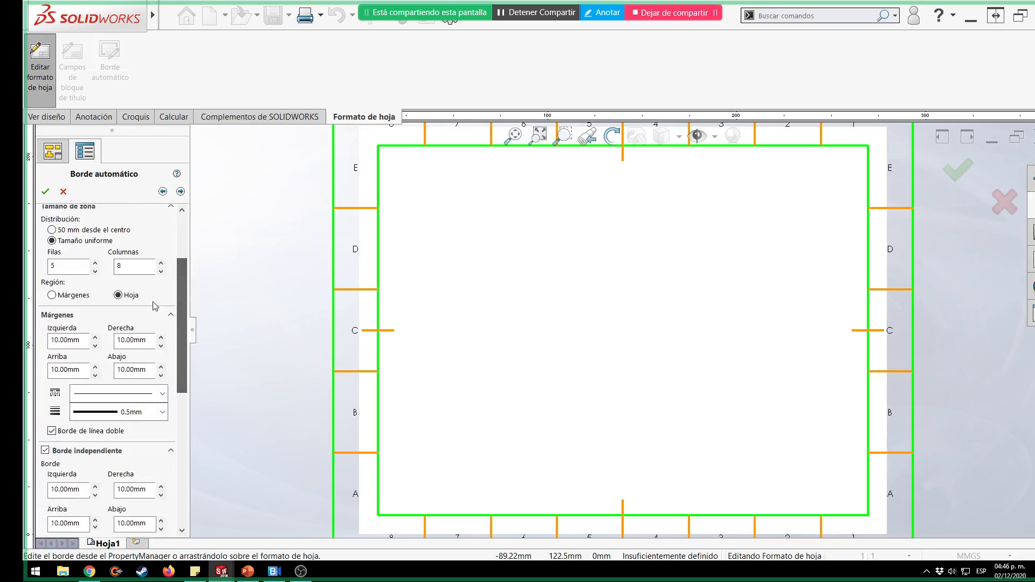
pyautogui.click(95, 346)
pyautogui.click(95, 345)
pyautogui.click(95, 346)
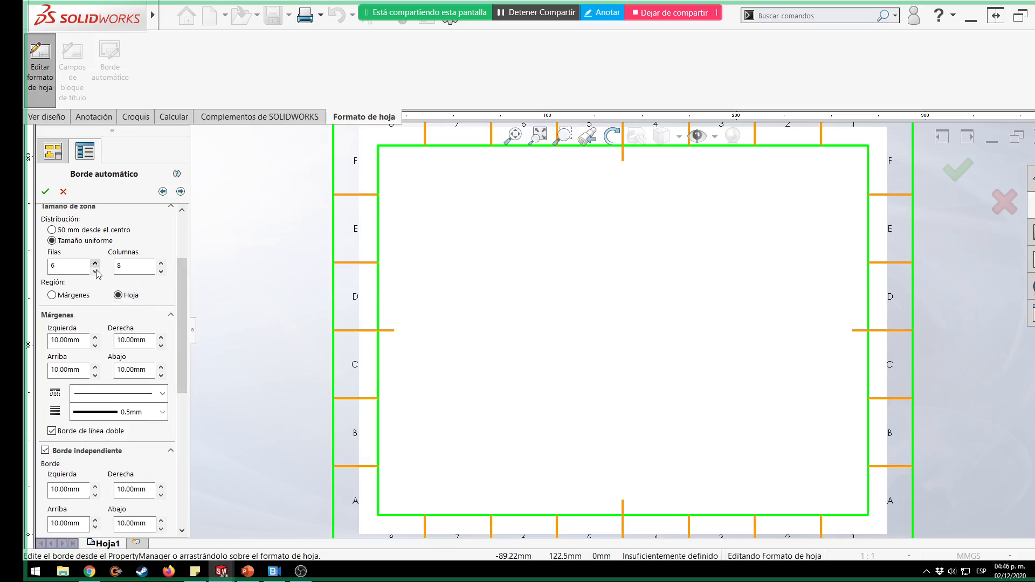
# Open the zone separator length in the zone format settings for editing.
pyautogui.scroll(-5, 181, 291)
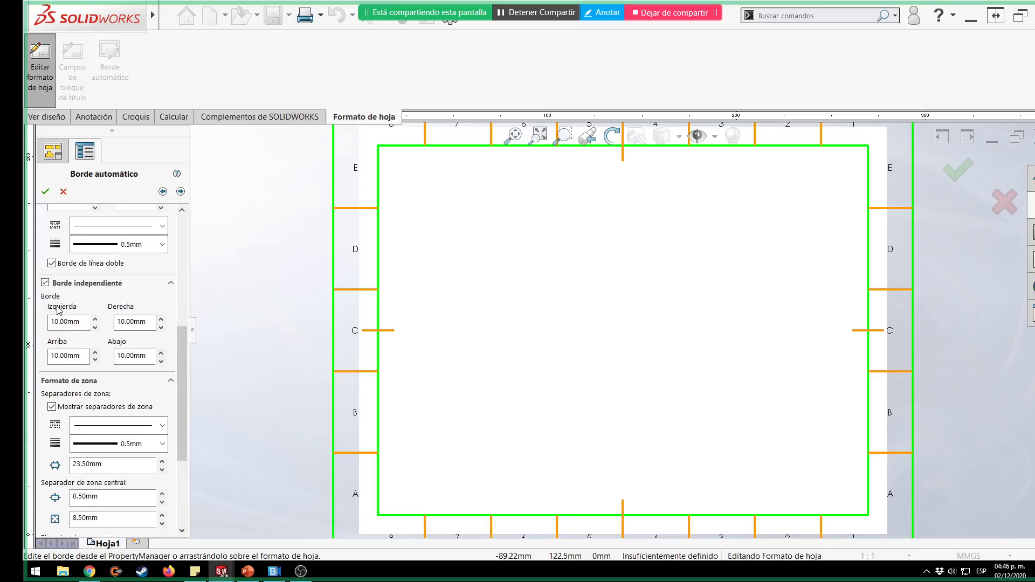
pyautogui.moveTo(96, 322); pyautogui.dragTo(97, 330)
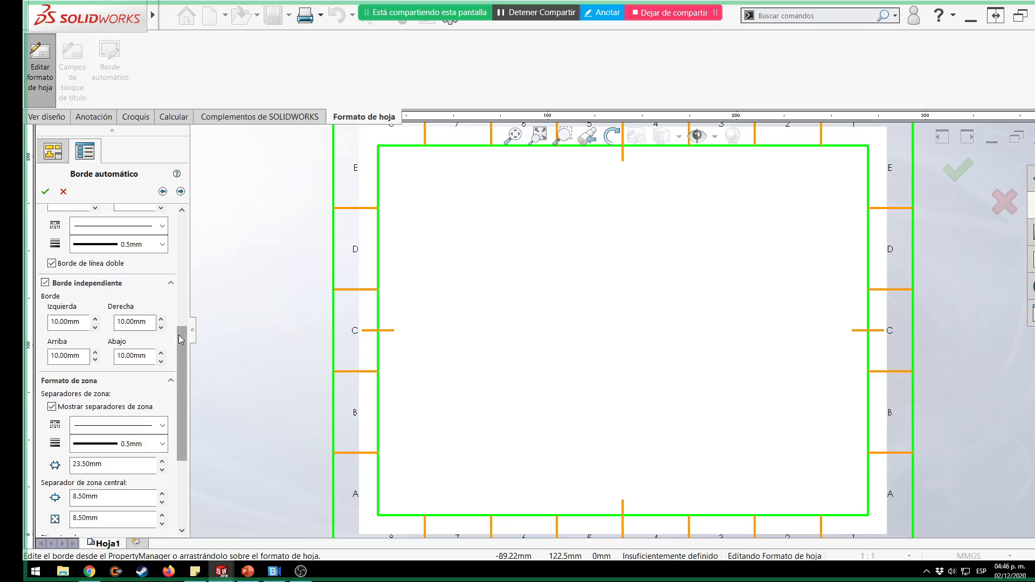
pyautogui.scroll(-3, 181, 339)
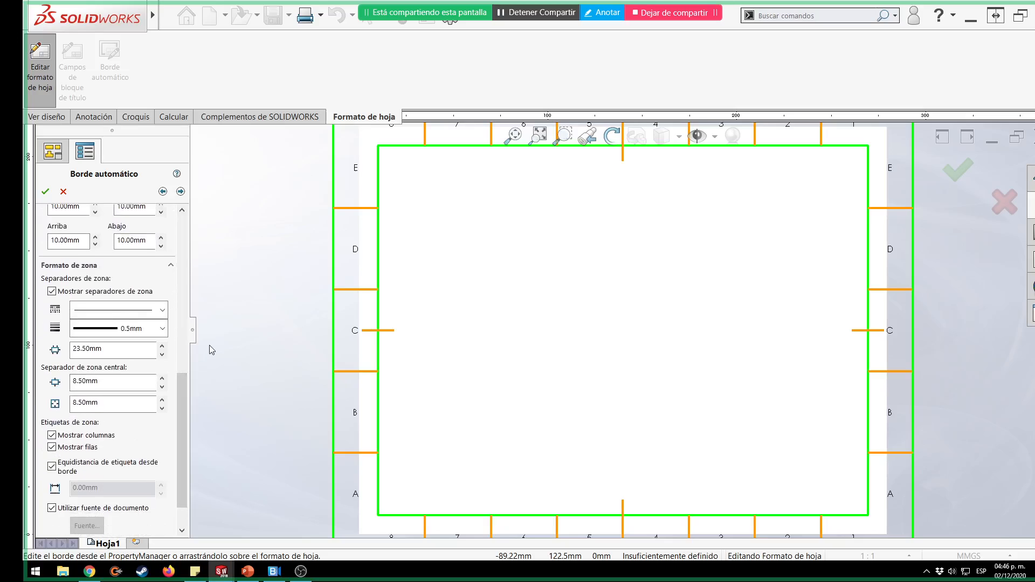
pyautogui.doubleClick(113, 349)
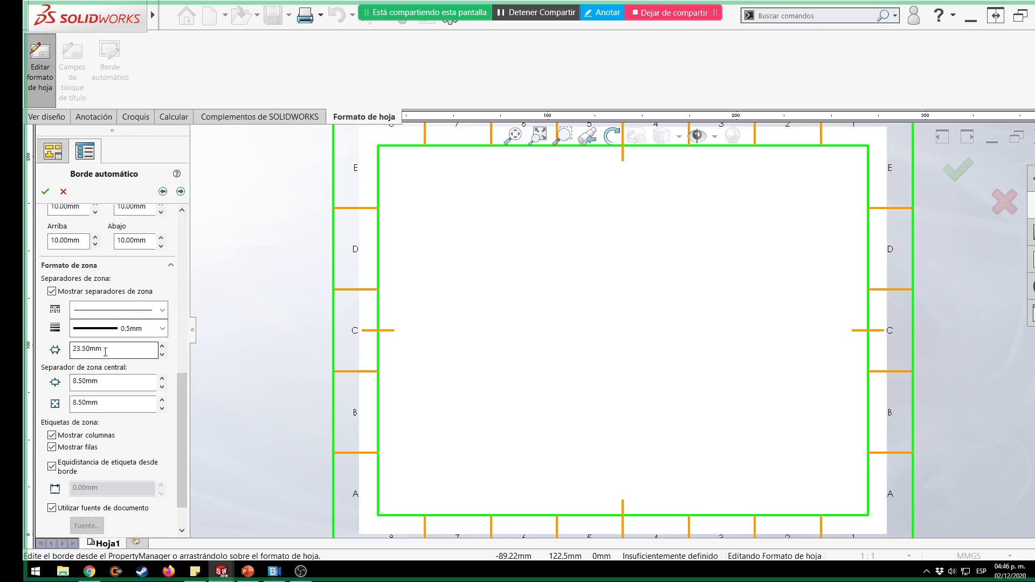
# Set the length of the zone separators in the automatic border to 8.50 mm.
pyautogui.click(162, 355)
pyautogui.click(162, 355)
pyautogui.click(162, 355)
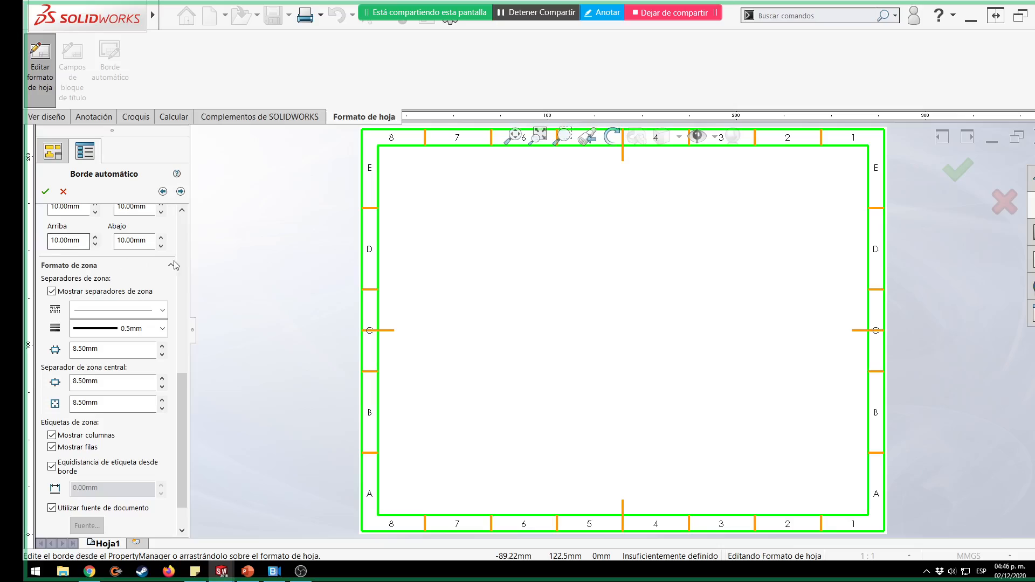
# Turn off the double-line border and raise the zone separator length to 28.50 mm.
pyautogui.scroll(5, 186, 407)
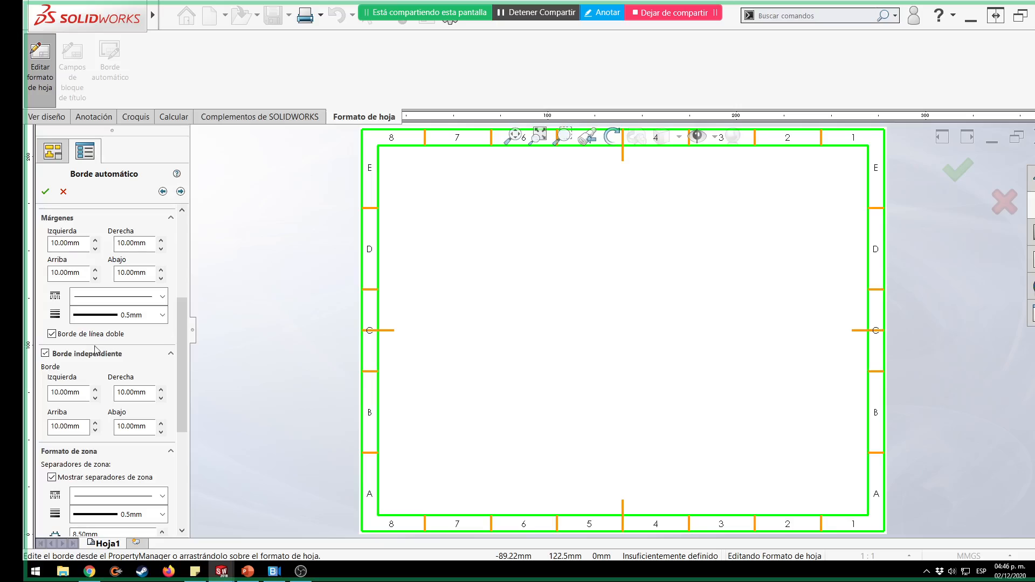
pyautogui.click(52, 334)
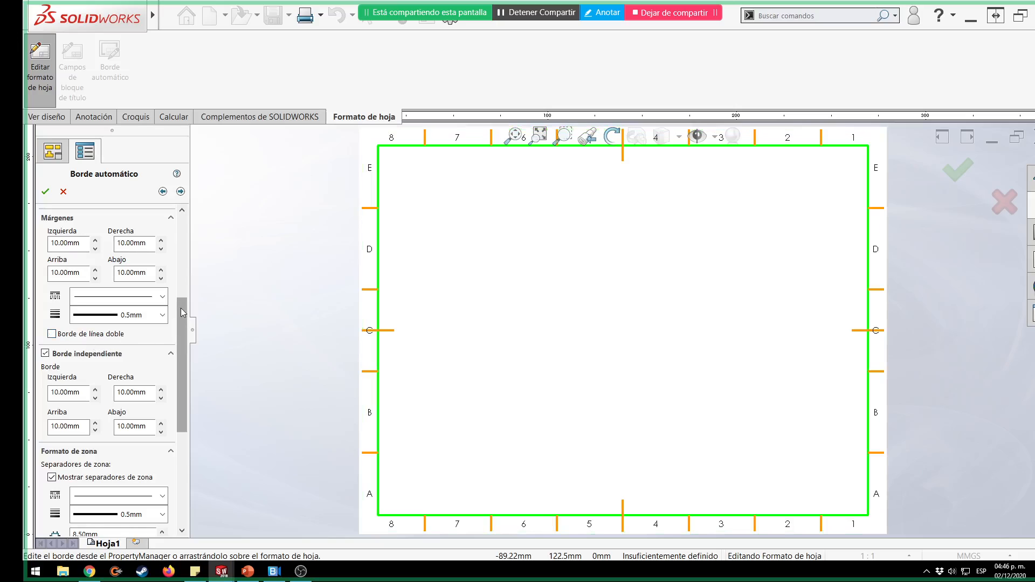
pyautogui.scroll(-4, 184, 323)
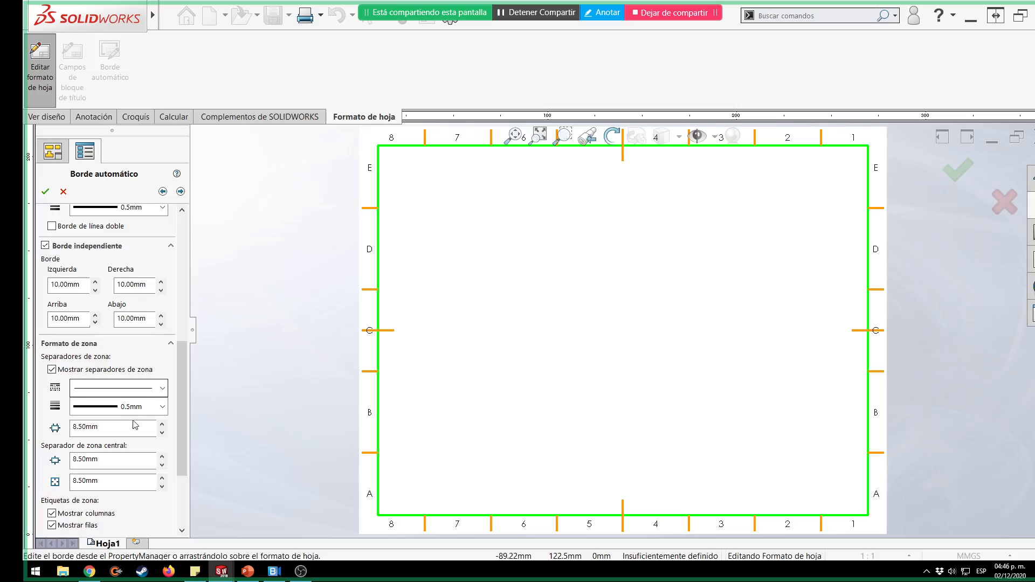
pyautogui.click(163, 425)
pyautogui.click(162, 425)
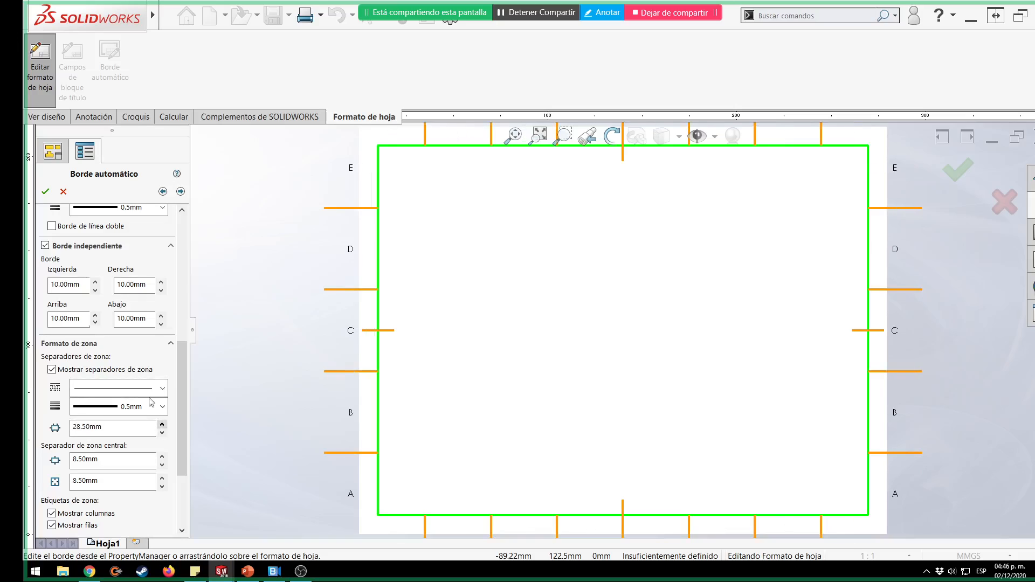
# Return the zone separator length to 8.50 mm and turn the double-line border back on.
pyautogui.click(95, 281)
pyautogui.moveTo(95, 282); pyautogui.dragTo(96, 291)
pyautogui.click(95, 282)
pyautogui.moveTo(163, 434); pyautogui.dragTo(162, 435)
pyautogui.scroll(3, 181, 379)
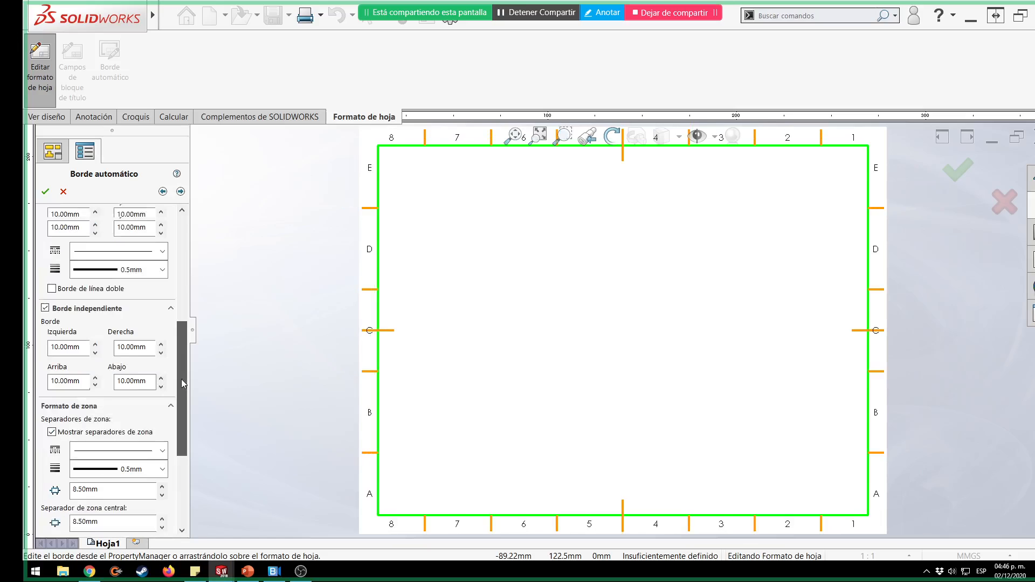
pyautogui.click(52, 322)
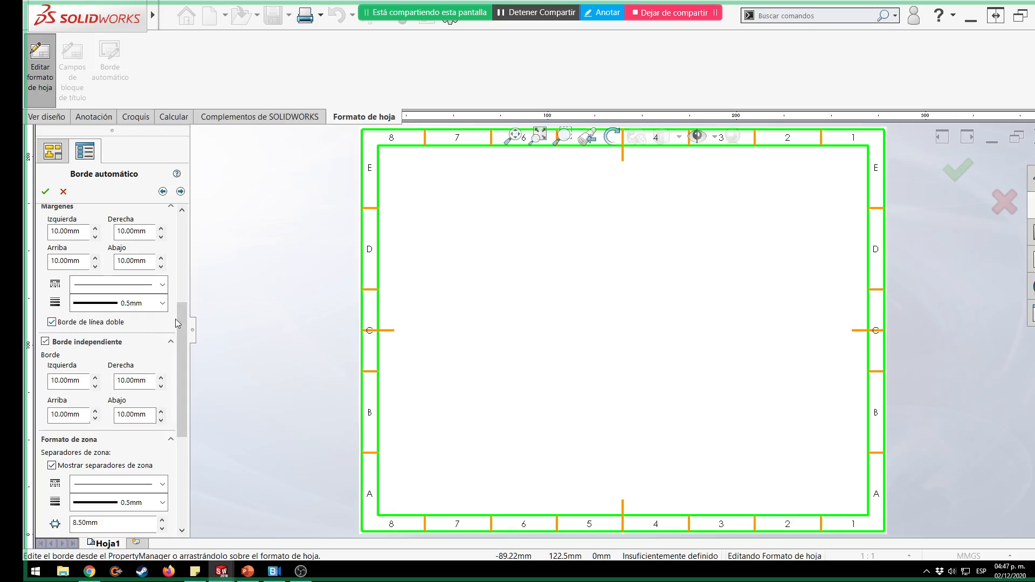
# Set both the outer and inner lengths of the central zone separator to 0 mm.
pyautogui.moveTo(175, 318); pyautogui.dragTo(180, 396)
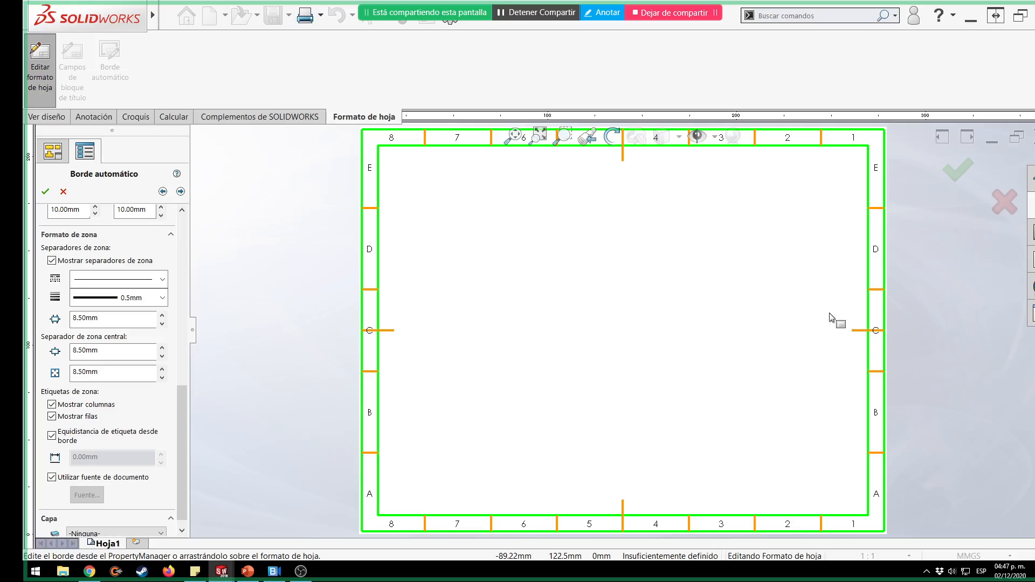
pyautogui.press('ctrl')
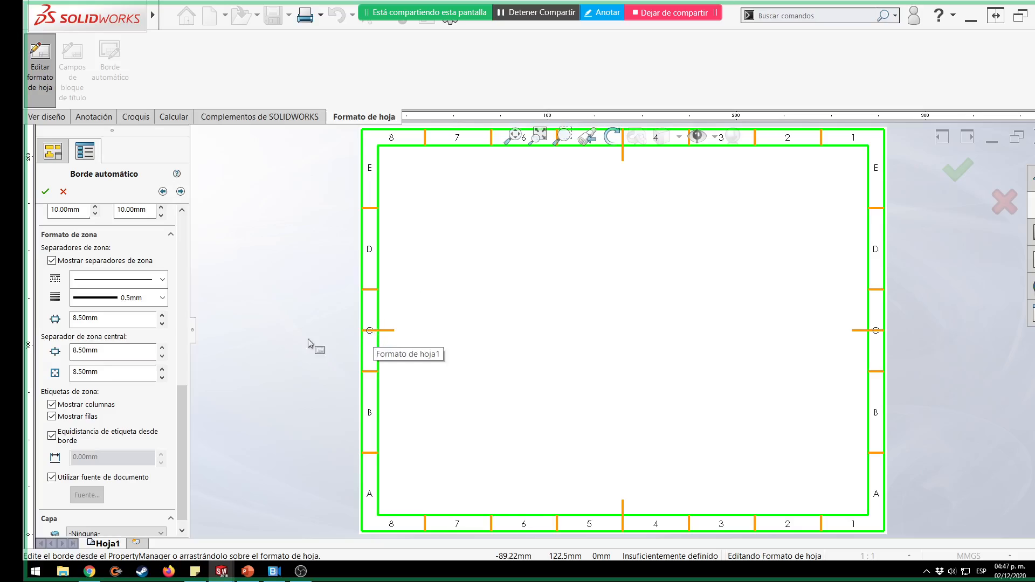
pyautogui.click(103, 356)
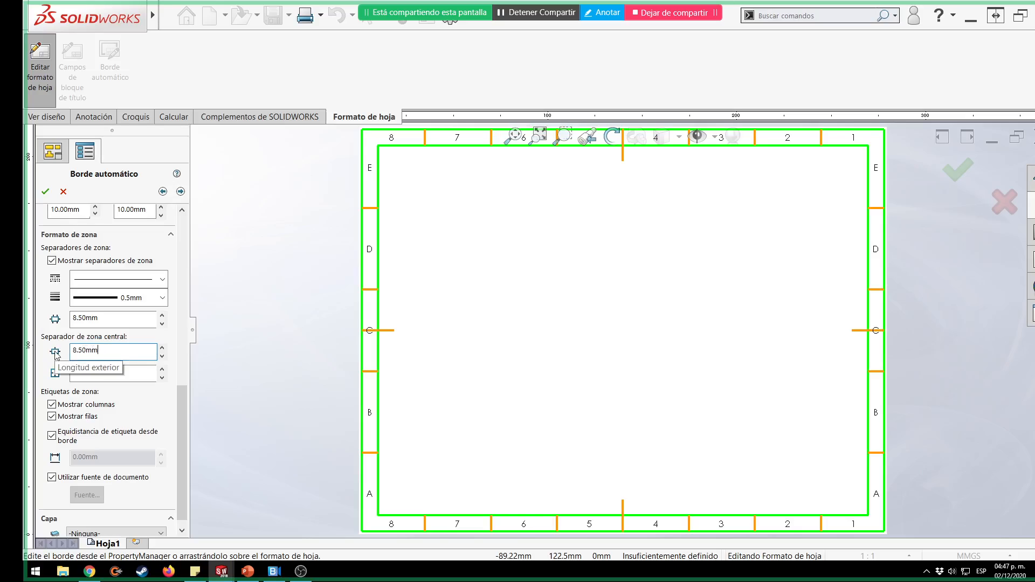
pyautogui.hotkey('ctrl', 'a')
pyautogui.write('0')
pyautogui.click(113, 376)
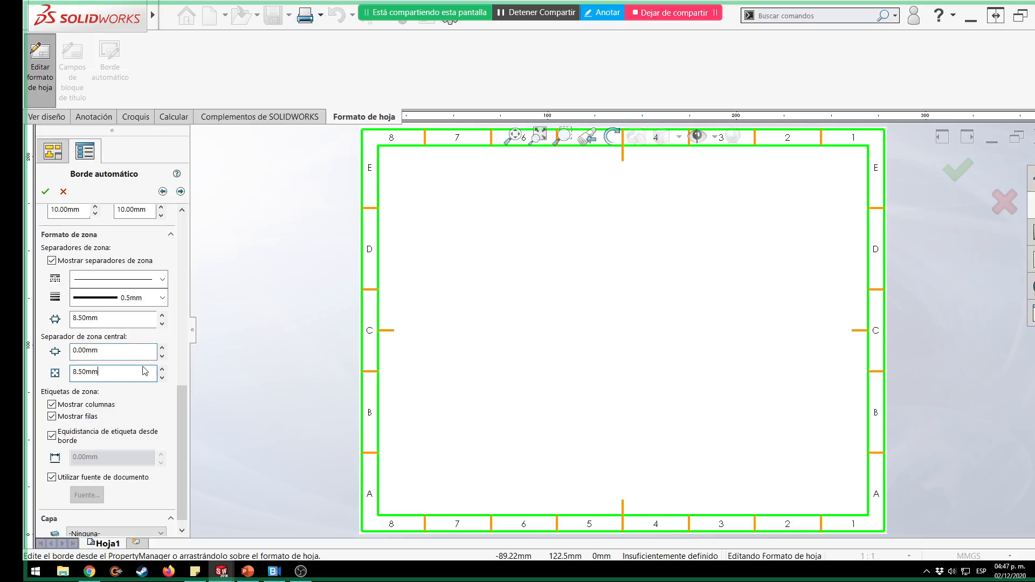
pyautogui.hotkey('ctrl', 'a')
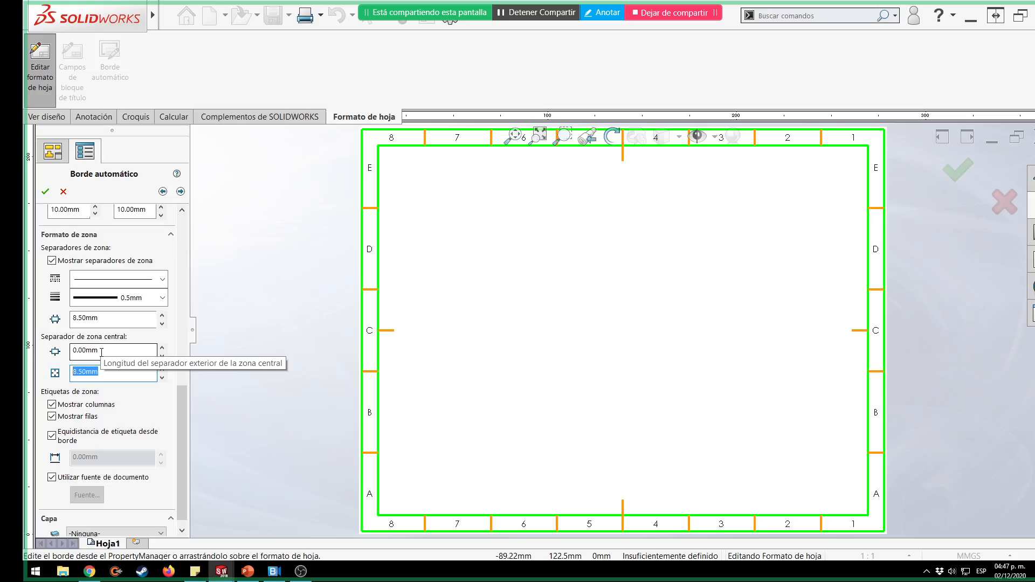
pyautogui.write('0')
pyautogui.click(117, 350)
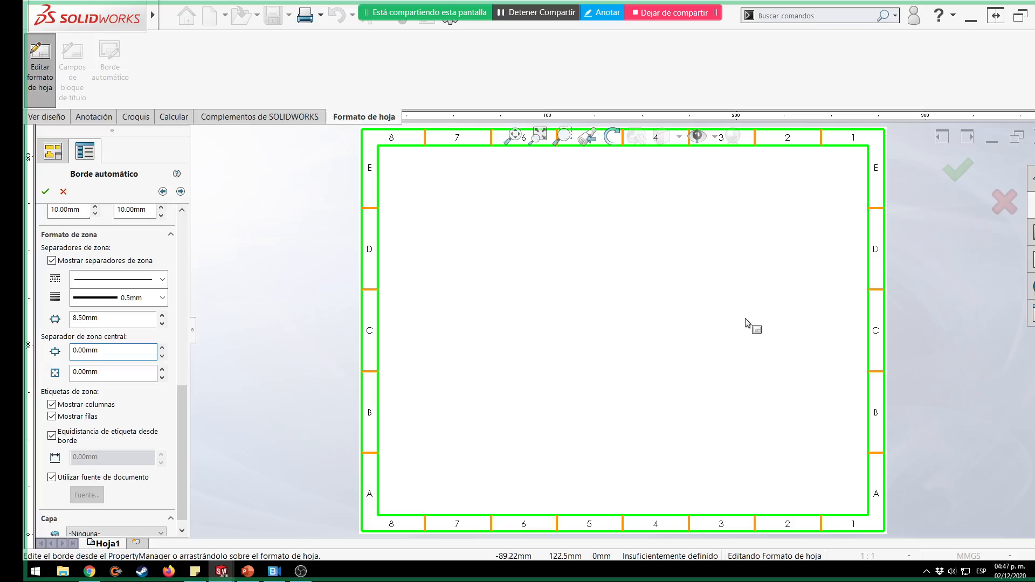
# Try a 15 mm outer length for the central zone separator and reset it to 0 mm.
pyautogui.click(162, 347)
pyautogui.click(161, 347)
pyautogui.click(162, 347)
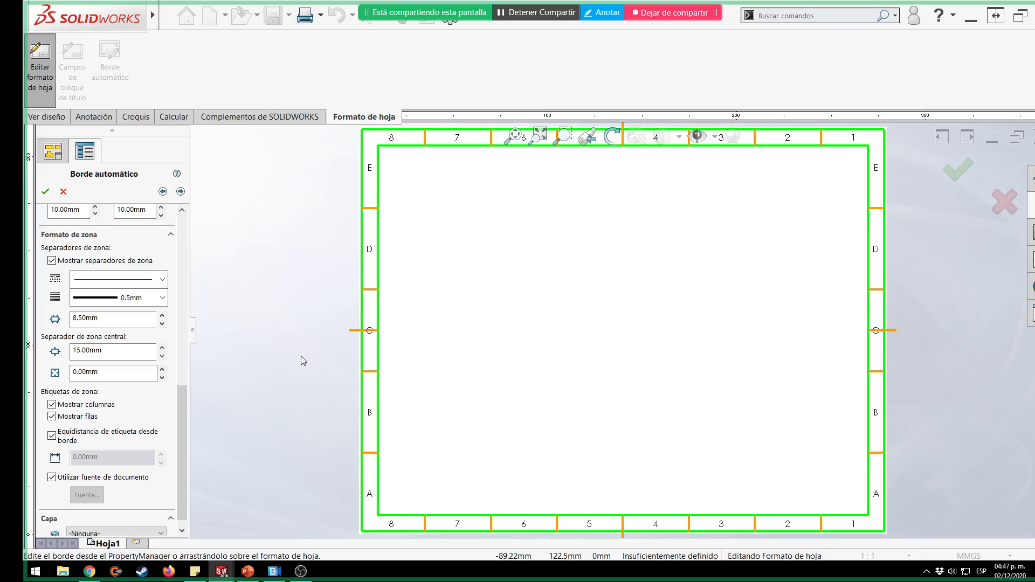
pyautogui.click(116, 351)
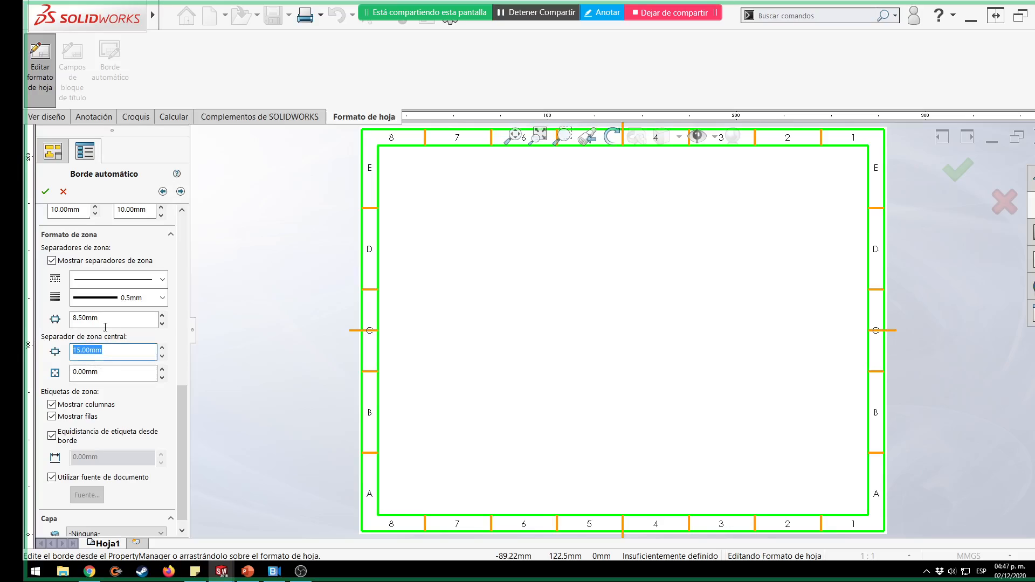
pyautogui.write('0')
pyautogui.press('Return')
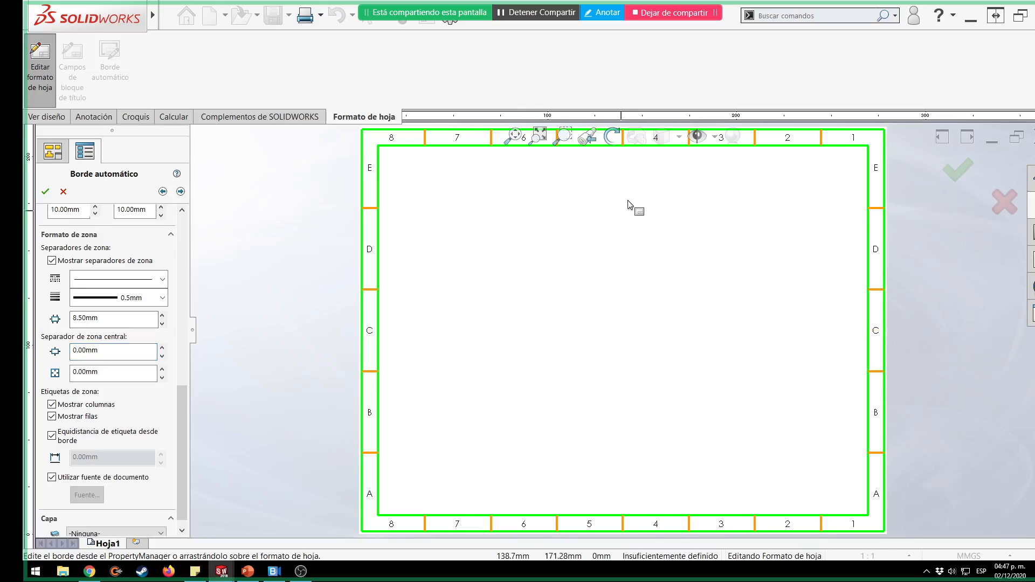
# Turn off the equidistant placement of zone labels from the border and set the label offset to 0.80 mm.
pyautogui.scroll(-2, 644, 253)
pyautogui.scroll(2, 644, 252)
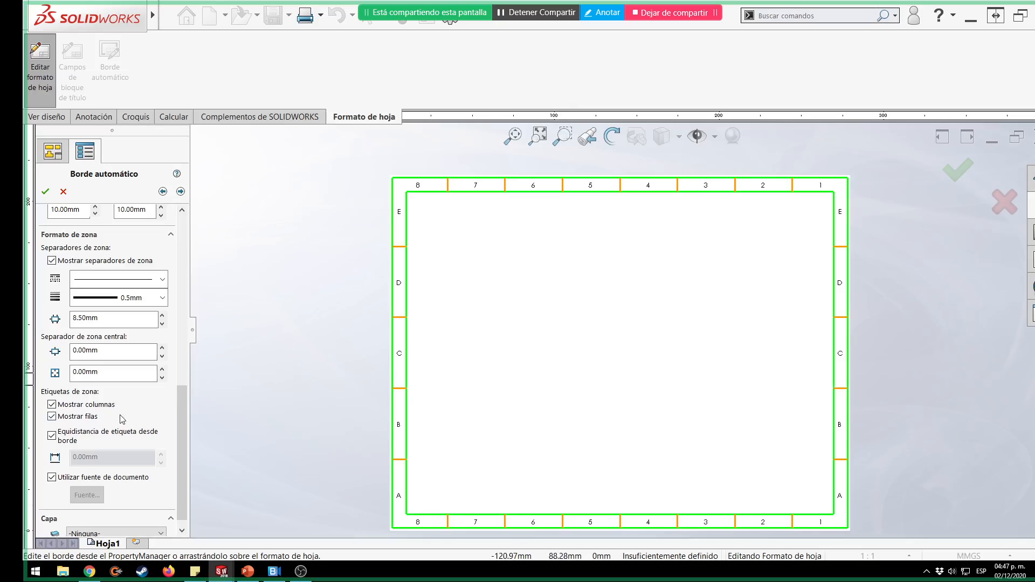
pyautogui.click(78, 407)
pyautogui.click(73, 408)
pyautogui.click(52, 435)
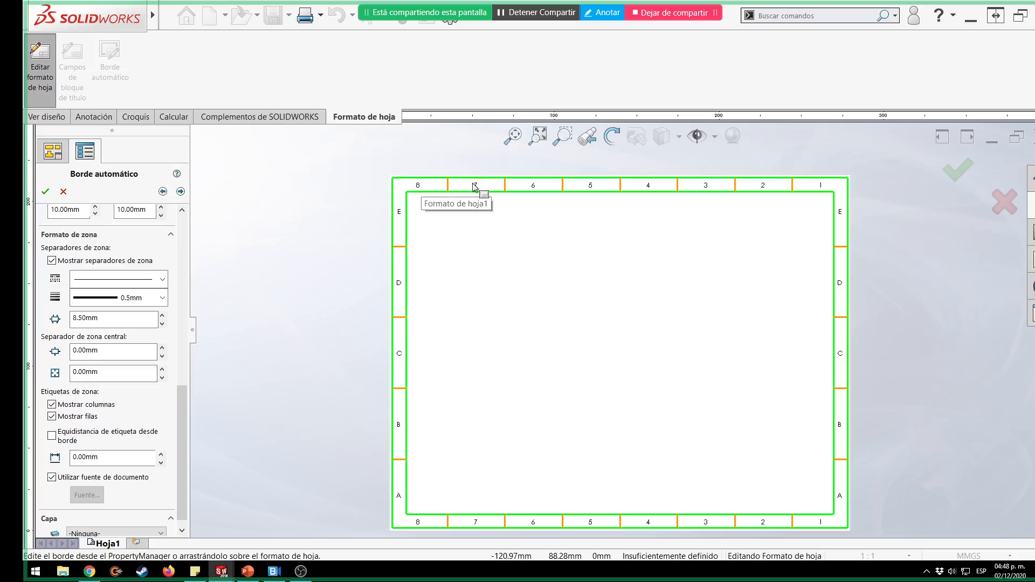
pyautogui.click(162, 454)
pyautogui.click(161, 454)
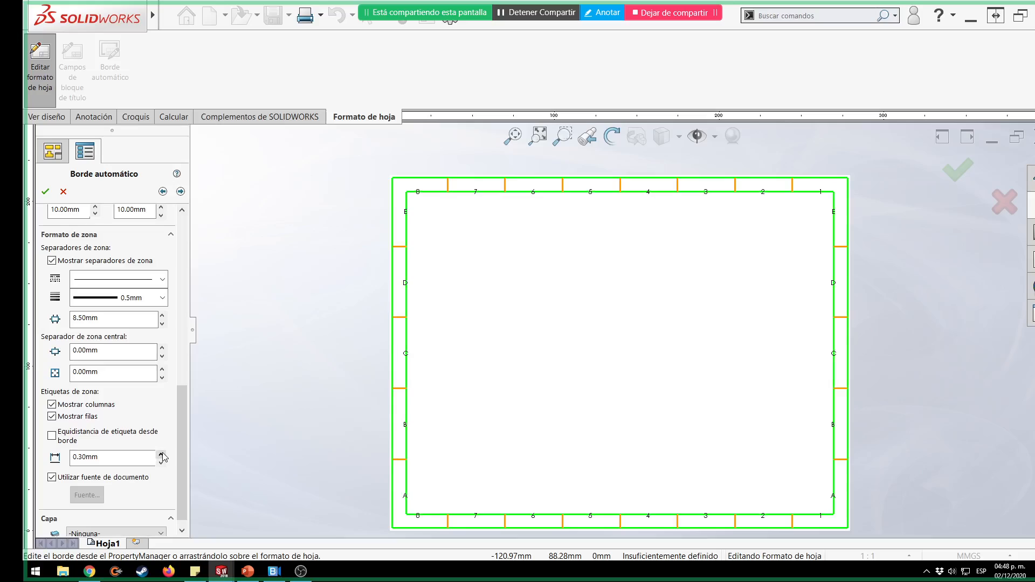
pyautogui.click(161, 455)
# Restore equidistant zone label placement and refresh the labels by changing the row count and returning it to 5.
pyautogui.click(52, 436)
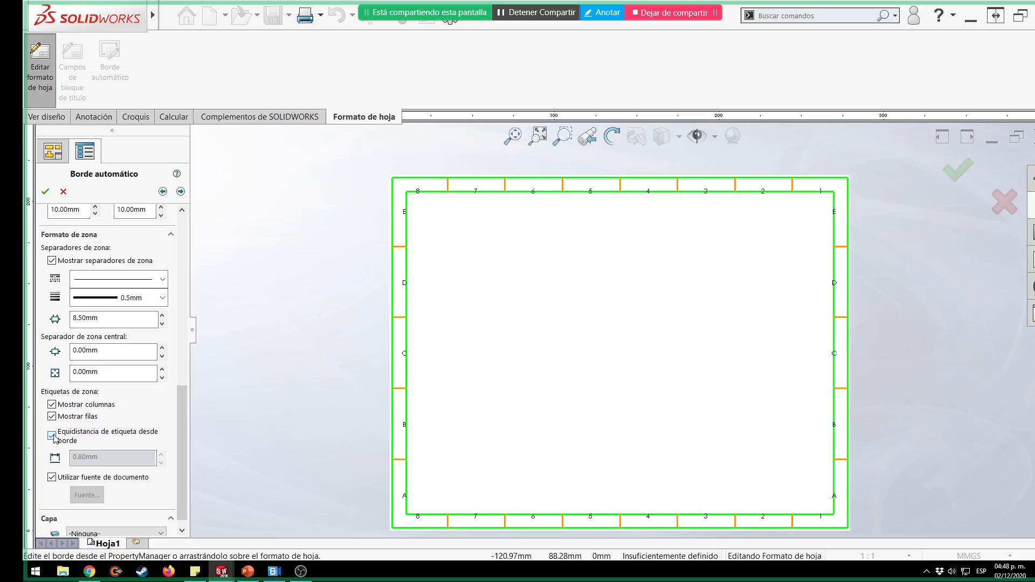
pyautogui.moveTo(186, 409); pyautogui.dragTo(187, 215)
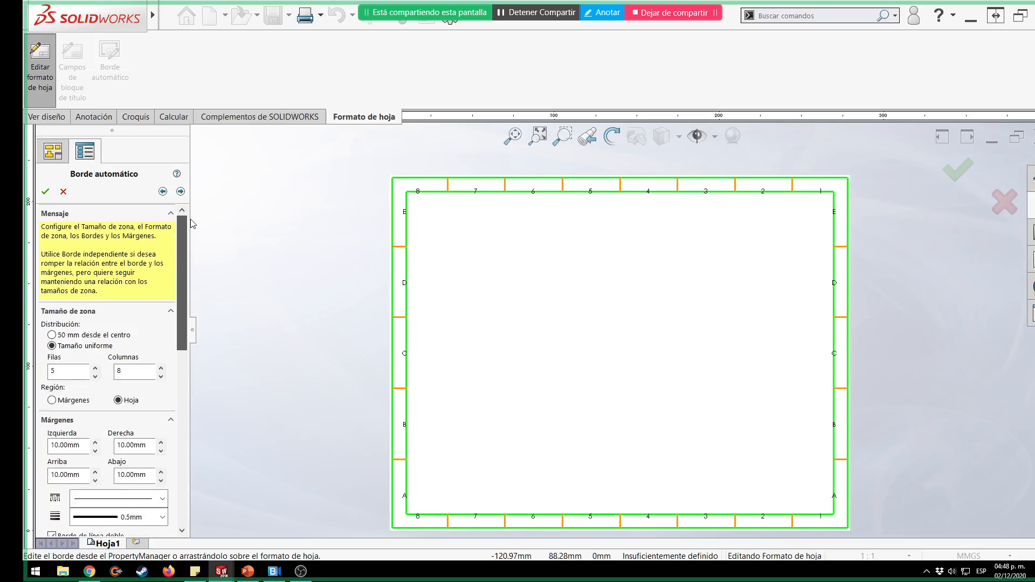
pyautogui.click(95, 368)
pyautogui.click(94, 376)
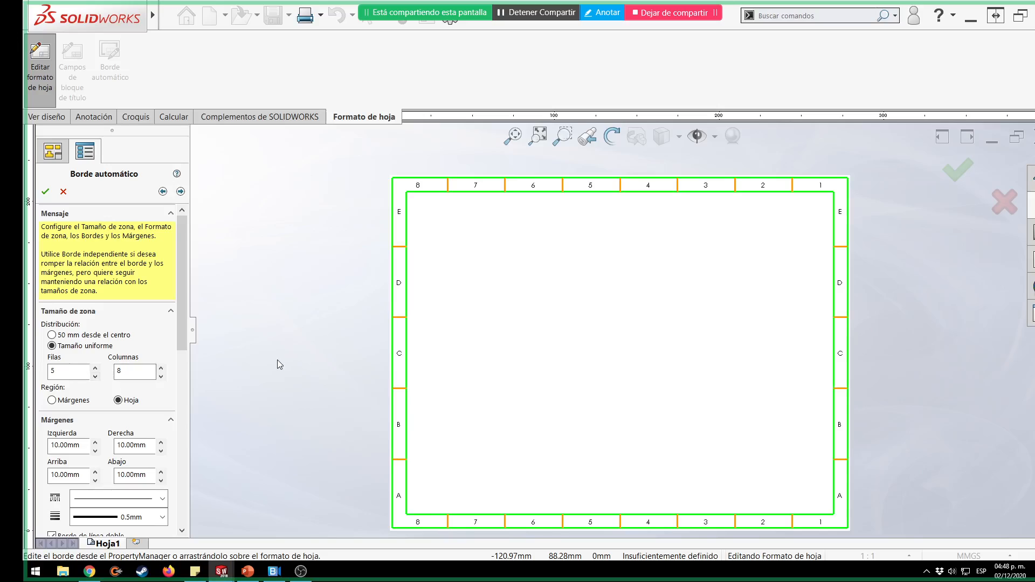
# Review the zone label font and layer options, keeping the document font and no layer assigned.
pyautogui.moveTo(182, 247); pyautogui.dragTo(187, 413)
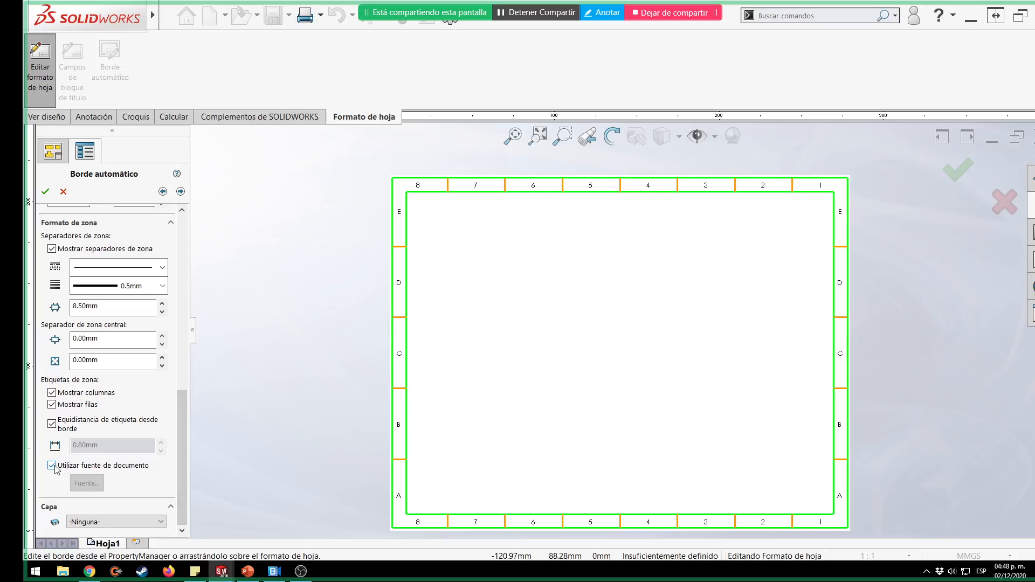
pyautogui.press('ctrl')
pyautogui.press('ctrl')
pyautogui.press('ctrl')
pyautogui.click(54, 466)
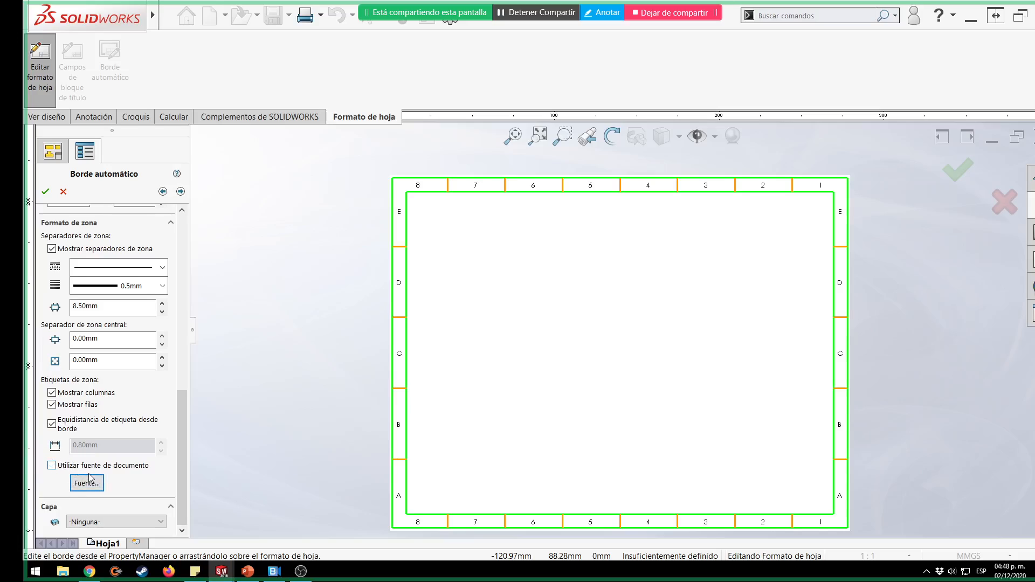
pyautogui.click(86, 483)
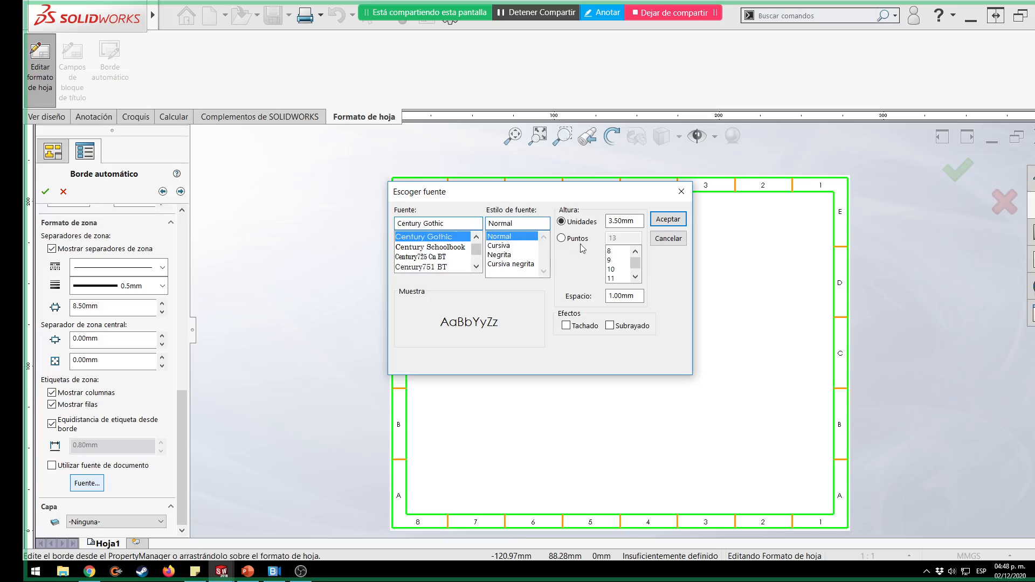
pyautogui.click(682, 193)
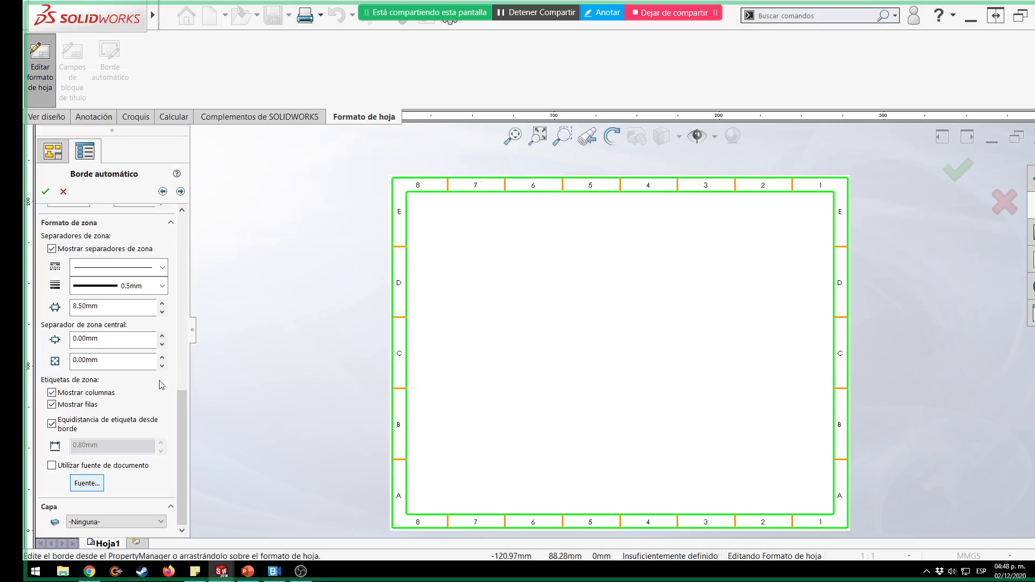
pyautogui.click(69, 466)
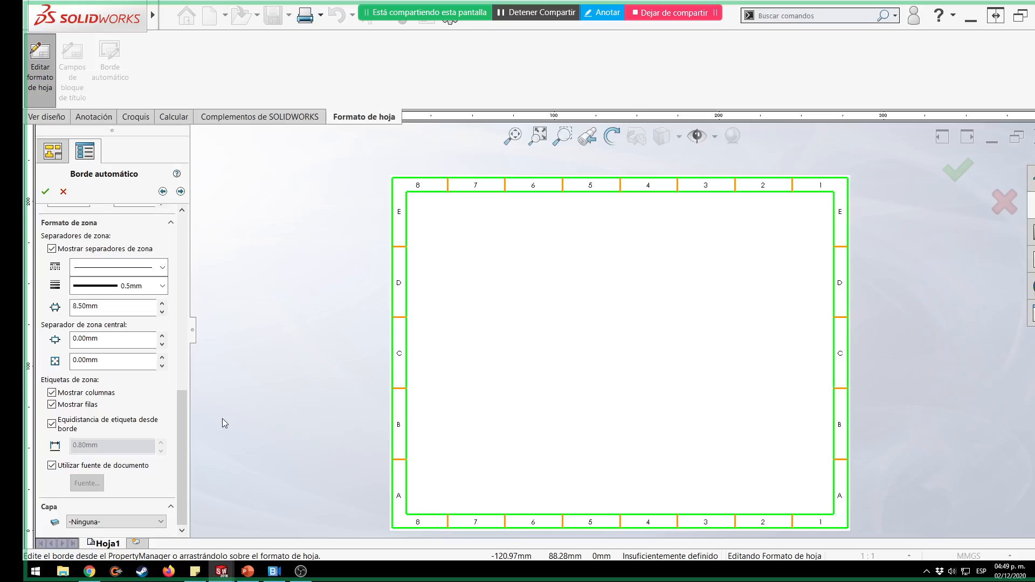
pyautogui.click(135, 522)
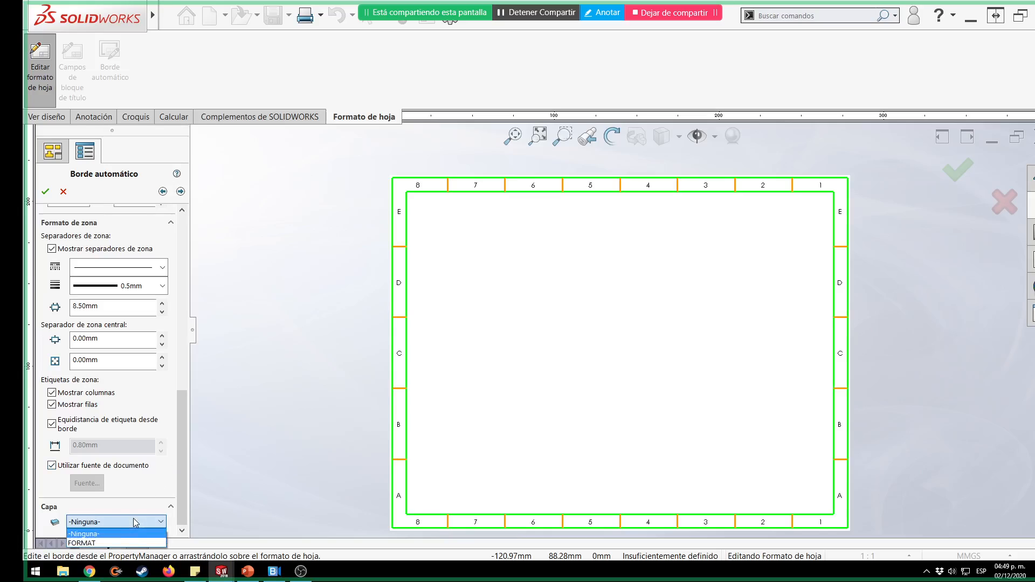
pyautogui.click(106, 532)
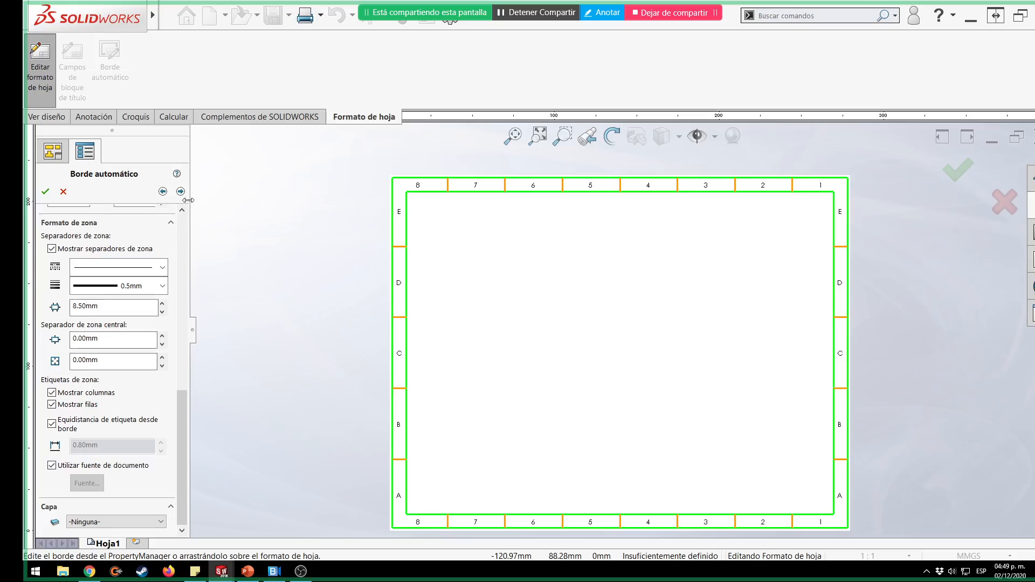
# Add a margin mask, shrink it to the width of the left border strip and place it over the D zone label.
pyautogui.click(180, 192)
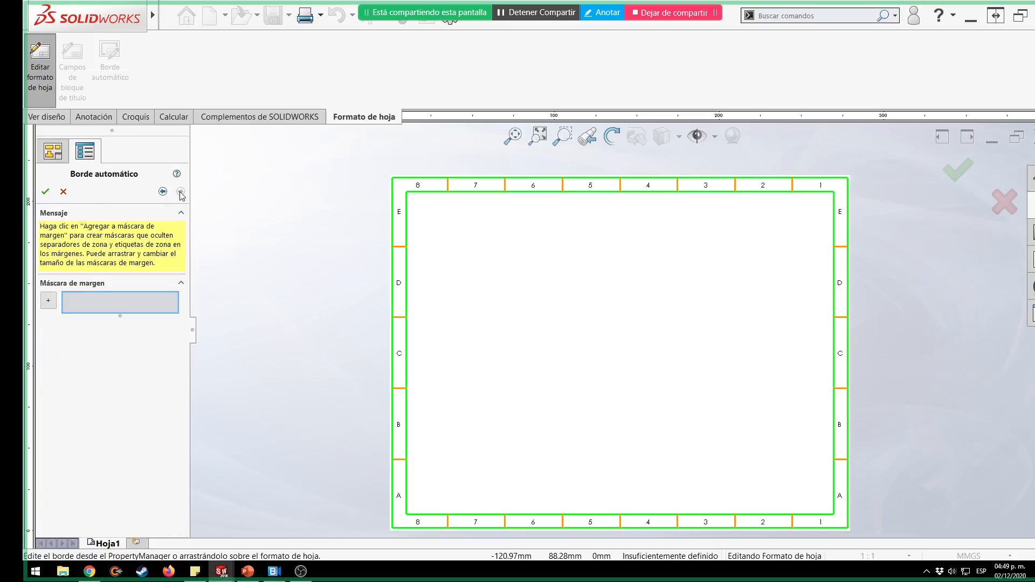
pyautogui.click(49, 300)
pyautogui.click(494, 278)
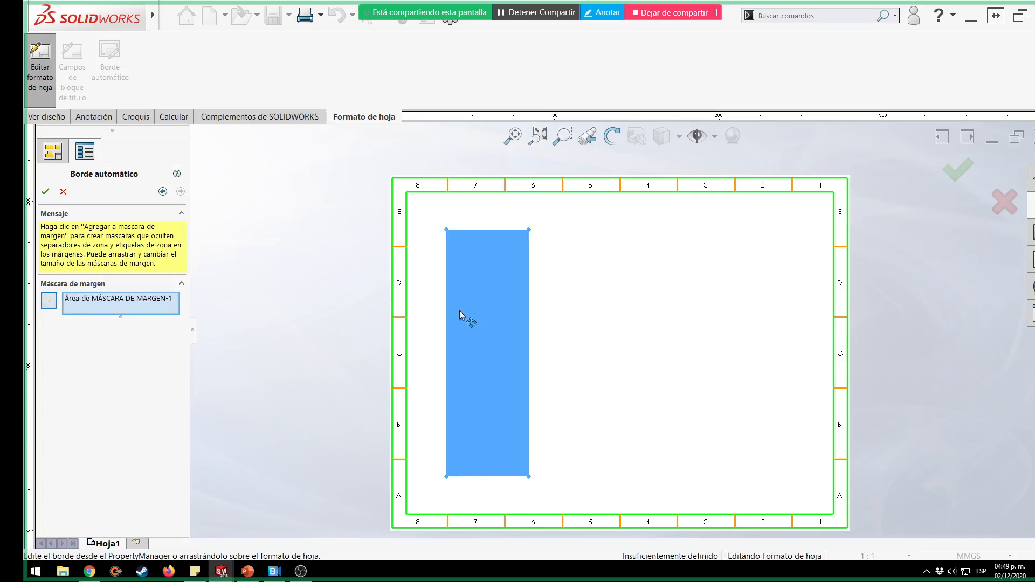
pyautogui.moveTo(459, 310); pyautogui.dragTo(416, 324)
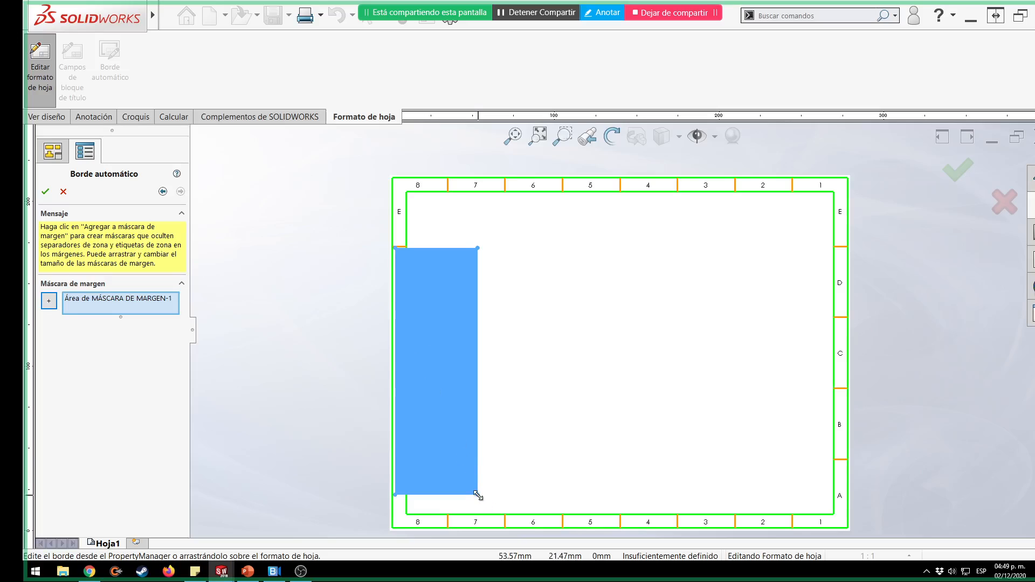
pyautogui.moveTo(477, 494); pyautogui.dragTo(405, 291)
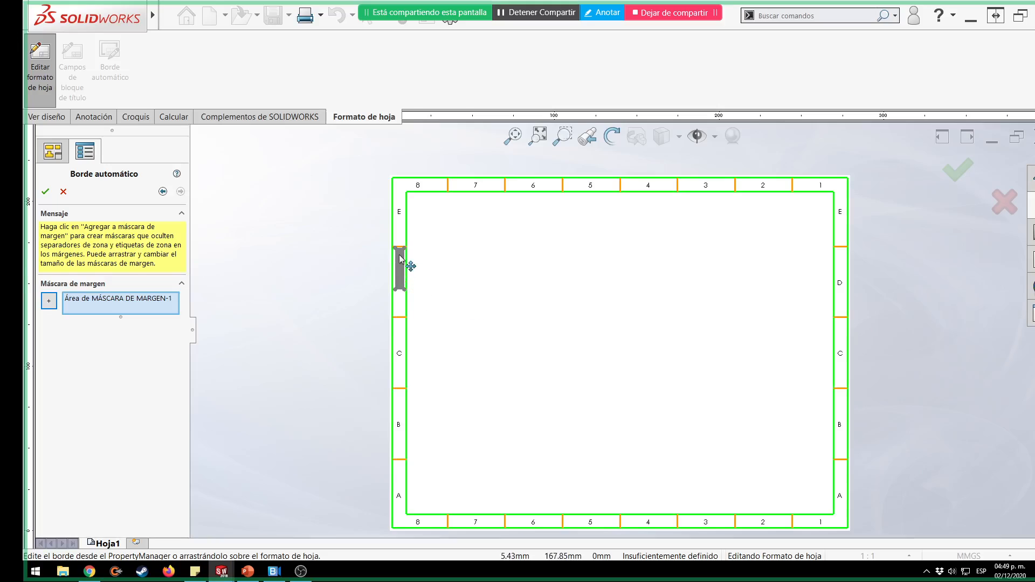
pyautogui.moveTo(398, 255); pyautogui.dragTo(399, 264)
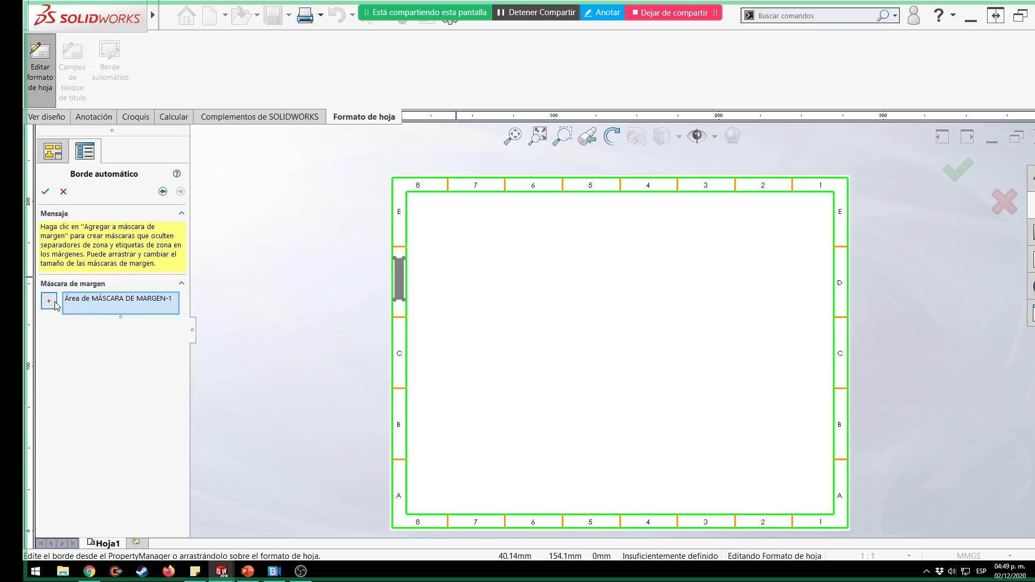
# Add a second margin mask, shrink it to the height of the upper border strip over the zone 6 label, and accept the border.
pyautogui.click(56, 304)
pyautogui.moveTo(506, 245); pyautogui.dragTo(549, 224)
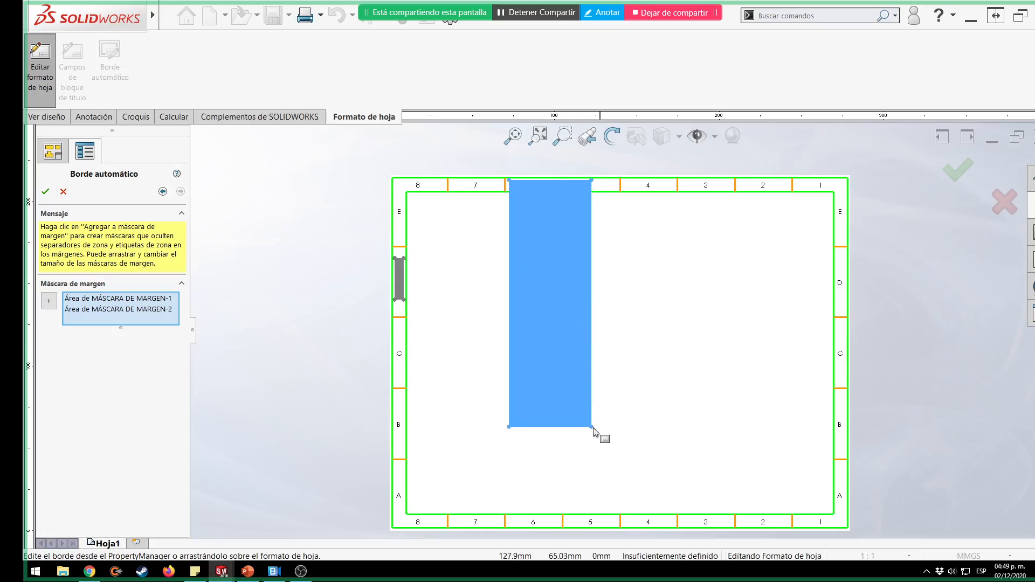
pyautogui.moveTo(592, 427); pyautogui.dragTo(553, 188)
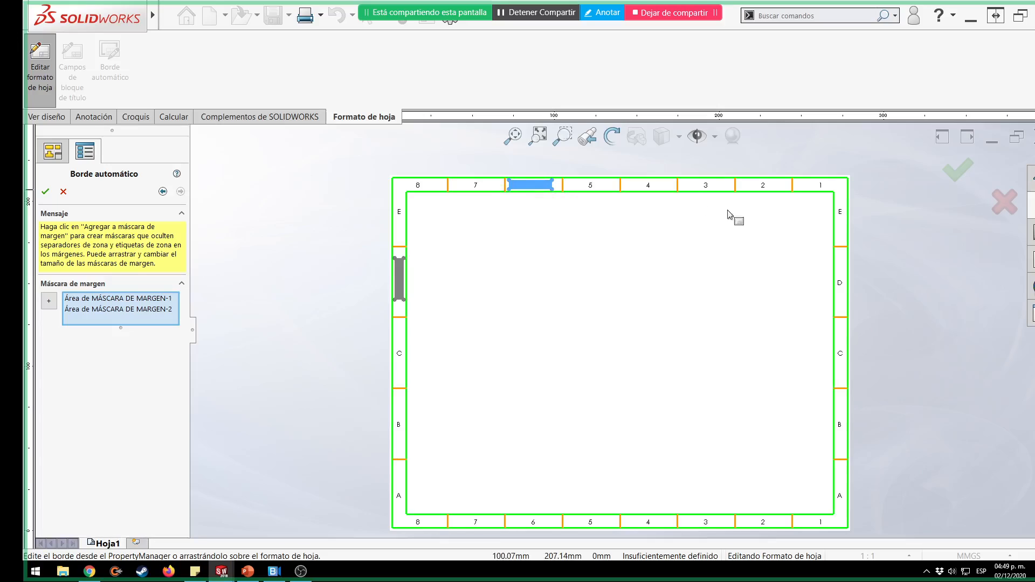
pyautogui.click(960, 172)
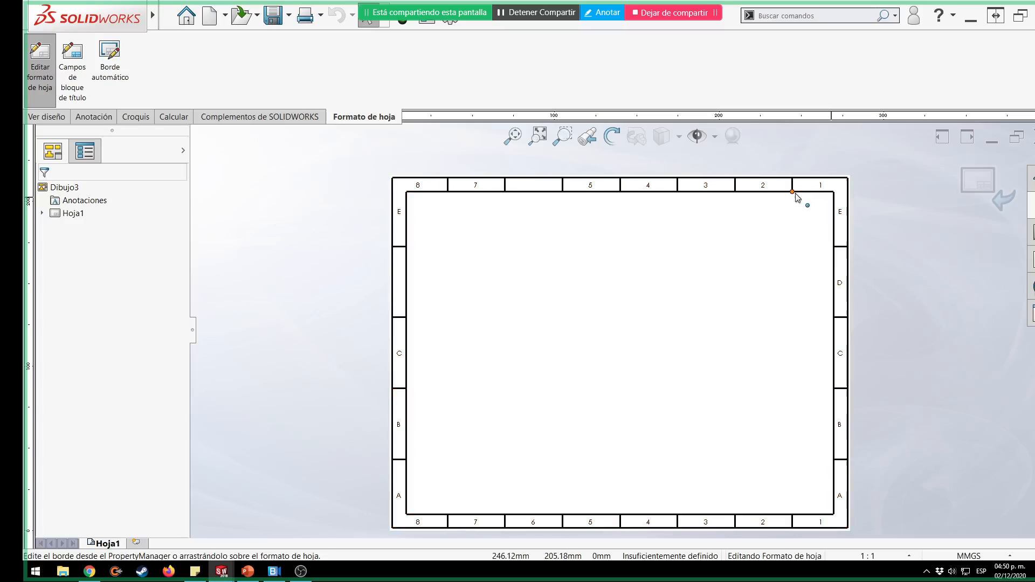
# Try moving the inner frame's upper corner beside zone 1 into the sheet area, and undo the move.
pyautogui.moveTo(835, 194); pyautogui.dragTo(673, 285)
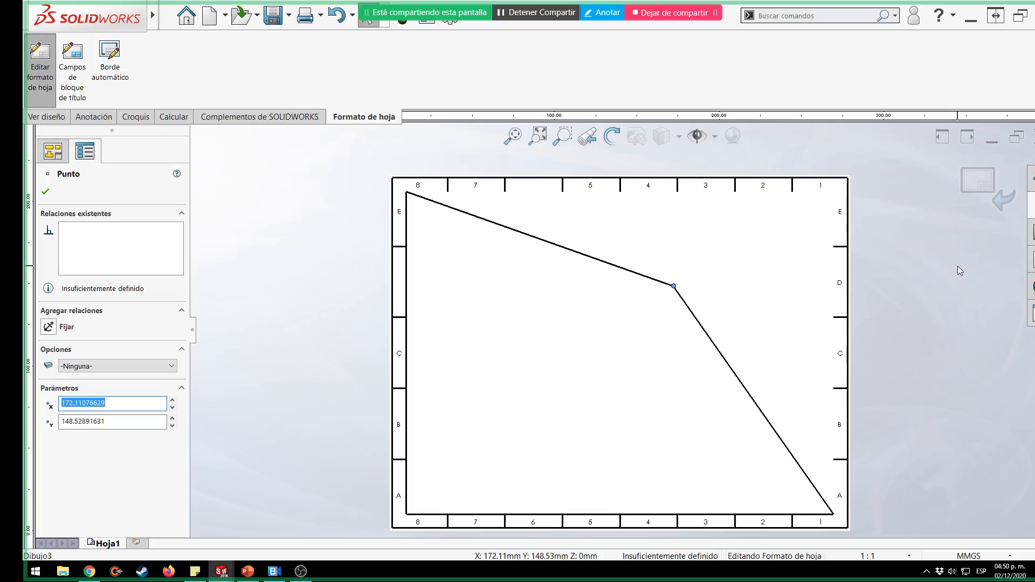
pyautogui.hotkey('ctrl', 'z')
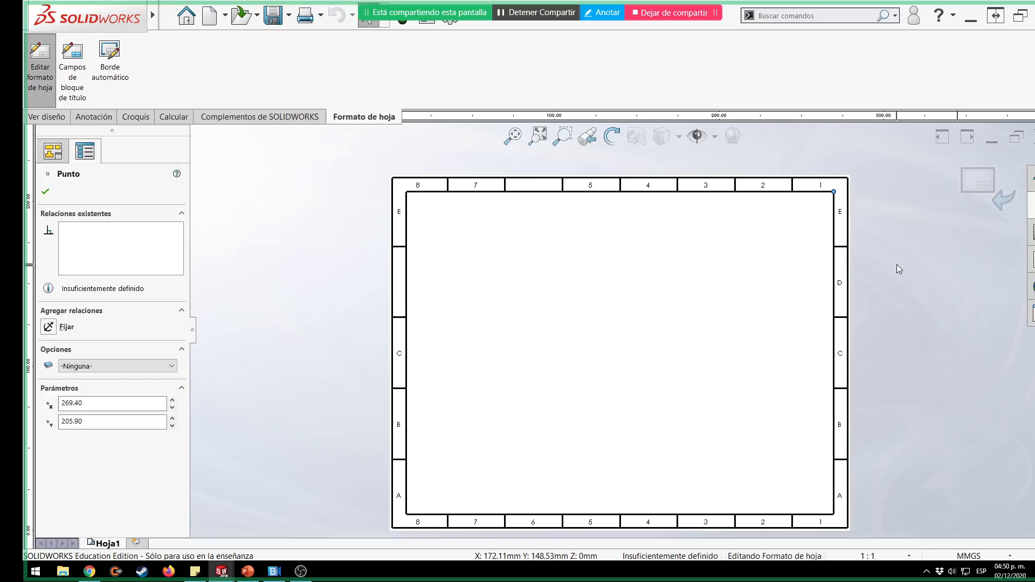
pyautogui.click(896, 264)
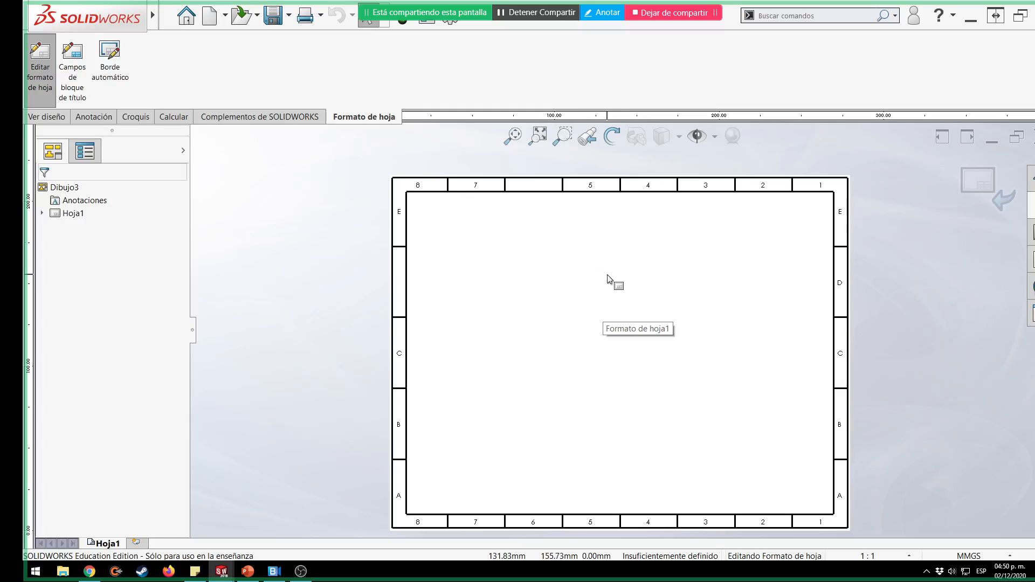
# Open the layer manager from the sheet format's change-layer option and add a layer named Cajetin.
pyautogui.rightClick(595, 249)
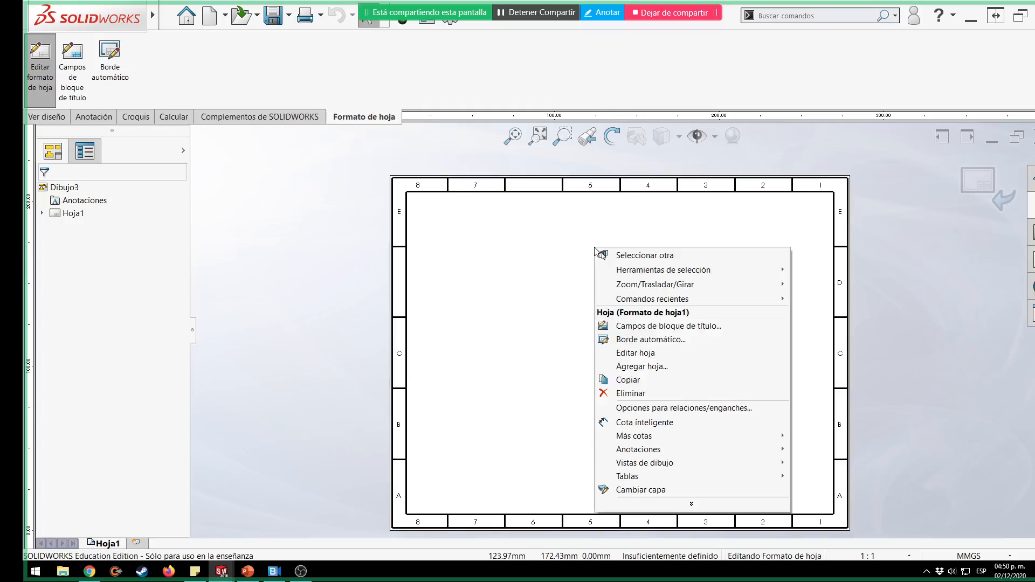
pyautogui.click(683, 489)
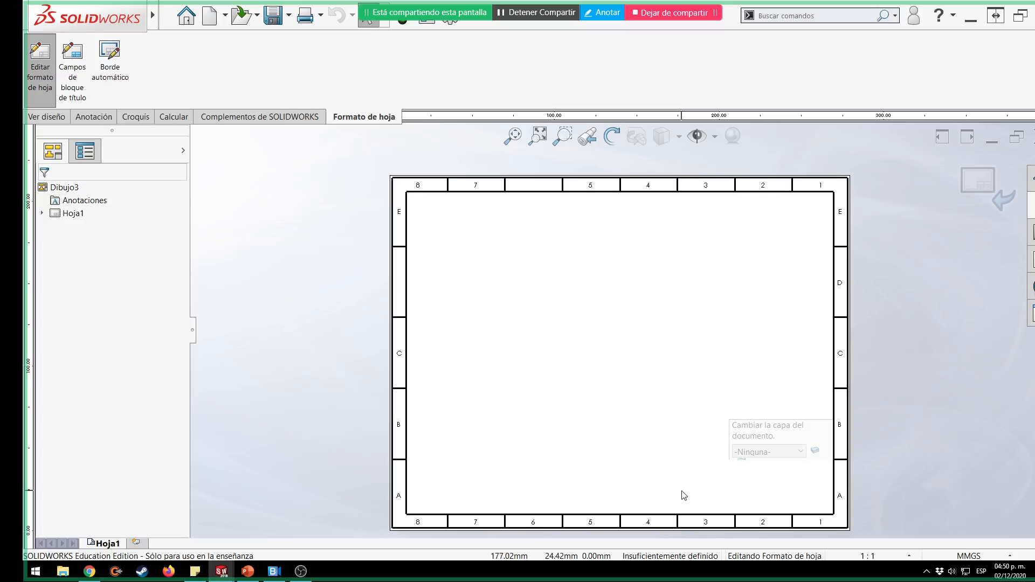
pyautogui.click(793, 452)
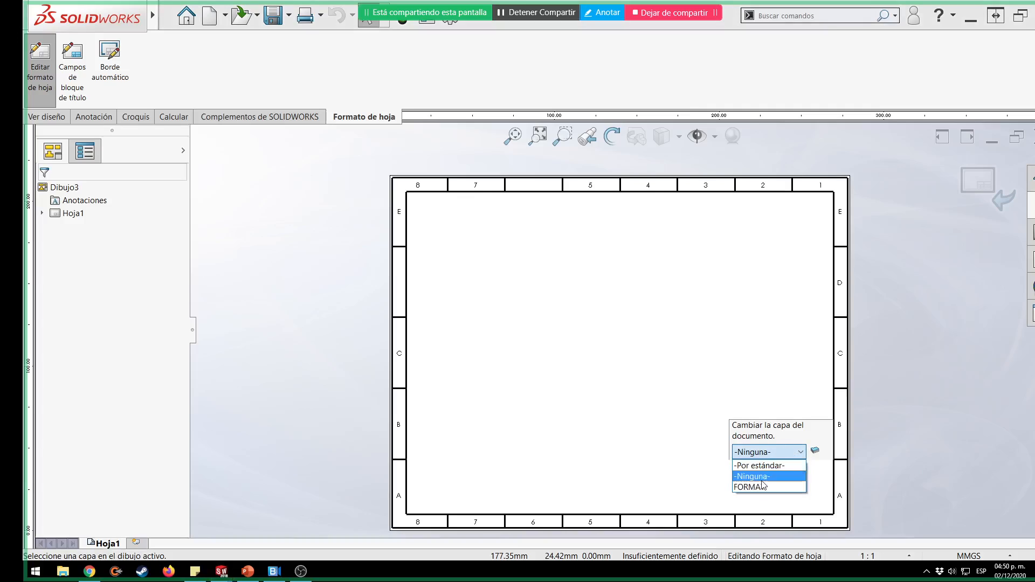
pyautogui.click(789, 438)
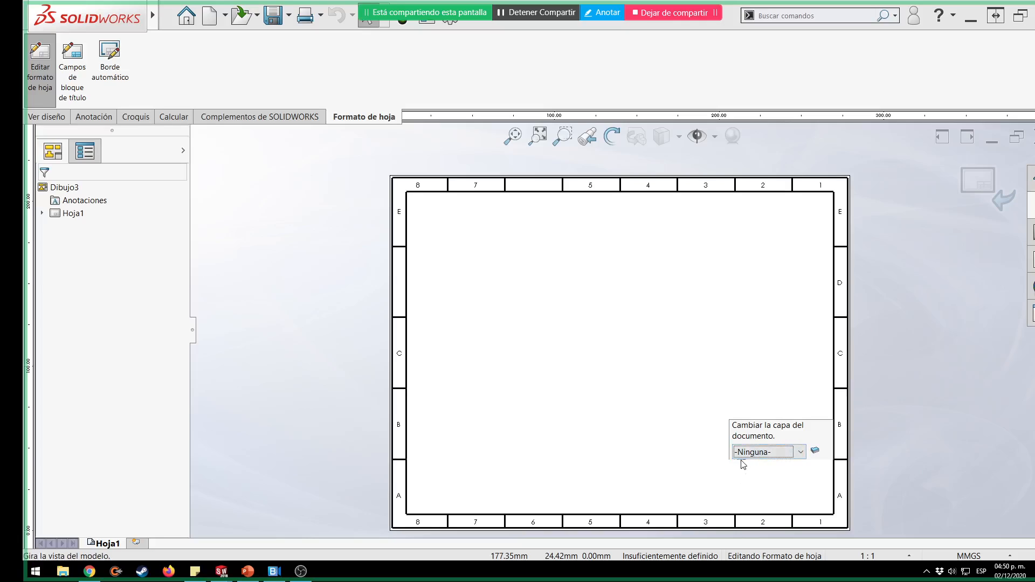
pyautogui.click(815, 451)
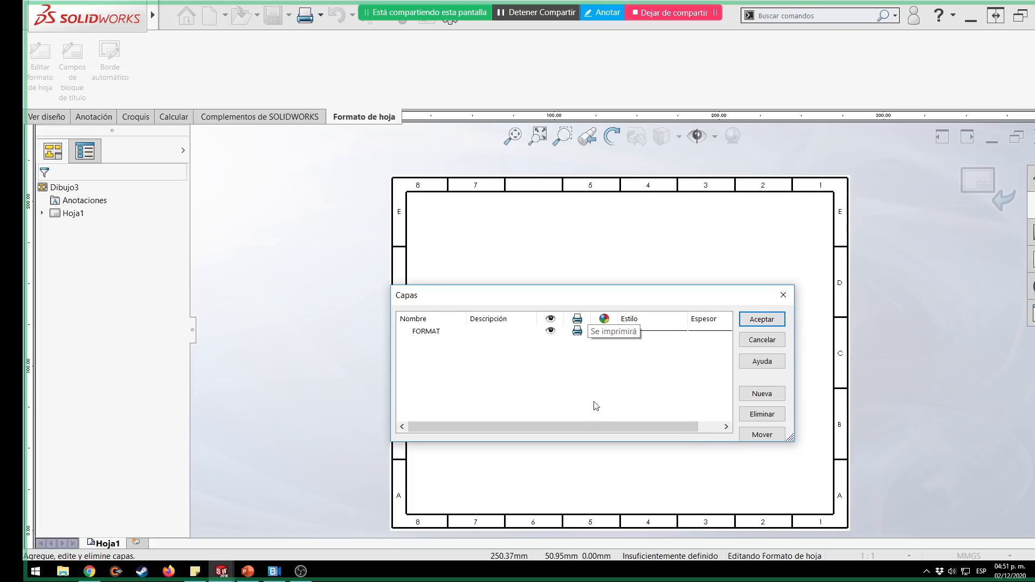
pyautogui.click(762, 394)
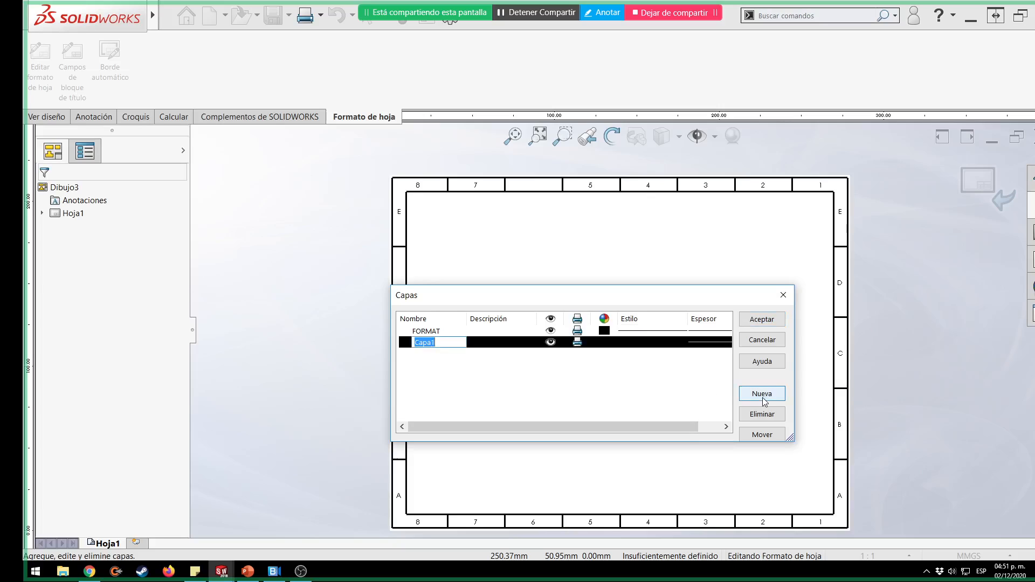
pyautogui.write('Cajetin')
pyautogui.press('Return')
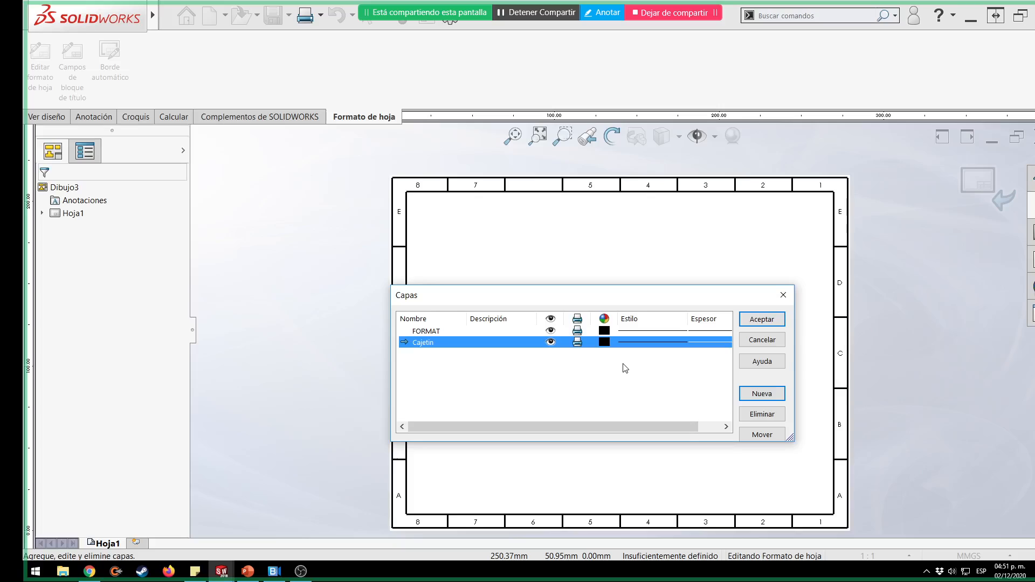
pyautogui.click(426, 344)
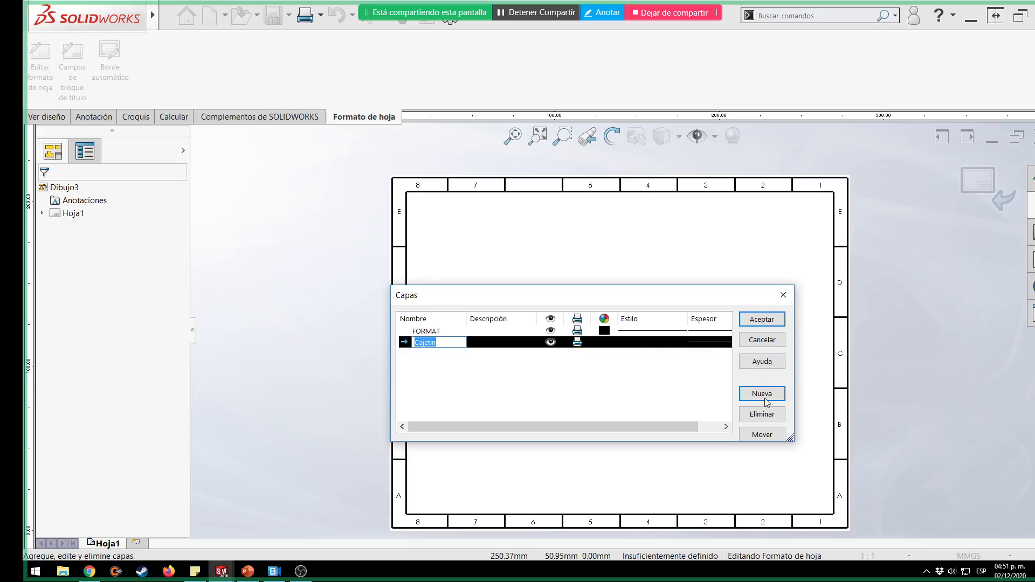
pyautogui.click(555, 368)
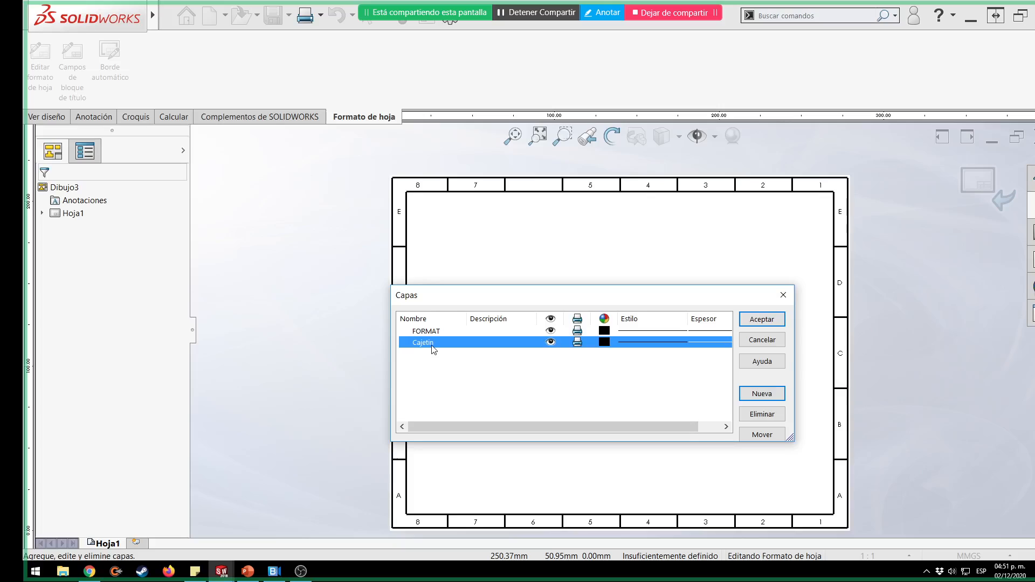
# Add another layer and name it Borde.
pyautogui.click(762, 396)
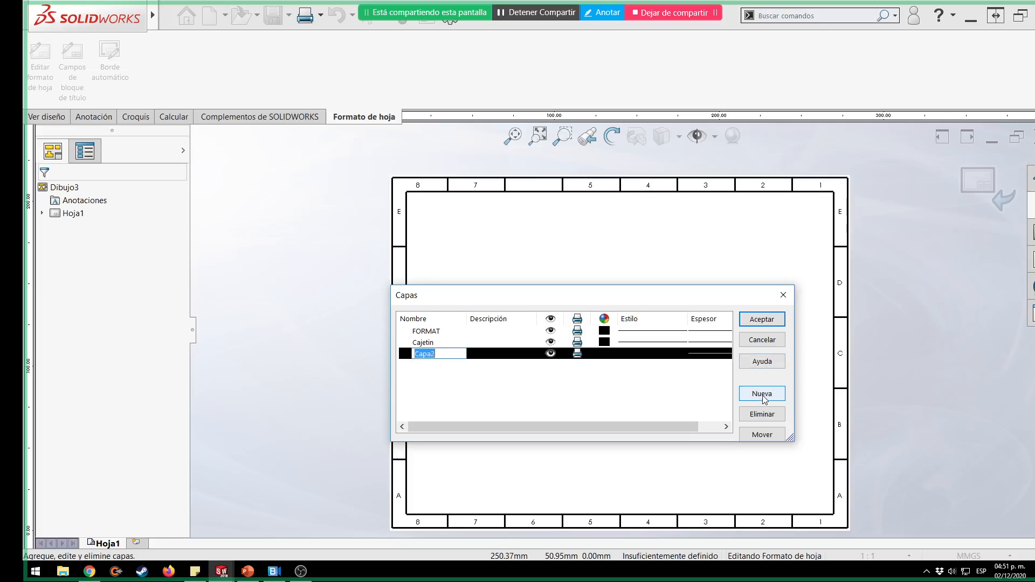
pyautogui.press('BackSpace')
pyautogui.click(762, 396)
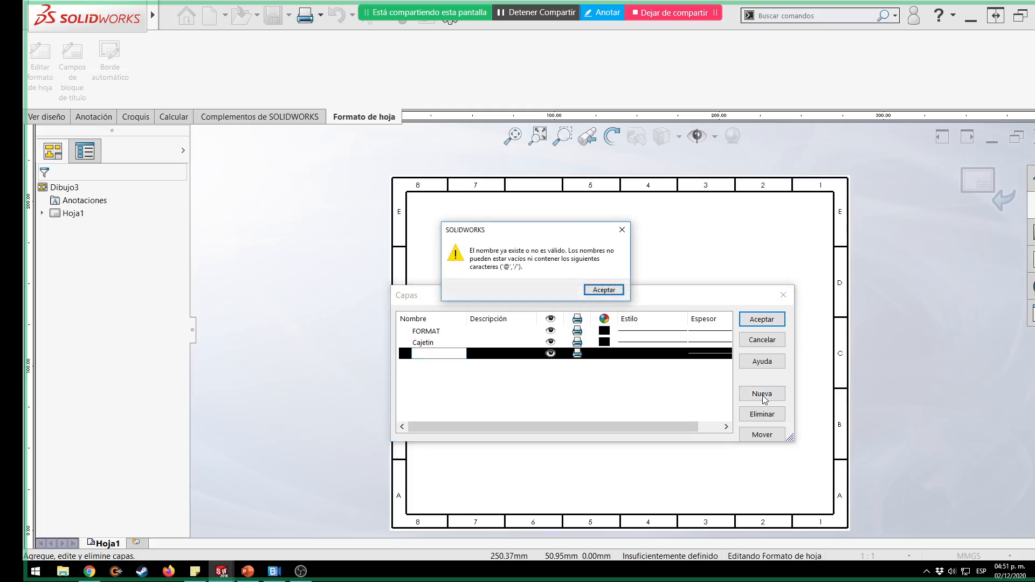
pyautogui.click(603, 290)
pyautogui.click(434, 356)
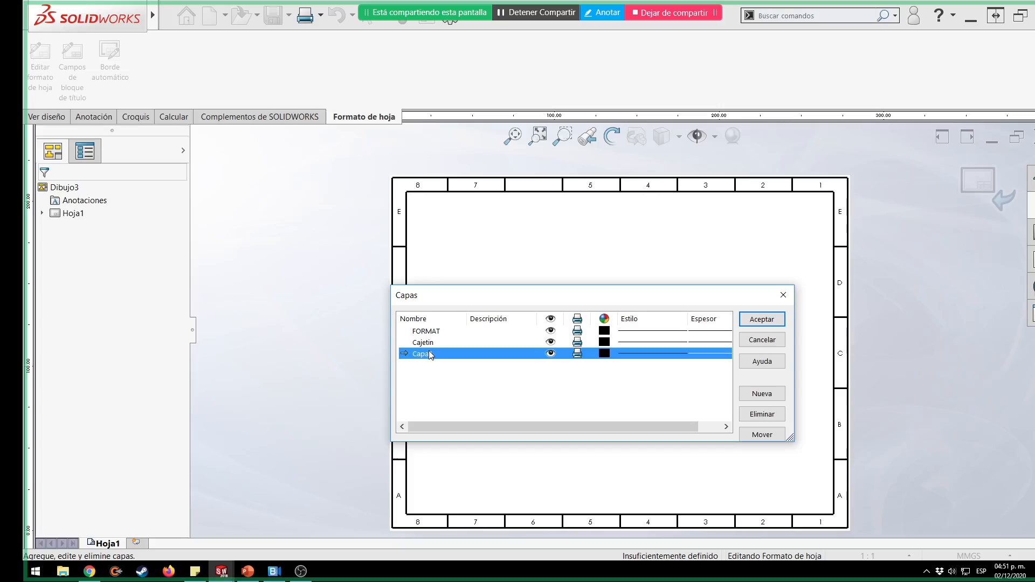
pyautogui.click(430, 354)
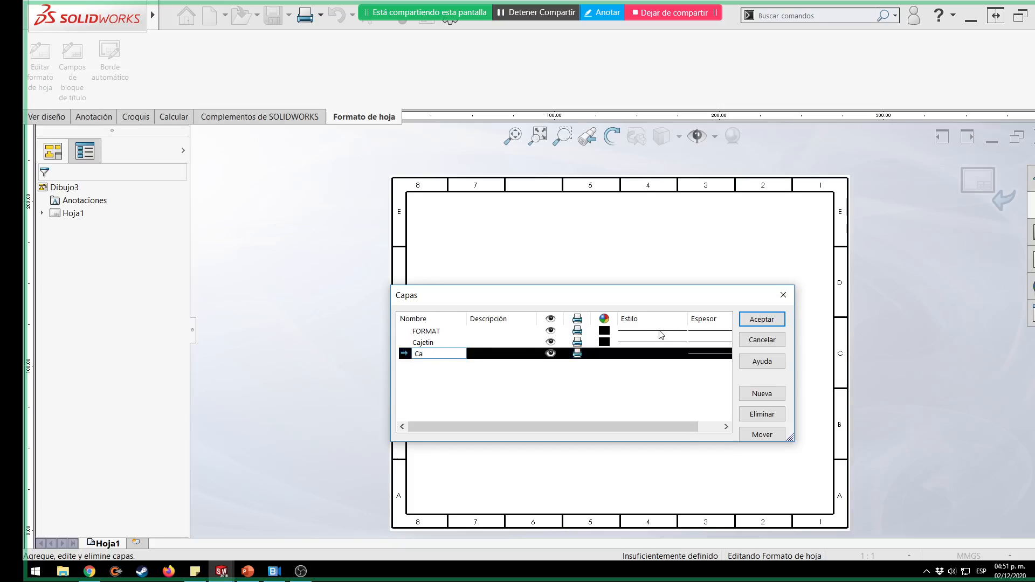
pyautogui.press('BackSpace')
pyautogui.press('BackSpace')
pyautogui.write('B')
pyautogui.press('Return')
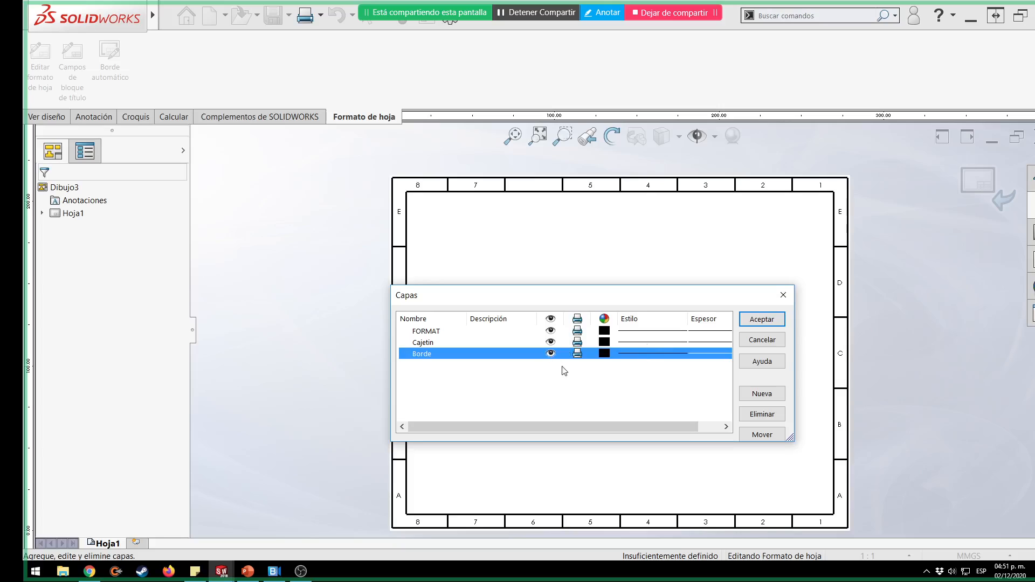
# Add a layer named Cotas, set its color to red, and accept the layer changes.
pyautogui.click(776, 395)
pyautogui.write('Cotas')
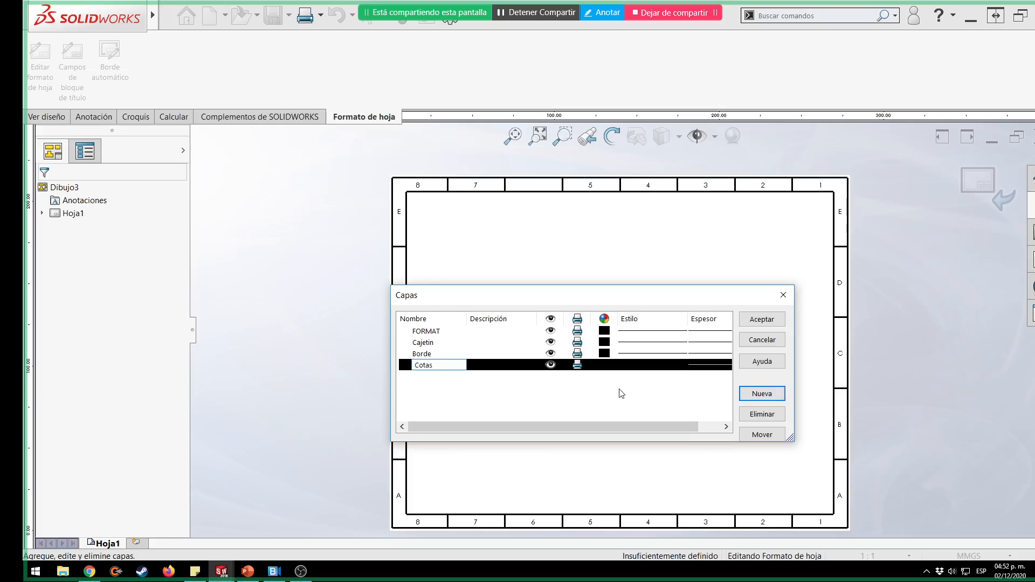
pyautogui.press('Return')
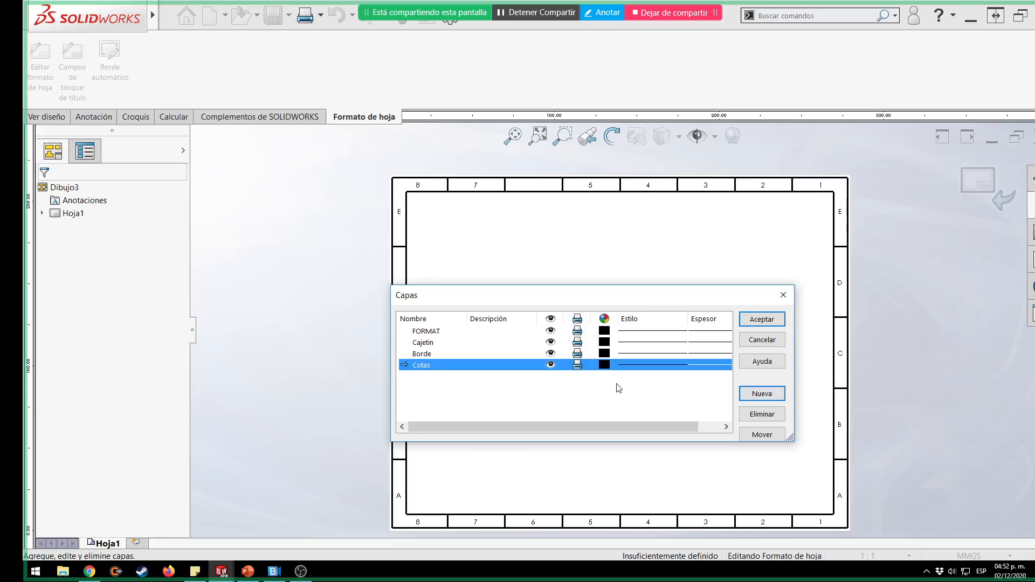
pyautogui.click(604, 365)
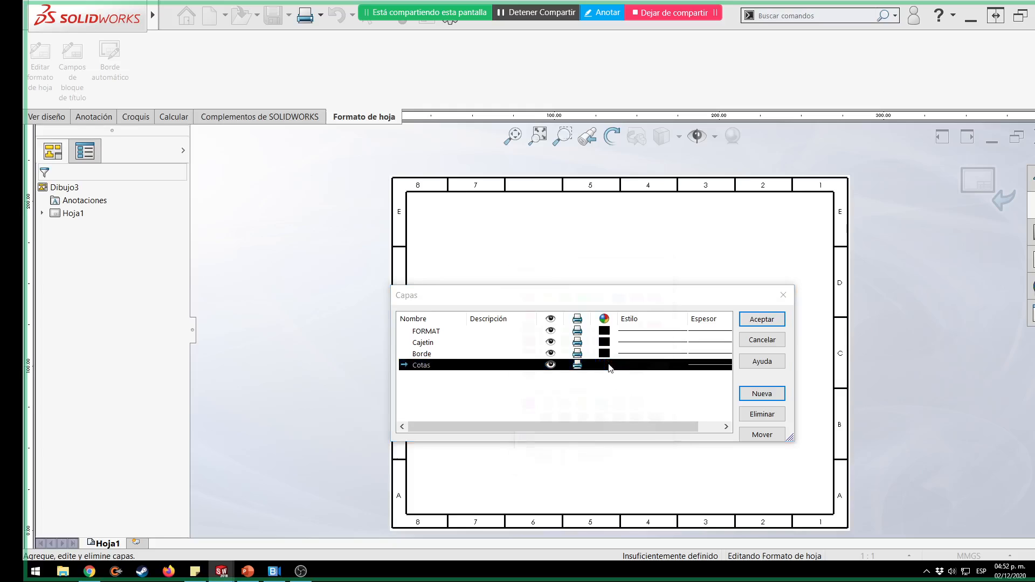
pyautogui.click(525, 311)
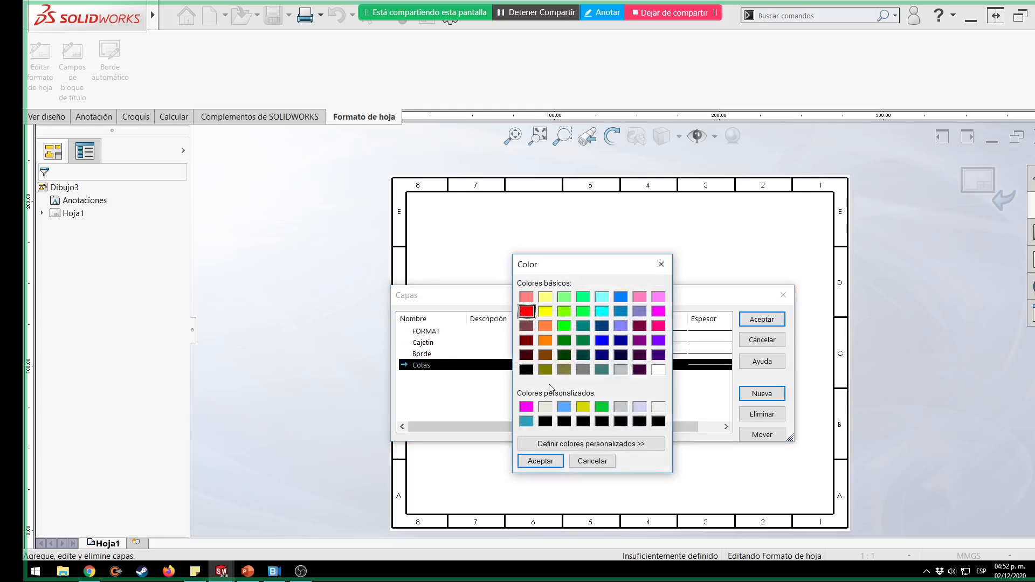
pyautogui.click(540, 461)
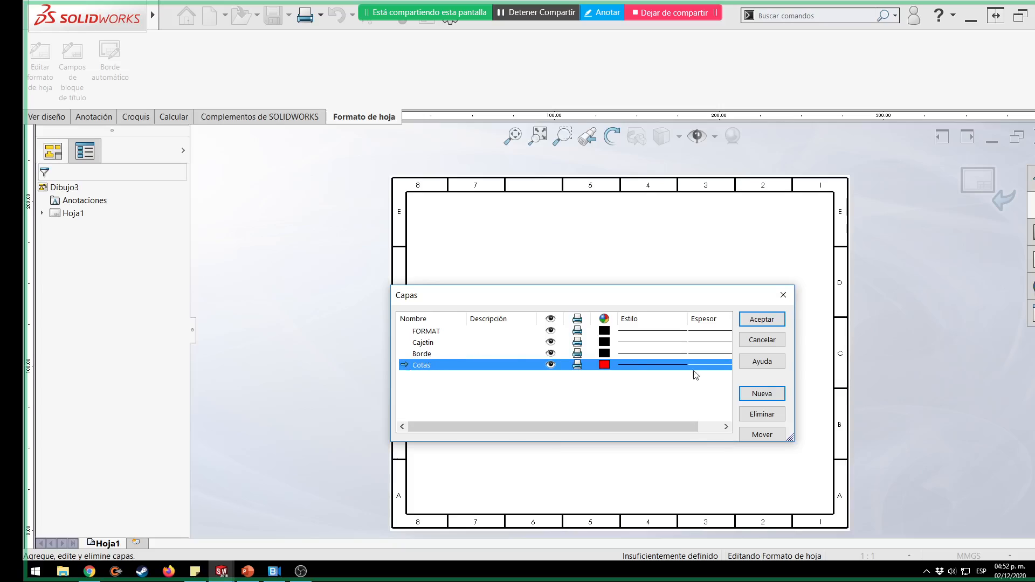
pyautogui.click(769, 325)
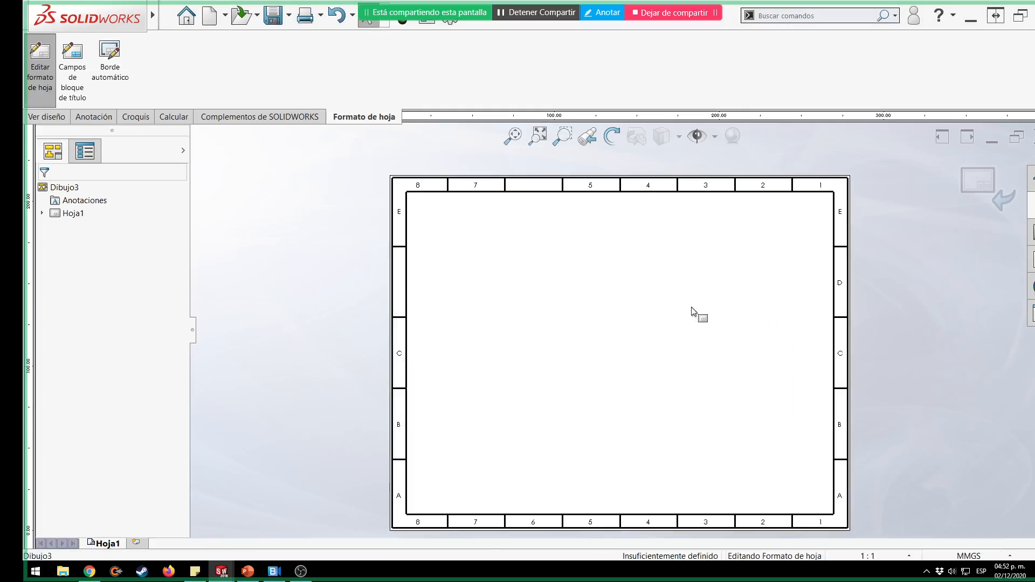
# Review the layers available for the document without changing the selection, and inspect the automatic border on the sheet.
pyautogui.rightClick(693, 310)
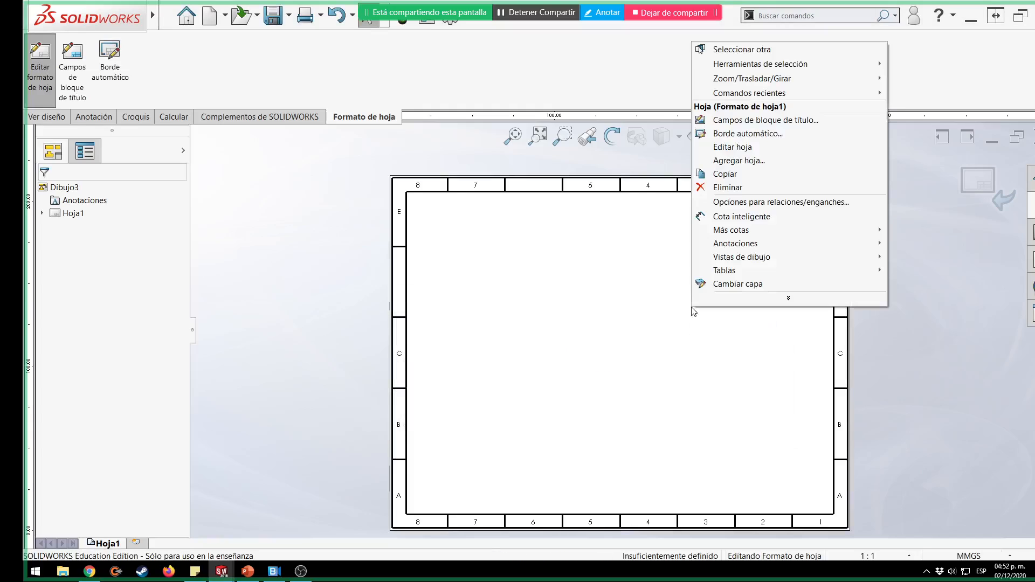
pyautogui.click(771, 284)
pyautogui.click(877, 245)
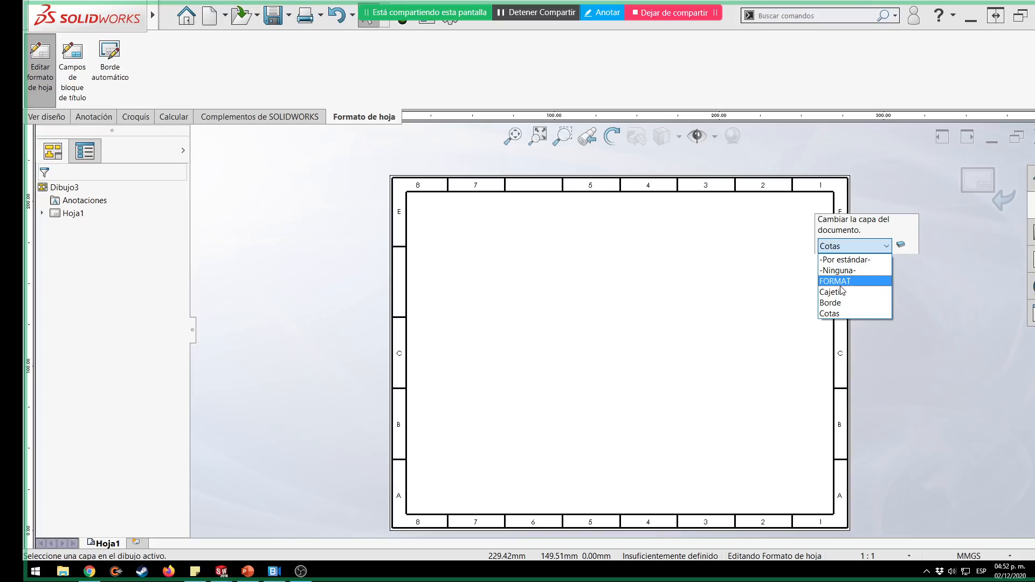
pyautogui.click(668, 324)
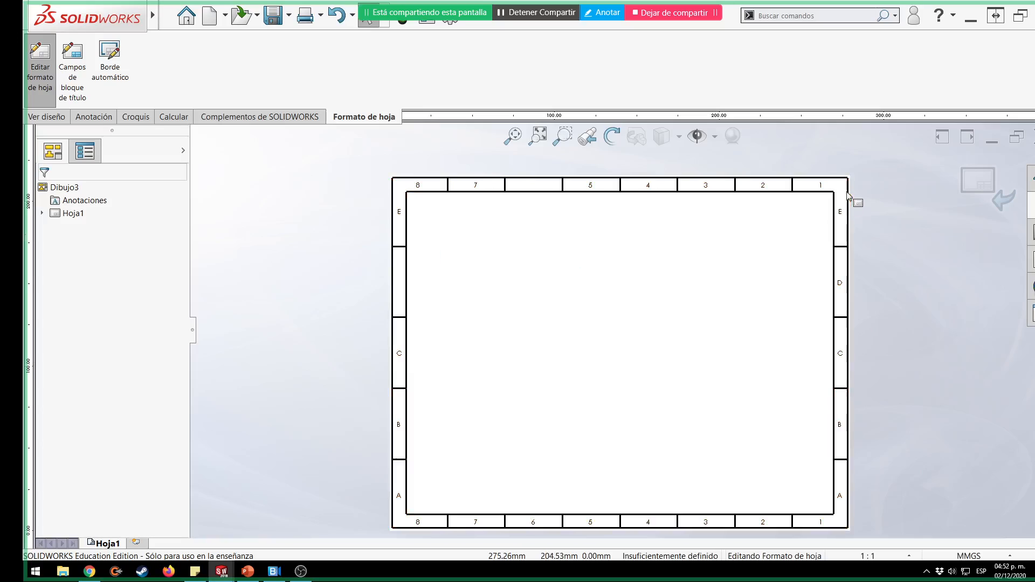
pyautogui.click(828, 178)
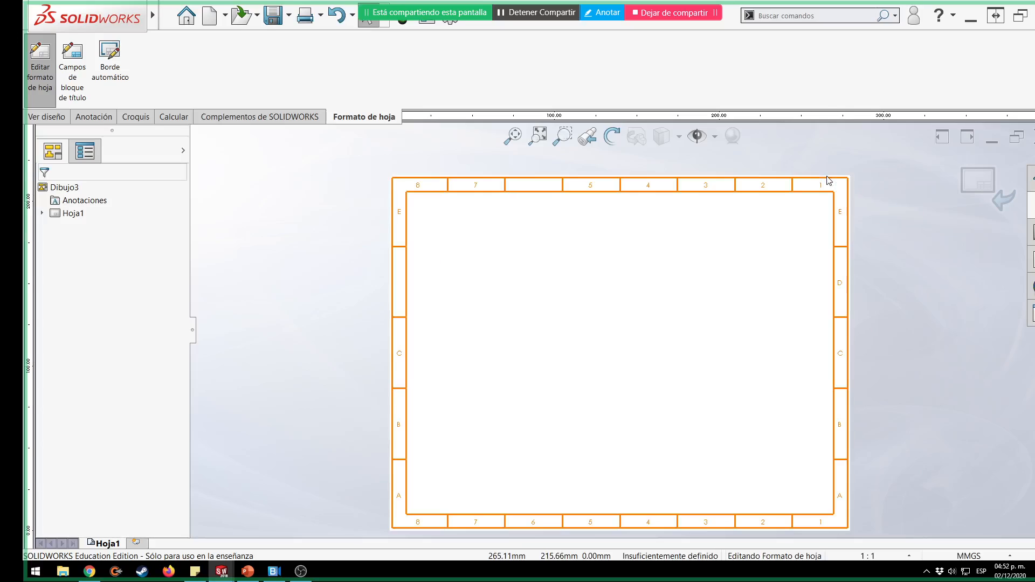
pyautogui.click(482, 289)
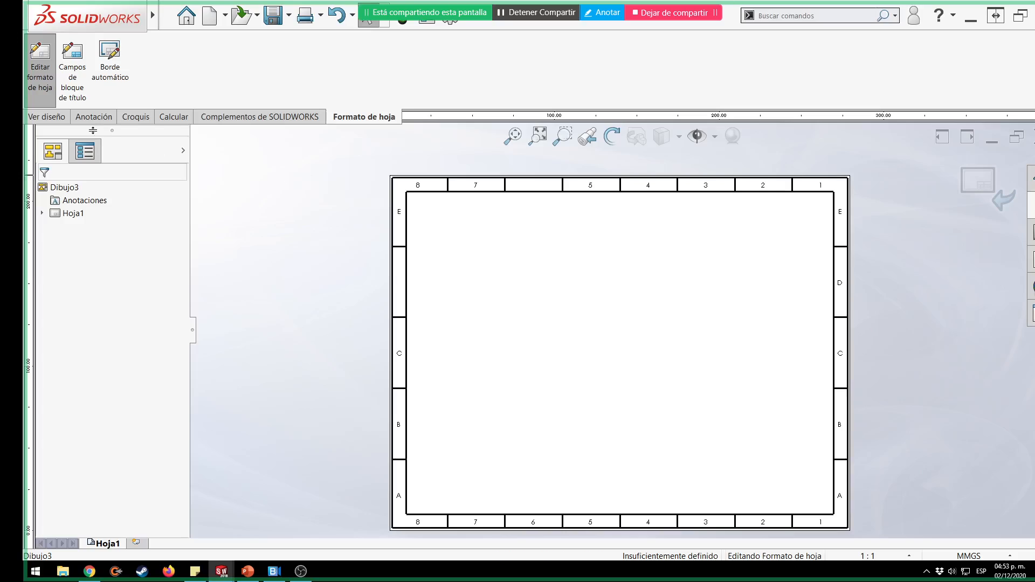
# Edit the automatic border and assign its zone format to the Borde layer.
pyautogui.click(100, 78)
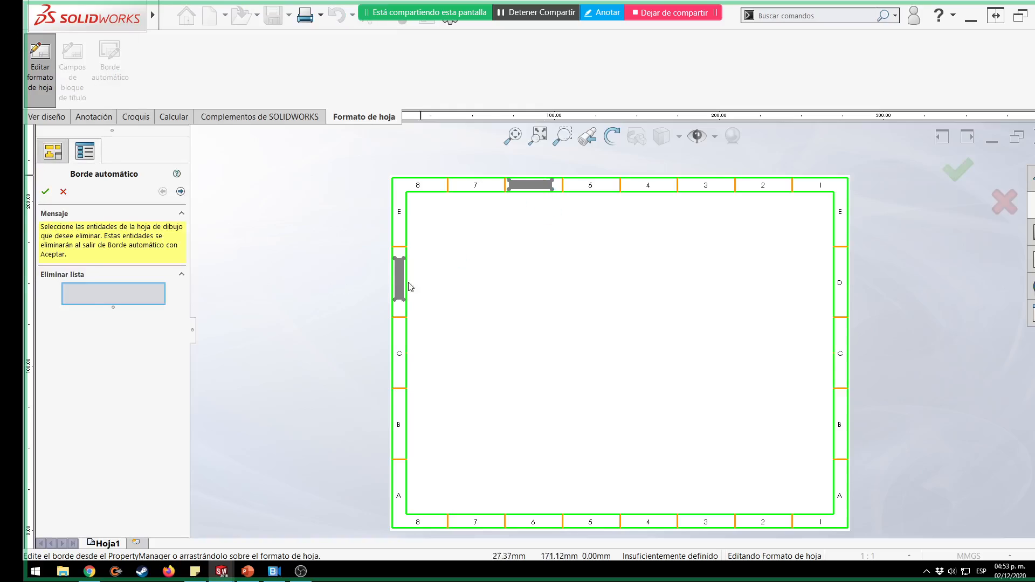
pyautogui.click(397, 293)
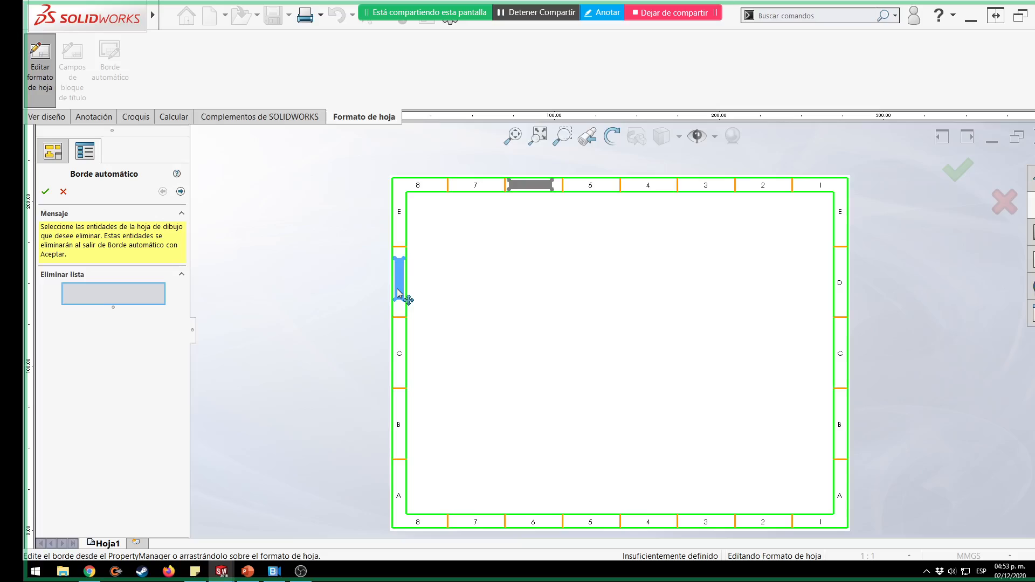
pyautogui.click(529, 186)
pyautogui.click(180, 192)
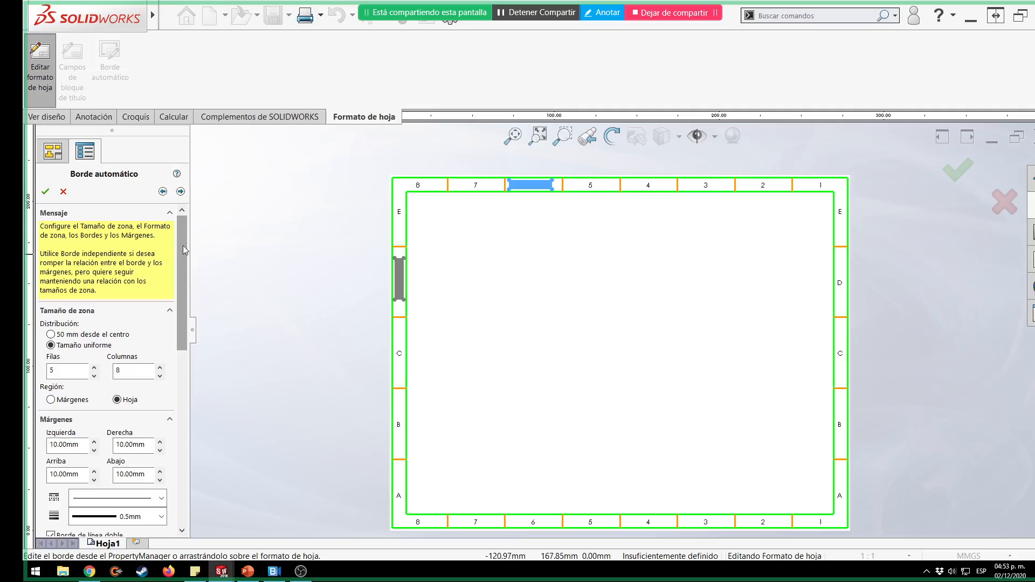
pyautogui.moveTo(183, 238); pyautogui.dragTo(167, 427)
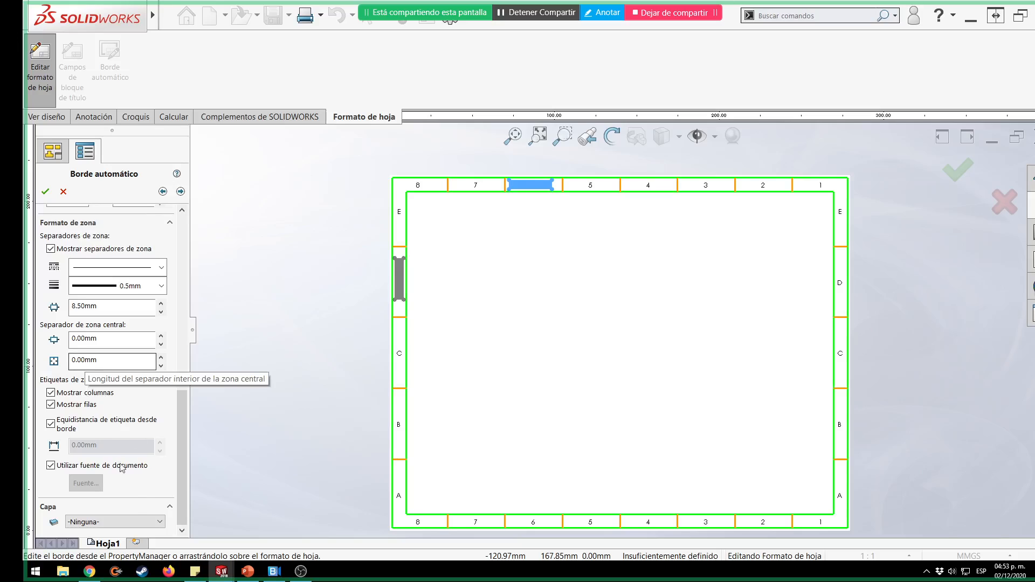
pyautogui.click(124, 521)
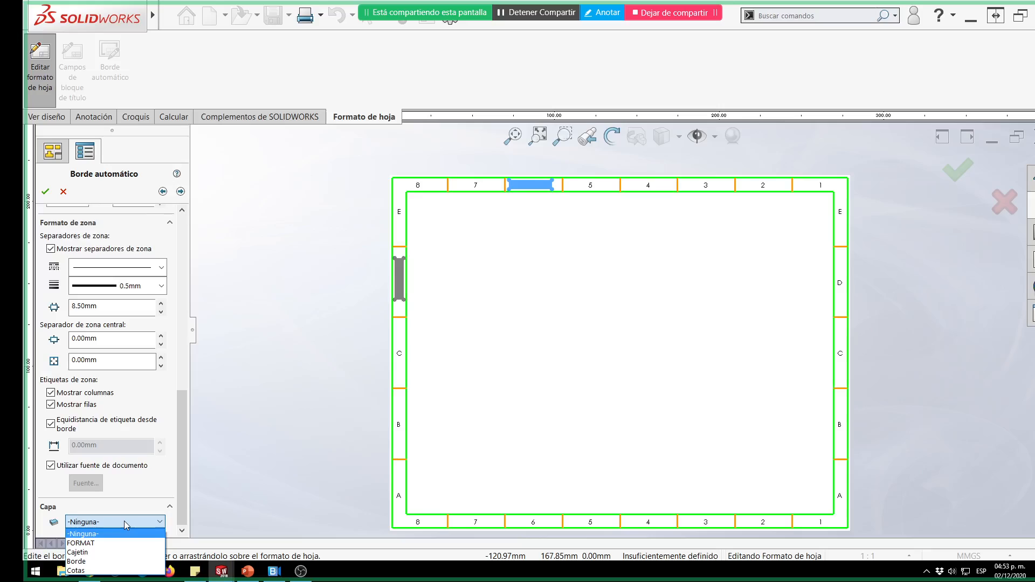
pyautogui.click(93, 561)
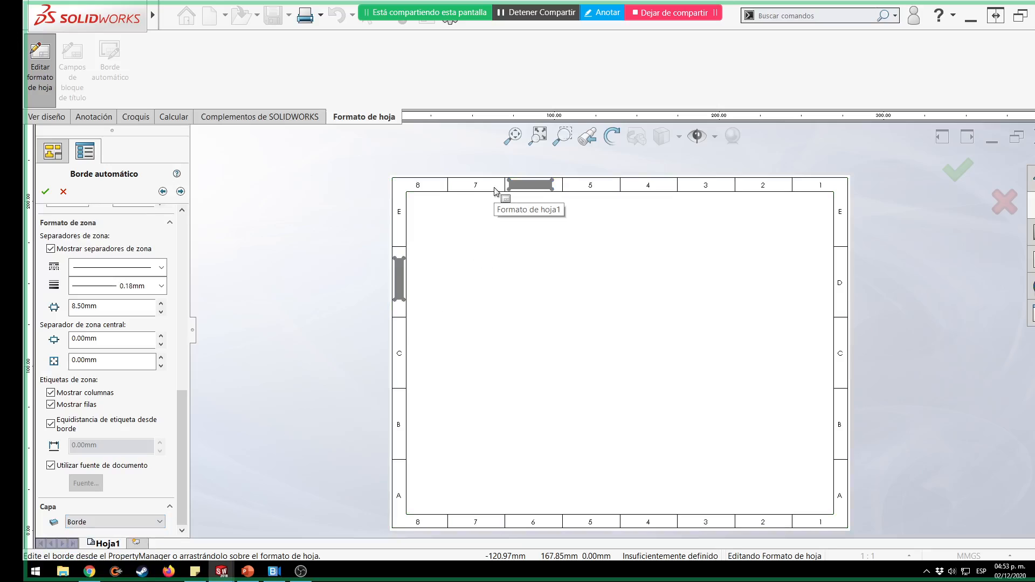
# Delete both margin masks from the automatic border and accept the border changes.
pyautogui.click(180, 191)
pyautogui.click(114, 297)
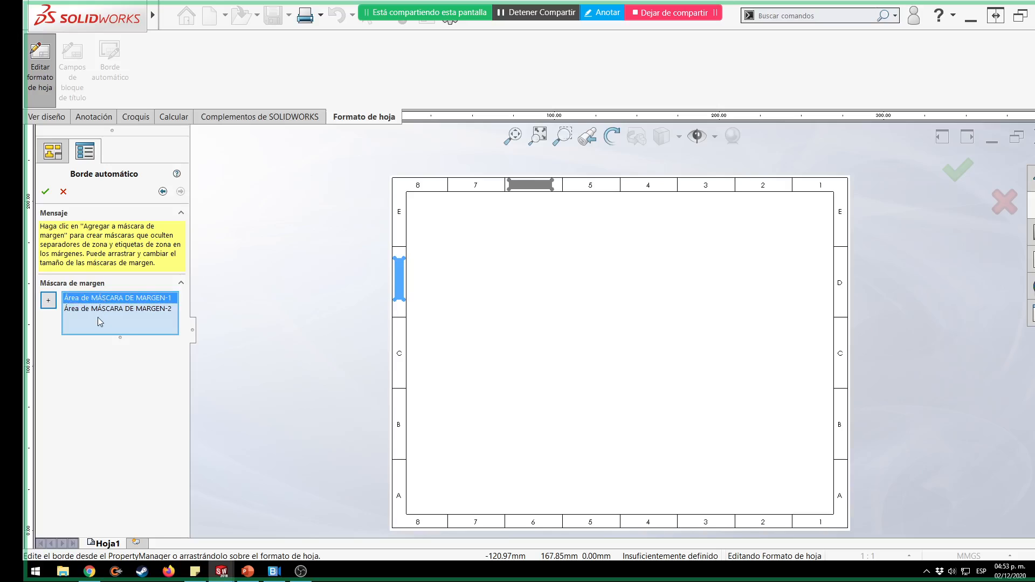
pyautogui.click(99, 310)
pyautogui.press('Delete')
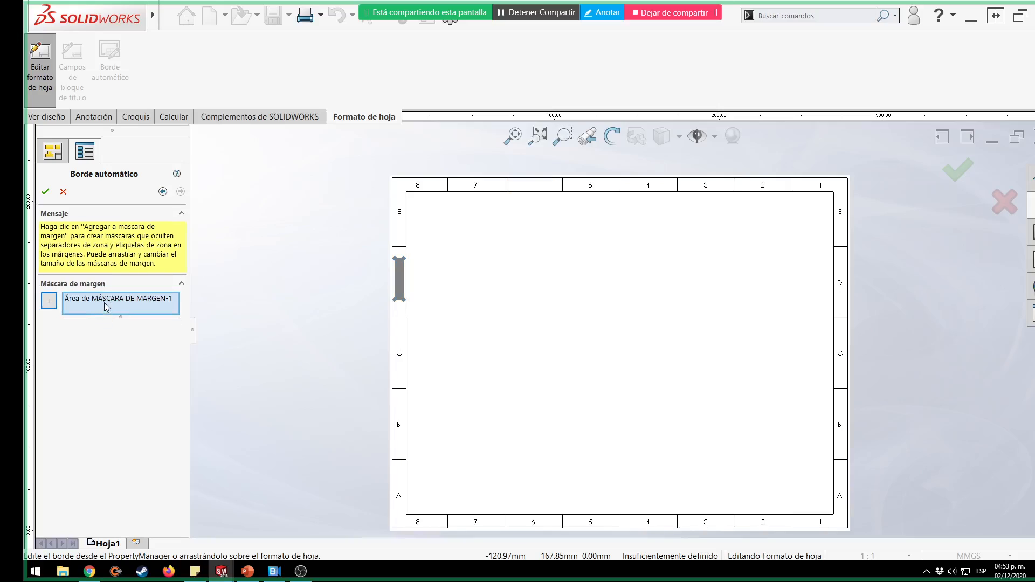
pyautogui.click(104, 302)
pyautogui.press('Delete')
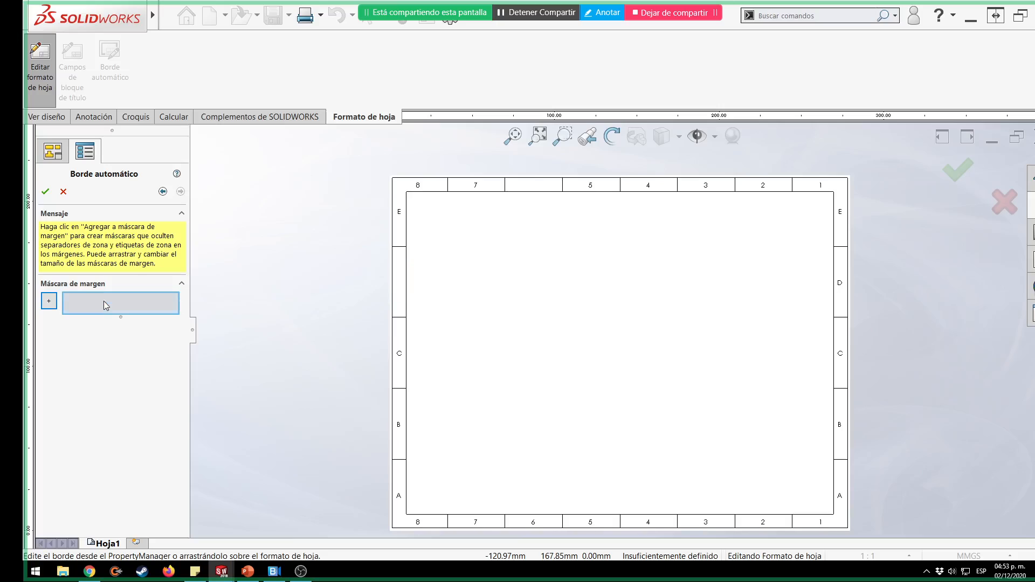
pyautogui.click(45, 191)
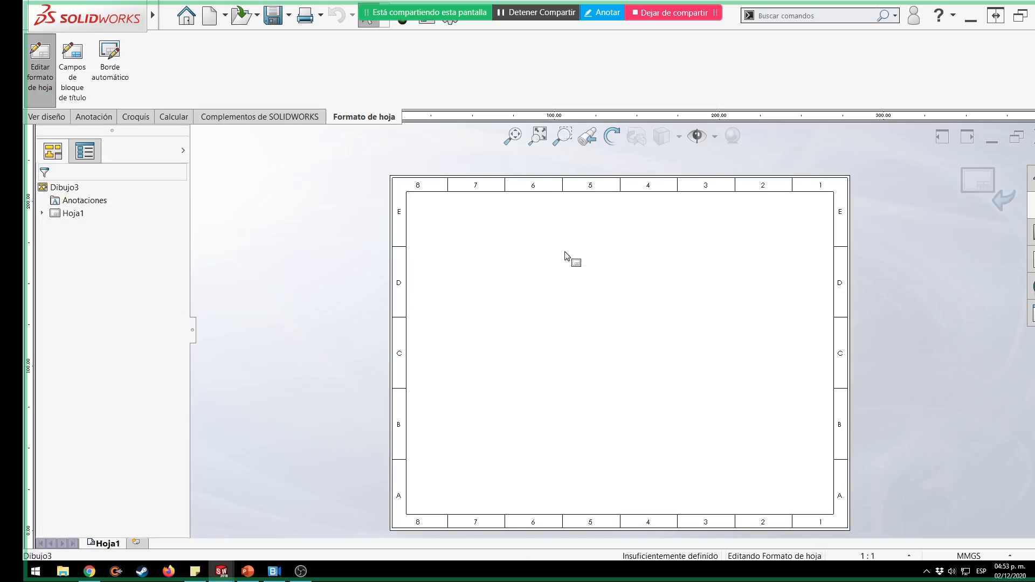
pyautogui.click(626, 192)
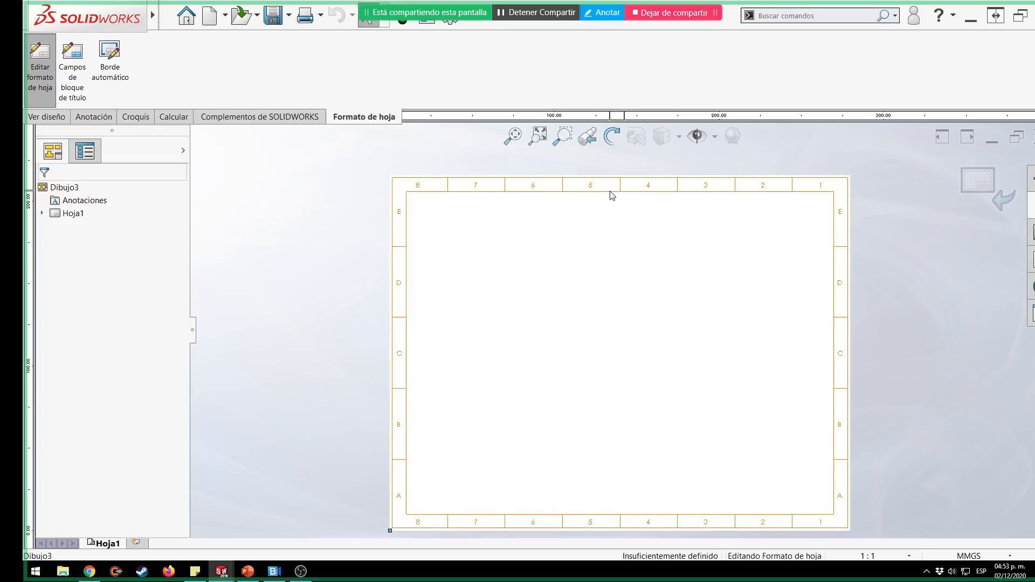
pyautogui.doubleClick(610, 196)
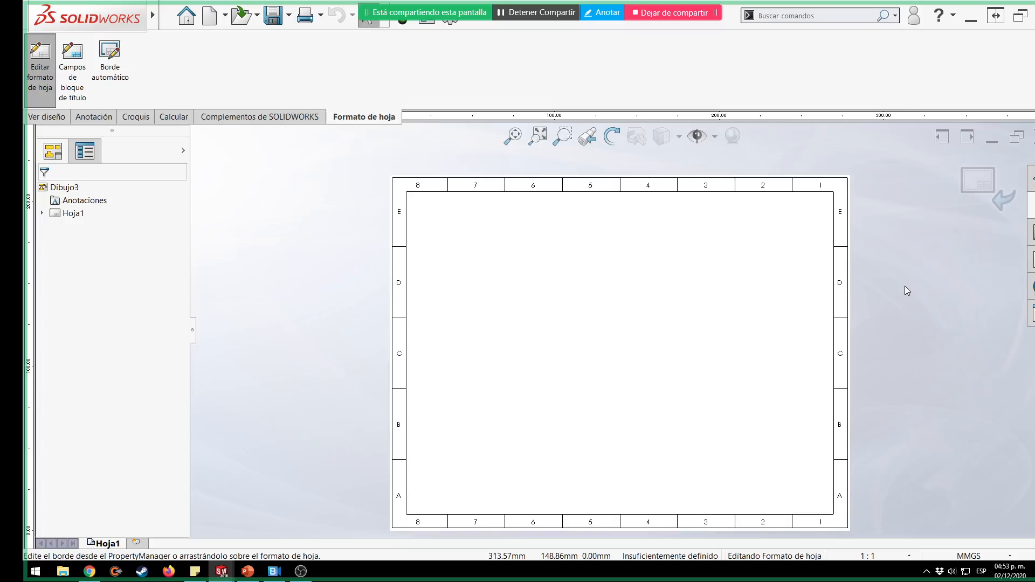
pyautogui.click(680, 275)
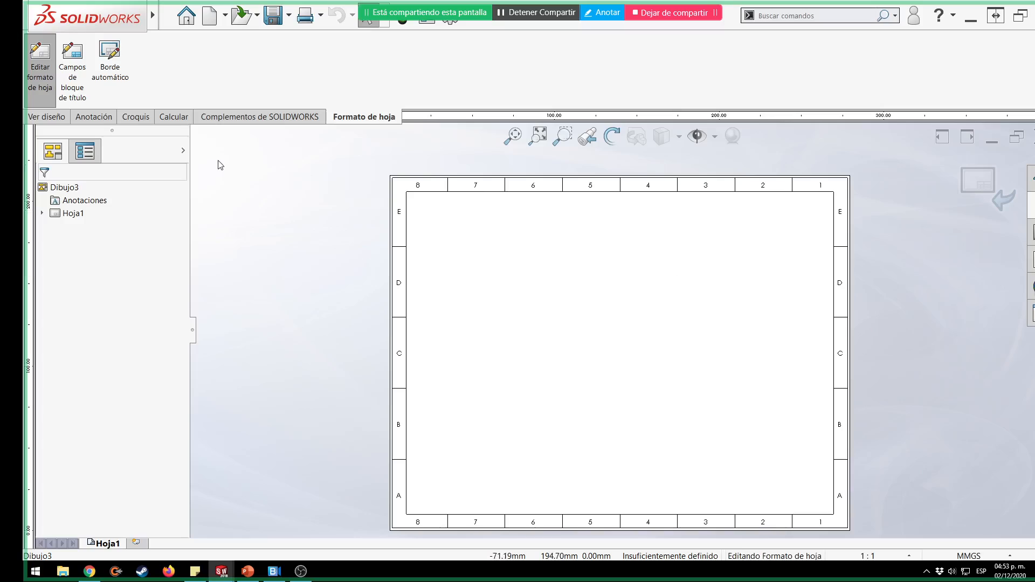
# Change the document's active layer to Cajetin in preparation for sketching on the sheet format.
pyautogui.click(137, 120)
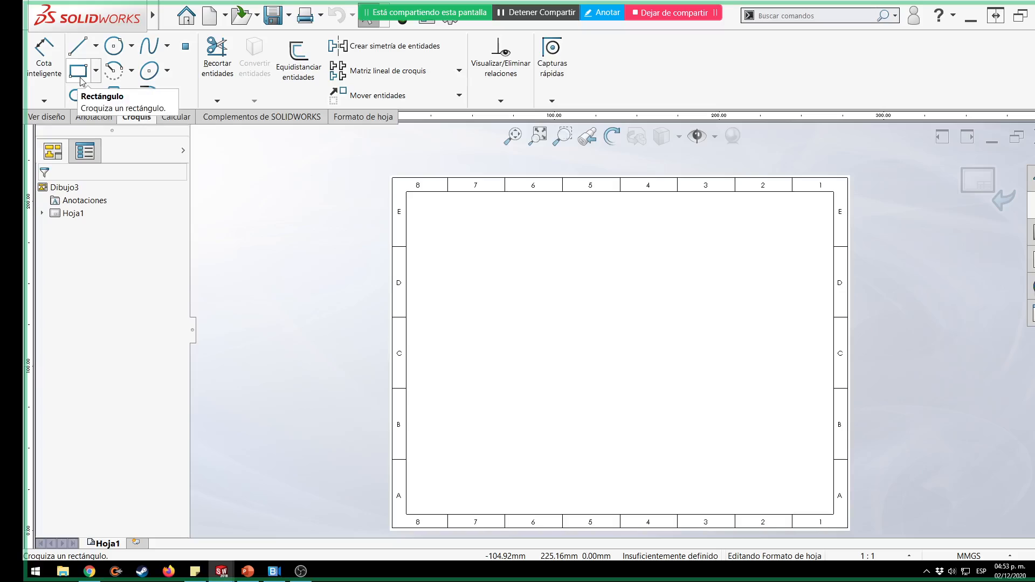
pyautogui.rightClick(656, 286)
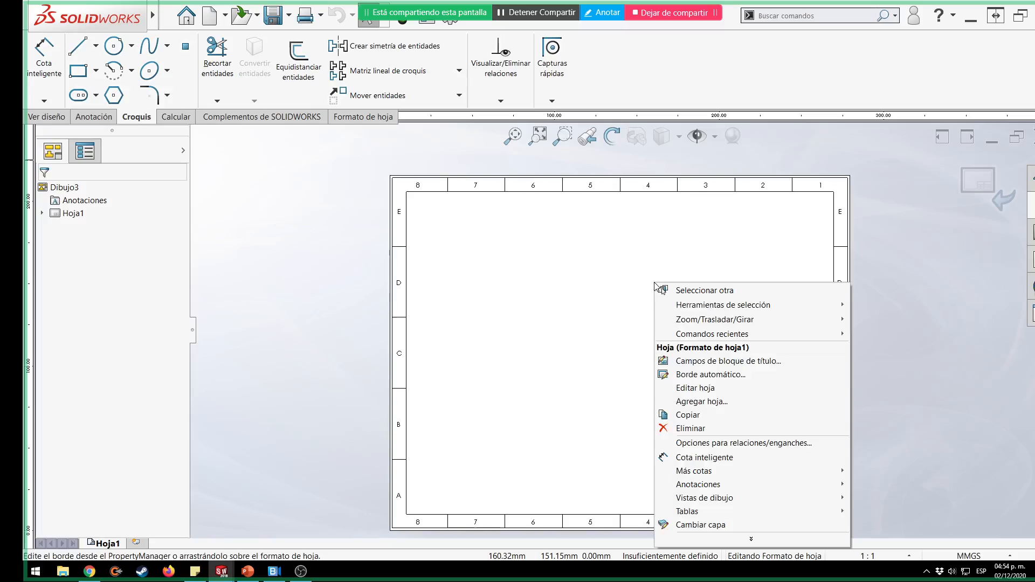
pyautogui.click(764, 525)
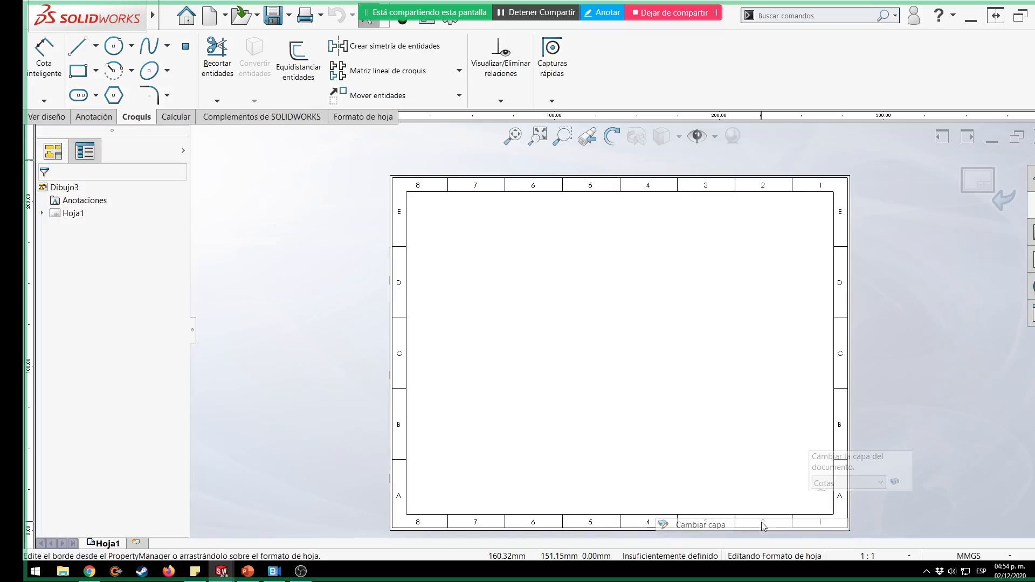
pyautogui.click(852, 486)
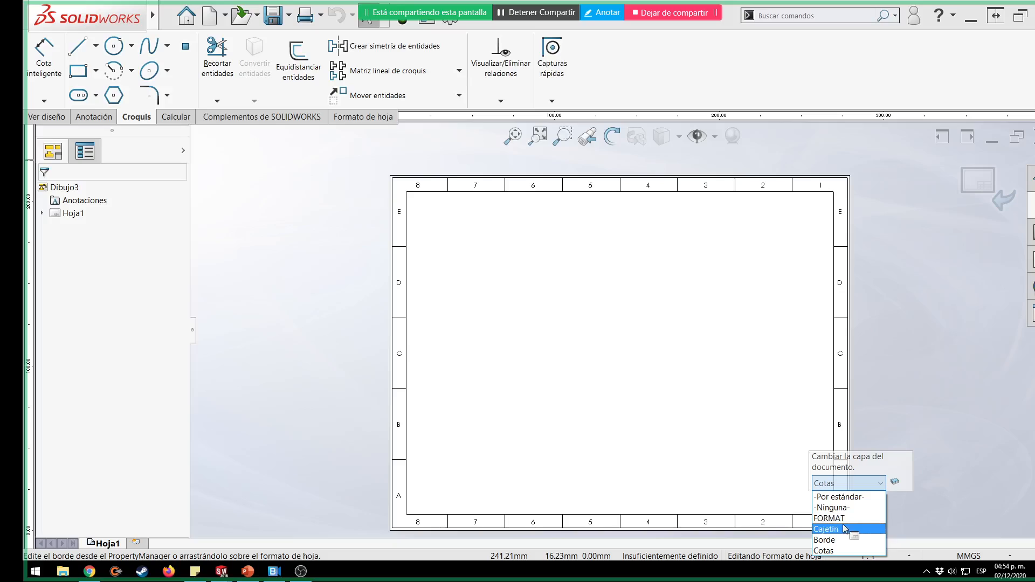
pyautogui.click(845, 528)
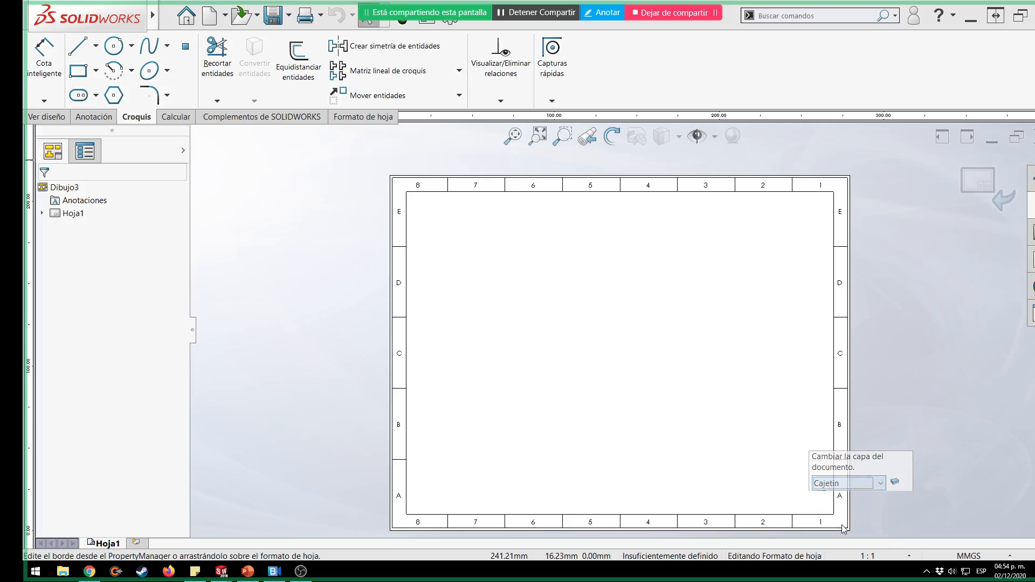
pyautogui.rightClick(654, 316)
pyautogui.click(783, 291)
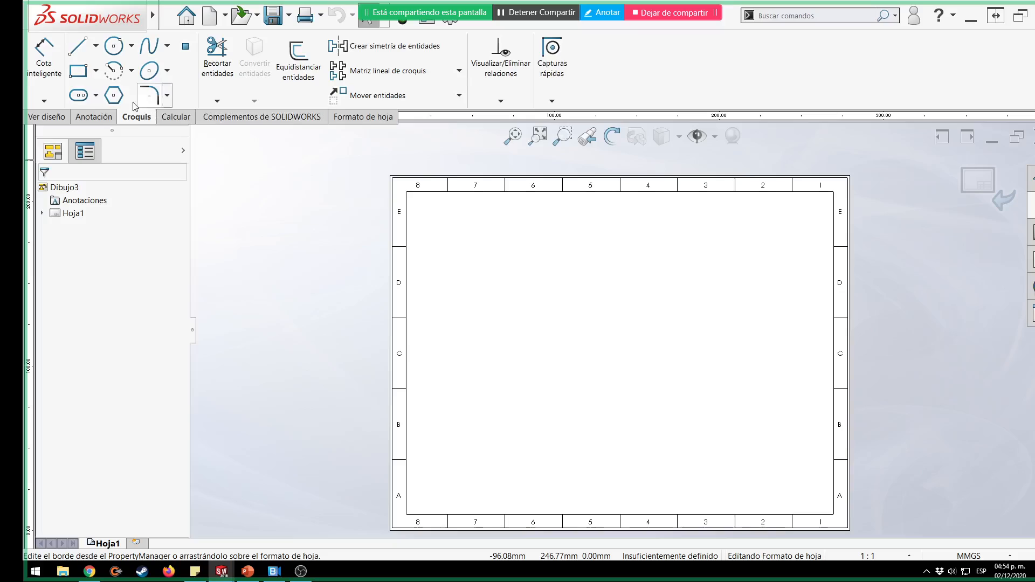
# Sketch a corner rectangle about 130 mm wide in the inner border's lower-right corner, reaching up to the divider between zones A and B.
pyautogui.click(77, 71)
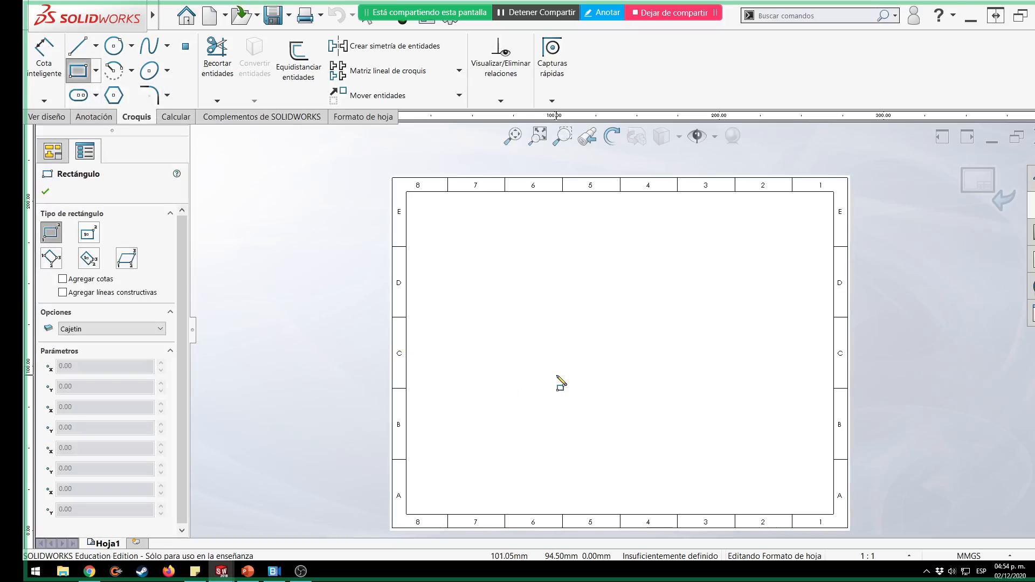
pyautogui.click(620, 514)
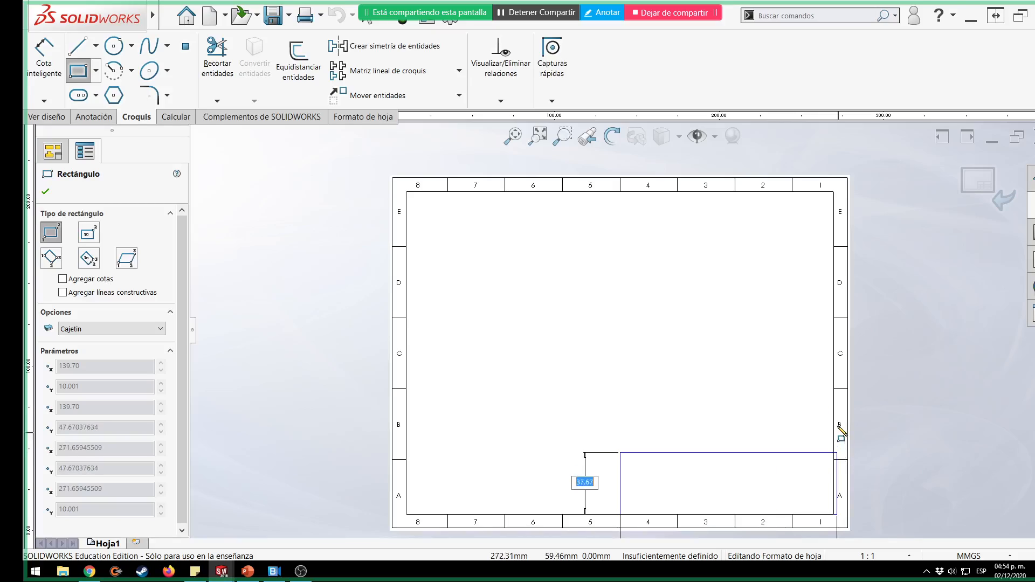
pyautogui.click(834, 460)
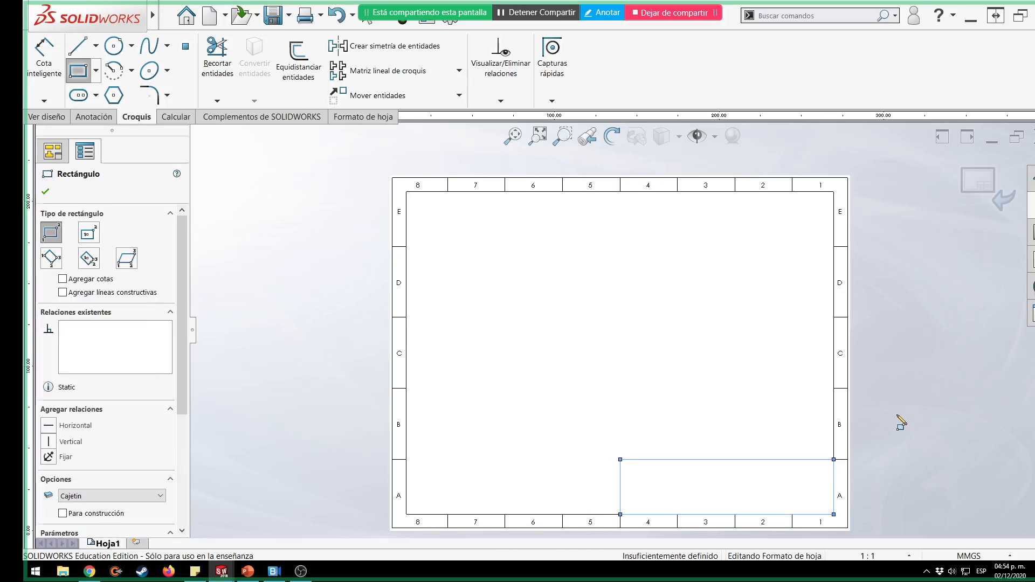
pyautogui.press('Escape')
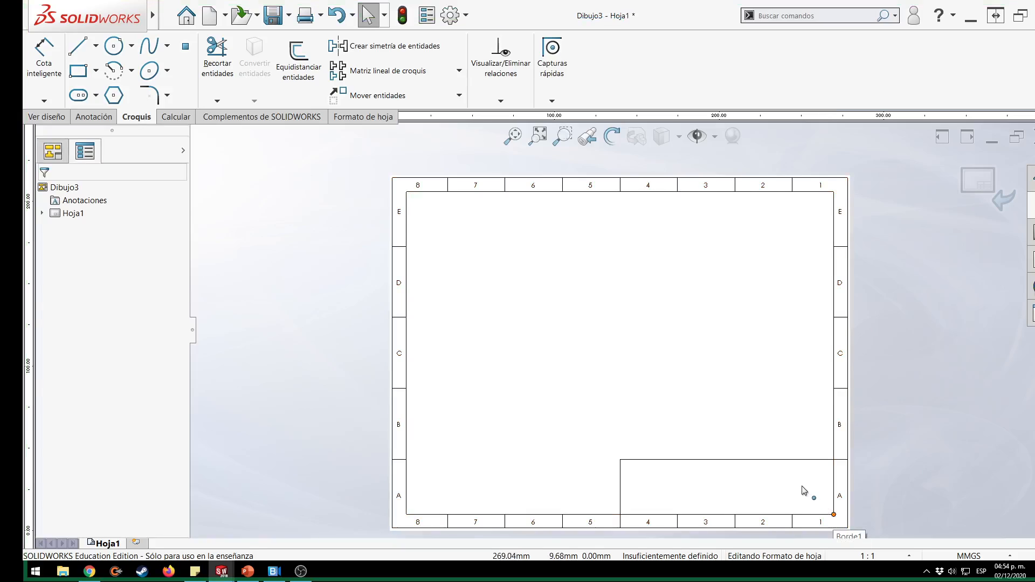
# Try moving the lower-right corner of the title block rectangle inward, and undo the move.
pyautogui.click(782, 472)
pyautogui.moveTo(782, 473); pyautogui.dragTo(788, 485)
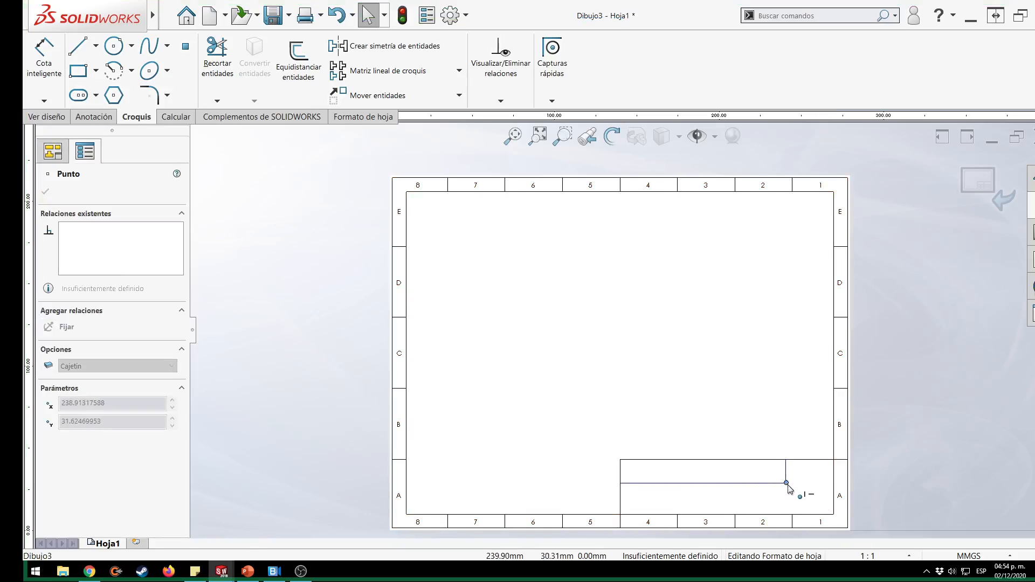
pyautogui.click(898, 485)
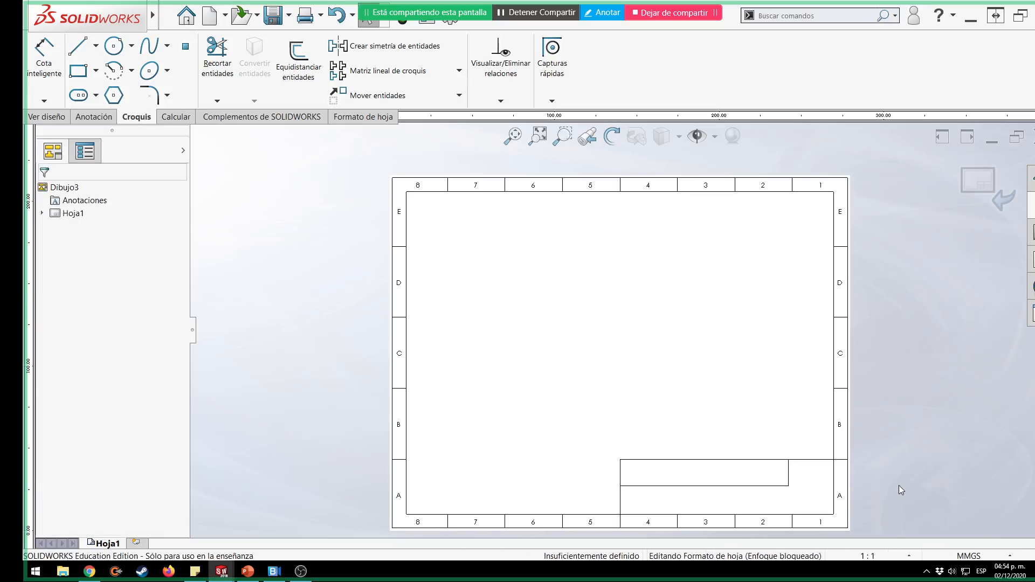
pyautogui.hotkey('ctrl', 'z')
# Try moving the inner border's upper-right corner toward the middle of the sheet, and undo the move.
pyautogui.click(833, 514)
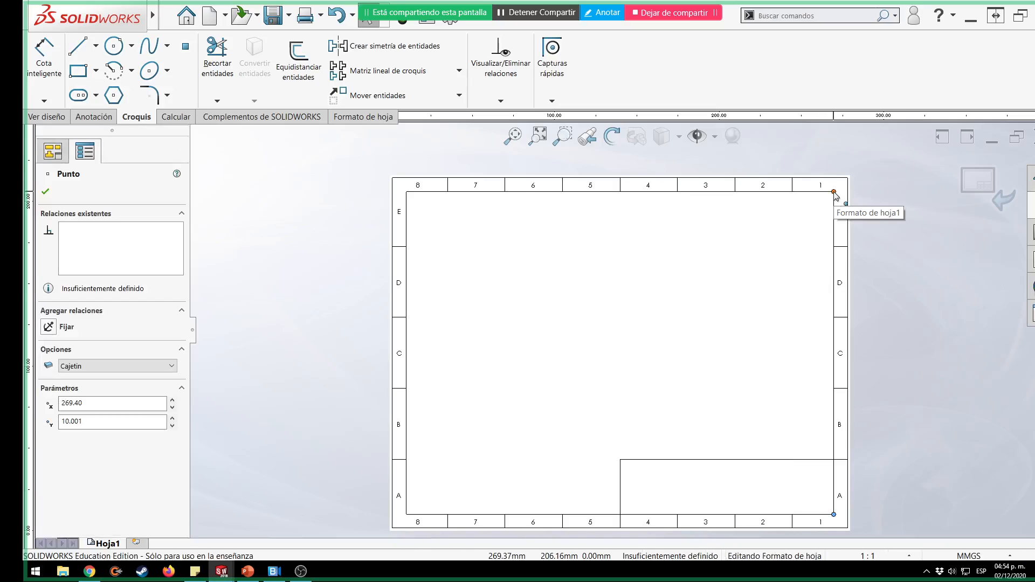
pyautogui.moveTo(834, 195); pyautogui.dragTo(707, 286)
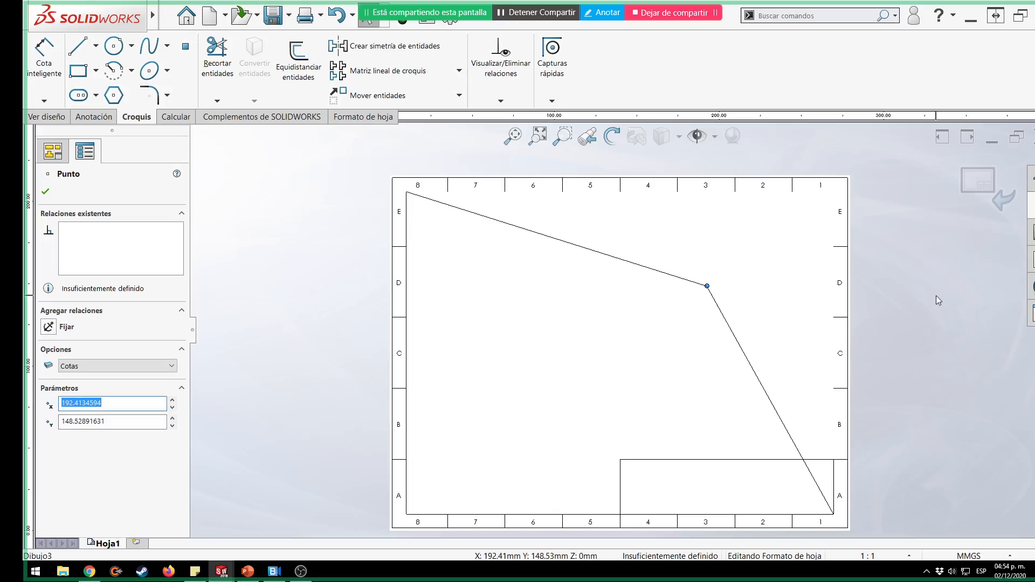
pyautogui.press('Escape')
pyautogui.hotkey('ctrl', 'z')
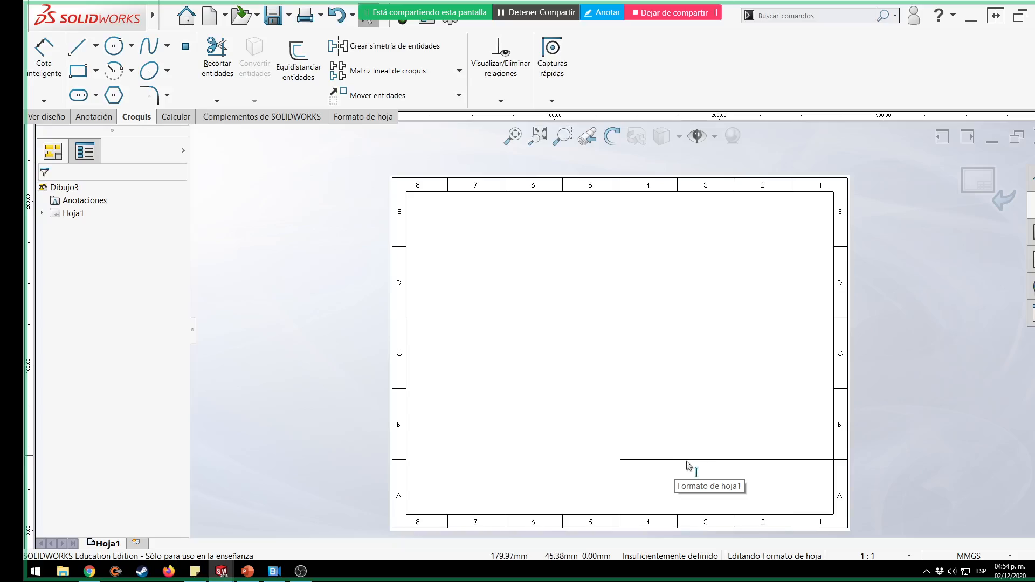
# Hide the Cajetin layer in the layer manager, accept the change, and check the sheet.
pyautogui.rightClick(699, 334)
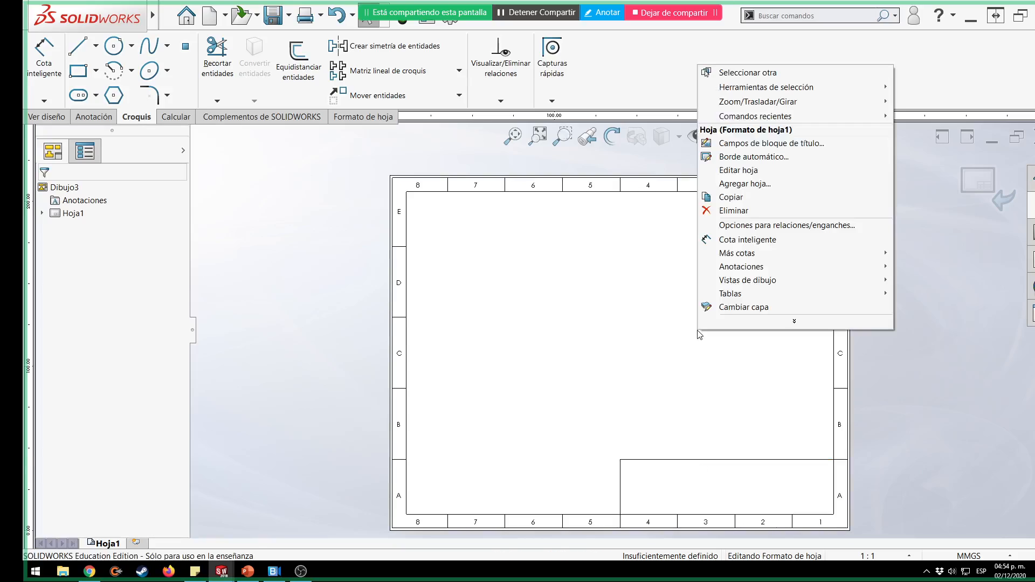
pyautogui.click(730, 307)
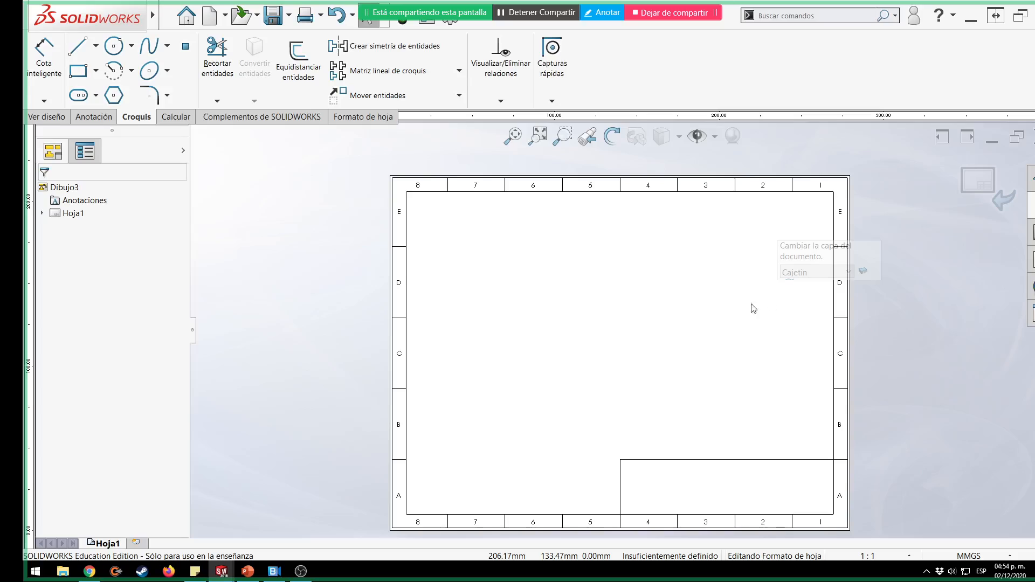
pyautogui.click(861, 270)
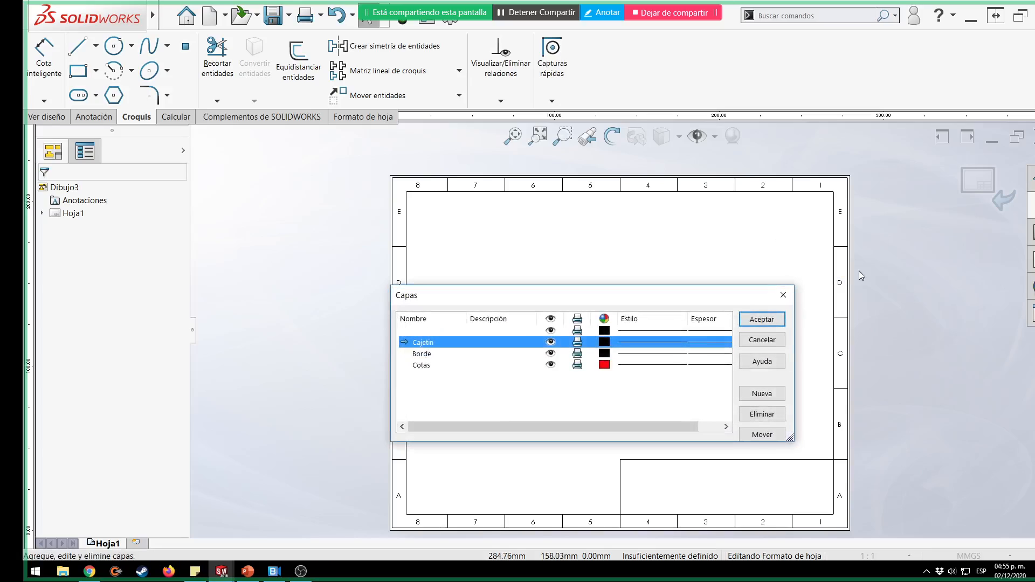
pyautogui.click(550, 342)
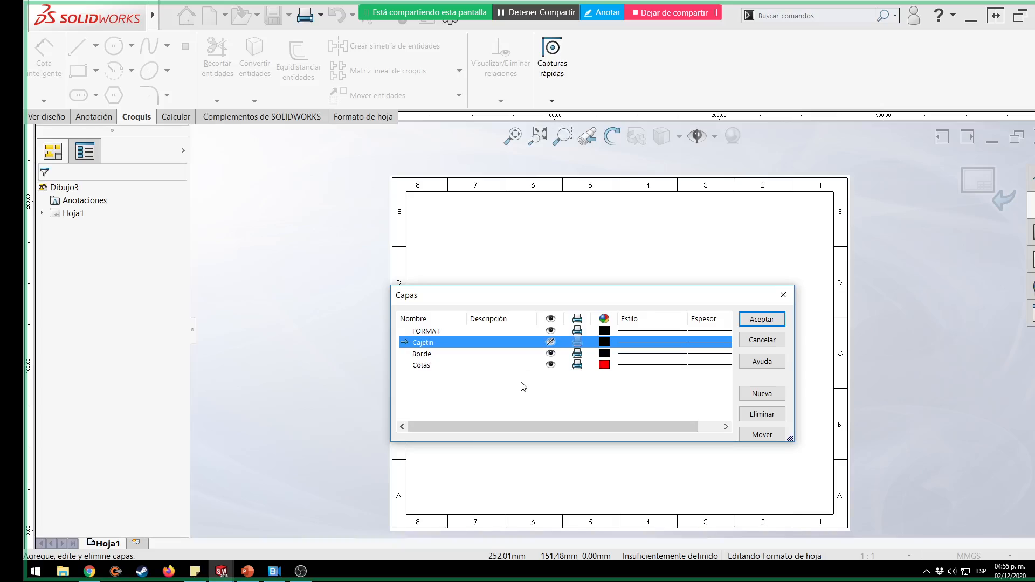
pyautogui.click(770, 323)
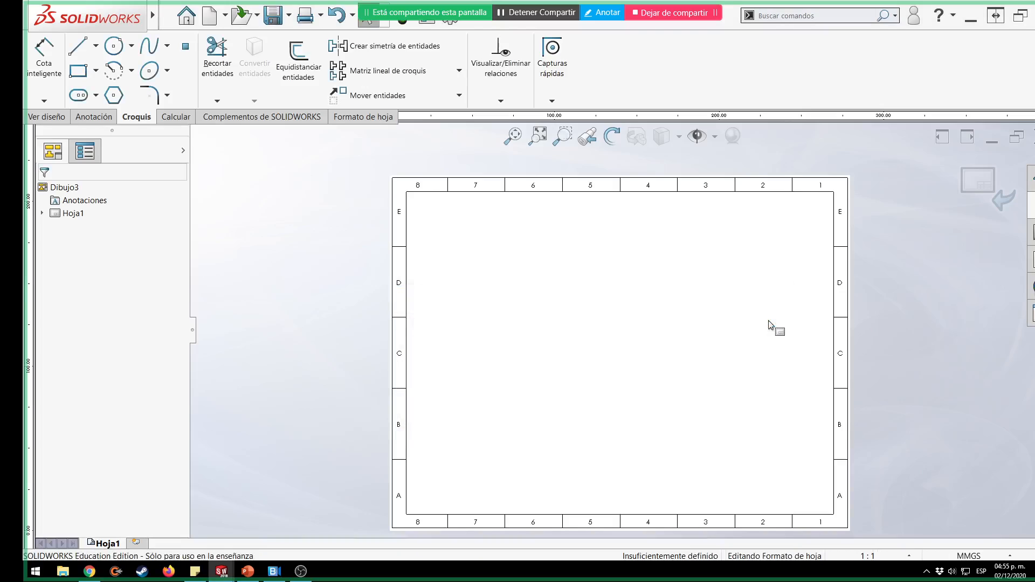
pyautogui.scroll(-1, 701, 348)
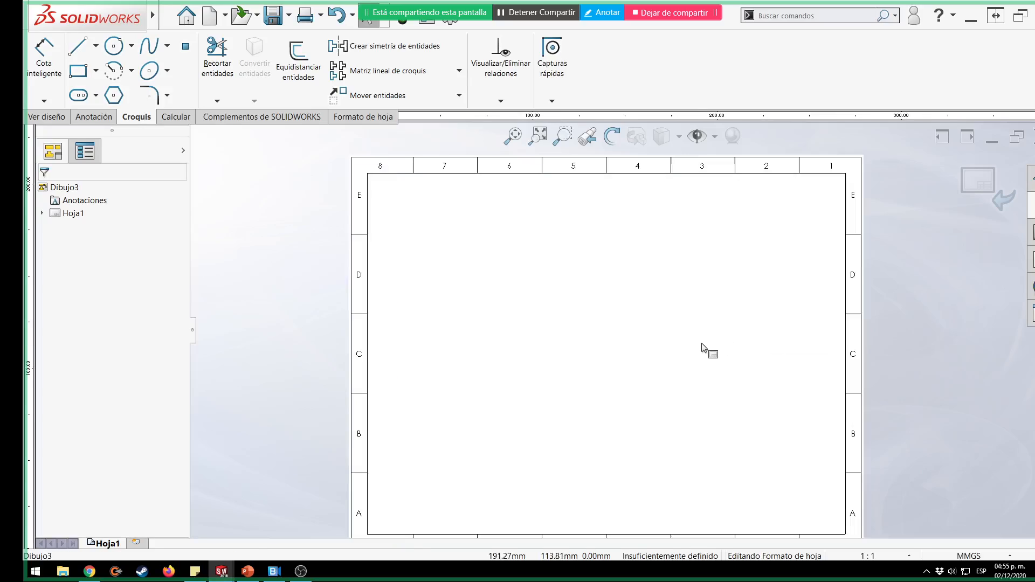
pyautogui.scroll(2, 595, 334)
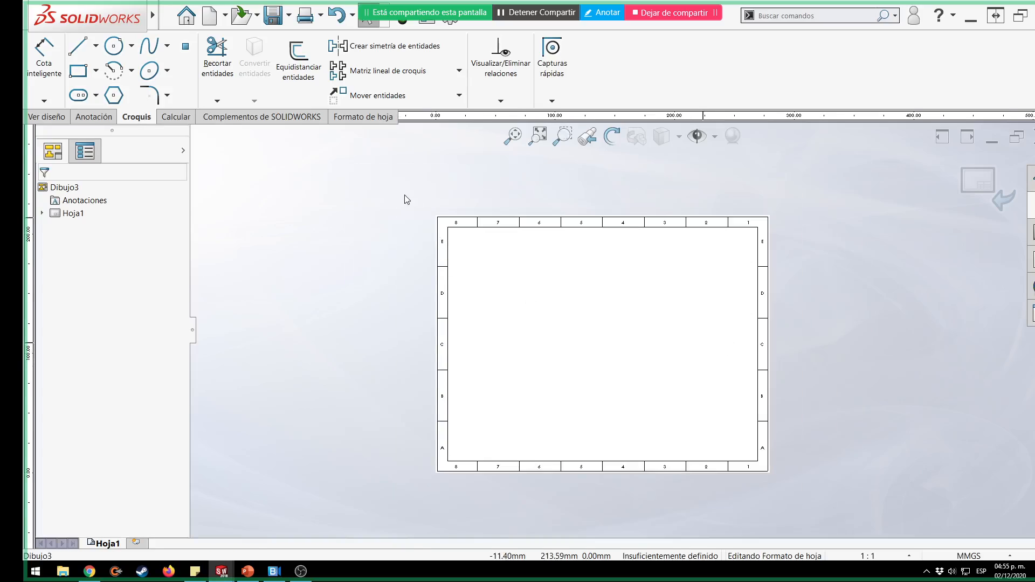
# Select all the border lines together, add a Fix relation to them, and accept the change.
pyautogui.moveTo(404, 195); pyautogui.dragTo(784, 484)
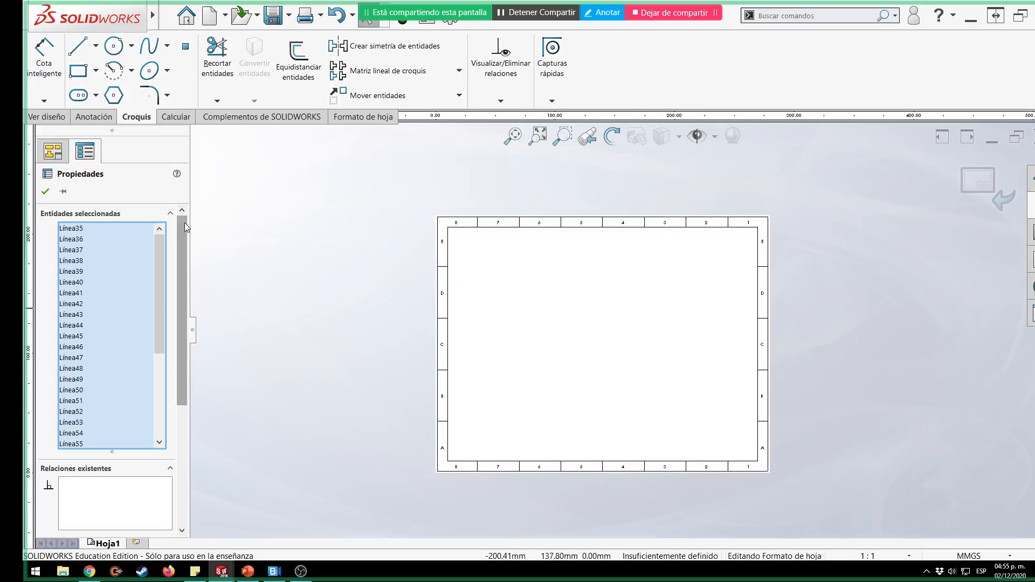
pyautogui.moveTo(186, 217); pyautogui.dragTo(216, 332)
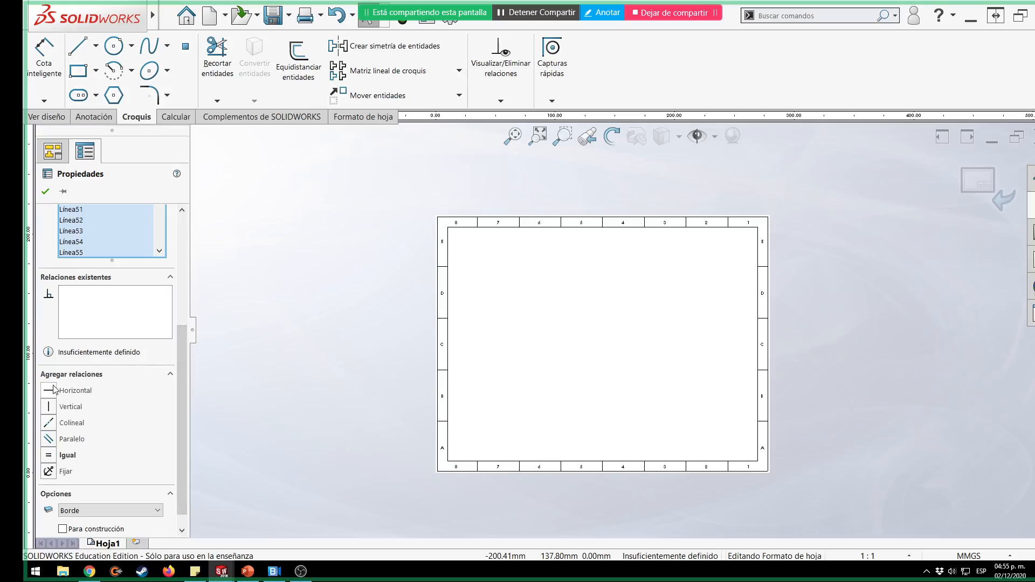
pyautogui.click(48, 473)
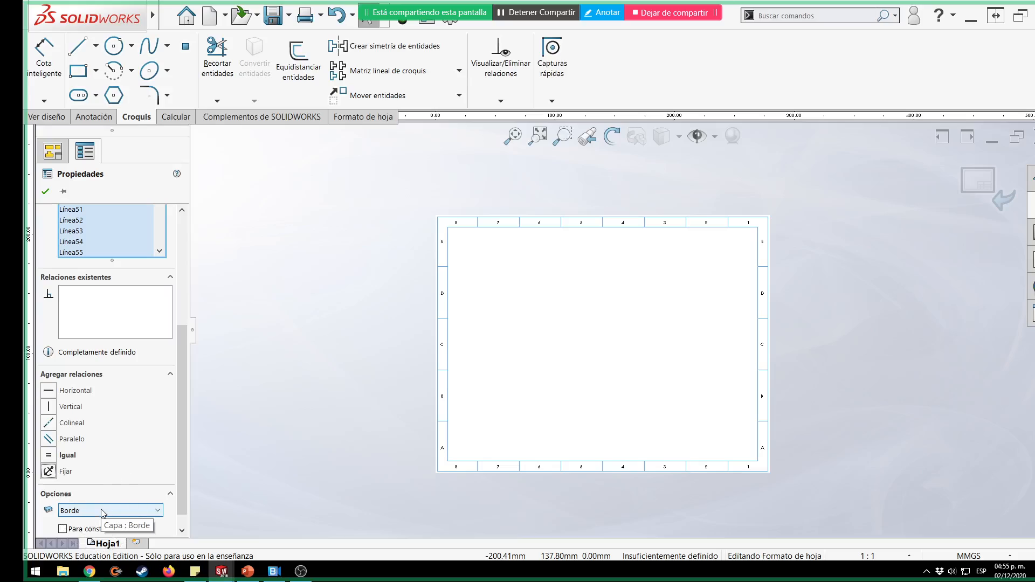
pyautogui.click(47, 191)
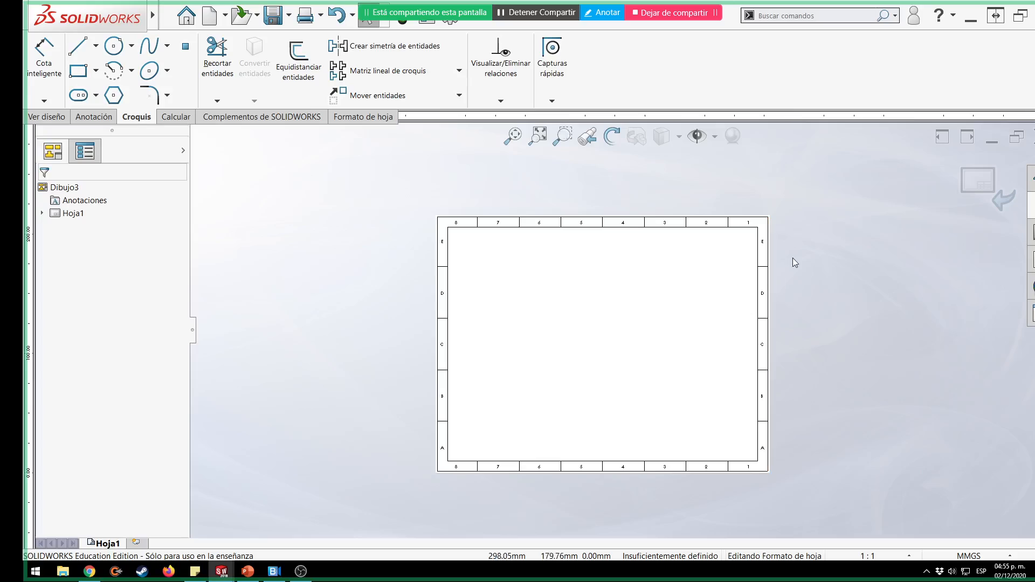
# Inspect the inner border's upper-right corner point to check whether it is fixed.
pyautogui.press('f')
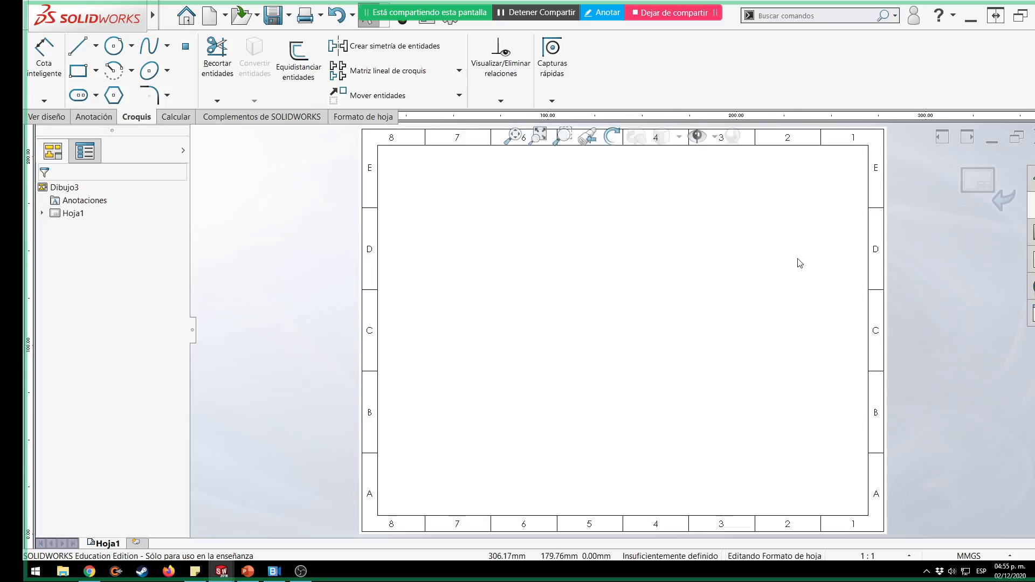
pyautogui.click(868, 145)
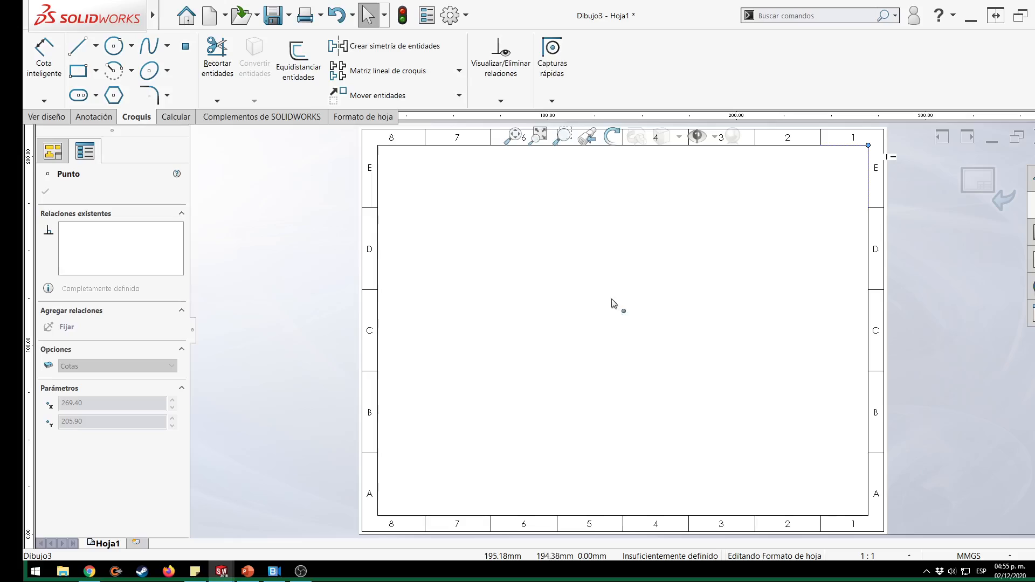
pyautogui.click(925, 321)
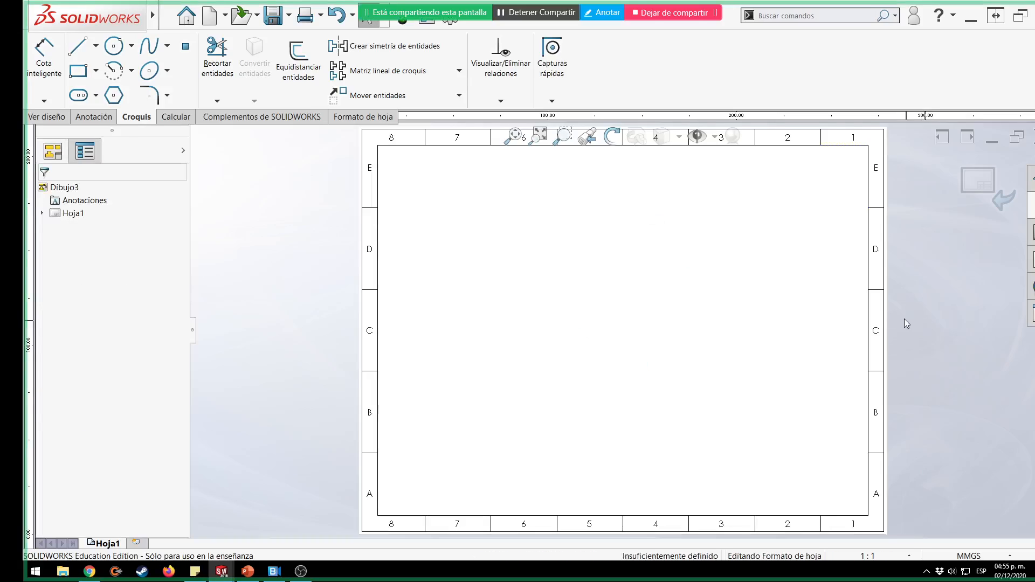
pyautogui.scroll(-1, 660, 330)
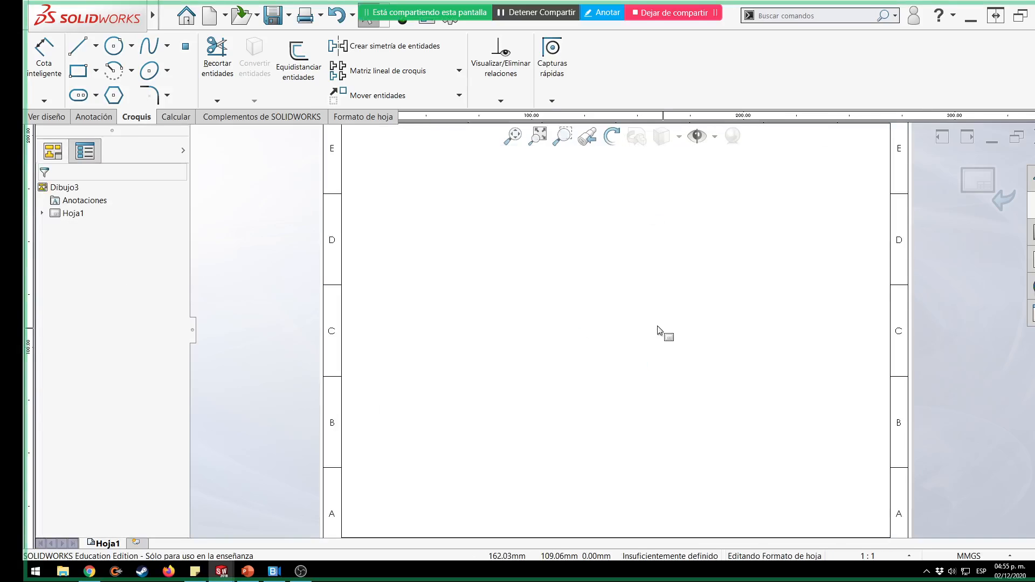
pyautogui.press('f')
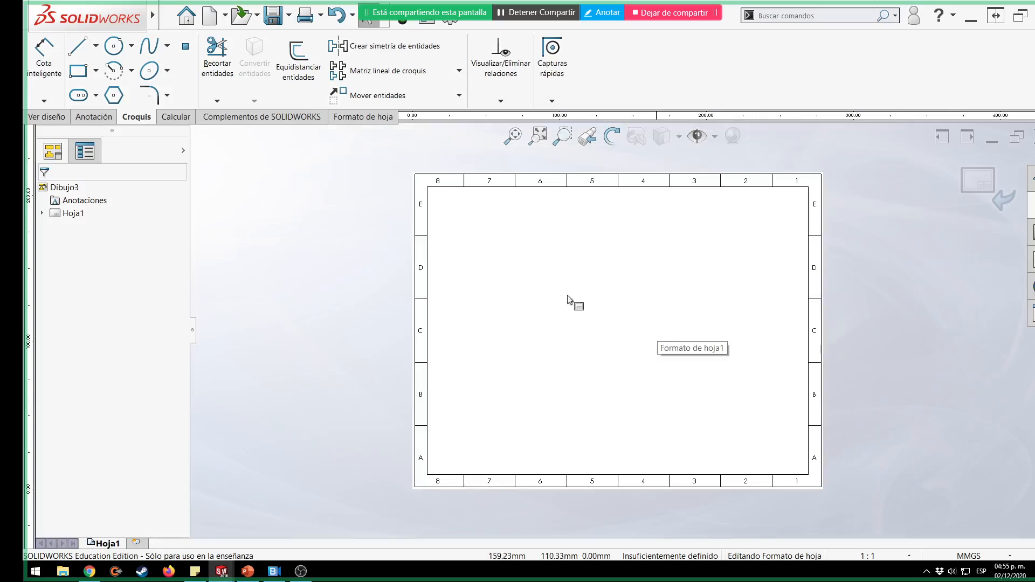
# Set the automatic border's zone columns to 7, accept, and turn on the display of sketch relations.
pyautogui.click(351, 123)
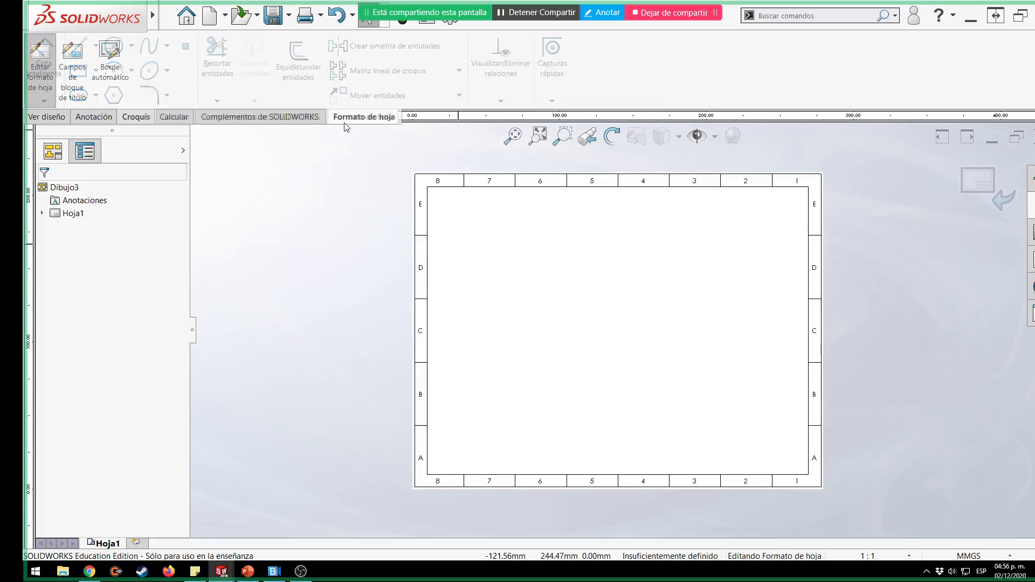
pyautogui.click(115, 80)
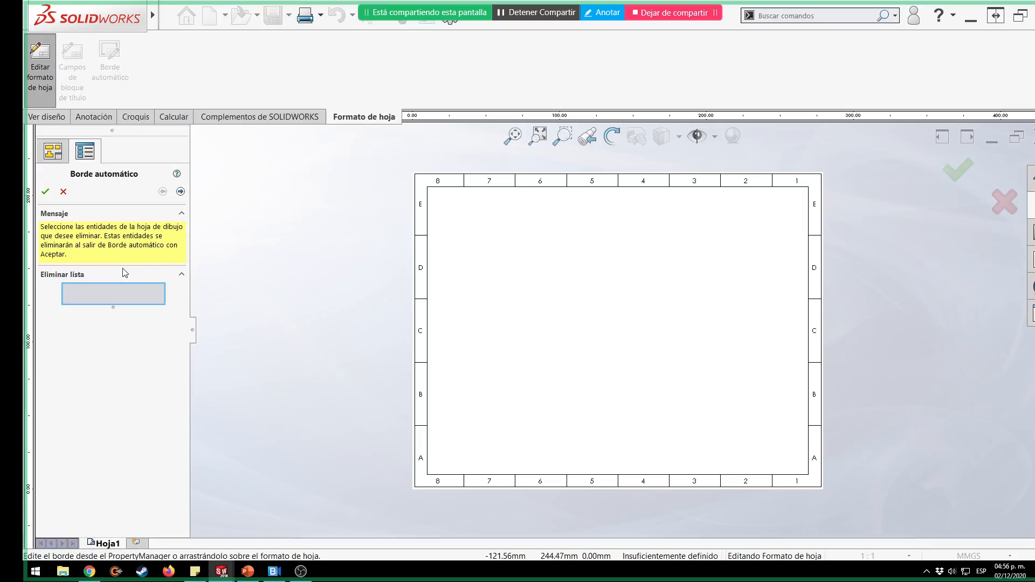
pyautogui.click(180, 192)
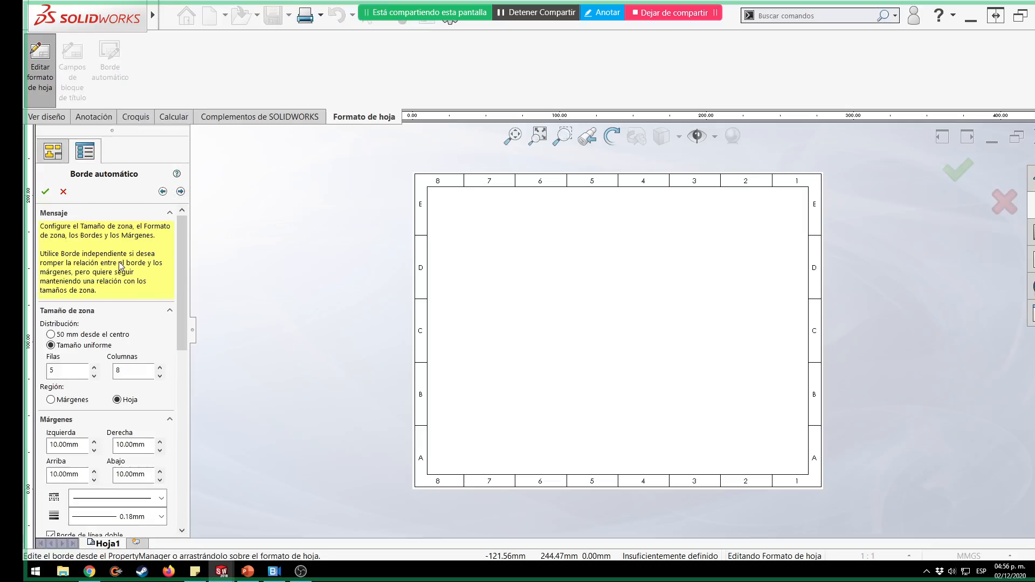
pyautogui.click(45, 191)
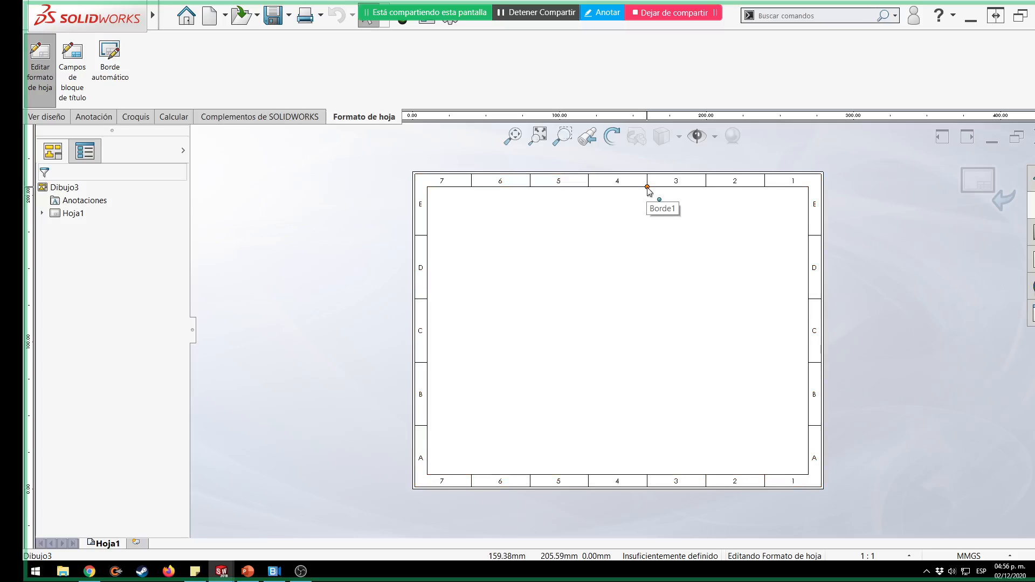
pyautogui.click(715, 136)
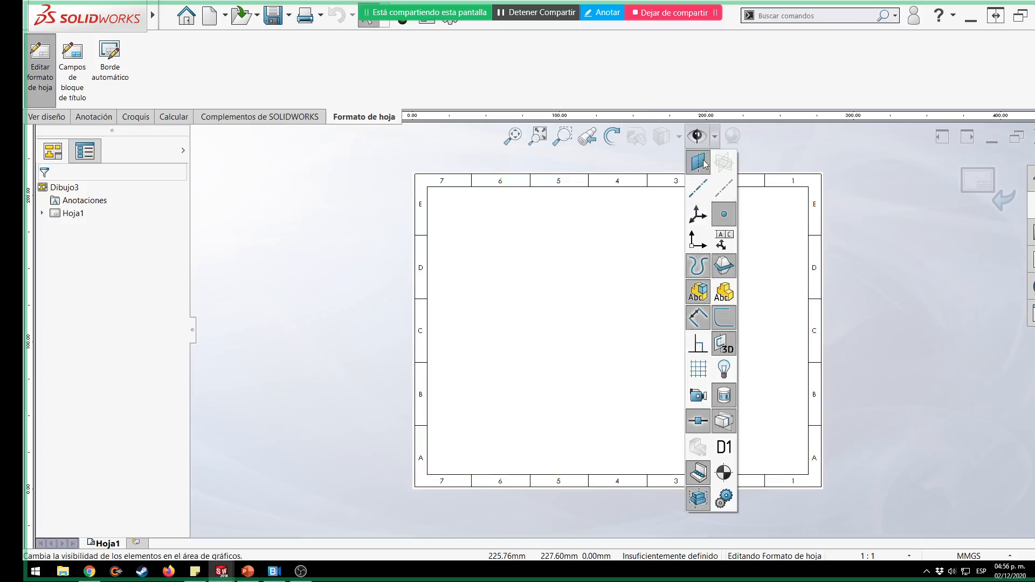
pyautogui.click(697, 349)
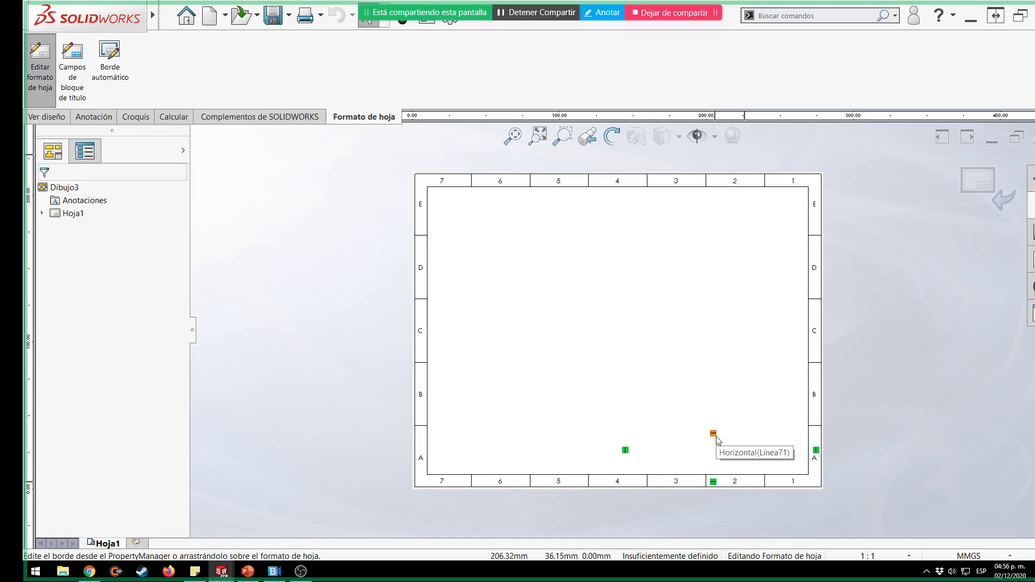
# Edit the automatic border again, set its zone columns to 8, and accept.
pyautogui.click(121, 55)
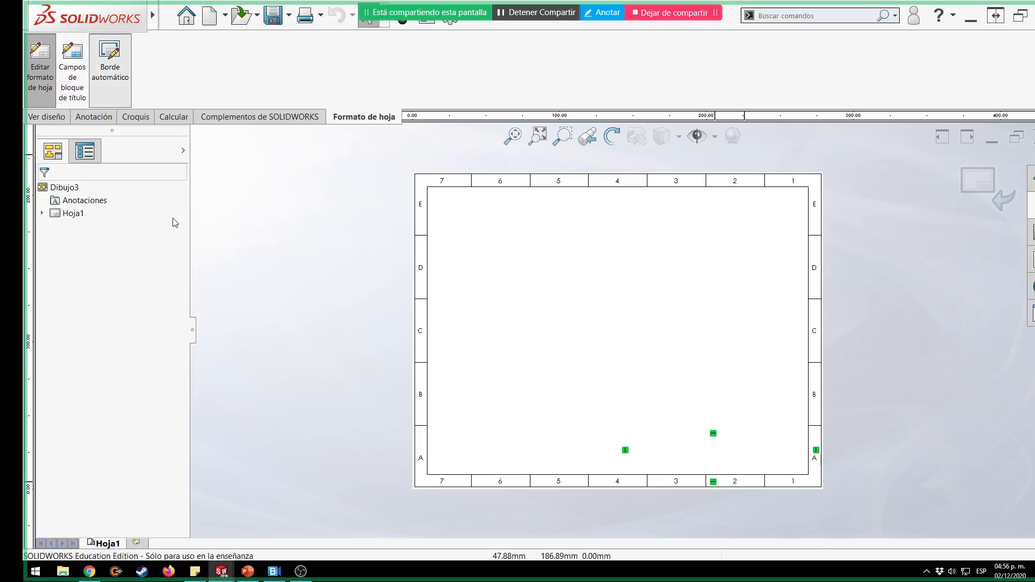
pyautogui.click(174, 191)
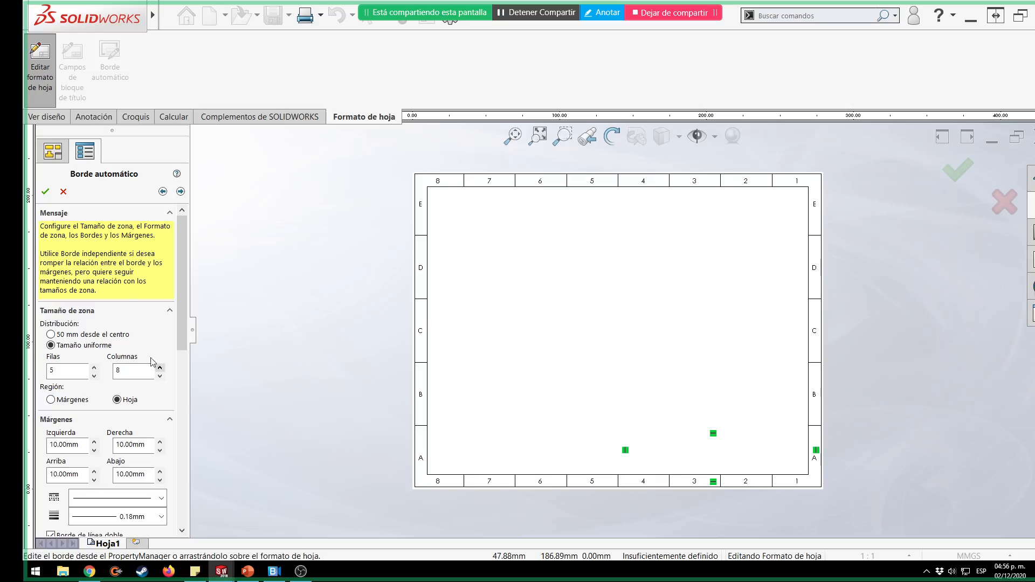
pyautogui.click(46, 191)
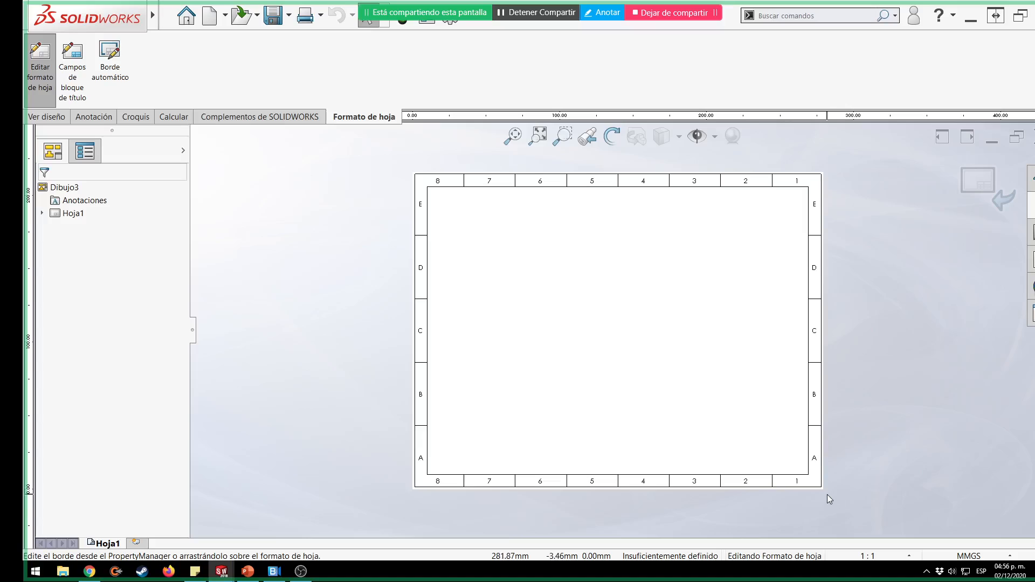
# Try a box selection around the whole border and check the visibility setting for sketch relations.
pyautogui.press('f')
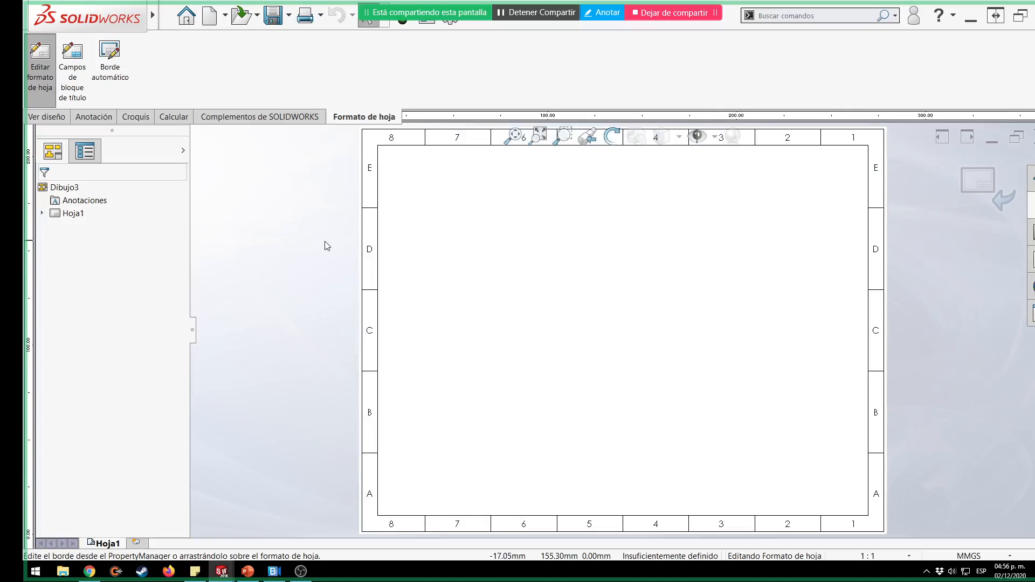
pyautogui.scroll(-1, 330, 260)
pyautogui.scroll(3, 334, 260)
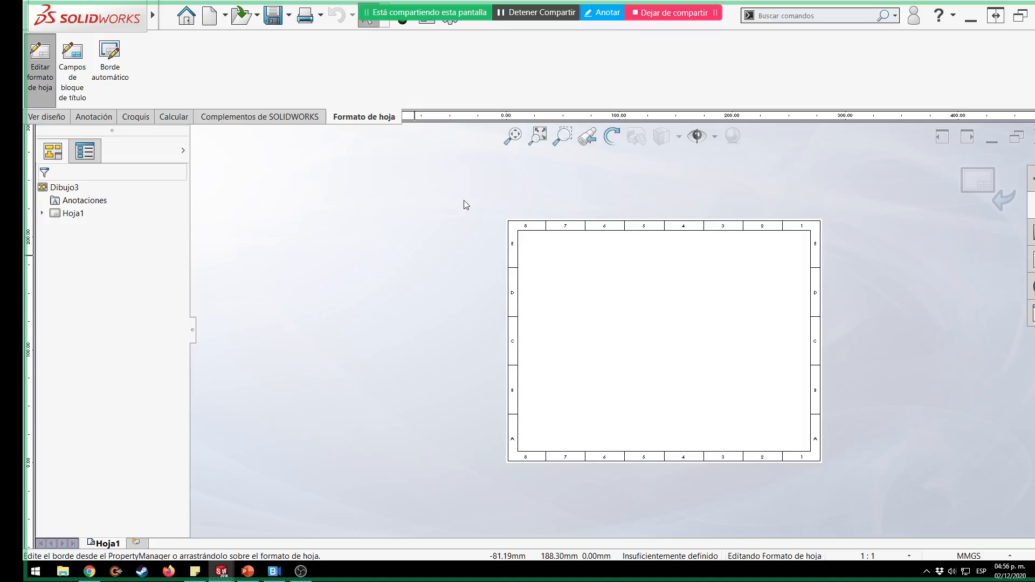
pyautogui.moveTo(464, 195); pyautogui.dragTo(849, 471)
pyautogui.scroll(-2, 473, 275)
pyautogui.scroll(1, 473, 275)
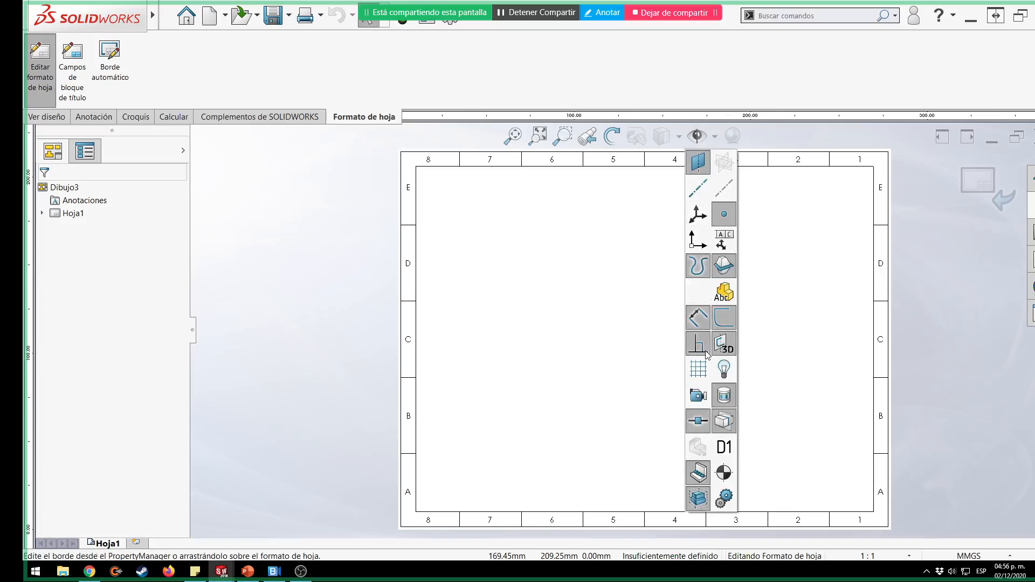
pyautogui.scroll(-1, 883, 349)
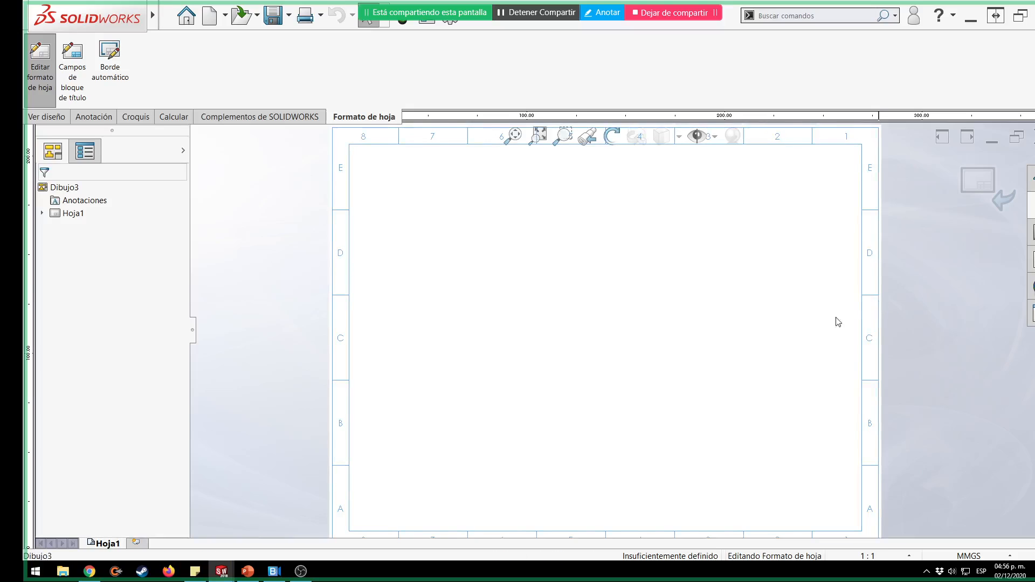
pyautogui.scroll(-1, 748, 346)
pyautogui.scroll(2, 749, 345)
pyautogui.press('f')
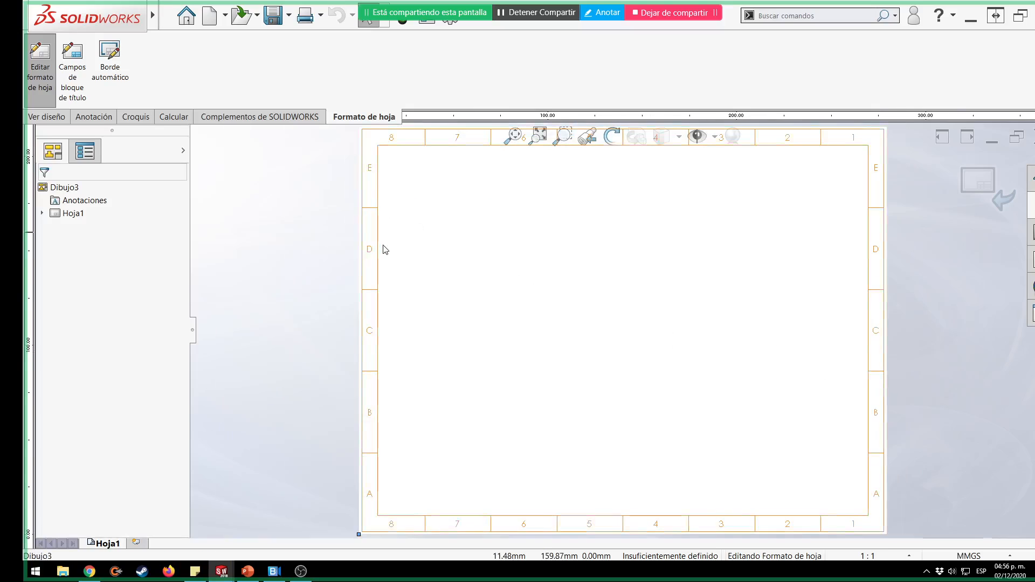
# Try selecting the entire border with a selection box and look through the commands available for the sheet.
pyautogui.scroll(-1, 383, 249)
pyautogui.scroll(3, 383, 250)
pyautogui.click(401, 172)
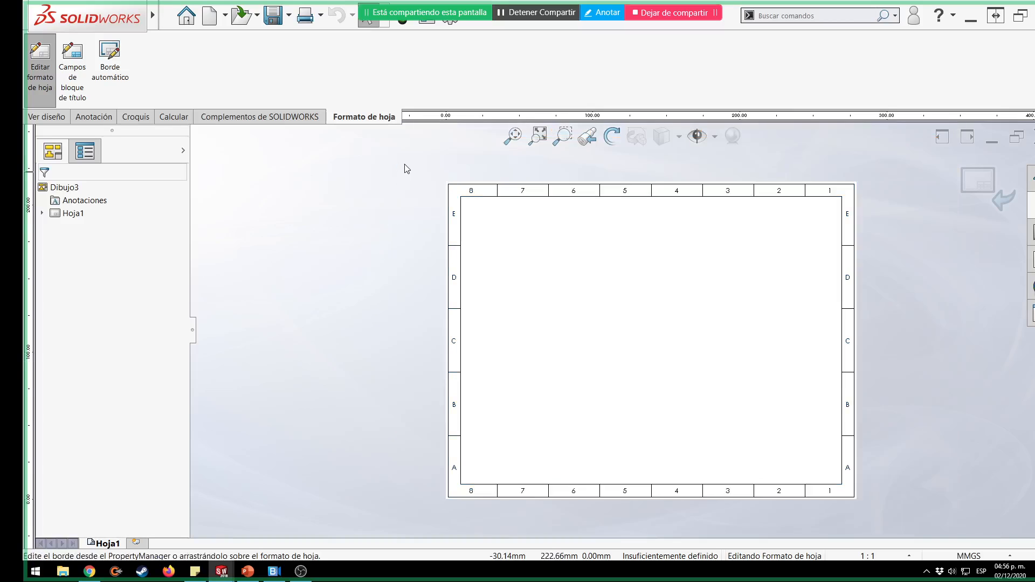
pyautogui.moveTo(402, 157); pyautogui.dragTo(900, 506)
pyautogui.click(855, 456)
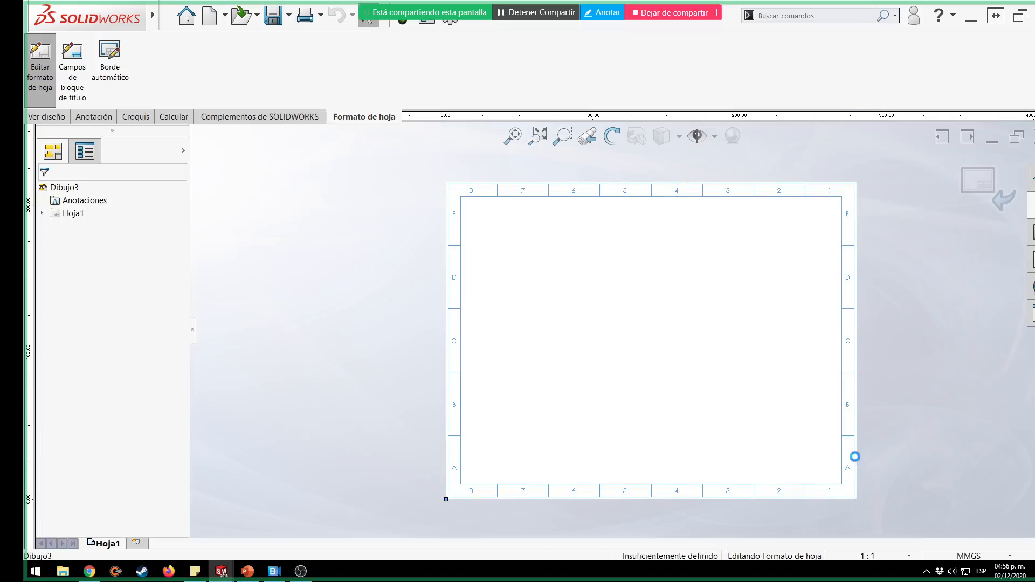
pyautogui.rightClick(854, 457)
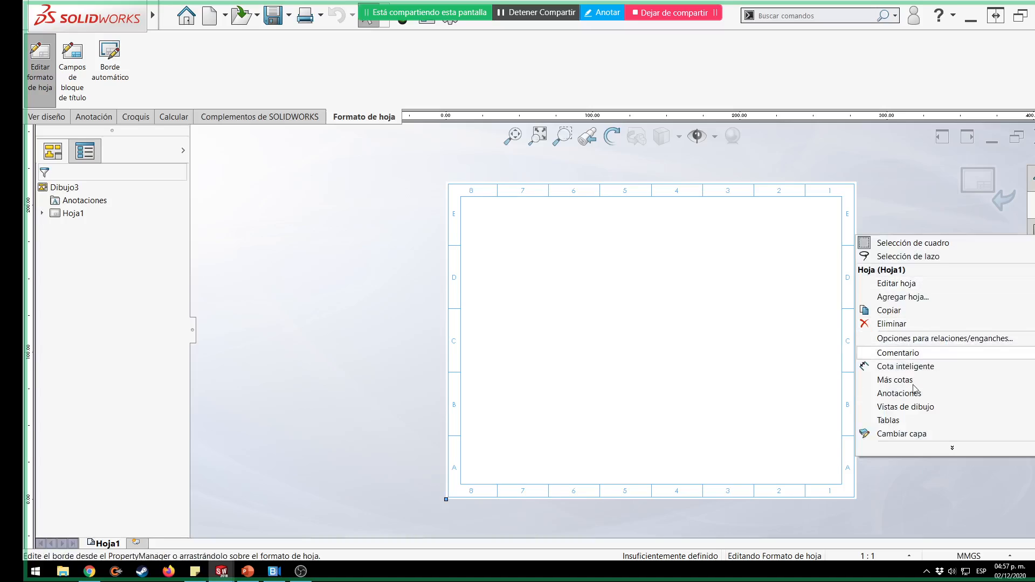
pyautogui.click(913, 510)
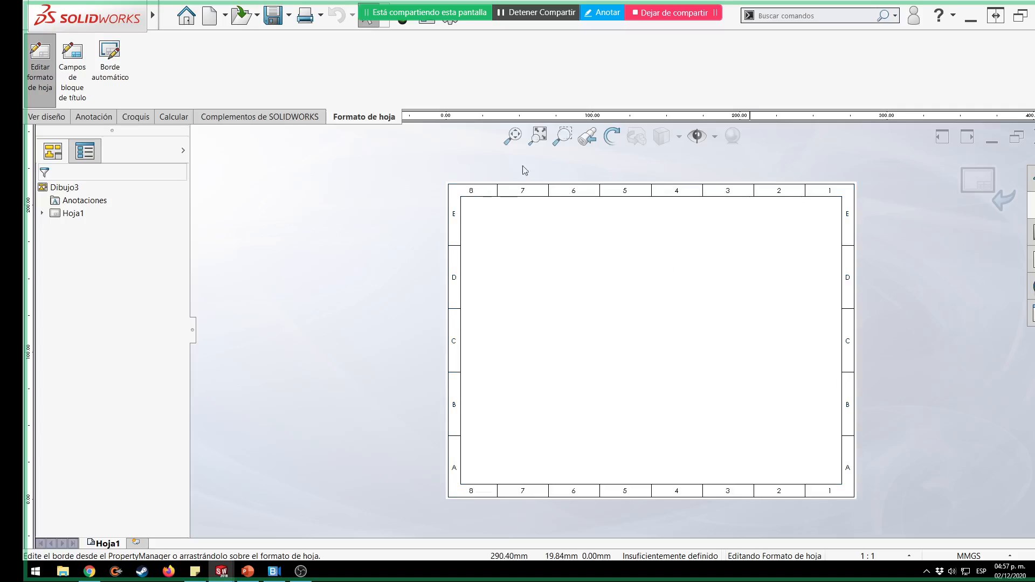
pyautogui.click(487, 200)
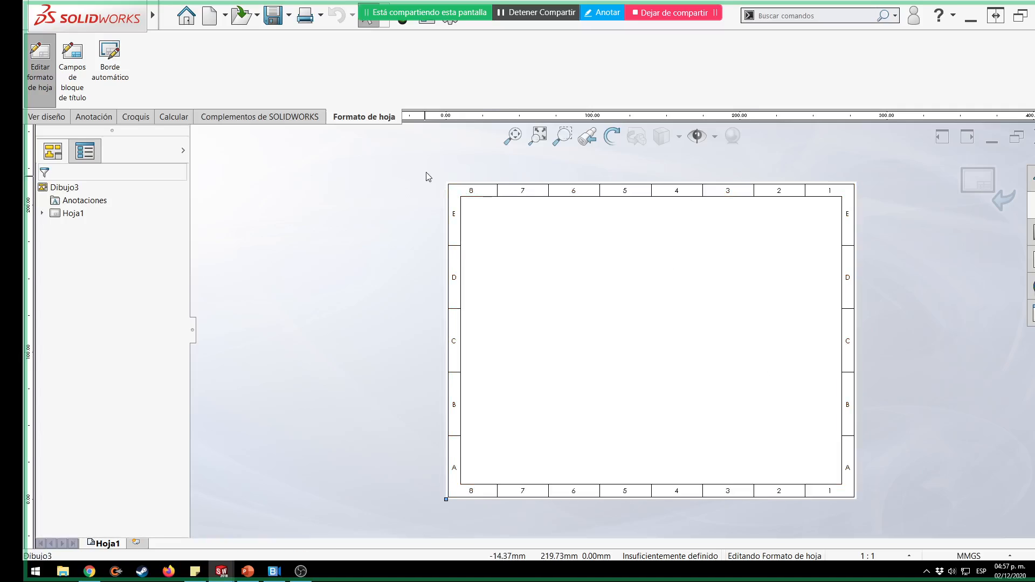
pyautogui.moveTo(424, 158); pyautogui.dragTo(919, 523)
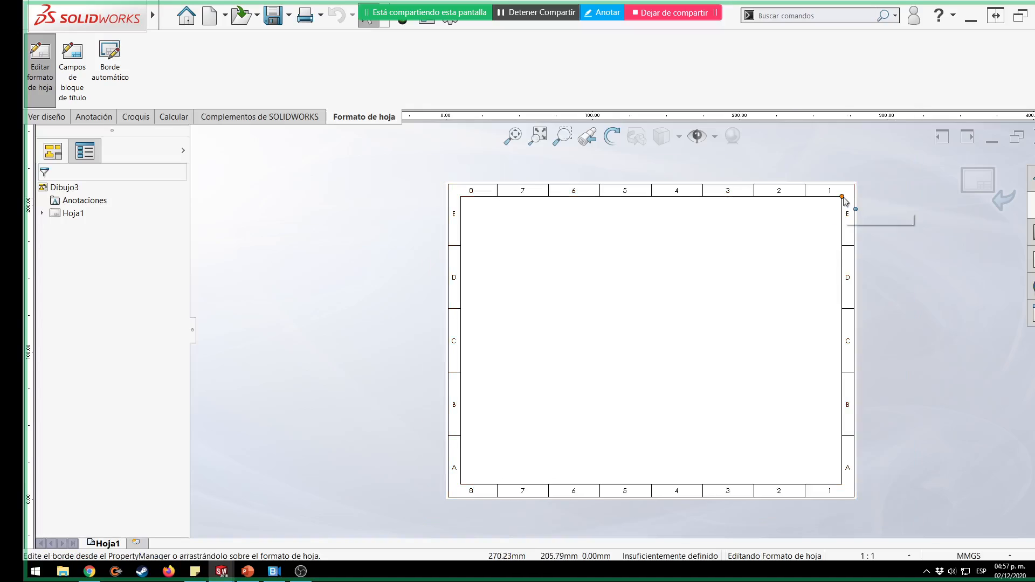
# Try moving the inner border's upper-right corner inward toward the divider between zones E and D, and undo the move.
pyautogui.moveTo(840, 198); pyautogui.dragTo(789, 246)
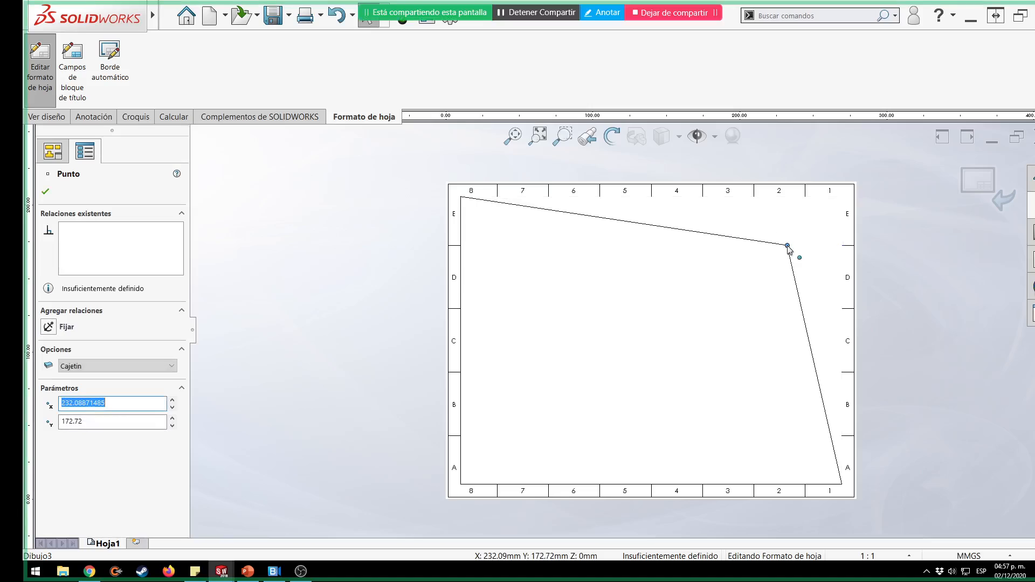
pyautogui.hotkey('ctrl', 'z')
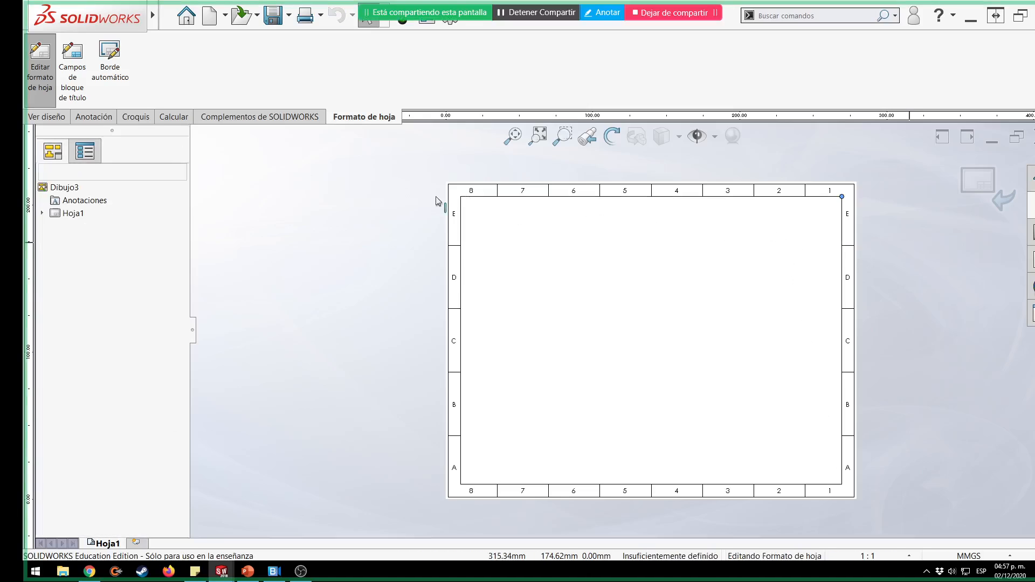
# Select all lines of the regenerated border, apply a Fix relation to them, and clear the selection.
pyautogui.moveTo(879, 503); pyautogui.dragTo(883, 507)
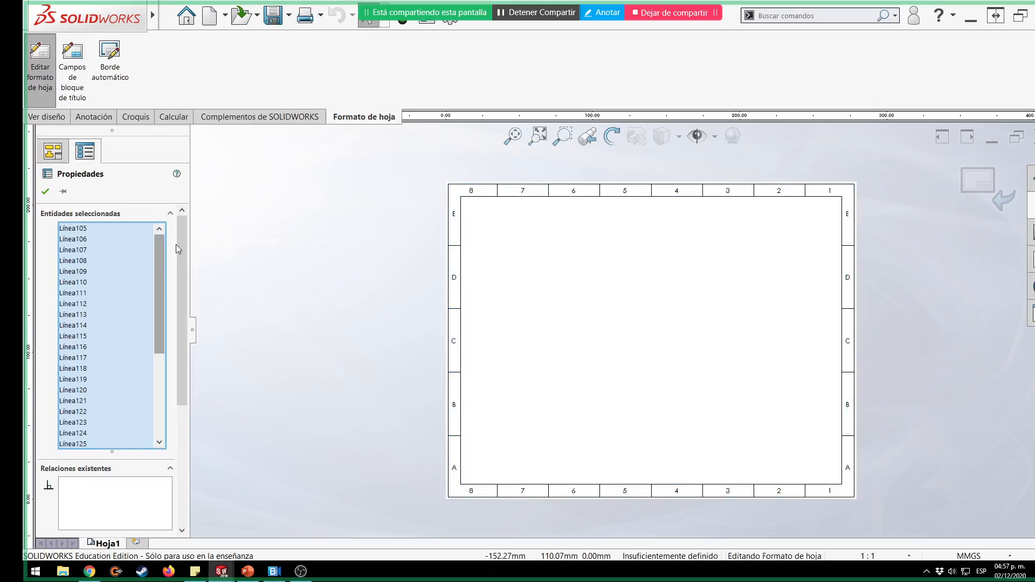
pyautogui.moveTo(180, 234); pyautogui.dragTo(187, 387)
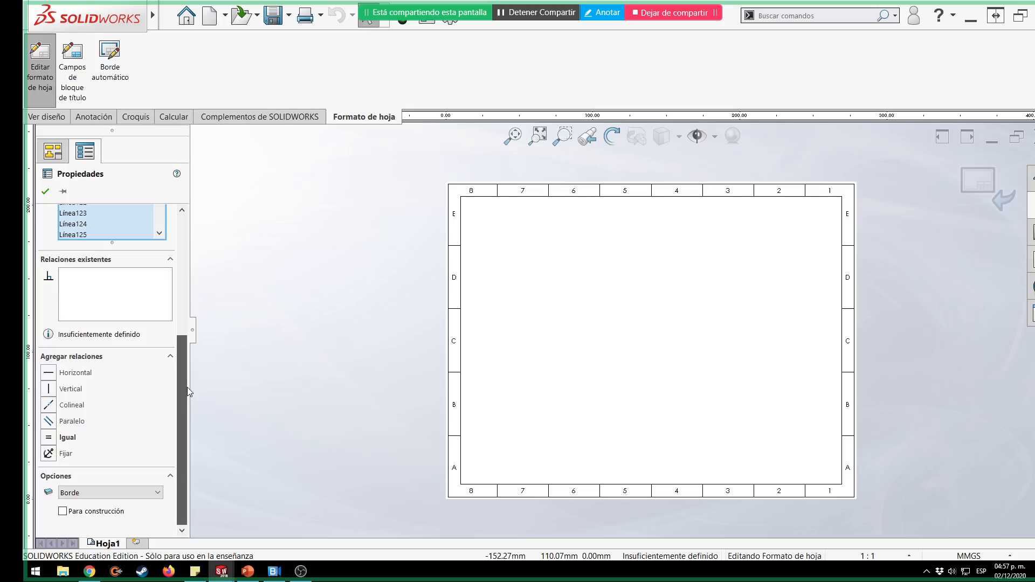
pyautogui.click(753, 148)
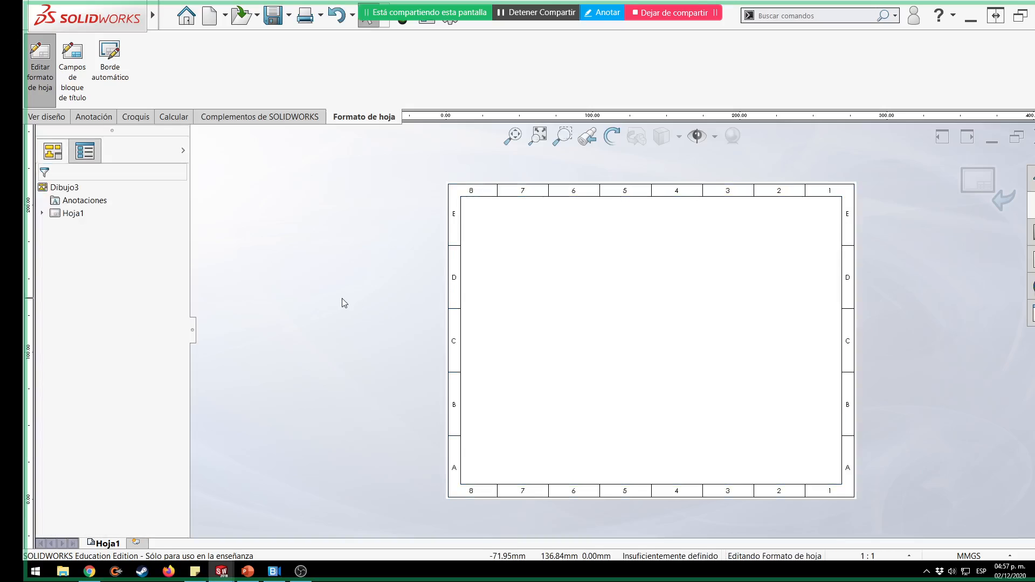
# Turn on the visibility of the Cajetin layer in the layer settings and accept the change.
pyautogui.rightClick(688, 301)
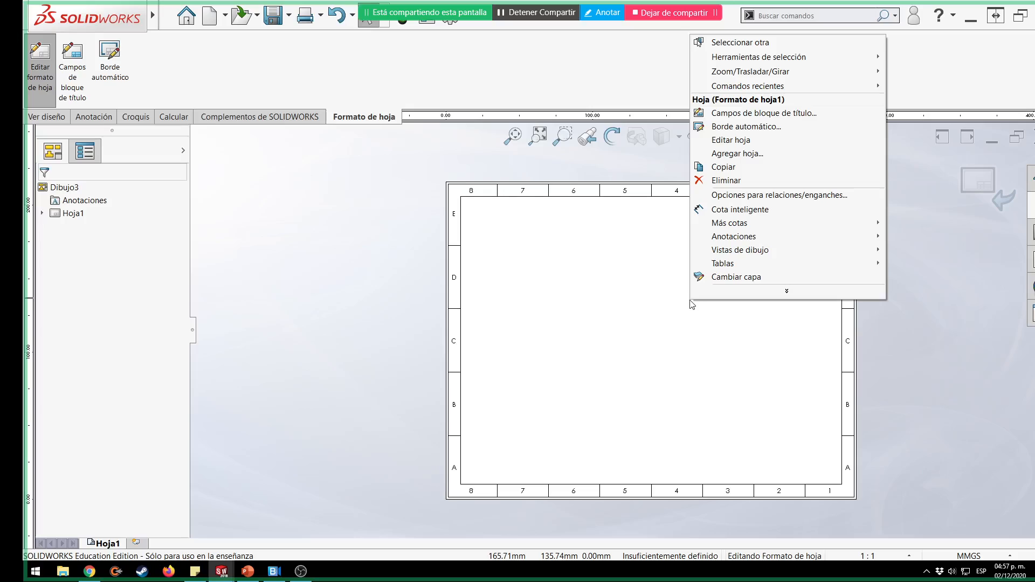
pyautogui.click(740, 280)
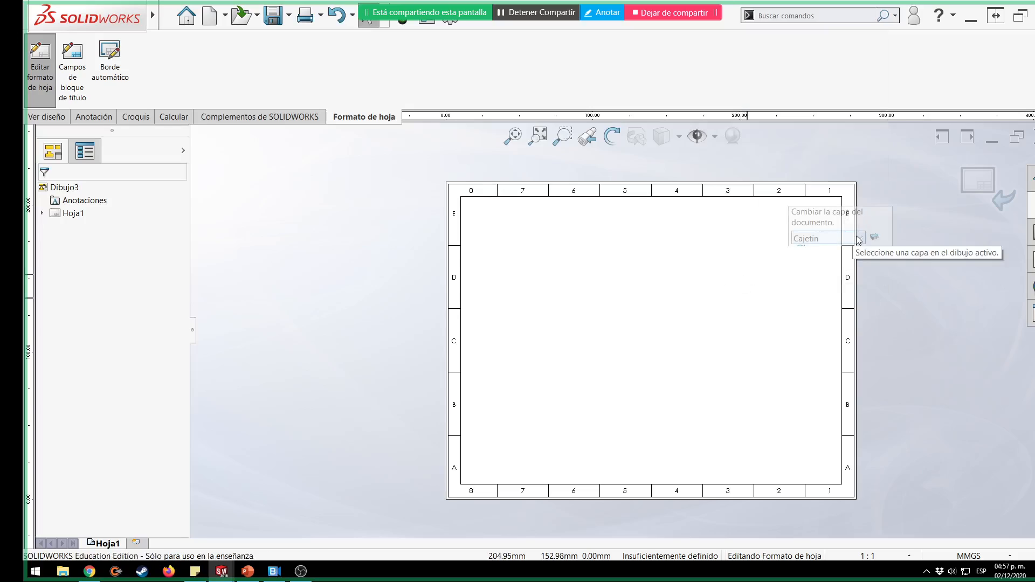
pyautogui.click(874, 237)
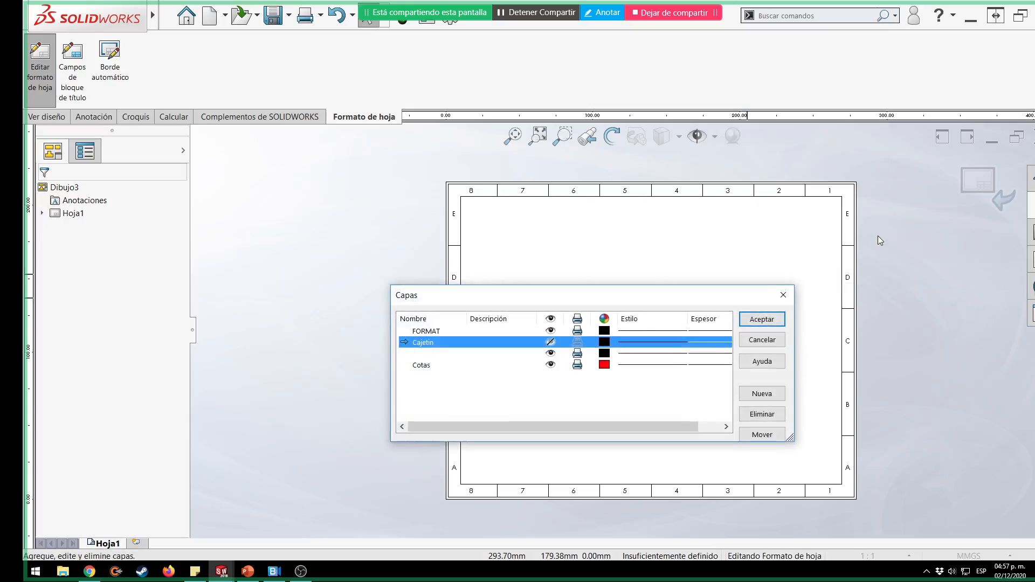
pyautogui.click(549, 343)
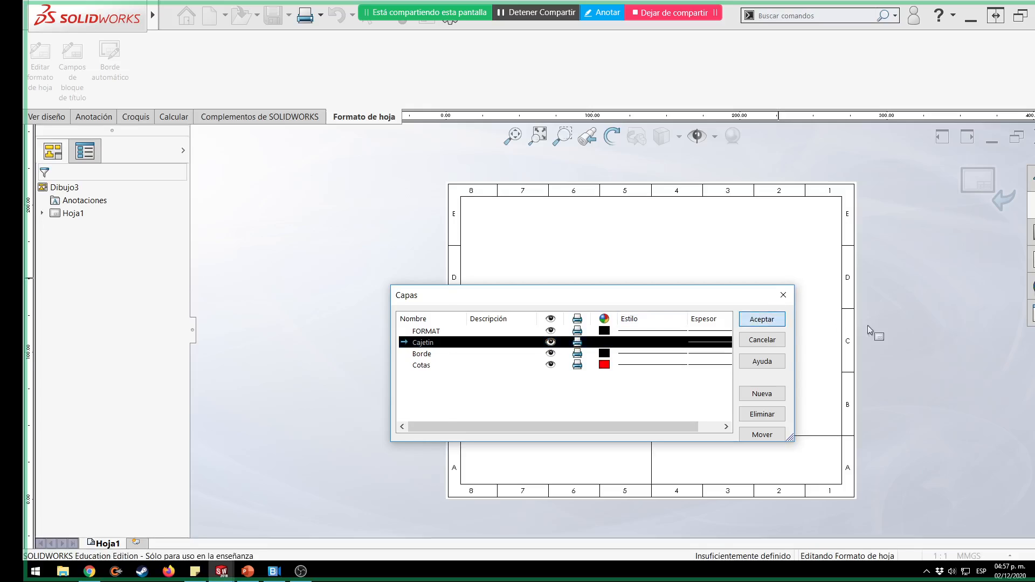
pyautogui.press('Return')
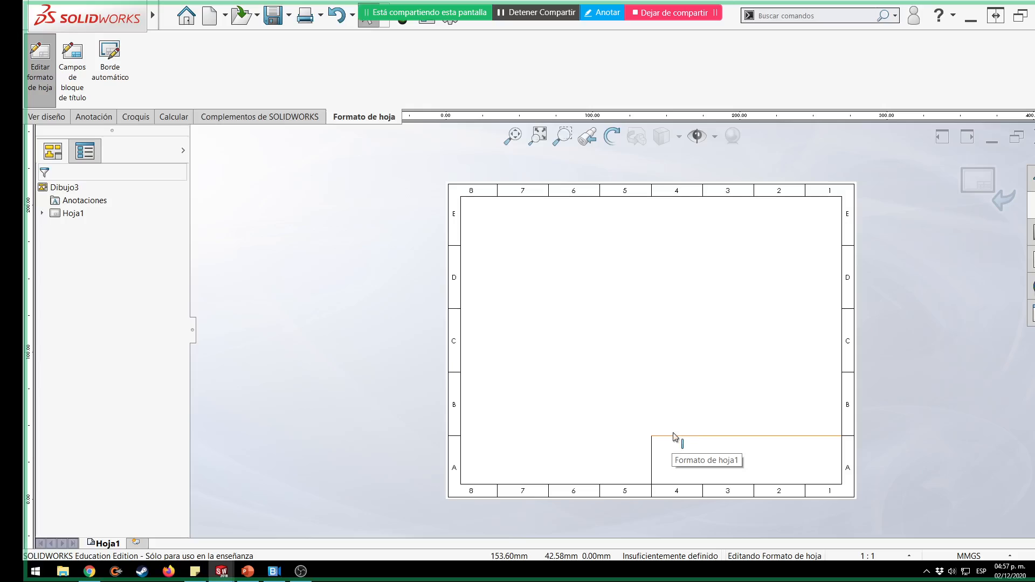
# Sketch a corner rectangle about 49 mm wide and 23 mm high inside the title block, starting at its upper-left corner.
pyautogui.scroll(-3, 755, 462)
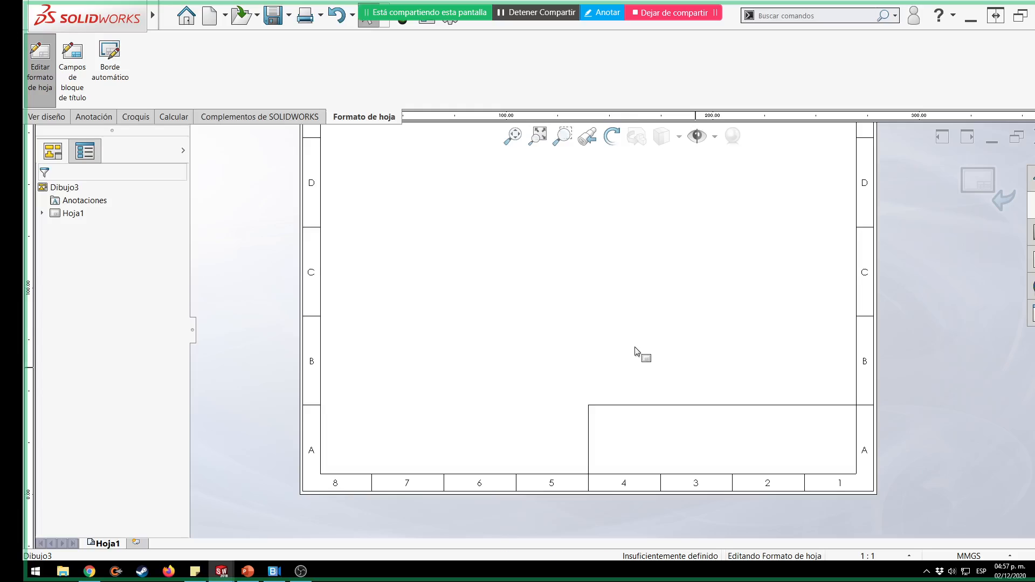
pyautogui.scroll(-1, 669, 428)
pyautogui.scroll(1, 669, 428)
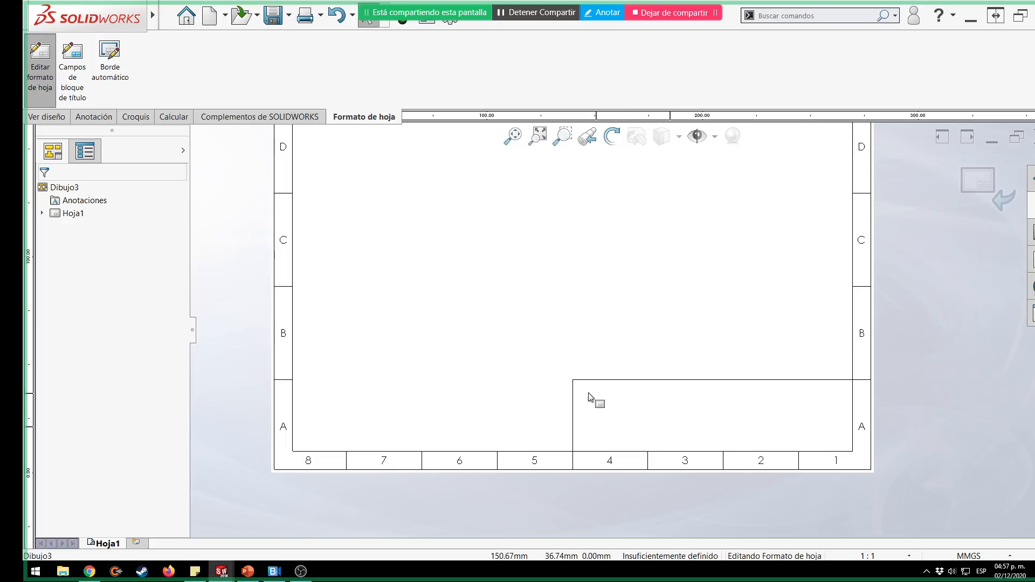
pyautogui.click(144, 124)
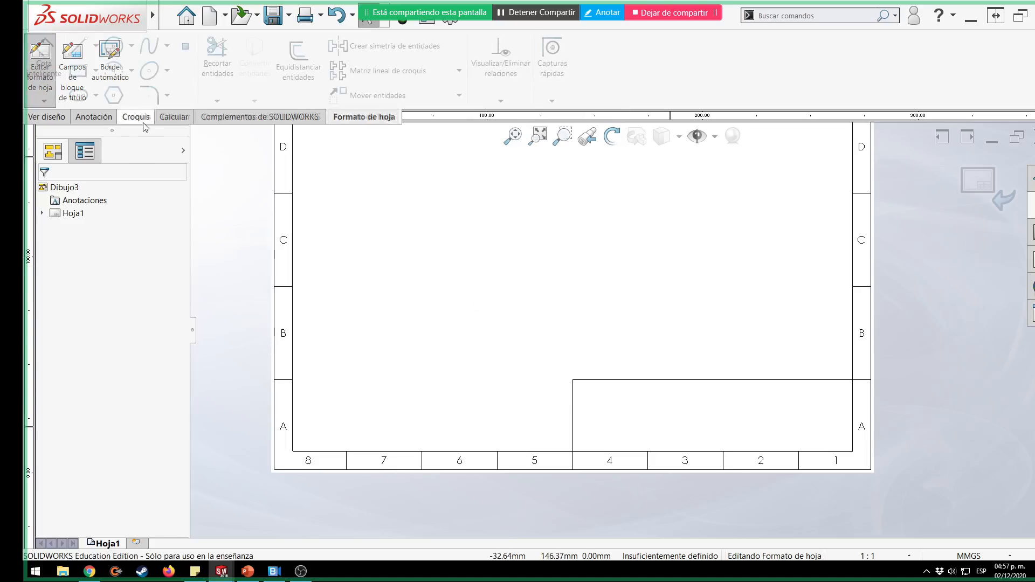
pyautogui.click(79, 71)
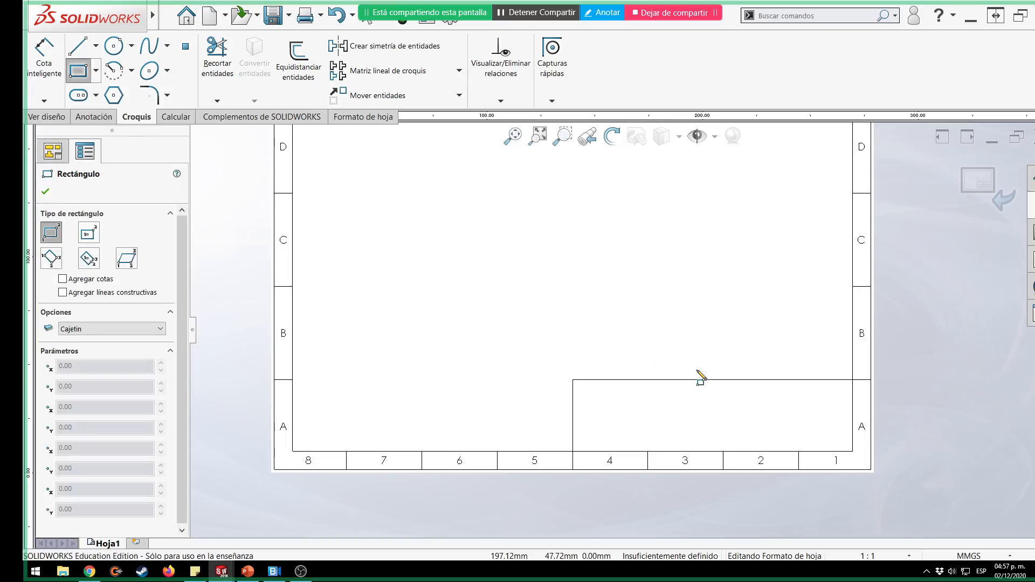
pyautogui.click(573, 381)
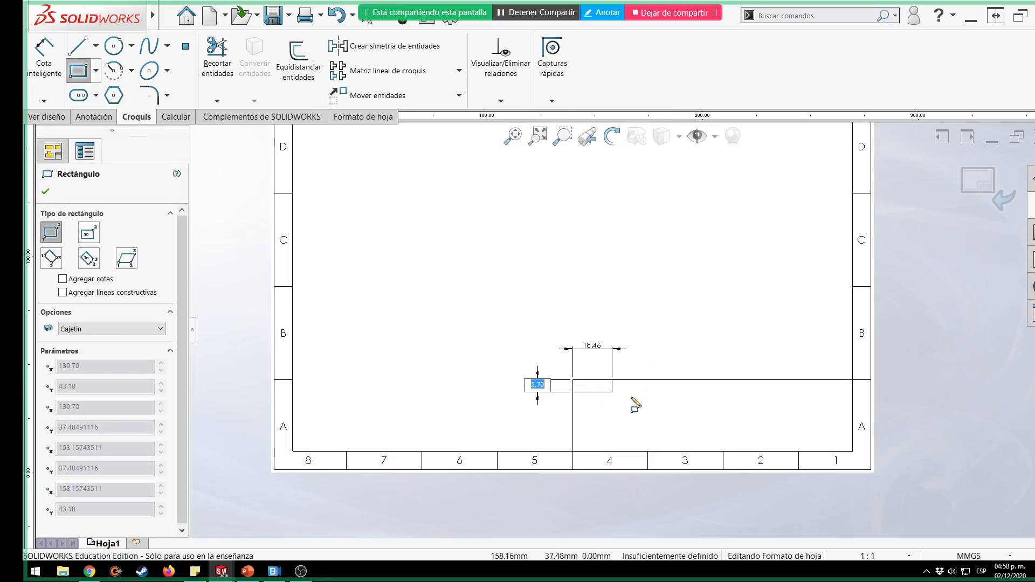
pyautogui.click(682, 430)
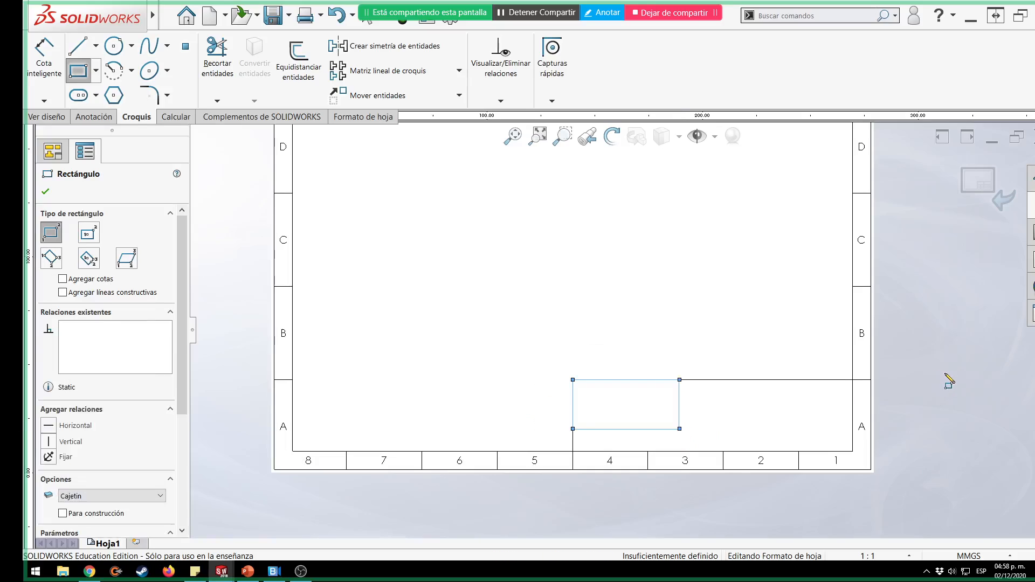
pyautogui.press('Escape')
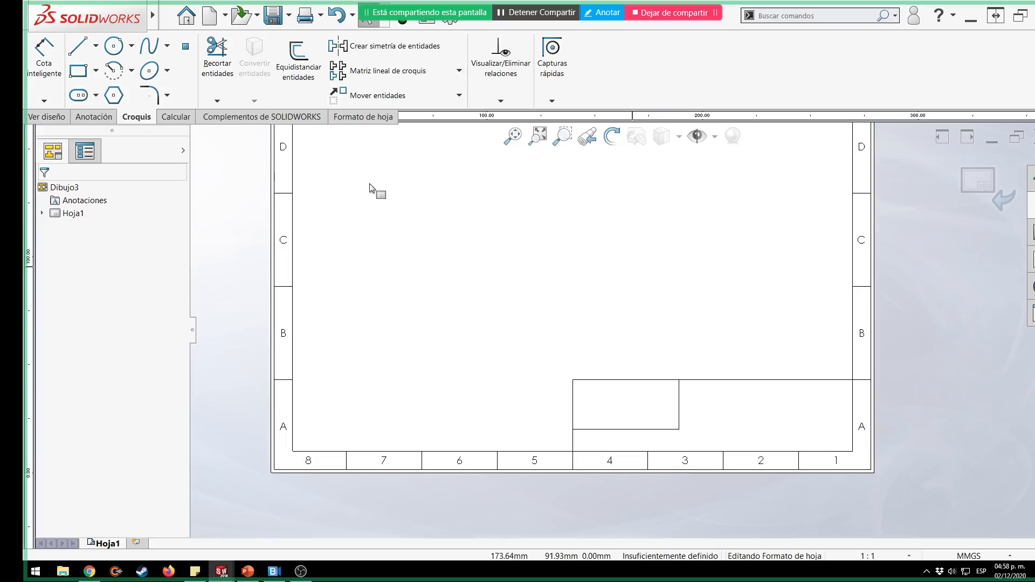
# Dimension the title block's height along its left edge and its overall width along its upper edge, keeping the current sizes.
pyautogui.click(47, 63)
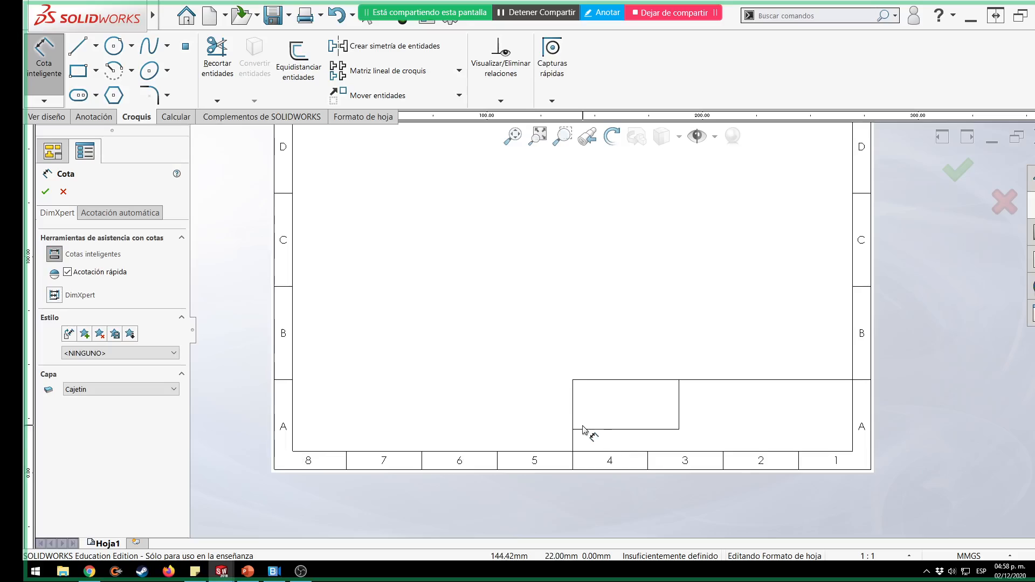
pyautogui.click(572, 411)
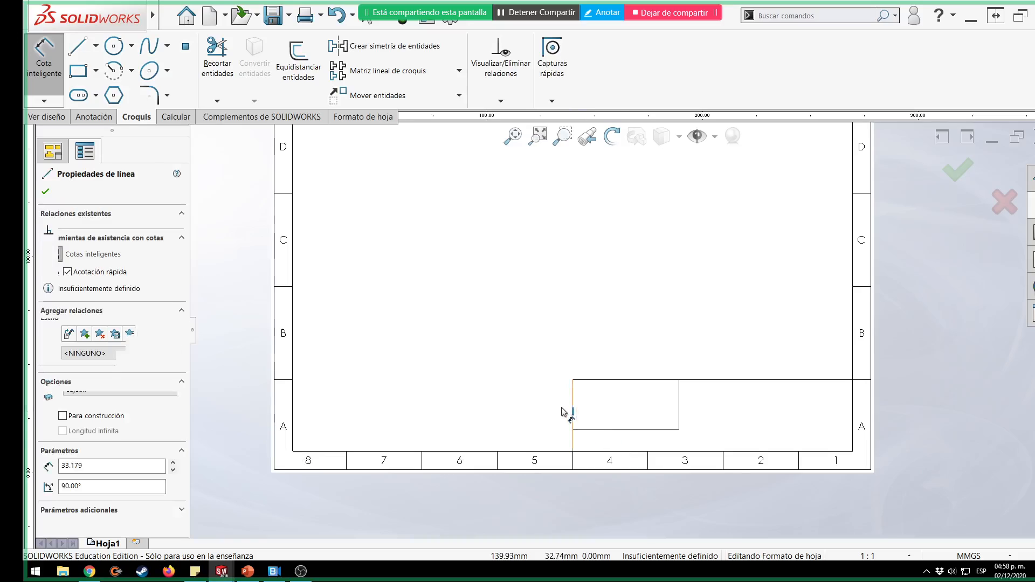
pyautogui.click(538, 418)
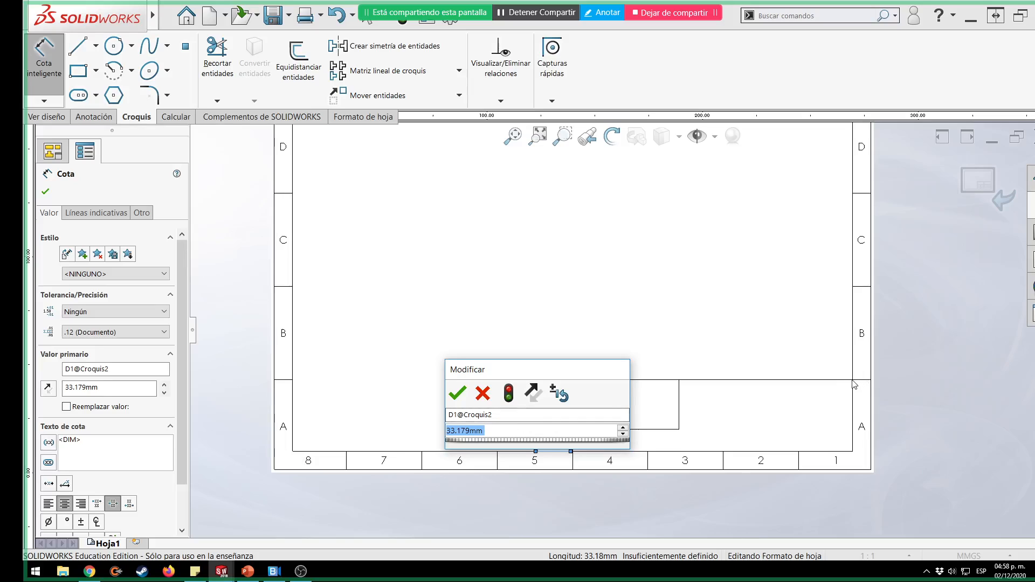
pyautogui.click(457, 394)
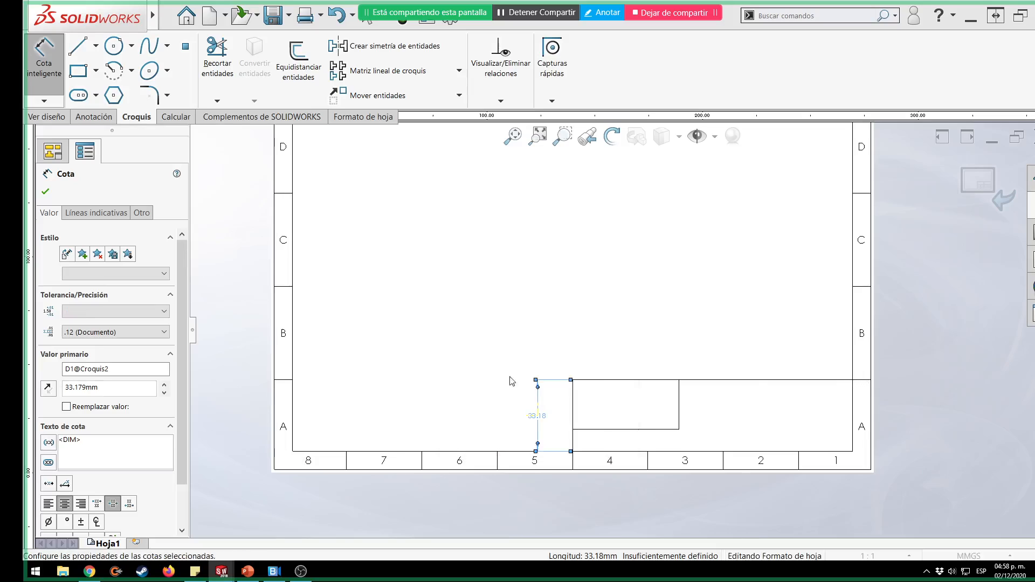
pyautogui.click(729, 380)
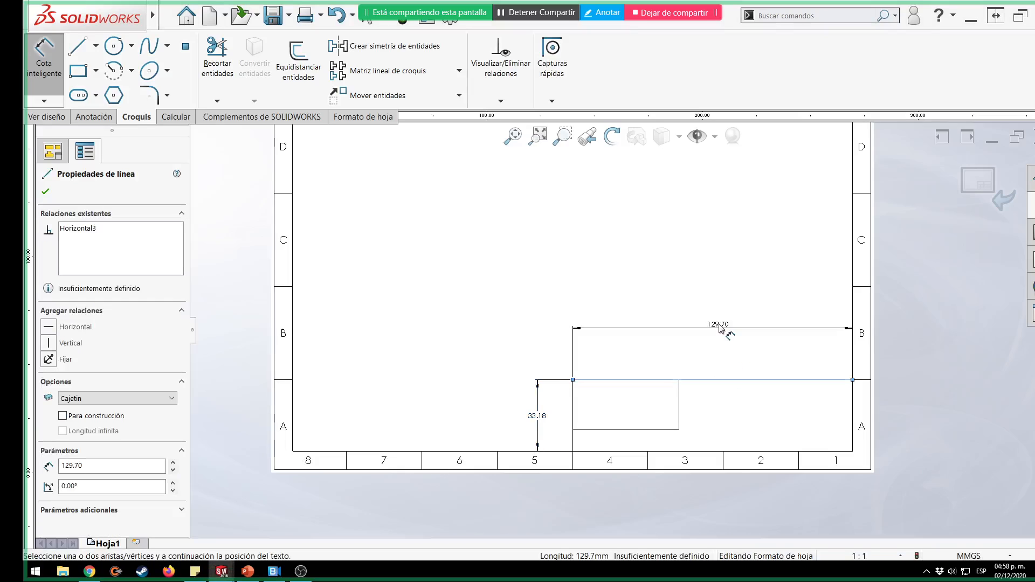
pyautogui.click(727, 353)
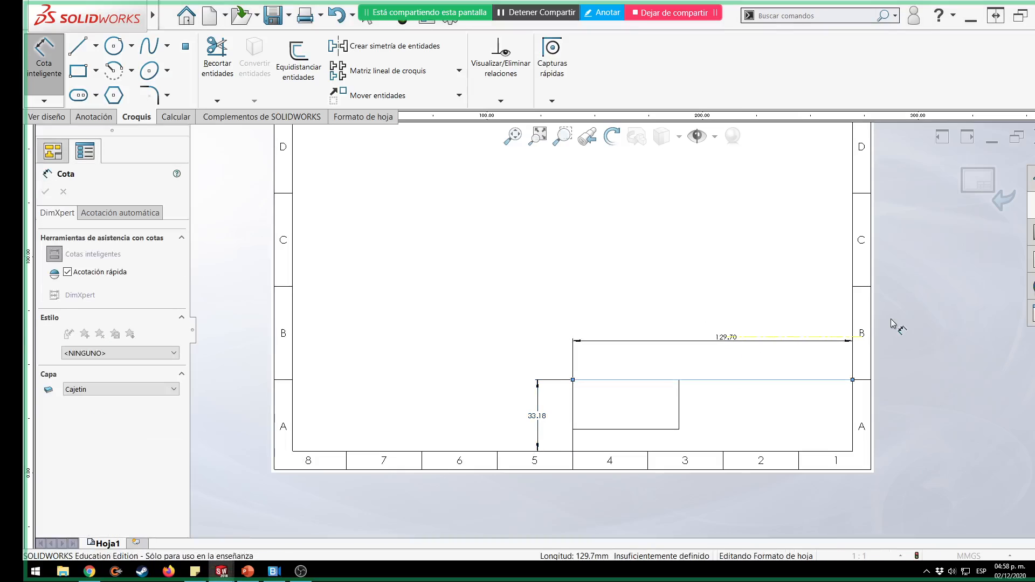
pyautogui.press('Return')
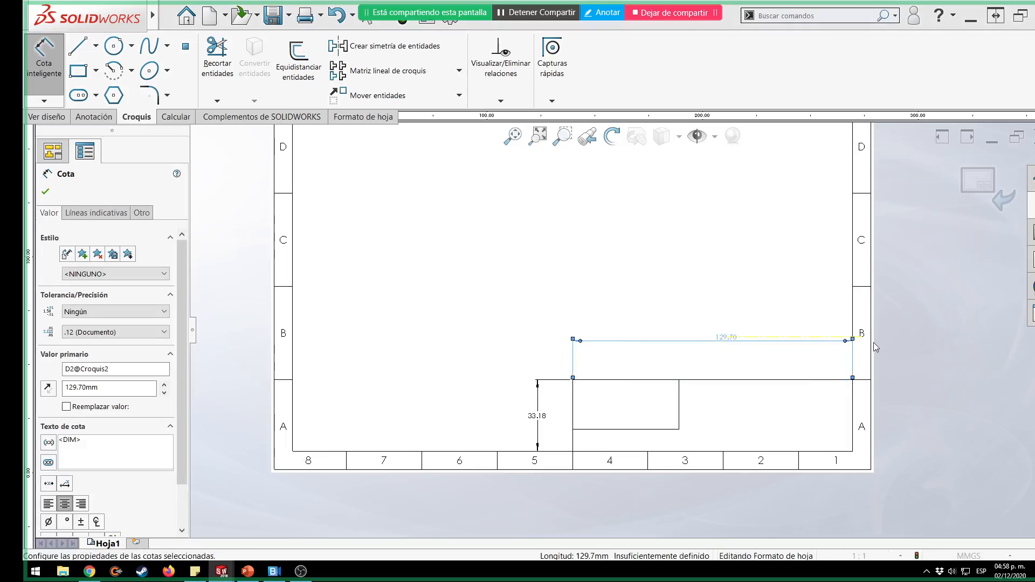
pyautogui.press('Escape')
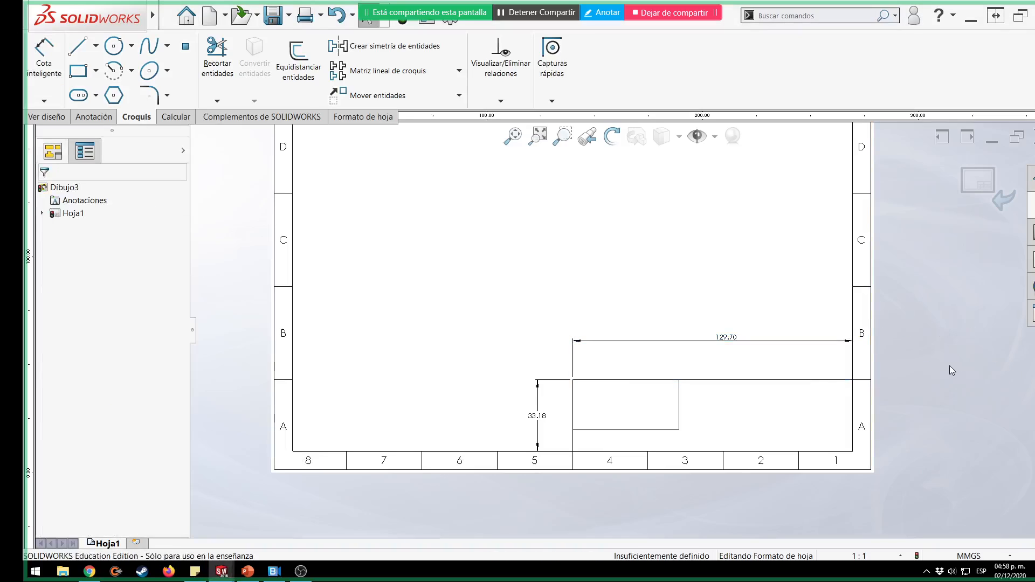
# Assign the title block's height and overall width dimensions to the Cotas layer.
pyautogui.click(728, 337)
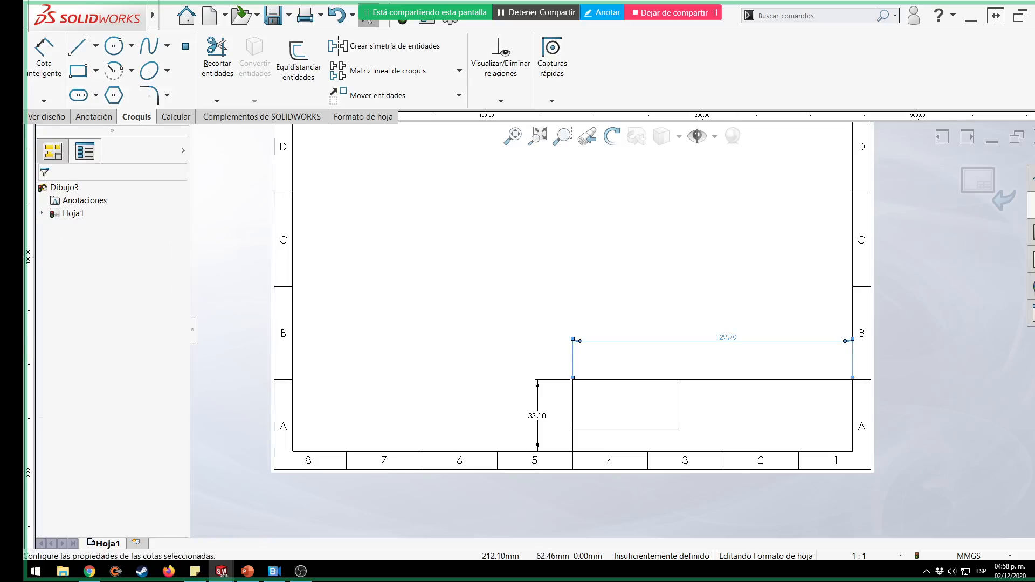
pyautogui.keyDown('ctrl'); pyautogui.click(538, 419); pyautogui.keyUp('ctrl')
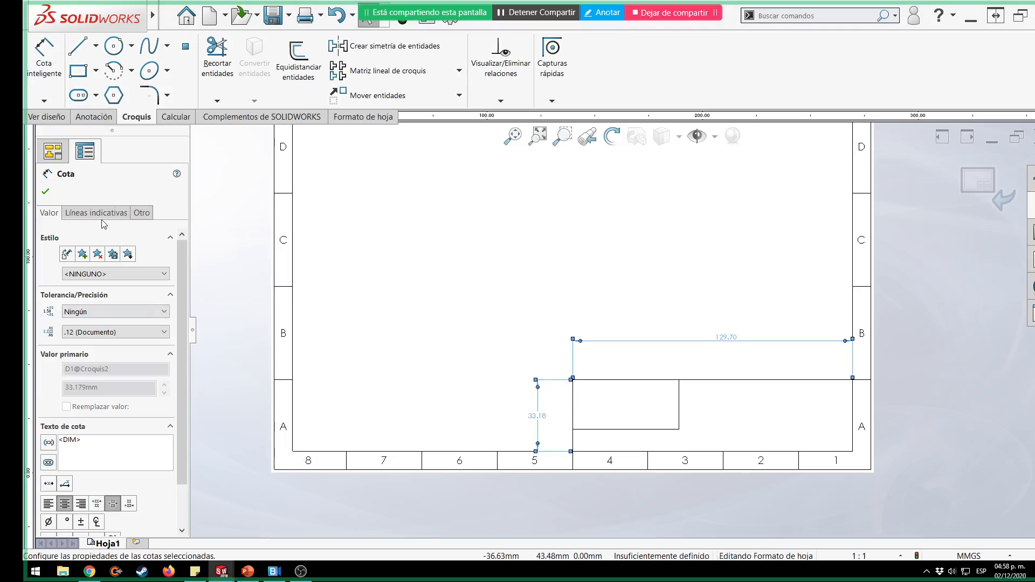
pyautogui.click(141, 213)
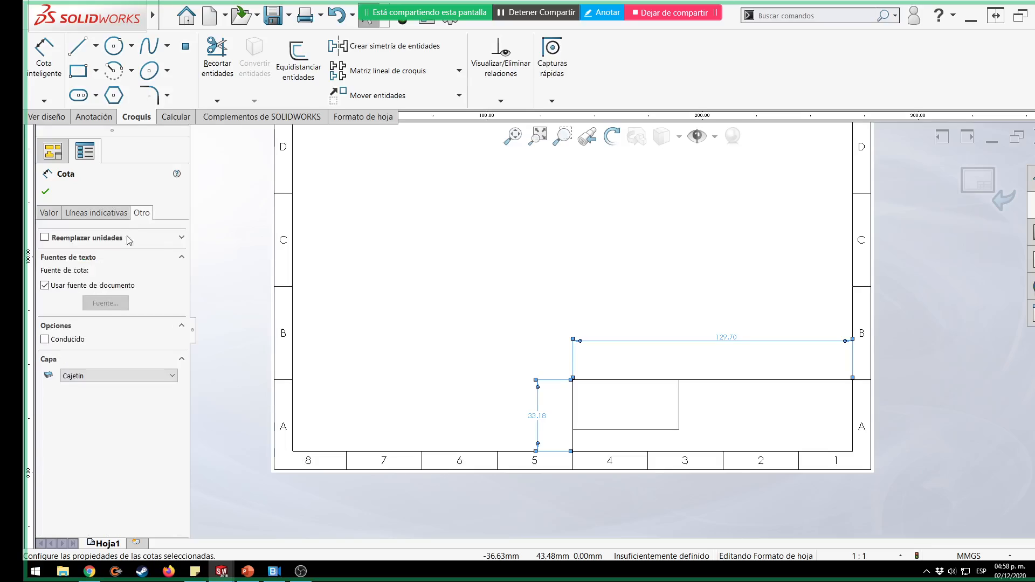
pyautogui.click(102, 376)
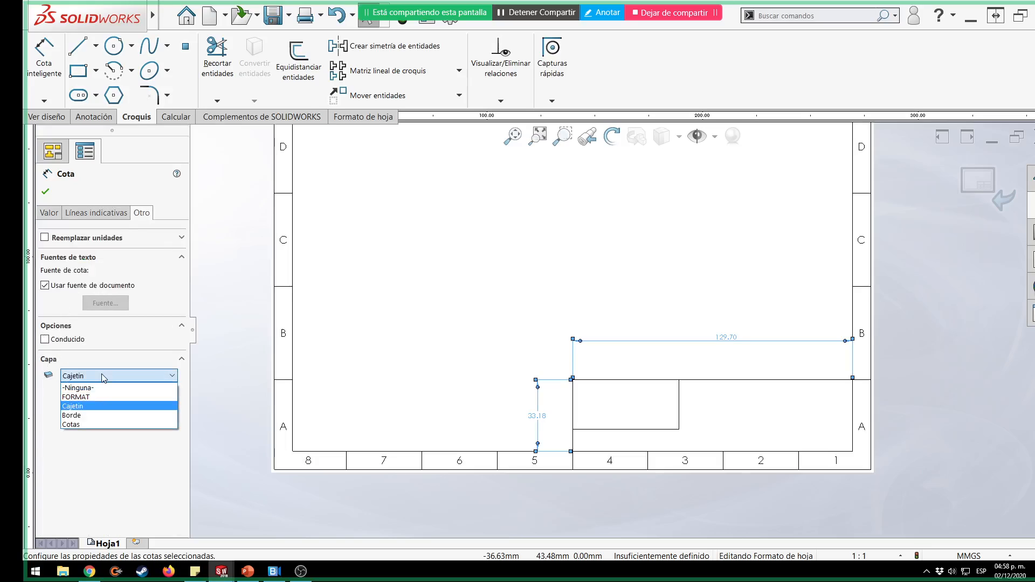
pyautogui.click(78, 425)
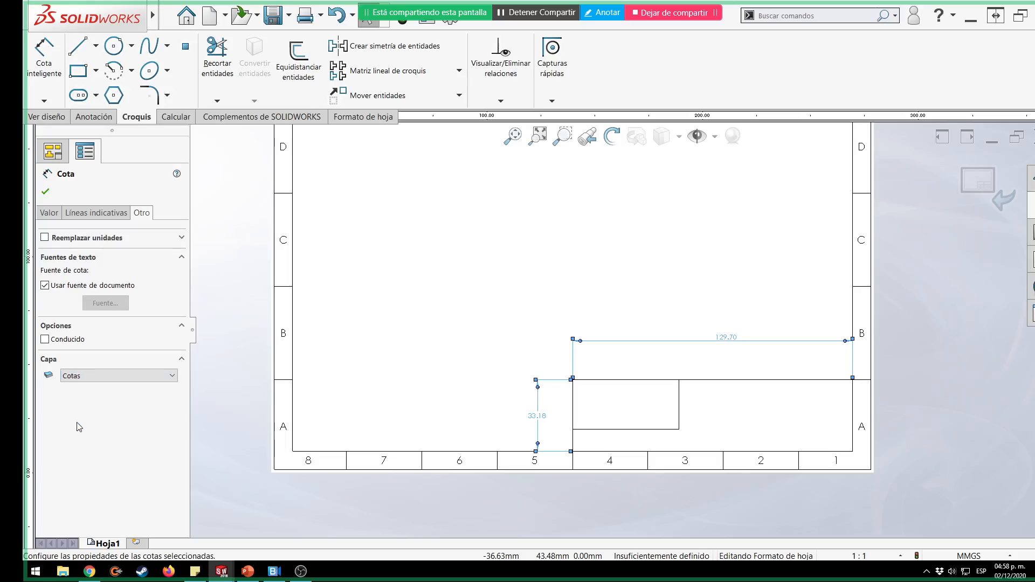
pyautogui.click(517, 284)
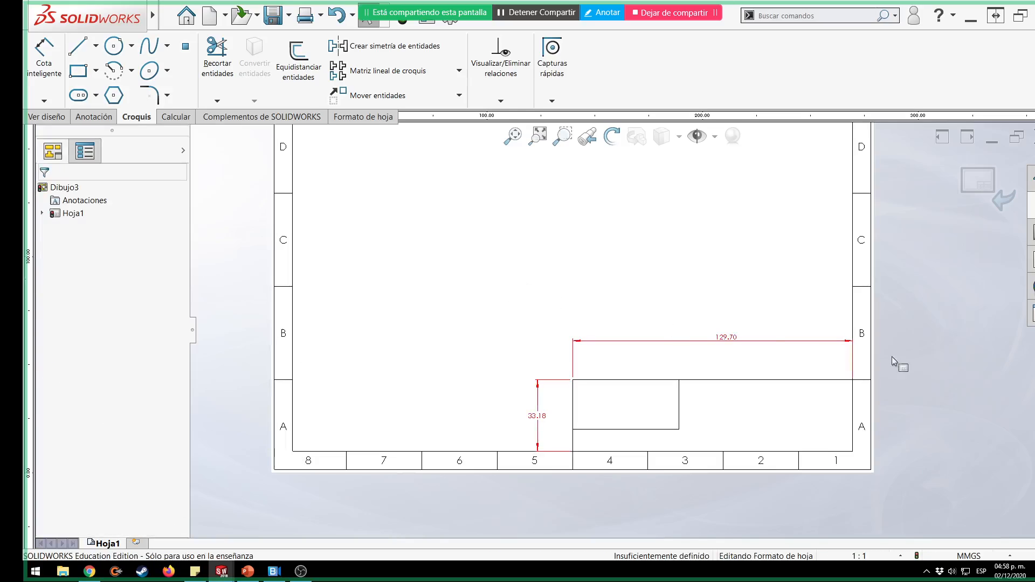
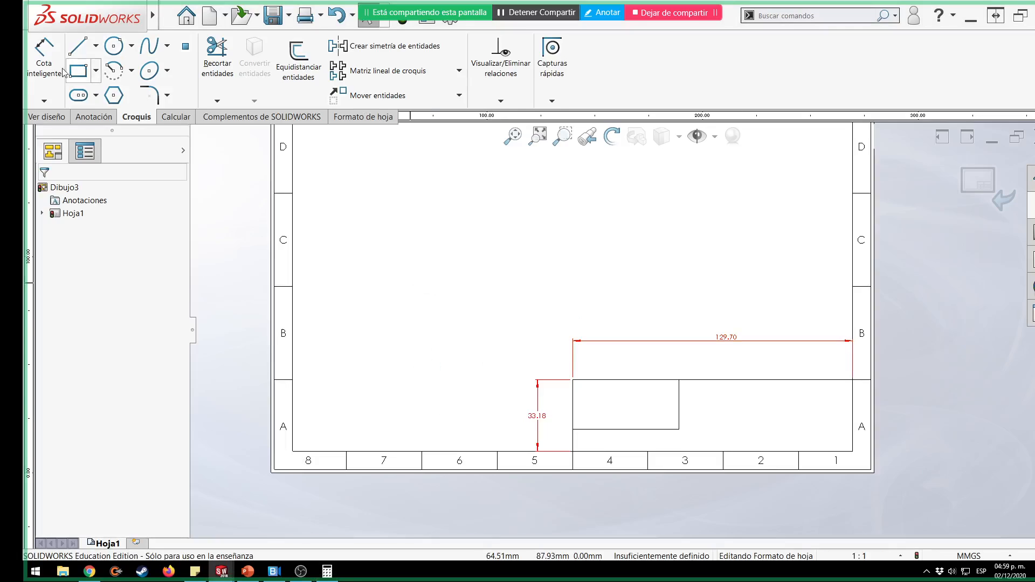
# Dimension the inner rectangle's height between its upper and lower edges and set it to 22.12 mm.
pyautogui.click(45, 58)
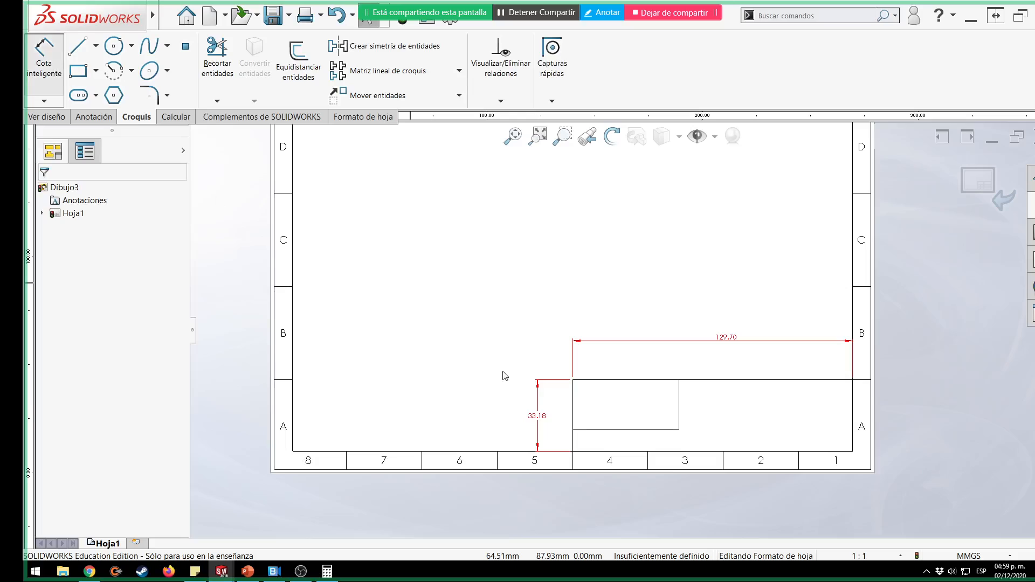
pyautogui.click(598, 379)
pyautogui.click(605, 430)
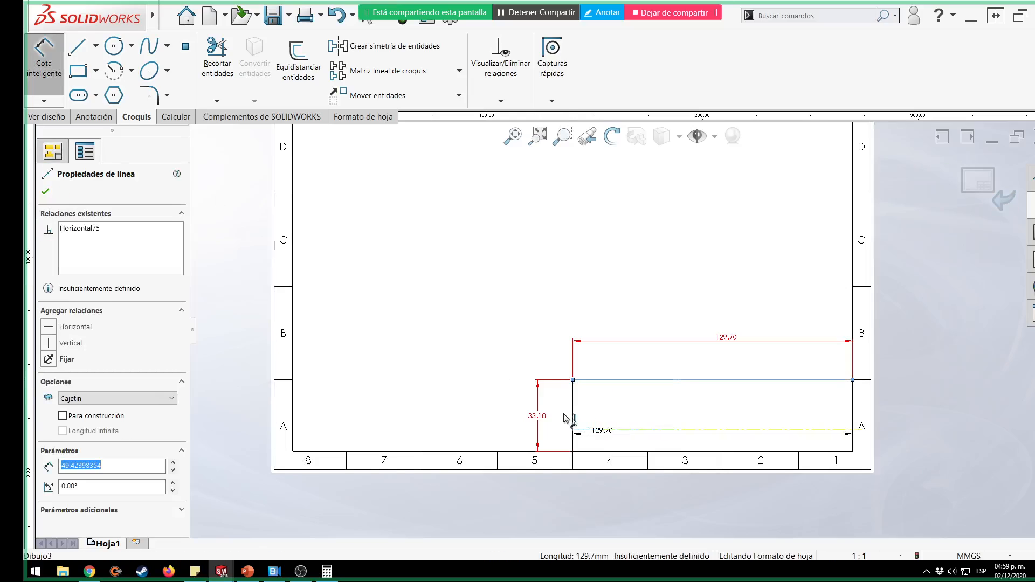
pyautogui.click(559, 404)
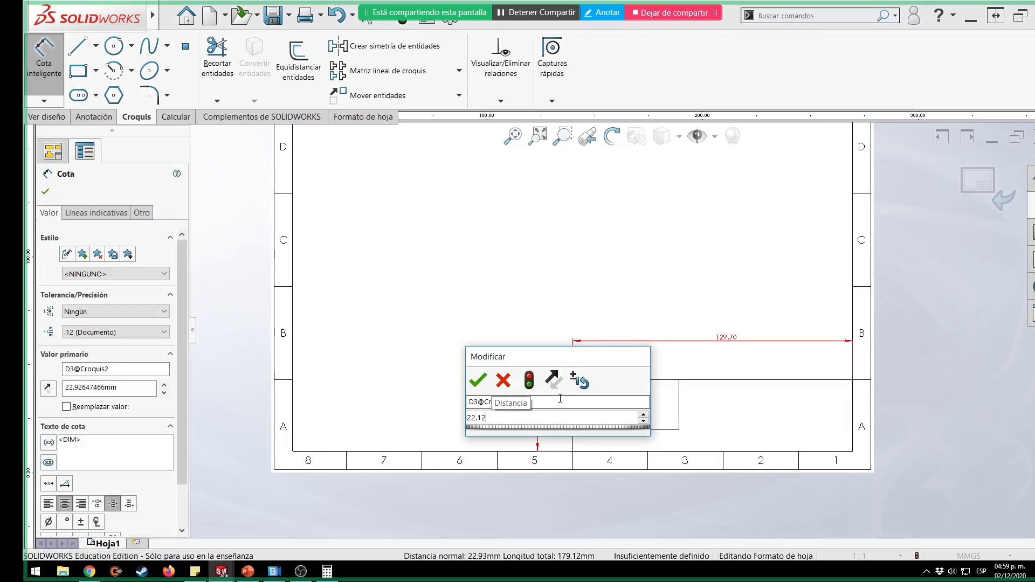
pyautogui.press('Return')
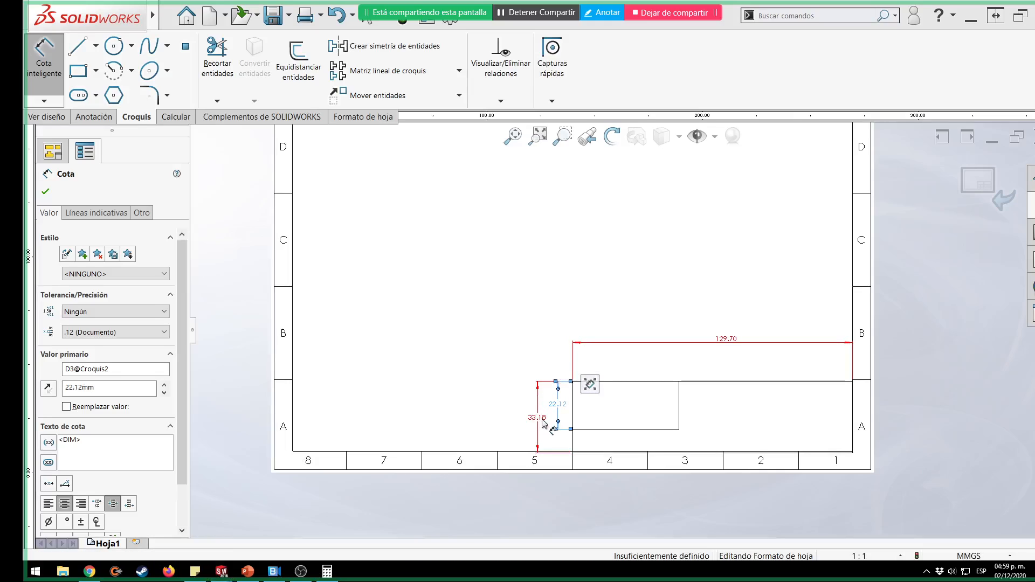
pyautogui.press('Escape')
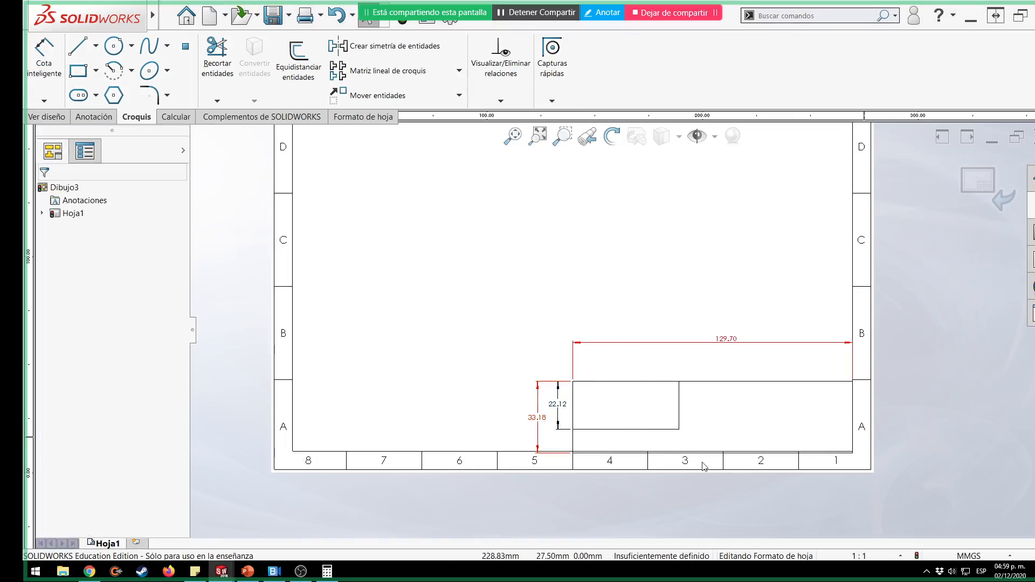
# Move the title block's lower-right corner back onto the inner border's lower-right corner.
pyautogui.scroll(-2, 663, 463)
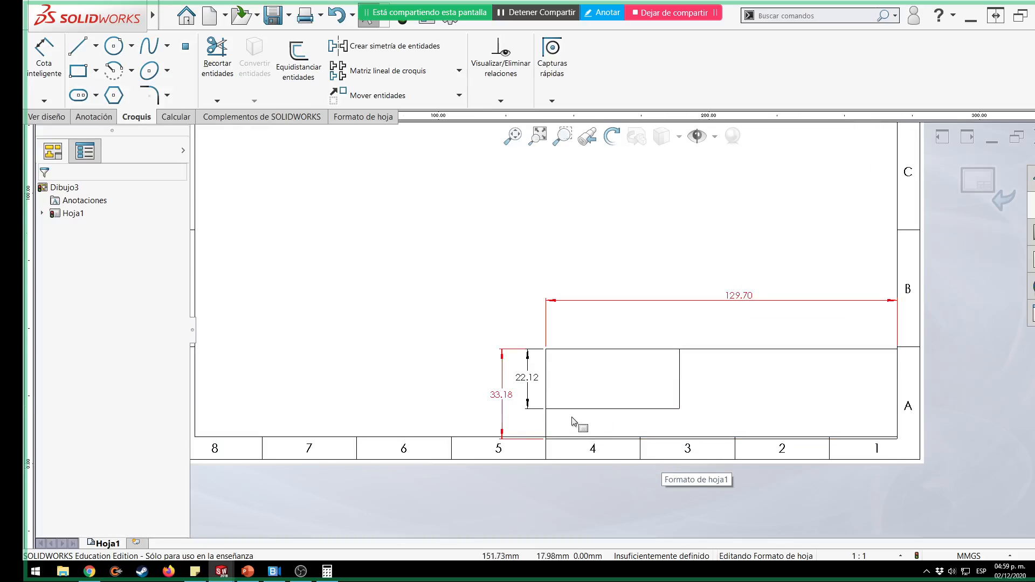
pyautogui.scroll(-1, 544, 446)
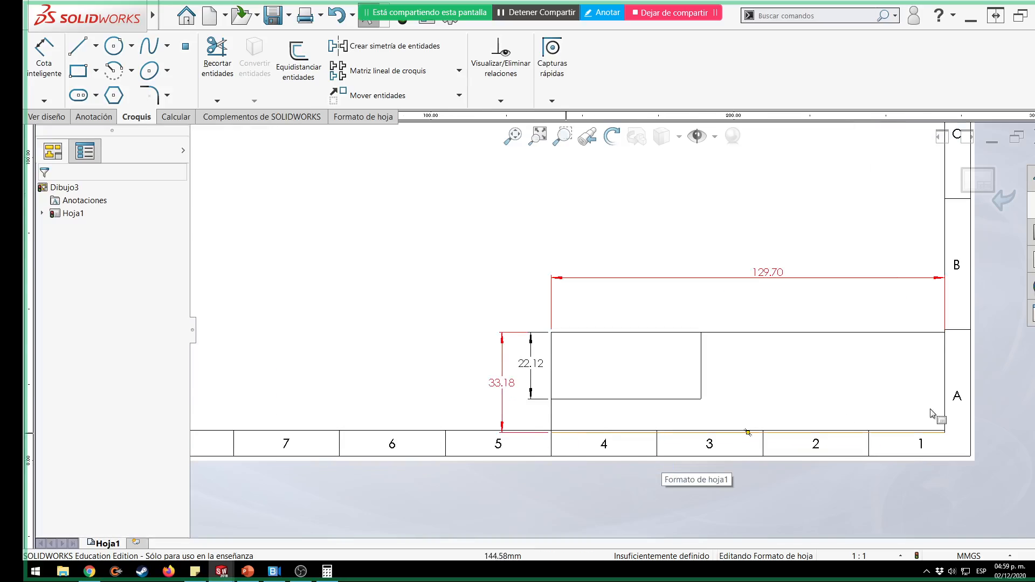
pyautogui.click(945, 433)
pyautogui.moveTo(911, 398); pyautogui.dragTo(944, 430)
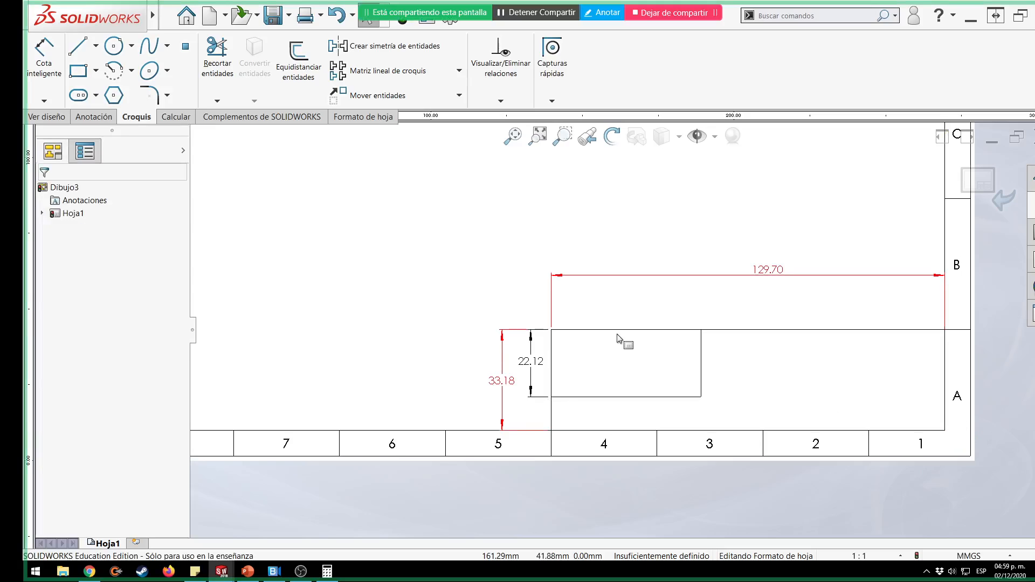
pyautogui.click(551, 329)
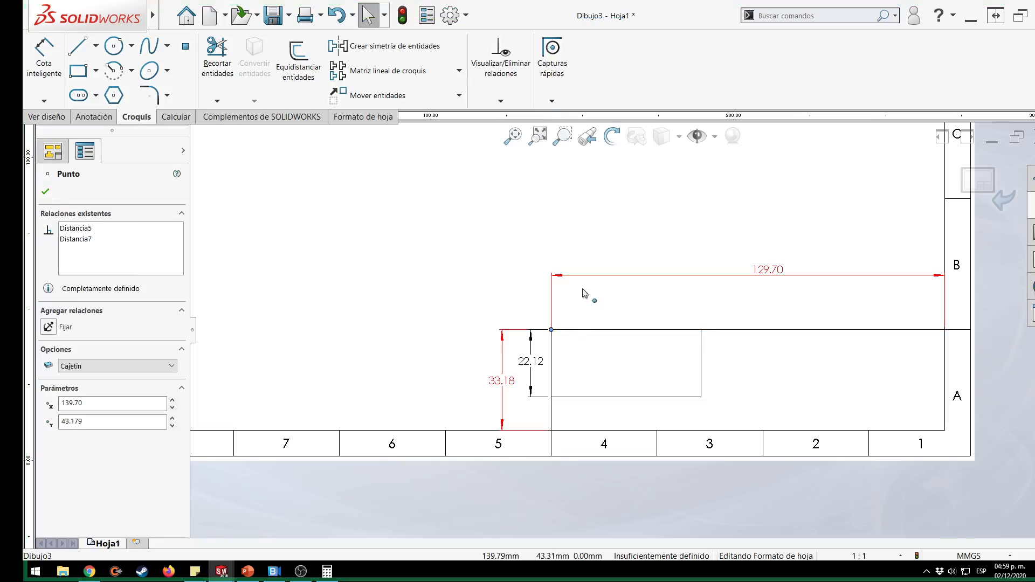
pyautogui.moveTo(582, 289); pyautogui.dragTo(588, 287)
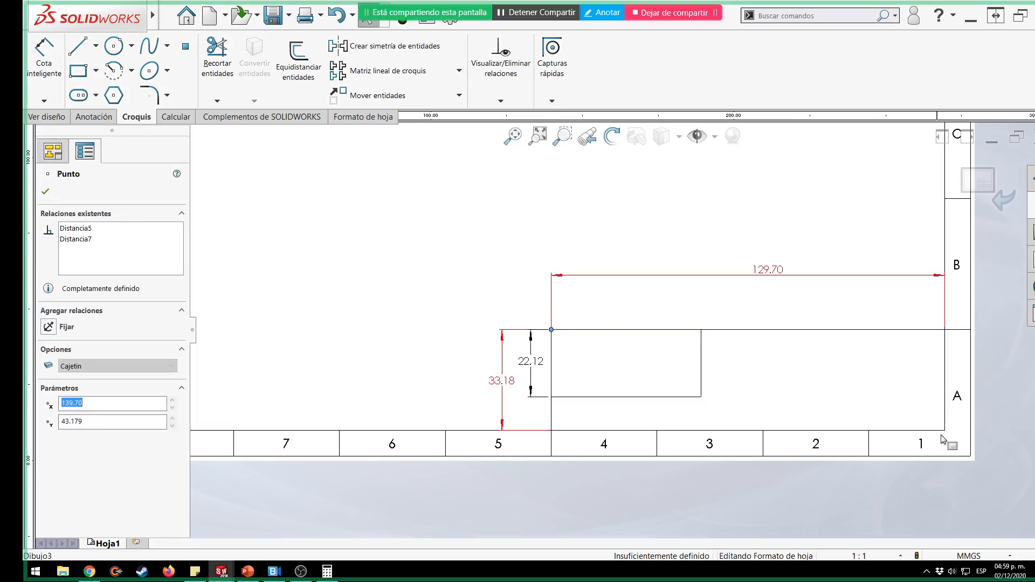
pyautogui.click(1006, 426)
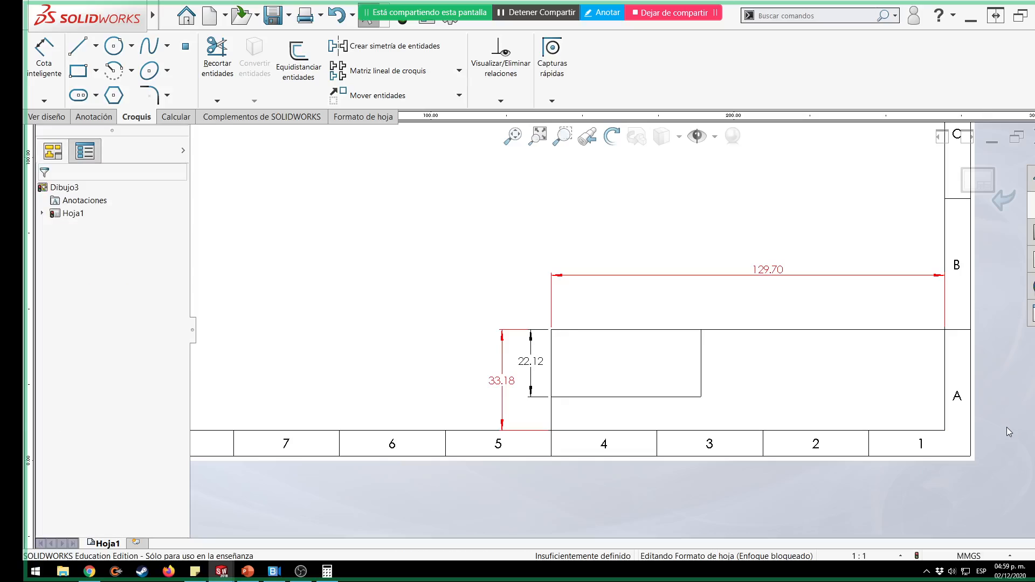
# Assign the inner rectangle's 22.12 mm height dimension to the Cotas layer.
pyautogui.press('f')
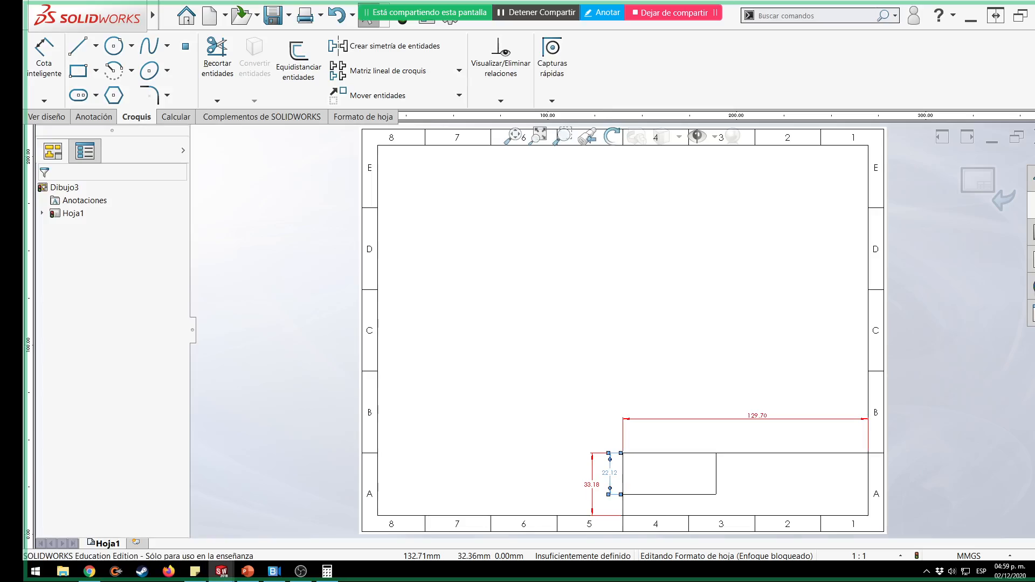
pyautogui.click(611, 477)
pyautogui.click(142, 213)
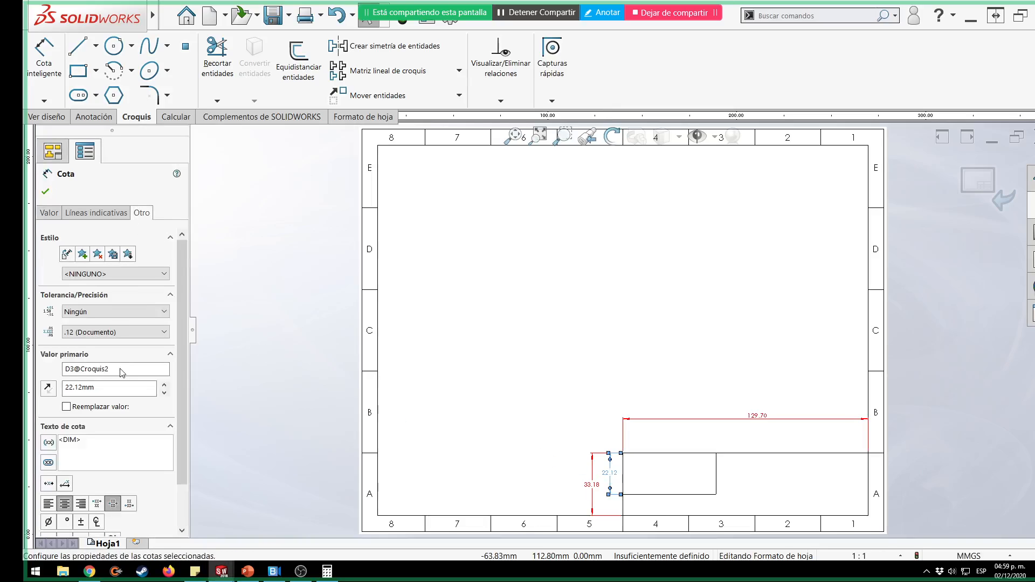
pyautogui.click(108, 389)
pyautogui.click(84, 439)
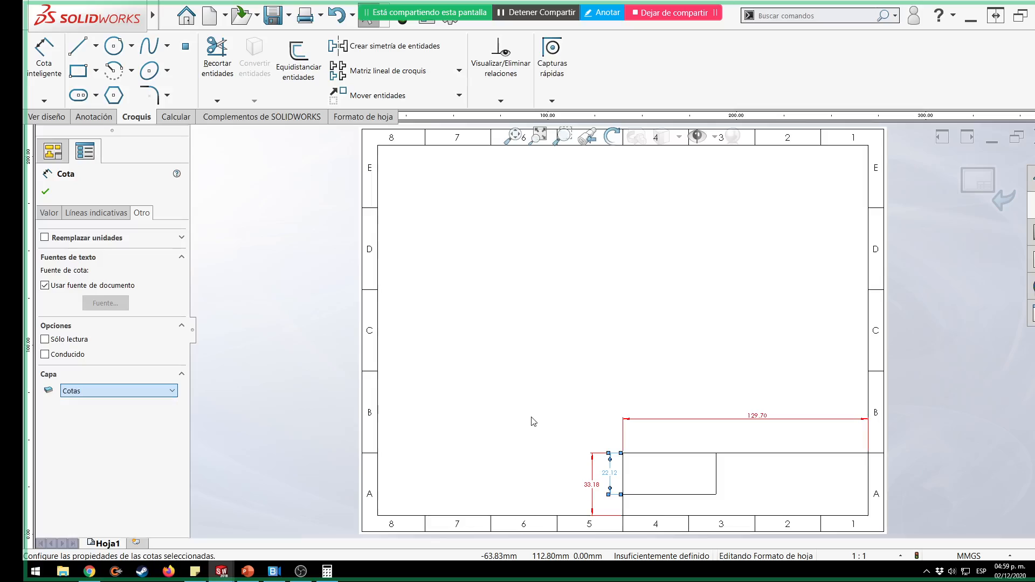
pyautogui.click(946, 434)
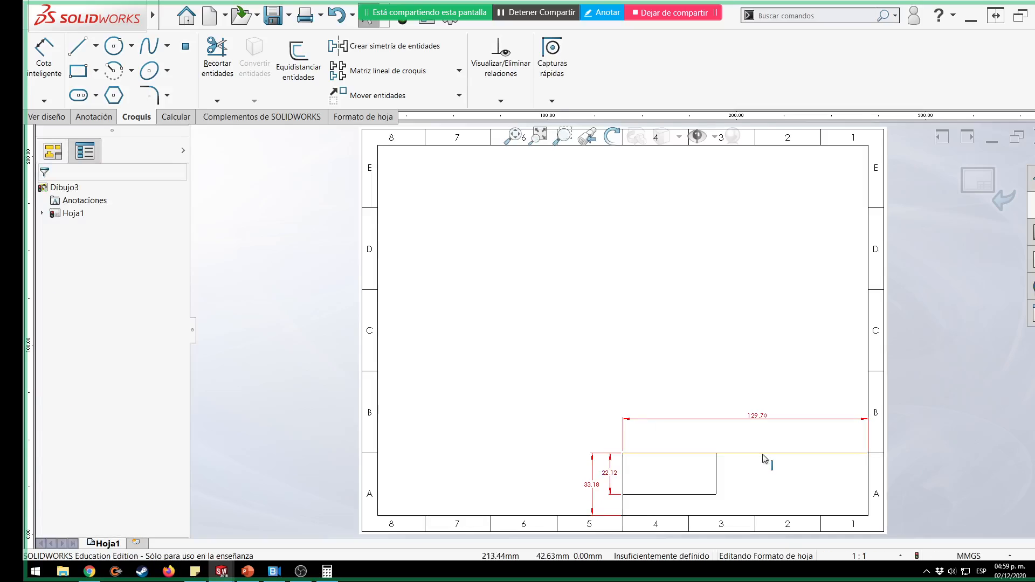
# Draw a vertical line from the inner rectangle's lower-right corner down to the inner border's lower edge.
pyautogui.scroll(1, 761, 455)
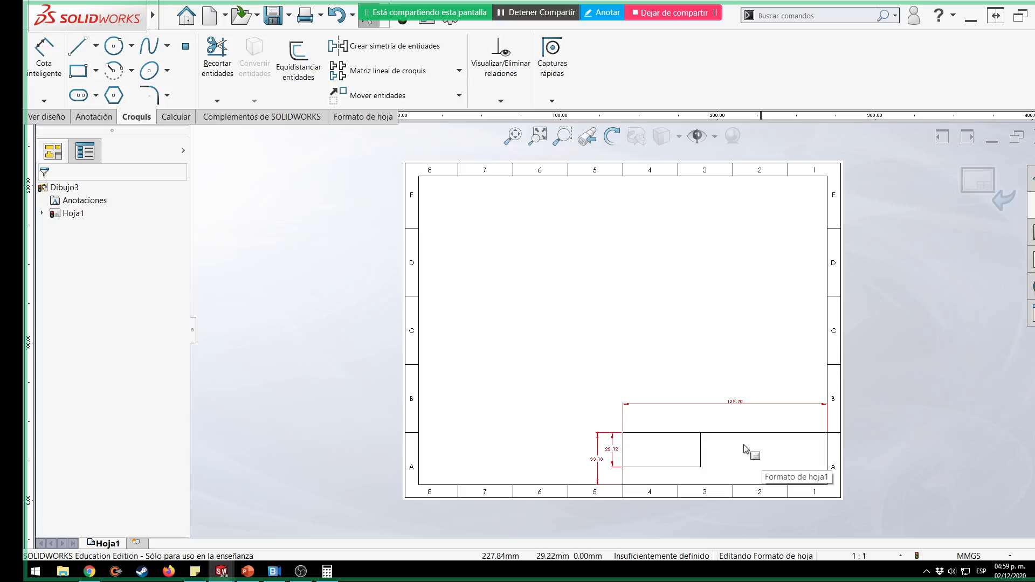
pyautogui.scroll(-3, 719, 442)
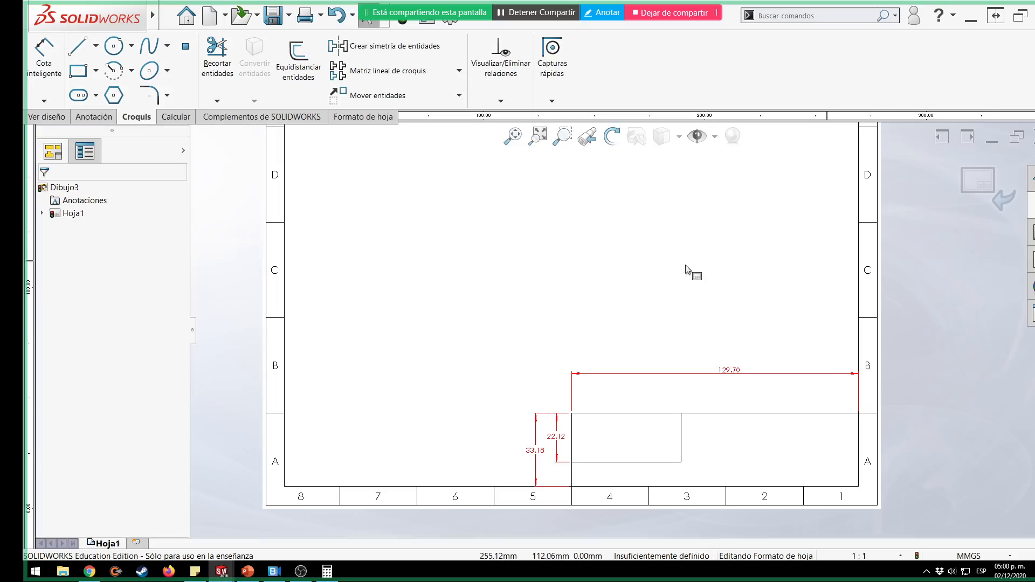
pyautogui.click(78, 46)
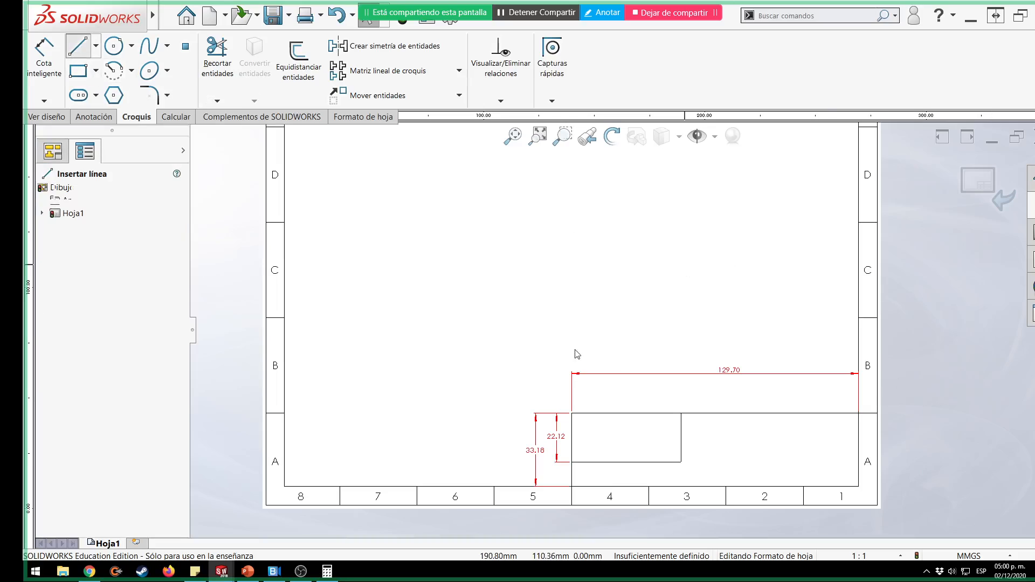
pyautogui.click(680, 462)
pyautogui.click(681, 486)
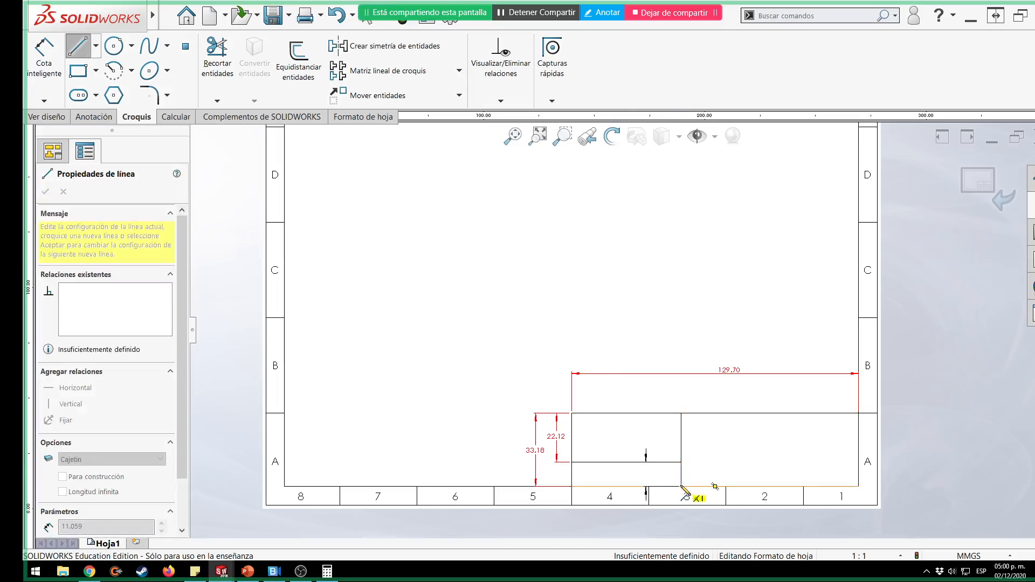
pyautogui.press('Escape')
pyautogui.press('Escape')
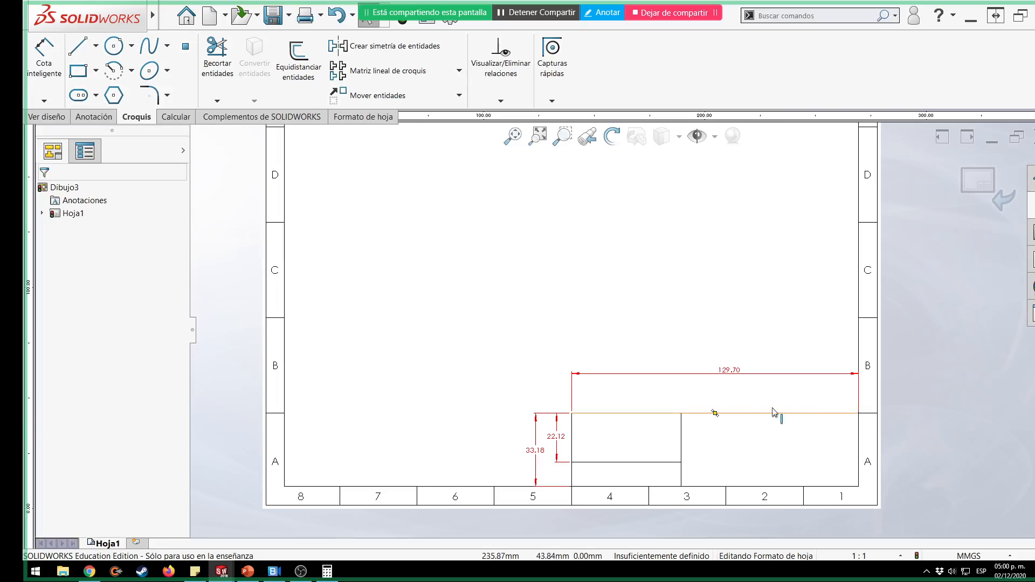
# Create a linear sketch pattern of the title block's upper edge: 1 instance in X and 3 downward in Y, spaced 11.06 mm.
pyautogui.click(370, 74)
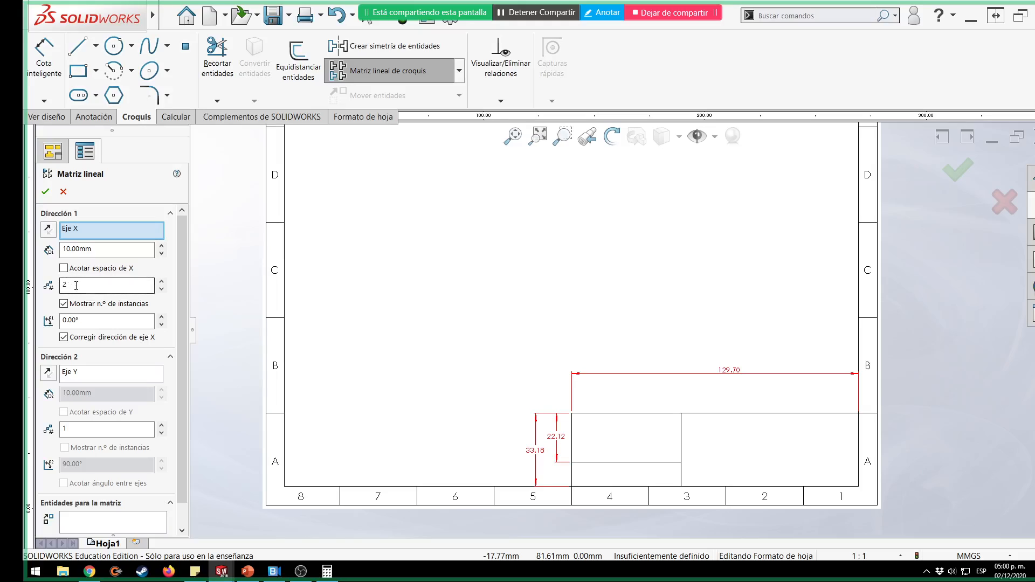
pyautogui.click(161, 289)
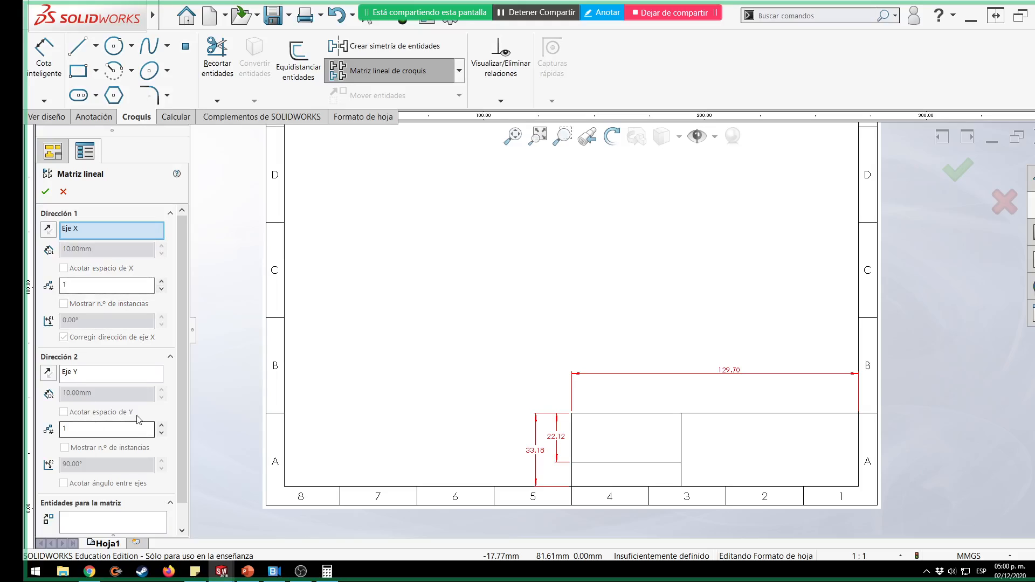
pyautogui.click(161, 425)
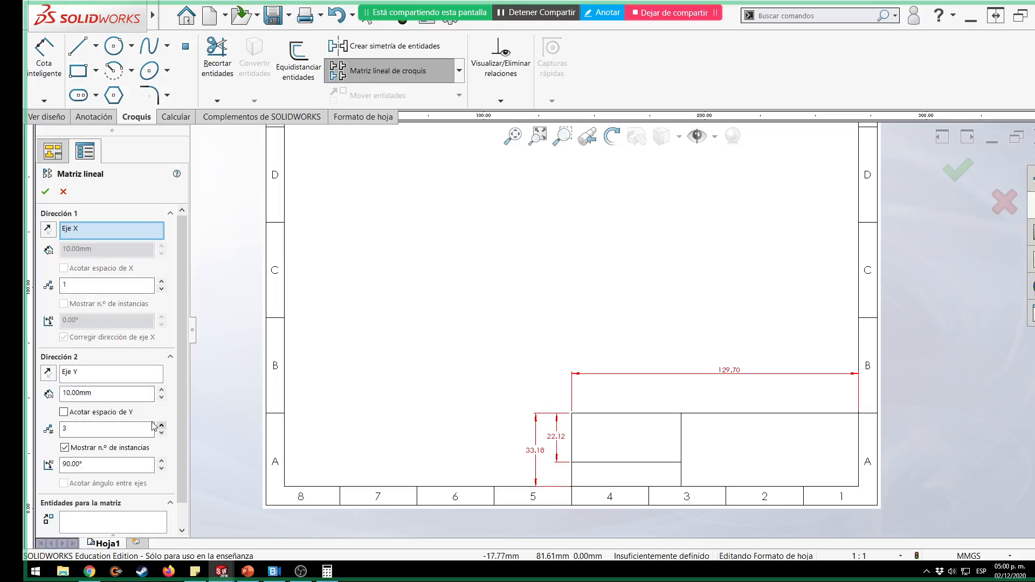
pyautogui.click(91, 520)
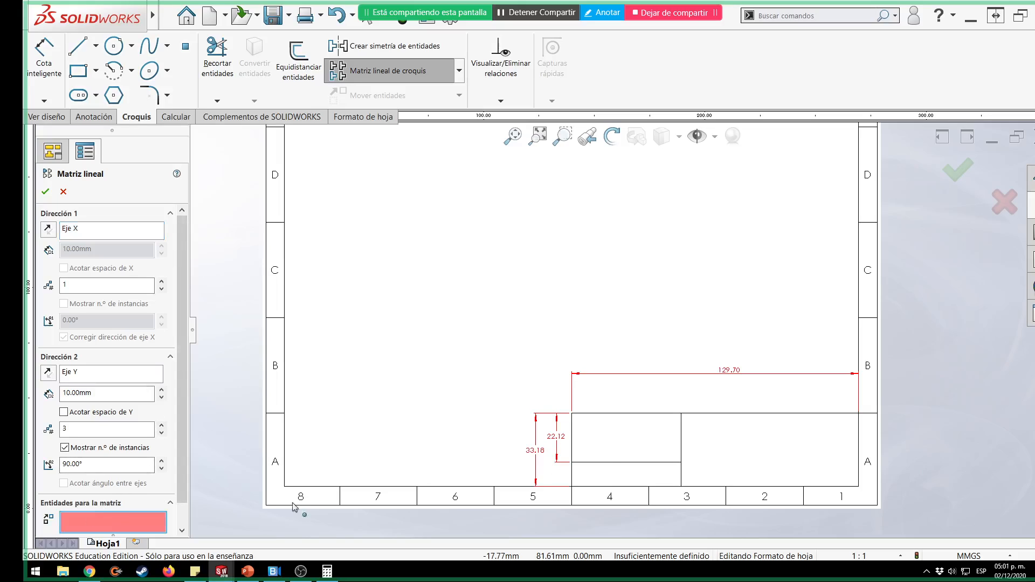
pyautogui.click(745, 414)
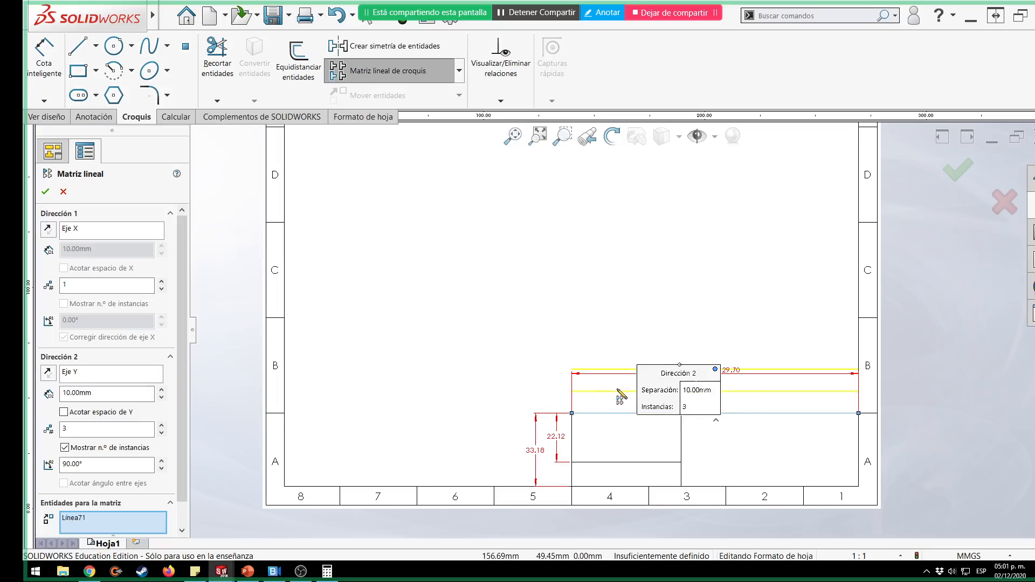
pyautogui.click(52, 374)
pyautogui.click(116, 394)
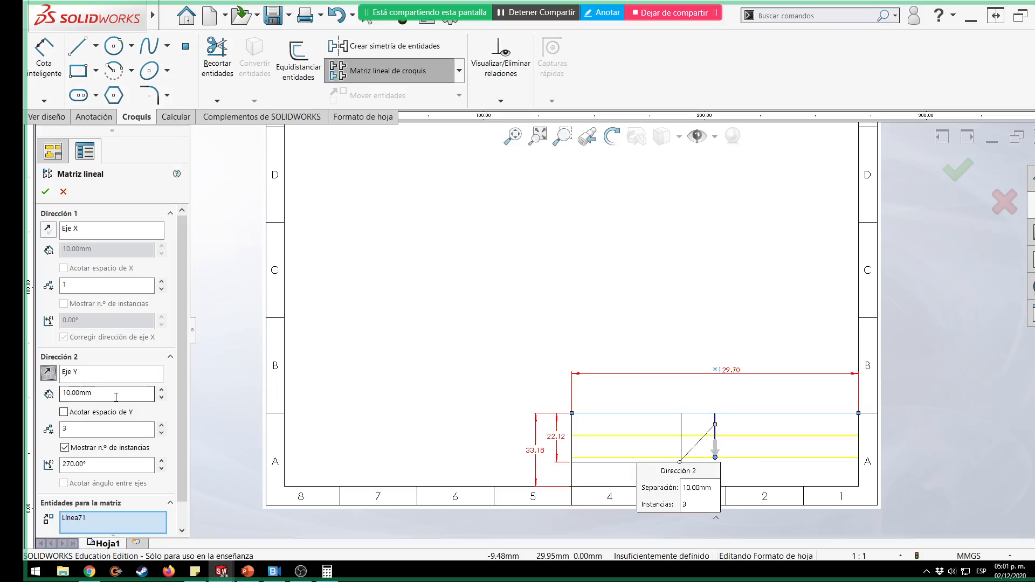
pyautogui.moveTo(116, 396); pyautogui.dragTo(34, 393)
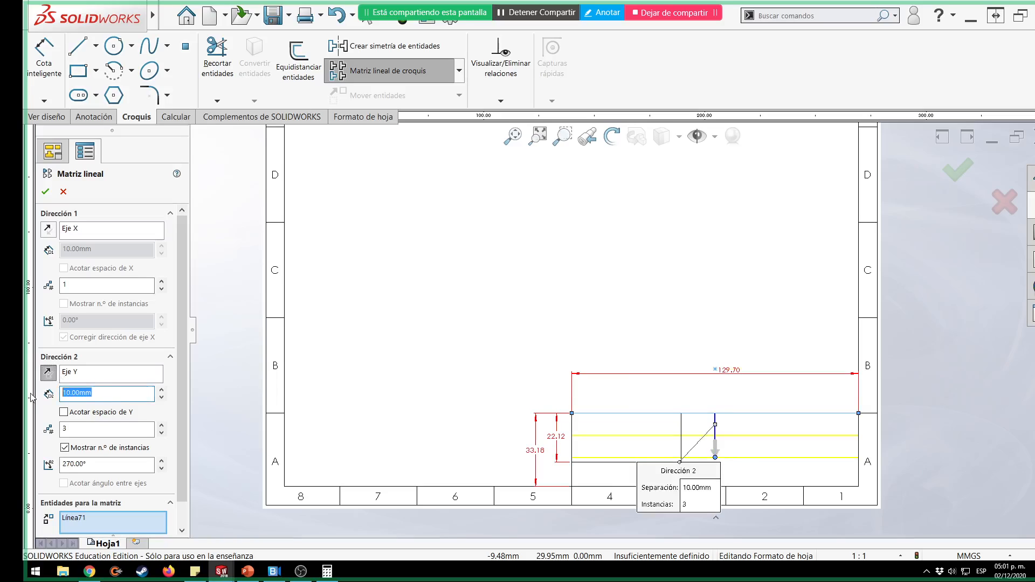
pyautogui.write('11.06')
pyautogui.press('Return')
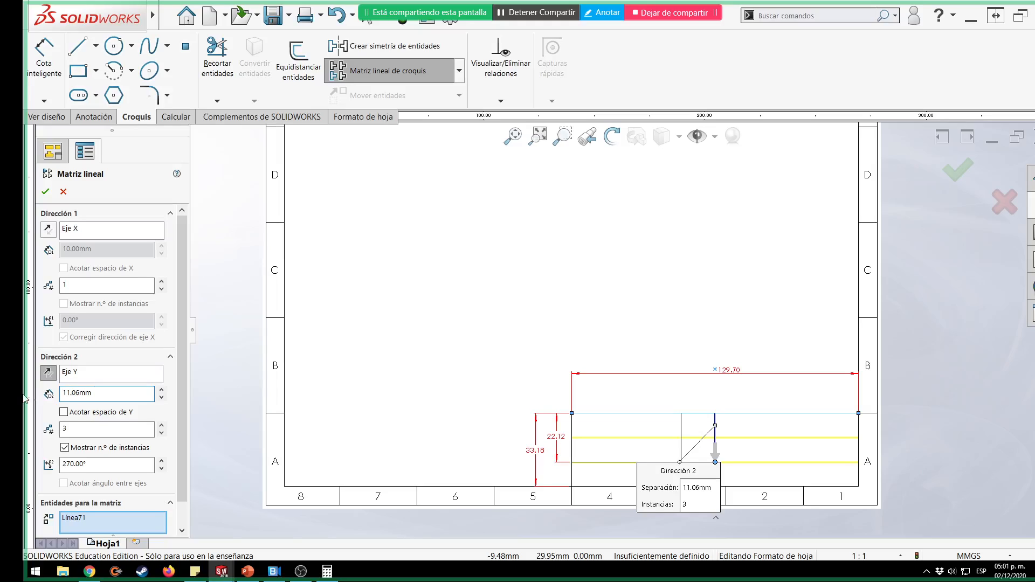
pyautogui.click(45, 191)
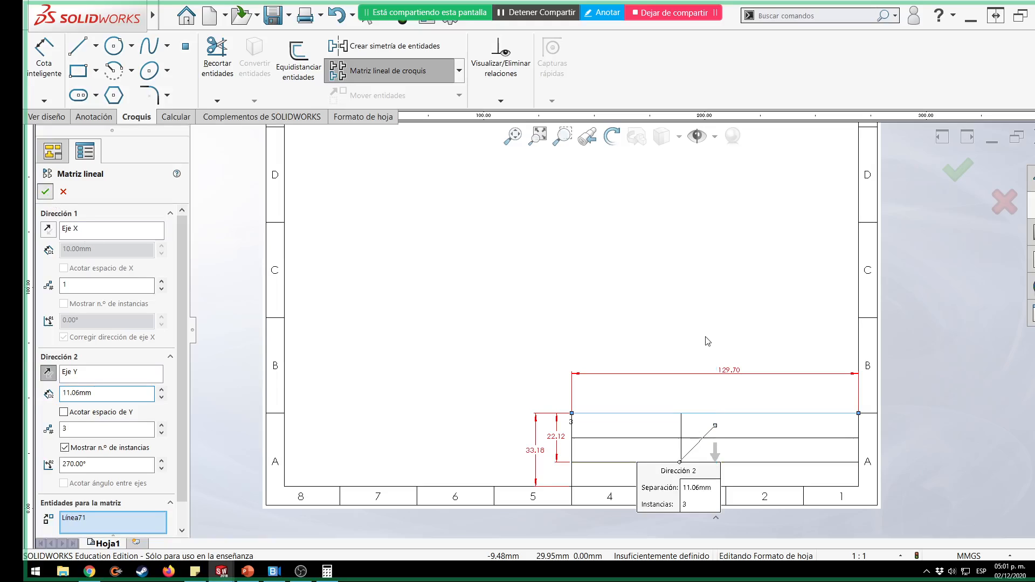
pyautogui.click(982, 374)
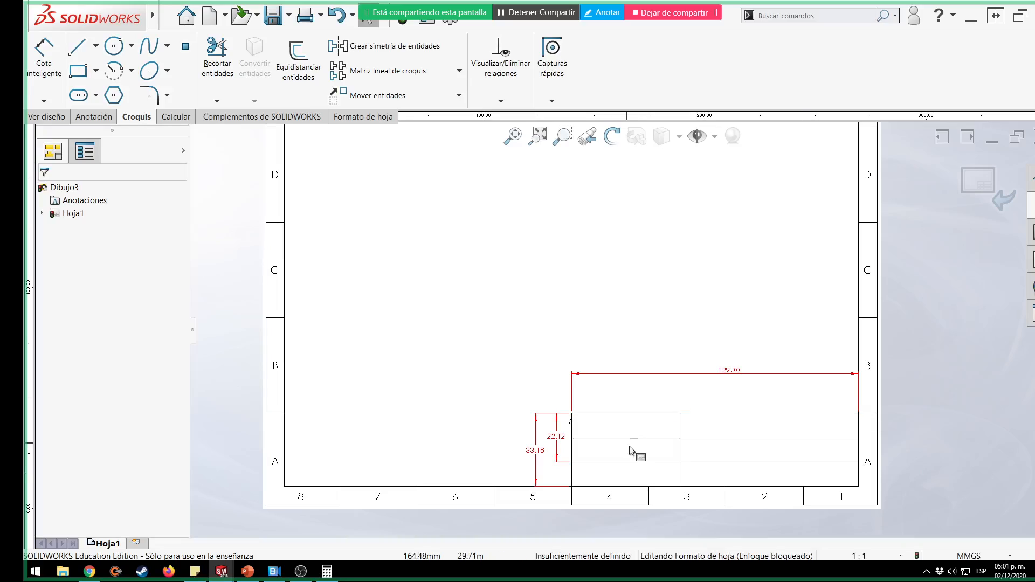
# Trim the middle patterned line where it crosses the inner rectangle at the title block's upper-left.
pyautogui.click(217, 54)
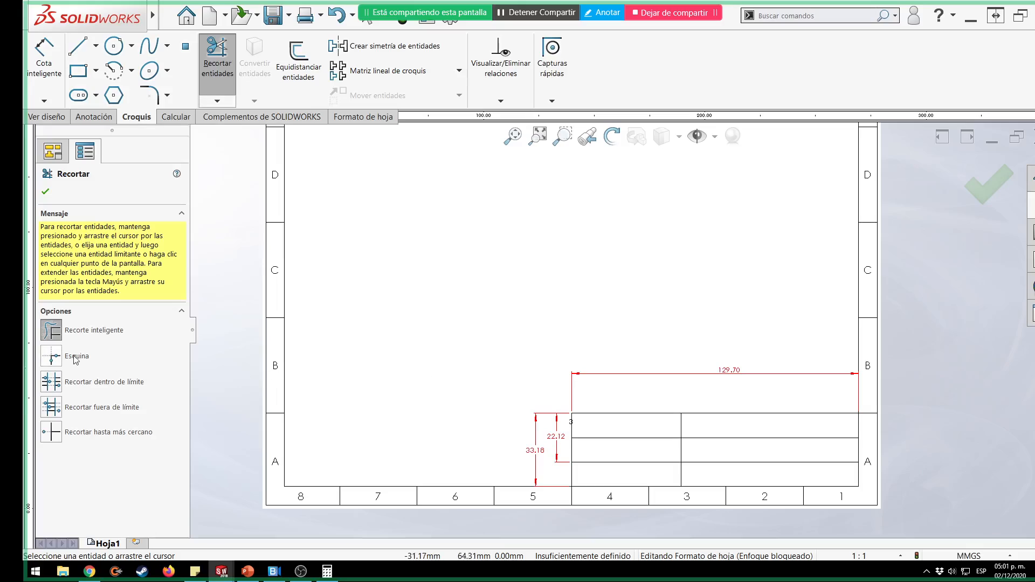
pyautogui.click(649, 437)
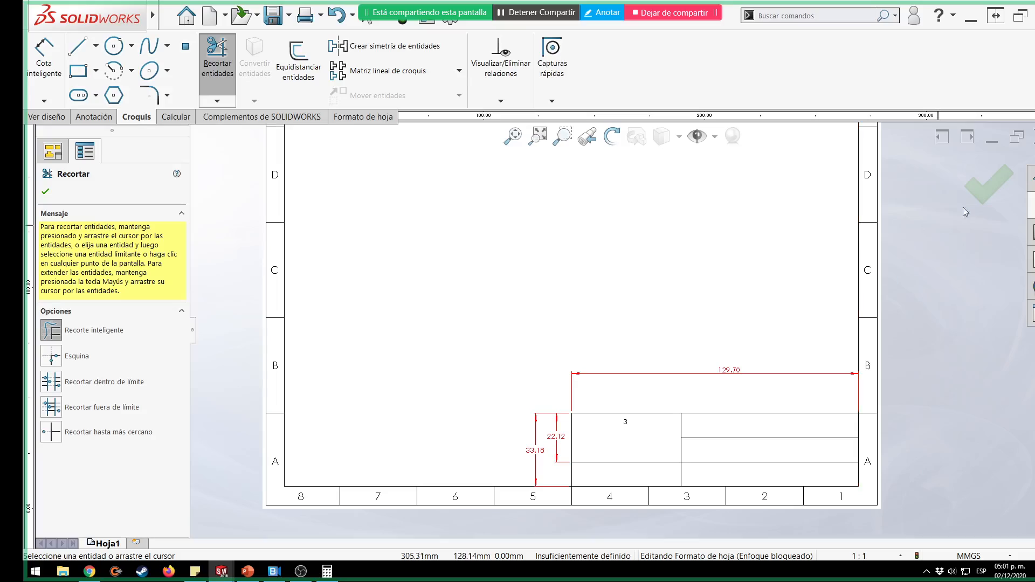
pyautogui.click(982, 195)
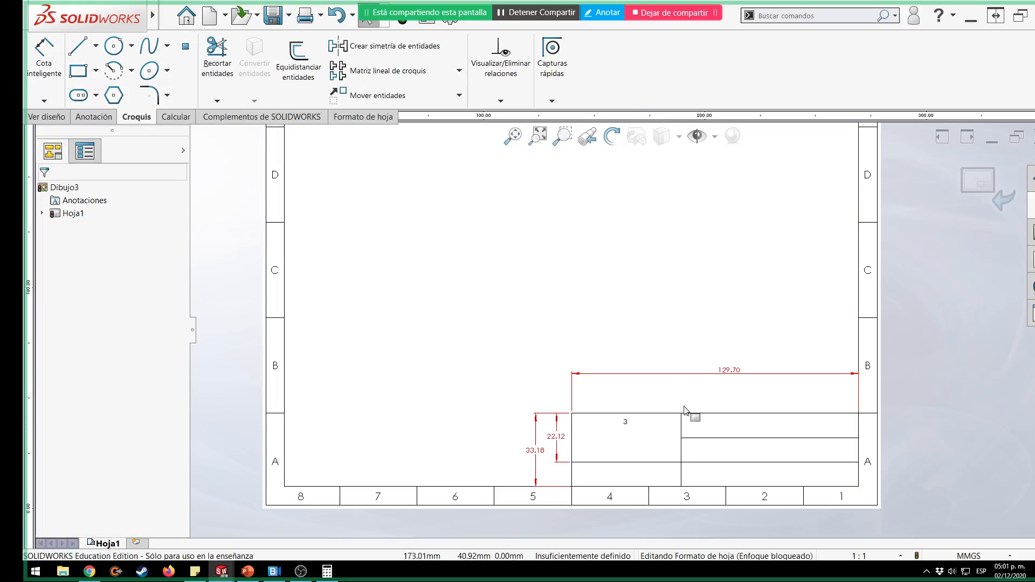
pyautogui.click(968, 186)
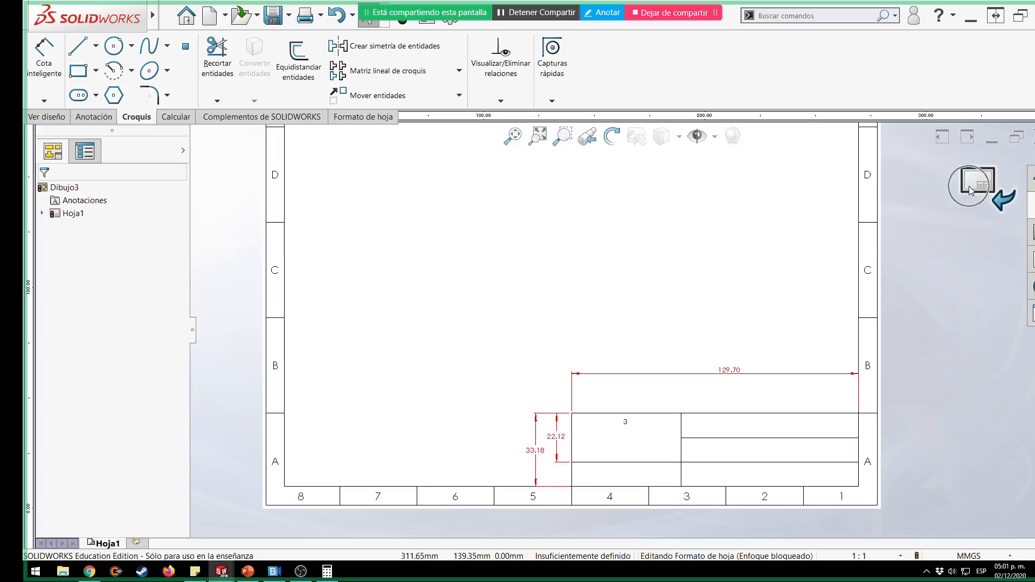
# Assign the linear pattern's instance-count label to the Cotas layer.
pyautogui.click(625, 423)
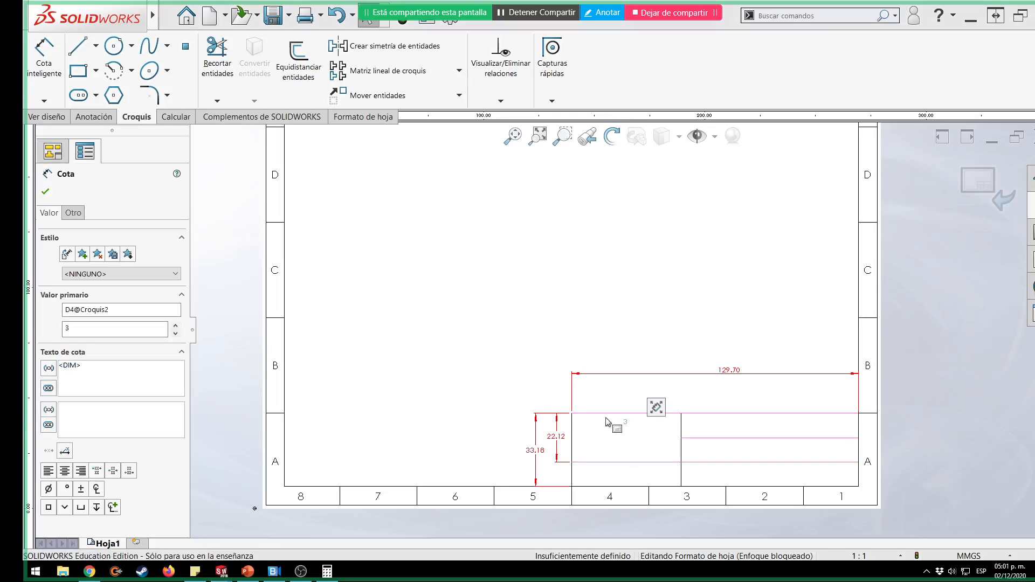
pyautogui.click(74, 212)
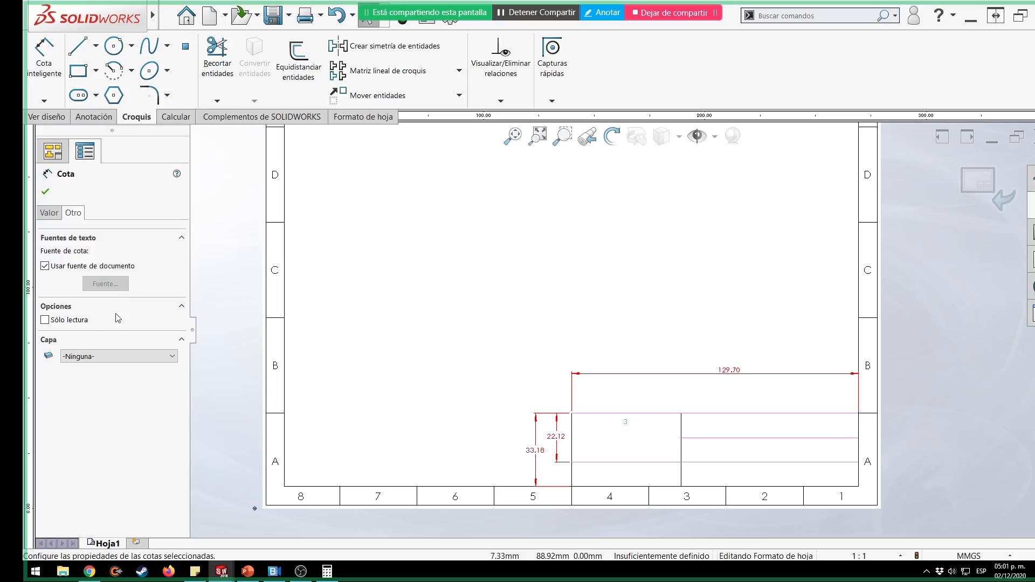
pyautogui.click(76, 356)
pyautogui.click(81, 404)
pyautogui.click(45, 193)
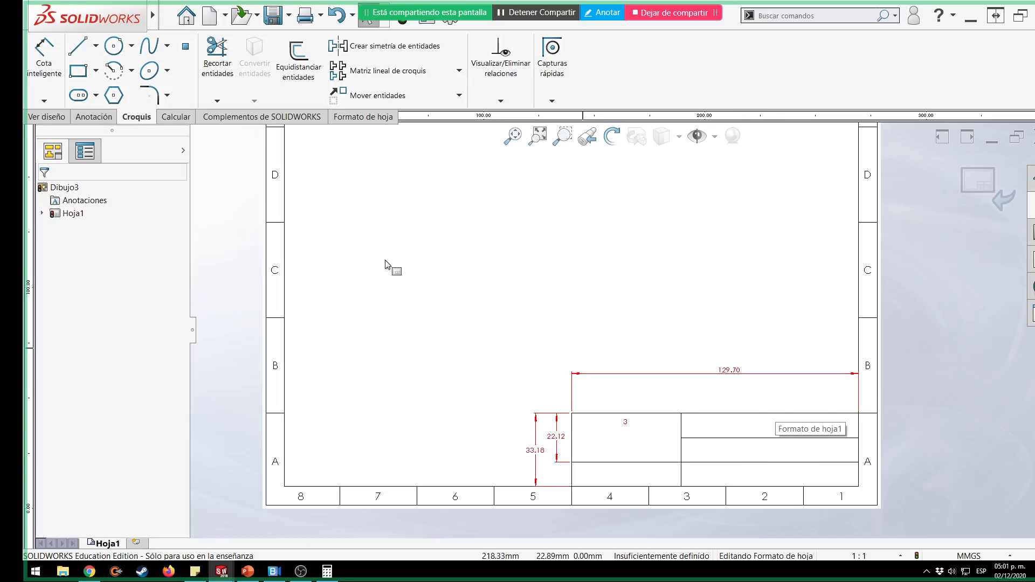
# Draw a vertical divider from the midpoint of the trimmed row line down to the title block's lower edge.
pyautogui.click(79, 54)
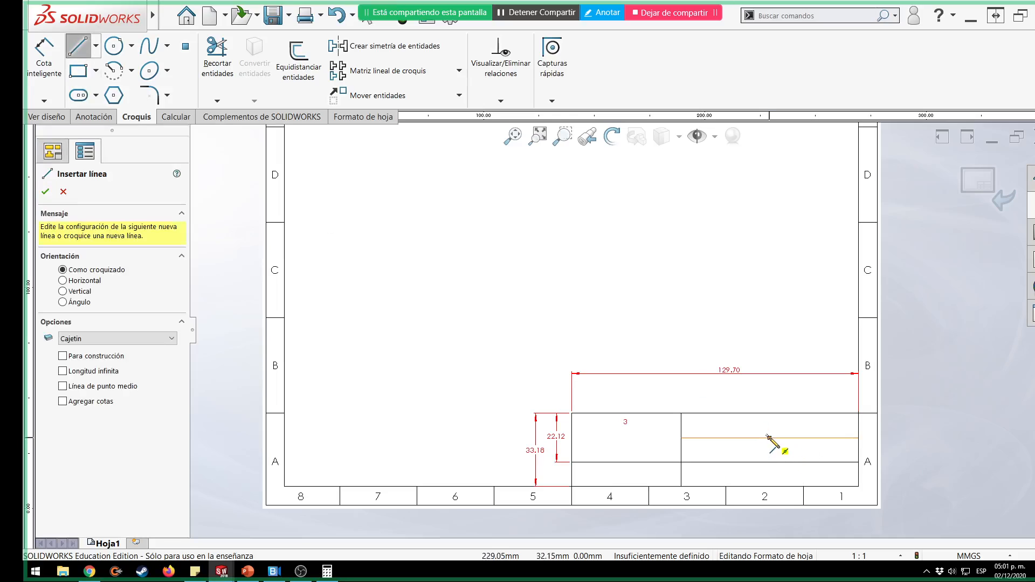
pyautogui.click(769, 438)
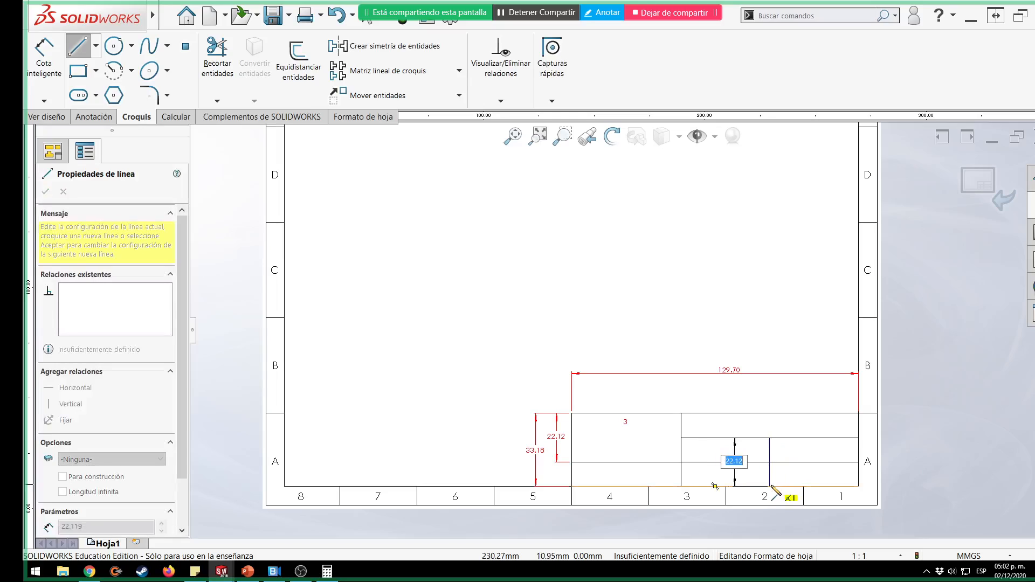
pyautogui.click(769, 486)
pyautogui.press('Escape')
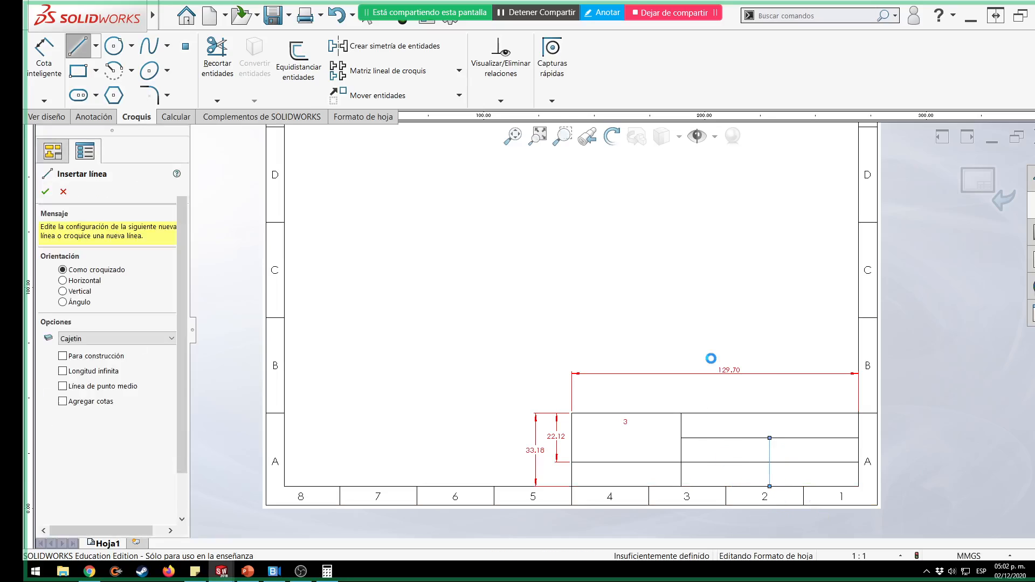
pyautogui.press('Escape')
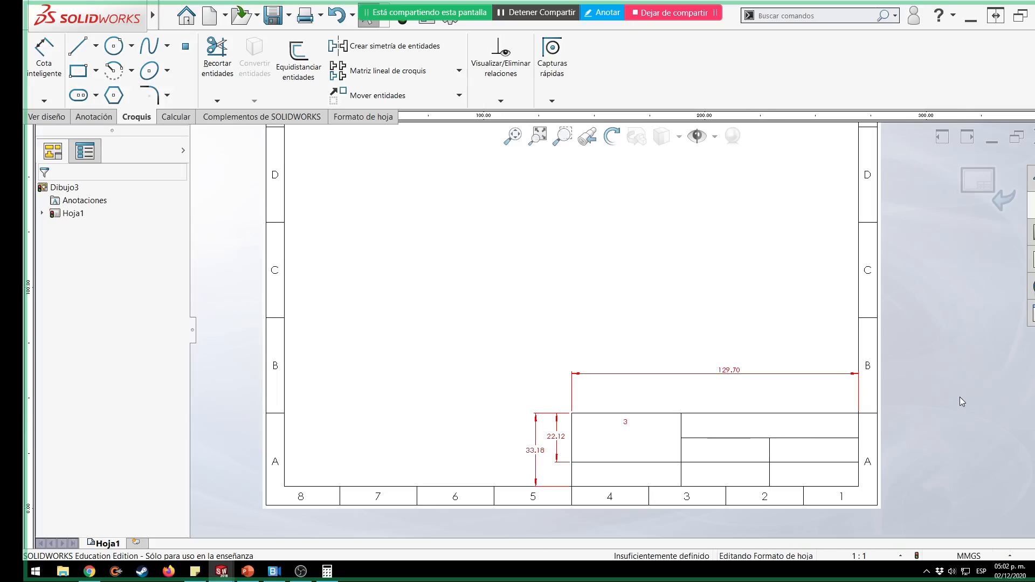
# Create a new drawing layer named Texto and make it the active layer.
pyautogui.rightClick(677, 262)
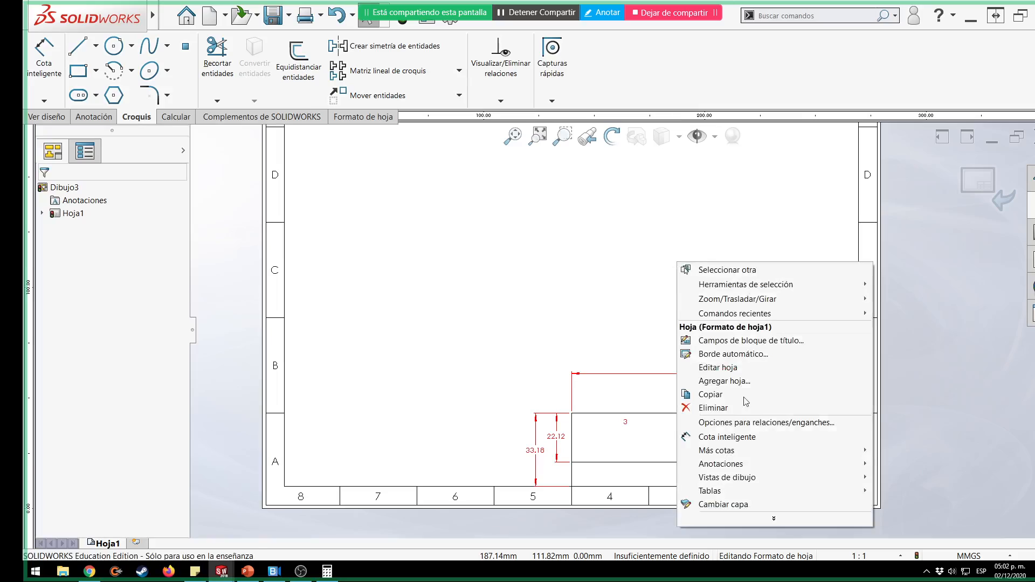
pyautogui.click(768, 501)
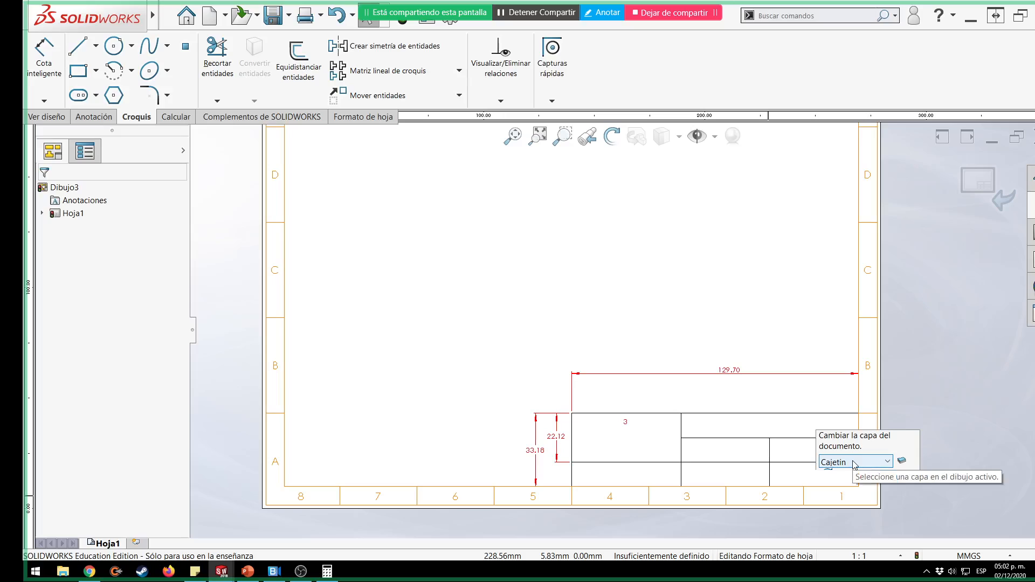
pyautogui.click(902, 460)
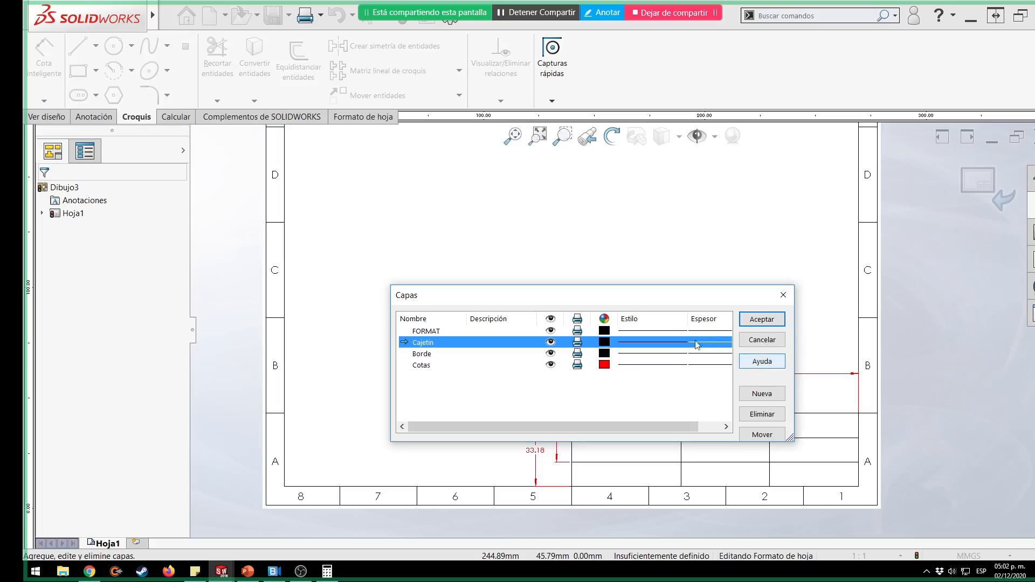
pyautogui.click(744, 392)
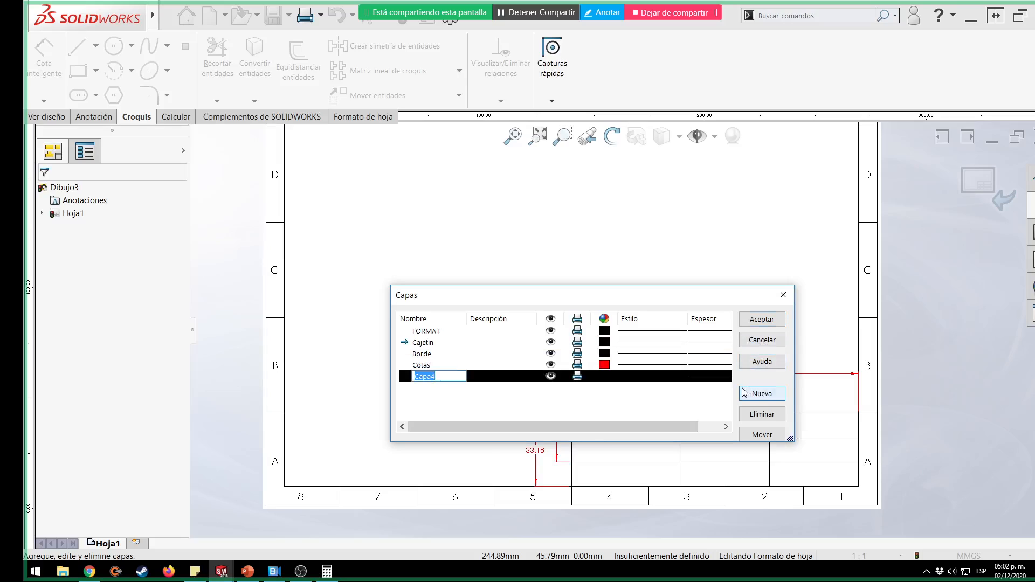
pyautogui.write('Texto')
pyautogui.press('Return')
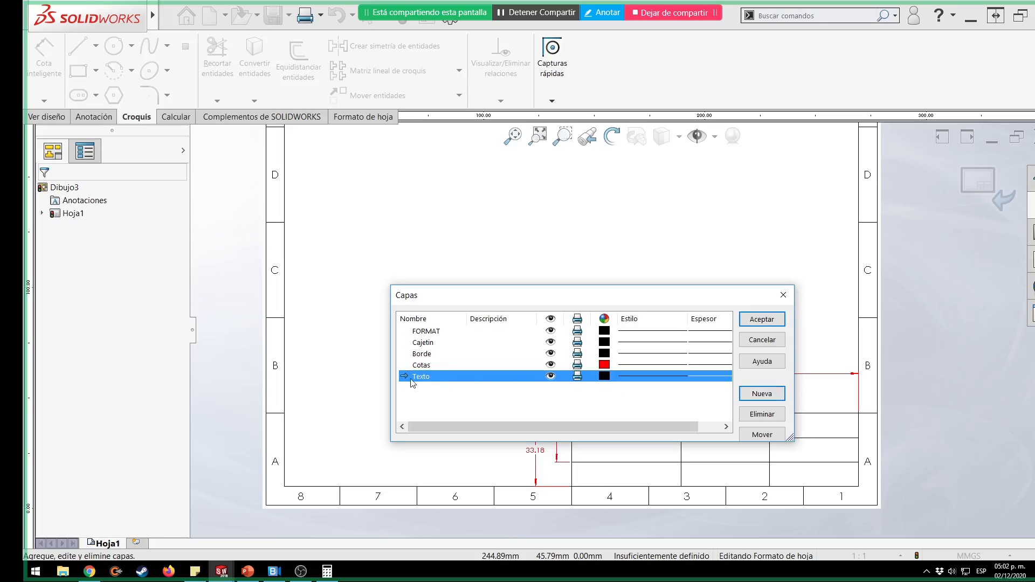
pyautogui.click(758, 322)
# Turn off the visibility of the Cotas layer.
pyautogui.rightClick(727, 235)
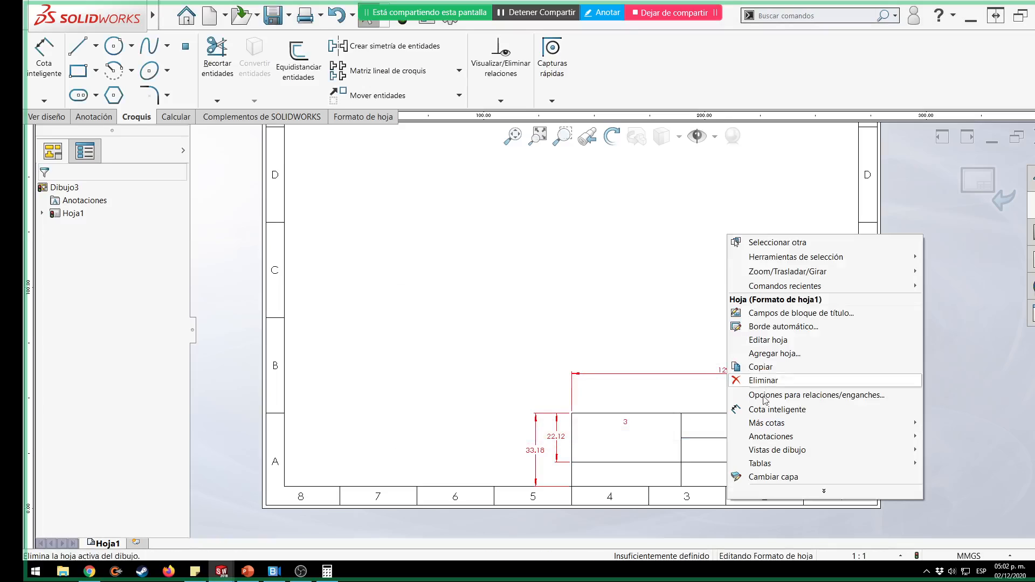
pyautogui.click(812, 477)
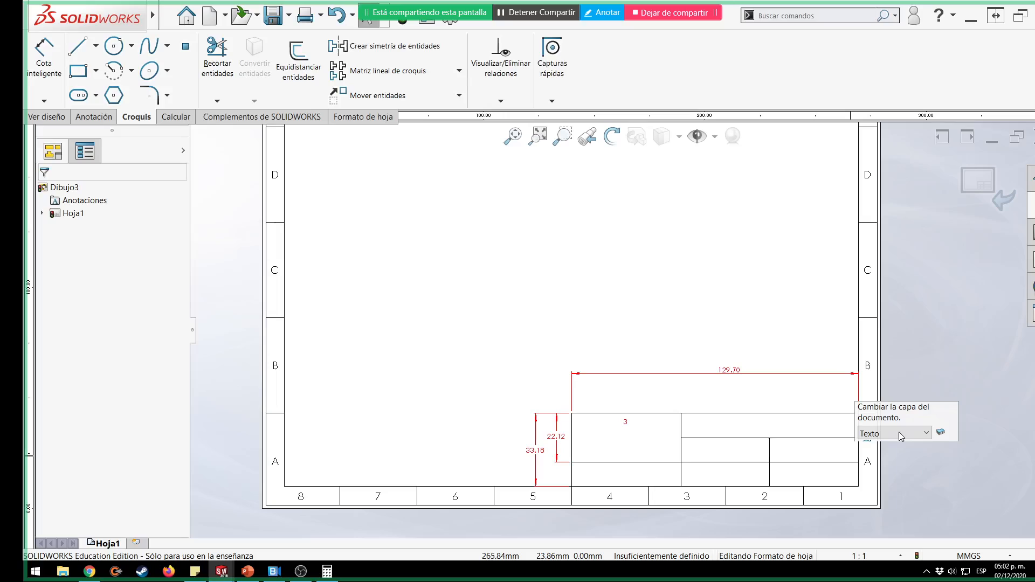
pyautogui.click(941, 432)
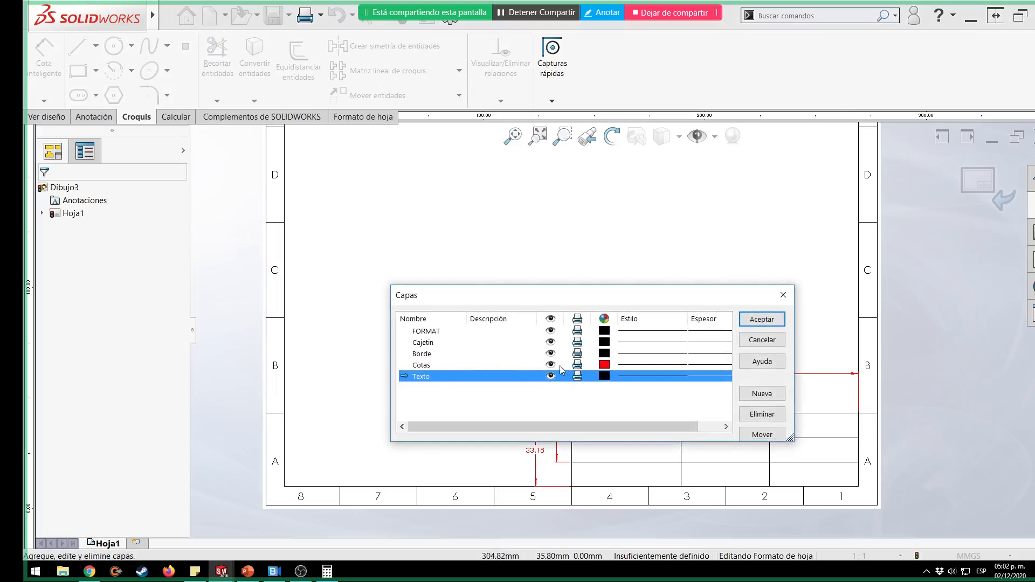
pyautogui.click(551, 365)
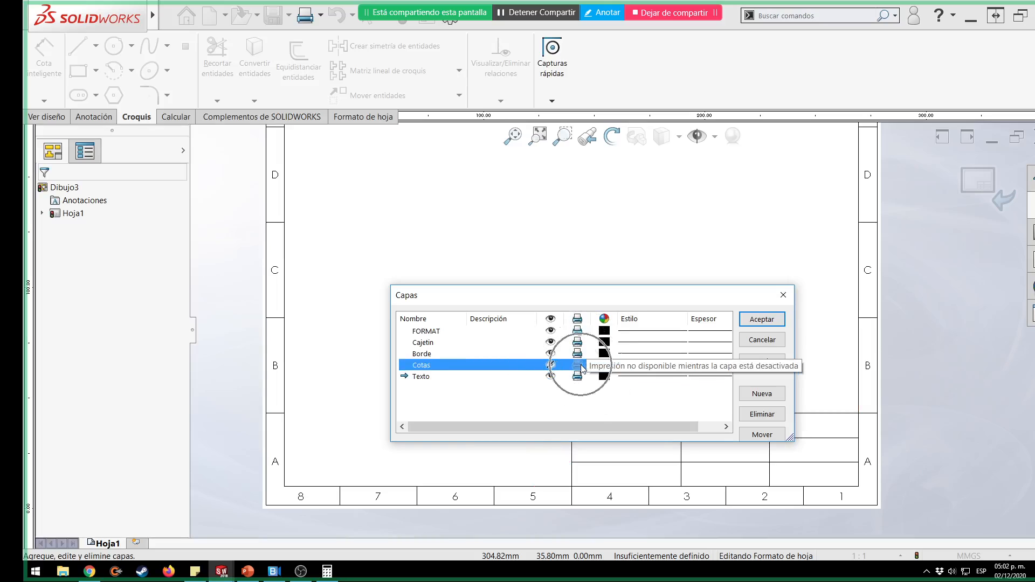
pyautogui.click(775, 322)
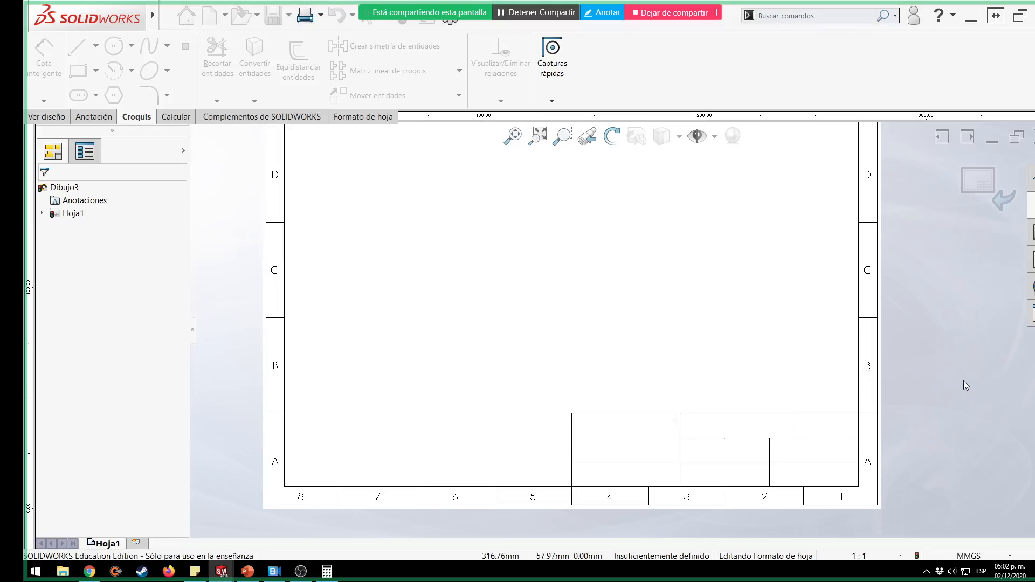
pyautogui.press('f')
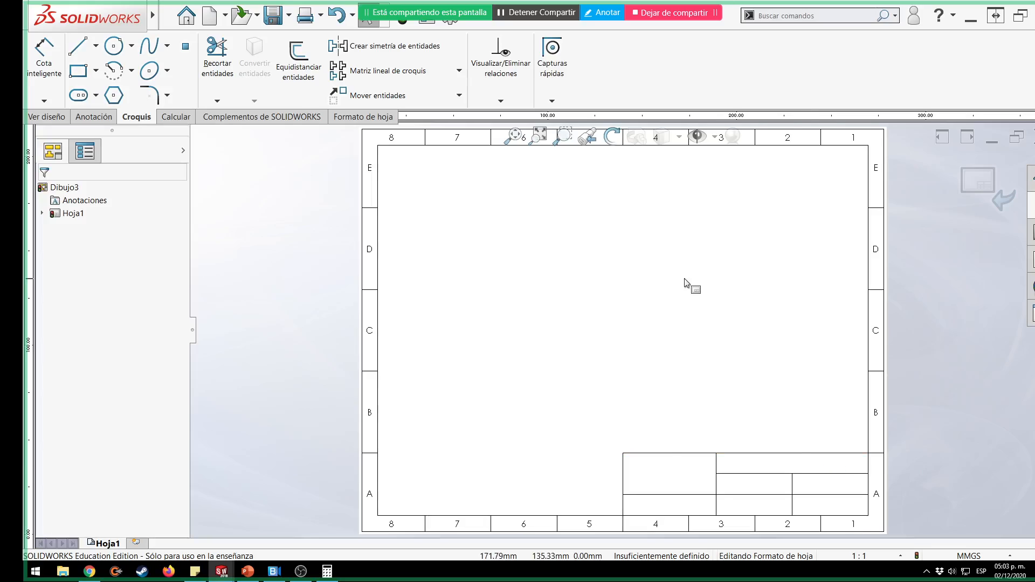
pyautogui.click(94, 116)
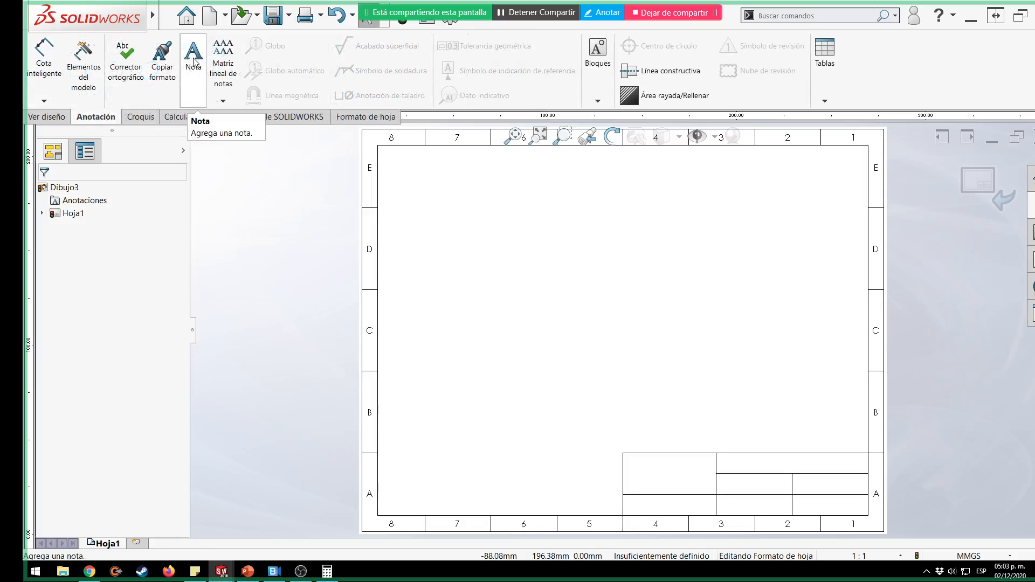
pyautogui.click(194, 60)
pyautogui.scroll(-3, 743, 464)
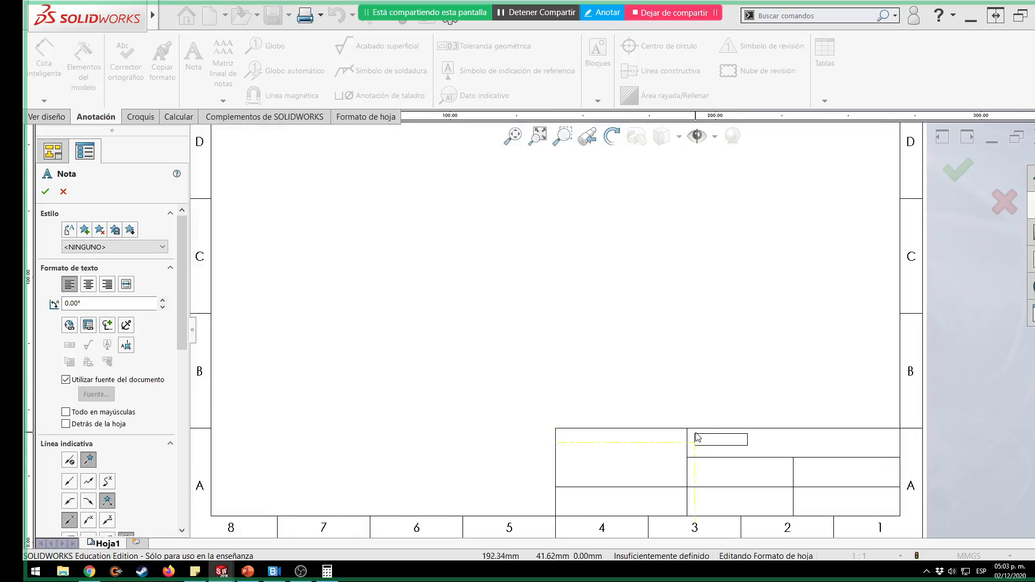
pyautogui.click(697, 434)
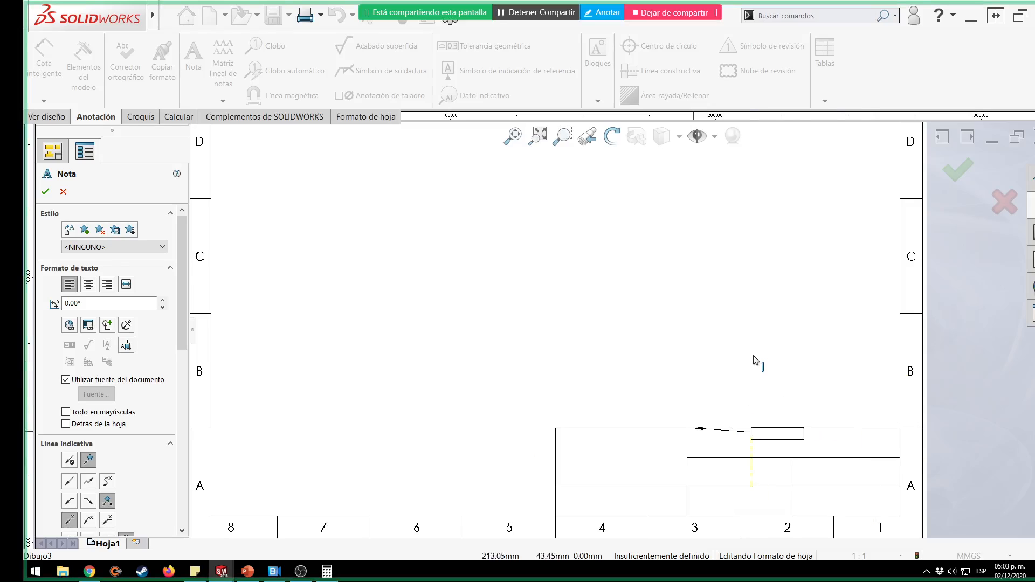
pyautogui.press('Escape')
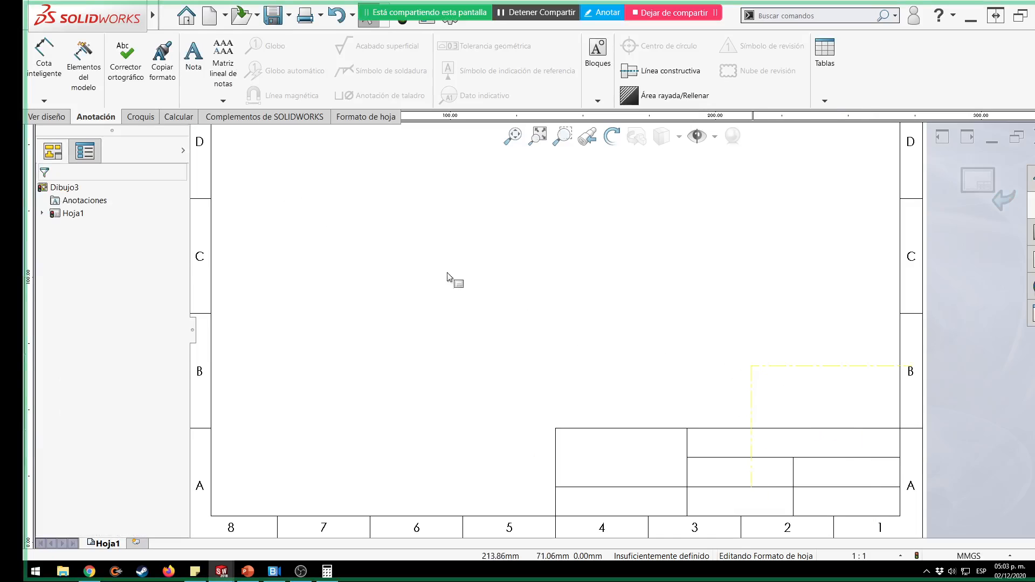
# Place a note without a leader in the title block's wide upper-right cell with the text "Proyecto:".
pyautogui.click(195, 72)
pyautogui.click(698, 443)
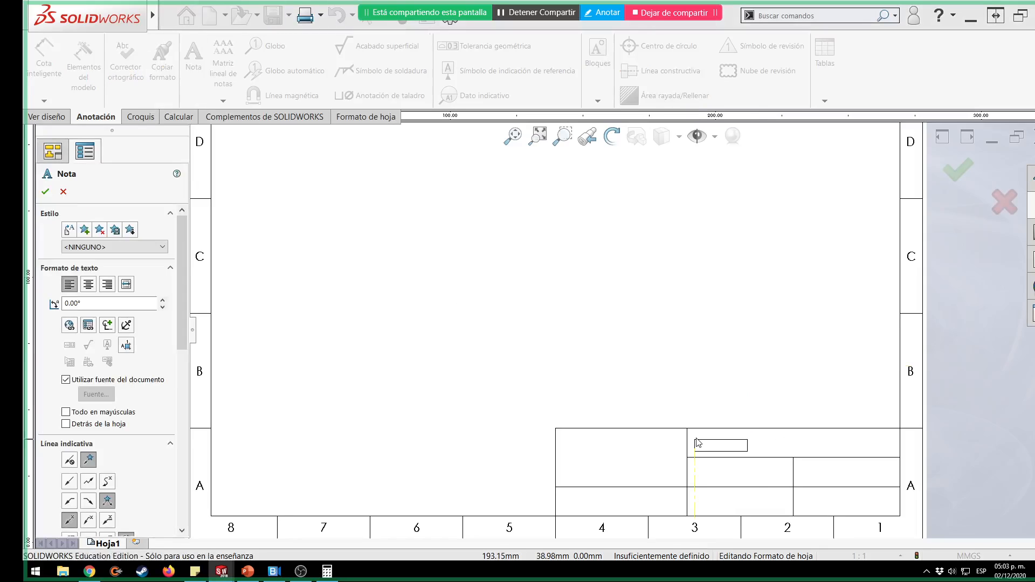
pyautogui.write('XXXXXXX')
pyautogui.click(699, 442)
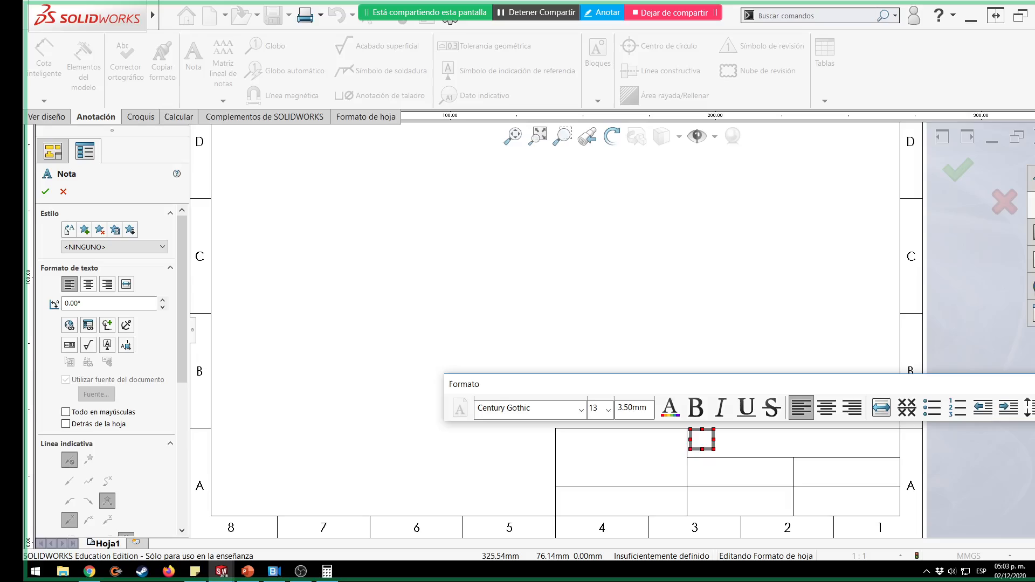
pyautogui.write('Pro')
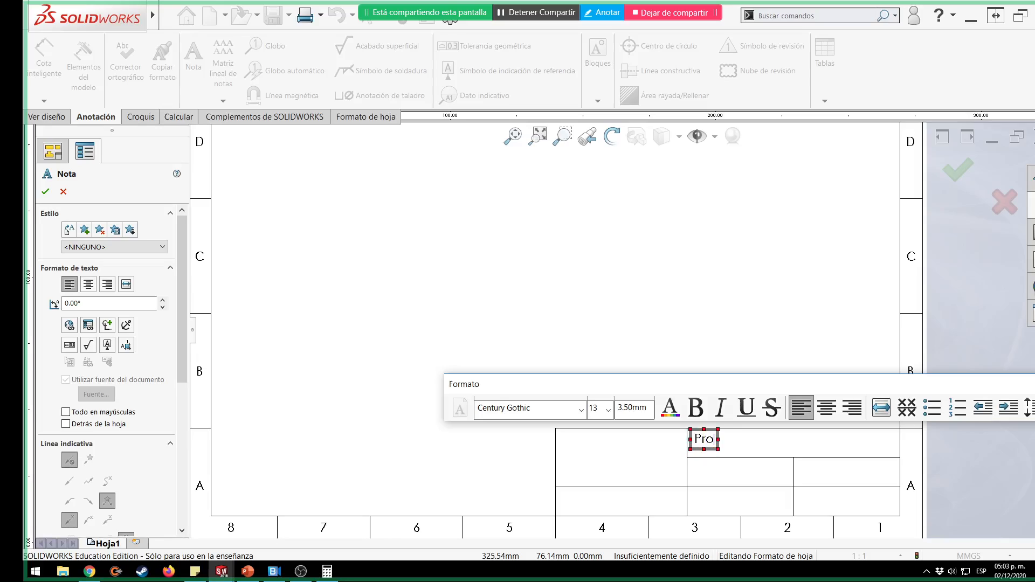
pyautogui.write('yecto:')
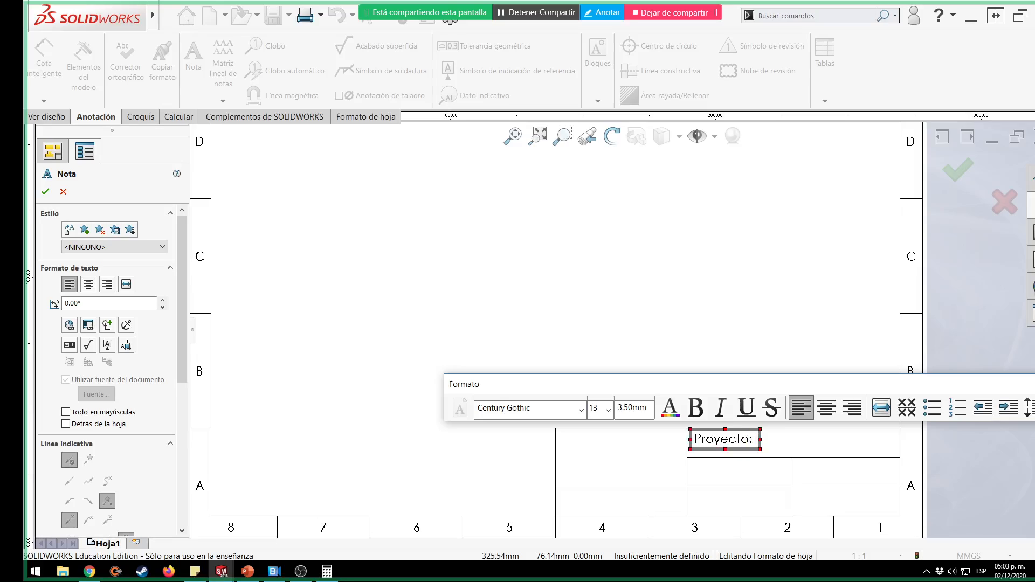
# Append the placeholder "<nombre_proyecto>" after "Proyecto:" in the note.
pyautogui.write(' <p')
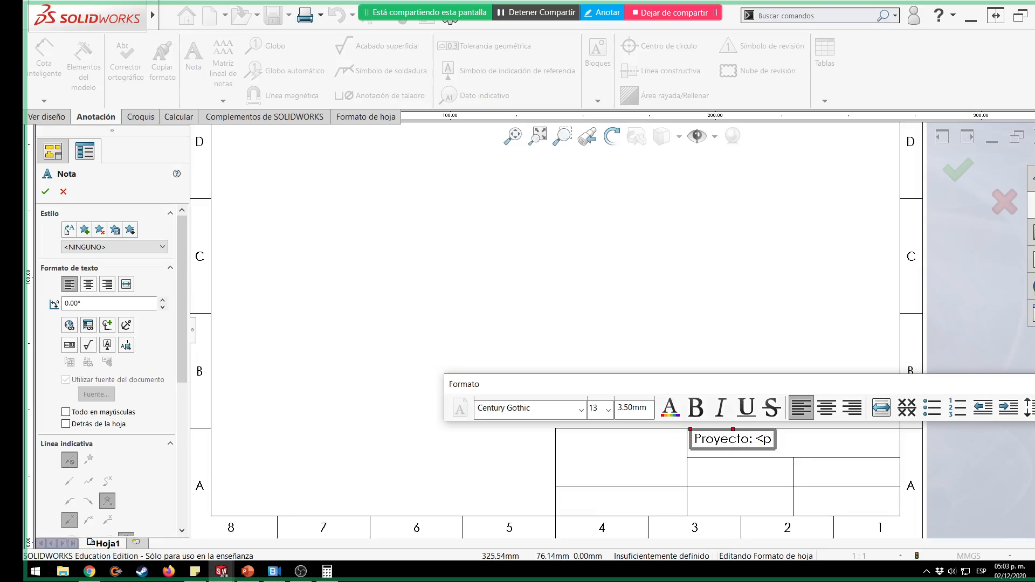
pyautogui.write('roy')
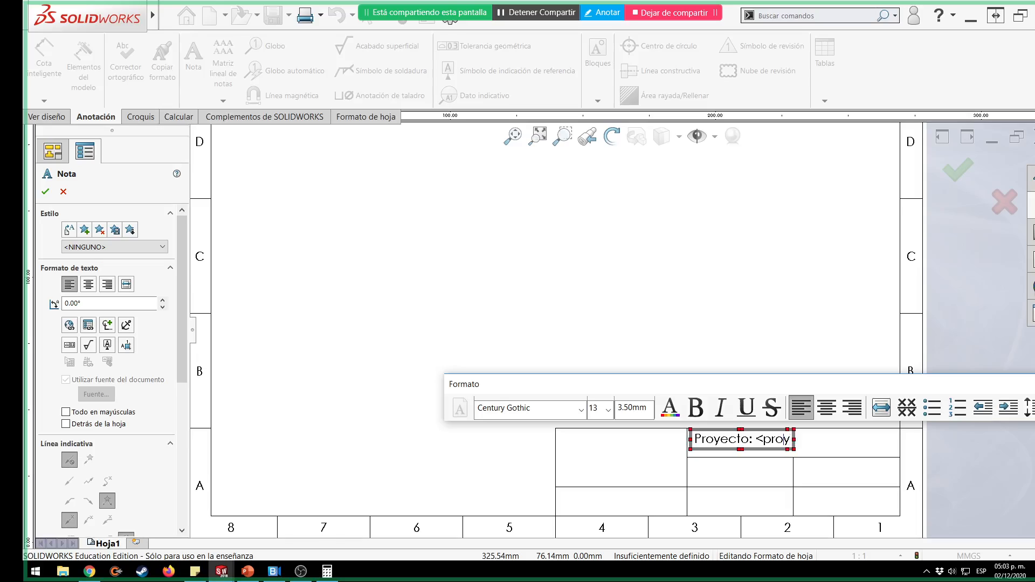
pyautogui.press('BackSpace')
pyautogui.press('BackSpace')
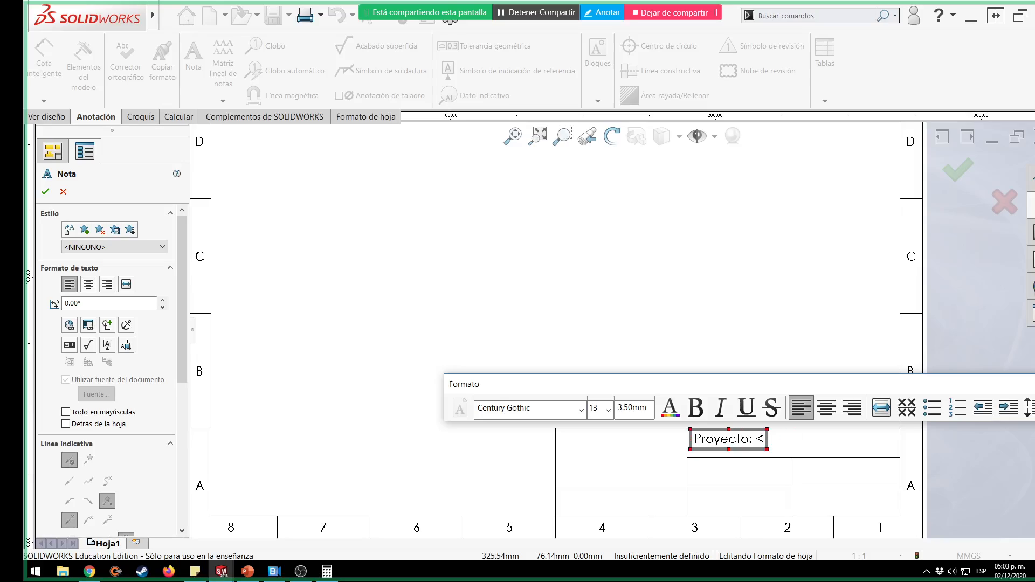
pyautogui.write('m')
pyautogui.press('BackSpace')
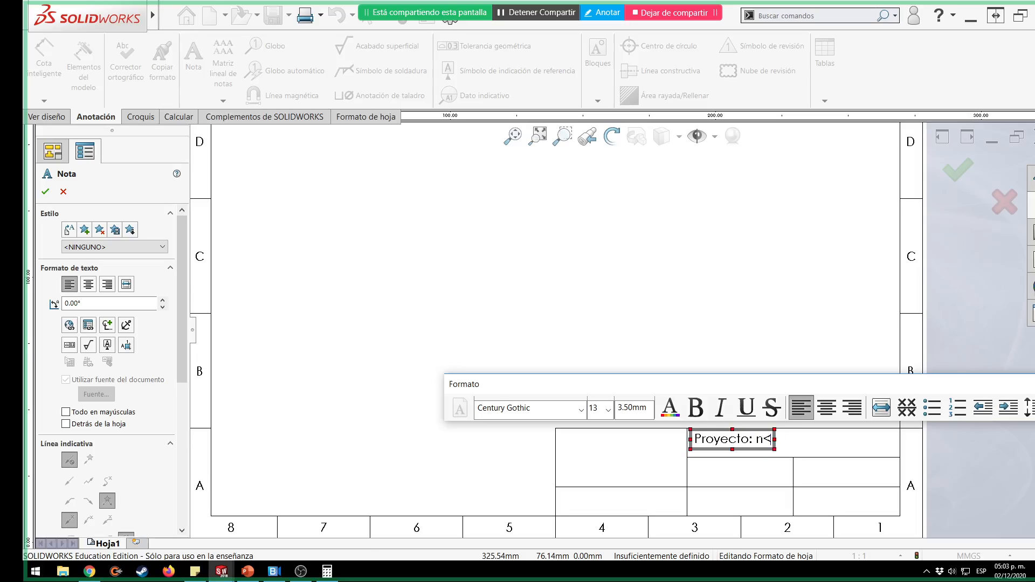
pyautogui.press('BackSpace')
pyautogui.write('n')
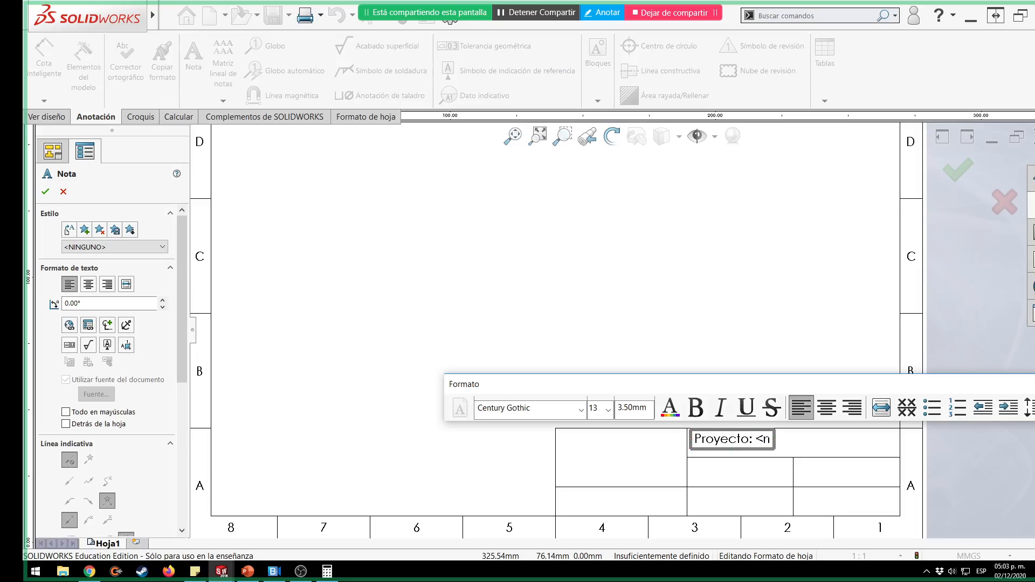
pyautogui.write('omb')
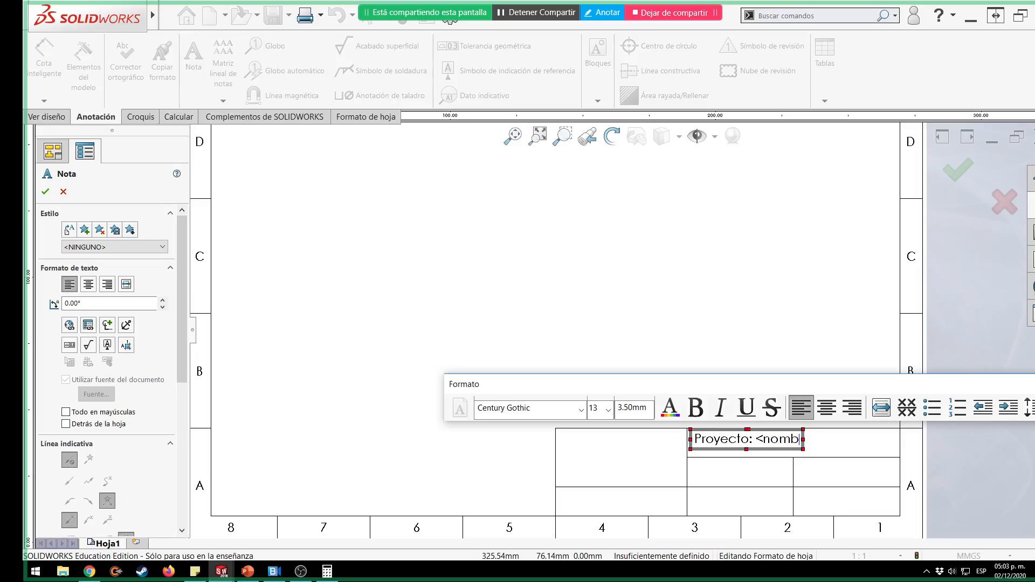
pyautogui.write('re_proy')
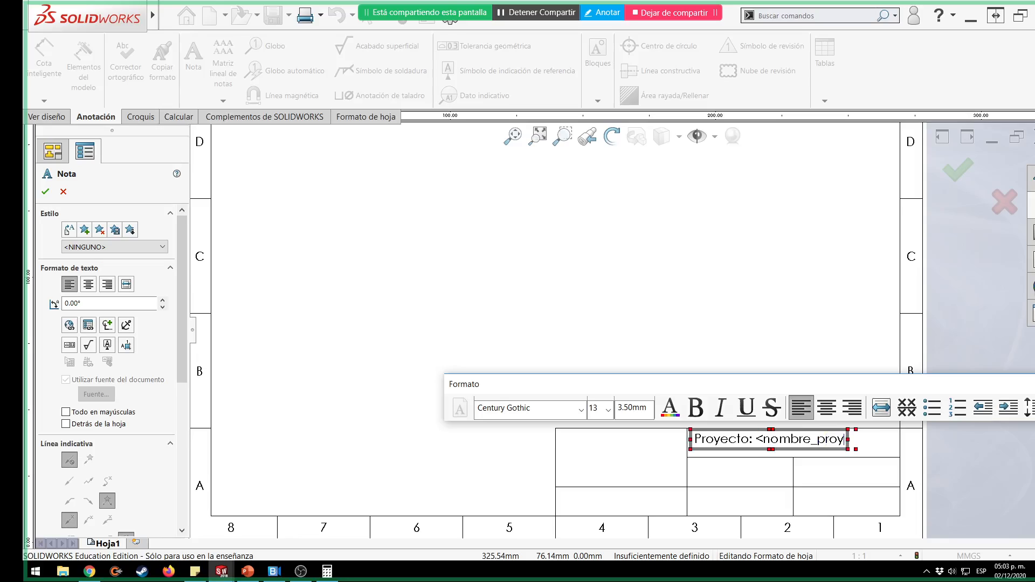
pyautogui.write('ecto')
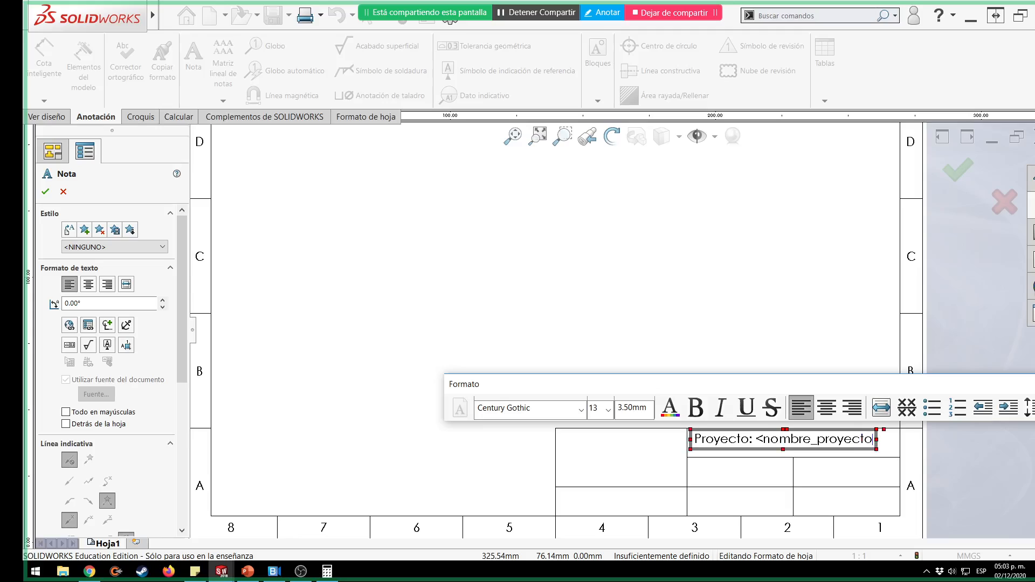
pyautogui.write('>')
# Select the "<nombre_proyecto>" placeholder in the project note and start linking it to a property of the current document (Documento actual).
pyautogui.moveTo(901, 375); pyautogui.dragTo(874, 290)
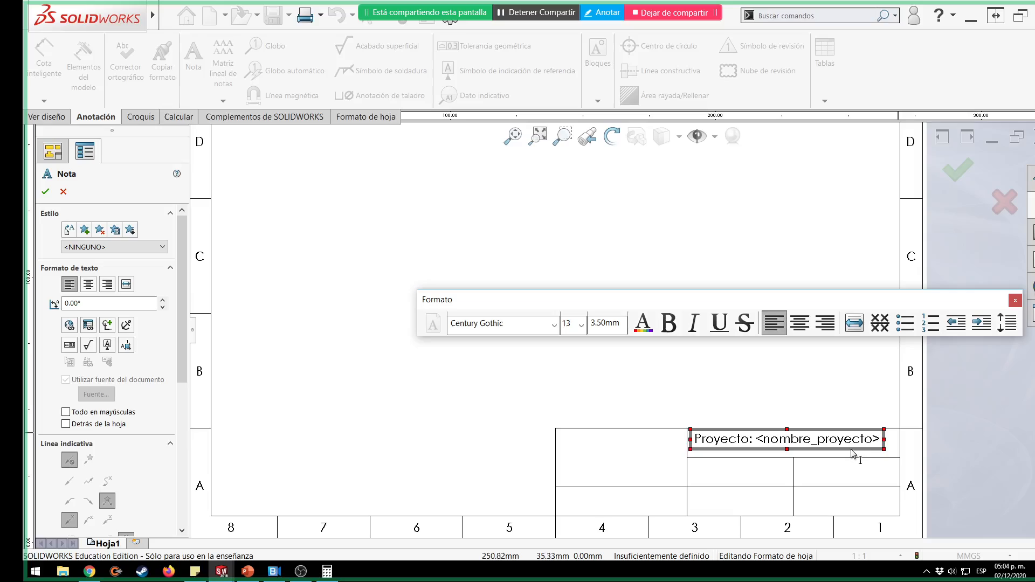
pyautogui.hotkey('ctrl', 'a')
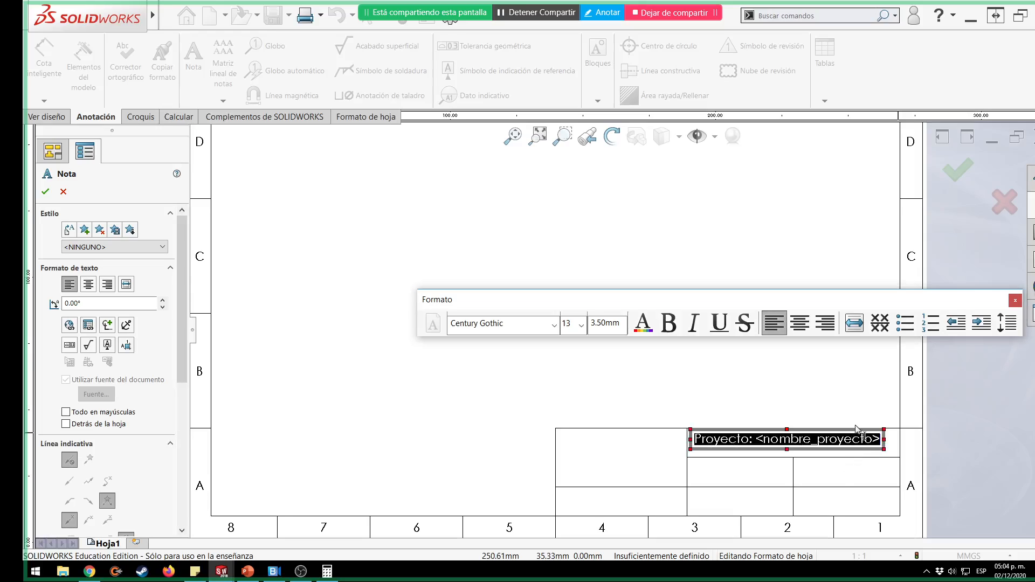
pyautogui.click(804, 443)
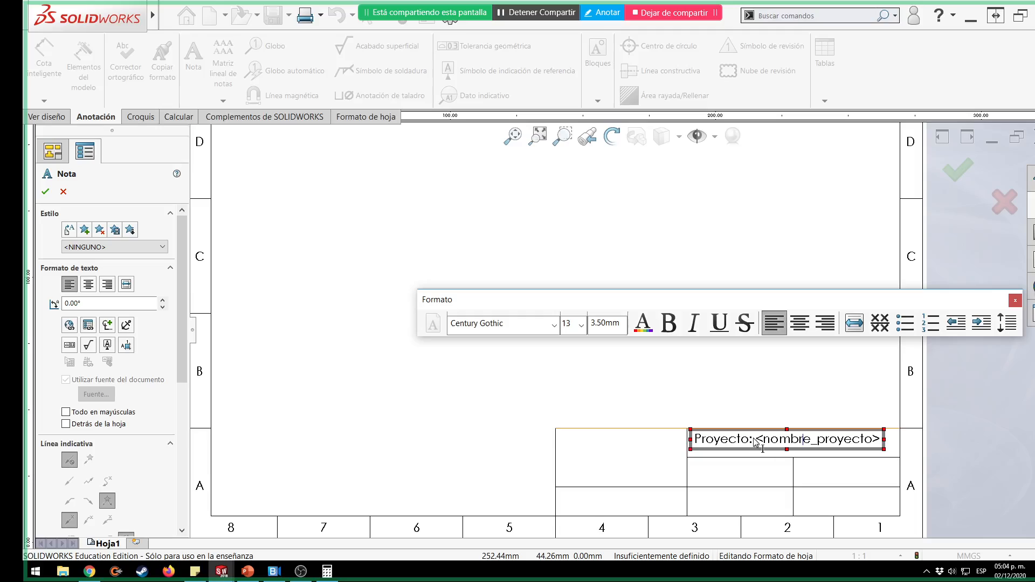
pyautogui.moveTo(755, 441); pyautogui.dragTo(882, 451)
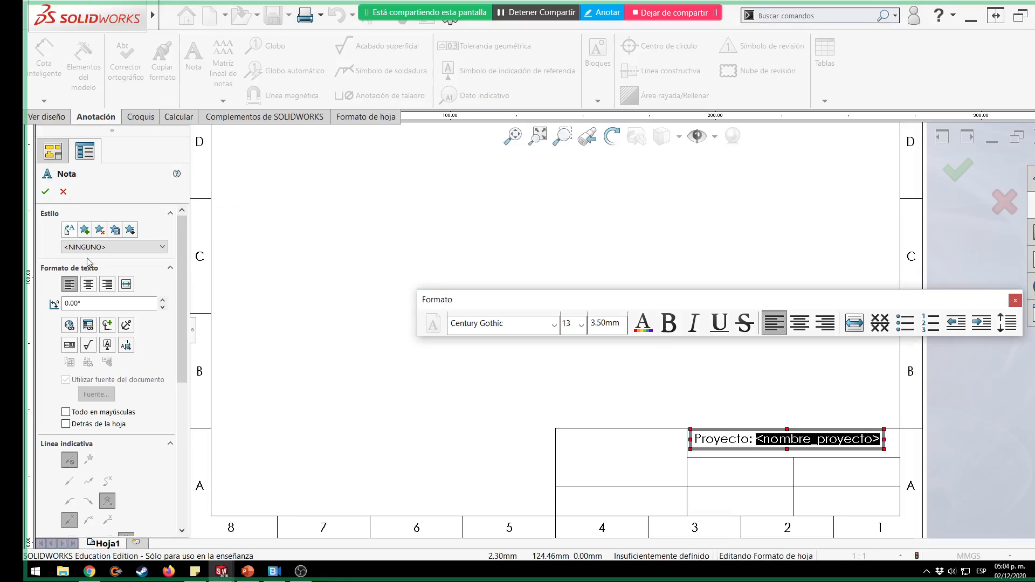
pyautogui.click(91, 330)
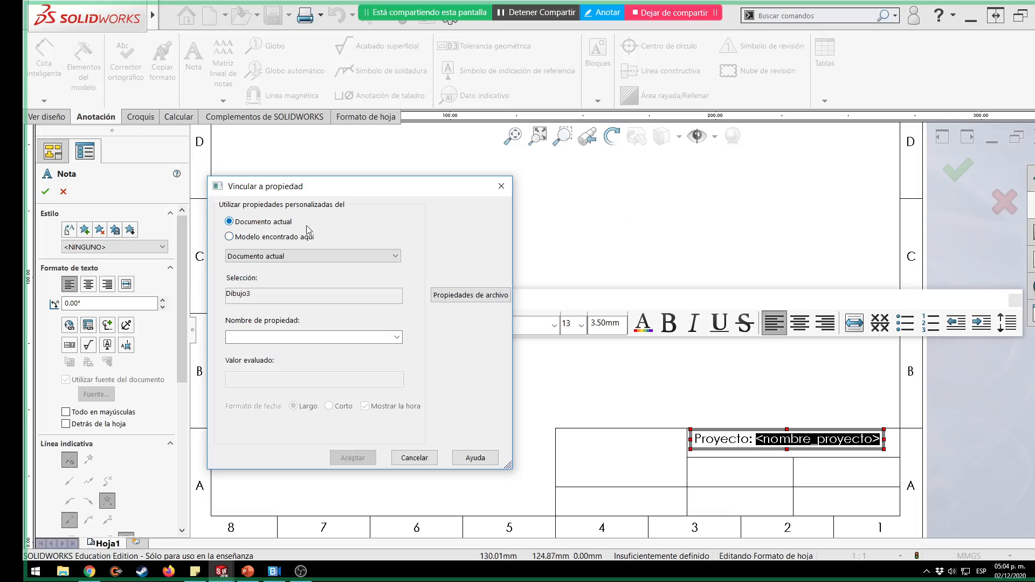
pyautogui.click(294, 238)
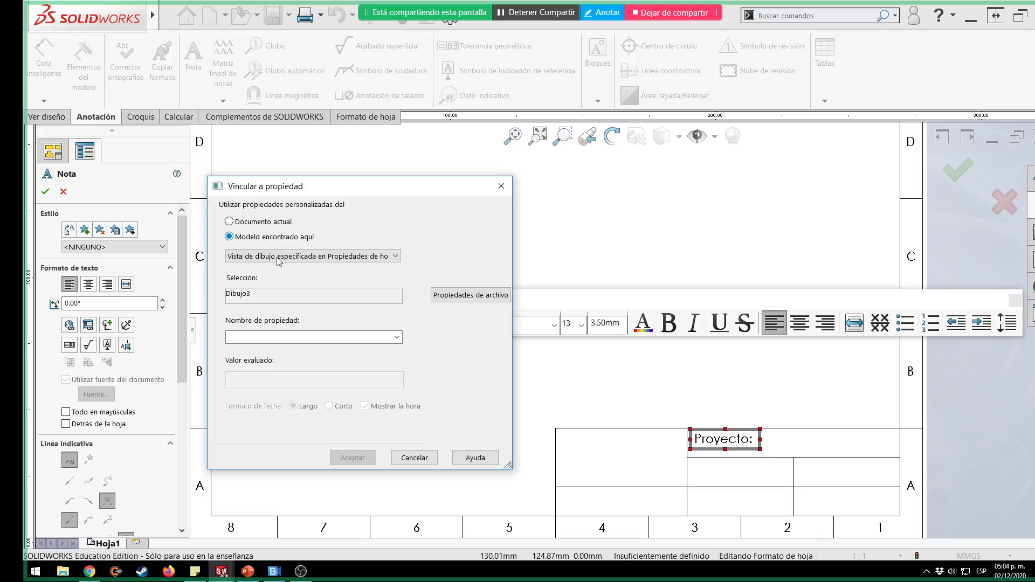
pyautogui.click(300, 259)
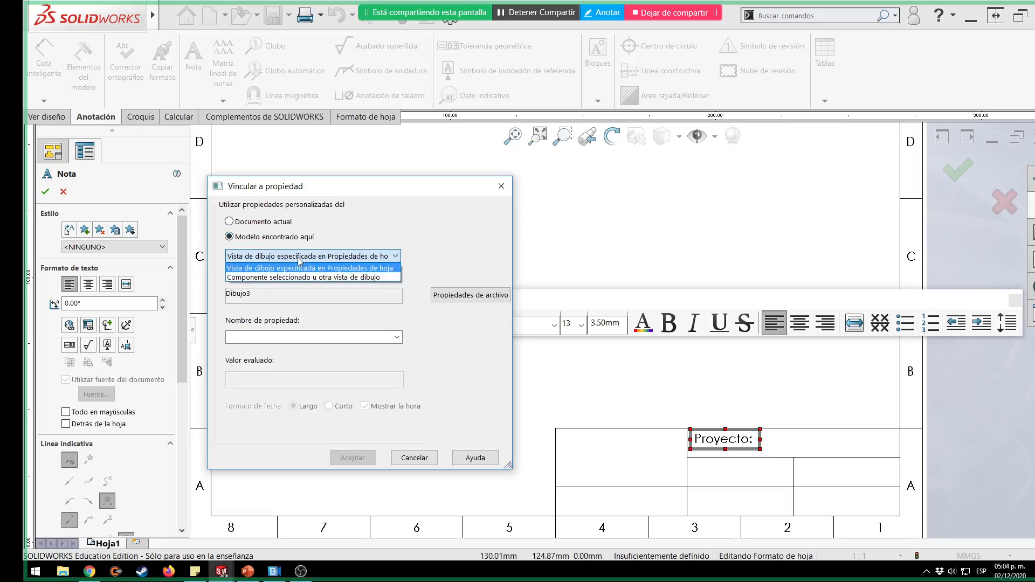
pyautogui.click(299, 260)
pyautogui.click(255, 221)
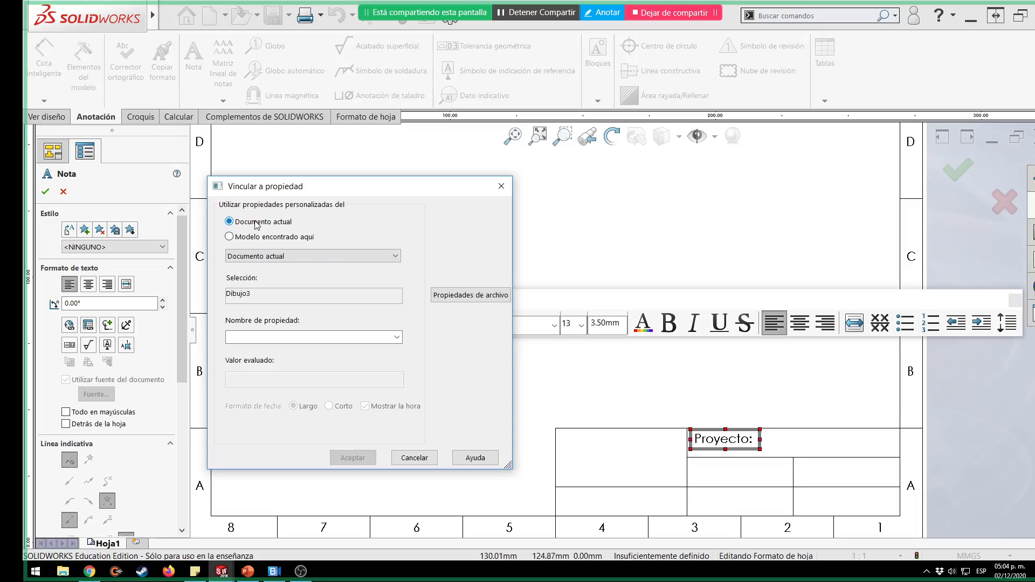
# Check the Título field in the drawing's file properties from the property link dialog.
pyautogui.click(470, 296)
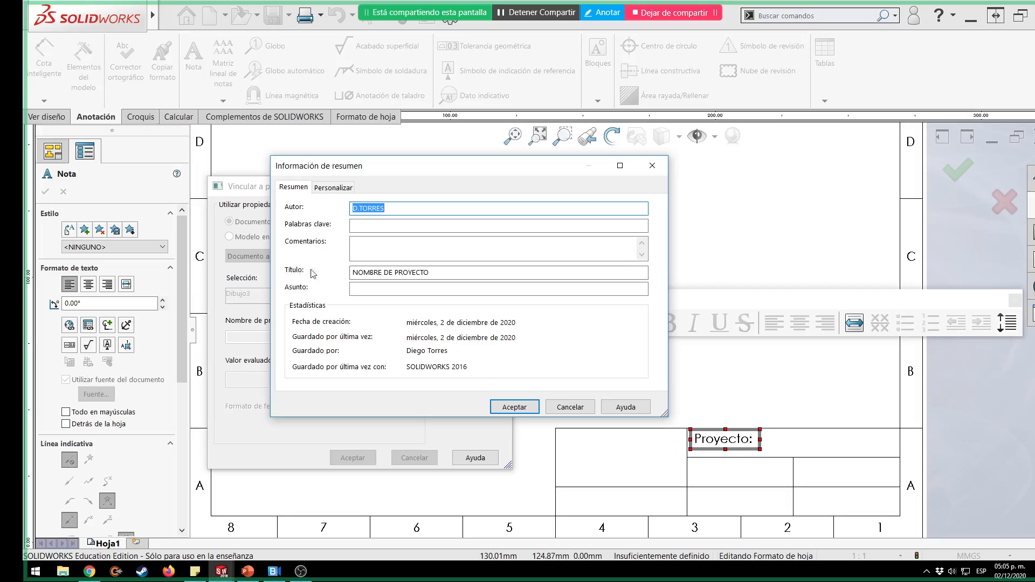
pyautogui.moveTo(431, 272); pyautogui.dragTo(340, 272)
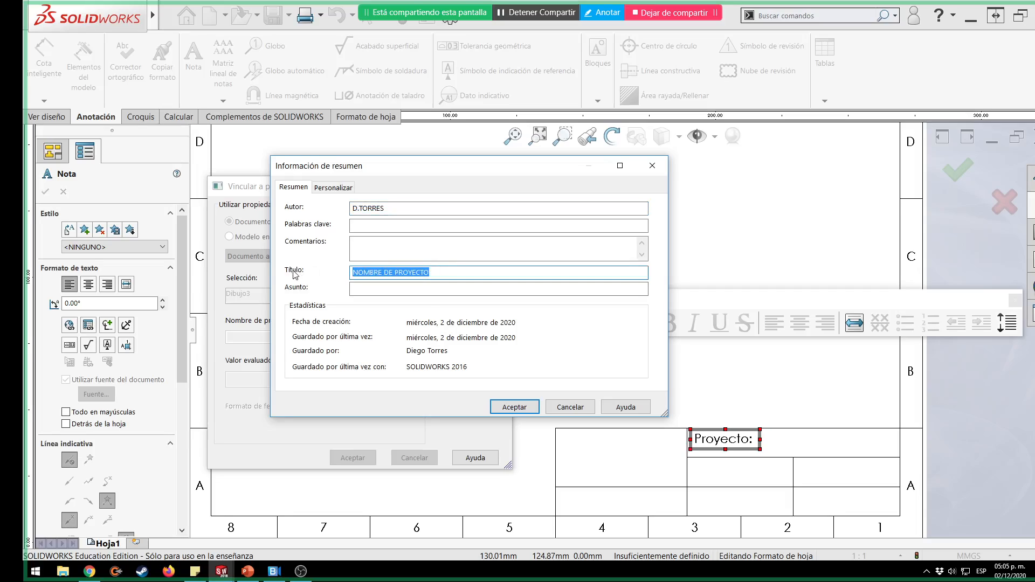
pyautogui.click(514, 407)
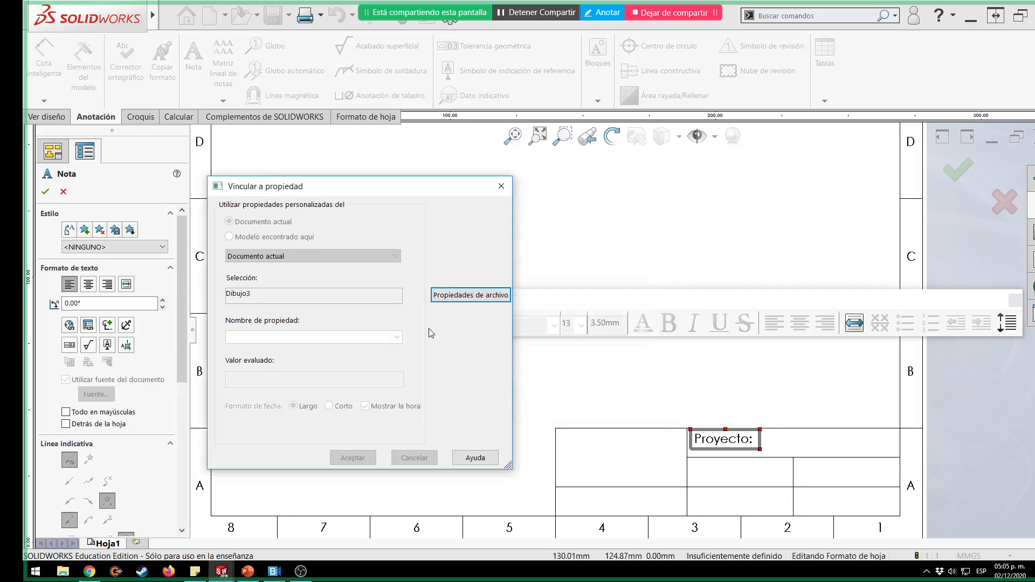
# Link the note text after "Proyecto:" to the SW-Título(Title) property.
pyautogui.click(397, 337)
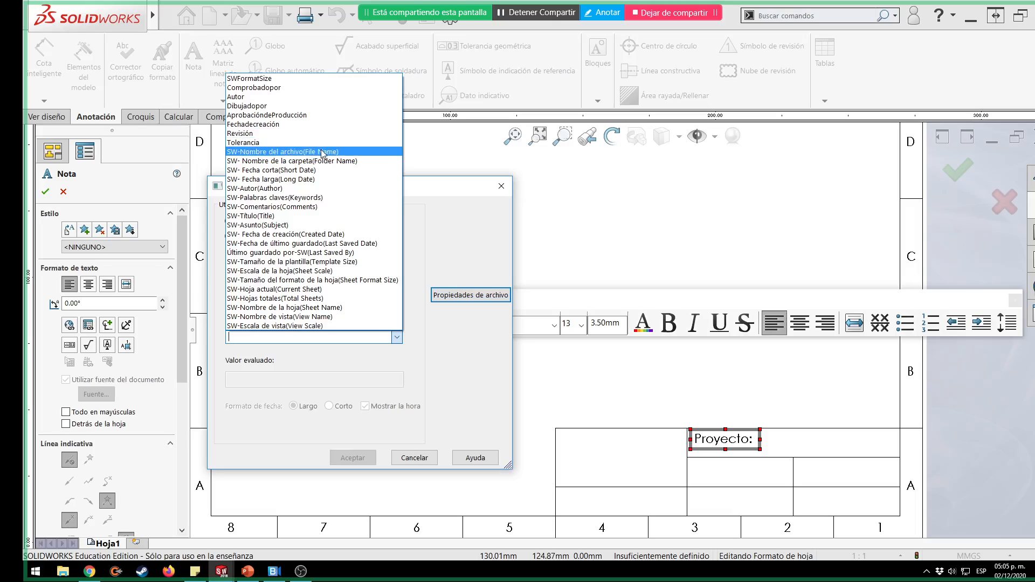
pyautogui.click(281, 216)
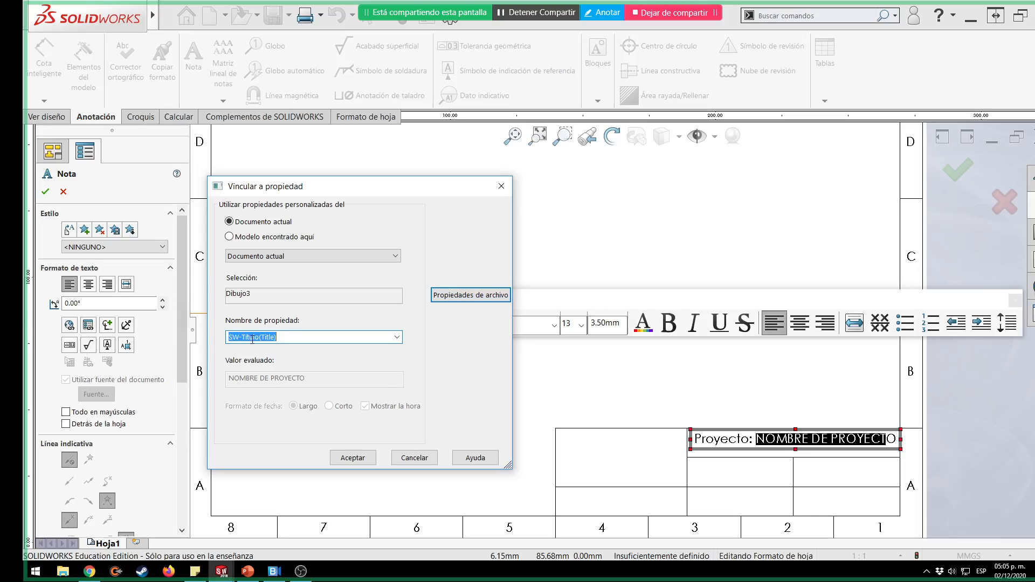
pyautogui.click(276, 336)
pyautogui.doubleClick(247, 336)
pyautogui.click(353, 459)
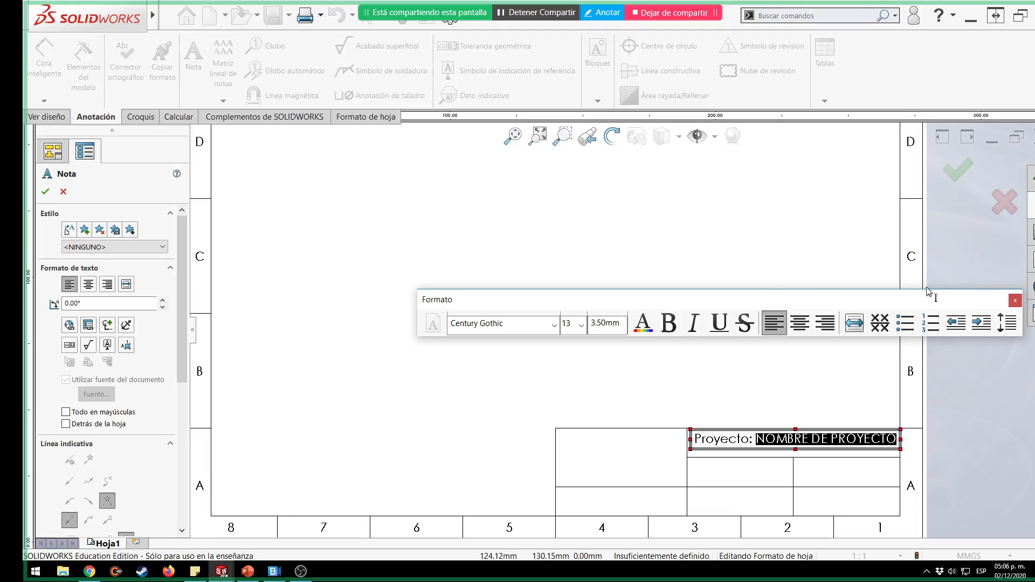
# Finish the linked project note and switch from sheet format editing back to the whole drawing sheet.
pyautogui.click(1014, 300)
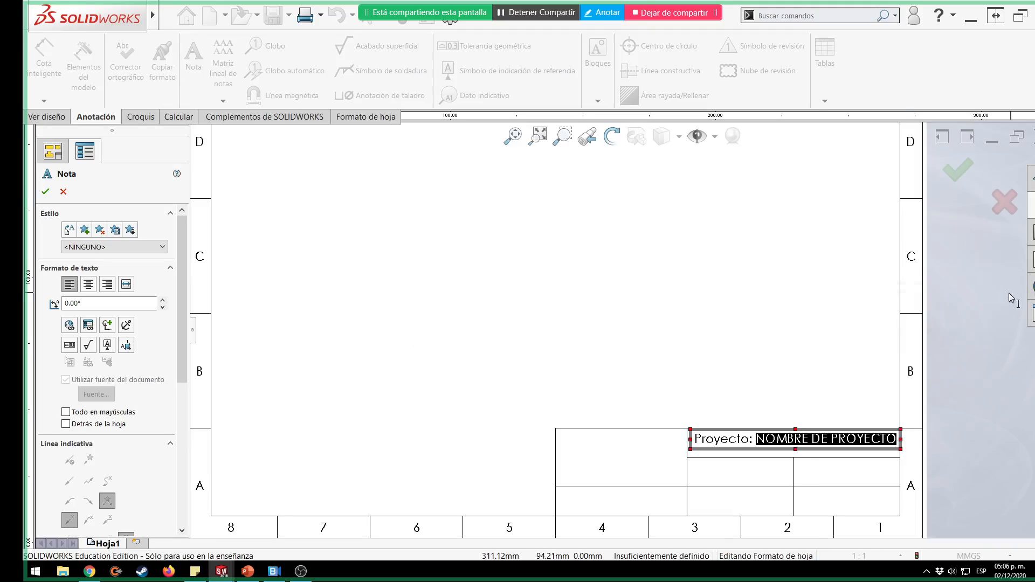
pyautogui.click(953, 174)
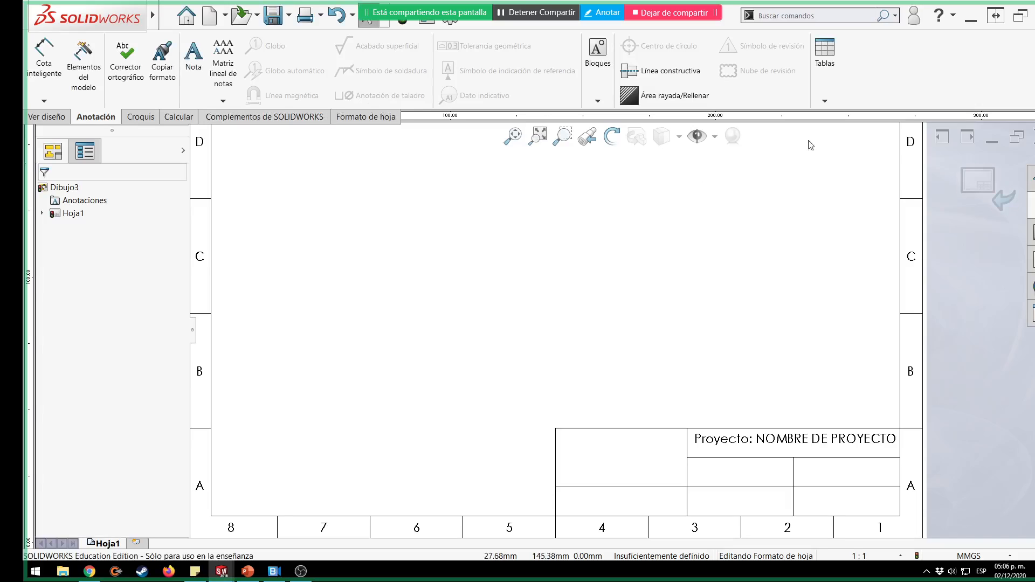
pyautogui.click(984, 178)
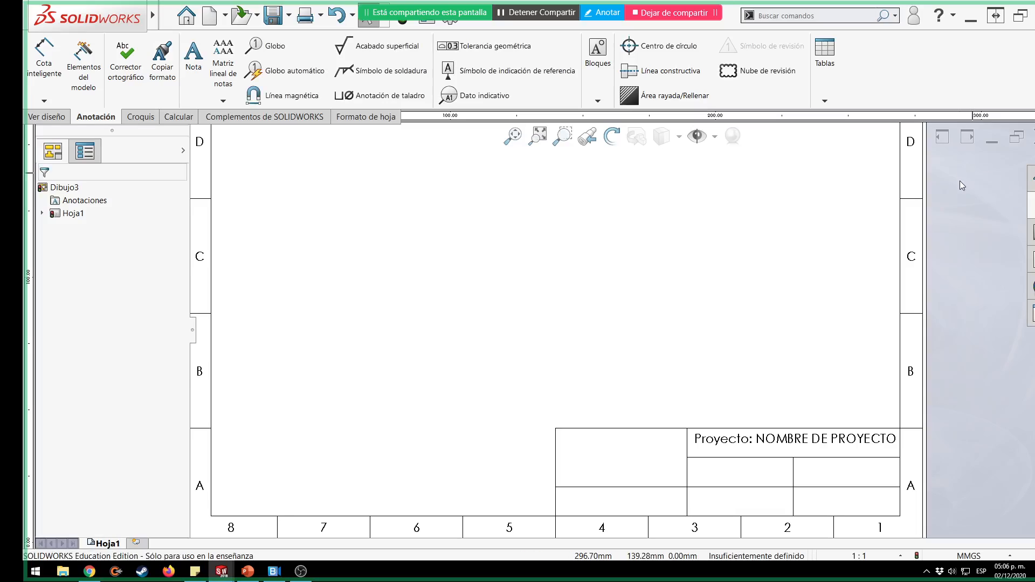
pyautogui.press('f')
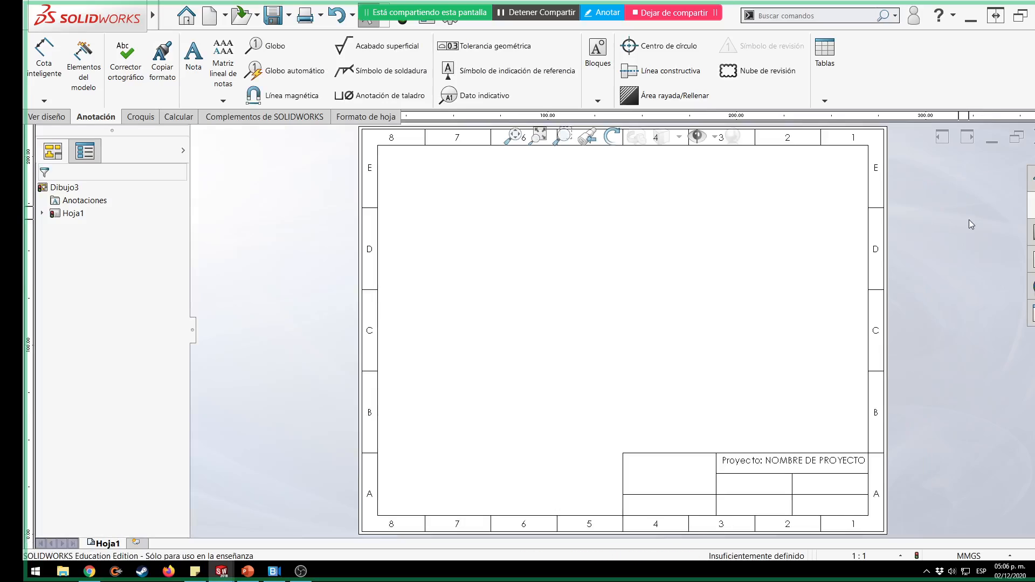
# Review the Título entry in the drawing's summary information without changing it.
pyautogui.moveTo(60, 20)
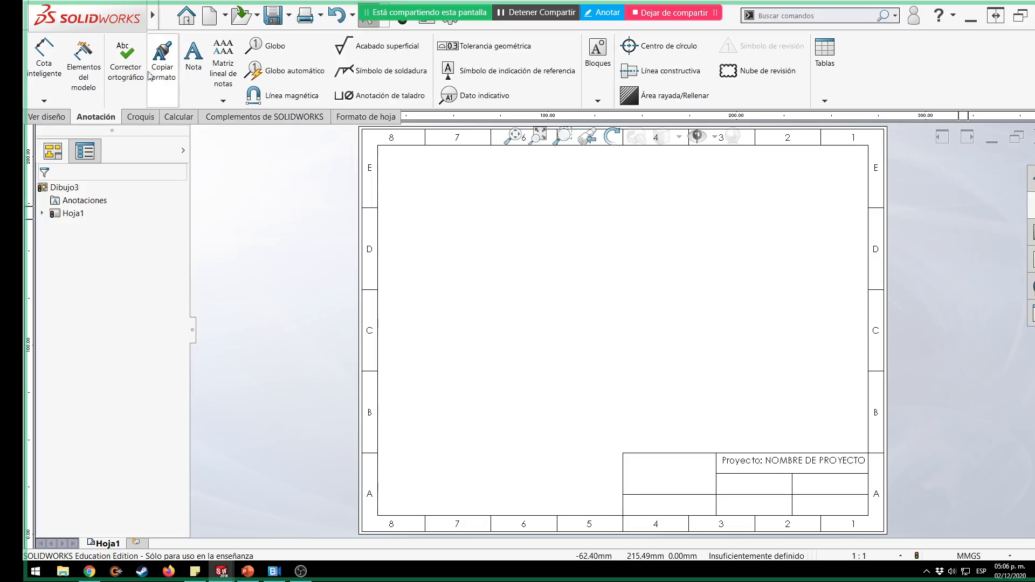
pyautogui.click(174, 16)
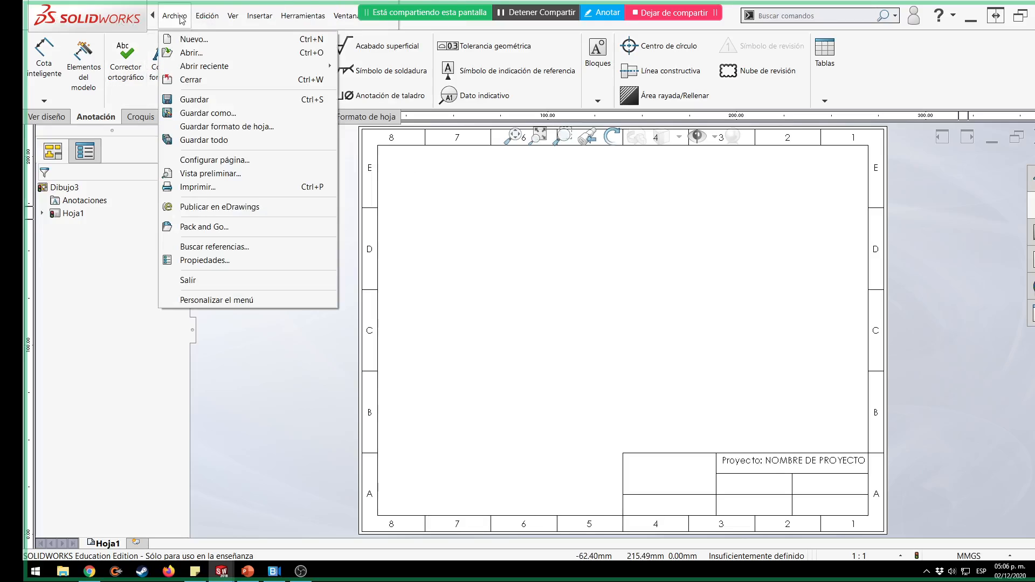
pyautogui.click(227, 260)
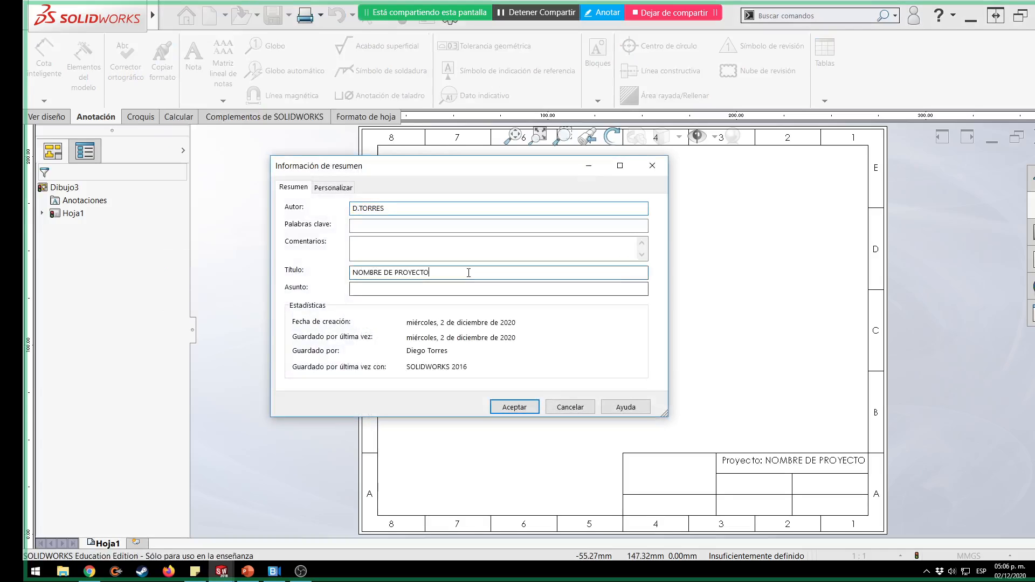
pyautogui.tripleClick(469, 273)
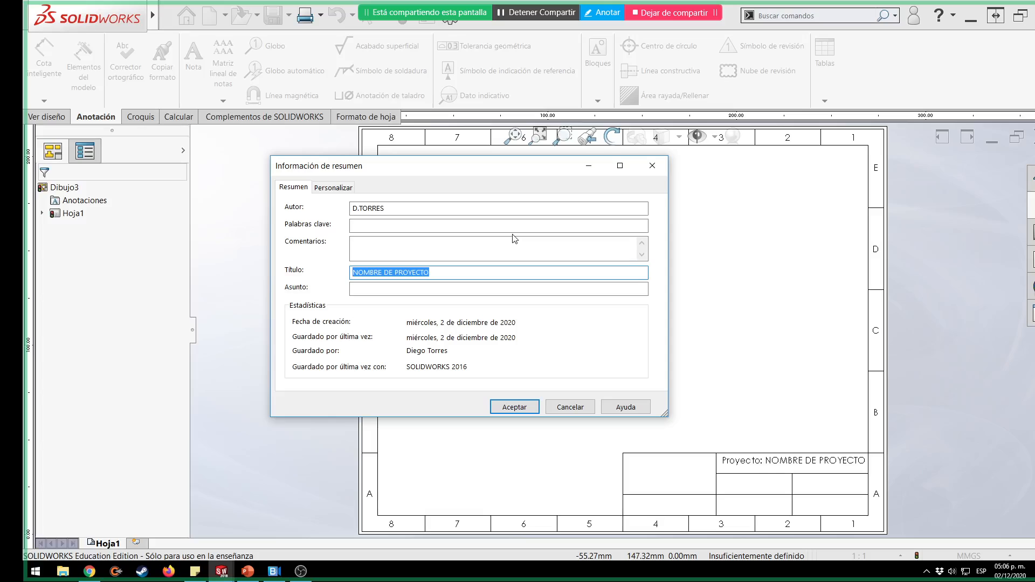
pyautogui.click(569, 406)
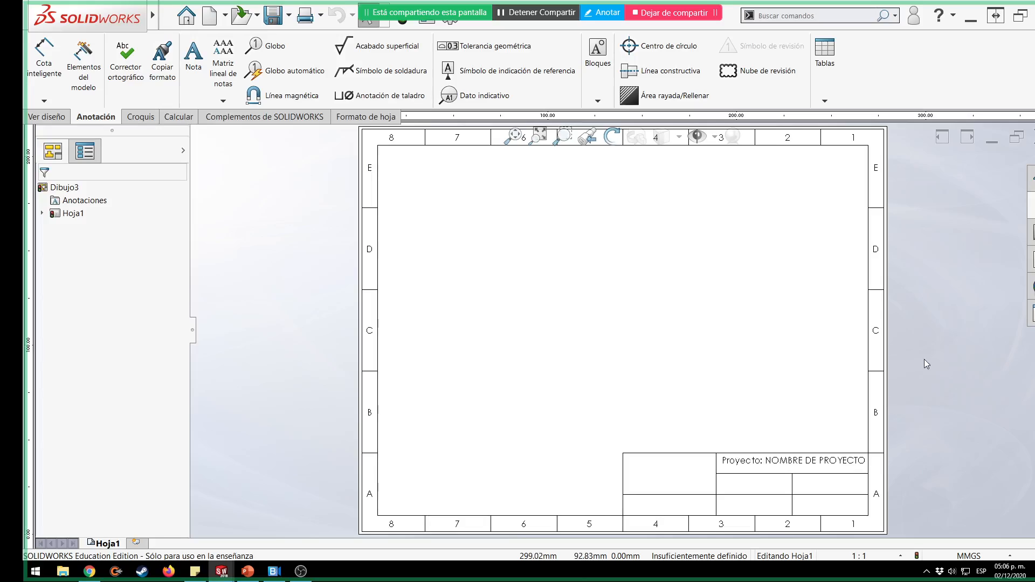
# Switch sheet format editing on and off, and try to move the project note from the drawing sheet.
pyautogui.click(394, 120)
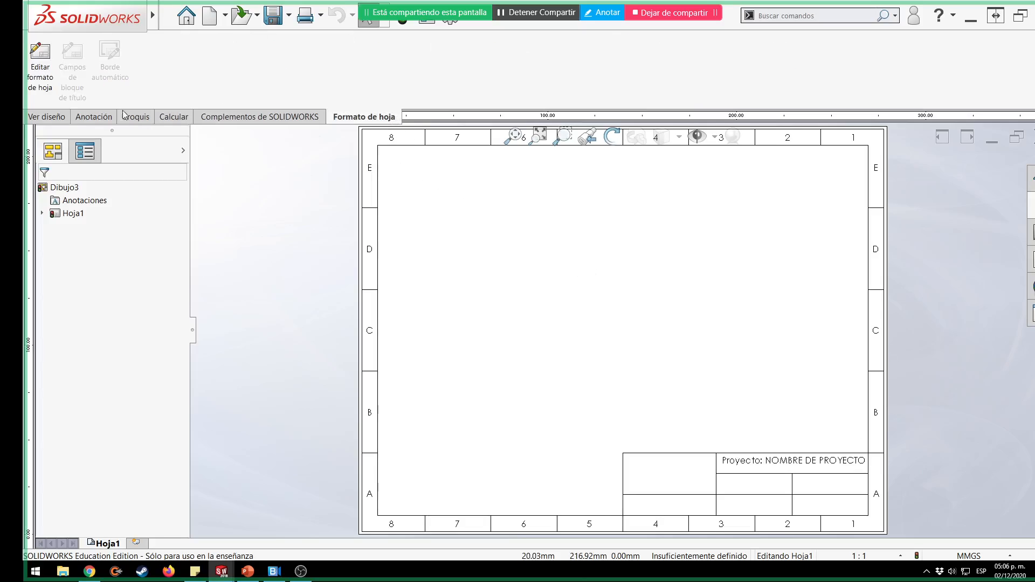
pyautogui.click(42, 81)
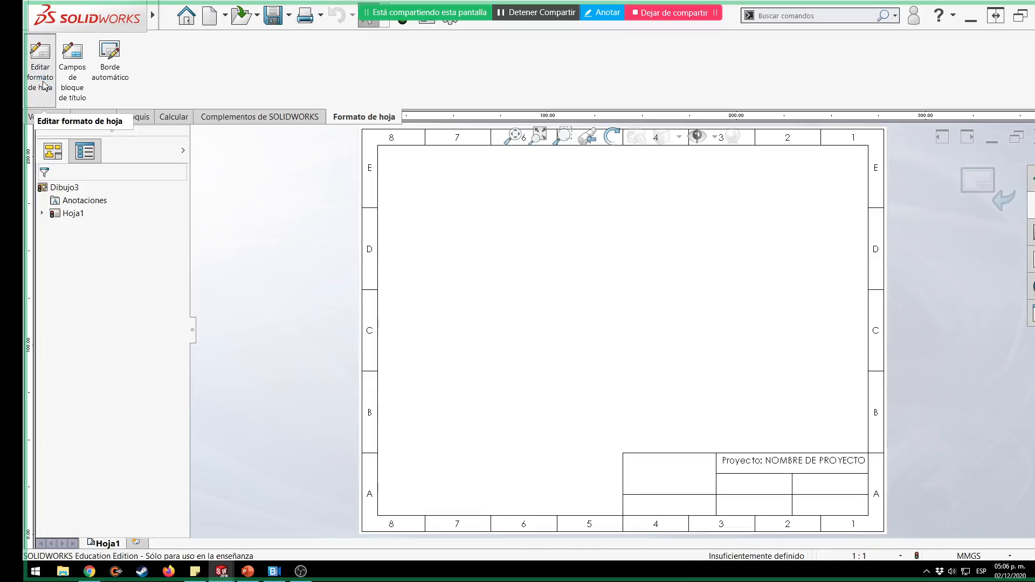
pyautogui.click(984, 187)
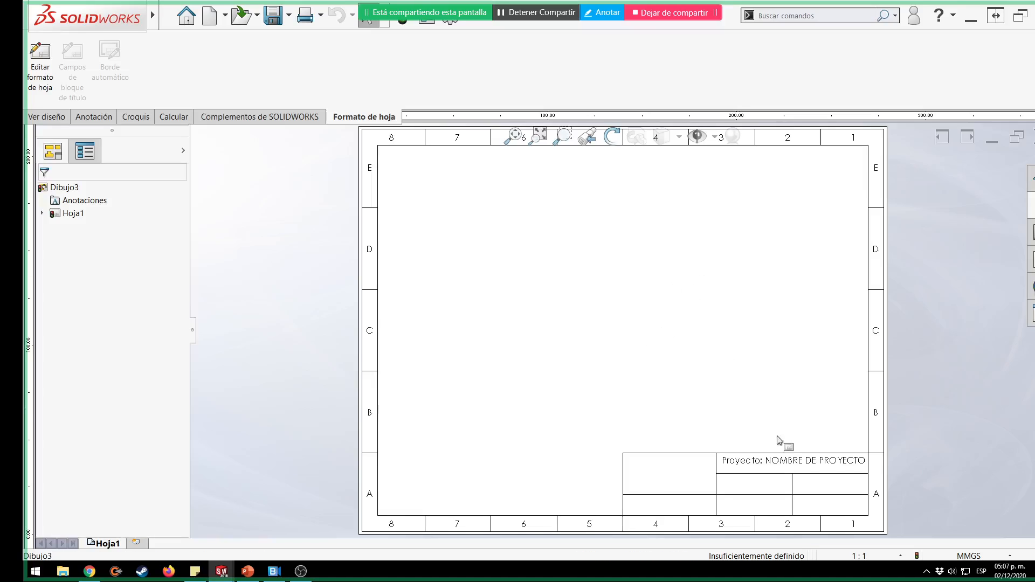
pyautogui.moveTo(743, 462); pyautogui.dragTo(531, 294)
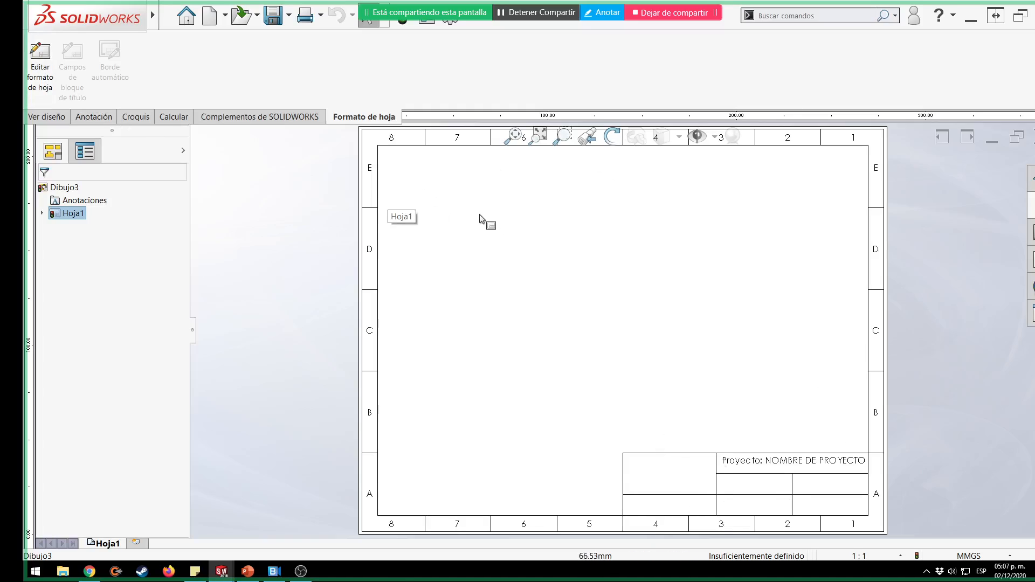
# Reopen the sheet format for editing and nudge the "Proyecto:" note slightly downward inside its title block cell.
pyautogui.click(43, 80)
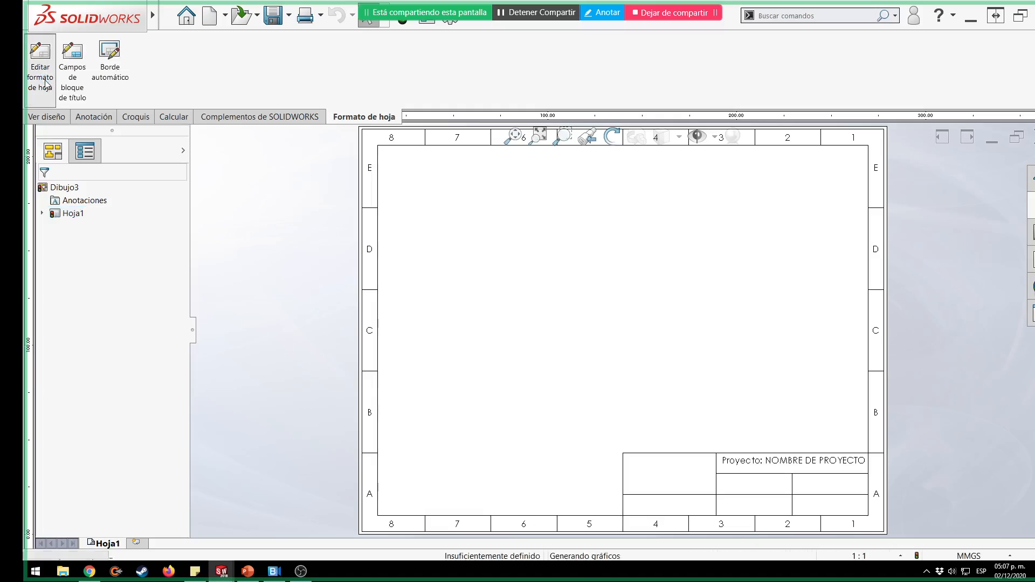
pyautogui.scroll(-2, 843, 462)
pyautogui.scroll(1, 838, 459)
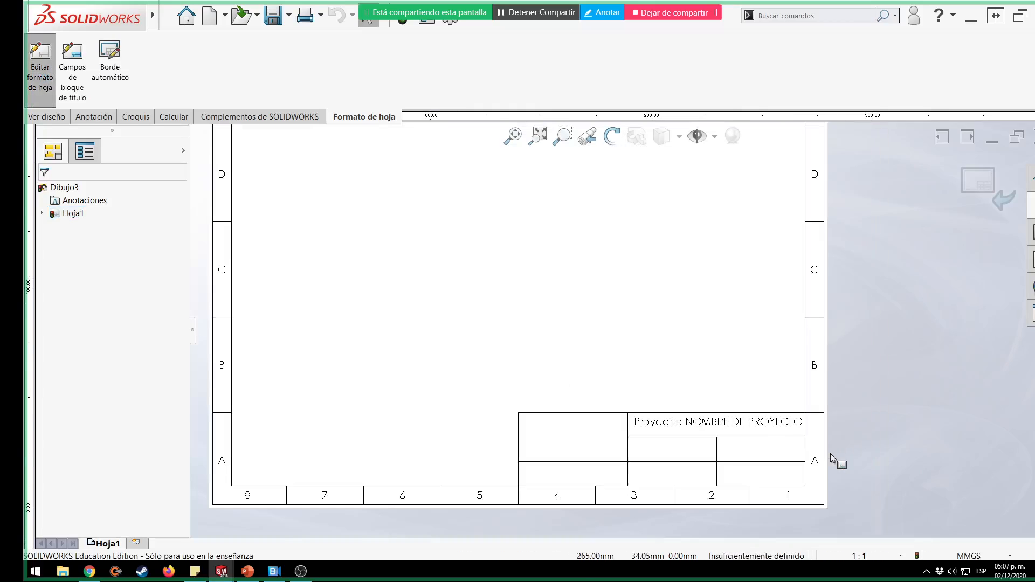
pyautogui.scroll(-2, 667, 418)
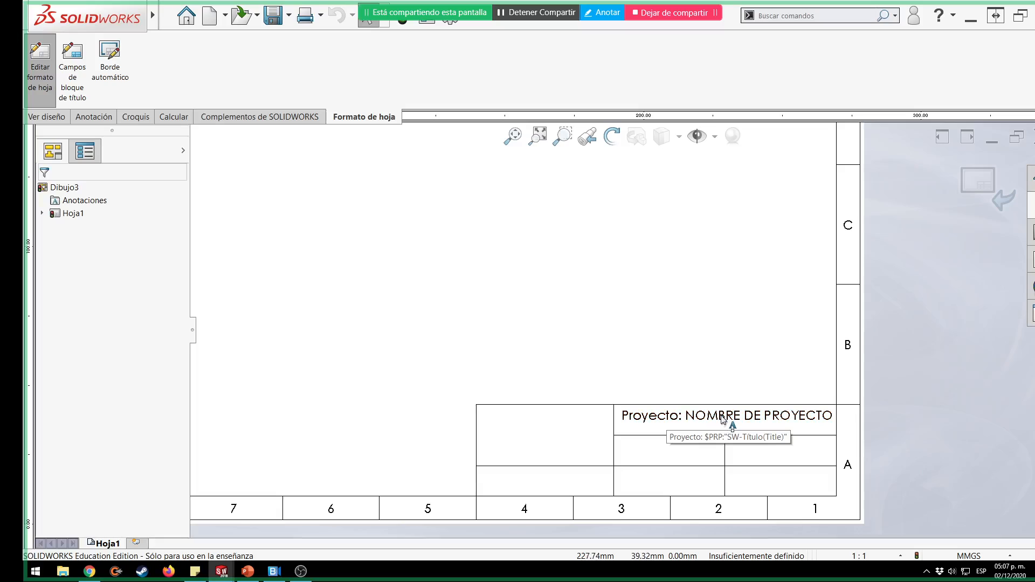
pyautogui.scroll(-1, 723, 419)
pyautogui.click(718, 416)
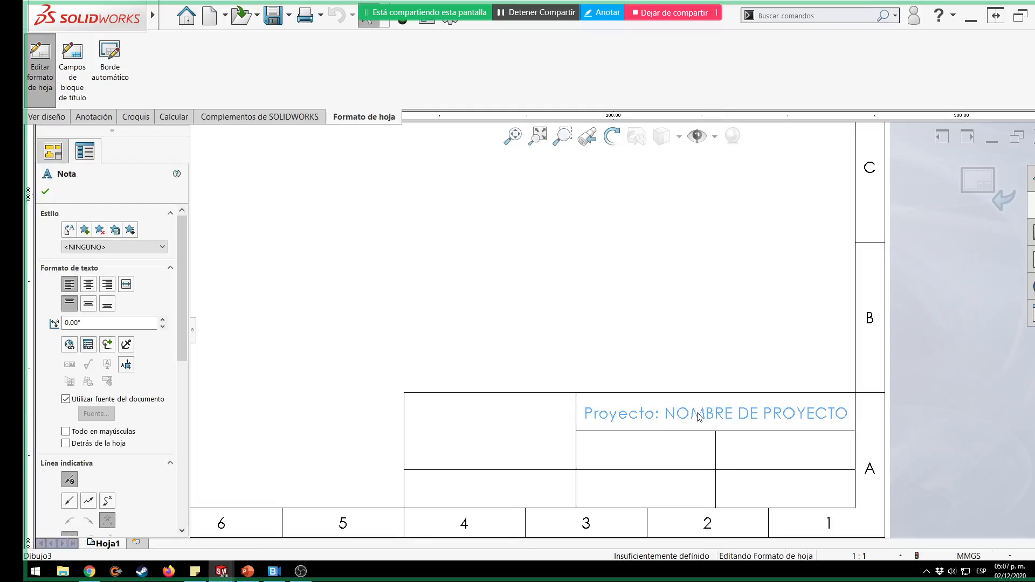
pyautogui.moveTo(701, 412); pyautogui.dragTo(697, 414)
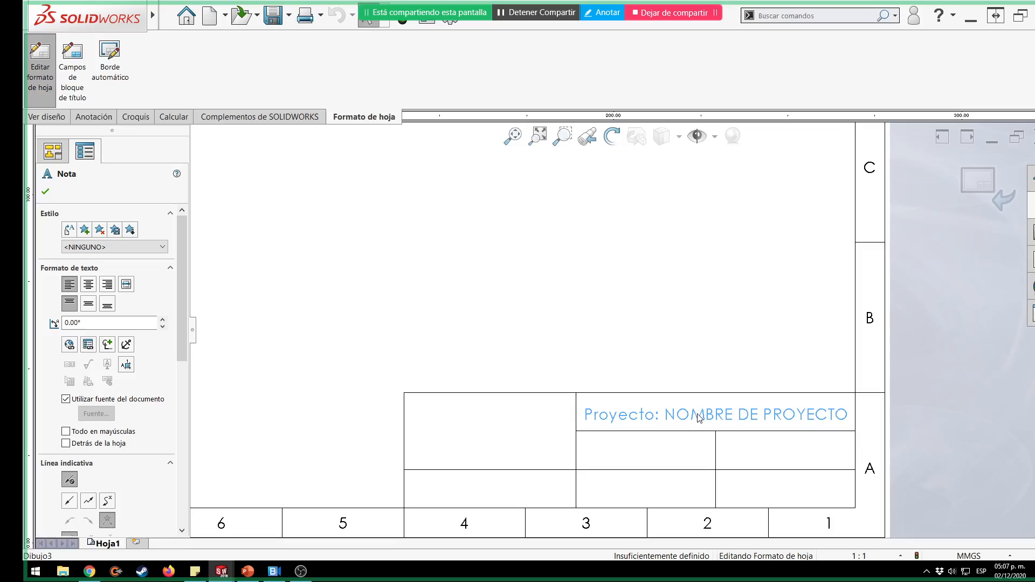
pyautogui.click(938, 387)
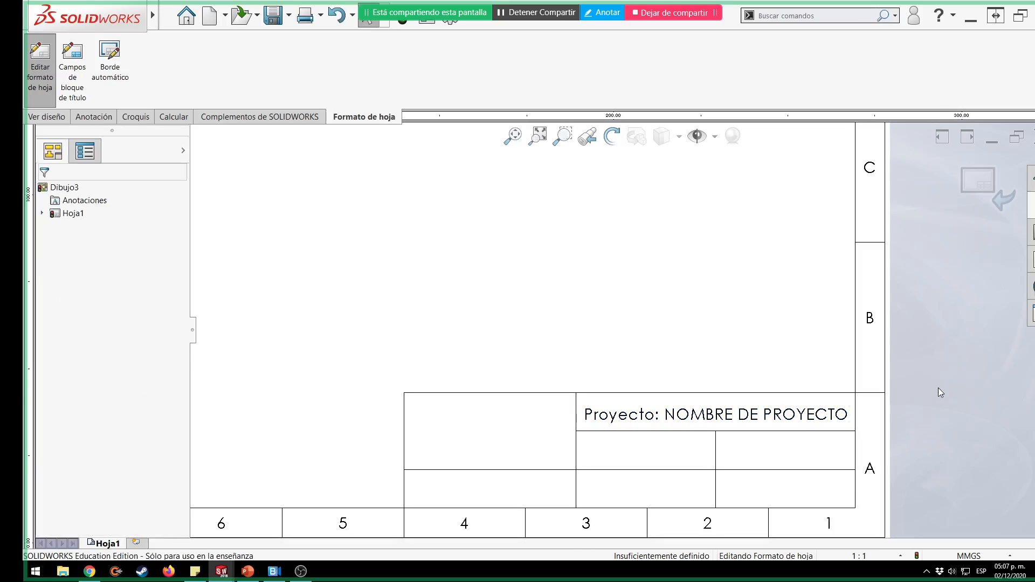
# Leave sheet format editing and return to the drawing sheet.
pyautogui.scroll(-1, 623, 431)
pyautogui.scroll(1, 623, 431)
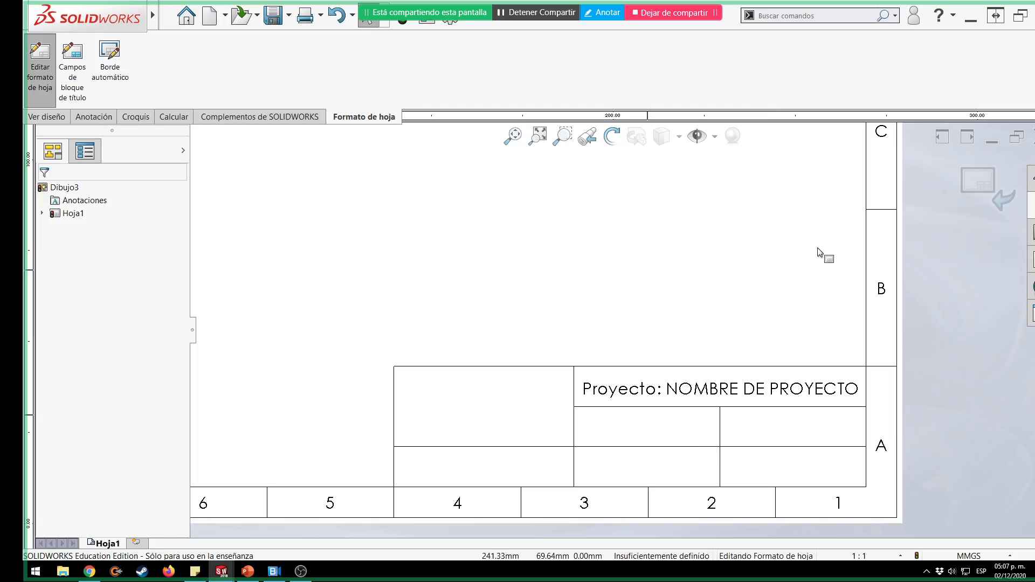
pyautogui.click(962, 194)
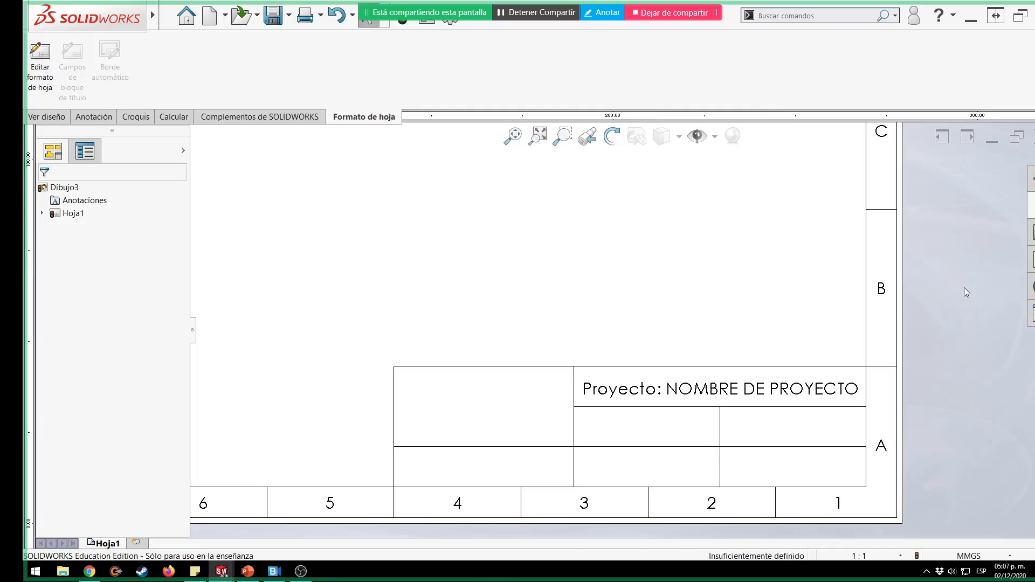
# Delete every custom property from the drawing's file properties, from SWFormatSize through Tolerancia.
pyautogui.press('f')
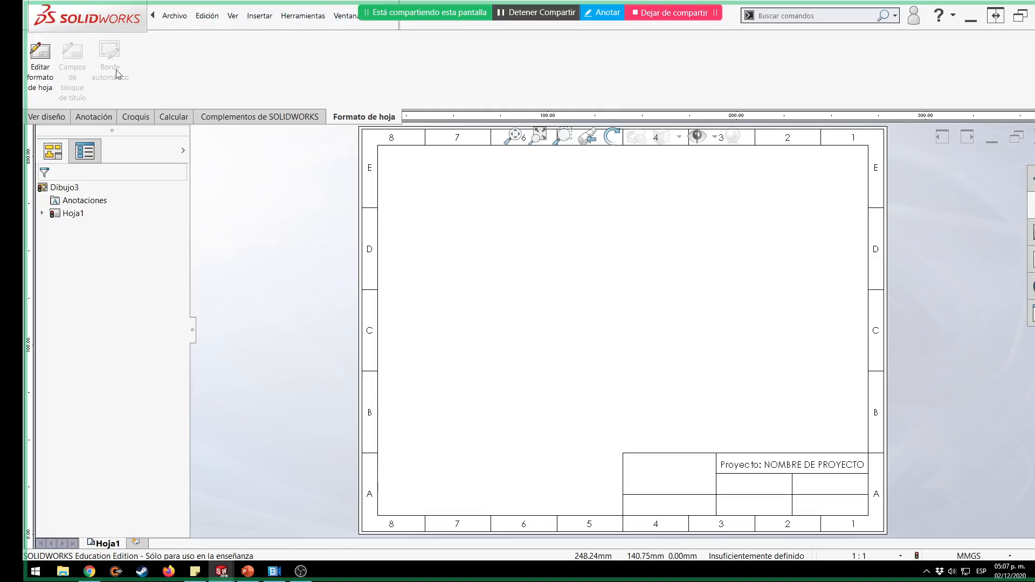
pyautogui.click(47, 118)
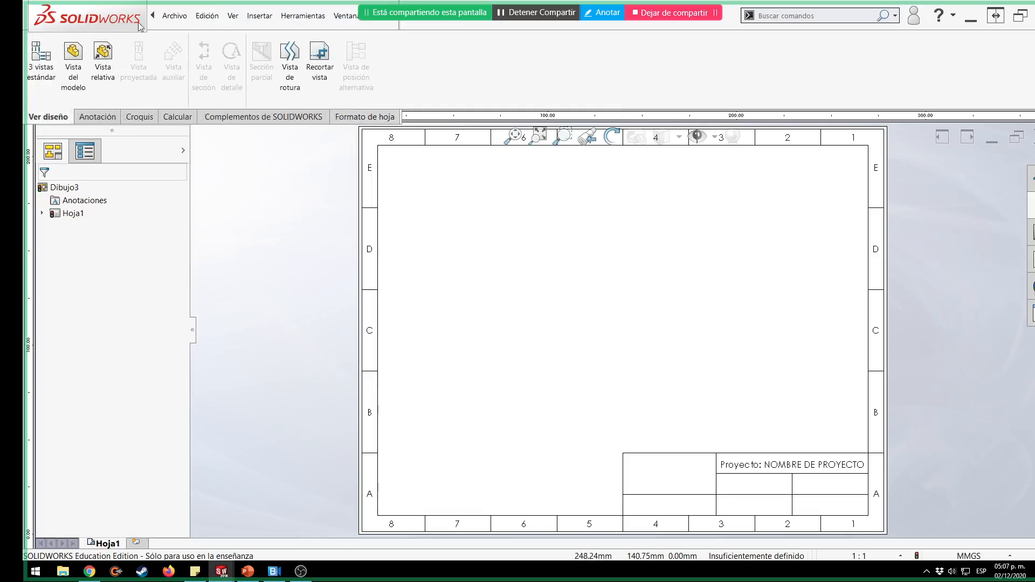
pyautogui.click(171, 17)
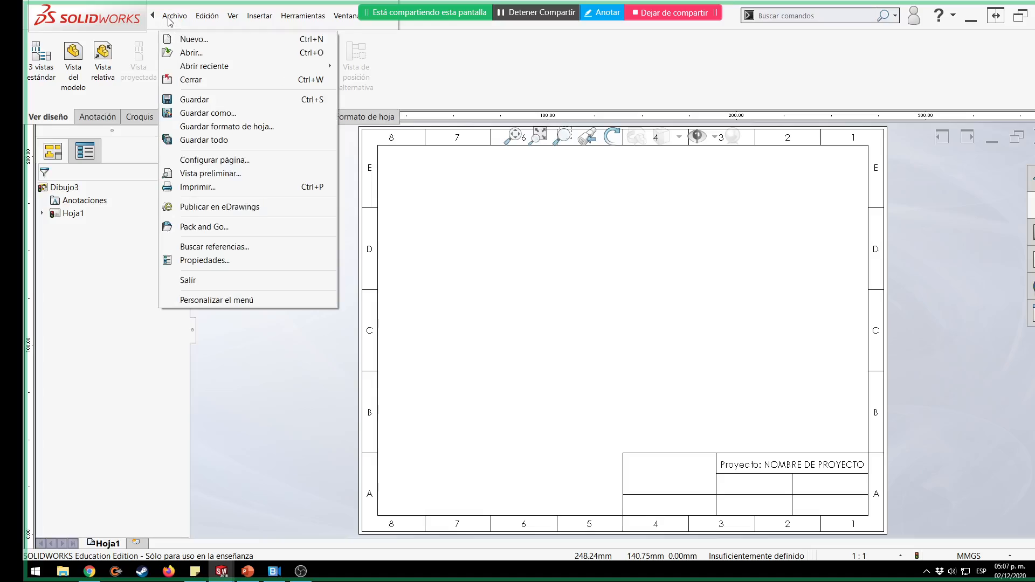
pyautogui.click(195, 261)
pyautogui.click(333, 187)
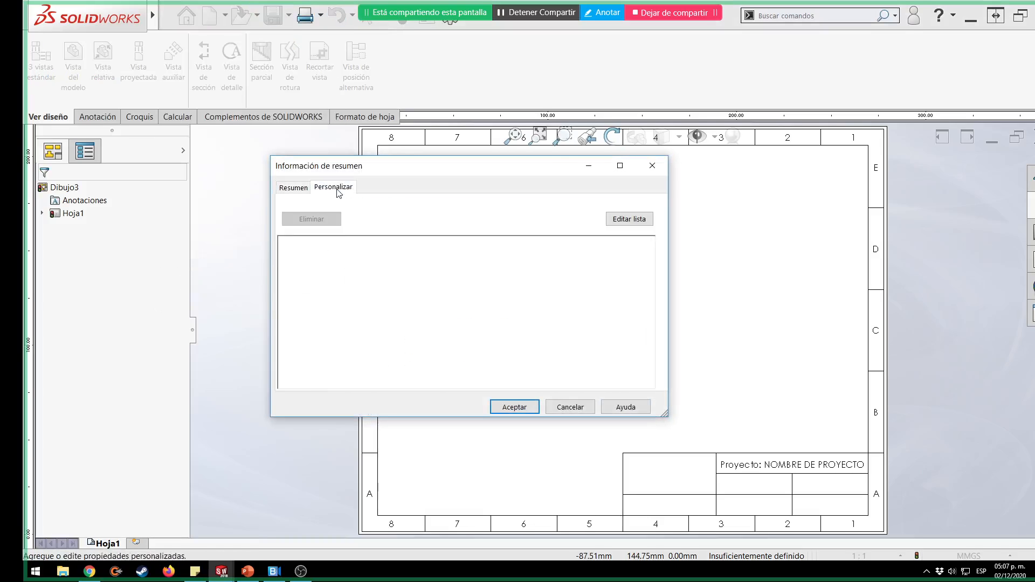
pyautogui.click(286, 259)
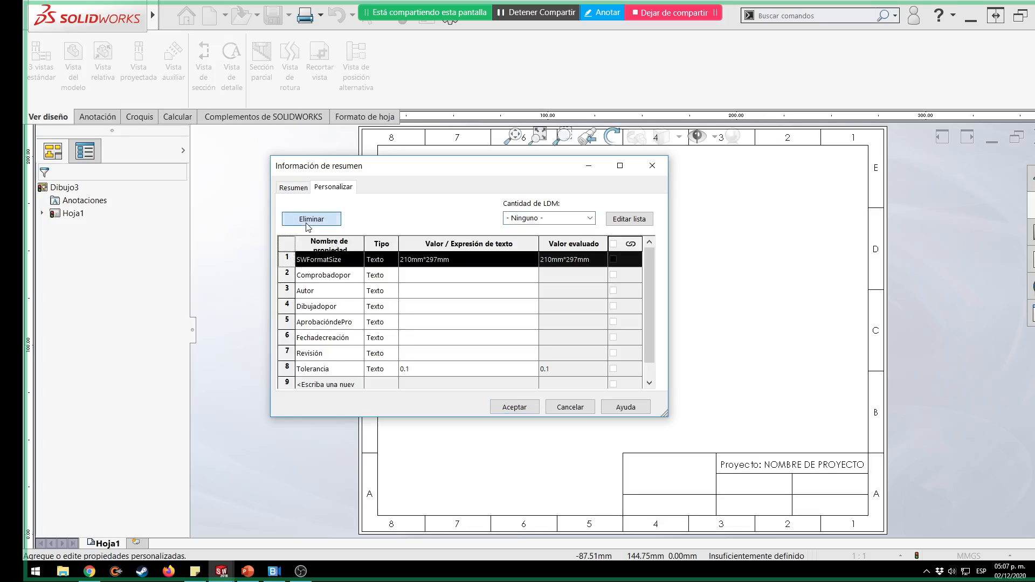
pyautogui.click(311, 219)
pyautogui.click(287, 254)
pyautogui.click(311, 219)
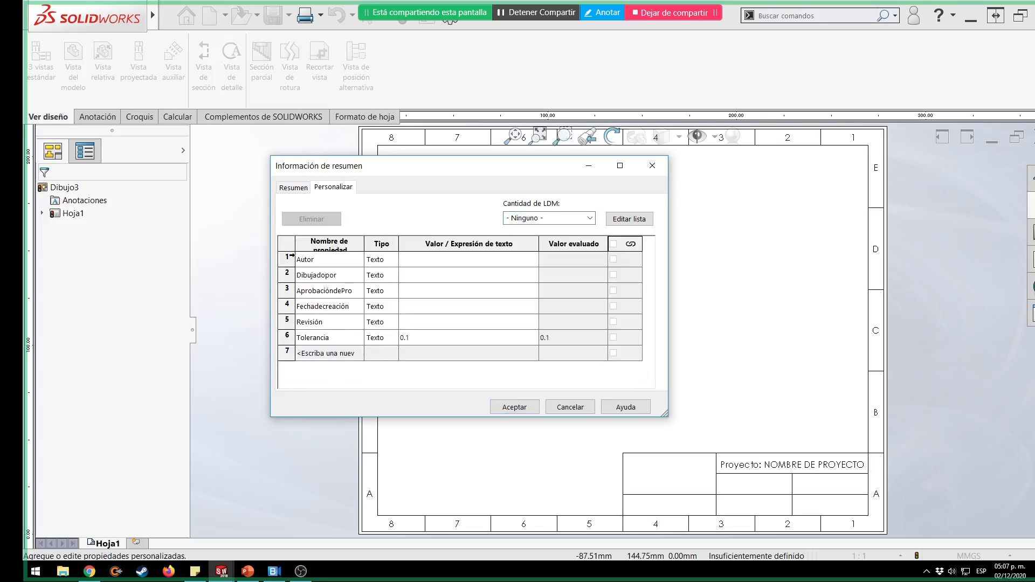
pyautogui.click(291, 257)
pyautogui.click(312, 220)
pyautogui.click(288, 257)
pyautogui.click(312, 219)
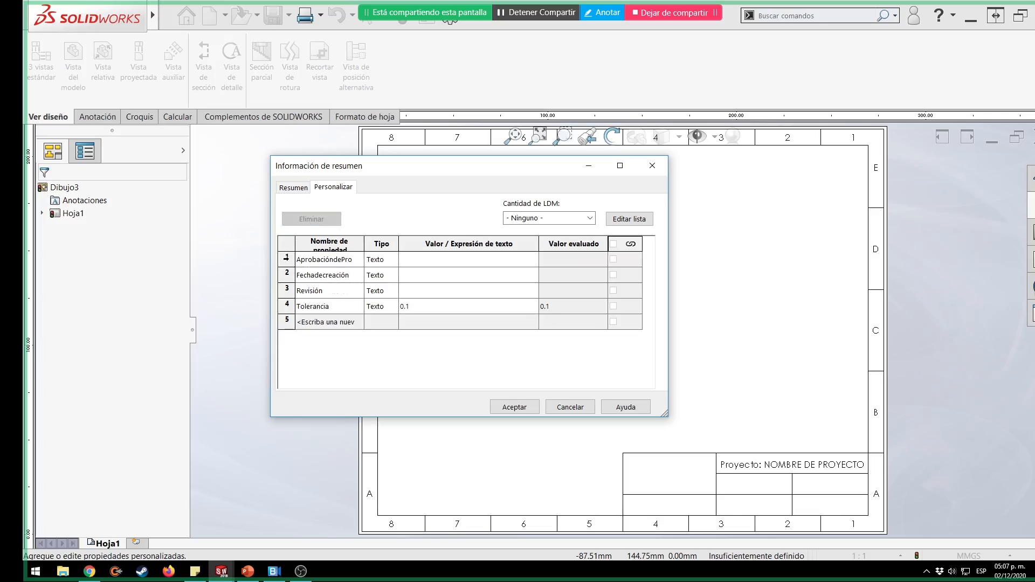
pyautogui.click(287, 257)
pyautogui.click(318, 219)
pyautogui.click(287, 259)
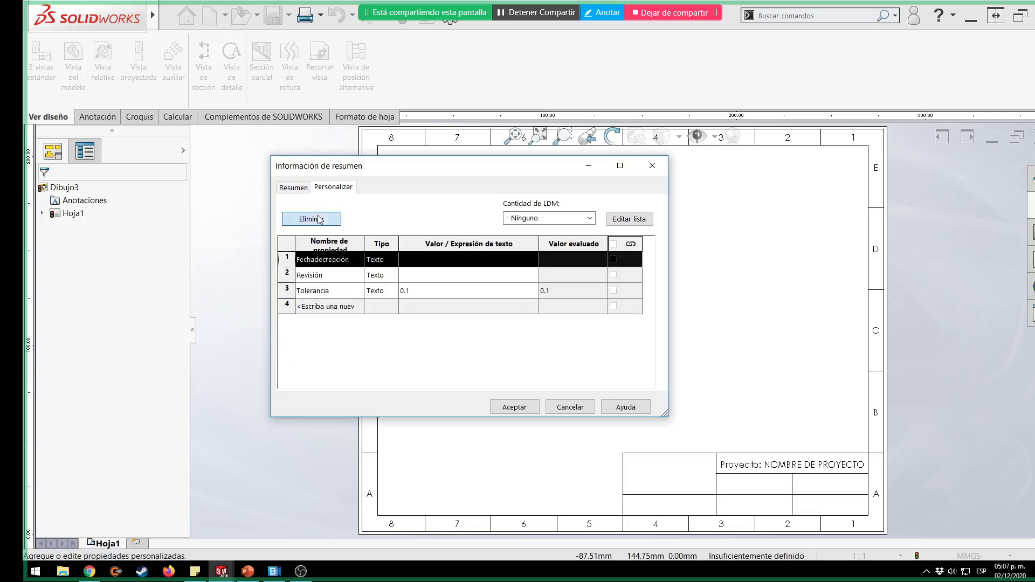
pyautogui.click(311, 219)
pyautogui.click(287, 259)
pyautogui.click(311, 219)
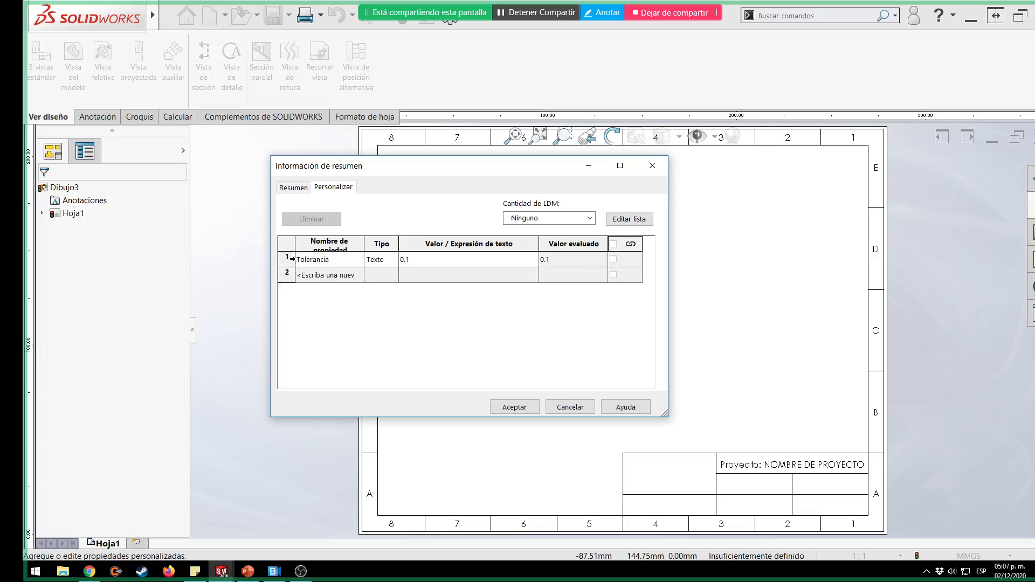
pyautogui.click(291, 260)
pyautogui.click(312, 221)
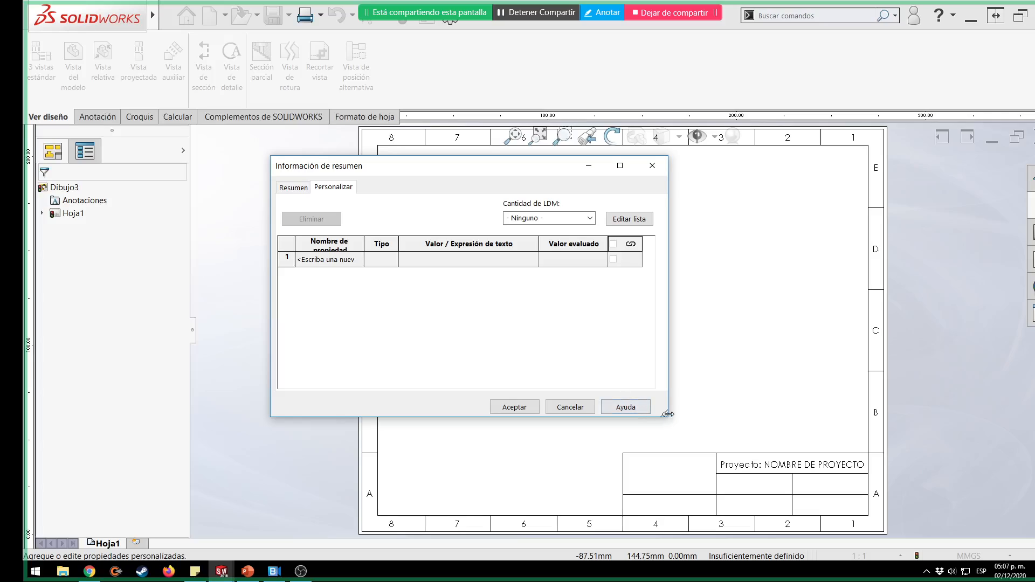
# Add a custom property named nombrePropPer with type Texto to the drawing's file properties.
pyautogui.click(288, 188)
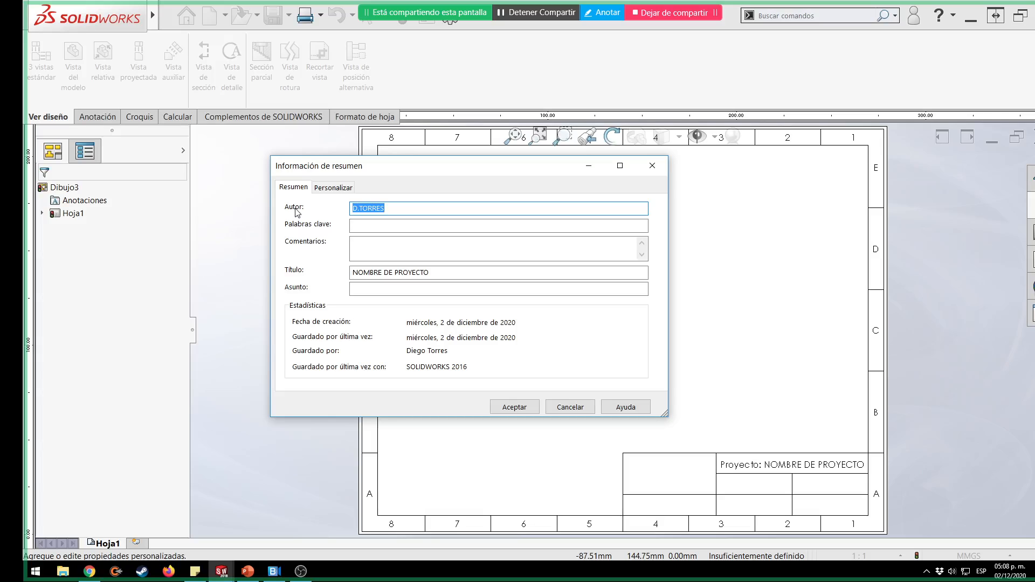
pyautogui.click(333, 187)
pyautogui.click(323, 257)
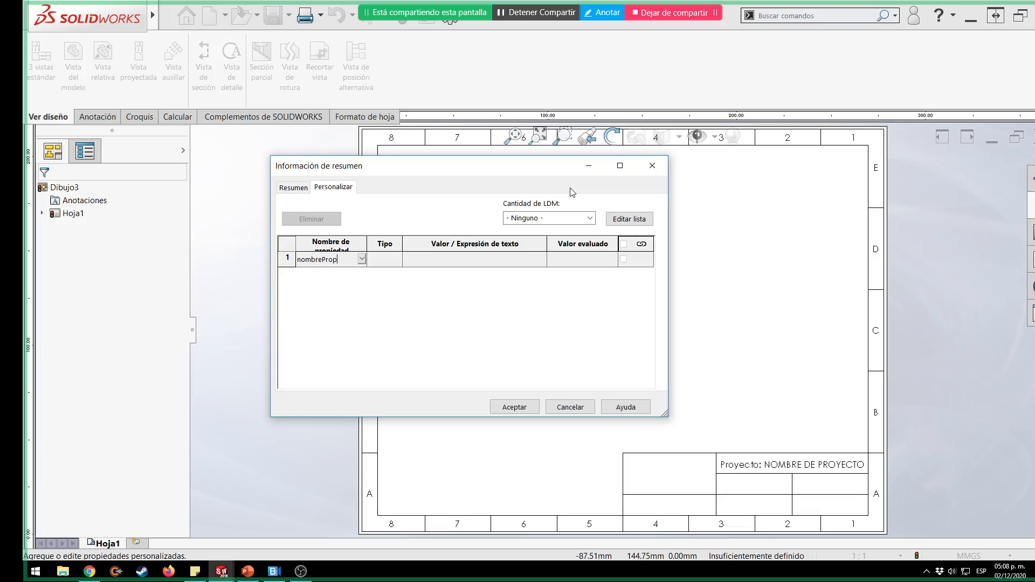
pyautogui.write('nombrePropPer')
pyautogui.click(386, 261)
pyautogui.click(379, 274)
# Enter a person's name different from the document author as the nombrePropPer value and accept the properties.
pyautogui.click(443, 257)
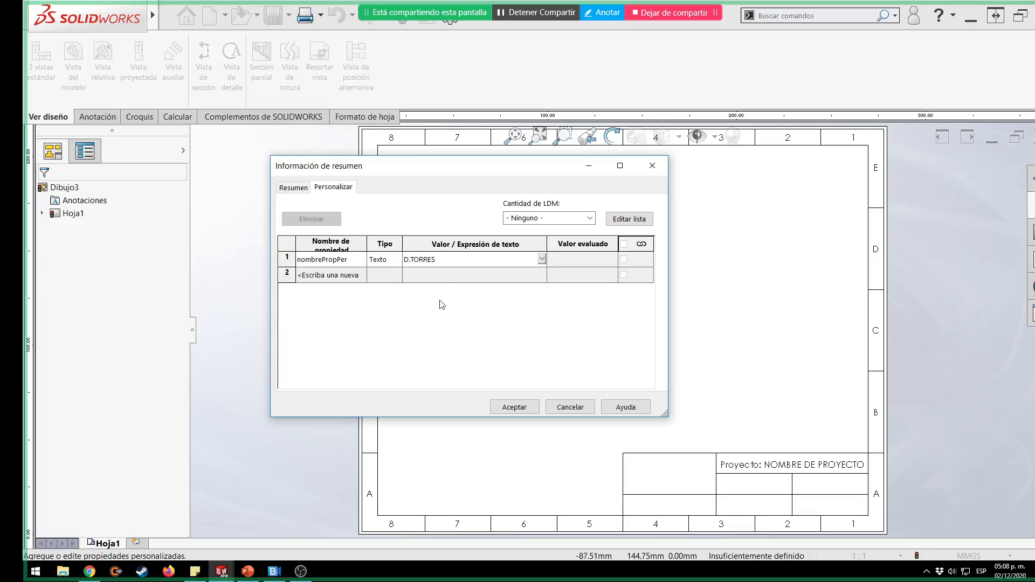
pyautogui.doubleClick(451, 259)
pyautogui.write('V.FERNANDEZ')
pyautogui.click(518, 408)
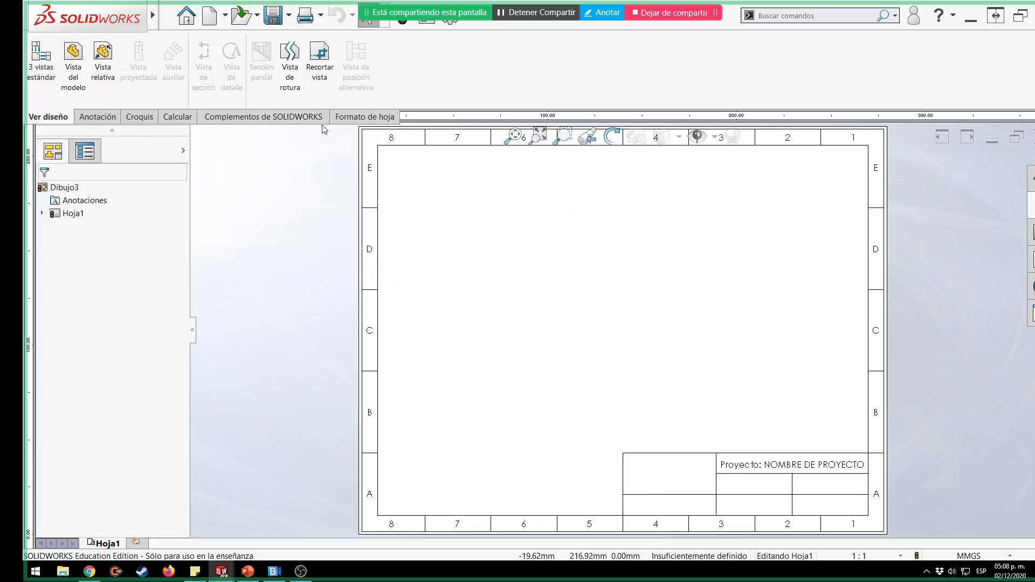
# Reopen the sheet format for editing around the title block.
pyautogui.click(364, 116)
pyautogui.click(39, 59)
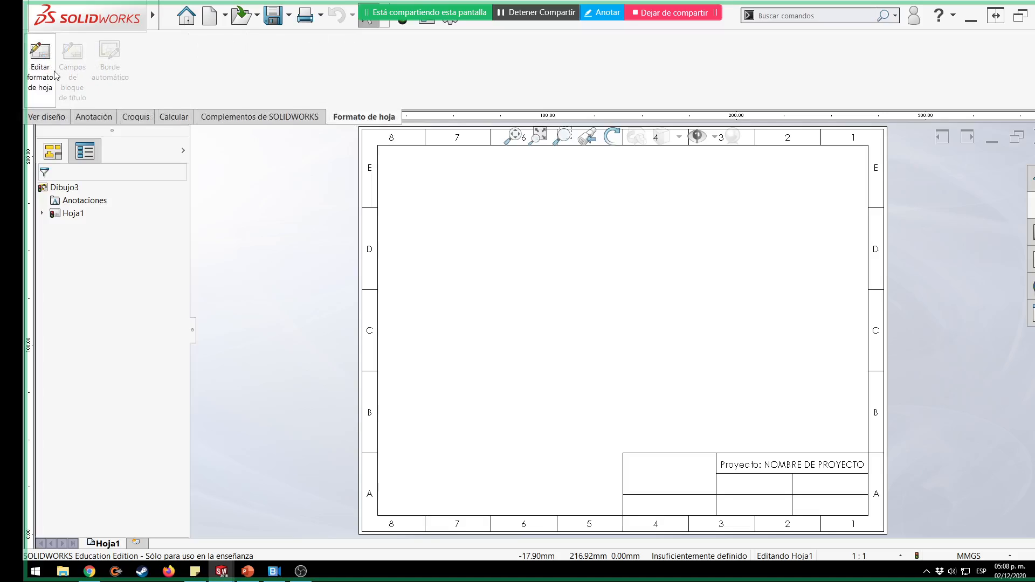
pyautogui.scroll(-2, 767, 450)
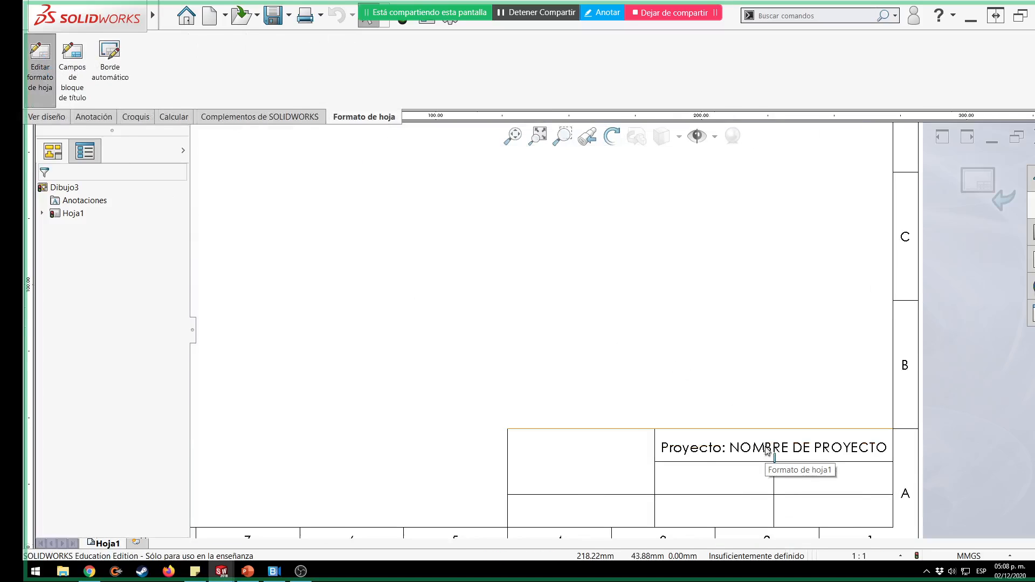
pyautogui.scroll(1, 732, 467)
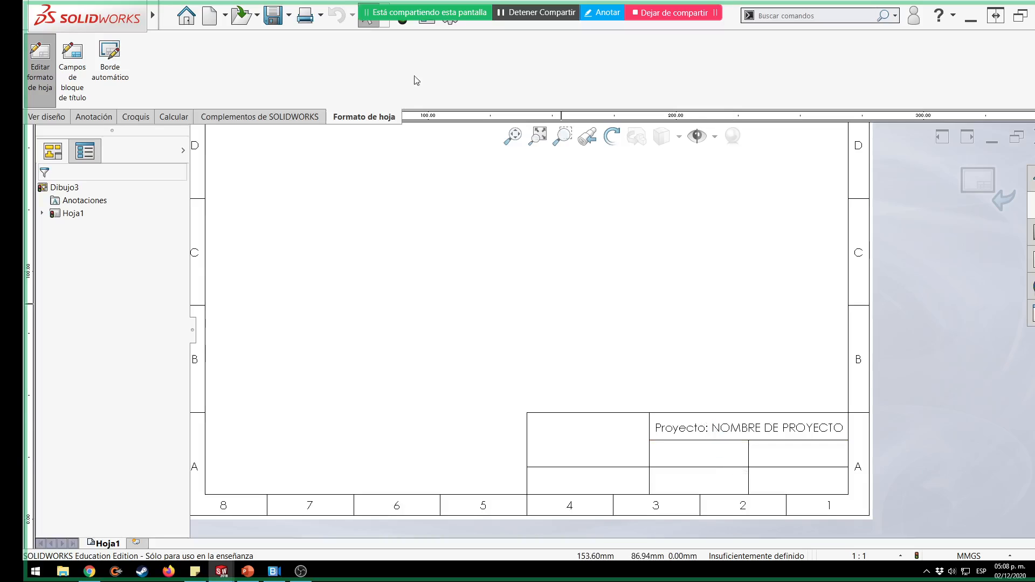
# Place a note reading "Autor: <nombre>" in the title block cell directly below the "Proyecto:" note.
pyautogui.click(92, 118)
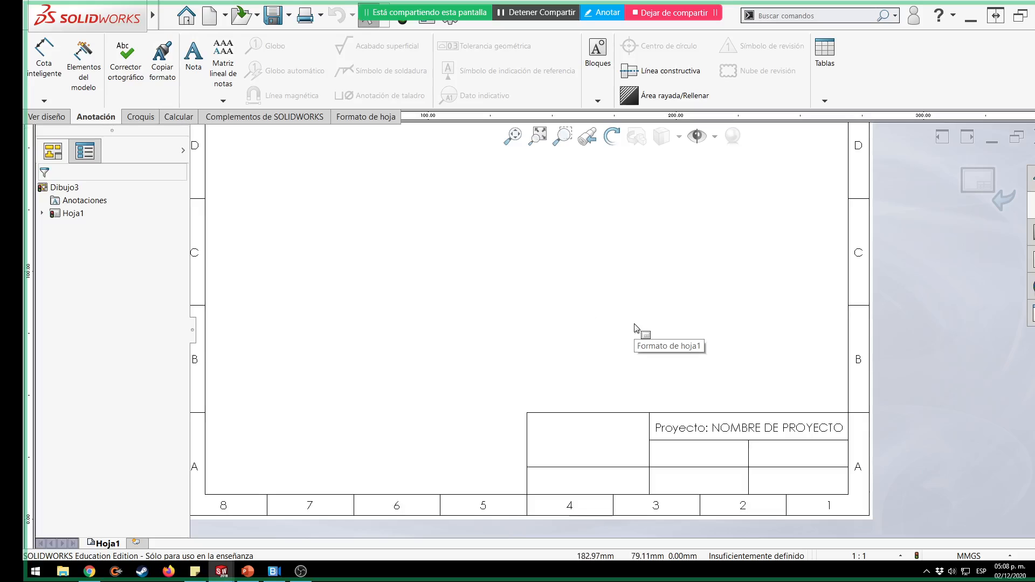
pyautogui.moveTo(645, 308); pyautogui.dragTo(687, 269, button='right')
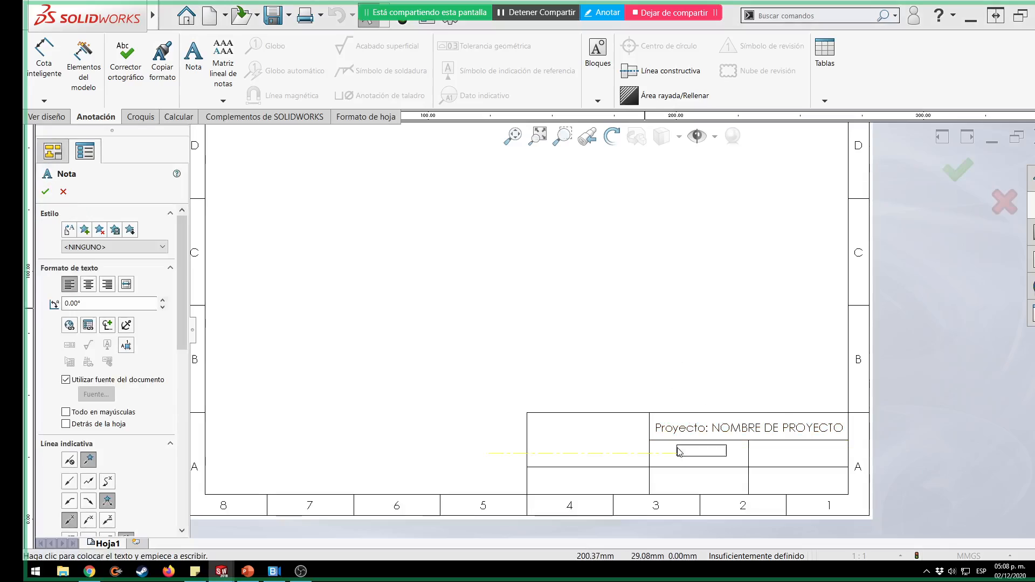
pyautogui.scroll(-3, 677, 452)
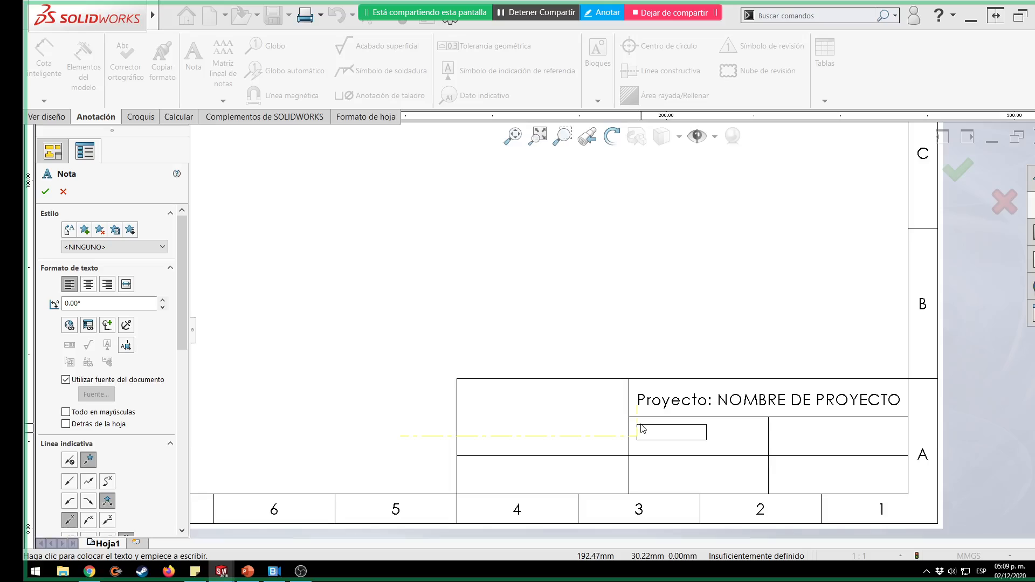
pyautogui.click(641, 429)
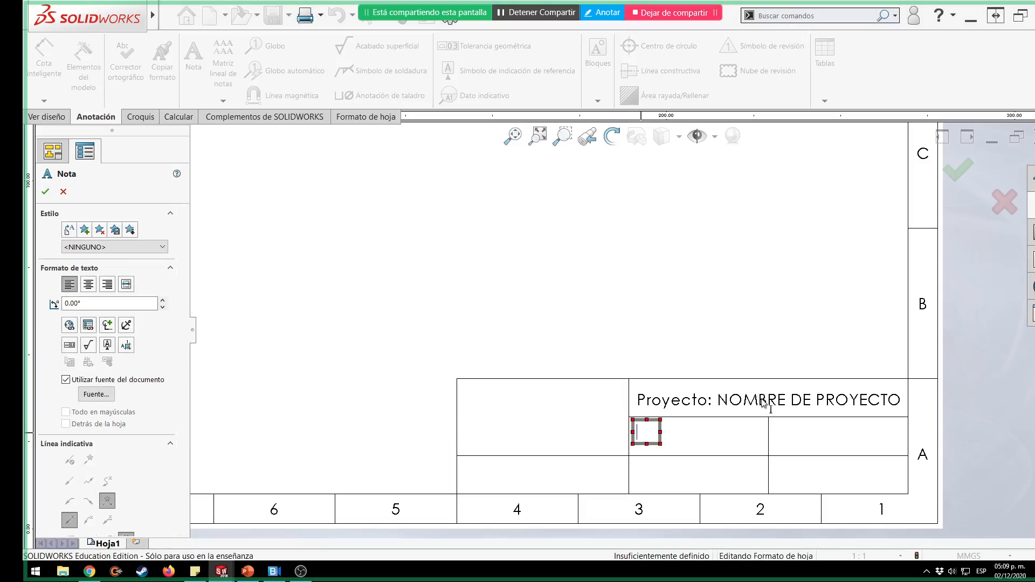
pyautogui.write('aU')
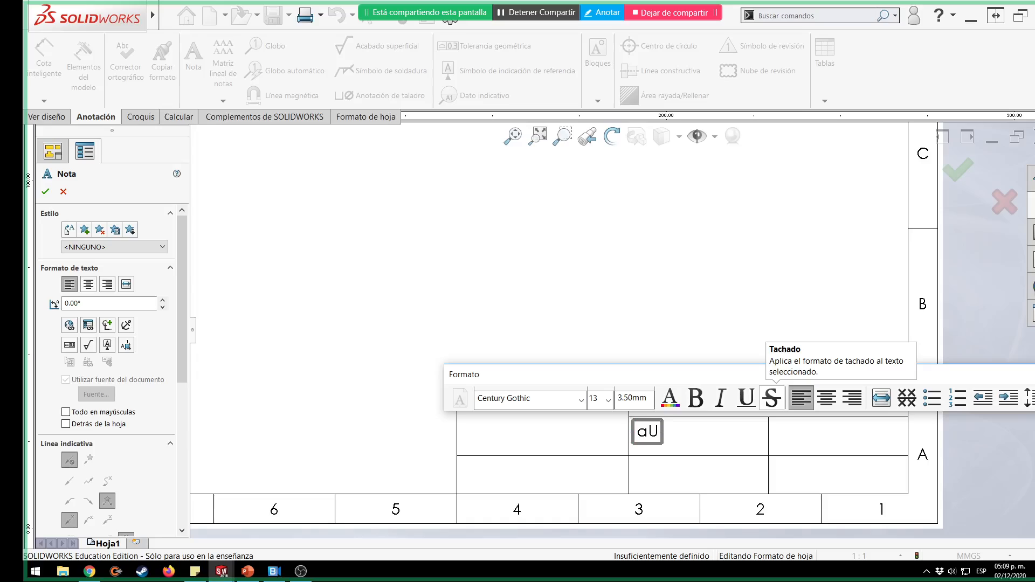
pyautogui.write('TOR')
pyautogui.press('BackSpace')
pyautogui.press('BackSpace')
pyautogui.press('BackSpace')
pyautogui.press('BackSpace')
pyautogui.press('BackSpace')
pyautogui.write('Autor')
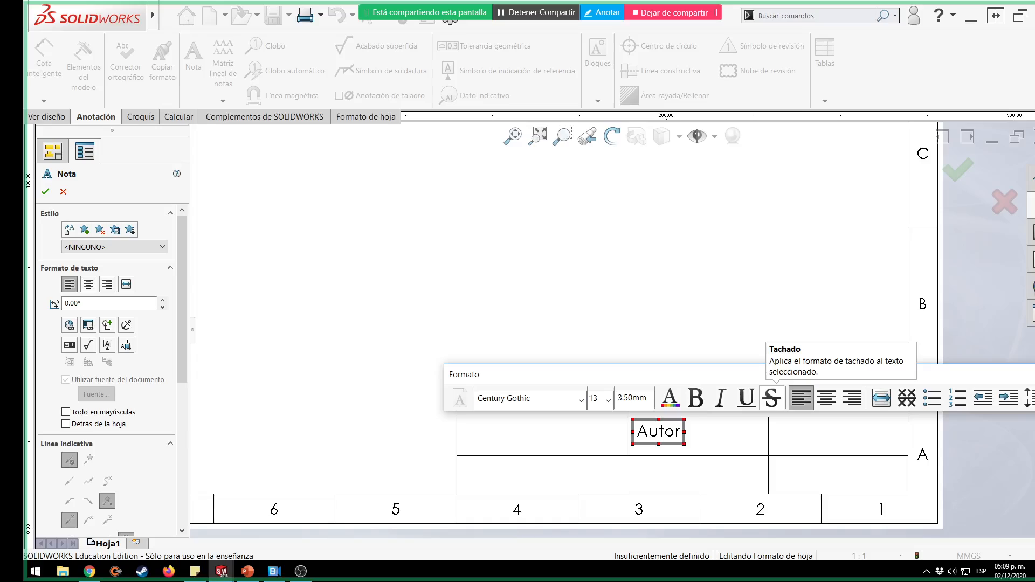
pyautogui.write(': <nombr')
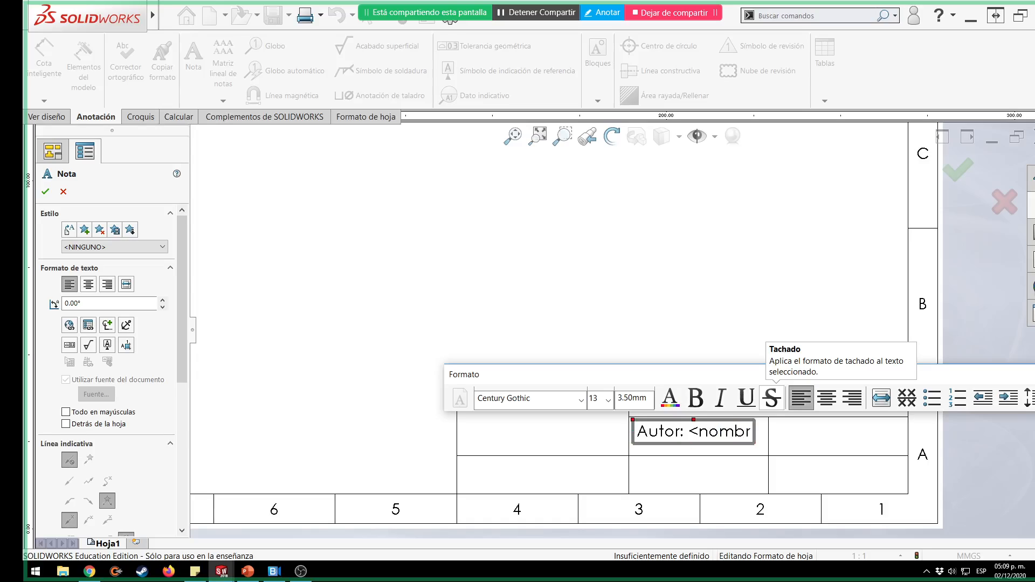
pyautogui.write('e>')
# Select the "<nombre>" placeholder in the author note and open its link to a document property.
pyautogui.hotkey('shift', 'Left')
pyautogui.hotkey('shift', 'Left')
pyautogui.hotkey('shift', 'Left')
pyautogui.hotkey('shift', 'Left')
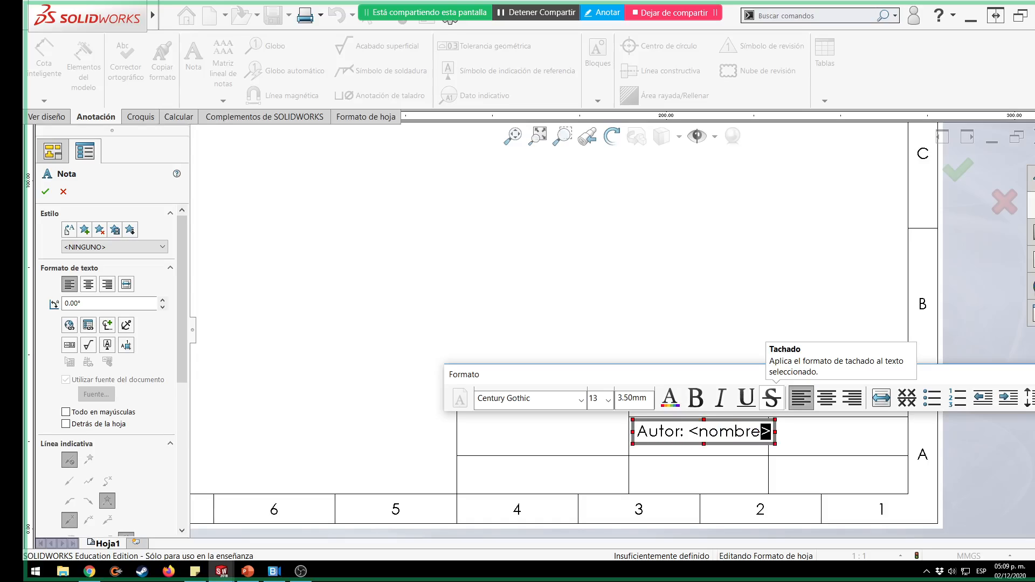
pyautogui.hotkey('shift', 'Left')
pyautogui.hotkey('shift', 'Left')
pyautogui.hotkey('shift', 'Left')
pyautogui.hotkey('shift', 'Left')
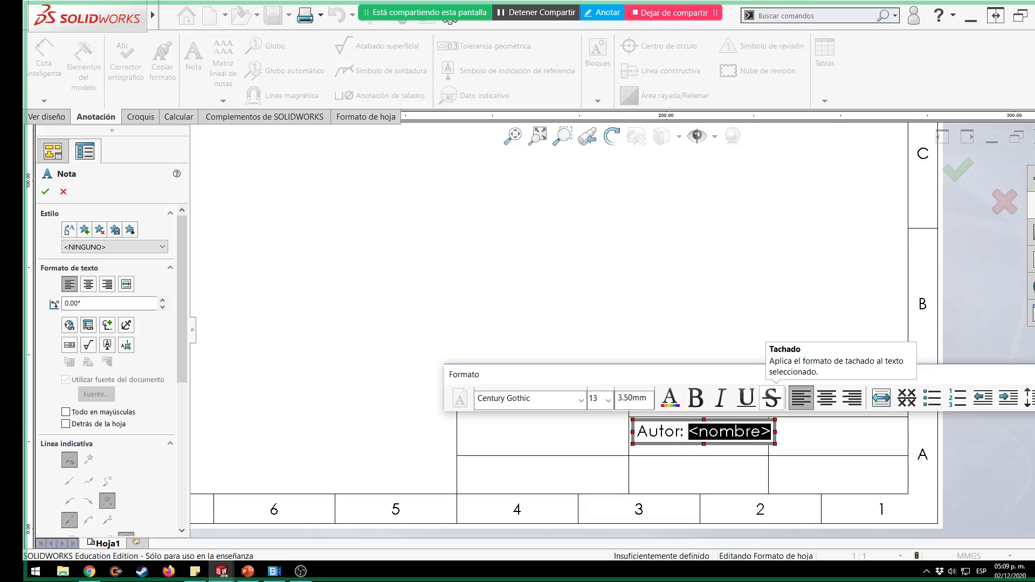
pyautogui.click(88, 325)
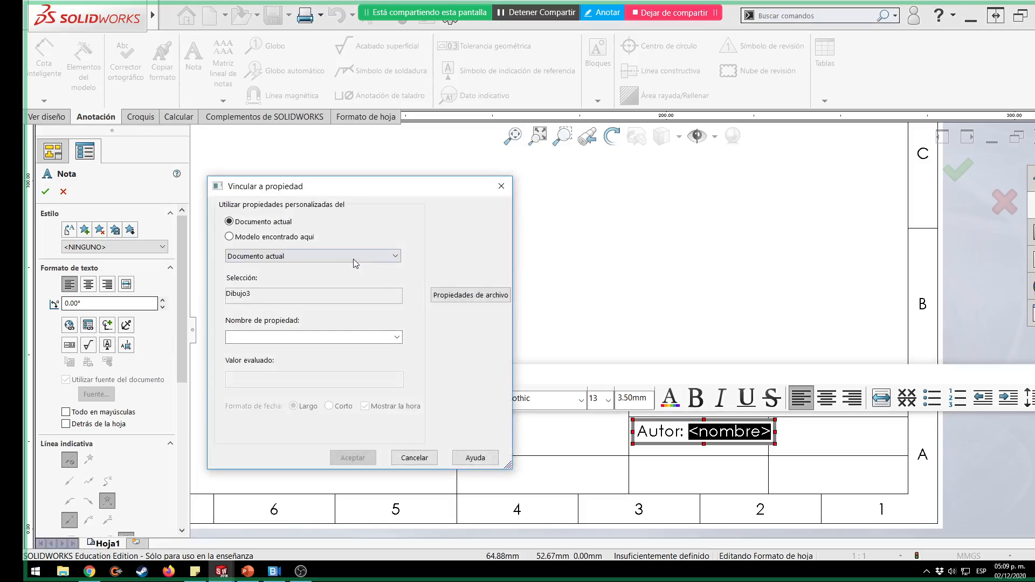
# Compare the Autor entry in the file's summary information with the nombrePropPer custom property, without changing either.
pyautogui.click(466, 295)
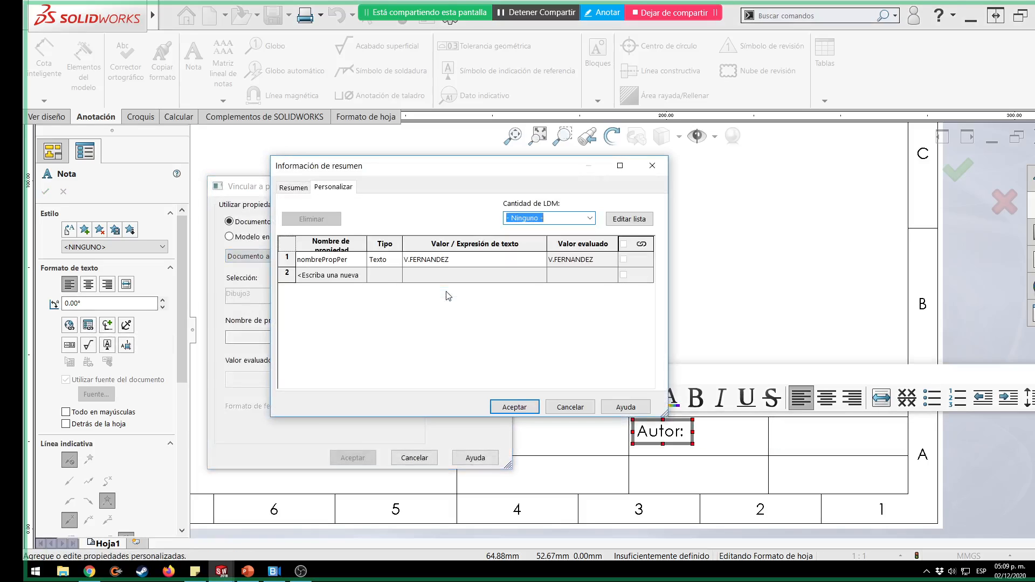
pyautogui.click(295, 189)
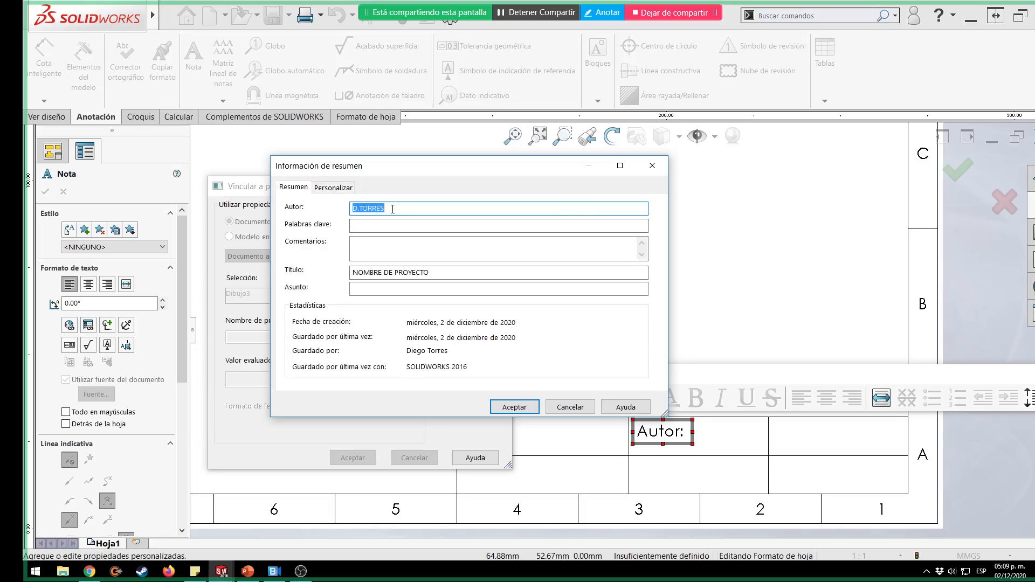
pyautogui.click(334, 188)
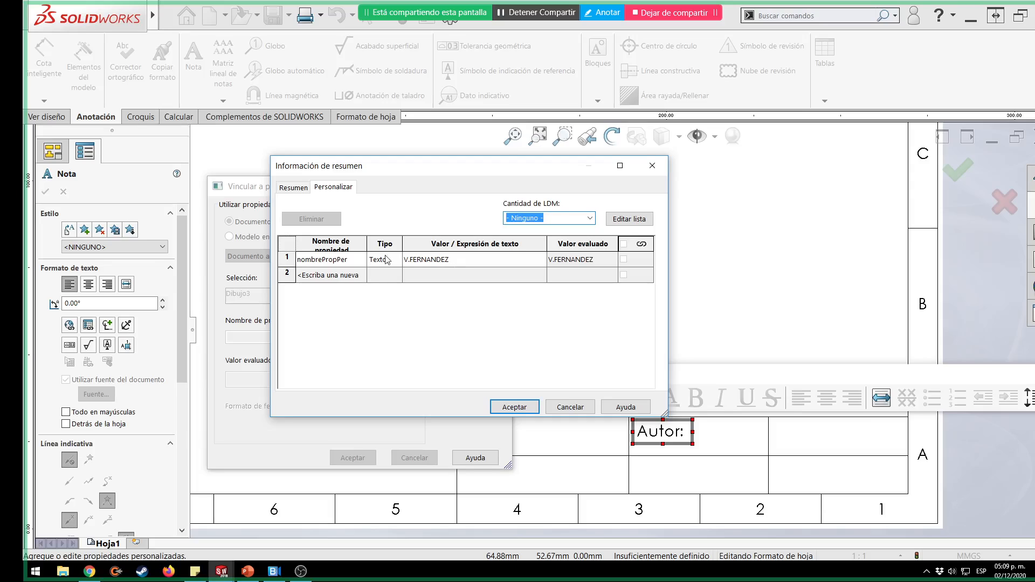
pyautogui.click(294, 187)
pyautogui.click(514, 407)
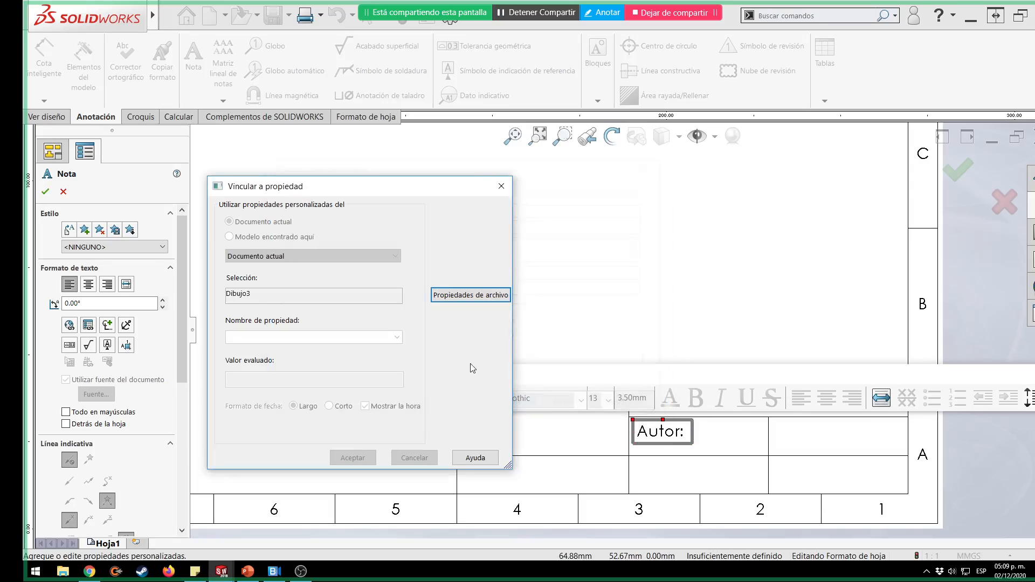
# Link the placeholder in the author note to the SW-Autor(Author) property of the current document.
pyautogui.click(397, 337)
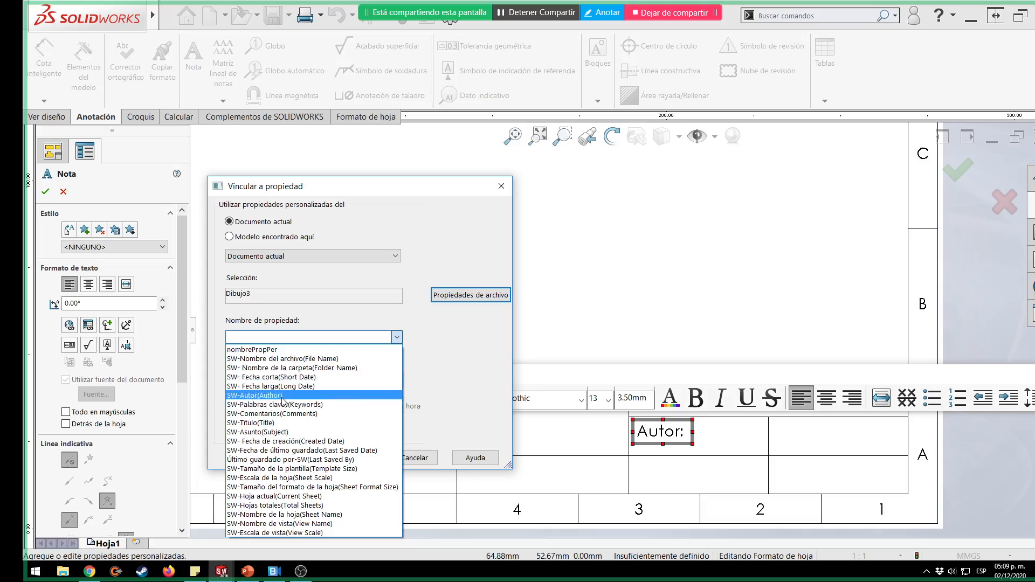
pyautogui.press('ctrl')
pyautogui.press('ctrl')
pyautogui.click(281, 396)
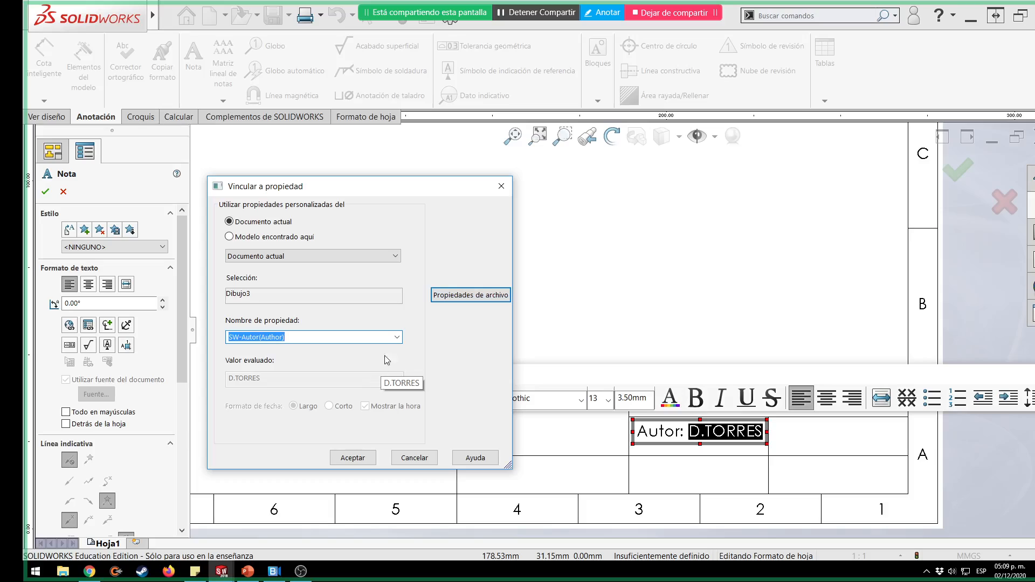
# Switch the author note's link to nombrePropPer and shorten that custom property's text value to the abbreviated author name.
pyautogui.click(397, 338)
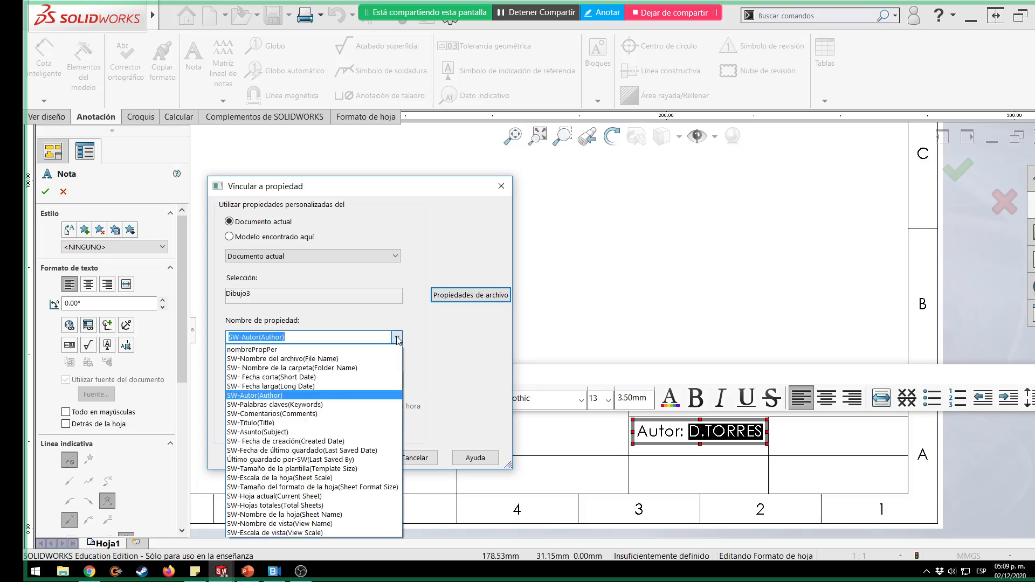
pyautogui.click(280, 350)
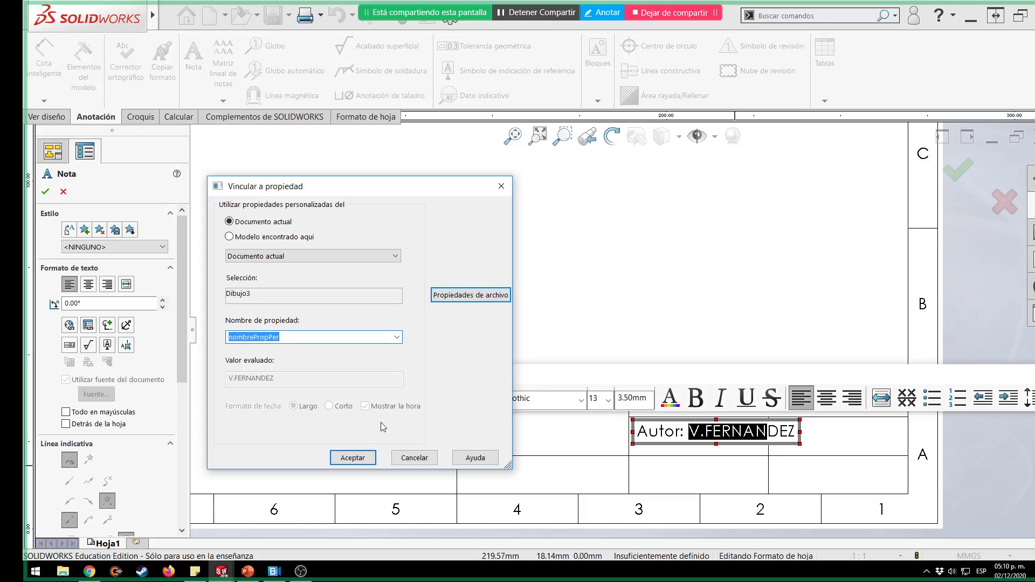
pyautogui.click(469, 295)
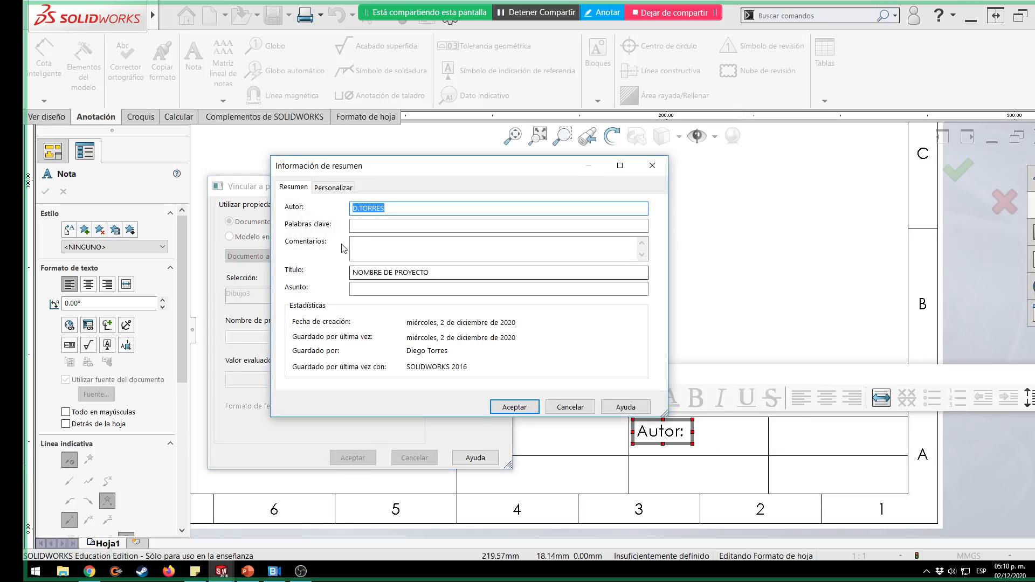
pyautogui.click(327, 188)
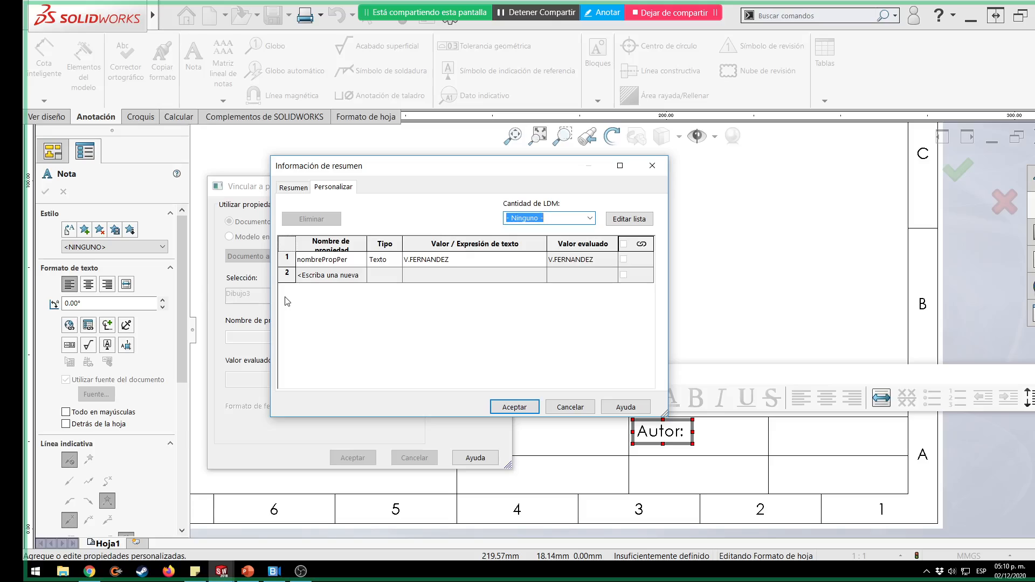
pyautogui.click(456, 260)
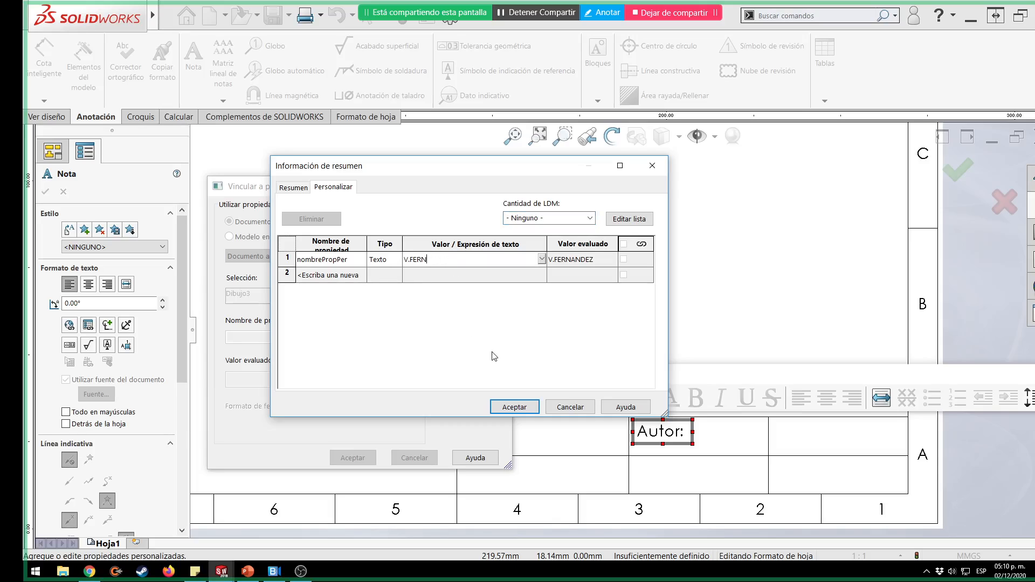
pyautogui.click(513, 407)
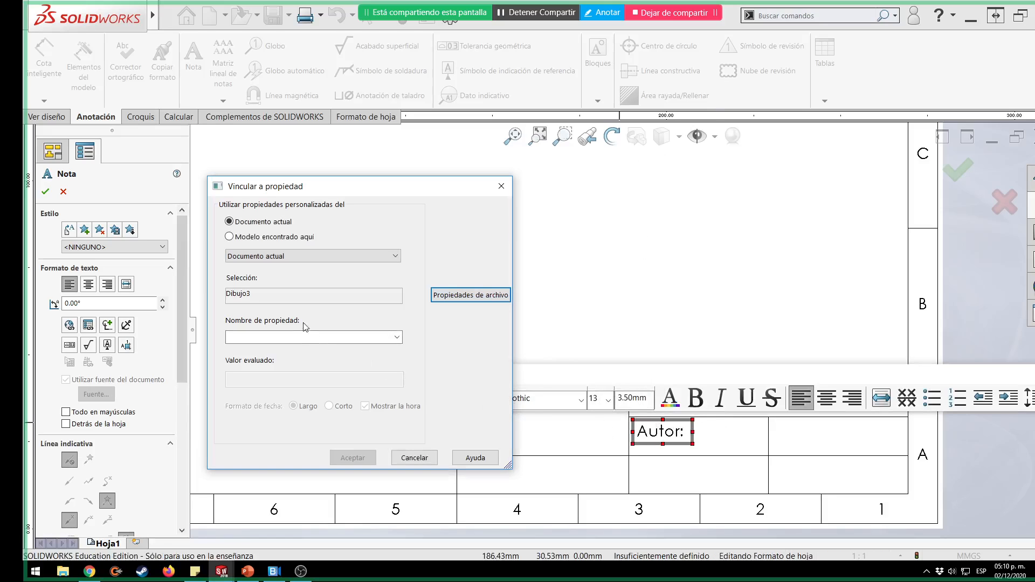
# Relink the author note's placeholder to the nombrePropPer property of the current document and finish the note.
pyautogui.click(397, 338)
pyautogui.click(397, 338)
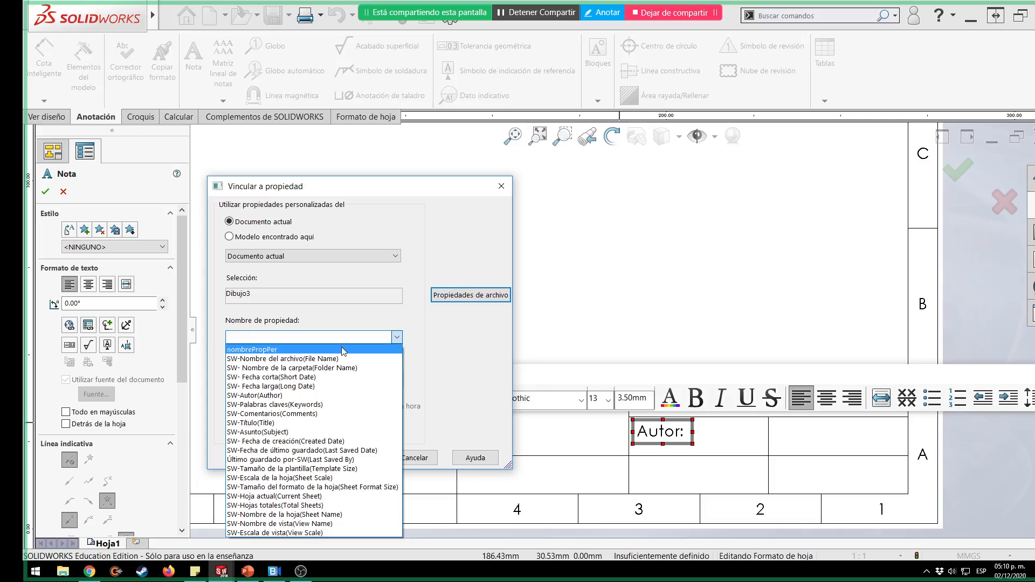
pyautogui.click(358, 350)
pyautogui.click(365, 457)
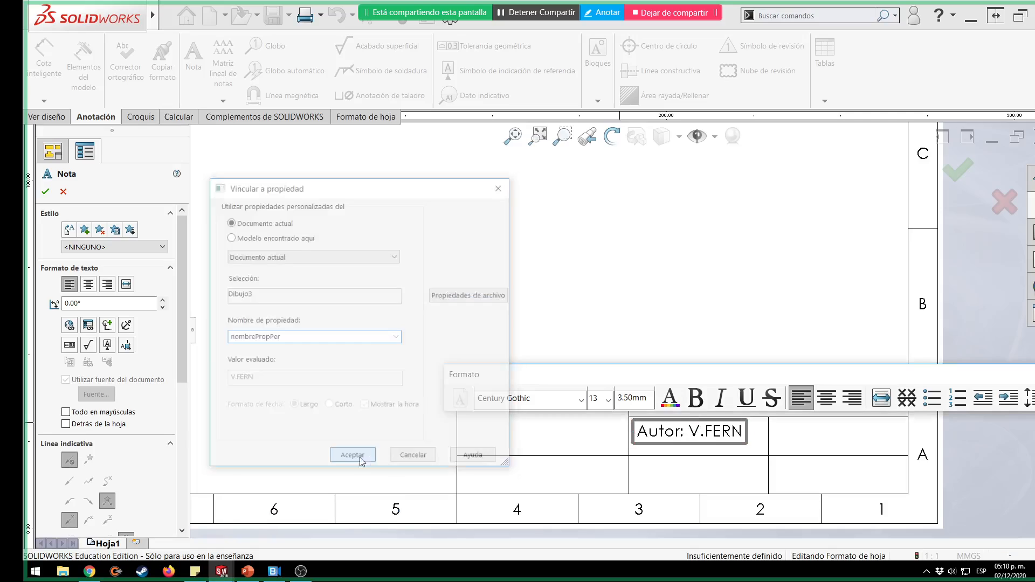
pyautogui.click(965, 440)
pyautogui.press('Escape')
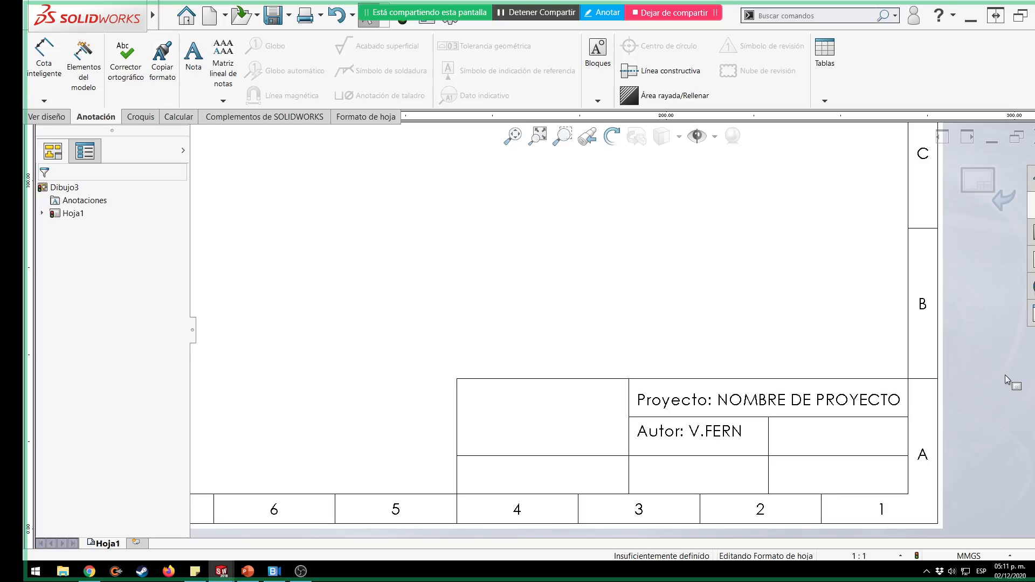
# Move the author note slightly lower within its title block cell.
pyautogui.scroll(-2, 696, 469)
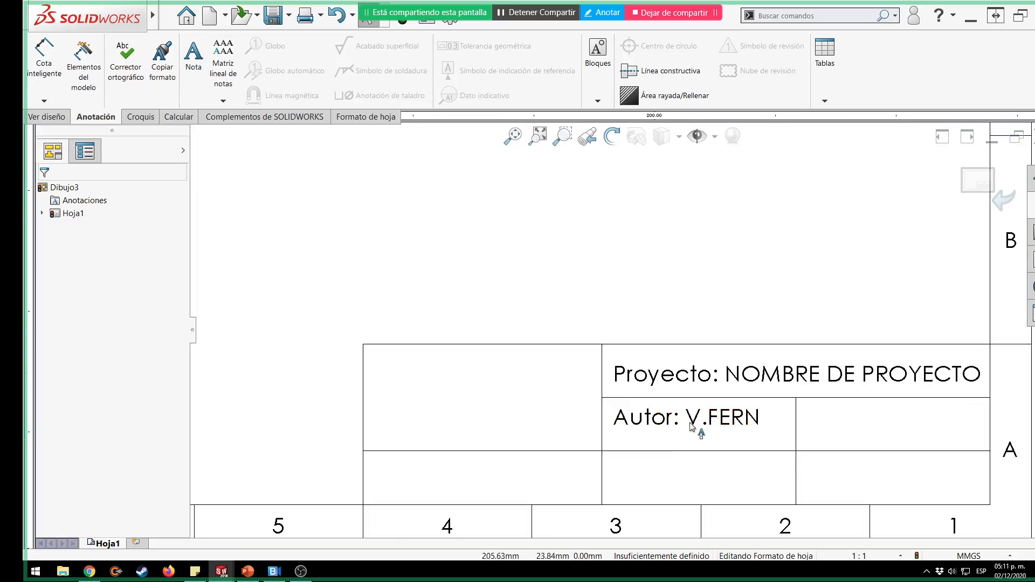
pyautogui.moveTo(657, 422); pyautogui.dragTo(660, 429)
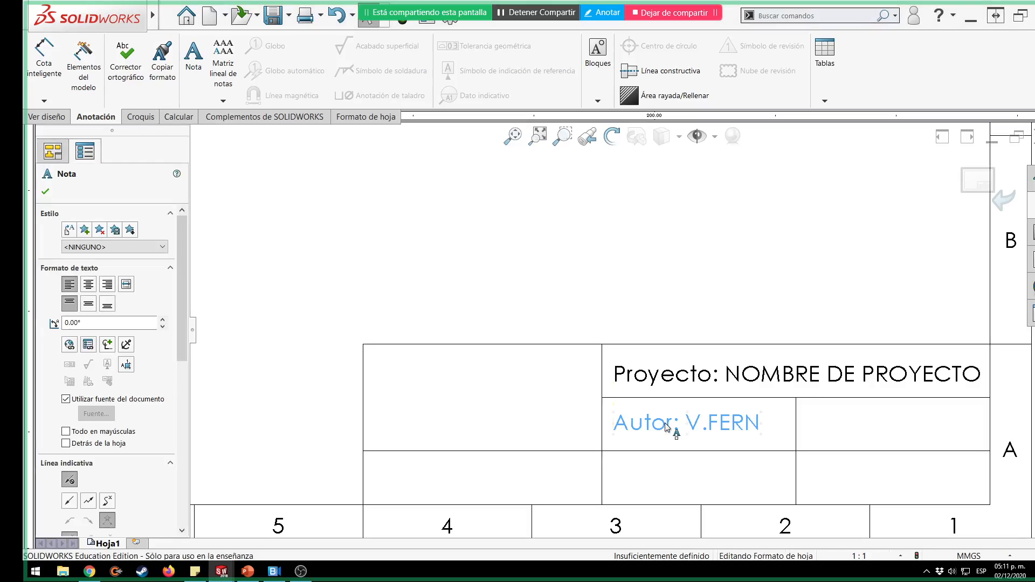
# Try underlining the word "Autor" in the author note, then reselect the note's full text.
pyautogui.doubleClick(666, 424)
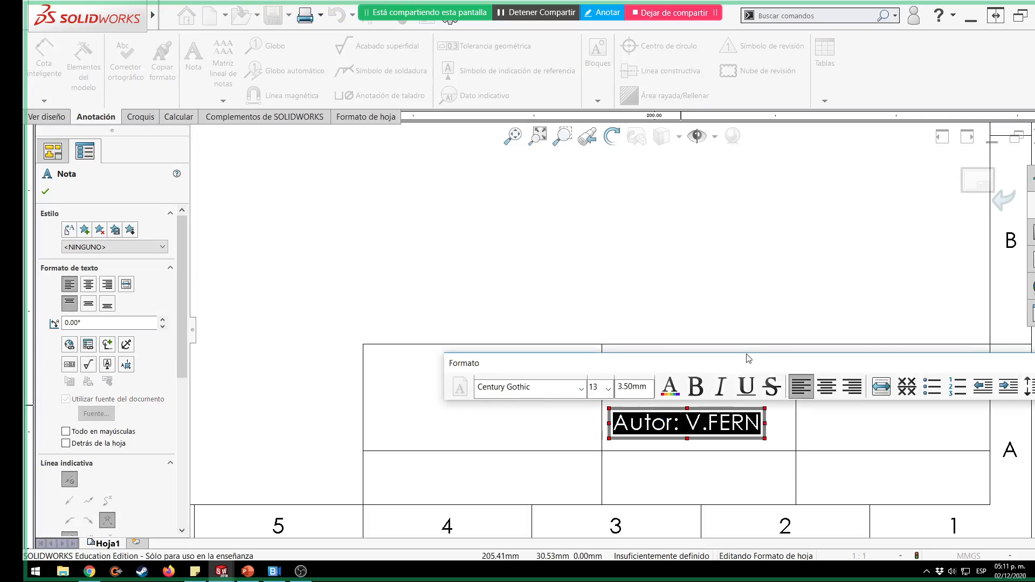
pyautogui.moveTo(747, 361); pyautogui.dragTo(657, 222)
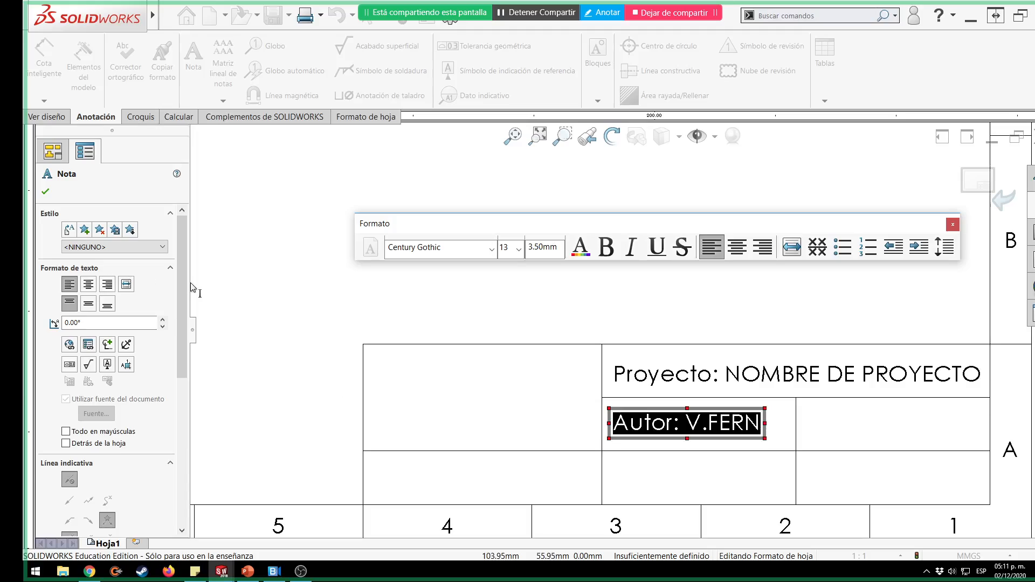
pyautogui.click(635, 418)
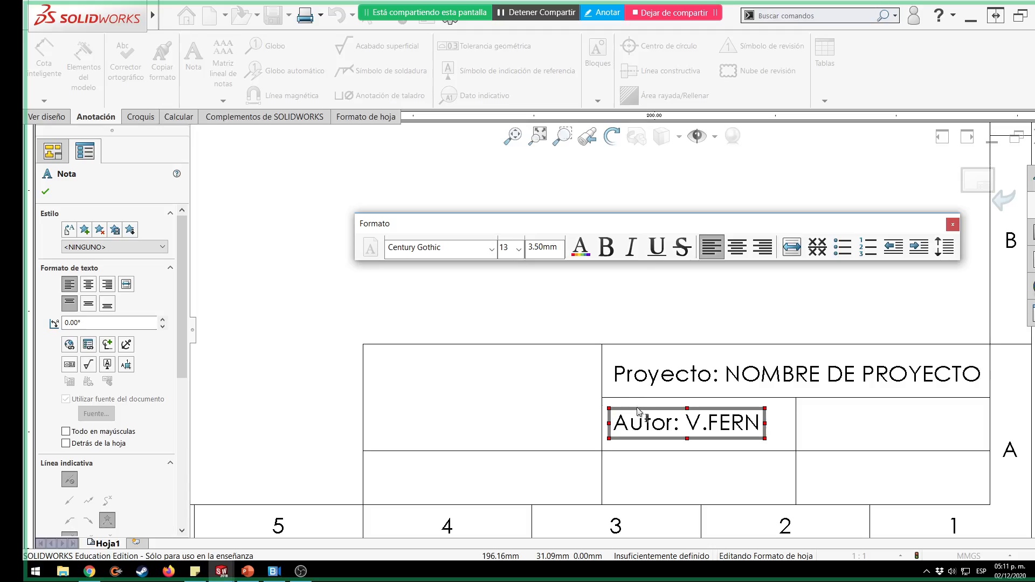
pyautogui.moveTo(618, 425); pyautogui.dragTo(672, 425)
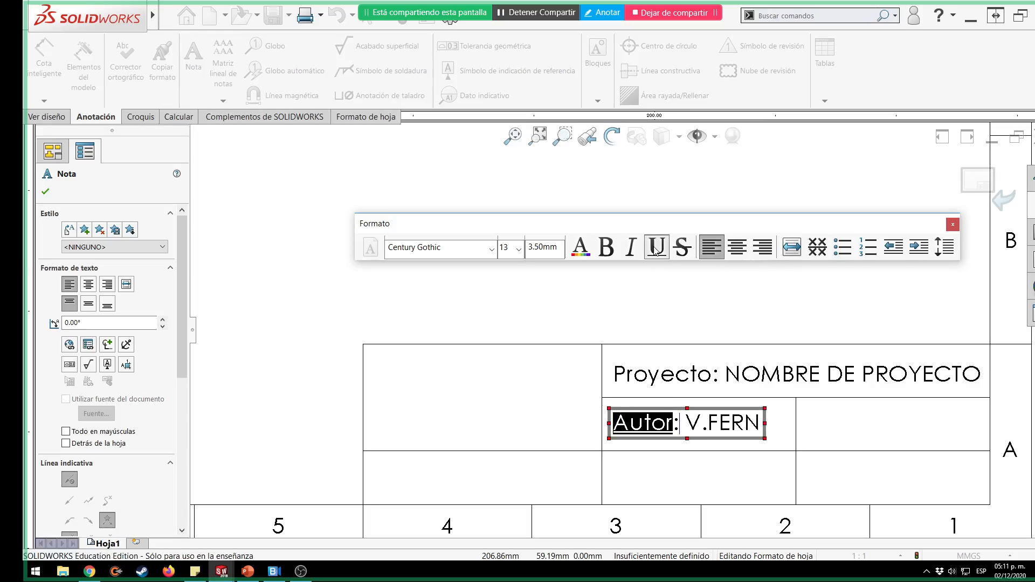
pyautogui.click(655, 247)
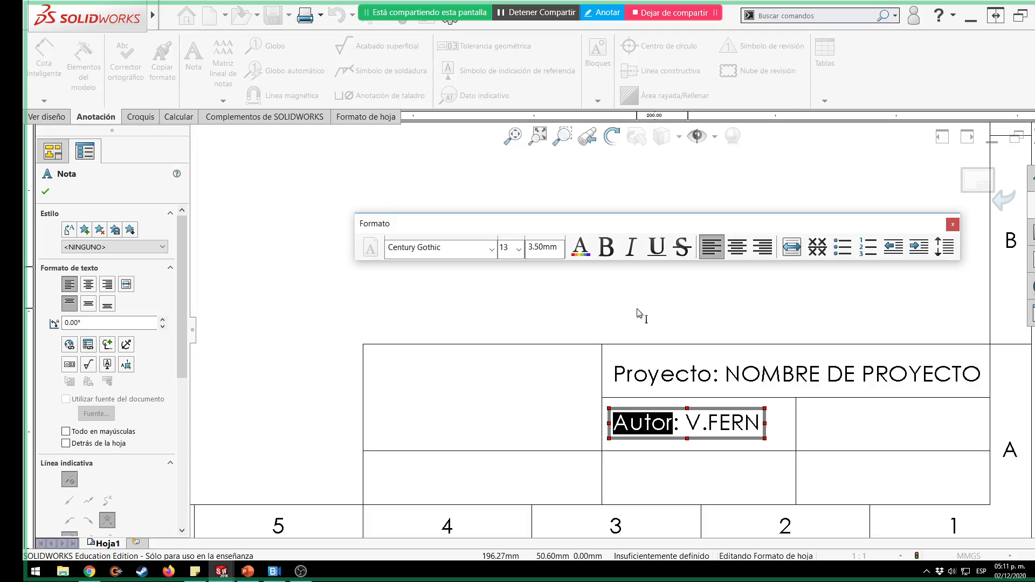
pyautogui.click(614, 422)
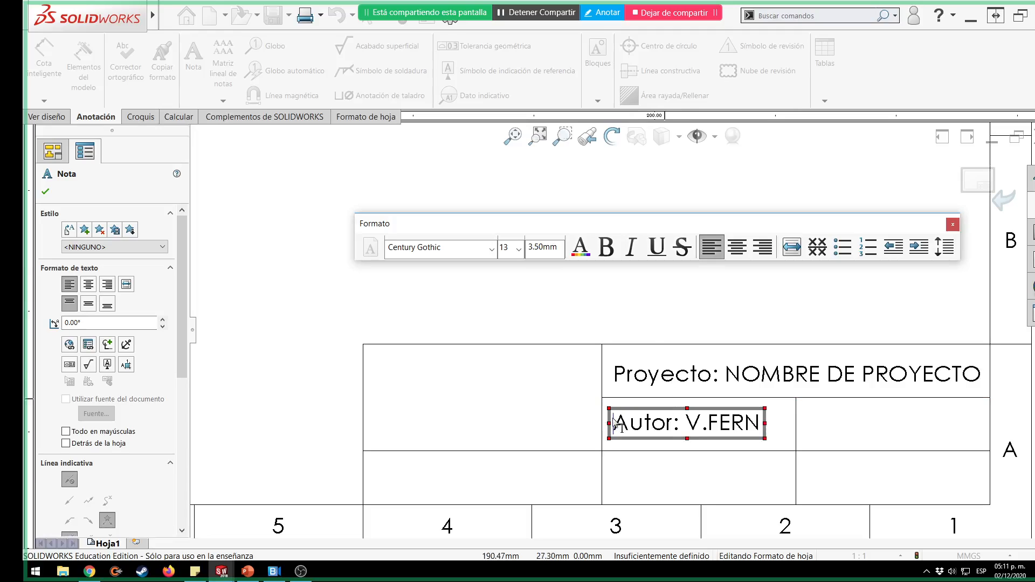
pyautogui.moveTo(615, 423); pyautogui.dragTo(762, 426)
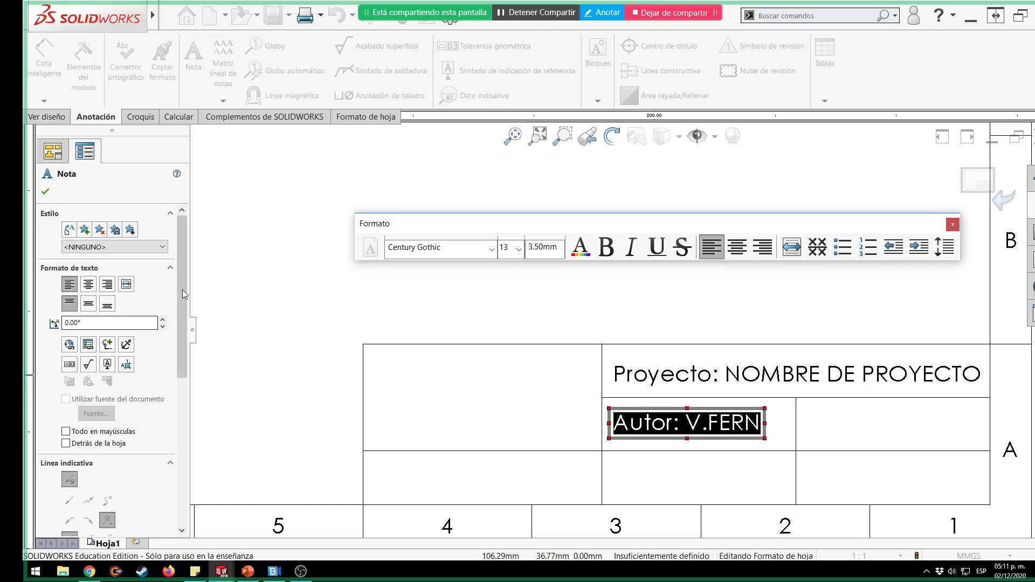
# Review the author note's text format, leader, border and layer options, then close the note.
pyautogui.moveTo(182, 269); pyautogui.dragTo(181, 291)
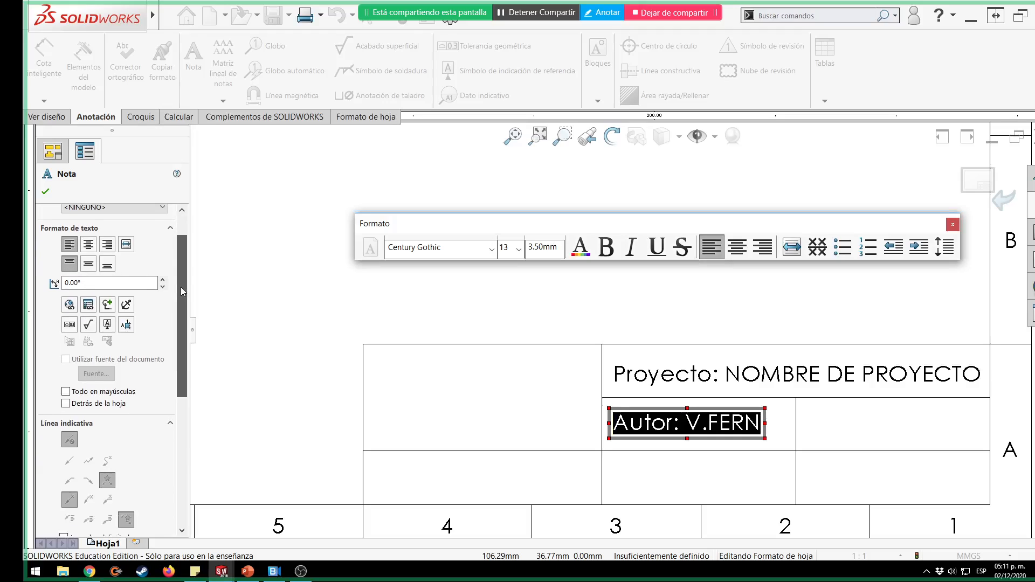
pyautogui.scroll(-5, 180, 291)
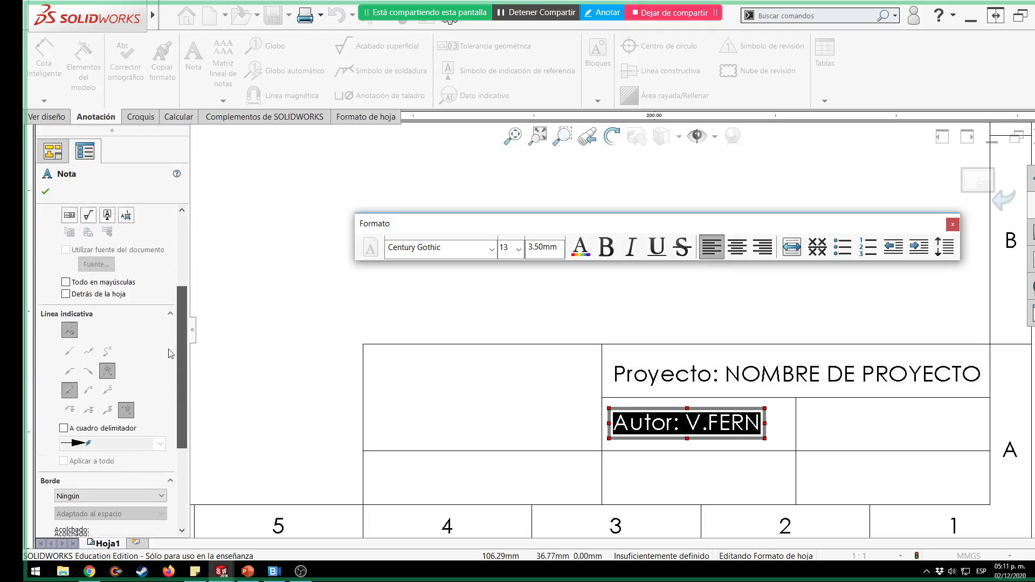
pyautogui.scroll(1, 164, 373)
pyautogui.scroll(-2, 161, 388)
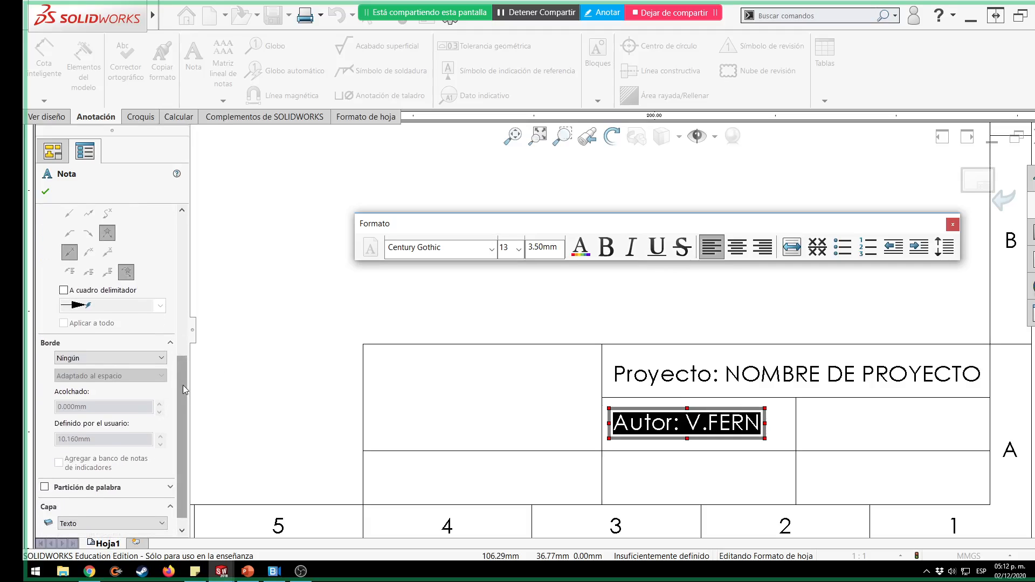
pyautogui.moveTo(183, 384); pyautogui.dragTo(182, 258)
pyautogui.click(318, 317)
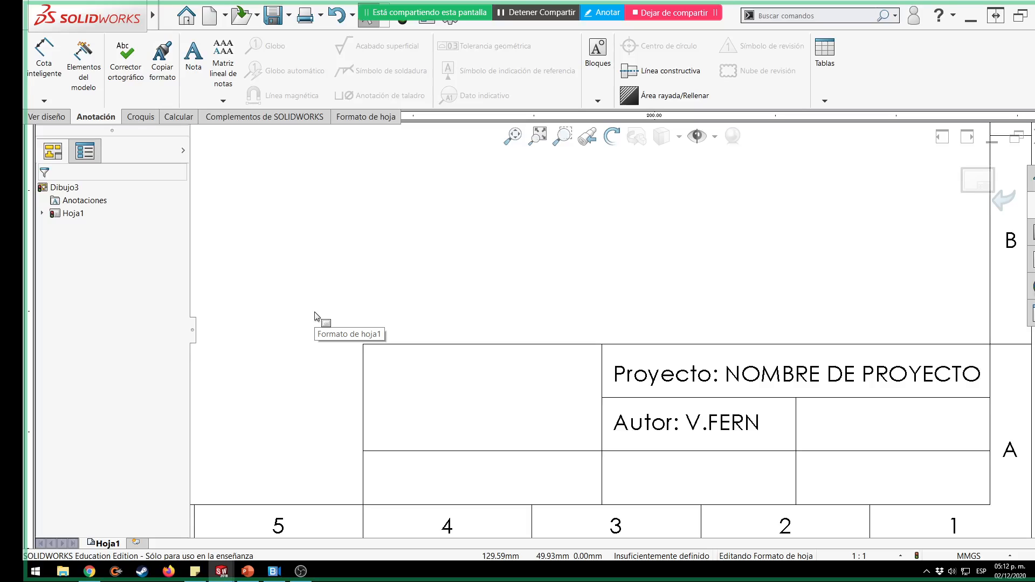
# Fine-tune the author note's position in its title block cell and examine its X and Y coordinate parameters.
pyautogui.click(725, 428)
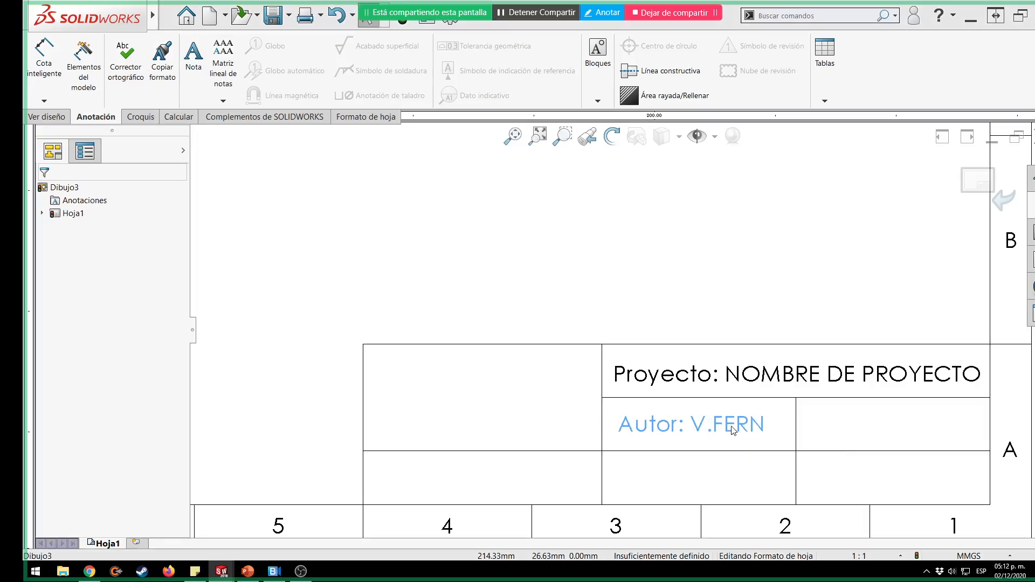
pyautogui.moveTo(724, 427)
pyautogui.mouseDown()
pyautogui.moveTo(724, 394)
pyautogui.moveTo(725, 430)
pyautogui.mouseUp()
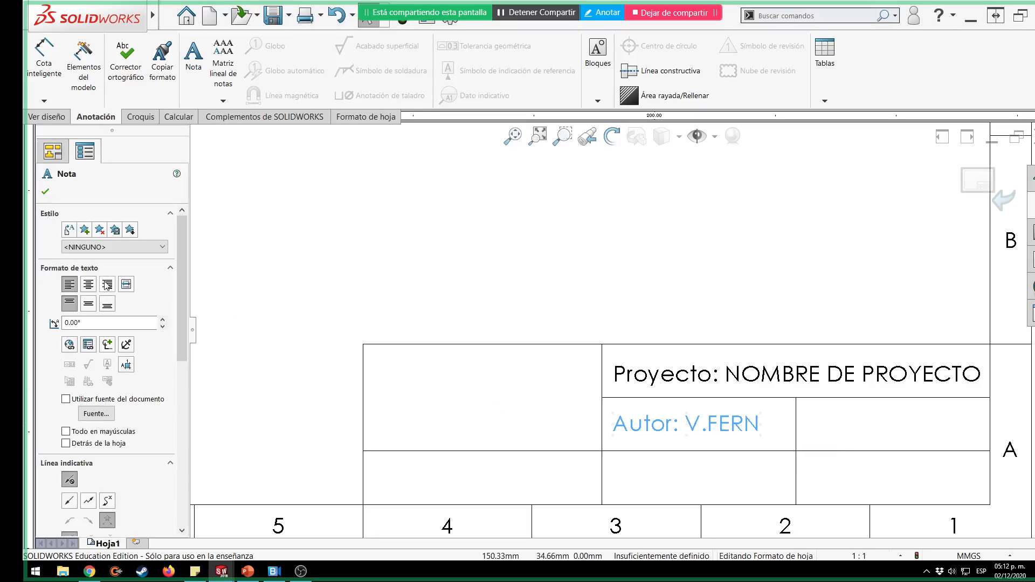
pyautogui.moveTo(179, 276); pyautogui.dragTo(165, 451)
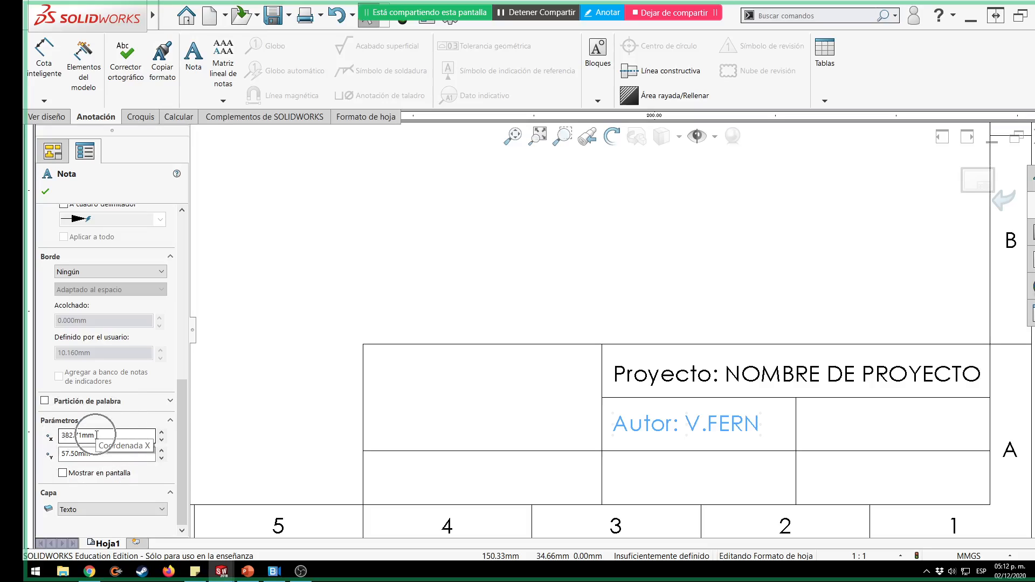
pyautogui.click(101, 451)
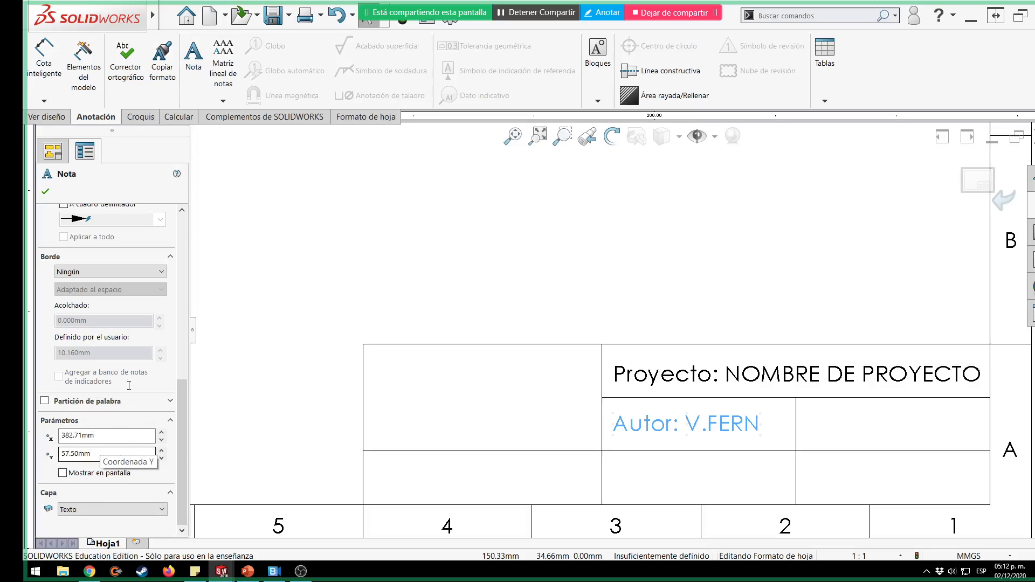
pyautogui.click(139, 117)
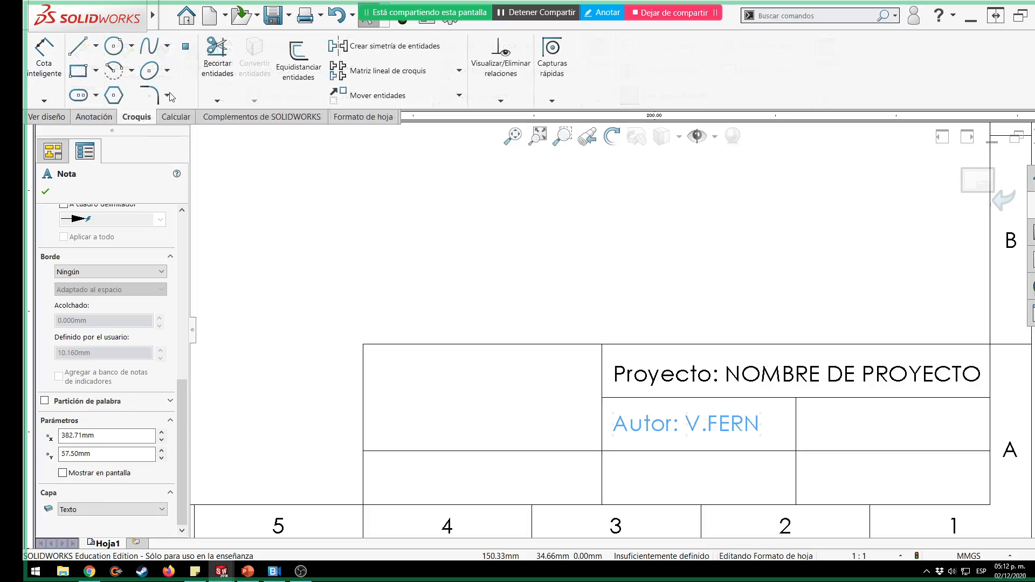
pyautogui.click(185, 46)
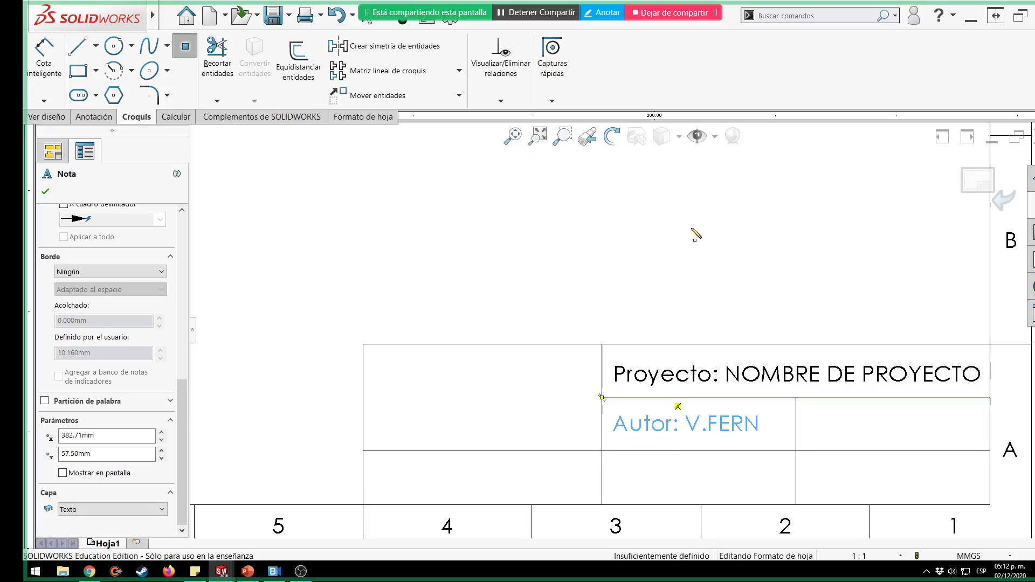
pyautogui.press('Escape')
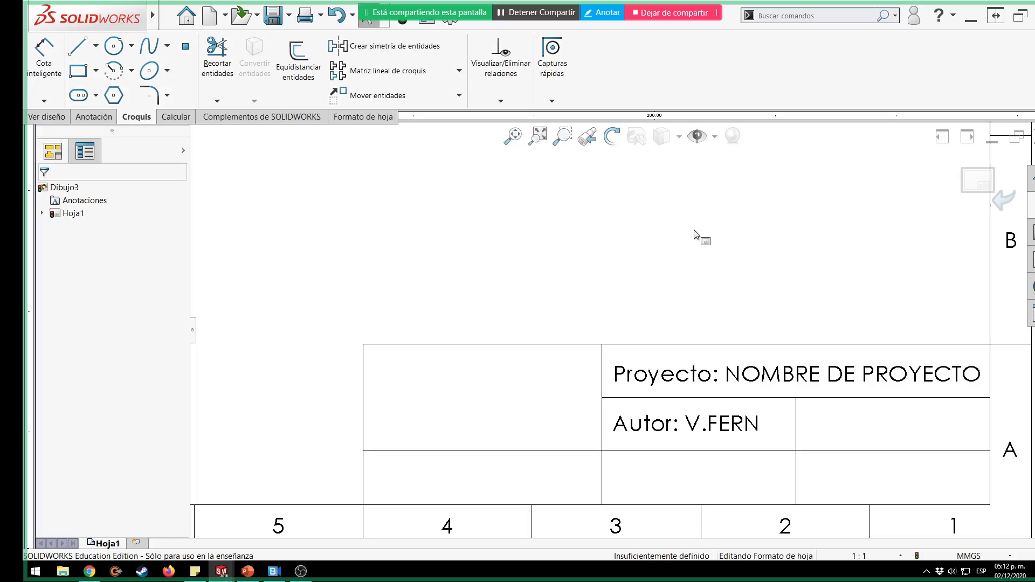
# Add a note reading "Material: <mat>" in the title block cell beside the author note.
pyautogui.scroll(3, 707, 310)
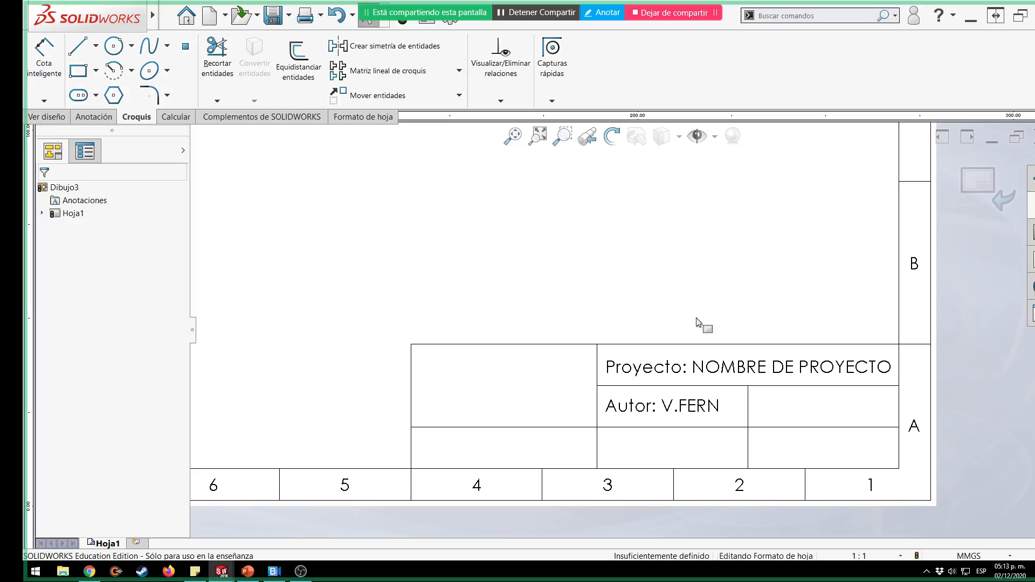
pyautogui.click(97, 117)
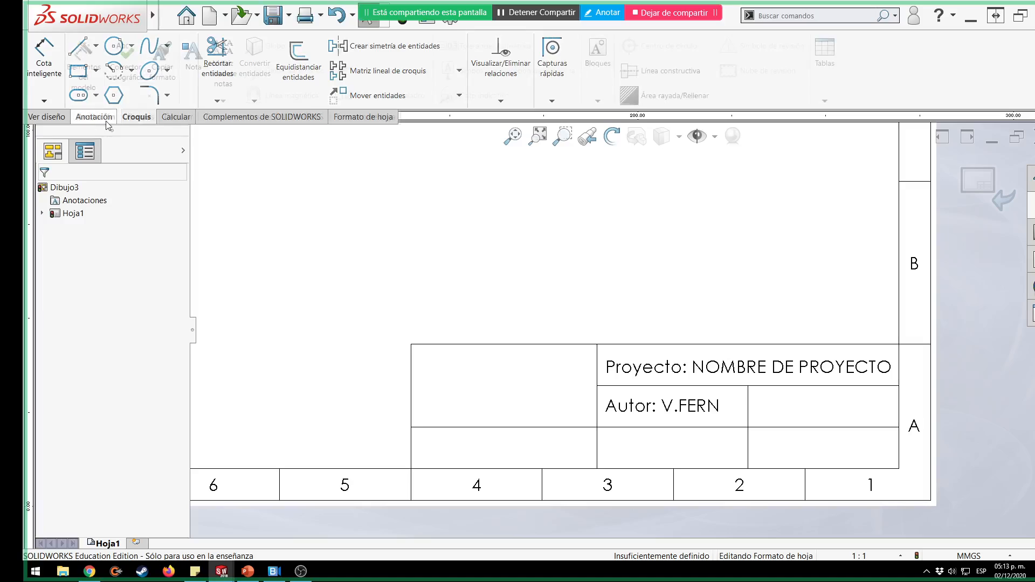
pyautogui.click(196, 57)
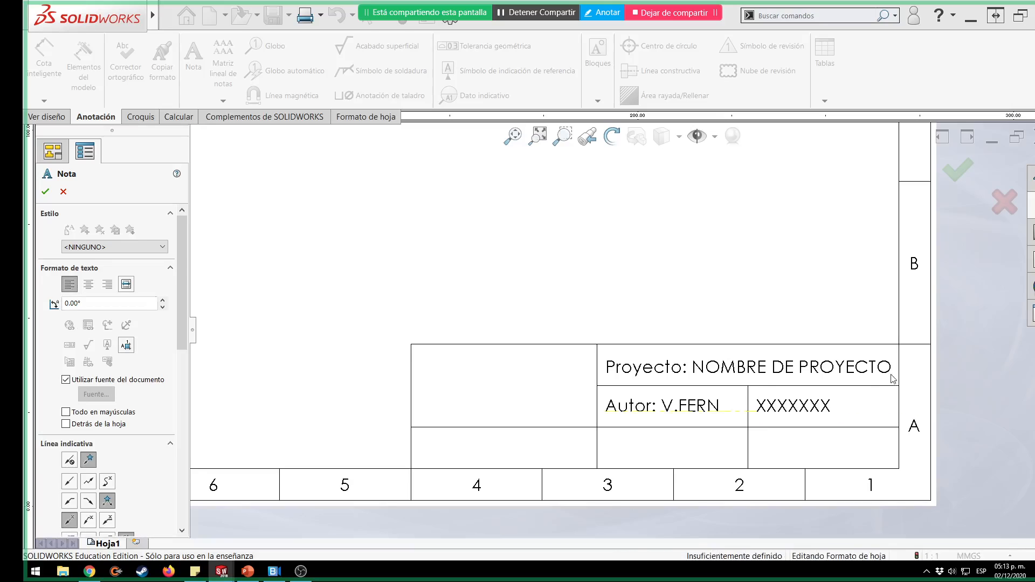
pyautogui.click(753, 399)
pyautogui.write('Mae')
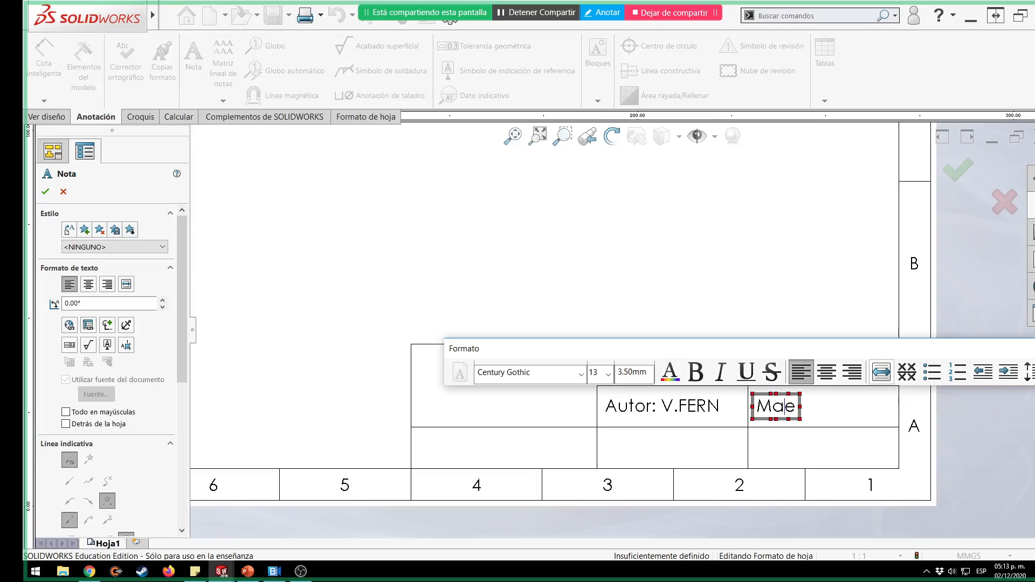
pyautogui.press('BackSpace')
pyautogui.write('t')
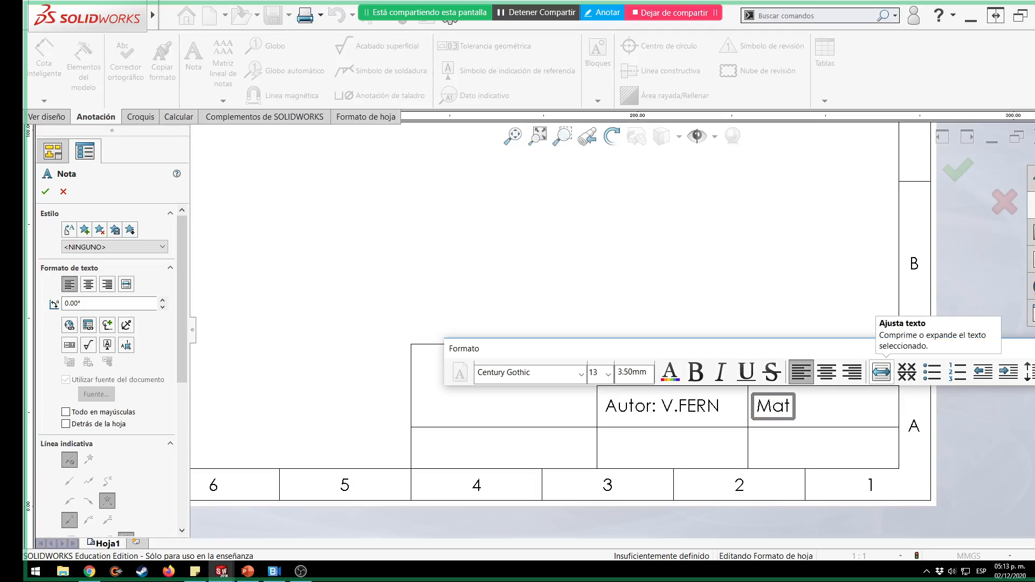
pyautogui.write('erial:')
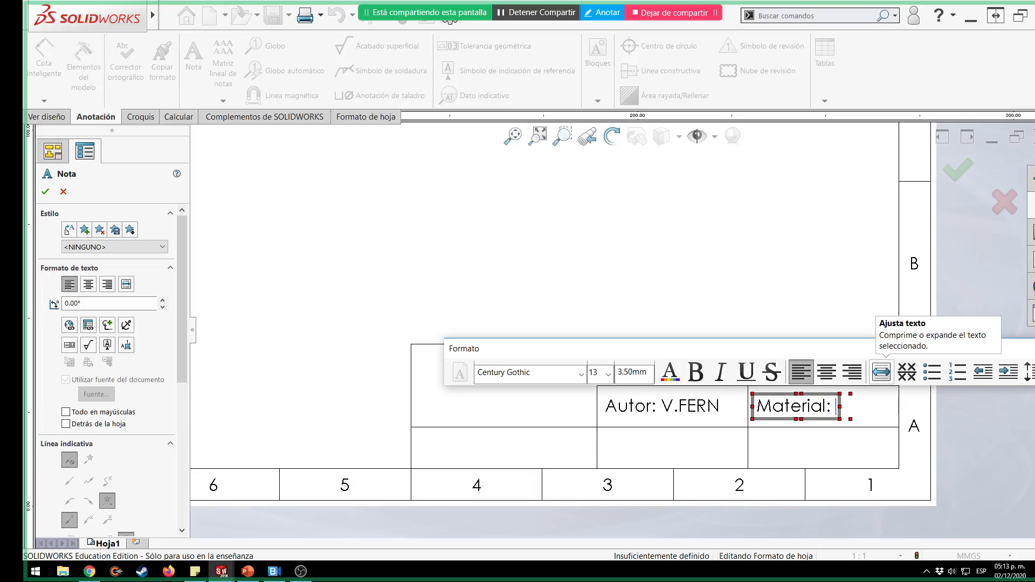
pyautogui.write(' >')
pyautogui.write('mat')
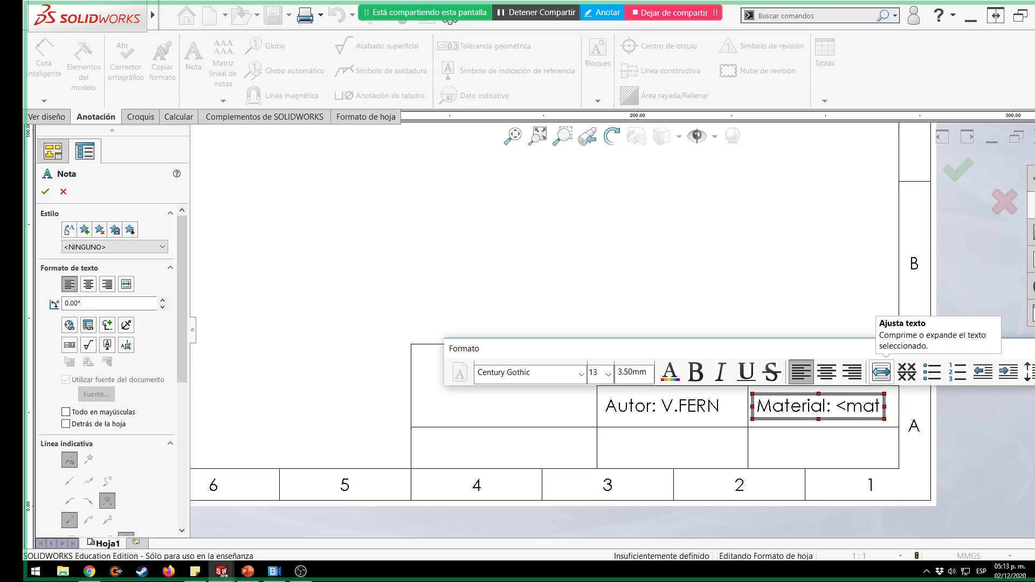
pyautogui.write('>')
# Select the "<mat>" placeholder and examine the current document's properties available for linking.
pyautogui.hotkey('shift', 'Left')
pyautogui.hotkey('shift', 'Left')
pyautogui.hotkey('shift', 'Left')
pyautogui.hotkey('shift', 'Left')
pyautogui.hotkey('shift', 'Left')
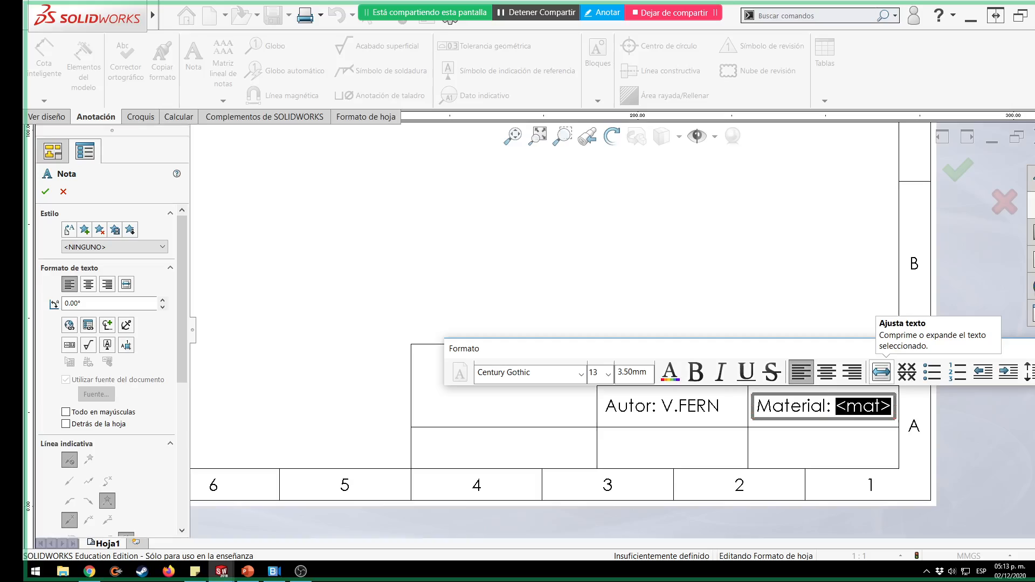
pyautogui.click(90, 327)
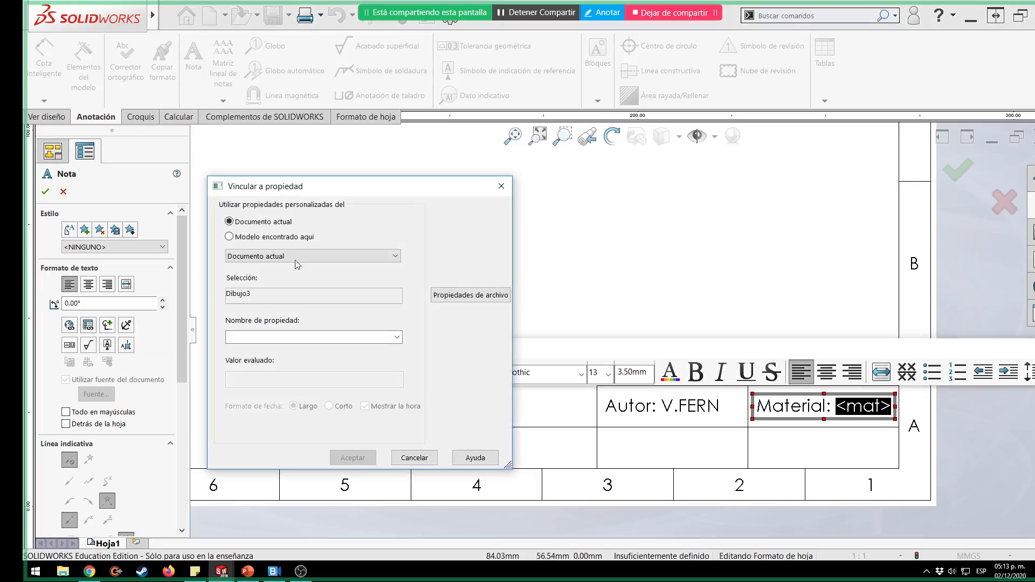
pyautogui.click(397, 338)
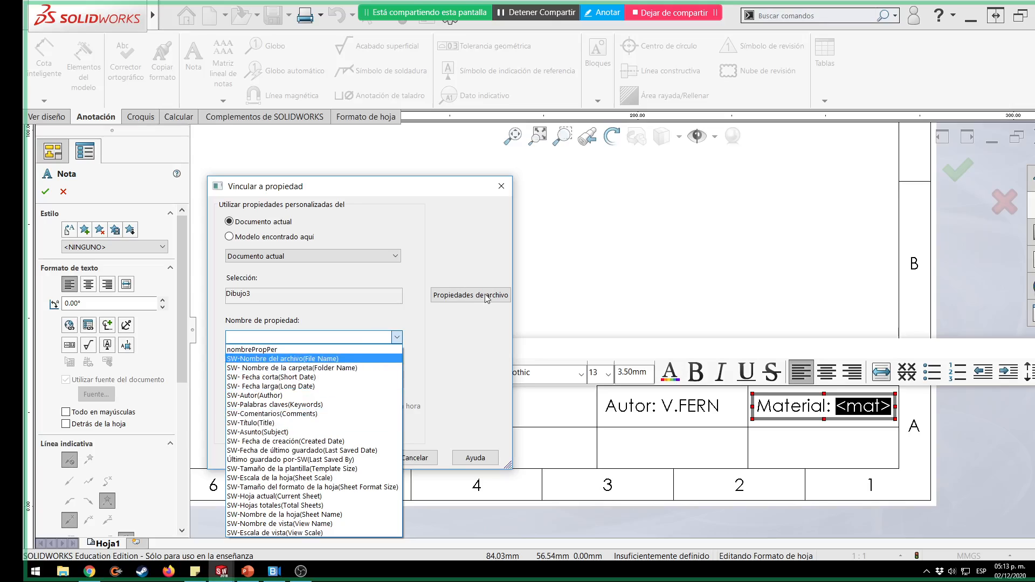
pyautogui.click(444, 229)
# Examine the model properties linkable through the drawing view specified in the sheet properties, then cancel the property link.
pyautogui.click(273, 239)
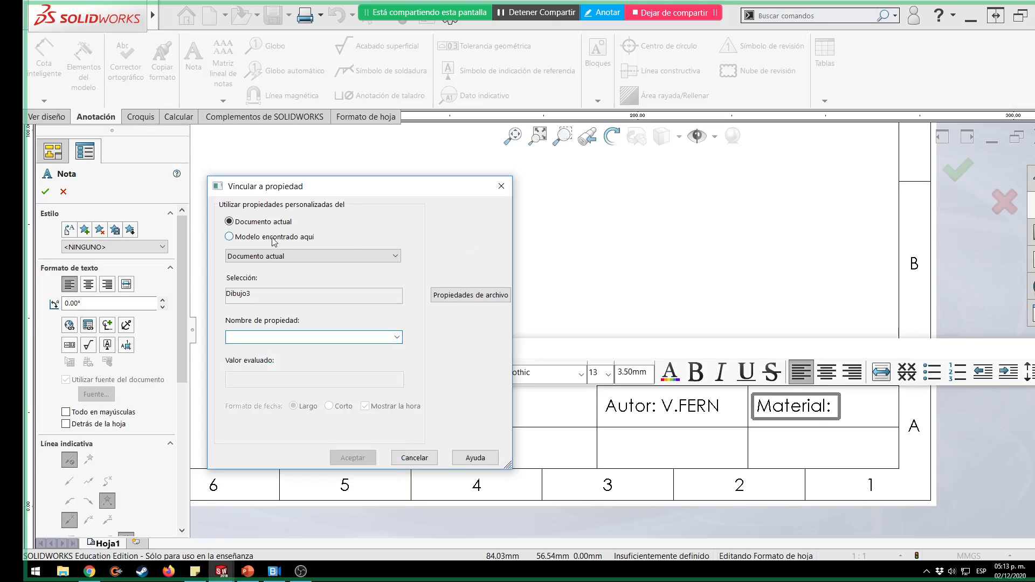
pyautogui.click(323, 257)
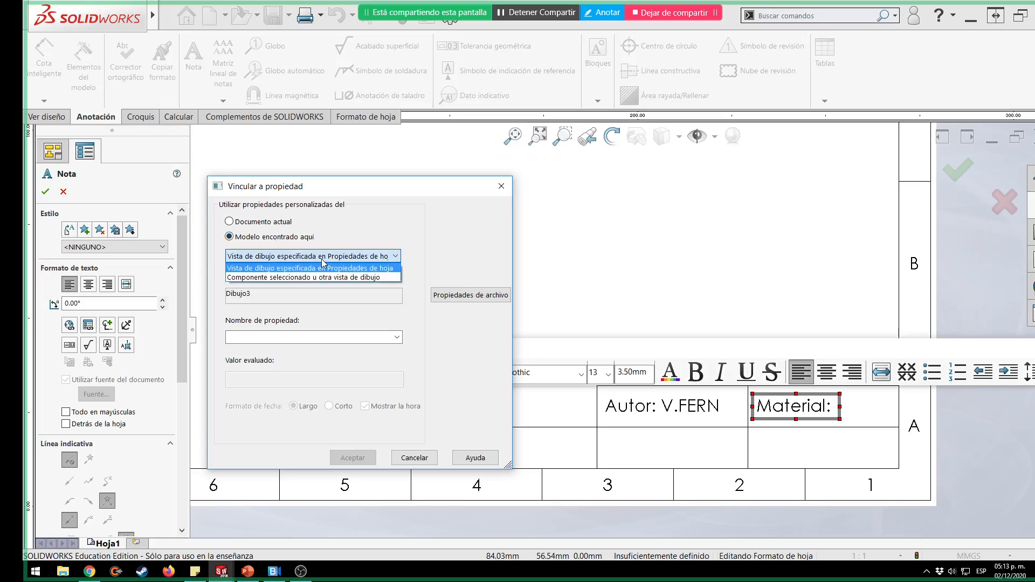
pyautogui.click(318, 267)
pyautogui.click(397, 338)
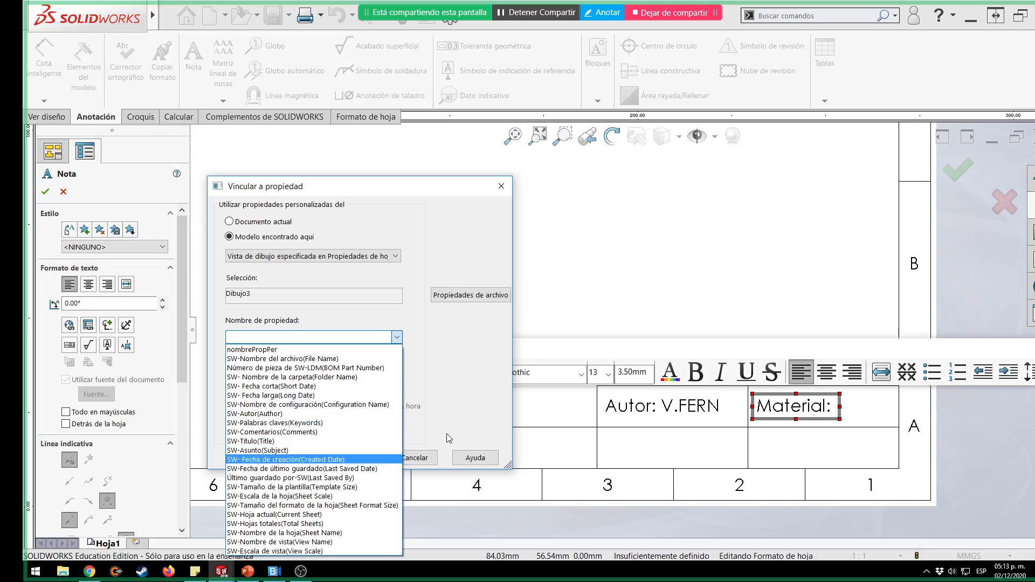
pyautogui.click(422, 459)
pyautogui.click(422, 459)
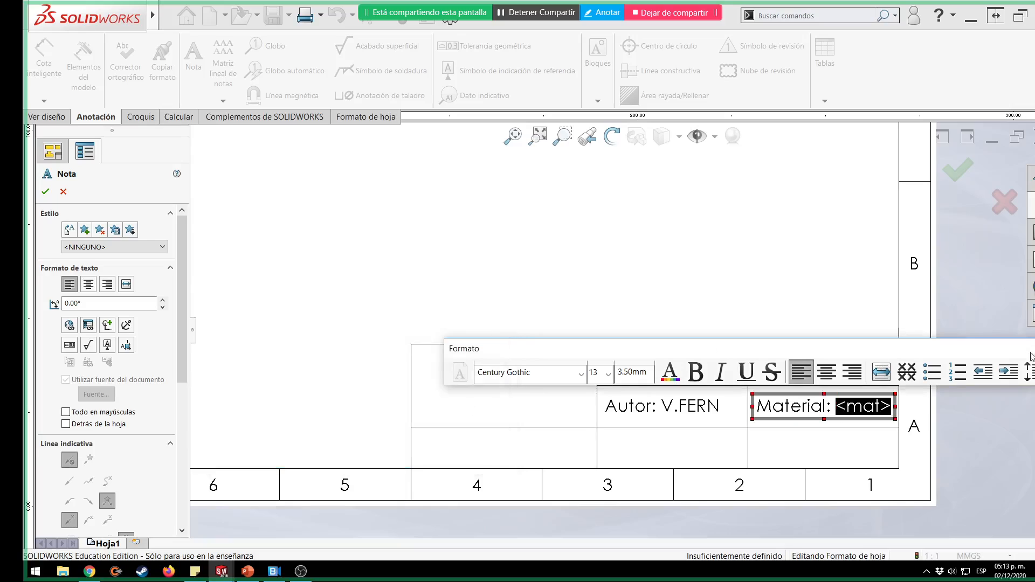
# Finish the material note with its placeholder text and show the whole sheet.
pyautogui.click(979, 373)
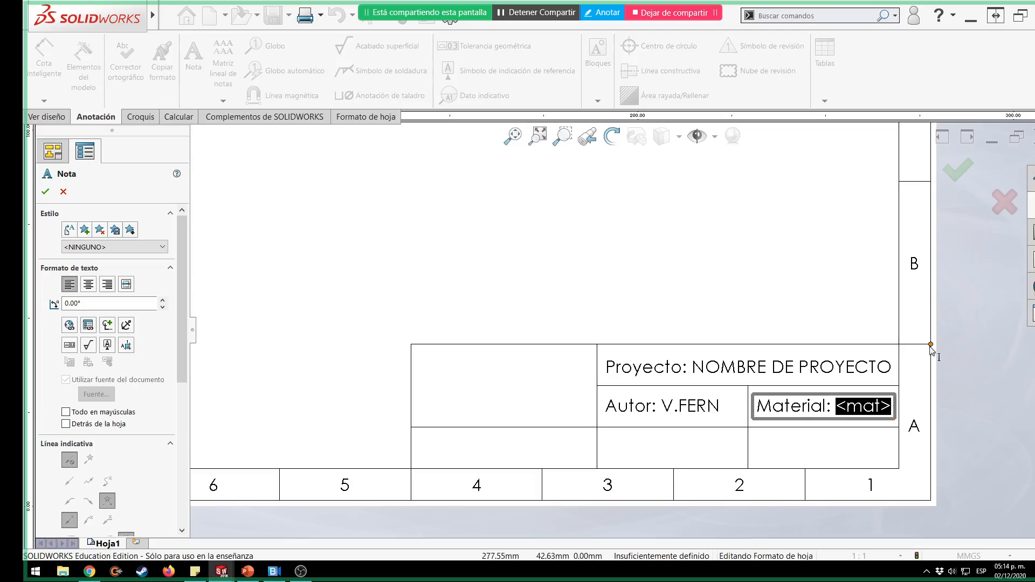
pyautogui.click(965, 166)
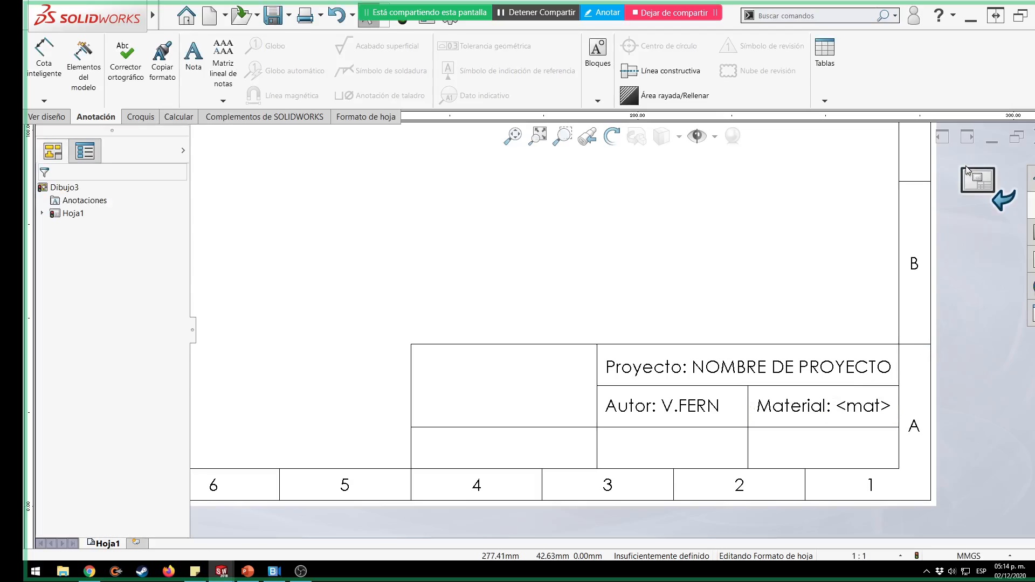
pyautogui.press('f')
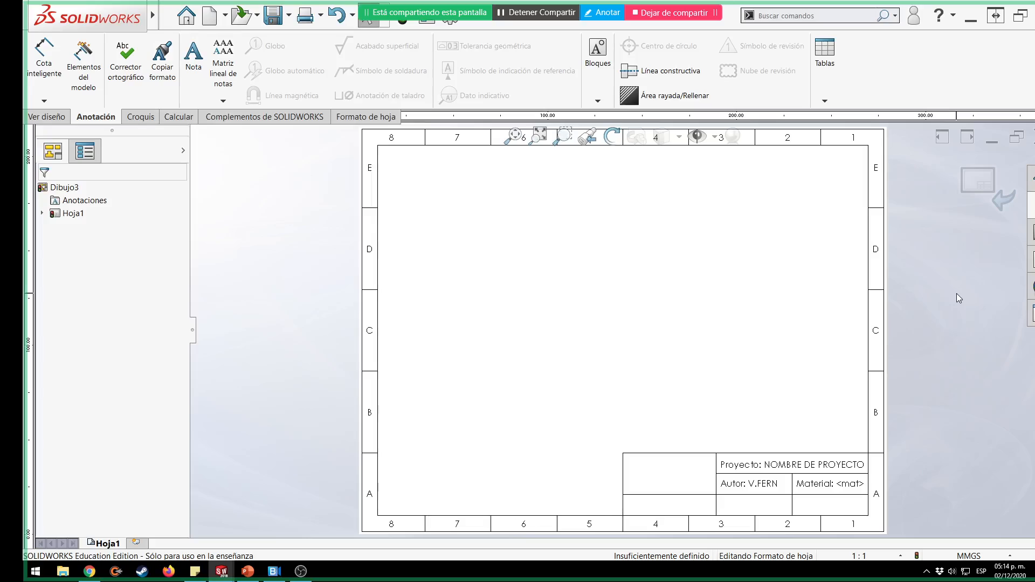
# Create a new part from the Plantilla_mm template in the Tercer parcial template set.
pyautogui.hotkey('ctrl', 'n')
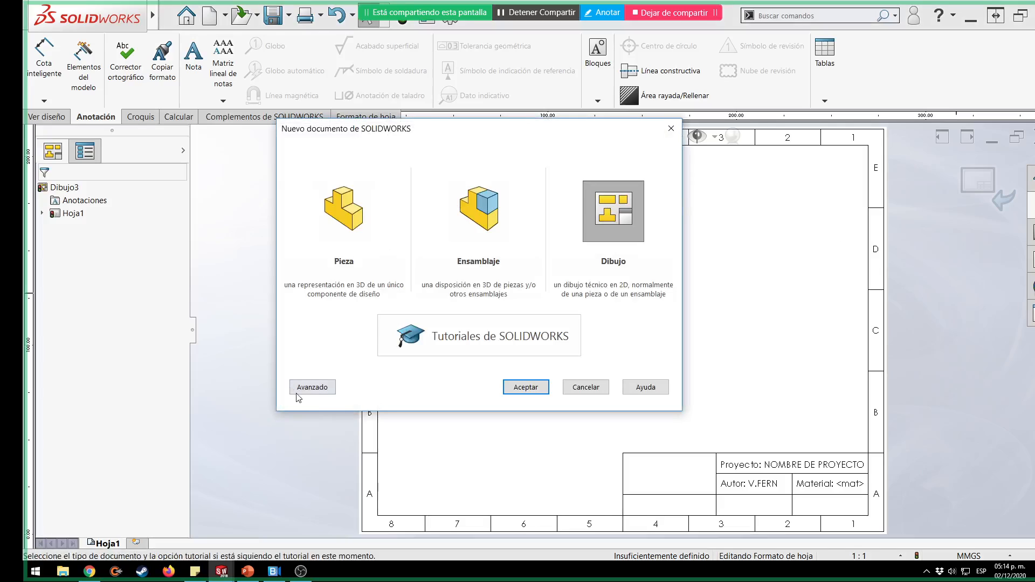
pyautogui.click(297, 392)
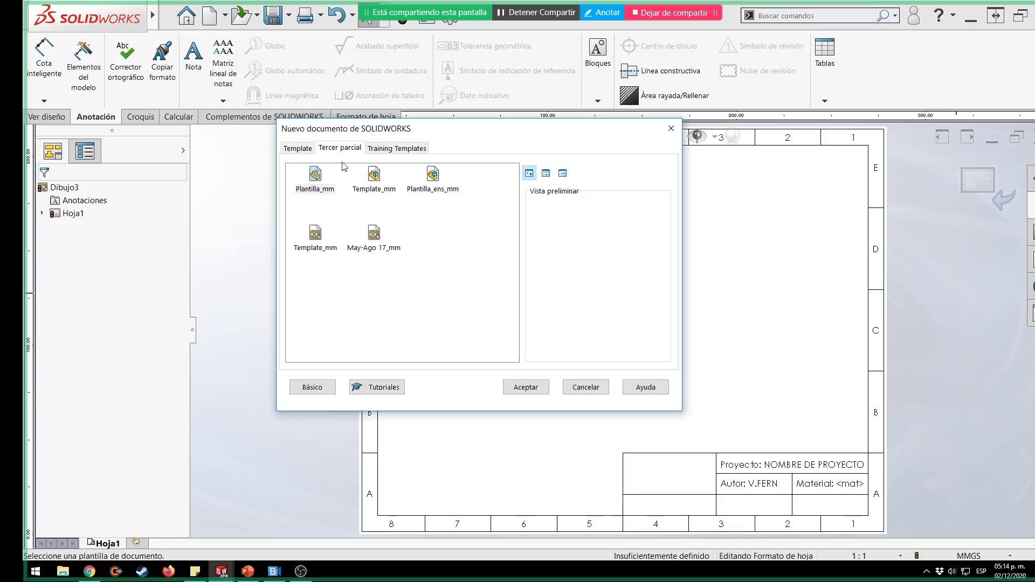
pyautogui.click(314, 180)
pyautogui.click(523, 387)
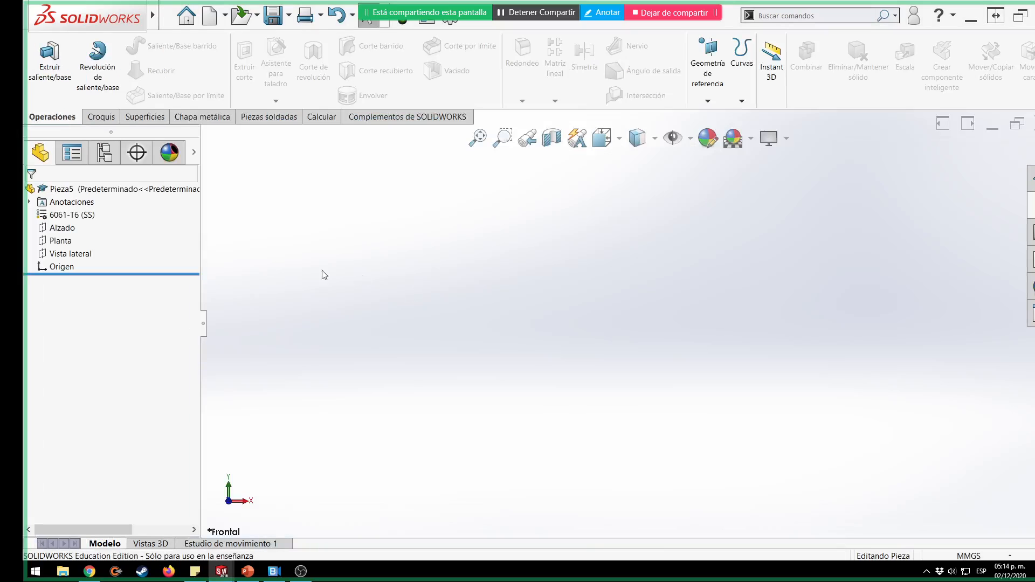
# Sketch a circle about 106 mm in diameter centred on the origin of the Alzado plane, then exit the sketch.
pyautogui.click(60, 233)
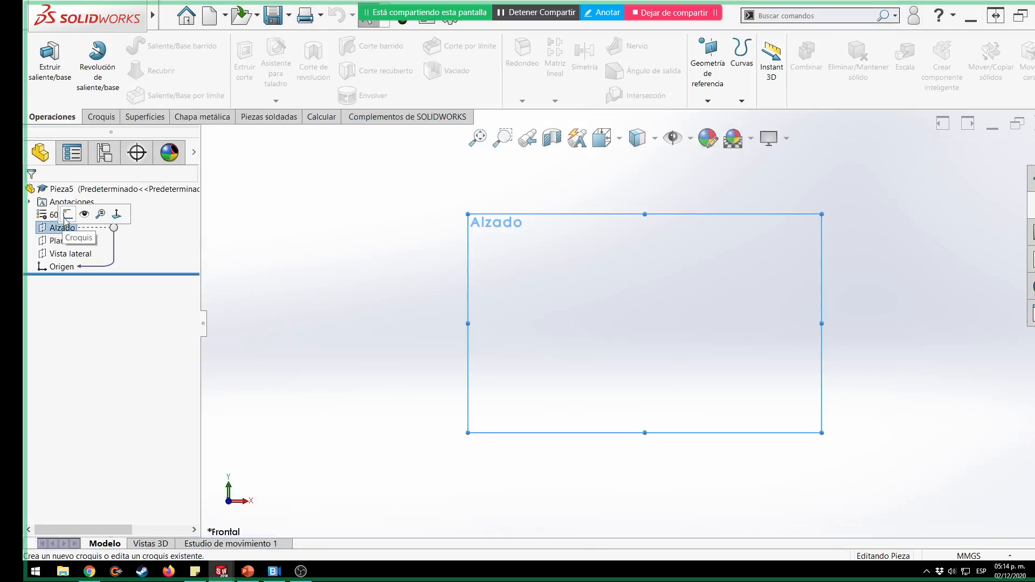
pyautogui.click(64, 213)
pyautogui.press('c')
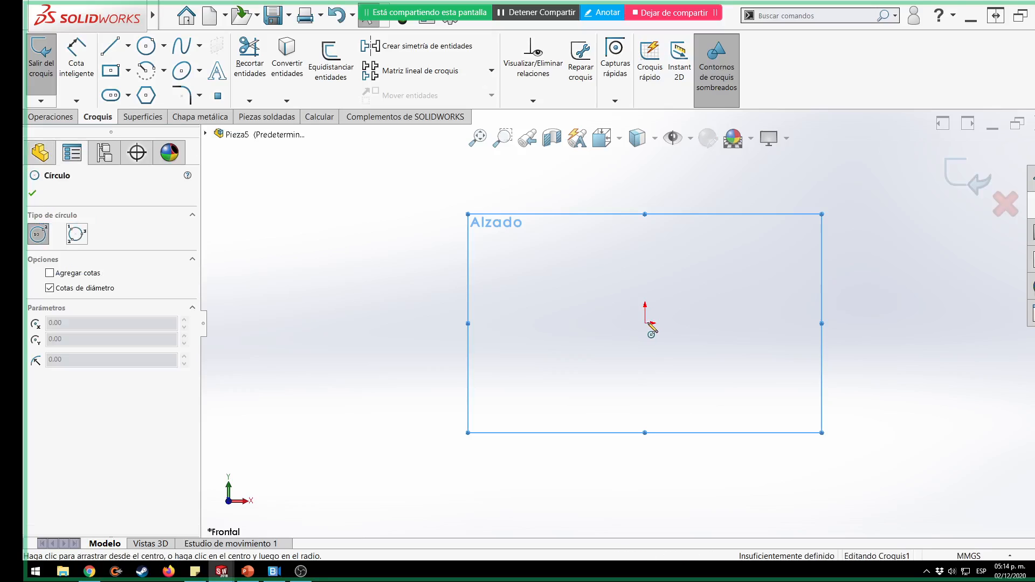
pyautogui.click(645, 323)
pyautogui.click(737, 375)
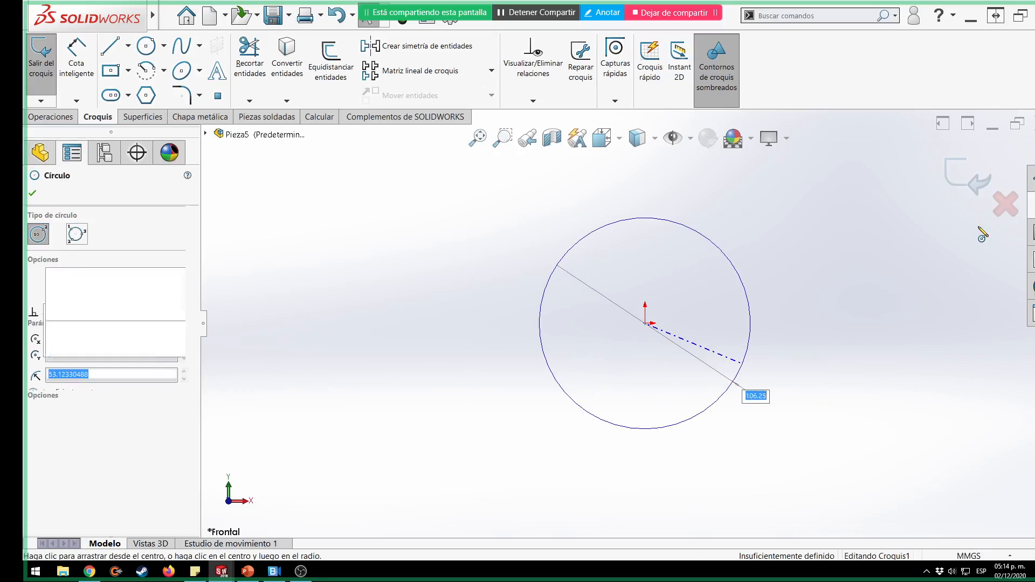
pyautogui.click(967, 180)
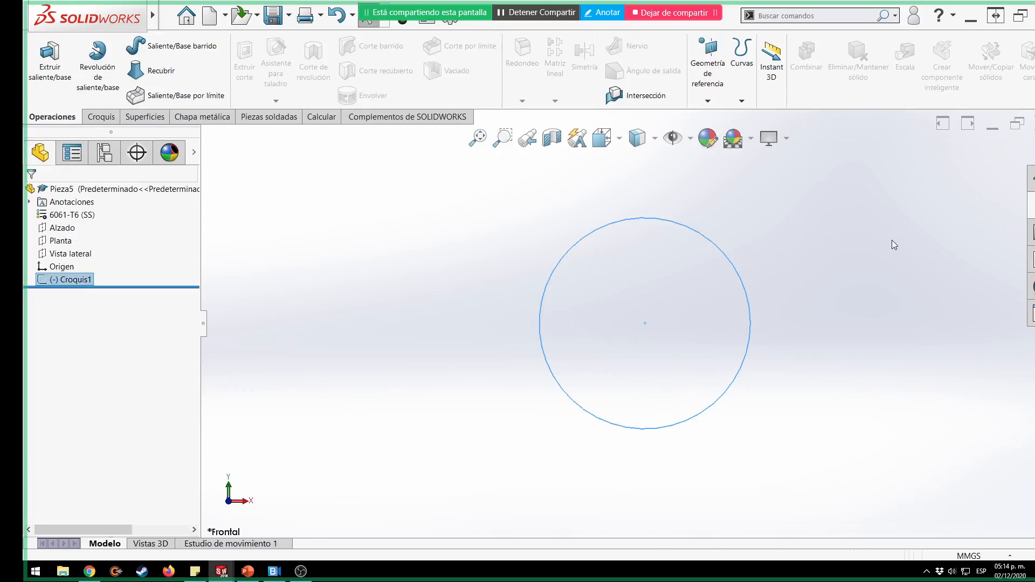
# Extrude the circle sketch 10 mm into a solid disc.
pyautogui.moveTo(888, 252); pyautogui.dragTo(926, 216, button='right')
pyautogui.press('s')
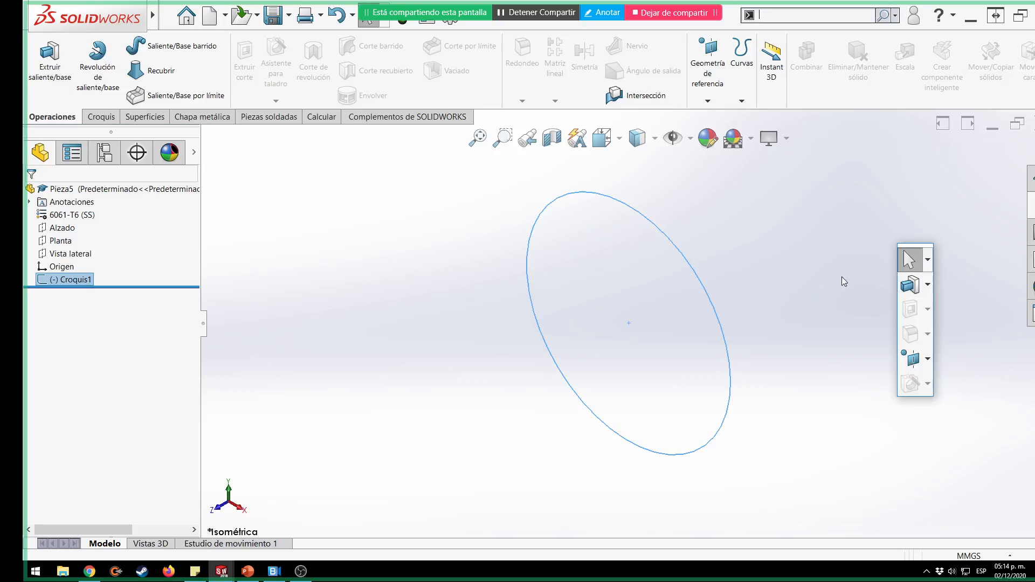
pyautogui.click(913, 283)
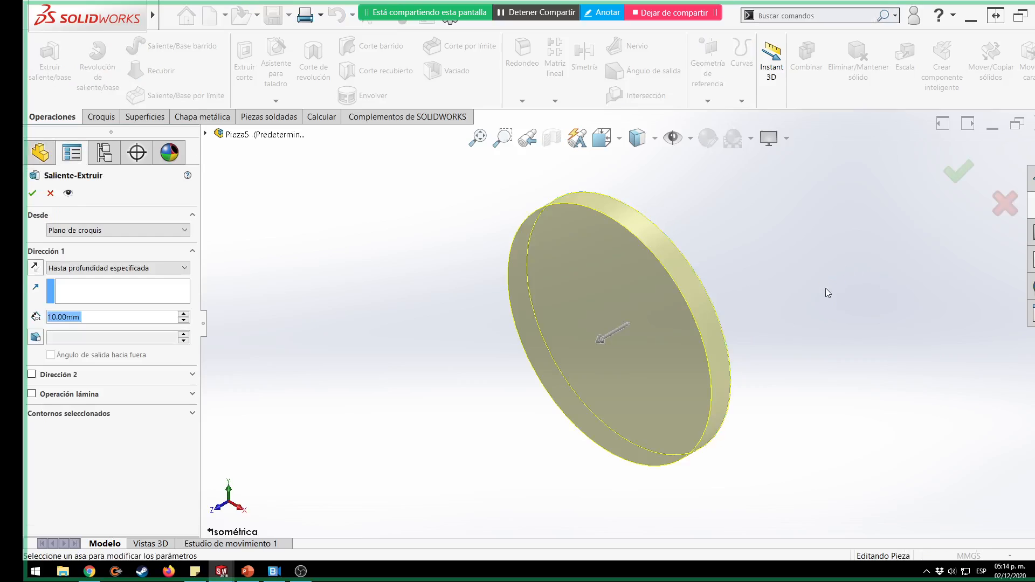
pyautogui.click(953, 176)
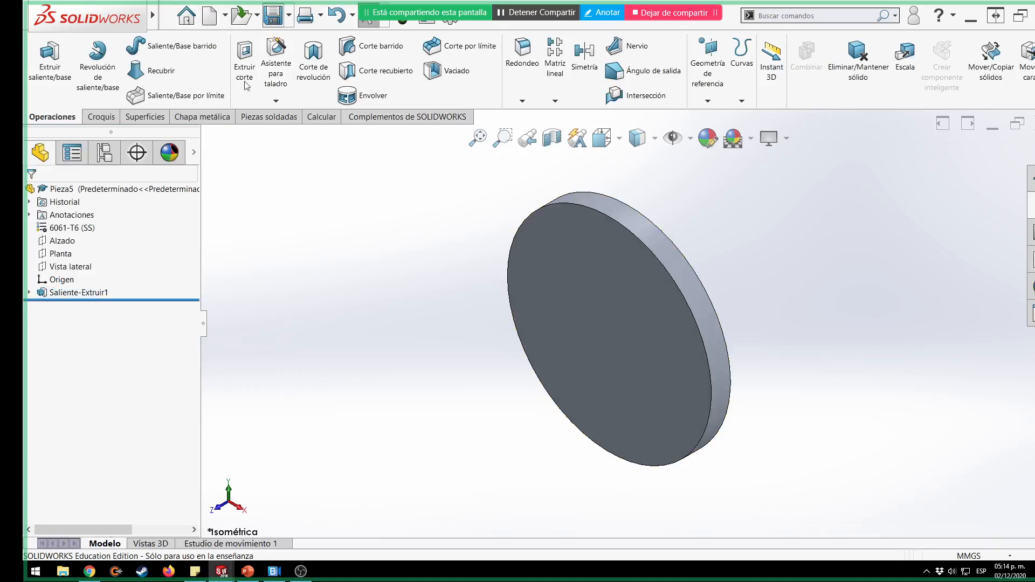
# Start saving the new disc part as a SOLIDWORKS part file.
pyautogui.hotkey('ctrl', 's')
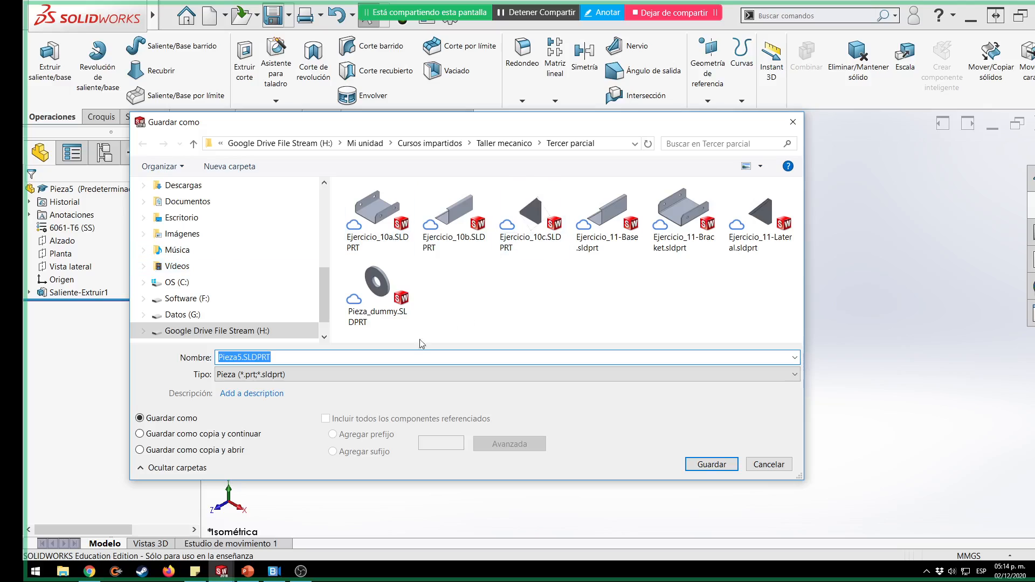
# Save the part as Pieza_dummy.SLDPRT in the Tercer parcial folder, replacing the existing file.
pyautogui.click(364, 303)
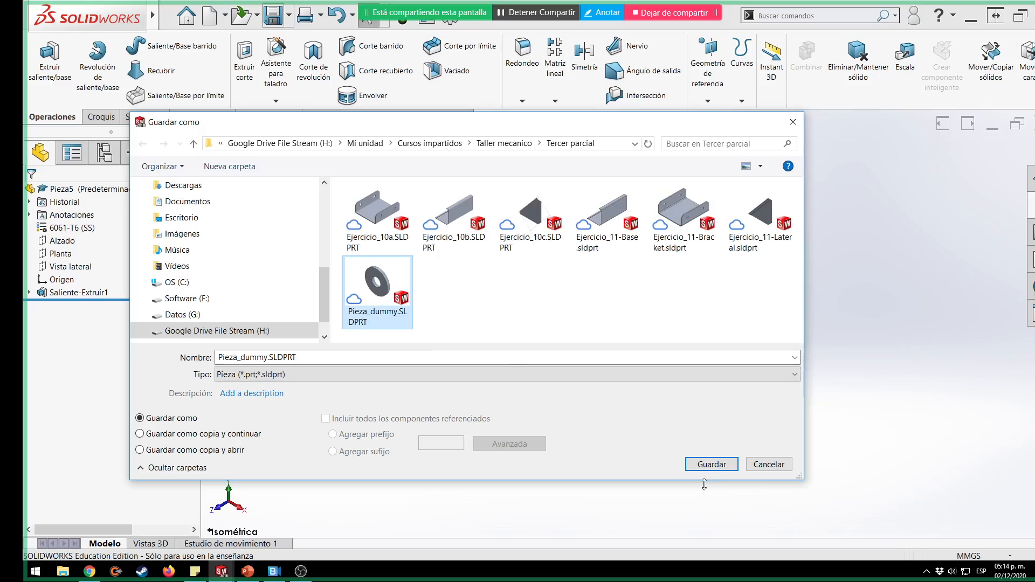
pyautogui.click(707, 465)
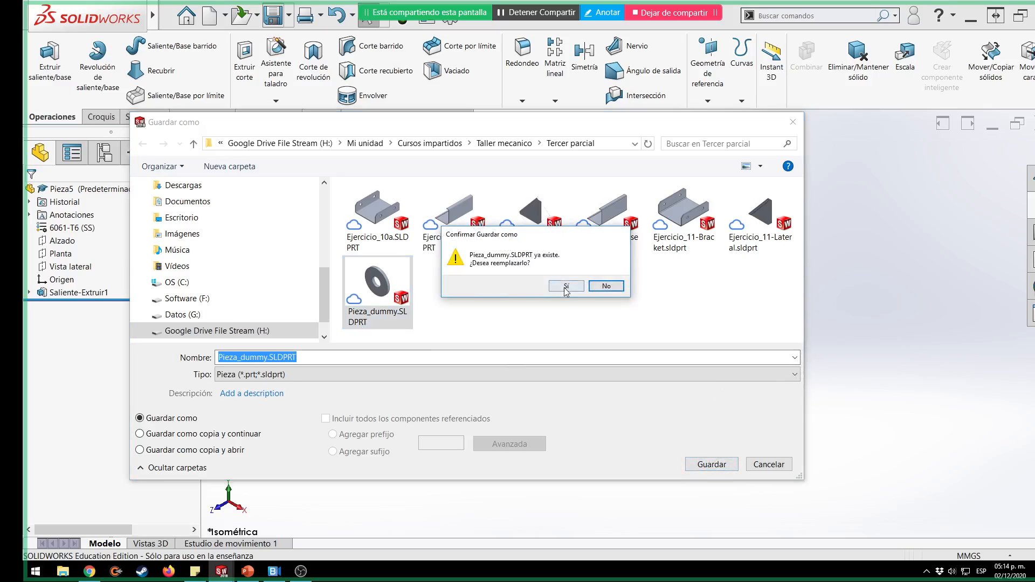
pyautogui.click(566, 286)
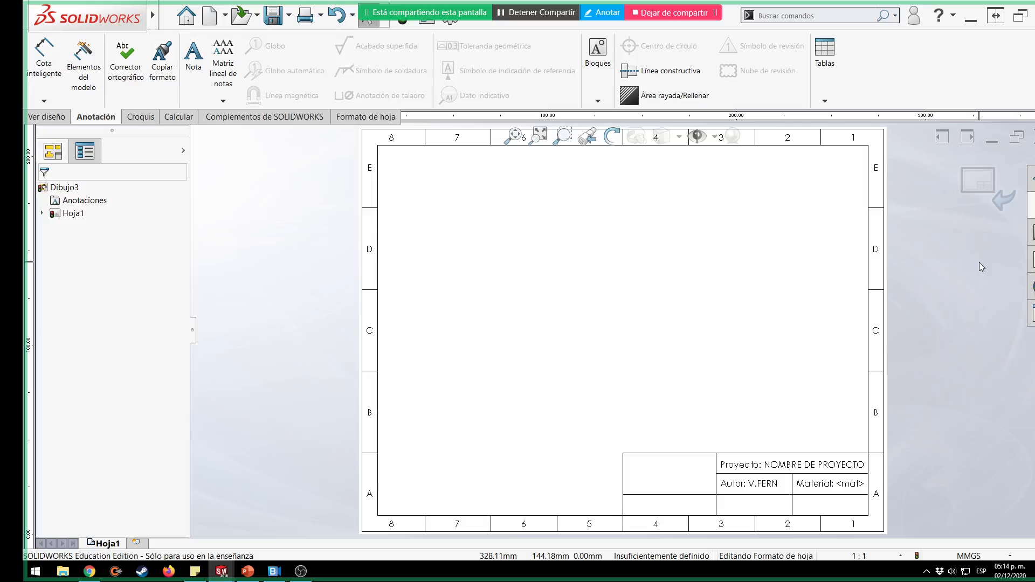
# Insert the recent Pieza_dummy part into the drawing sheet with its isometric and front views.
pyautogui.press('r')
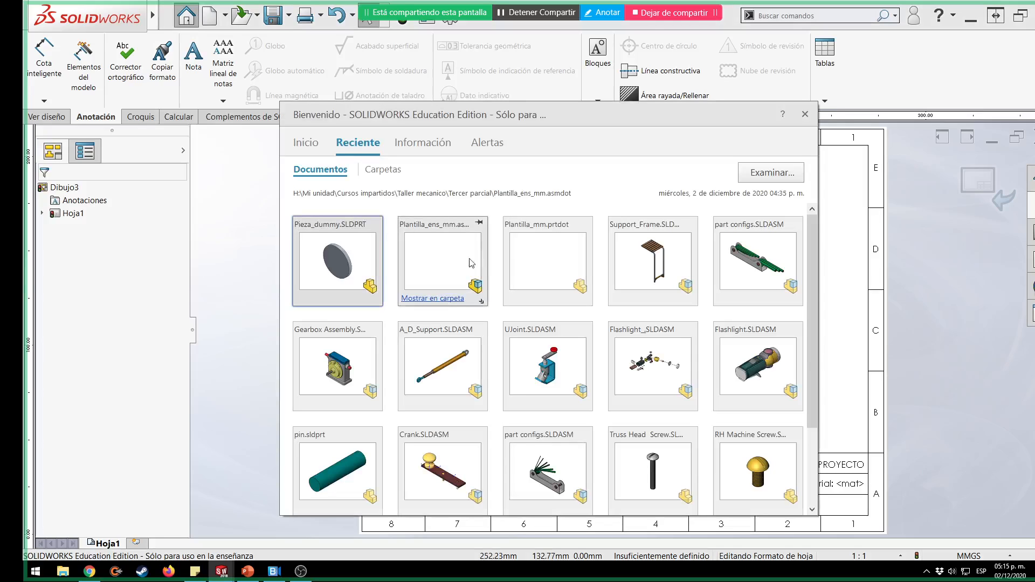
pyautogui.moveTo(348, 253)
pyautogui.mouseDown()
pyautogui.moveTo(812, 310)
pyautogui.moveTo(650, 267)
pyautogui.mouseUp()
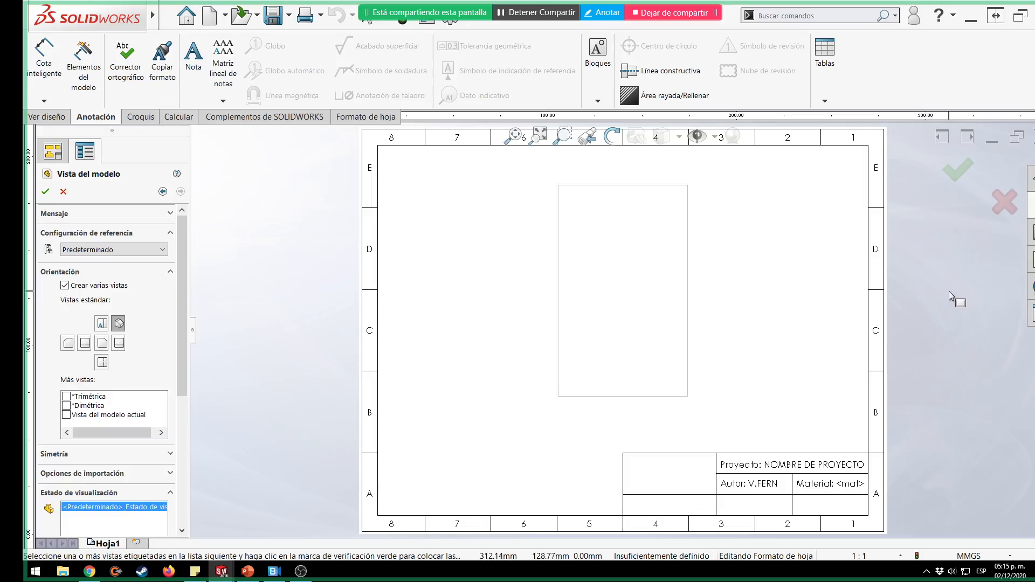
pyautogui.click(105, 346)
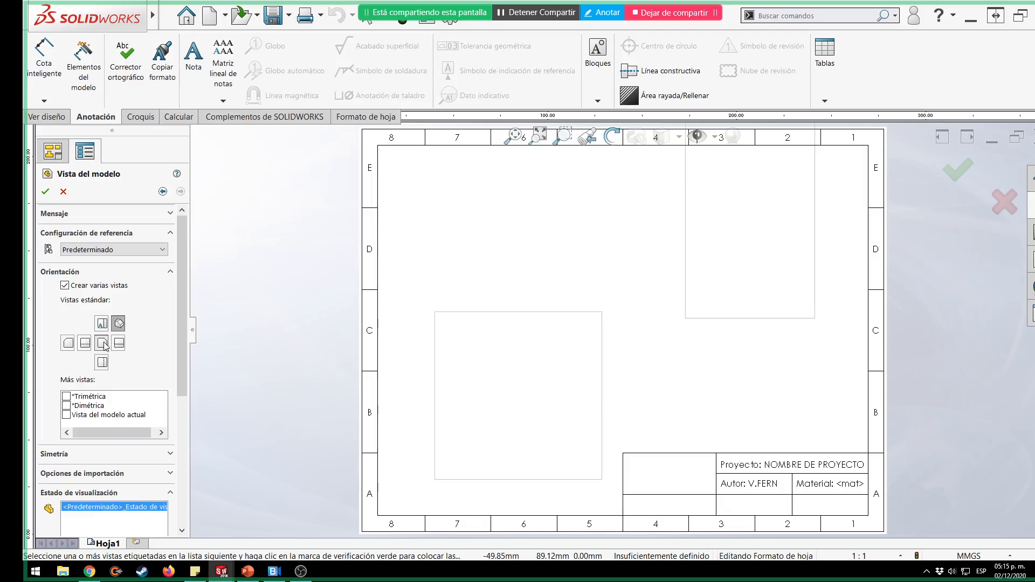
pyautogui.click(105, 346)
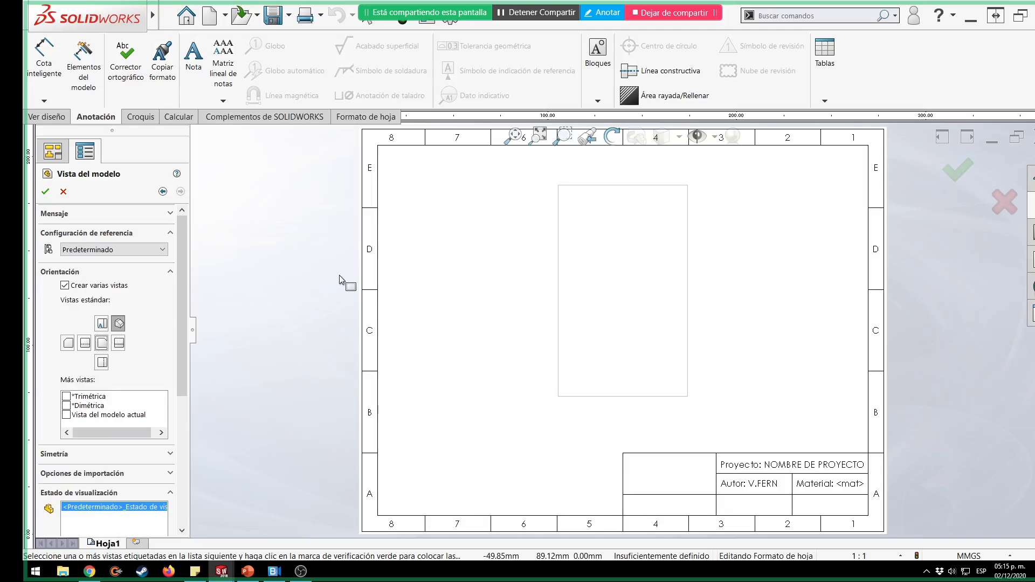
pyautogui.click(105, 345)
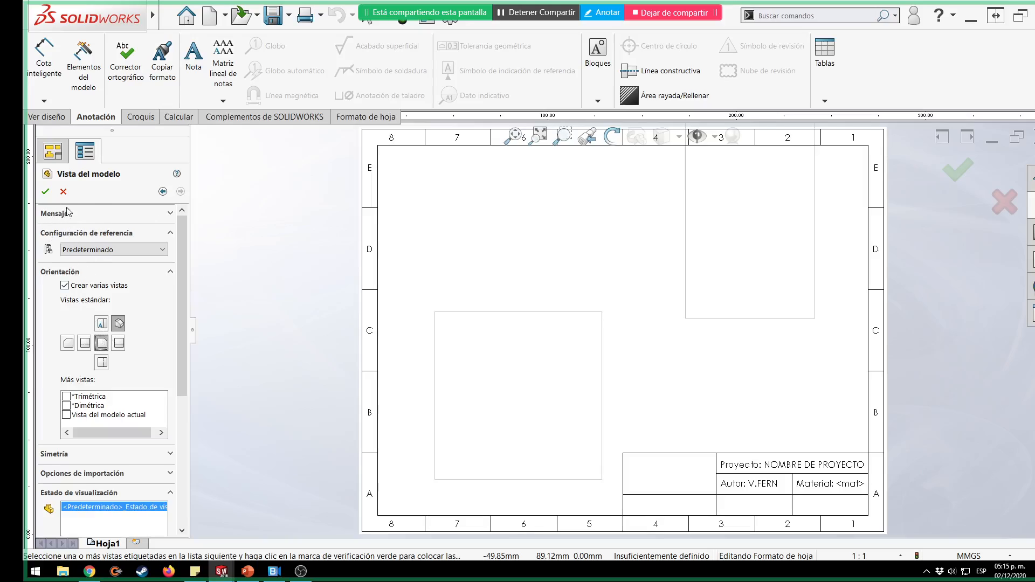
pyautogui.click(46, 191)
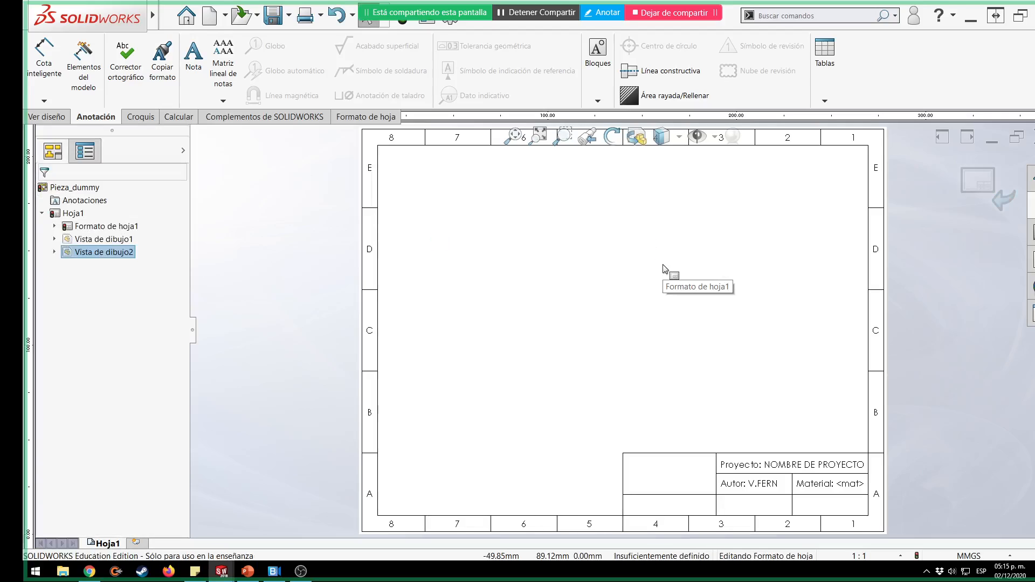
# Exit sheet format editing to return to the drawing sheet and its views.
pyautogui.scroll(-1, 655, 280)
pyautogui.scroll(1, 655, 280)
pyautogui.scroll(1, 655, 280)
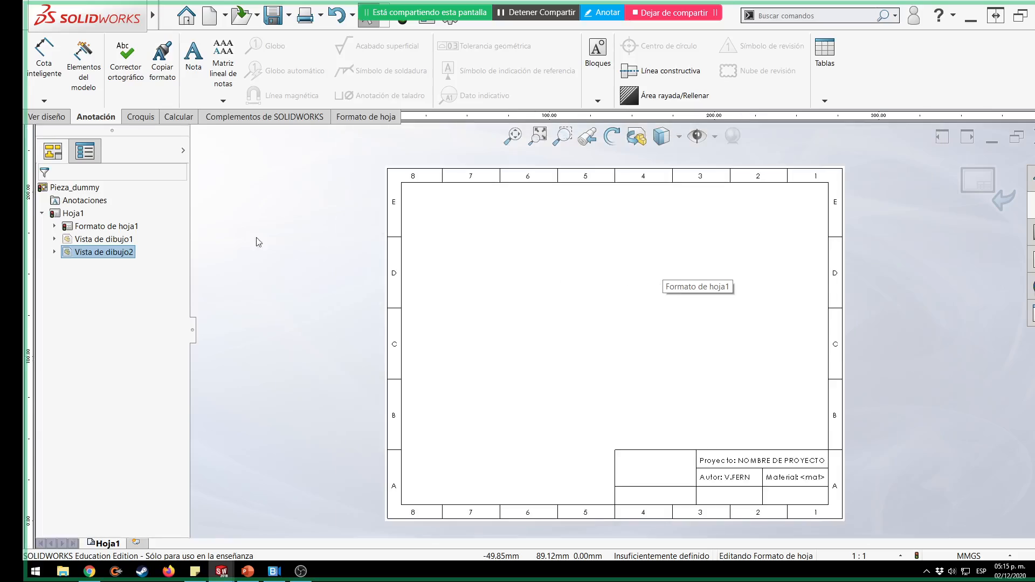
pyautogui.click(110, 242)
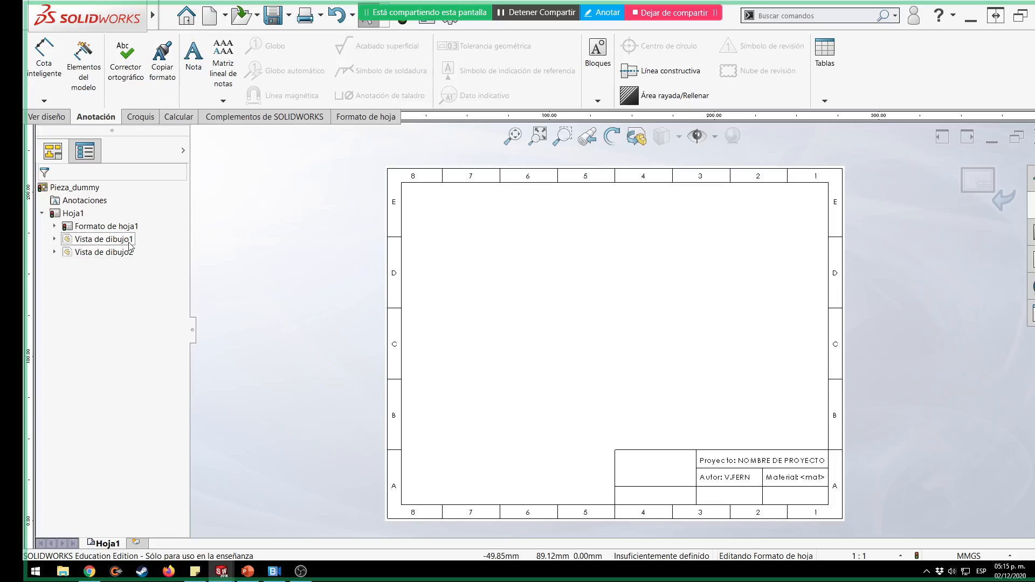
pyautogui.rightClick(123, 245)
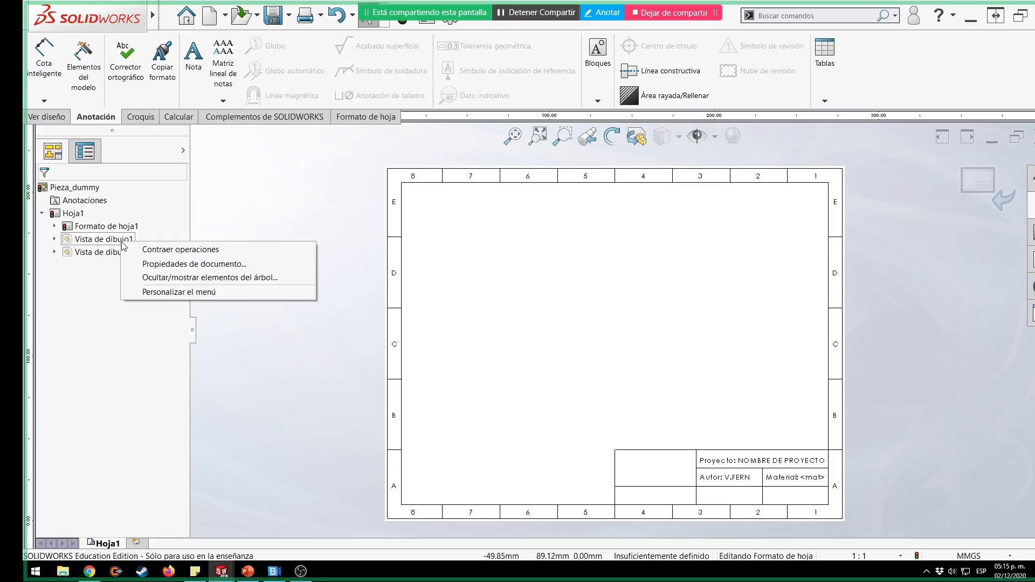
pyautogui.press('Escape')
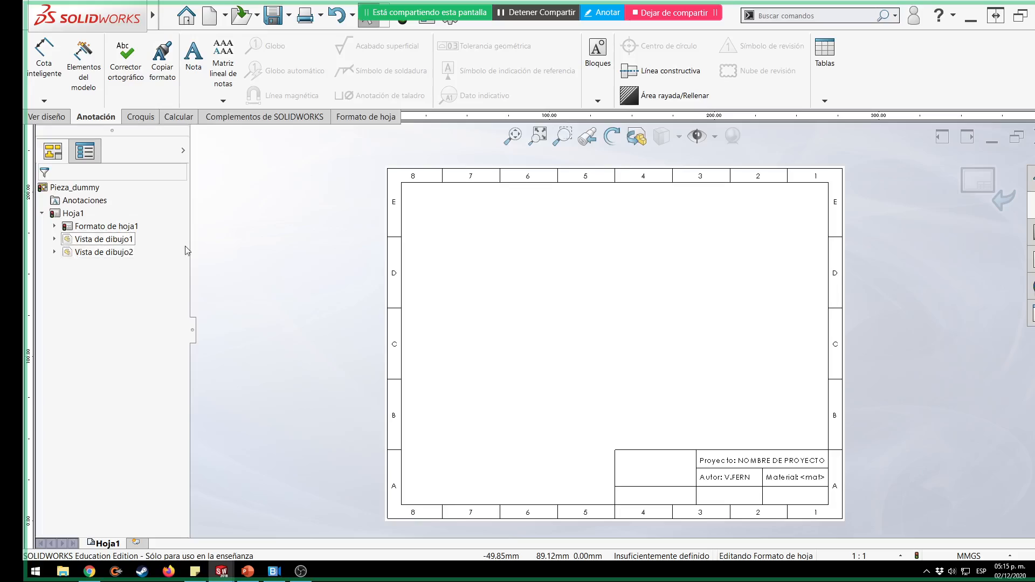
pyautogui.click(981, 186)
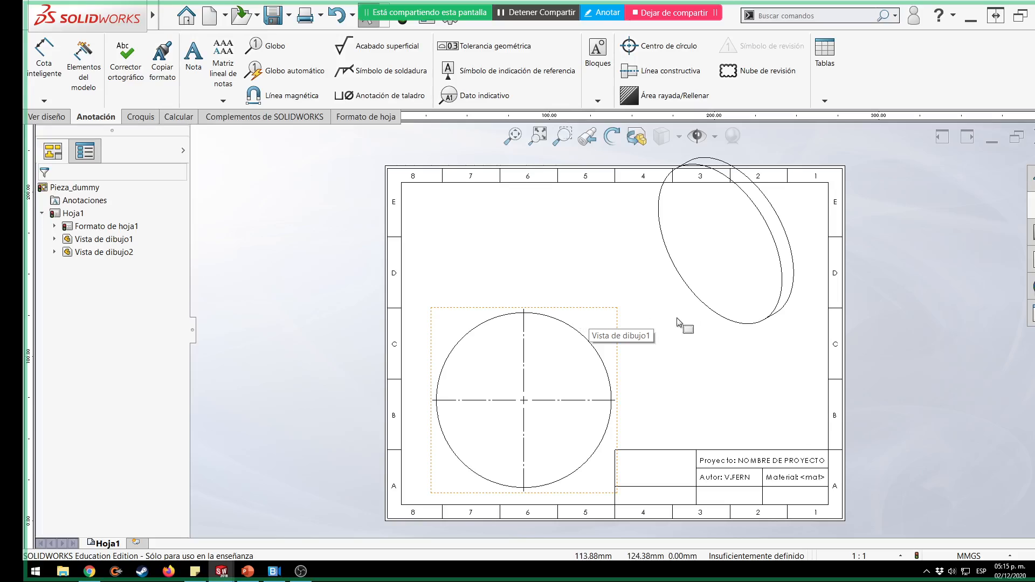
# Delete the isometric view and move the front view up to the middle of the sheet above the title block.
pyautogui.click(771, 354)
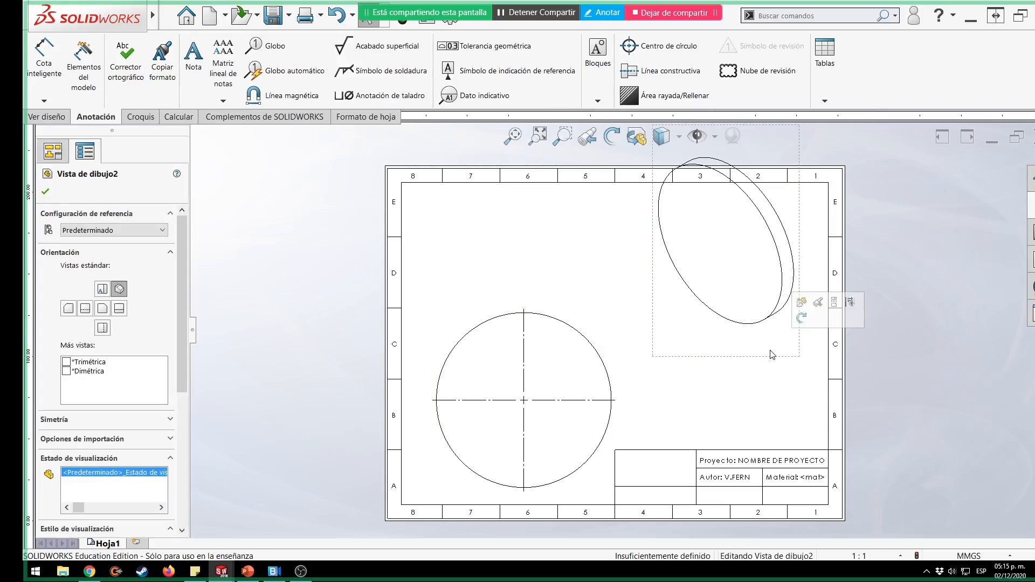
pyautogui.press('Delete')
pyautogui.click(625, 247)
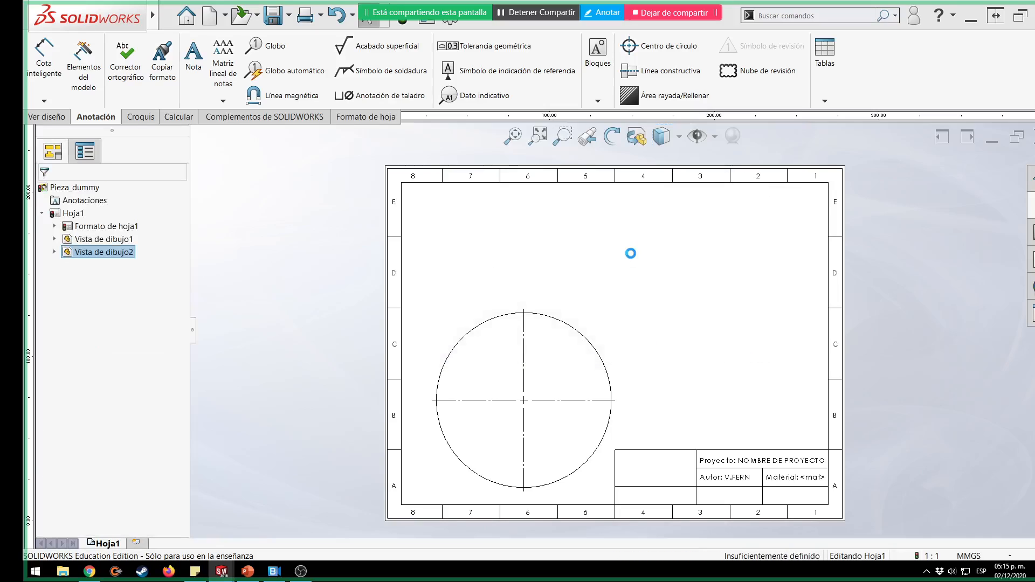
pyautogui.moveTo(702, 258)
pyautogui.mouseDown()
pyautogui.moveTo(743, 233)
pyautogui.moveTo(696, 229)
pyautogui.moveTo(731, 226)
pyautogui.mouseUp()
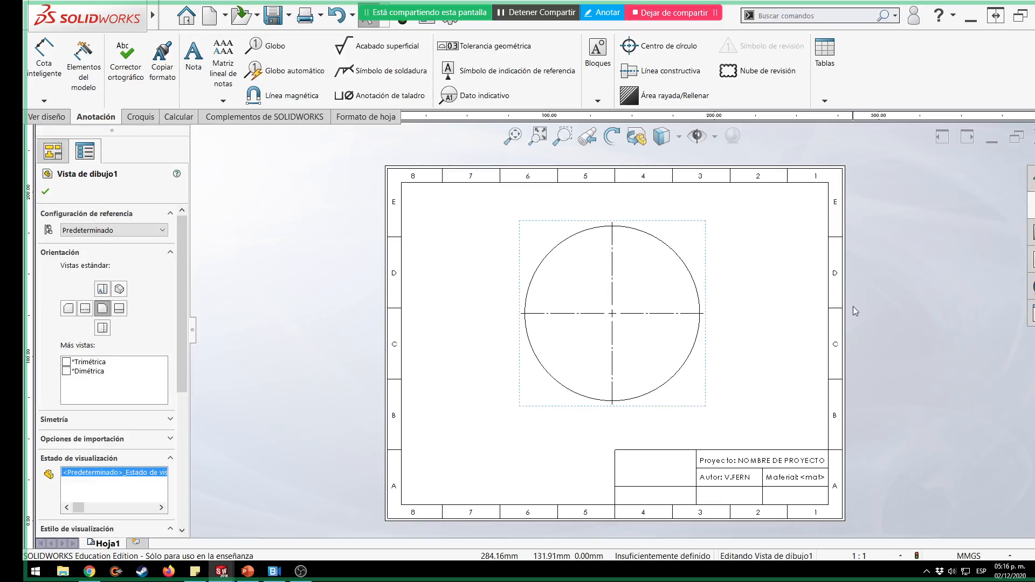
pyautogui.click(853, 306)
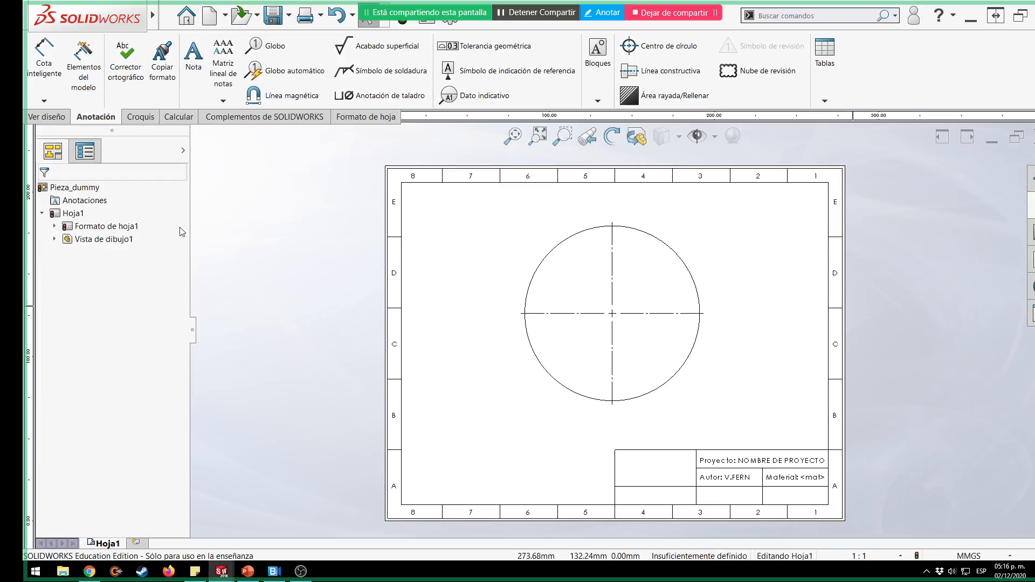
# Edit the sheet format and select the <mat> placeholder in the title block's Material note.
pyautogui.click(378, 120)
pyautogui.click(38, 74)
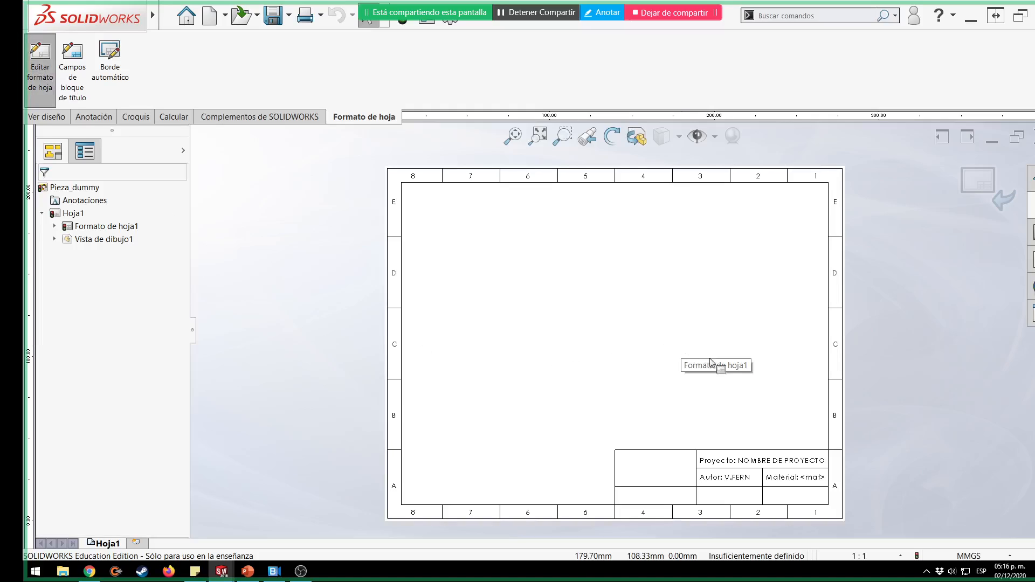
pyautogui.scroll(-3, 803, 471)
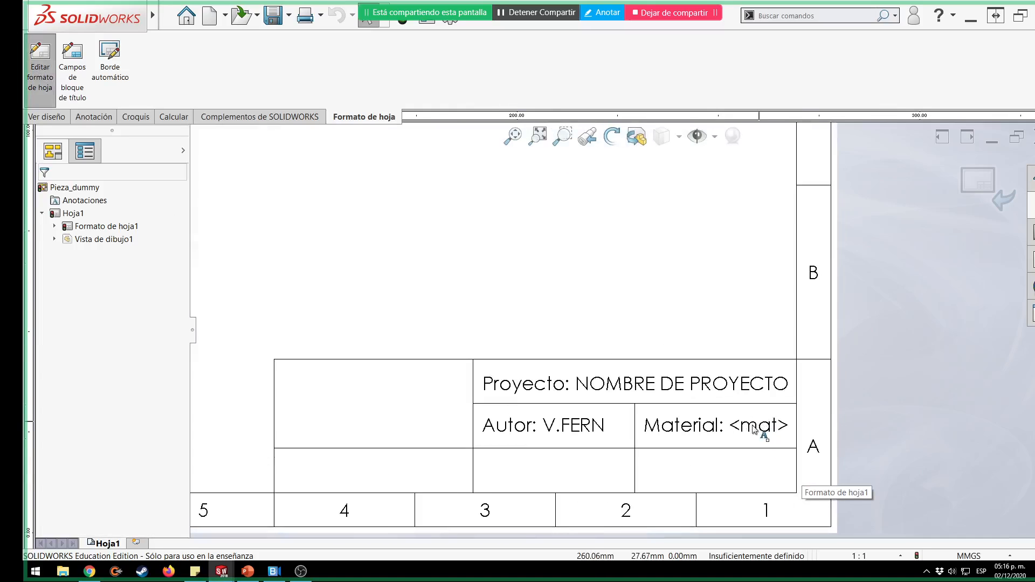
pyautogui.click(762, 429)
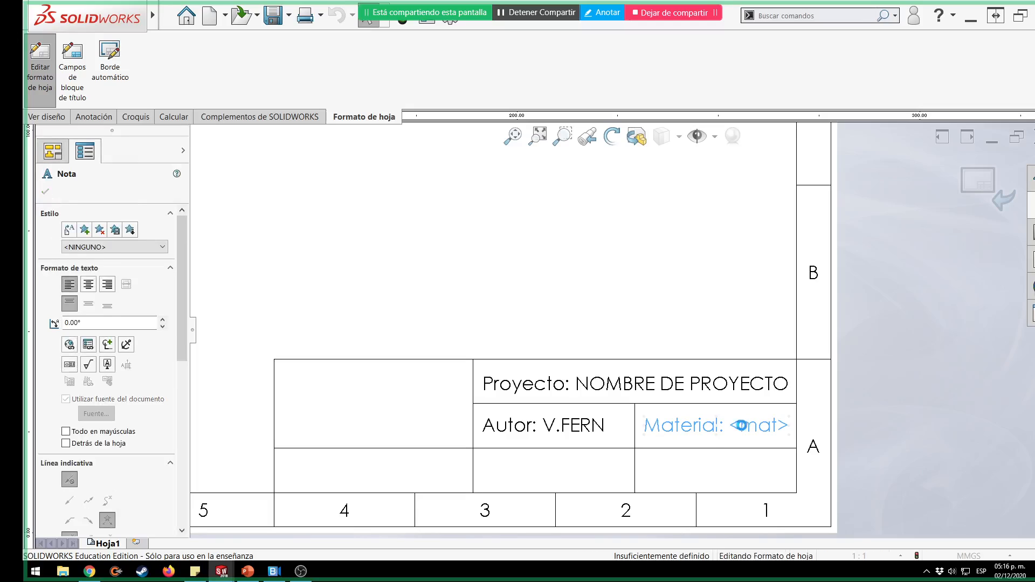
pyautogui.doubleClick(737, 428)
pyautogui.click(734, 426)
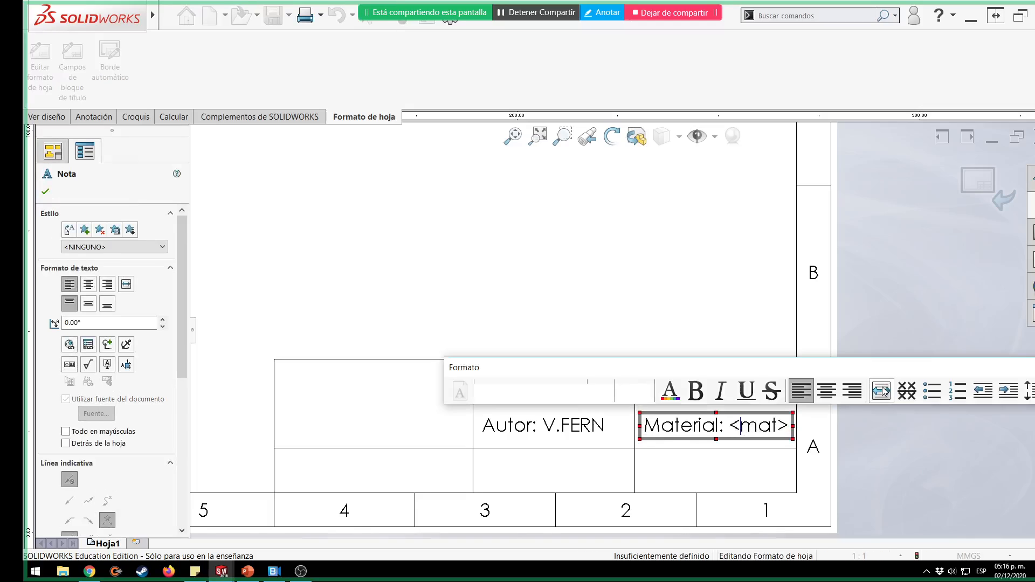
pyautogui.hotkey('shift', 'Right')
pyautogui.hotkey('shift', 'Right')
pyautogui.hotkey('shift', 'Right')
pyautogui.hotkey('shift', 'Right')
pyautogui.hotkey('shift', 'Right')
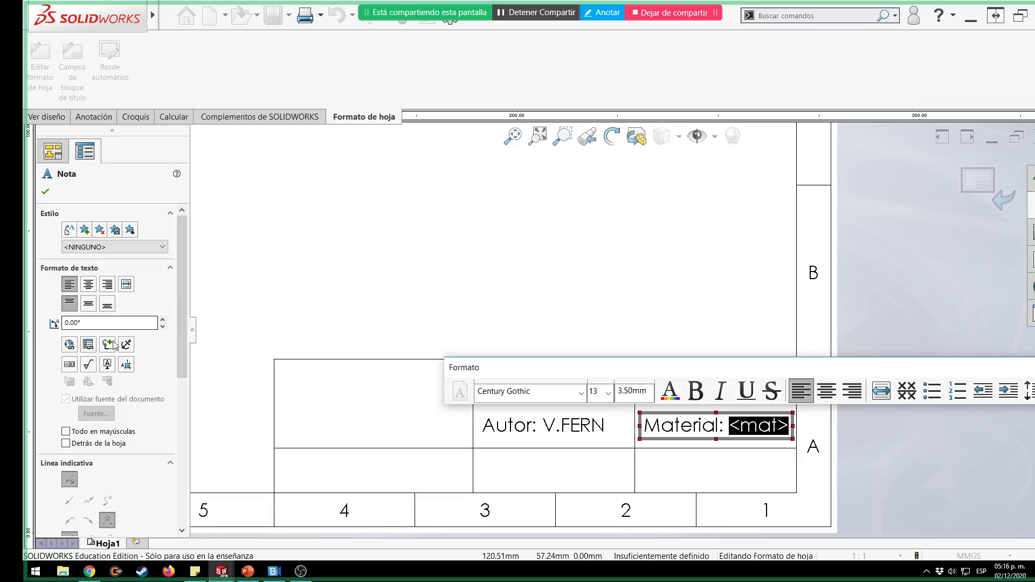
# Start a property link for the placeholder from Modelo encontrado aquí, using Componente seleccionado u otra vista de dibujo with Pieza_dummy.
pyautogui.click(91, 345)
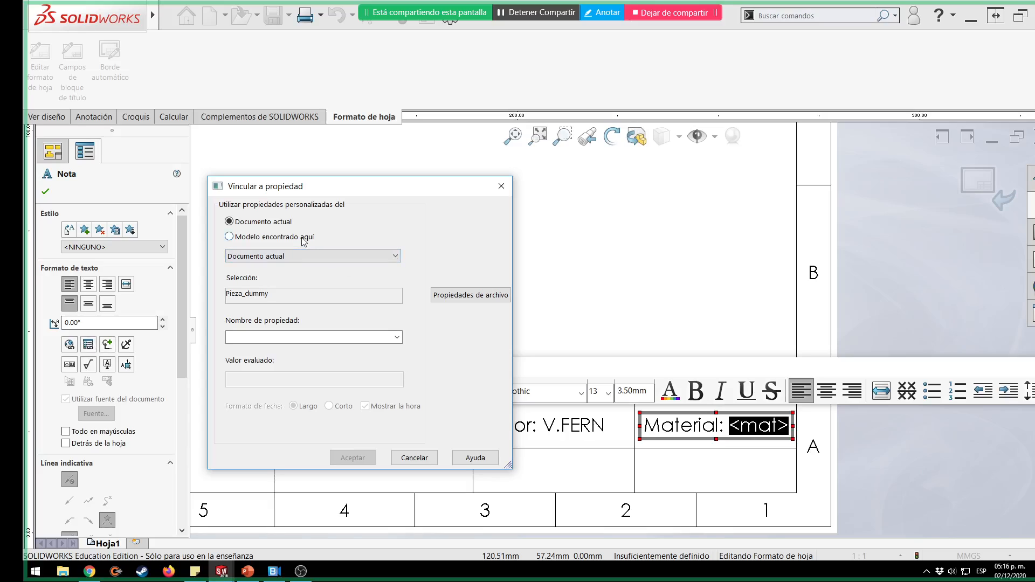
pyautogui.click(274, 237)
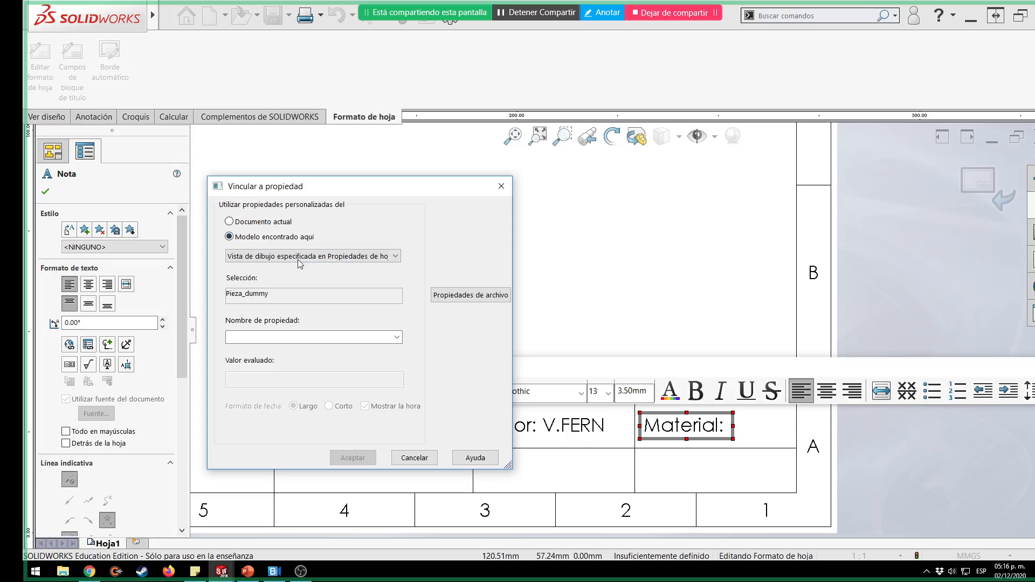
pyautogui.click(321, 257)
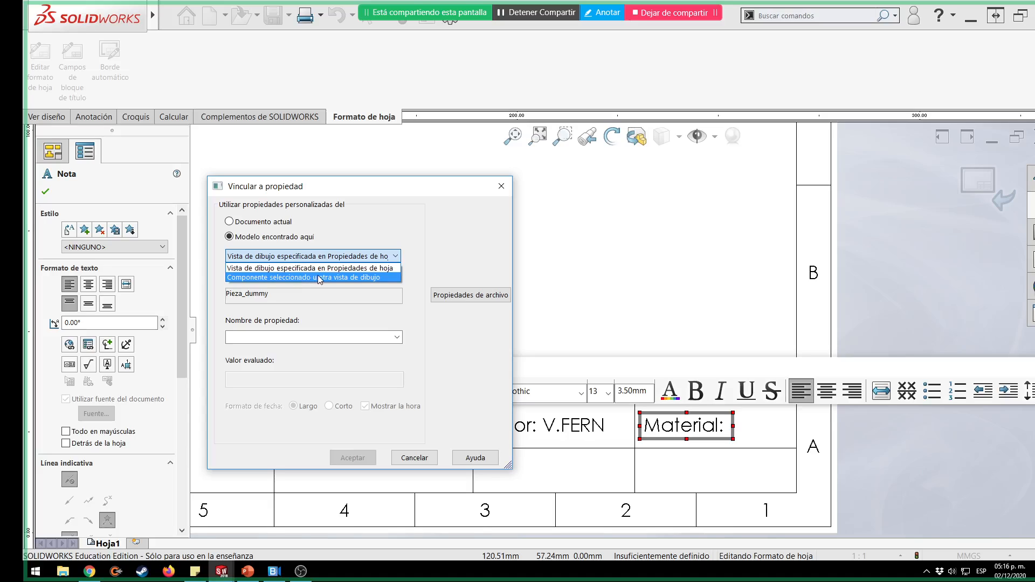
pyautogui.click(319, 277)
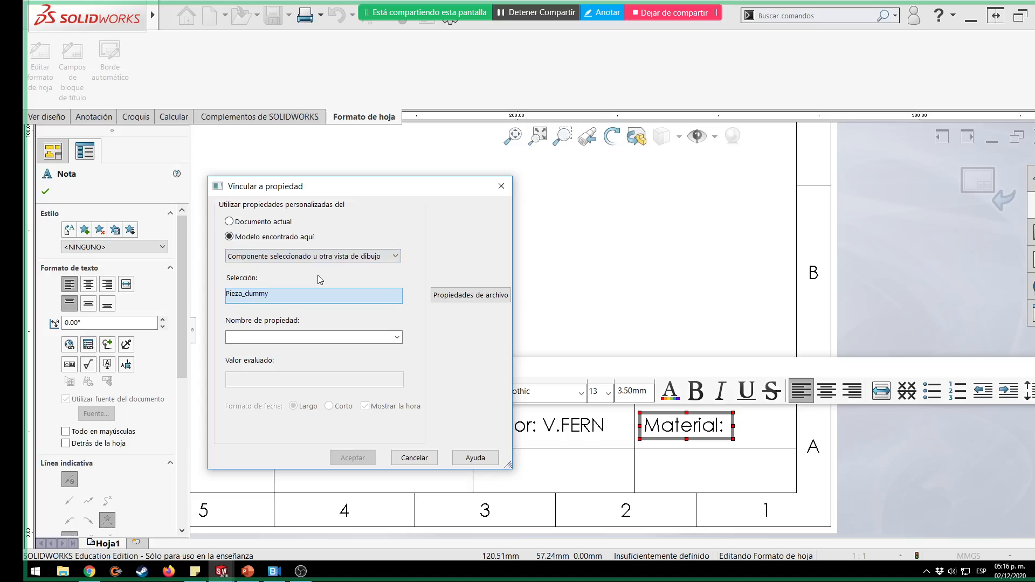
pyautogui.click(256, 298)
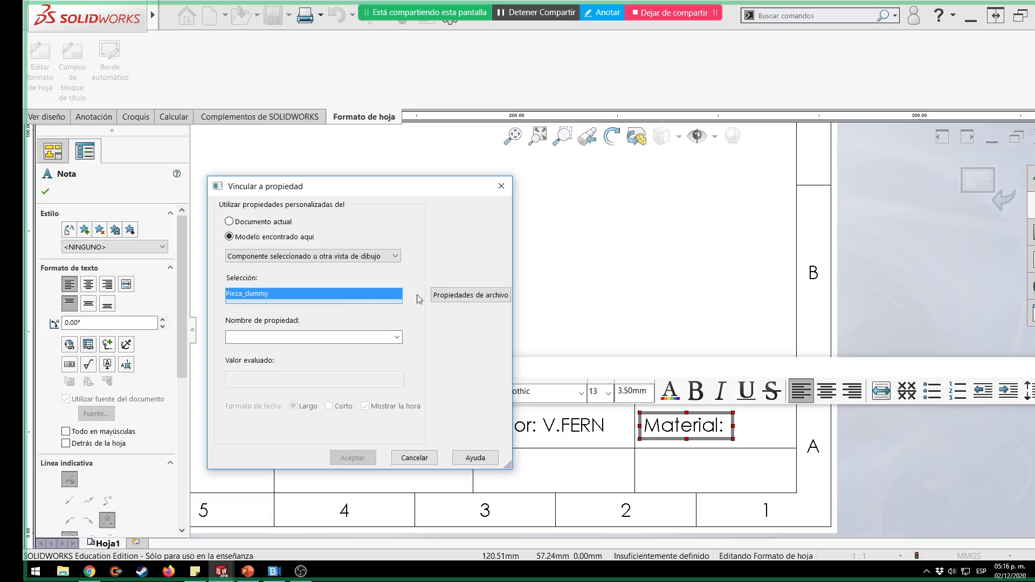
# Examine the file's custom and summary properties and the property names offered for the link.
pyautogui.click(469, 295)
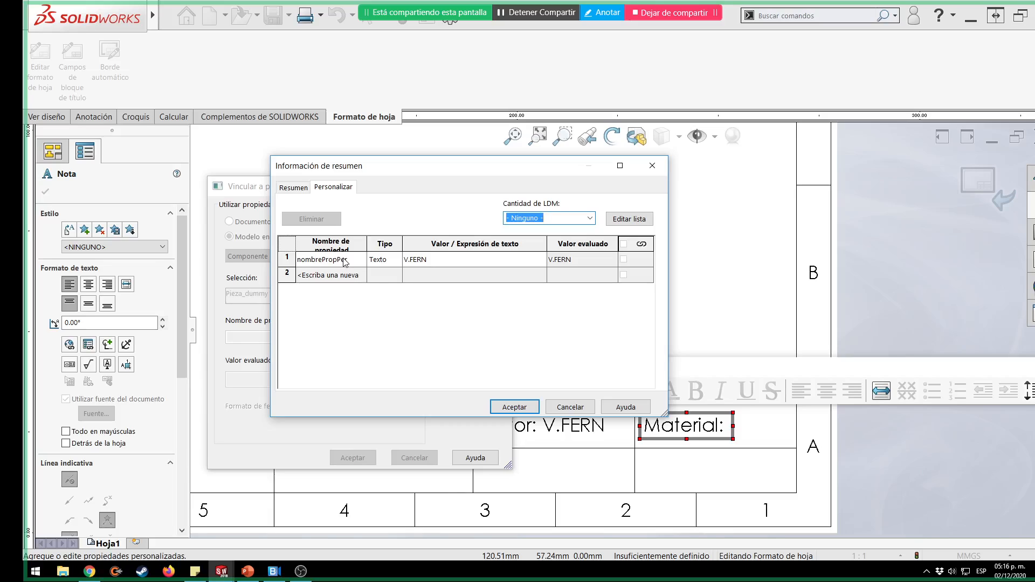
pyautogui.click(305, 194)
pyautogui.click(332, 189)
pyautogui.click(300, 188)
pyautogui.click(331, 189)
pyautogui.click(305, 190)
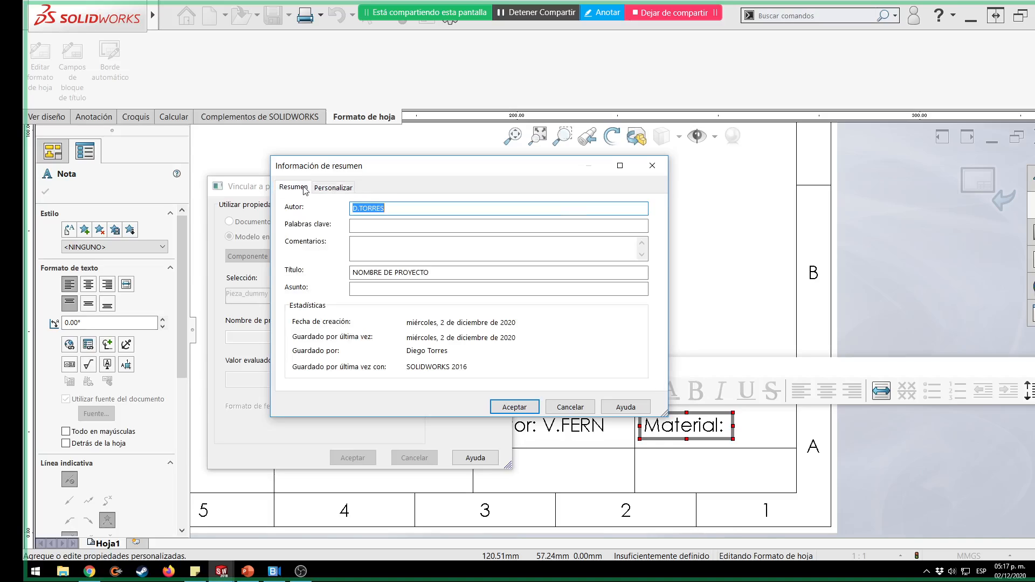
pyautogui.click(570, 407)
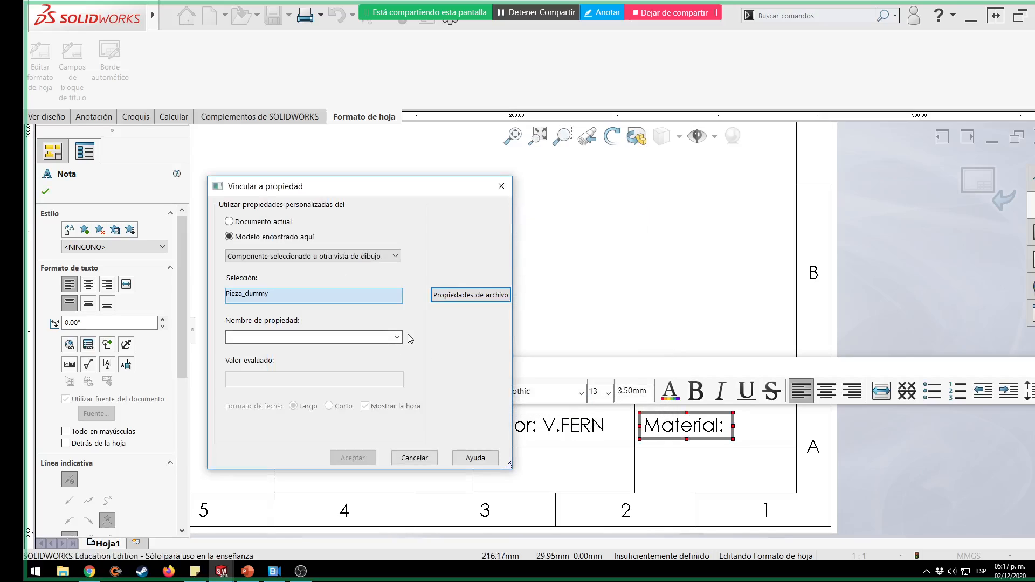
pyautogui.click(397, 338)
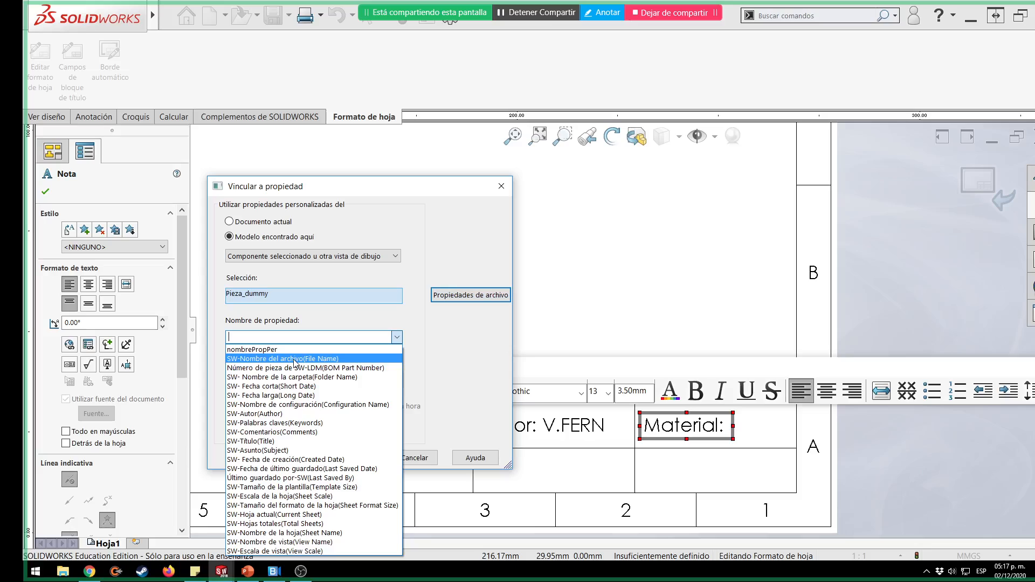
pyautogui.click(418, 248)
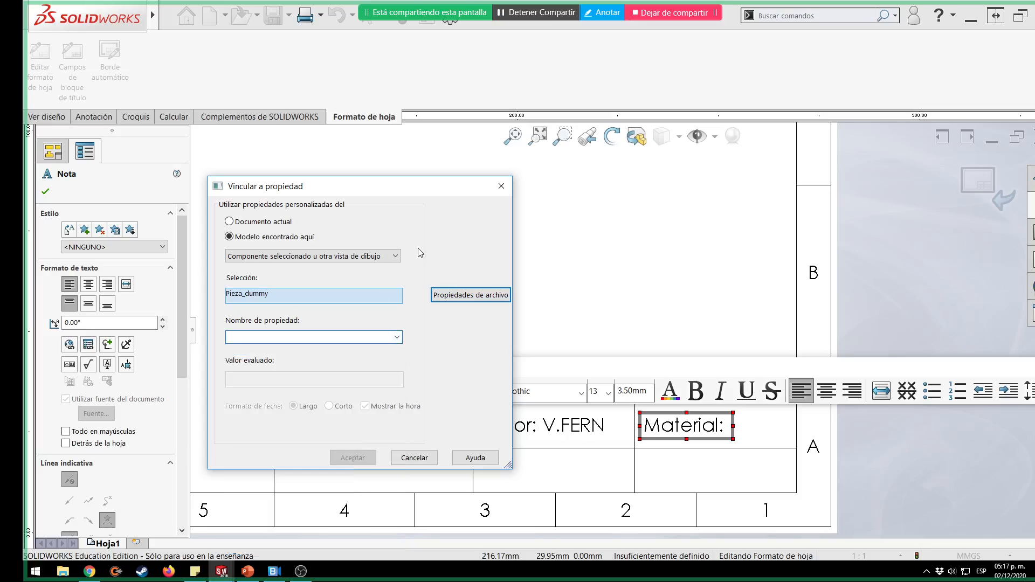
# Set the link source to Vista de dibujo especificada en Propiedades de hoja and examine the model's custom and configuration-specific properties.
pyautogui.click(386, 257)
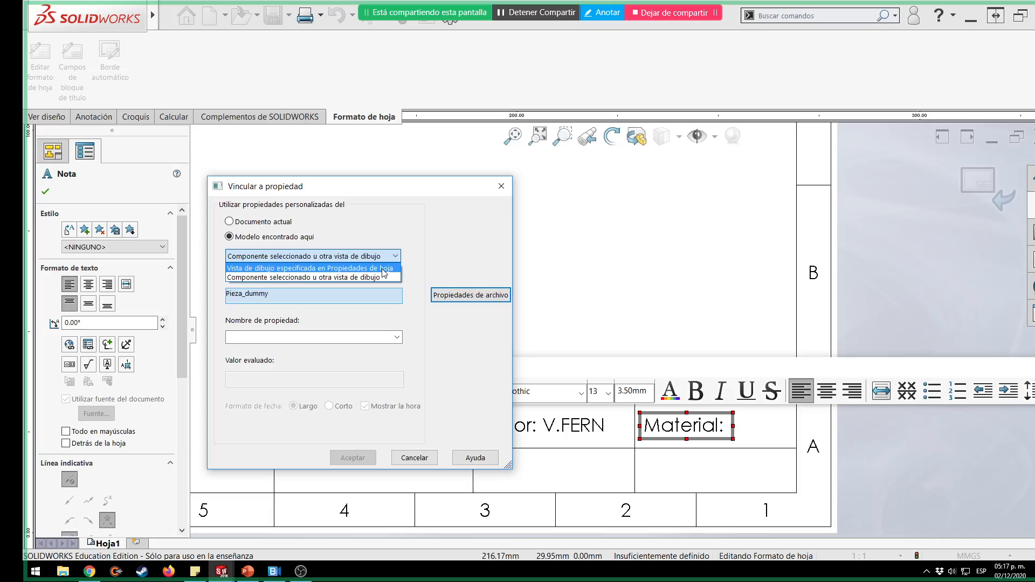
pyautogui.click(384, 269)
pyautogui.click(435, 291)
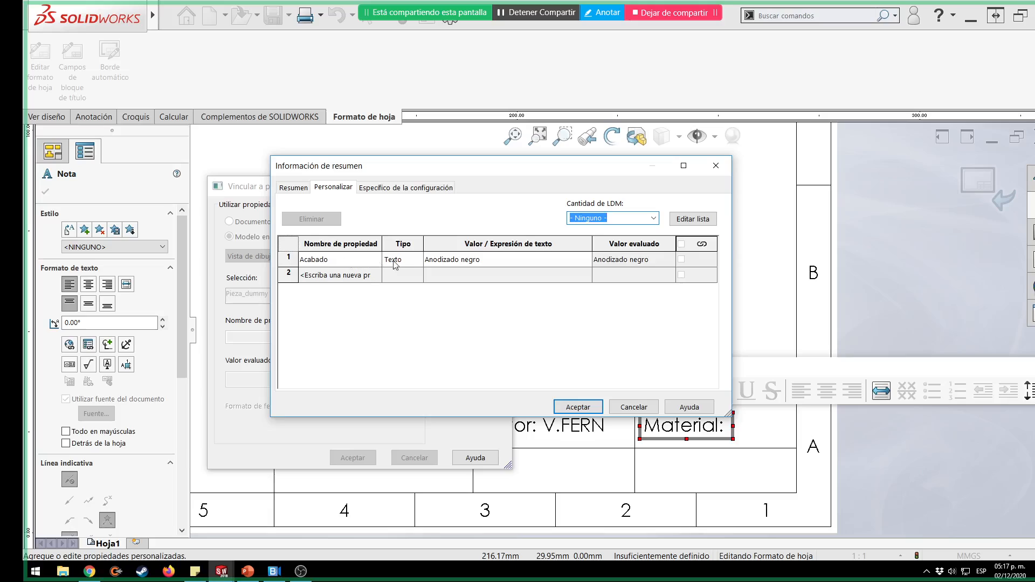
pyautogui.click(406, 188)
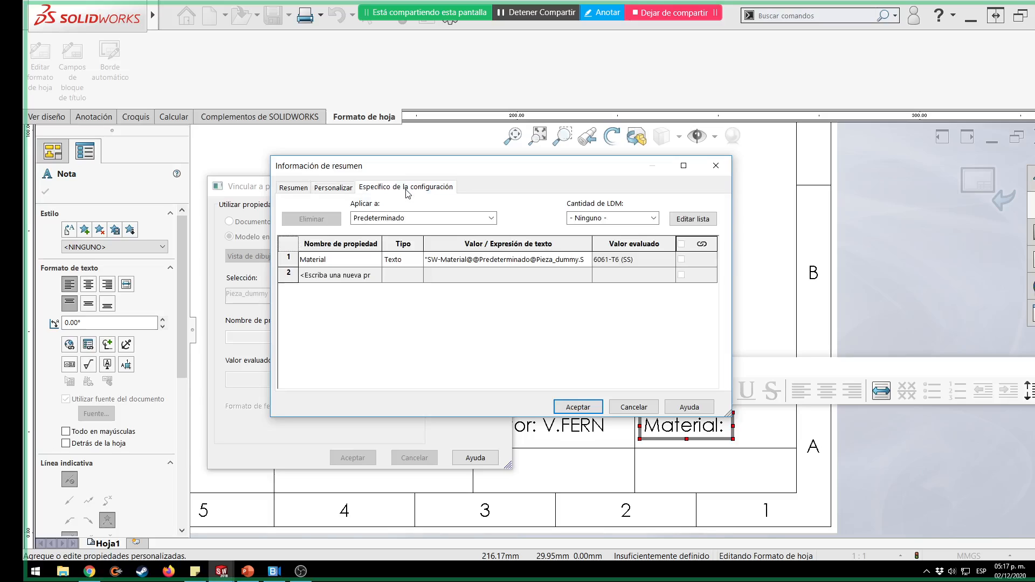
pyautogui.click(573, 409)
# Link the Material note's placeholder to the model's Material property and finish editing the note.
pyautogui.click(397, 338)
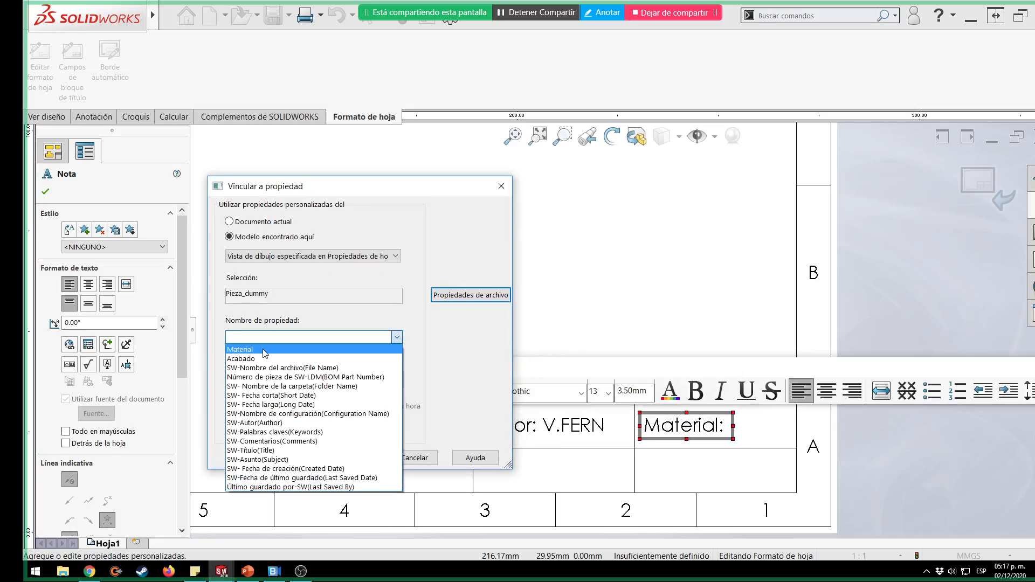
pyautogui.click(262, 349)
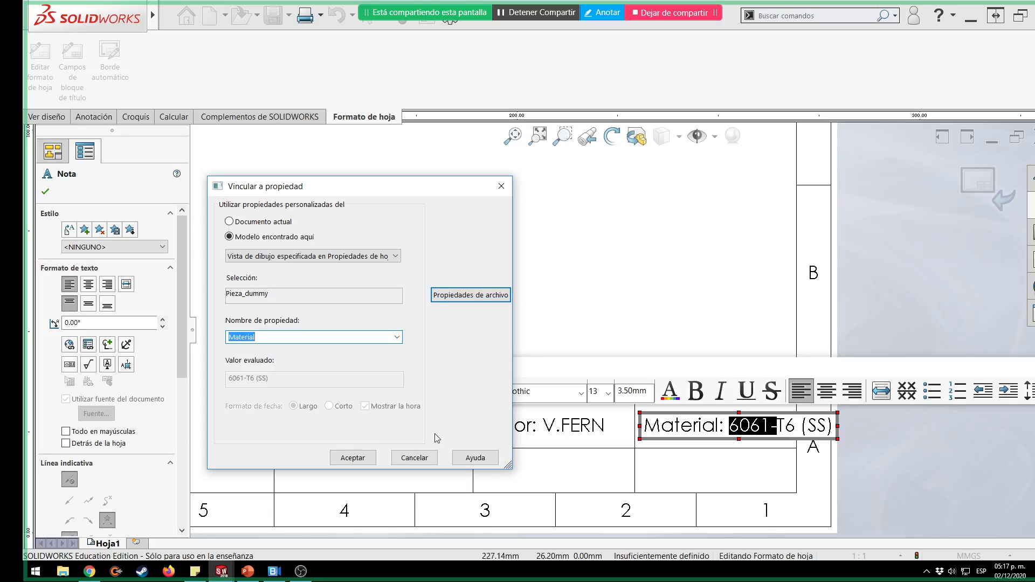
pyautogui.click(368, 458)
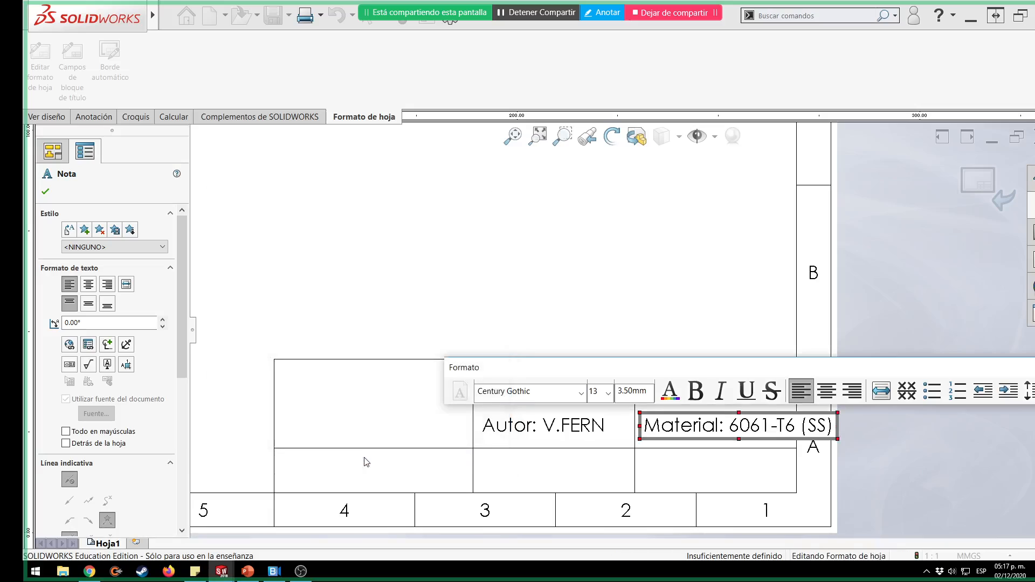
pyautogui.click(874, 454)
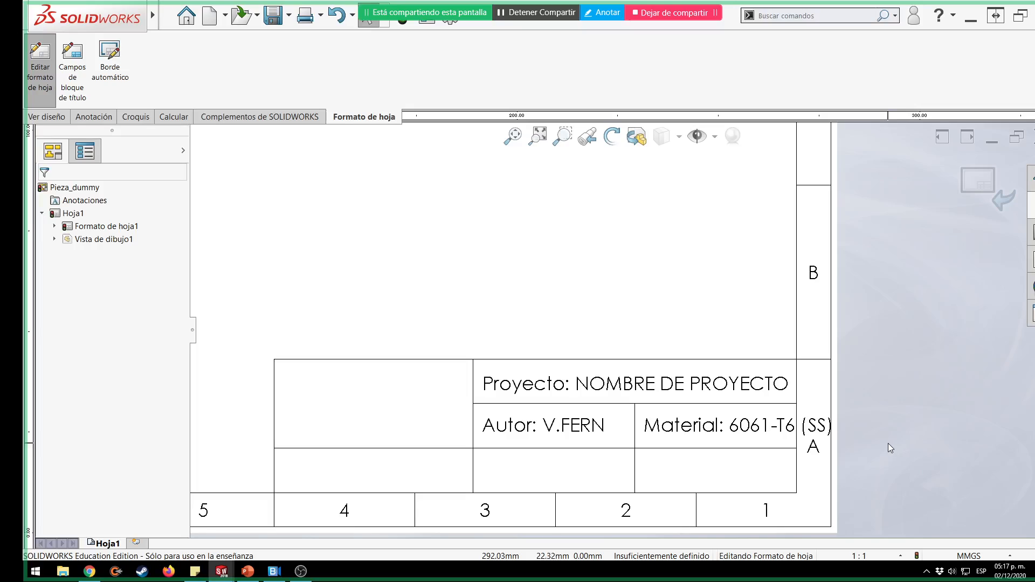
# Try to relink the Material note's value from Modelo encontrado aquí, using Componente seleccionado u otra vista de dibujo with Pieza_dummy.
pyautogui.scroll(-2, 681, 388)
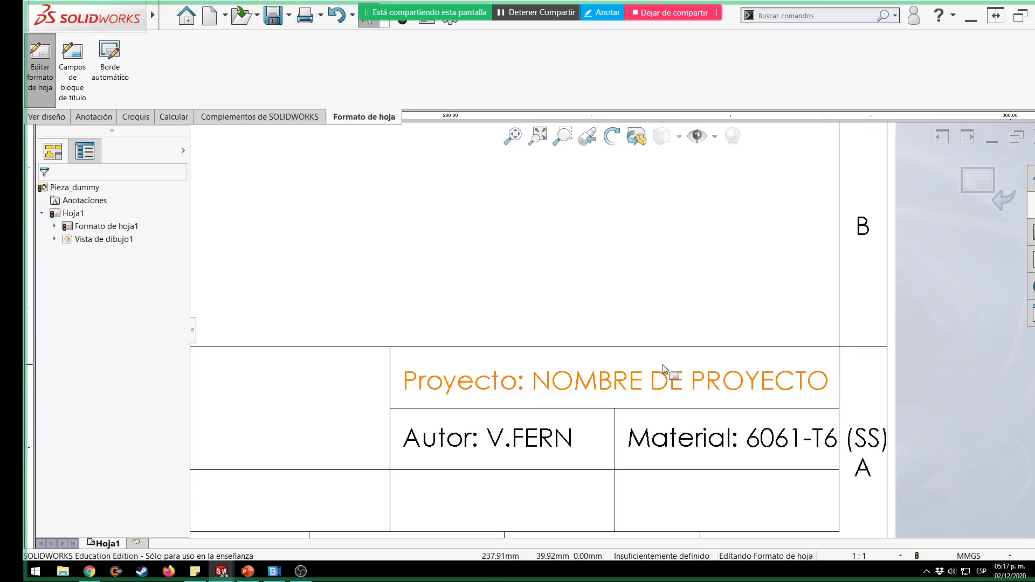
pyautogui.click(782, 441)
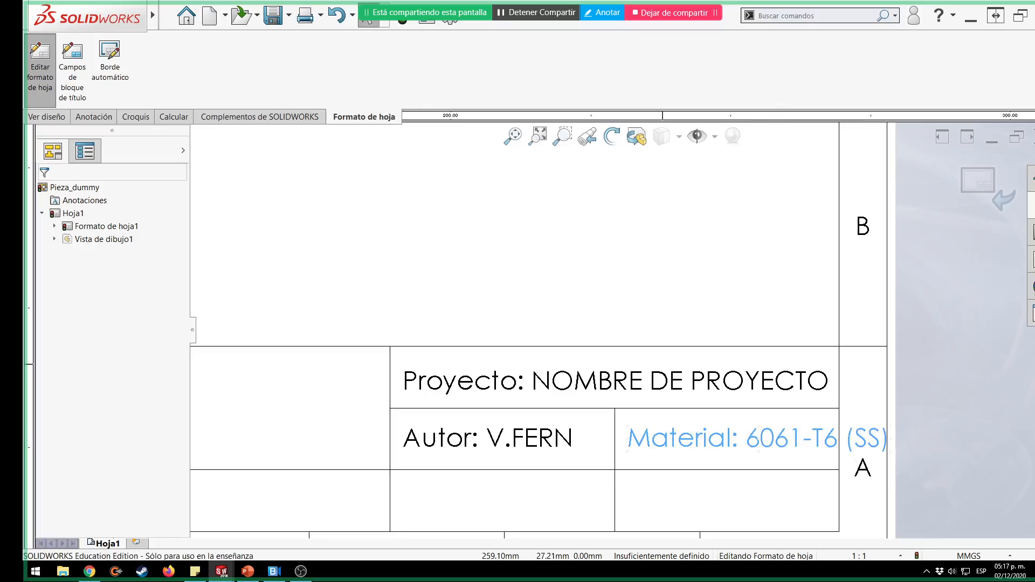
pyautogui.doubleClick(761, 442)
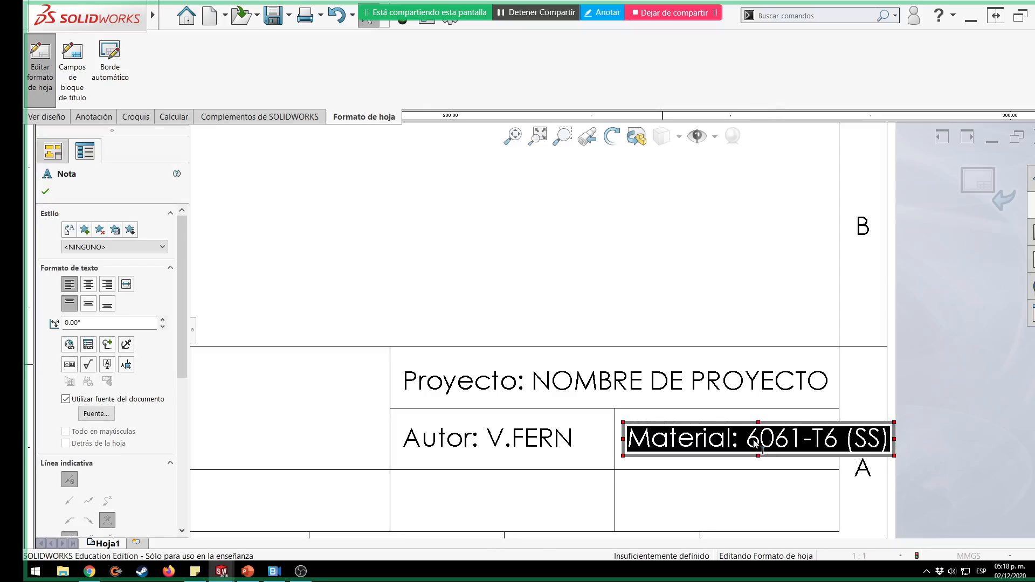
pyautogui.hotkey('shift', 'End')
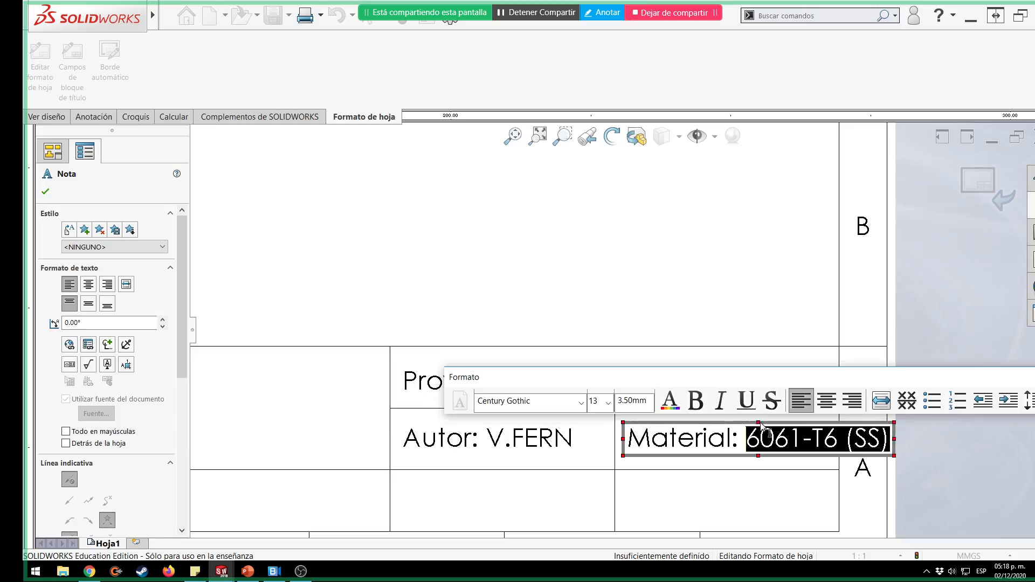
pyautogui.click(94, 347)
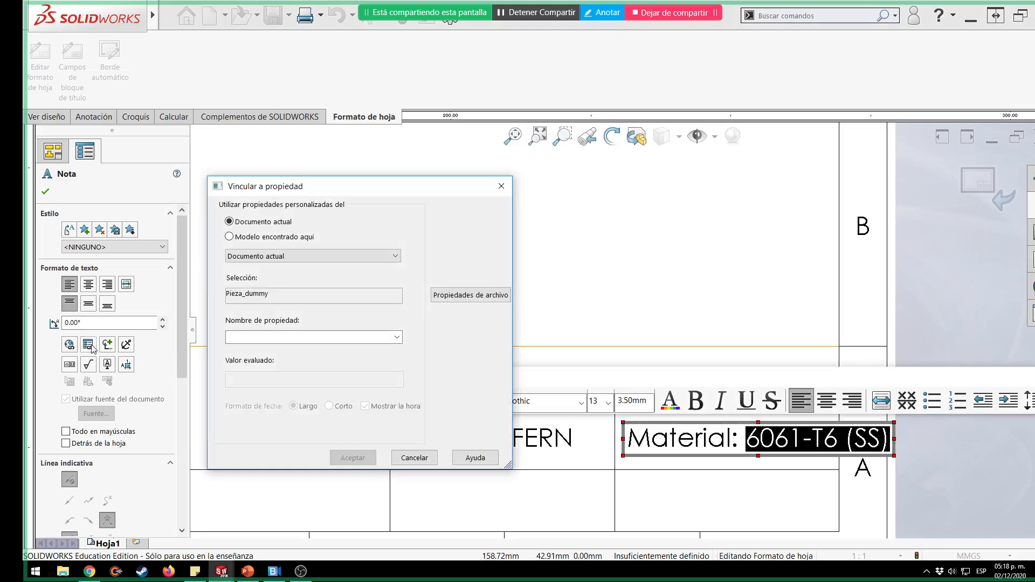
pyautogui.click(283, 237)
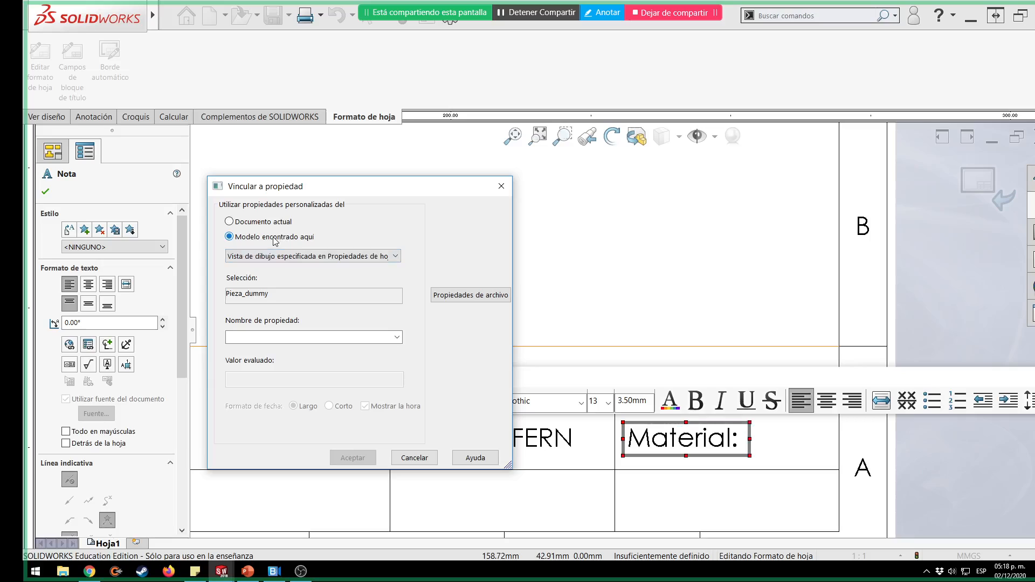
pyautogui.click(316, 256)
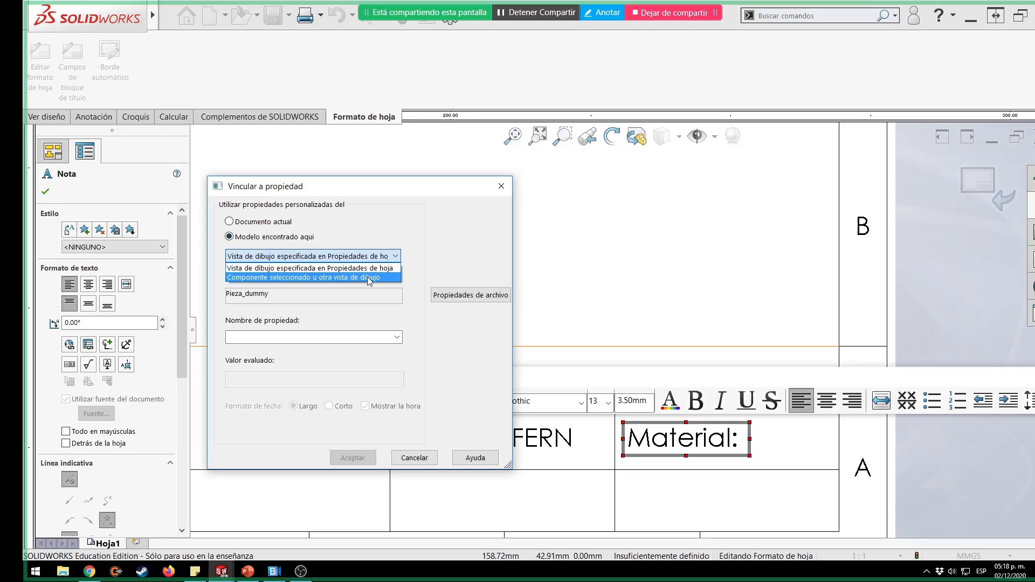
pyautogui.click(369, 281)
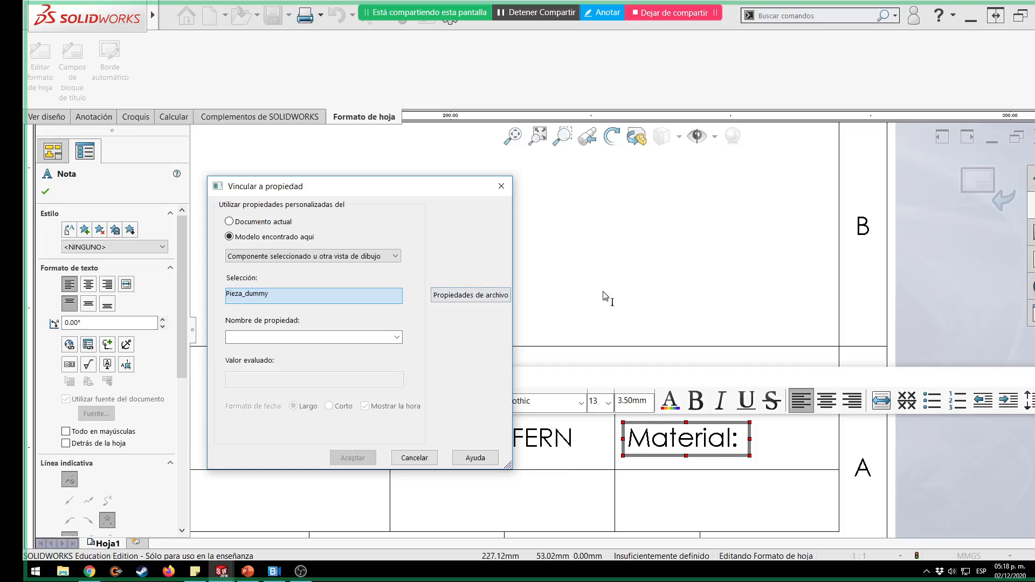
pyautogui.scroll(-2, 604, 296)
pyautogui.scroll(3, 607, 296)
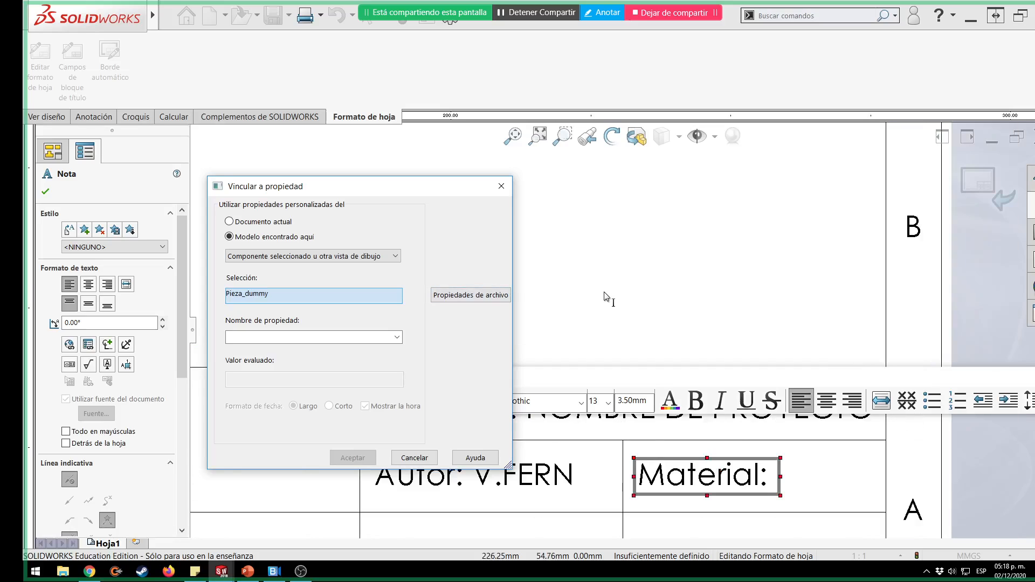
pyautogui.click(253, 295)
pyautogui.moveTo(397, 189)
pyautogui.mouseDown()
pyautogui.moveTo(141, 220)
pyautogui.moveTo(402, 198)
pyautogui.mouseUp()
# Examine the summary and custom properties read by this link source, cancel the link and leave the note.
pyautogui.click(463, 304)
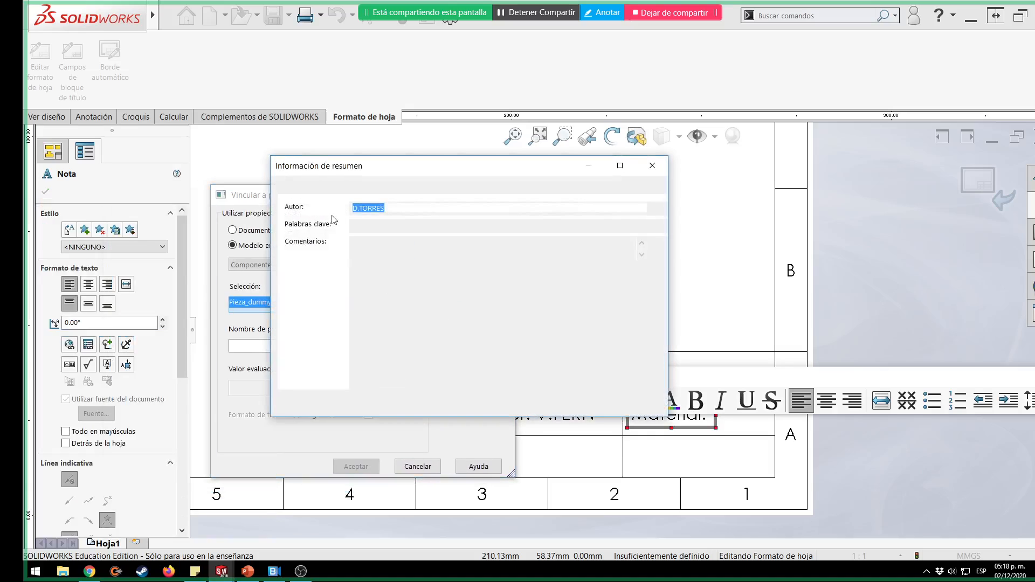
pyautogui.click(333, 188)
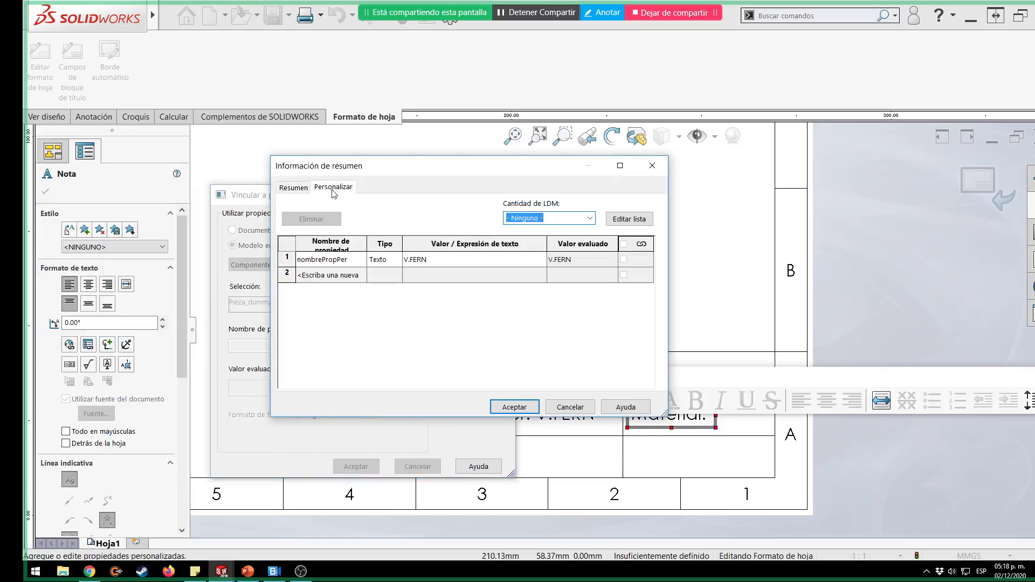
pyautogui.click(289, 186)
pyautogui.click(570, 408)
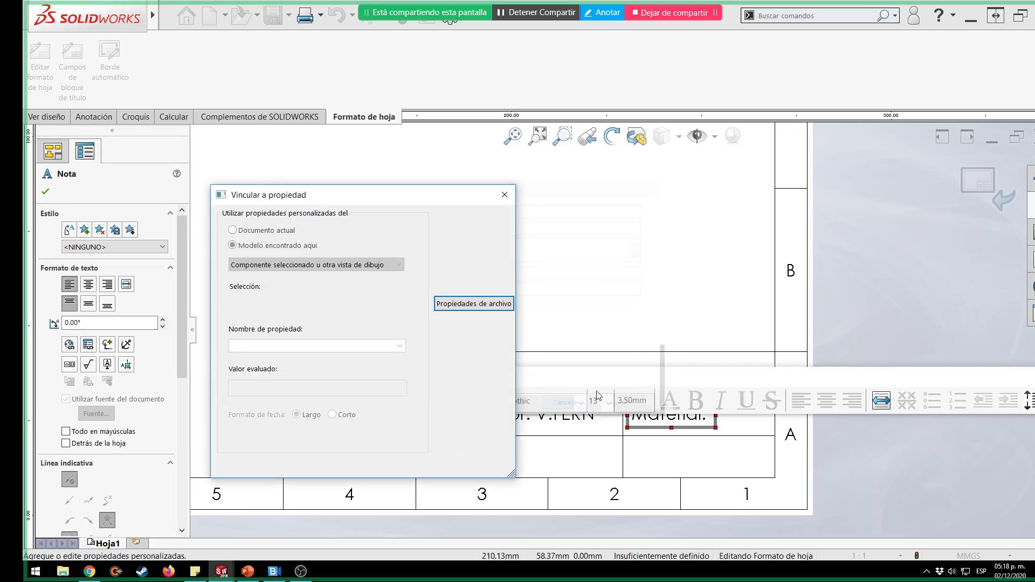
pyautogui.click(324, 264)
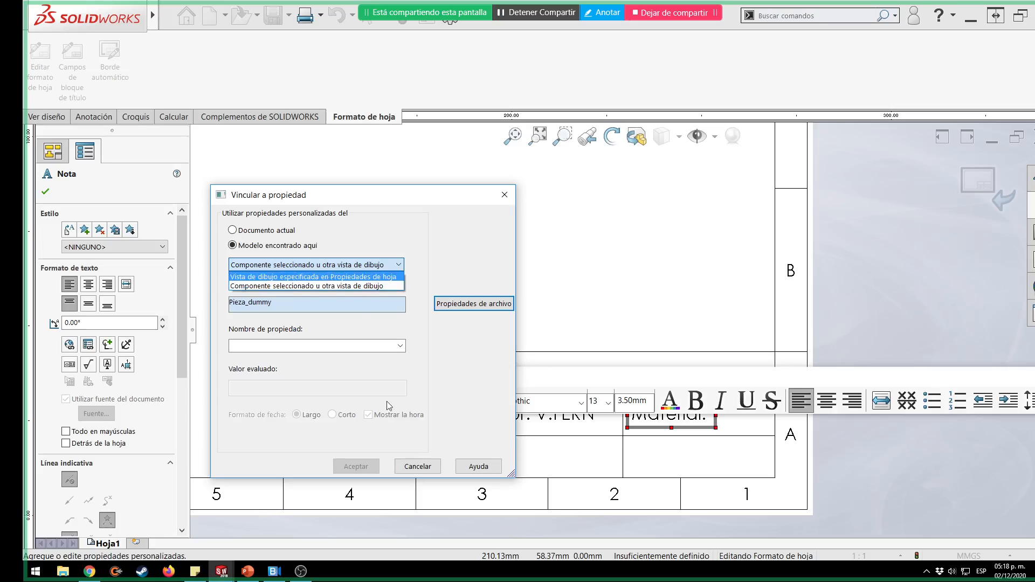
pyautogui.click(408, 462)
pyautogui.click(416, 466)
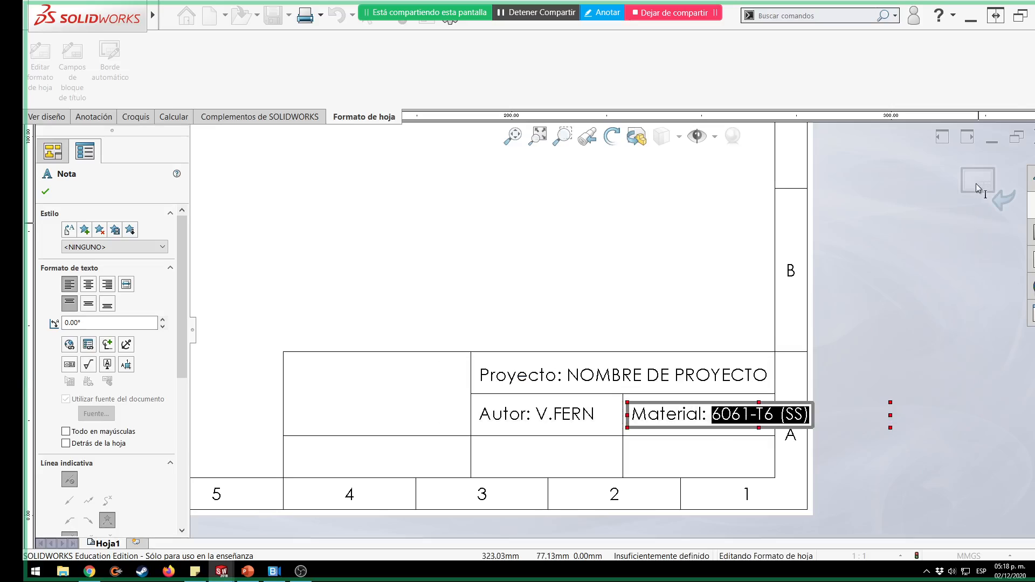
pyautogui.click(906, 218)
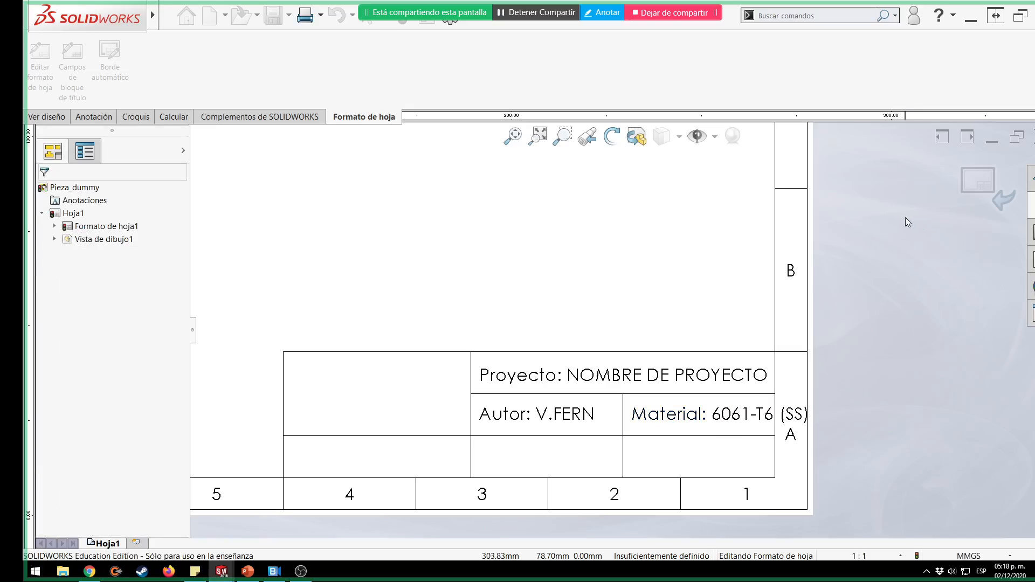
# Exit sheet format editing and set Hoja1 to use the model's custom property values from Vista de dibujo1.
pyautogui.click(972, 183)
pyautogui.press('f')
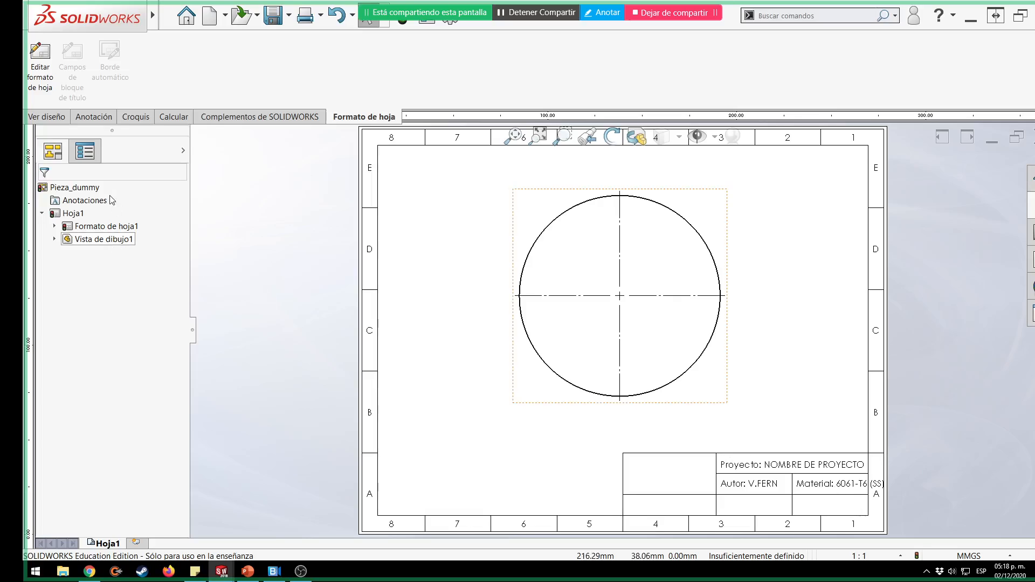
pyautogui.rightClick(74, 214)
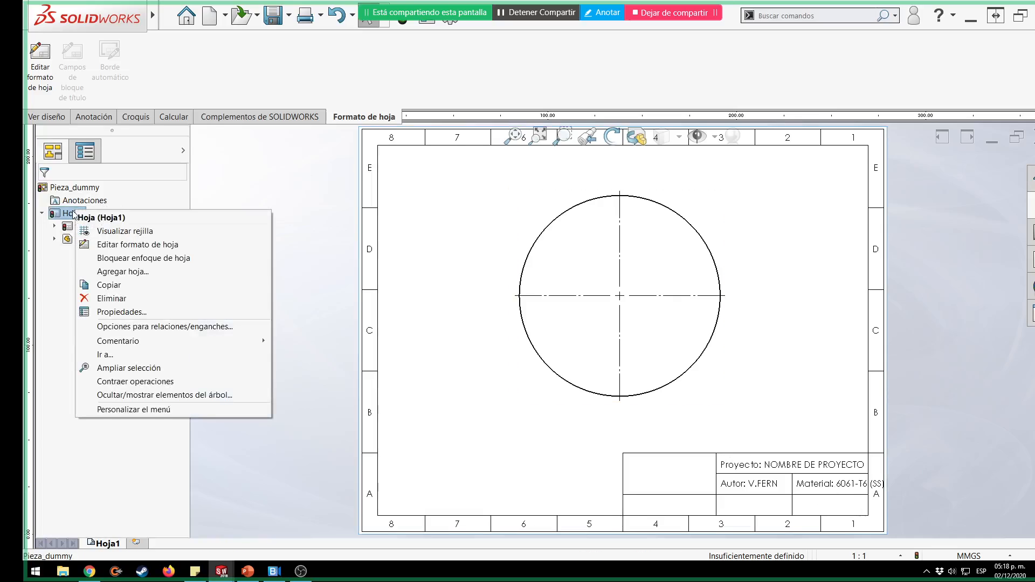
pyautogui.click(135, 310)
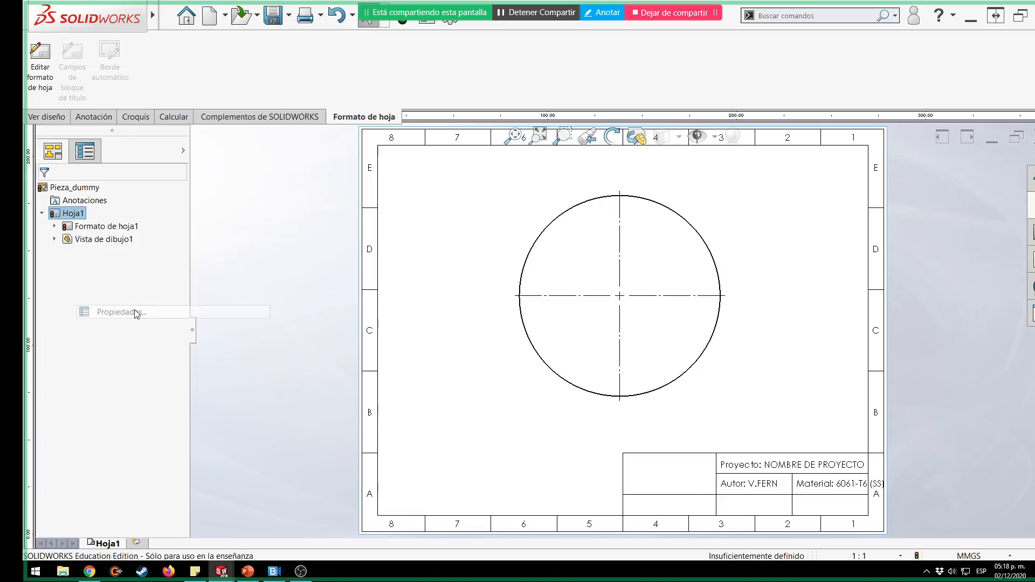
pyautogui.click(409, 446)
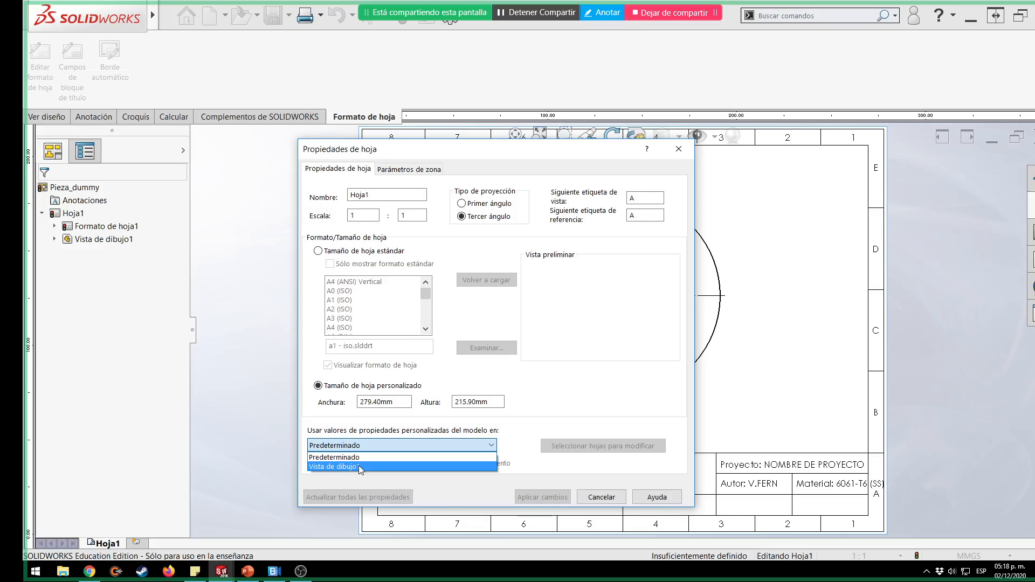
pyautogui.click(358, 464)
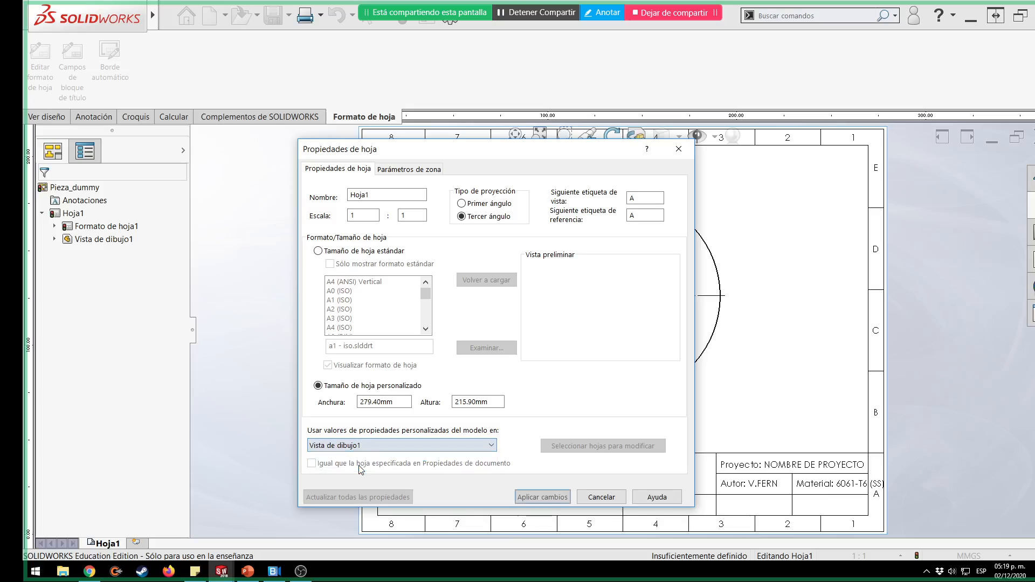
pyautogui.click(542, 496)
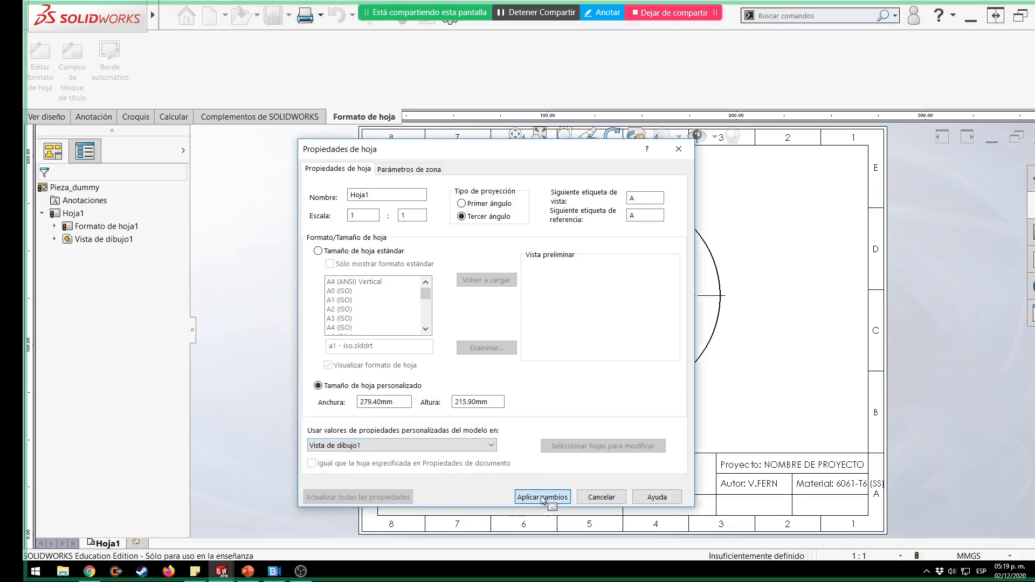
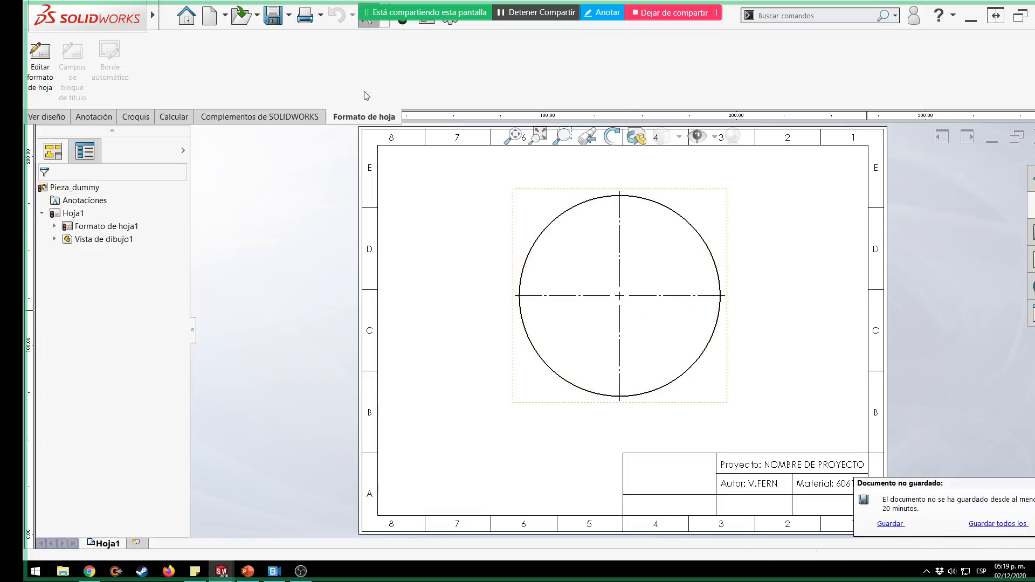
# Reopen the sheet format for editing and add a note reading "Hoja: 1/1" in the title block cell below Material.
pyautogui.click(41, 65)
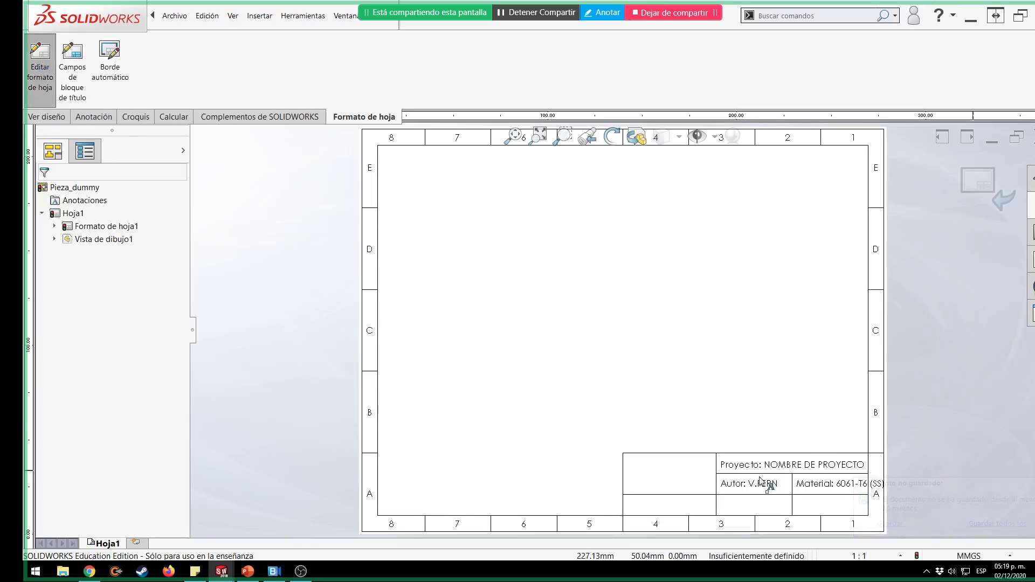
pyautogui.scroll(-3, 763, 482)
pyautogui.scroll(-1, 809, 469)
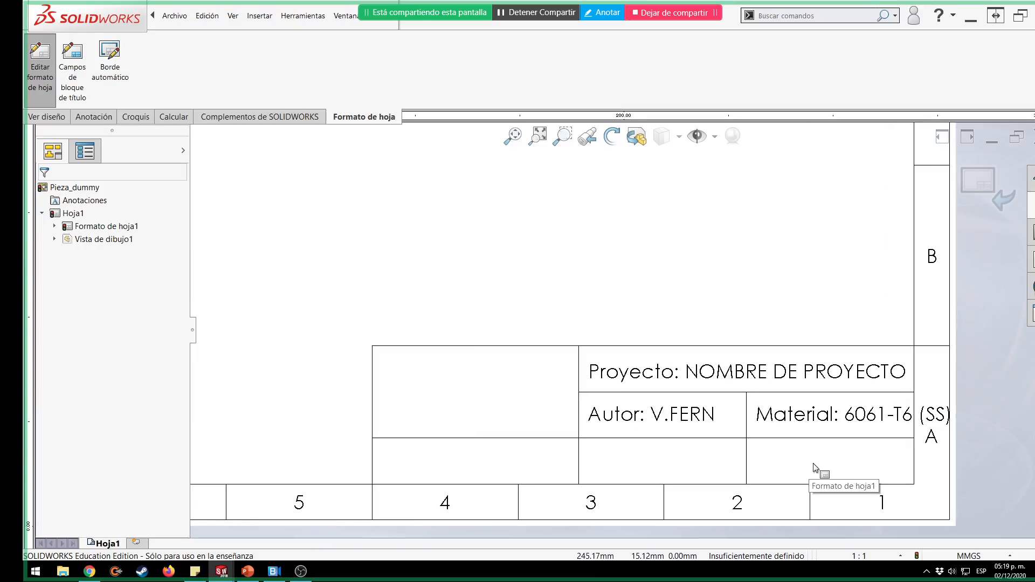
pyautogui.click(136, 117)
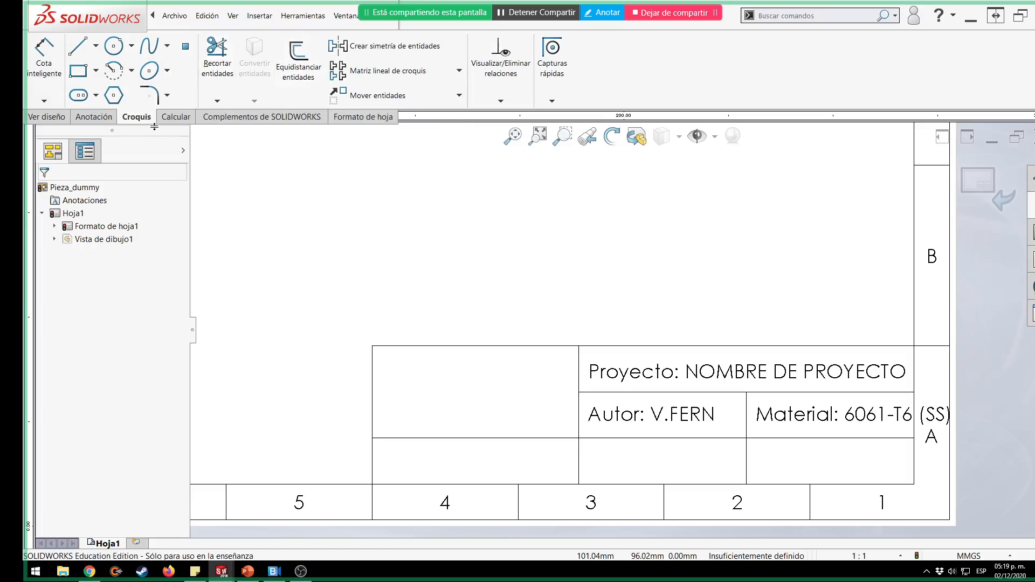
pyautogui.click(94, 117)
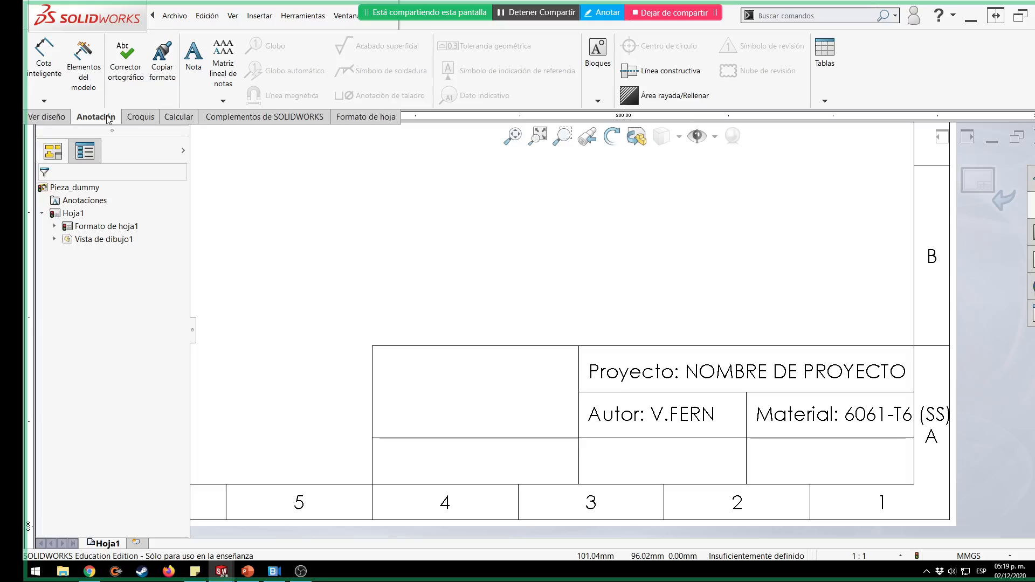
pyautogui.click(193, 56)
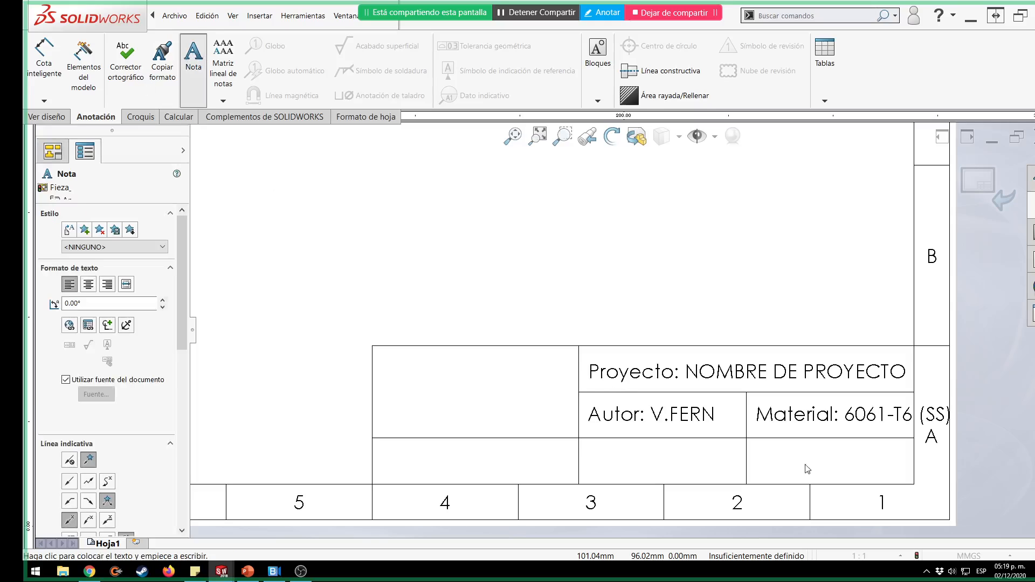
pyautogui.click(760, 458)
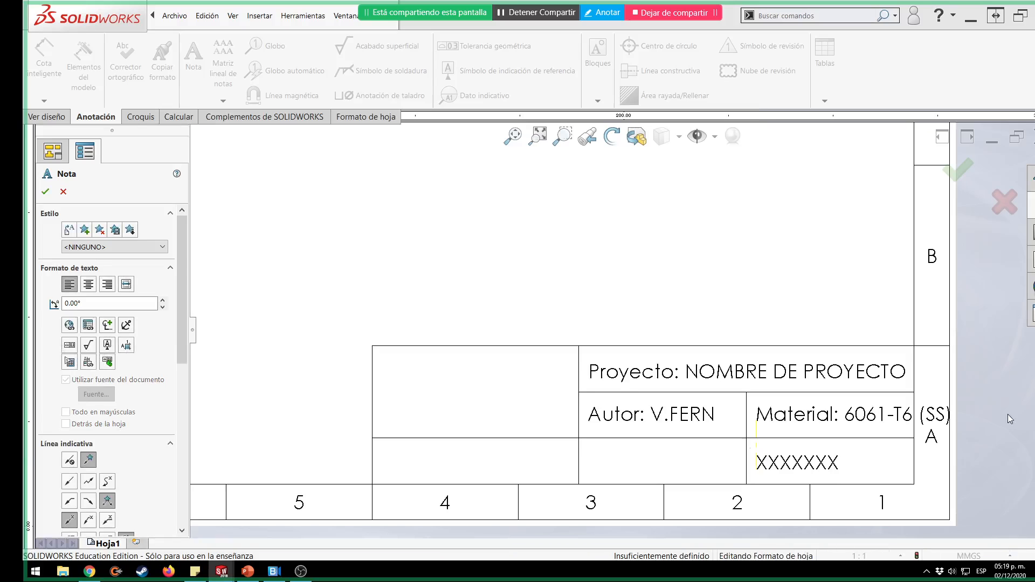
pyautogui.write('H')
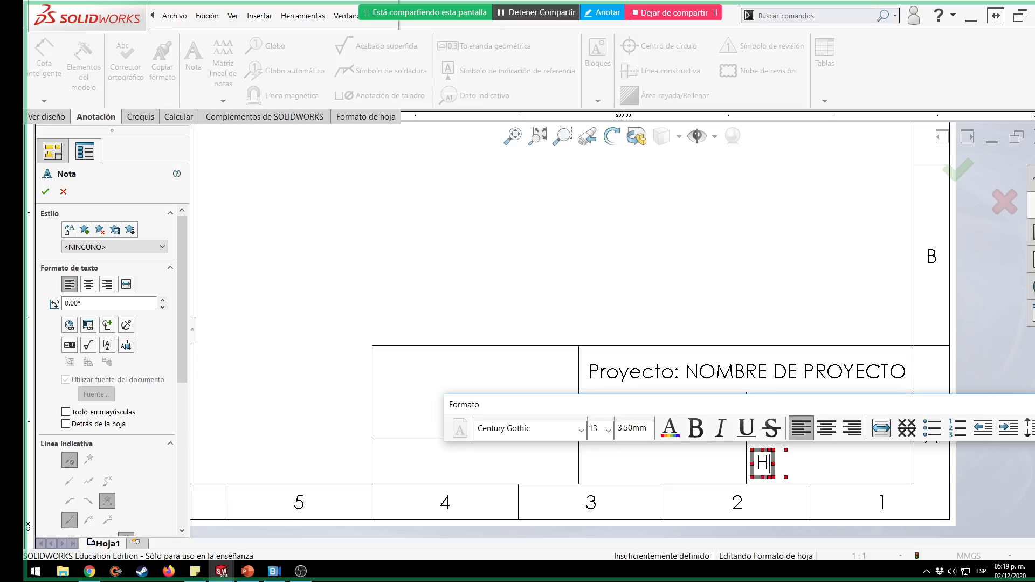
pyautogui.write('oja:')
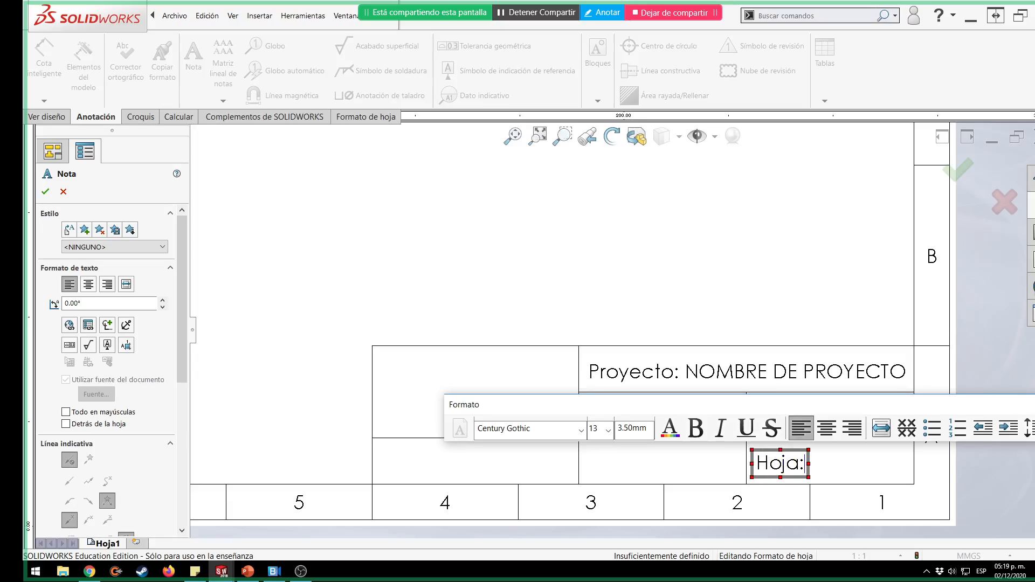
pyautogui.write(' 11/')
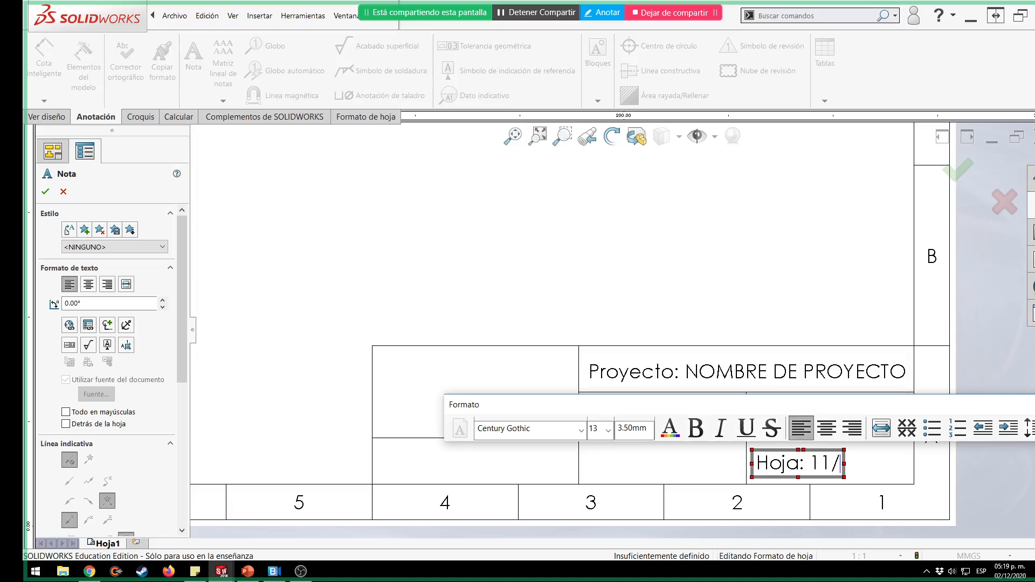
pyautogui.press('BackSpace')
pyautogui.press('BackSpace')
pyautogui.write('/1')
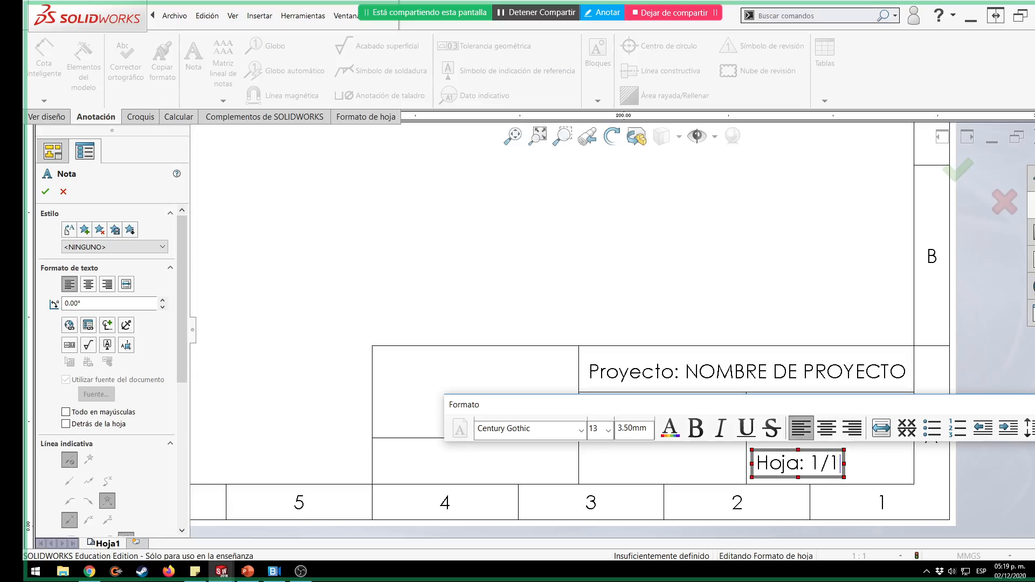
# Link the first 1 in the Hoja note to the current document's property SW-Hoja actual(Current Sheet).
pyautogui.doubleClick(819, 462)
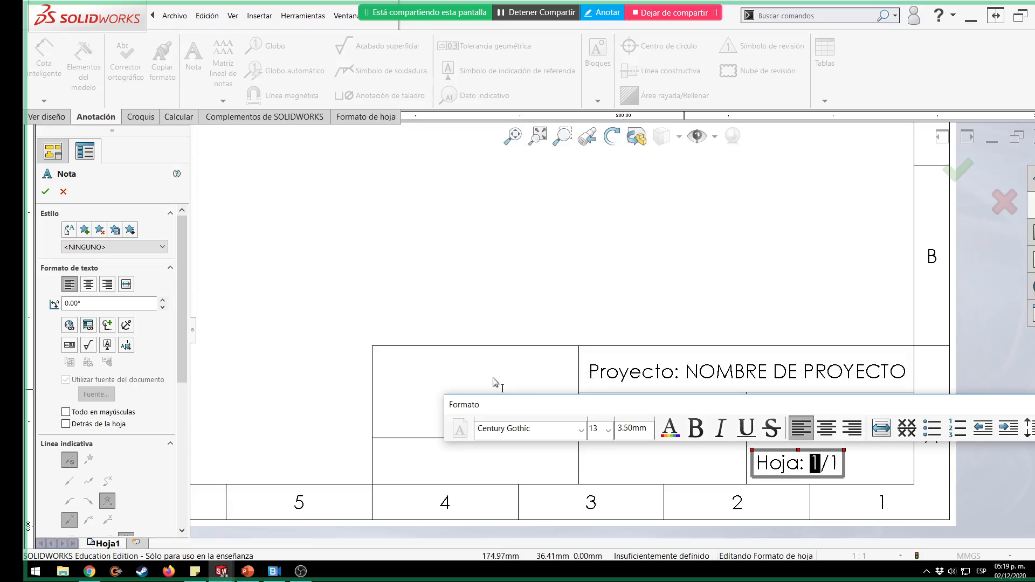
pyautogui.click(88, 324)
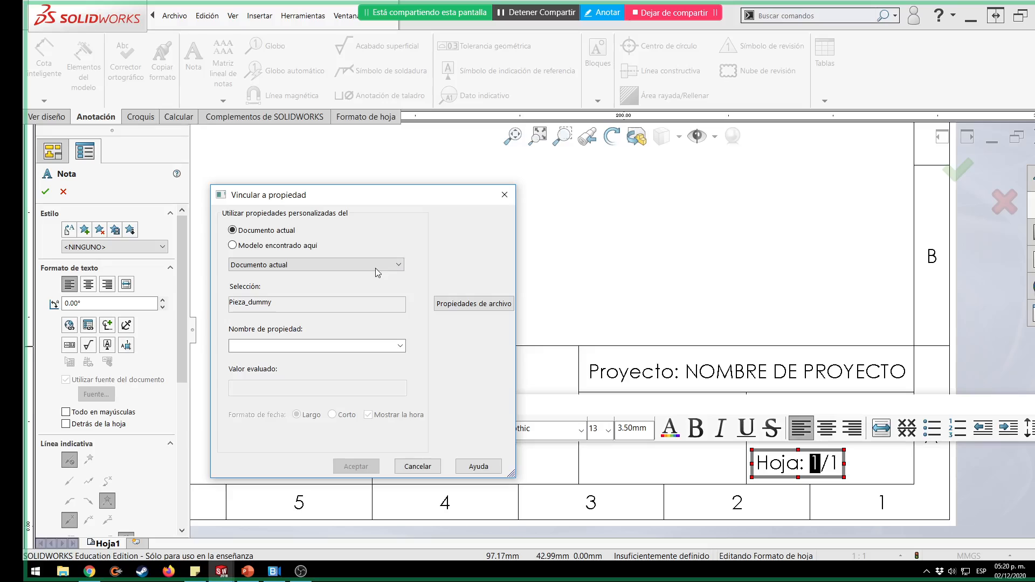
pyautogui.click(389, 348)
pyautogui.click(396, 347)
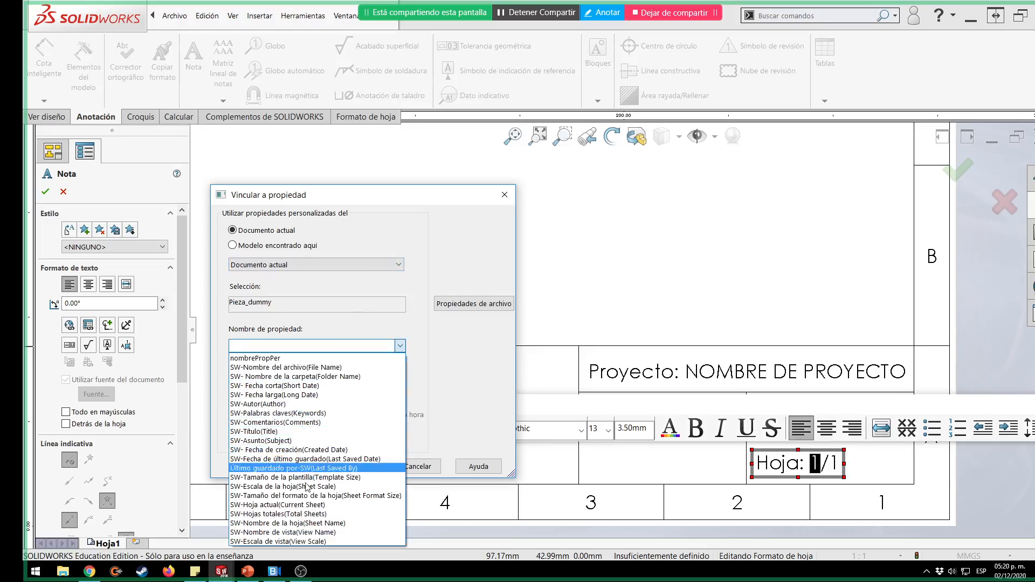
pyautogui.click(349, 505)
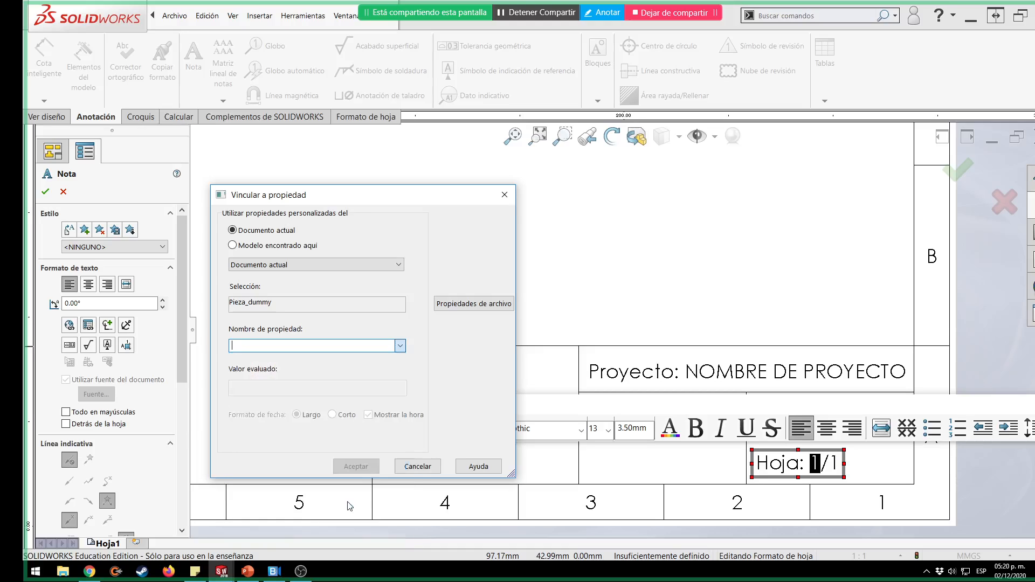
pyautogui.click(356, 466)
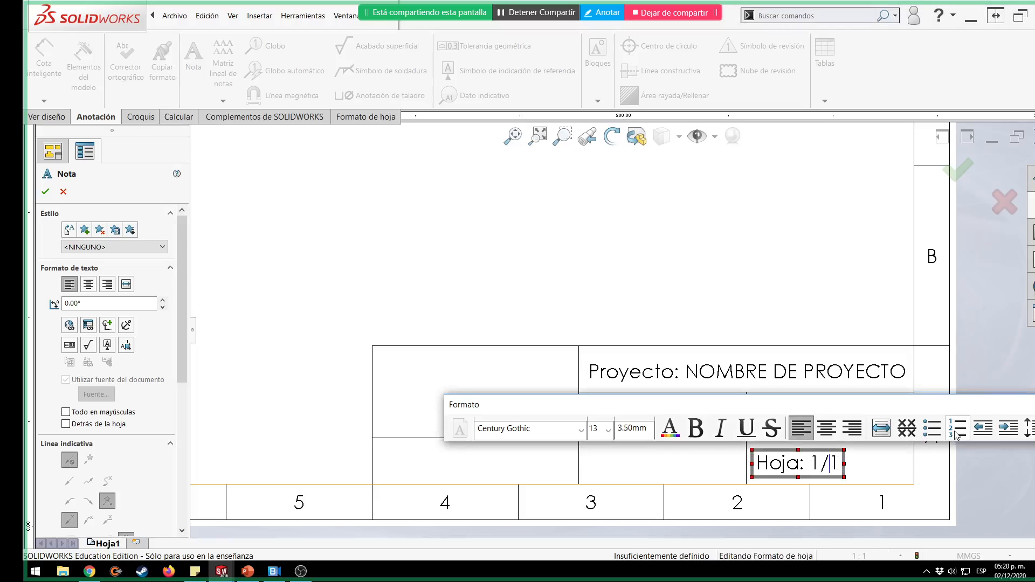
# Link the 1 after the slash in the Hoja note to SW-Hojas totales(Total Sheets) and finish the note.
pyautogui.hotkey('shift', 'Right')
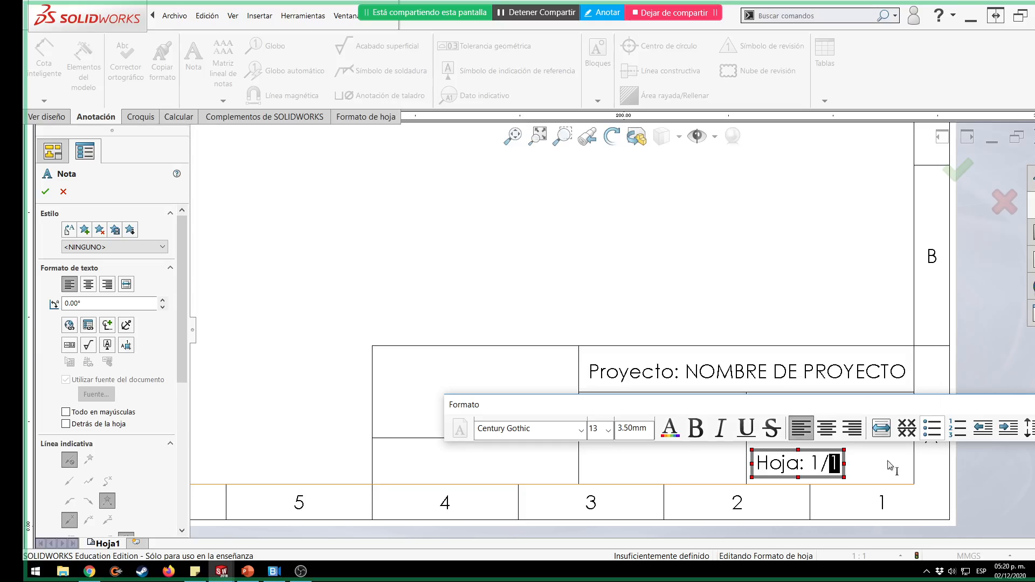
pyautogui.click(91, 328)
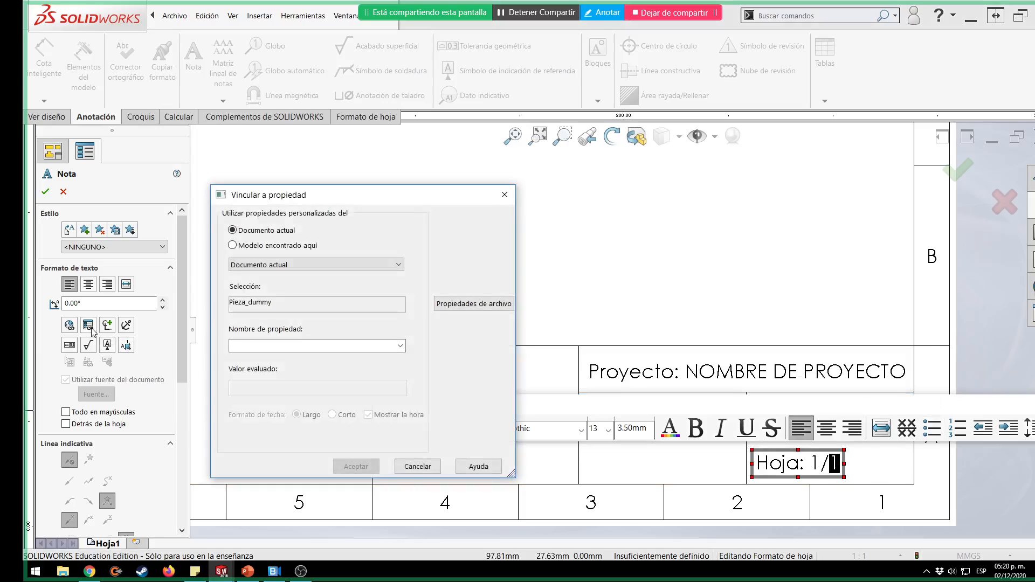
pyautogui.click(400, 345)
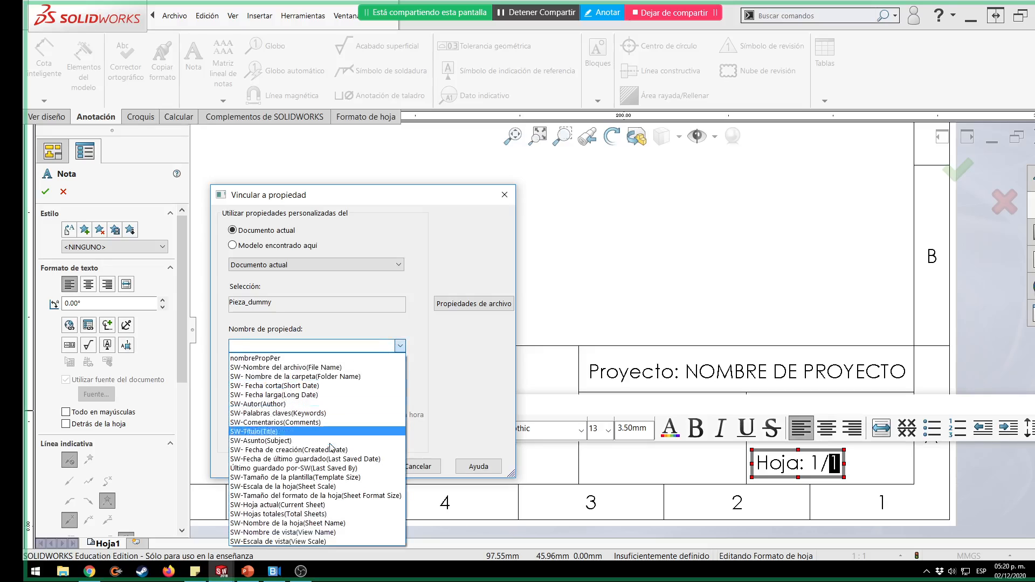
pyautogui.click(315, 518)
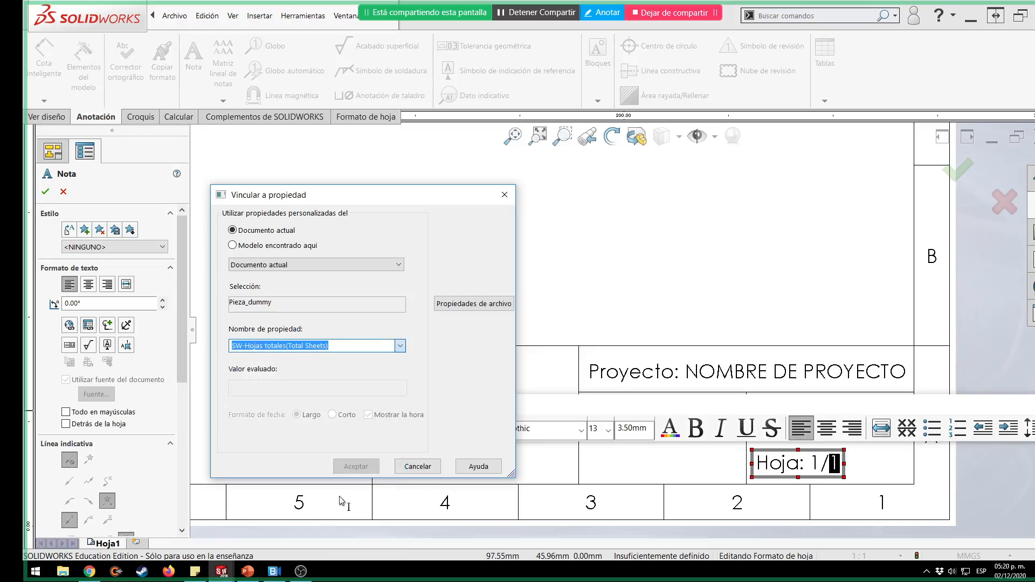
pyautogui.click(356, 467)
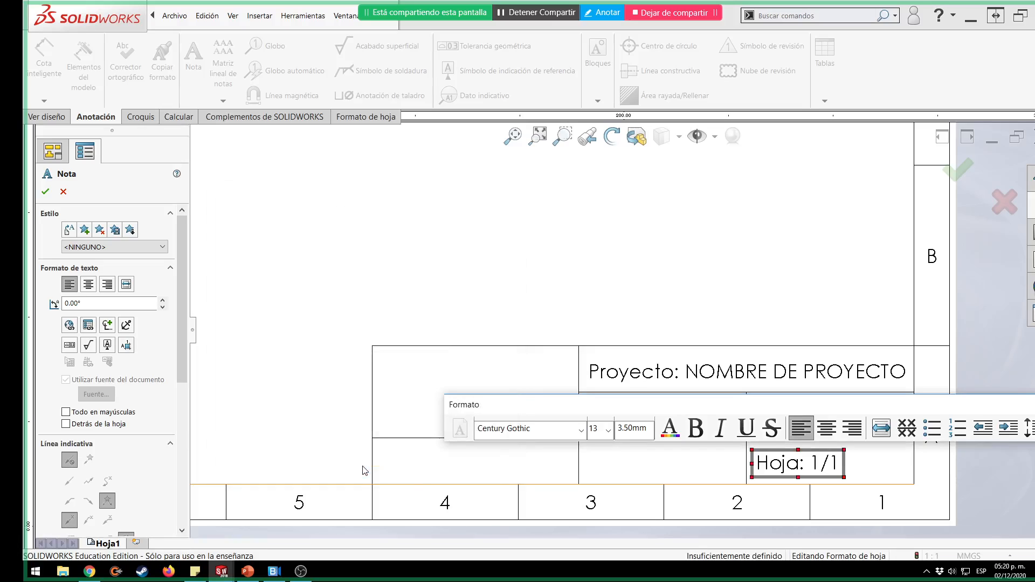
pyautogui.click(985, 476)
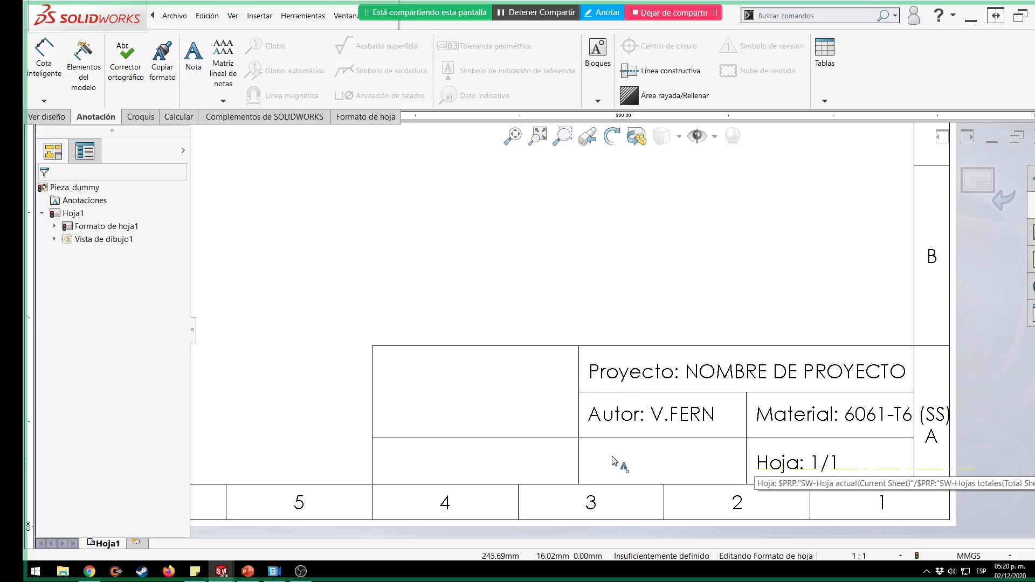
# Add a note reading "Escala: 1:1" in the title block cell below Autor.
pyautogui.scroll(-1, 617, 461)
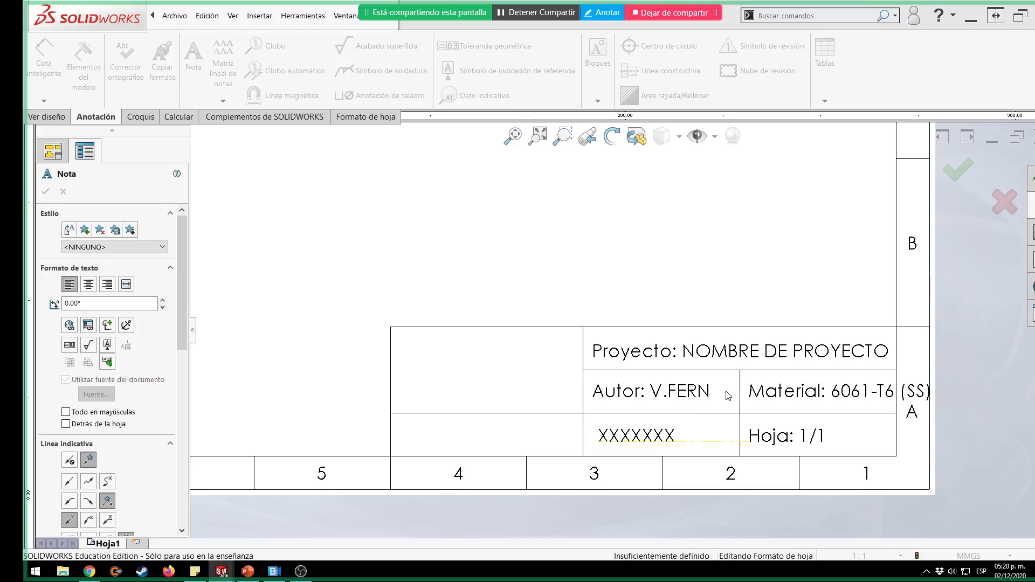
pyautogui.click(600, 431)
pyautogui.write('Esca')
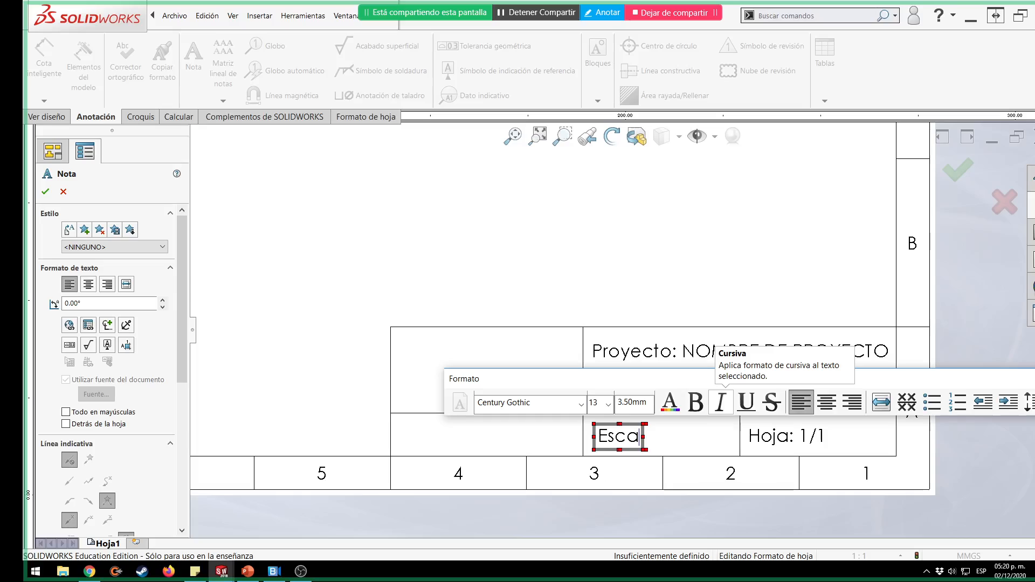
pyautogui.write('la: ')
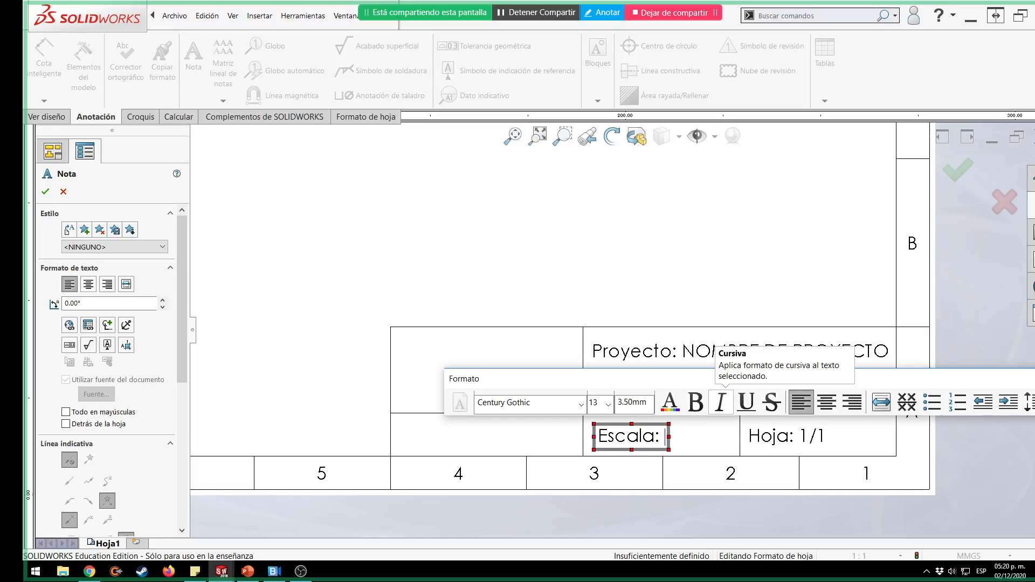
pyautogui.write('1:1')
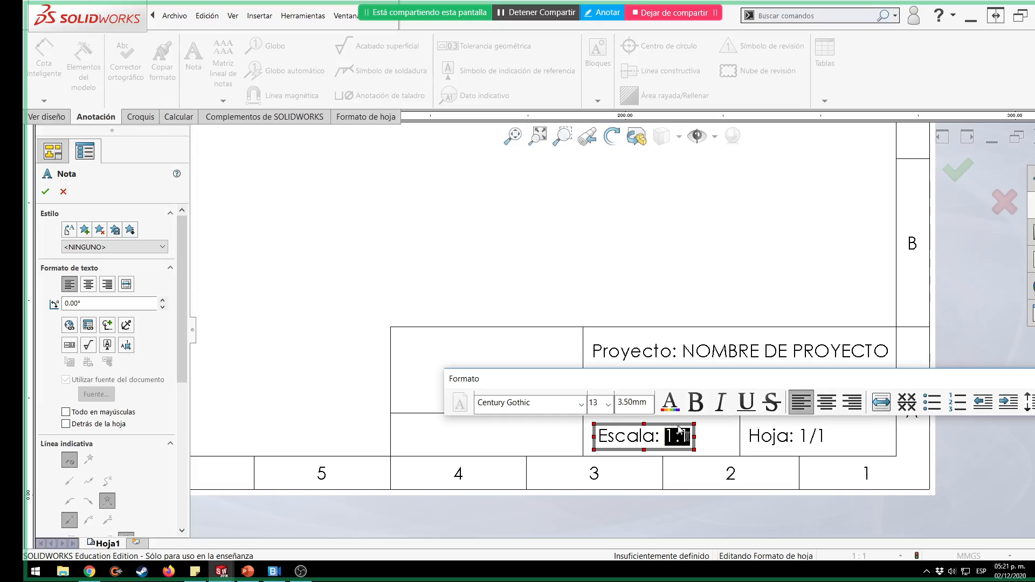
# Link the 1:1 value in the Escala note to the current document's SW-Escala de vista(View Scale) property and finish the note.
pyautogui.click(87, 325)
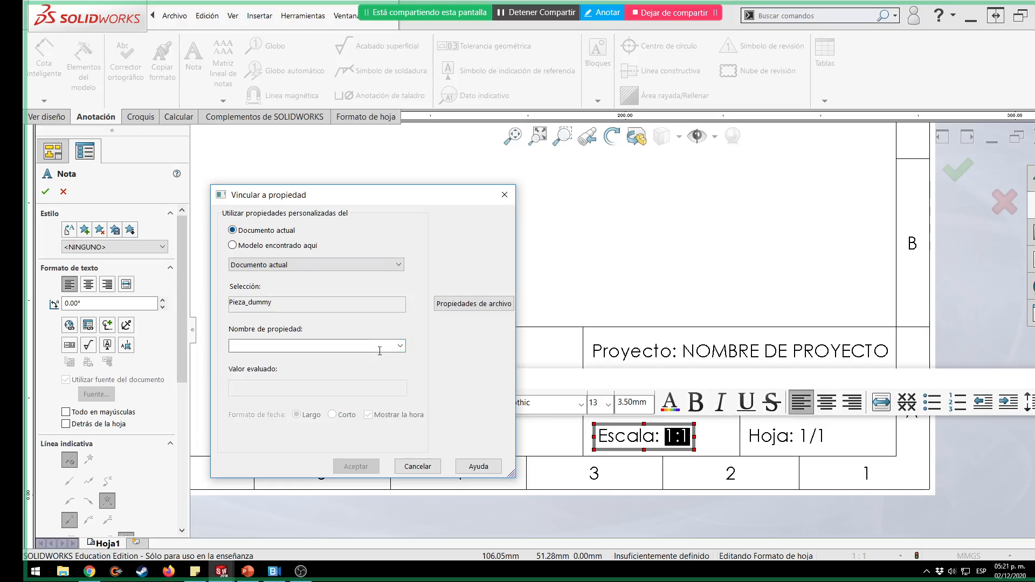
pyautogui.click(399, 345)
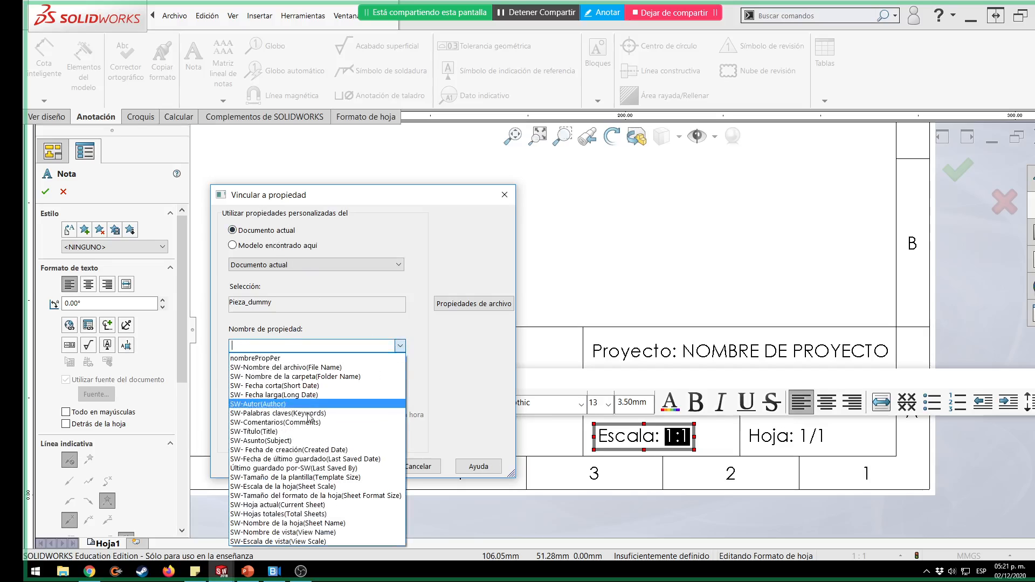
pyautogui.click(317, 541)
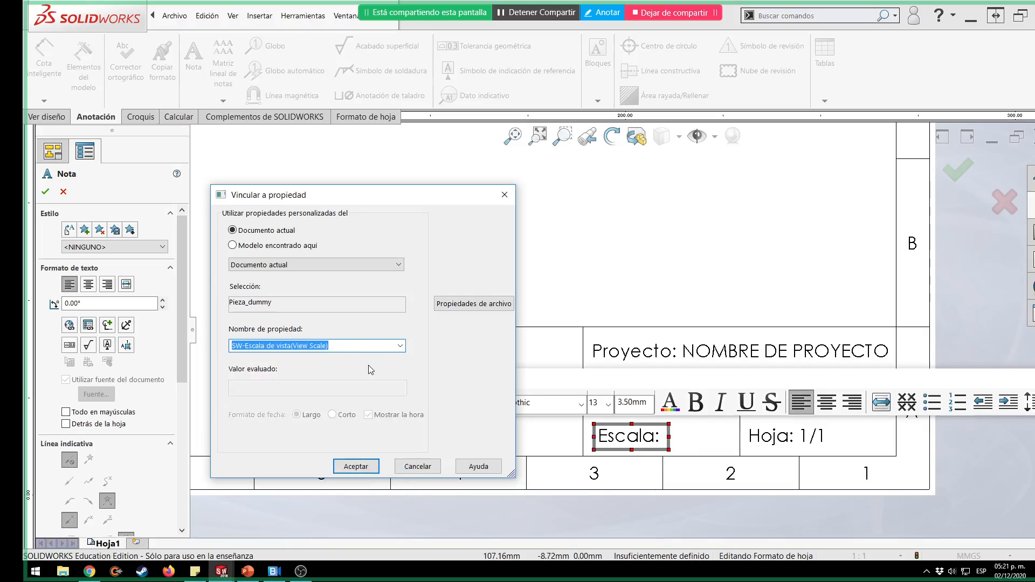
pyautogui.click(356, 464)
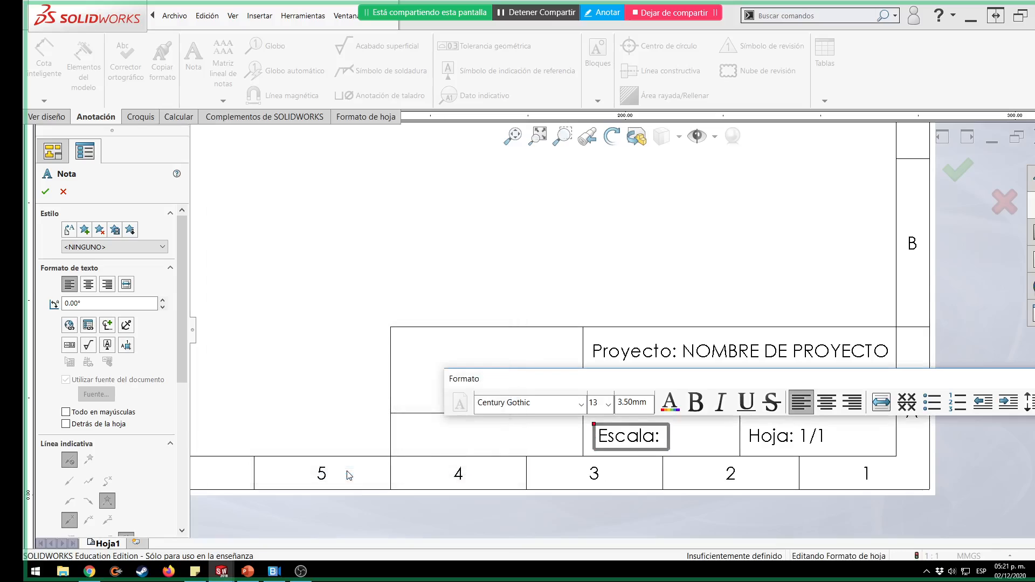
pyautogui.click(962, 173)
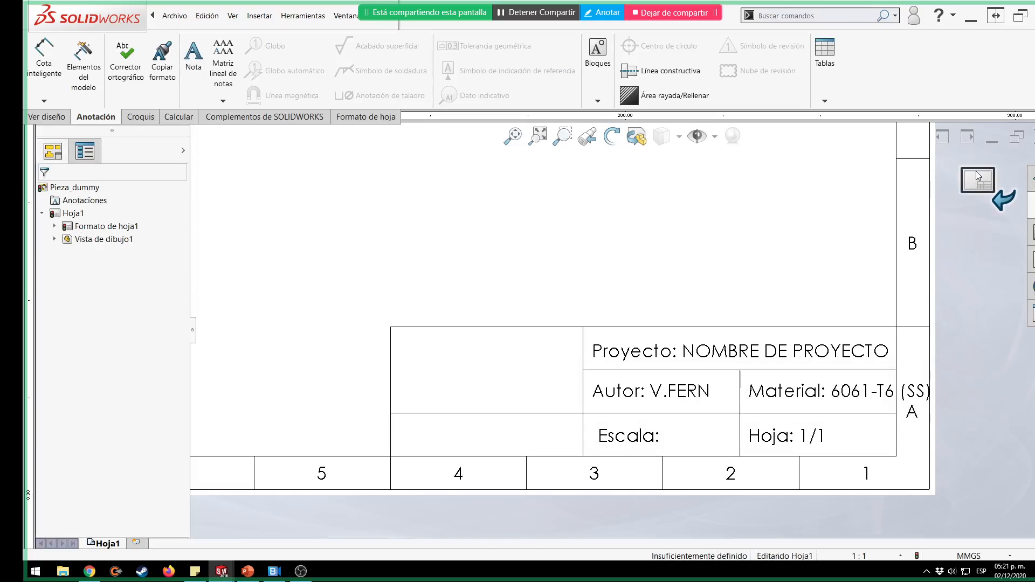
# Exit sheet format editing and examine the Escala and Hoja notes in the sheet's title block.
pyautogui.click(976, 172)
pyautogui.press('f')
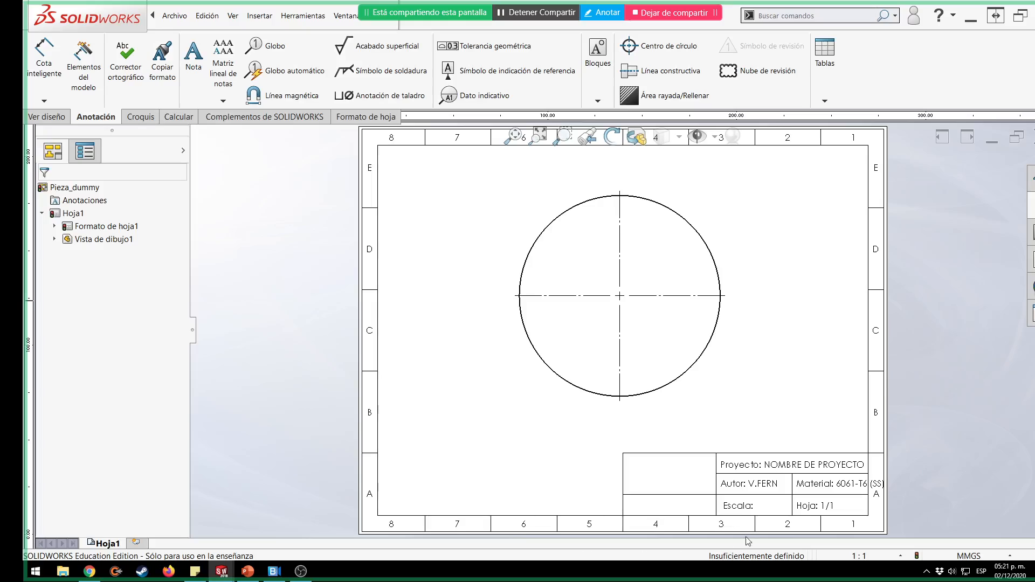
pyautogui.scroll(-3, 745, 505)
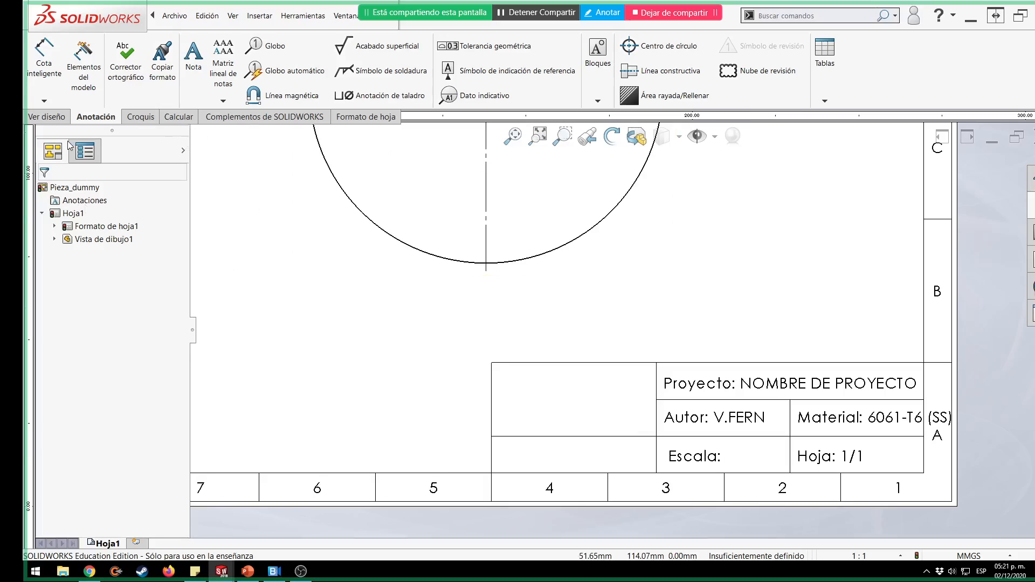
# Reopen the sheet format for editing and complete the Escala note so it reads "Escala: 1:1".
pyautogui.click(354, 119)
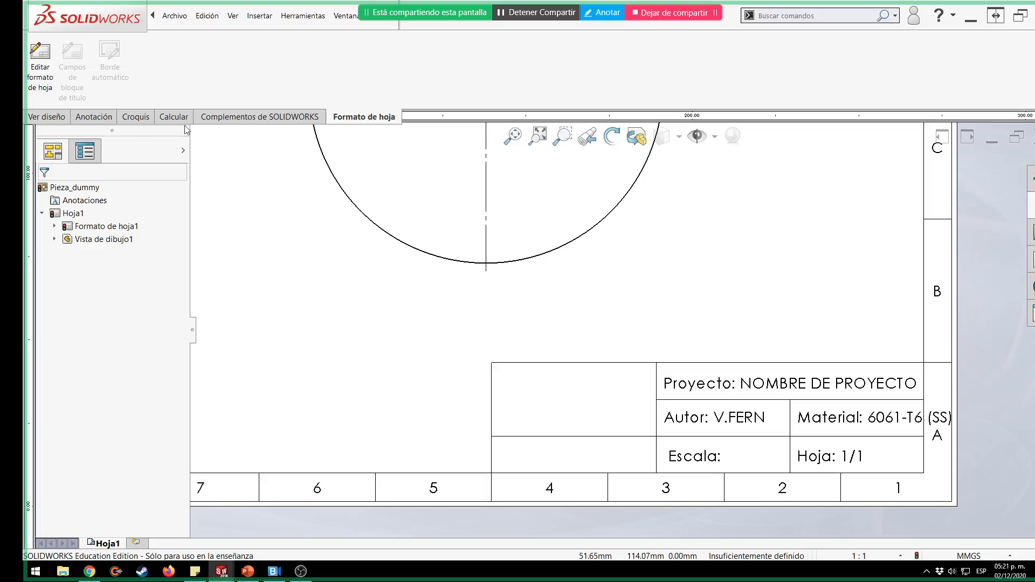
pyautogui.click(44, 72)
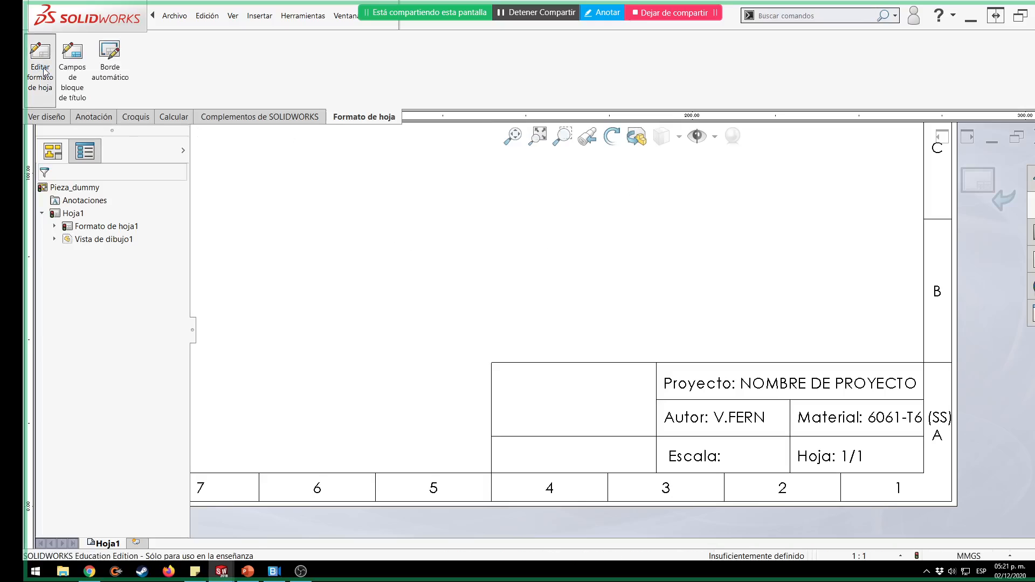
pyautogui.click(830, 456)
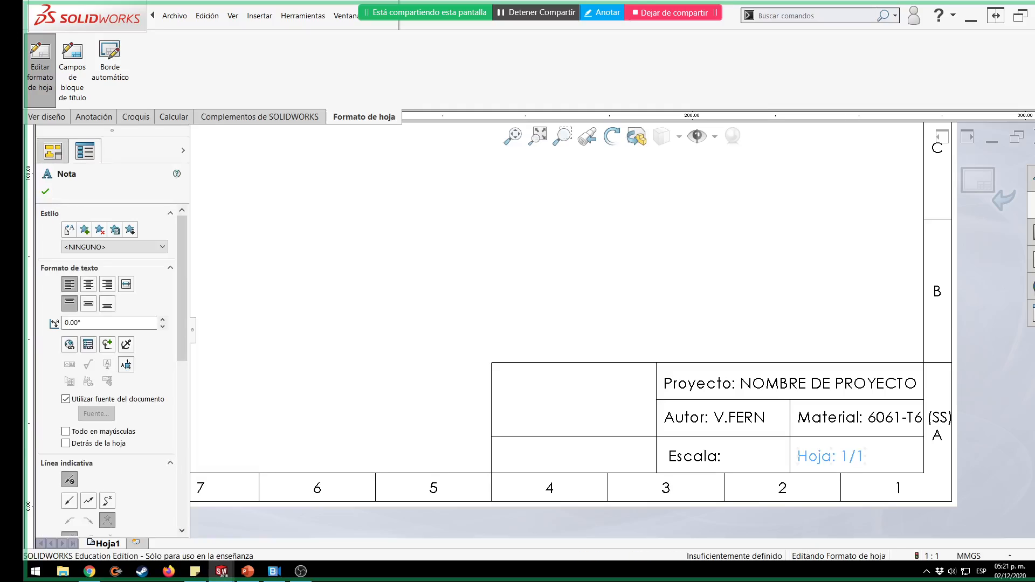
pyautogui.click(698, 457)
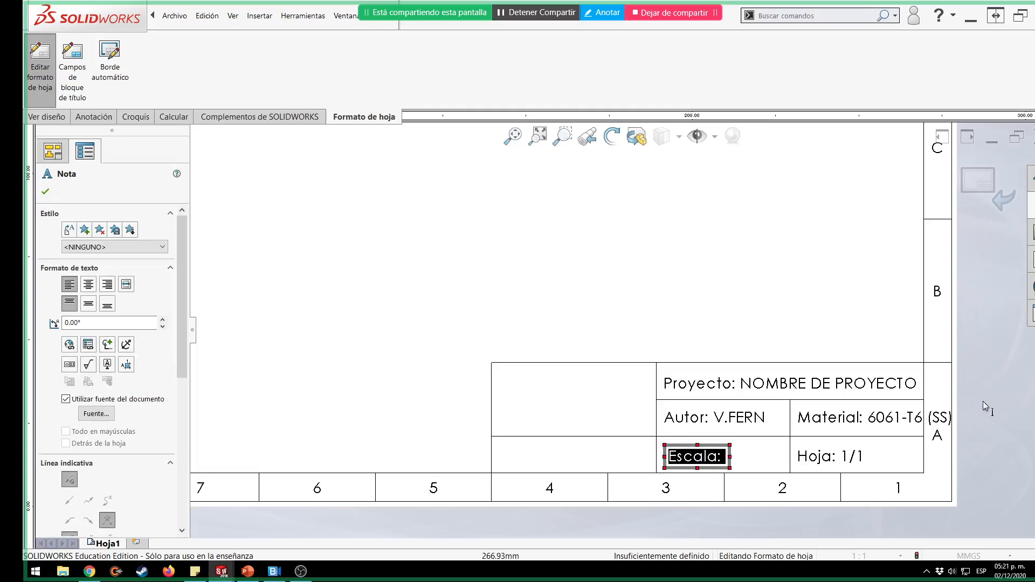
pyautogui.press('Right')
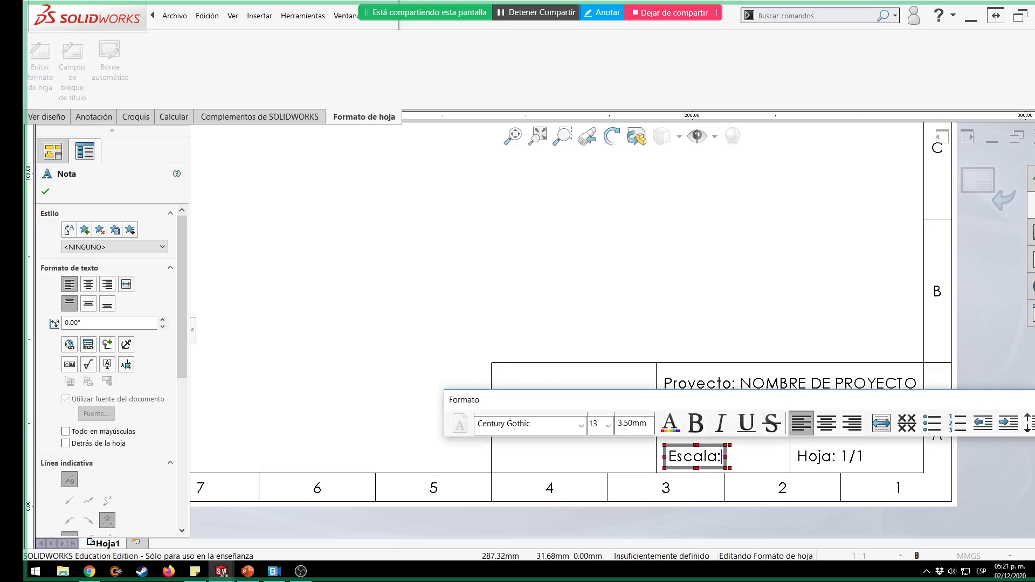
pyautogui.write('1:')
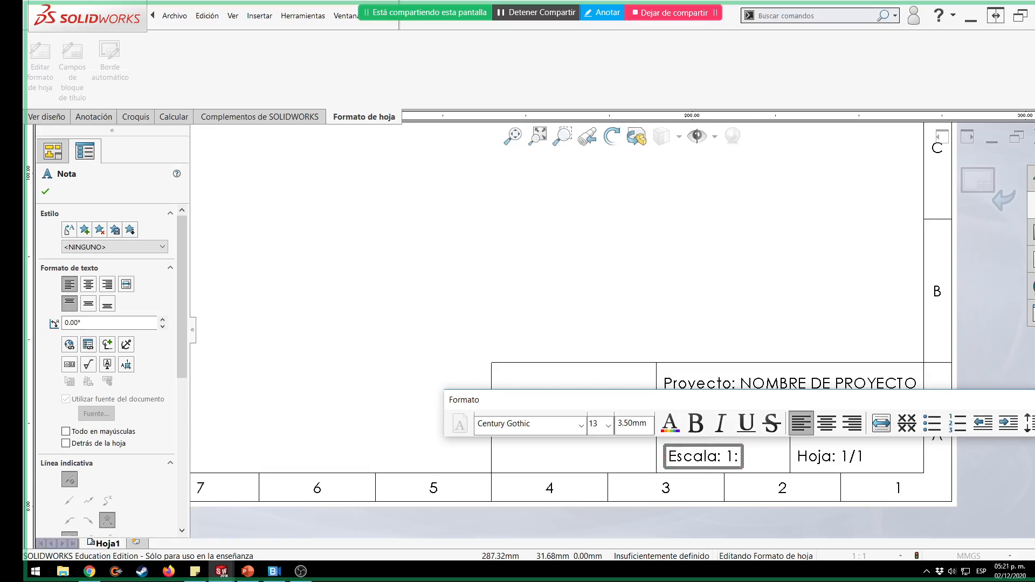
pyautogui.write('1')
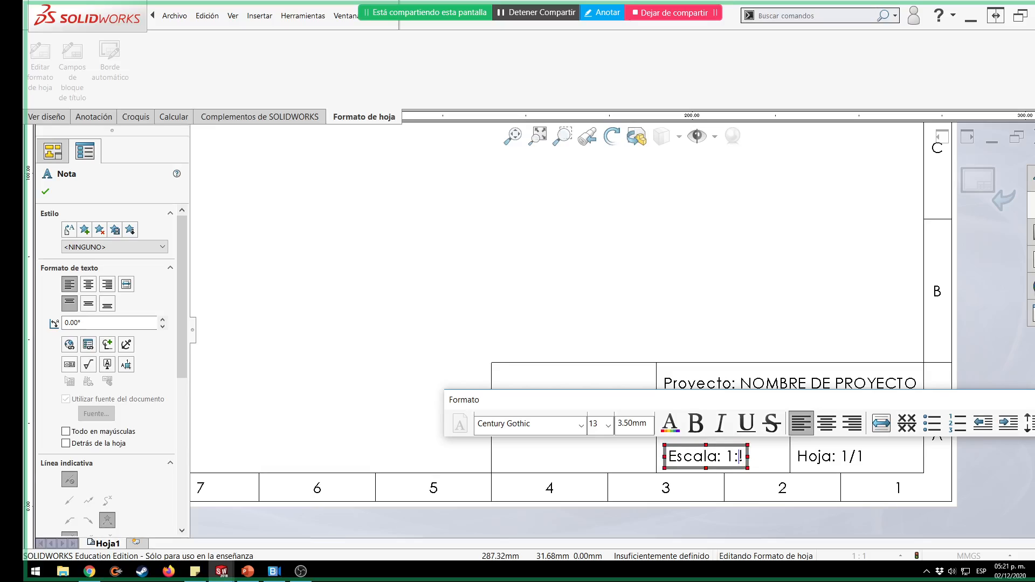
pyautogui.write('1')
# Link the 1:1 value in the Escala note to the current document's SW-Escala de la hoja(Sheet Scale) property and exit sheet format editing.
pyautogui.click(84, 350)
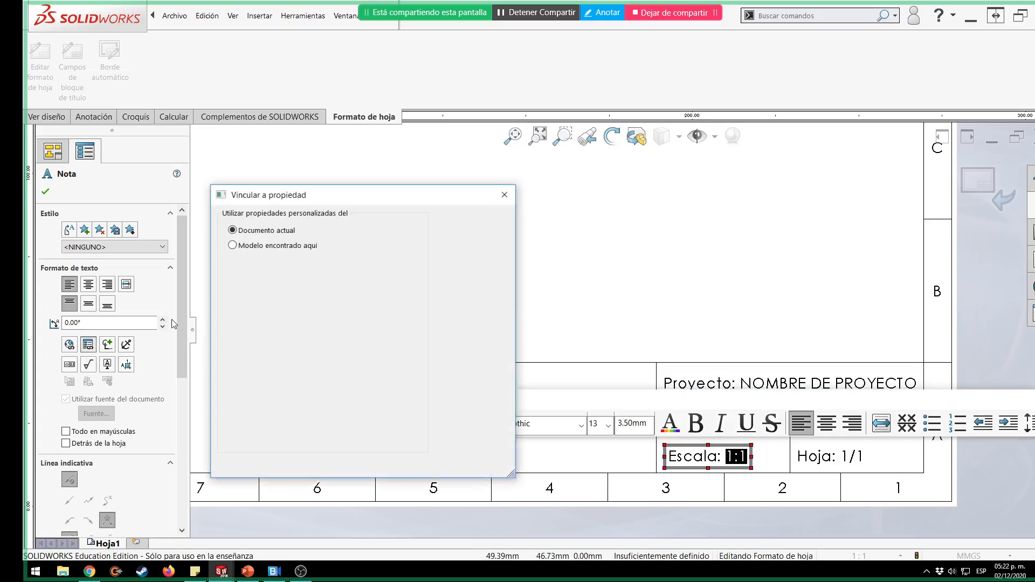
pyautogui.click(332, 268)
pyautogui.click(333, 273)
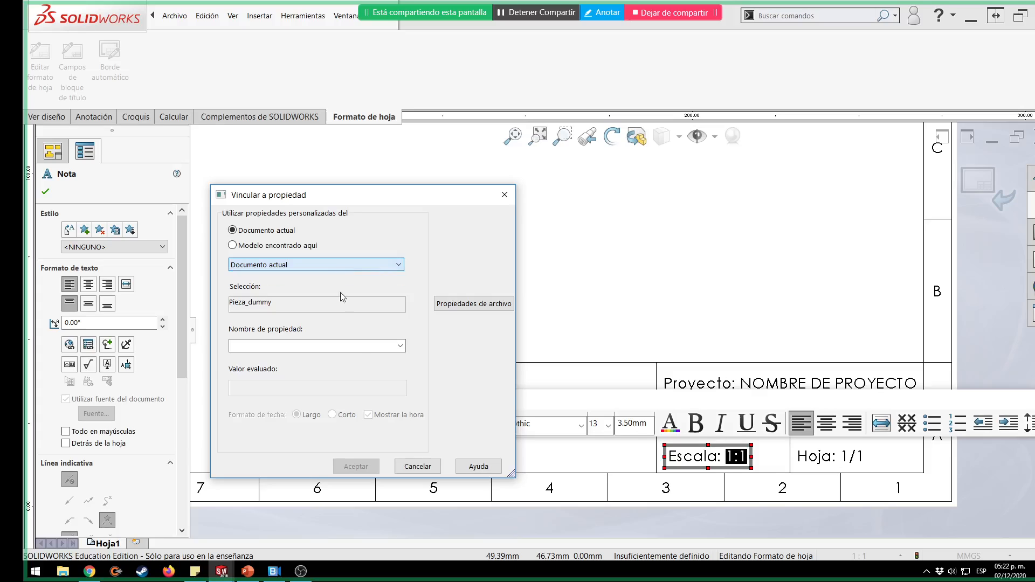
pyautogui.click(366, 346)
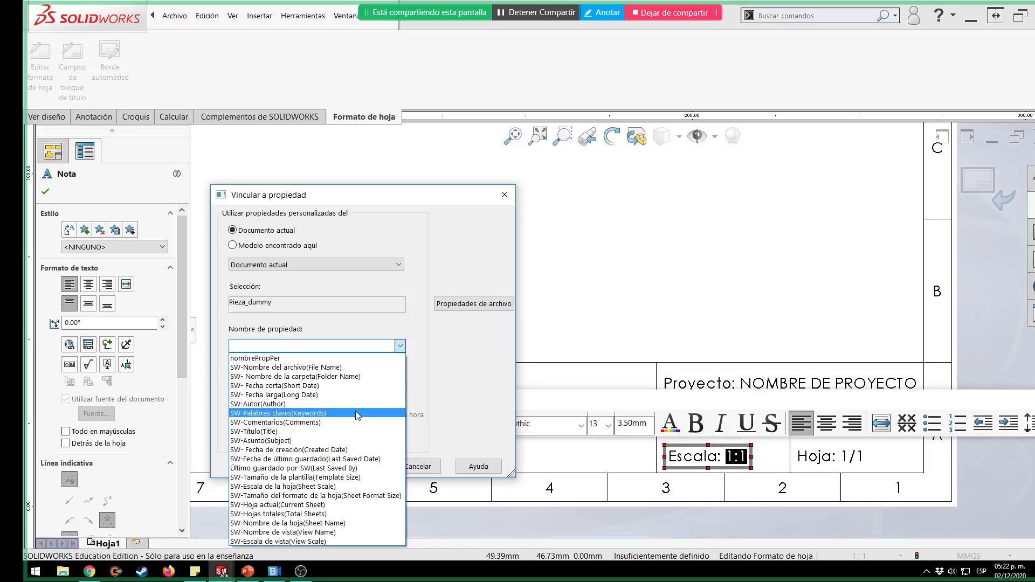
pyautogui.click(331, 488)
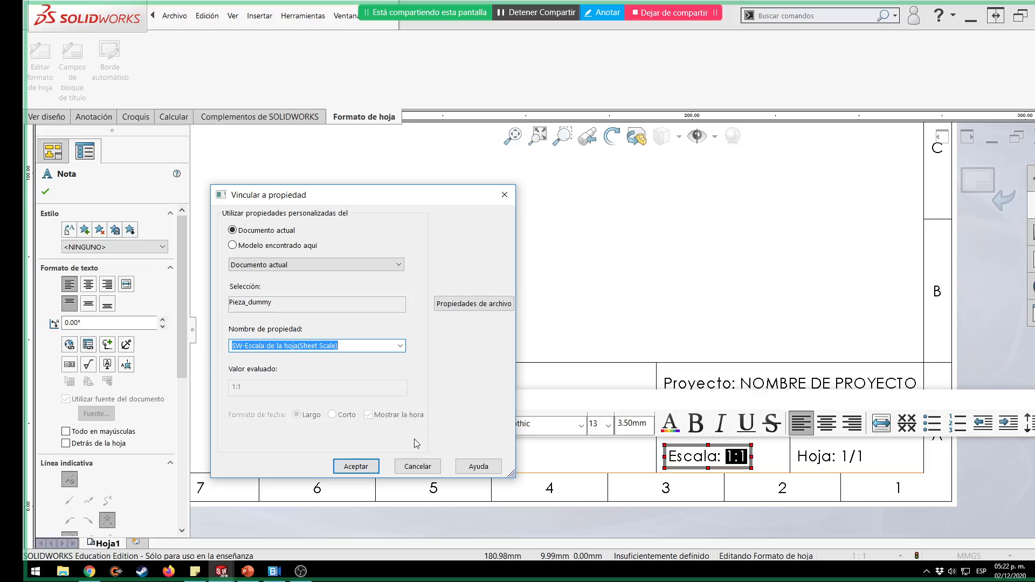
pyautogui.click(355, 466)
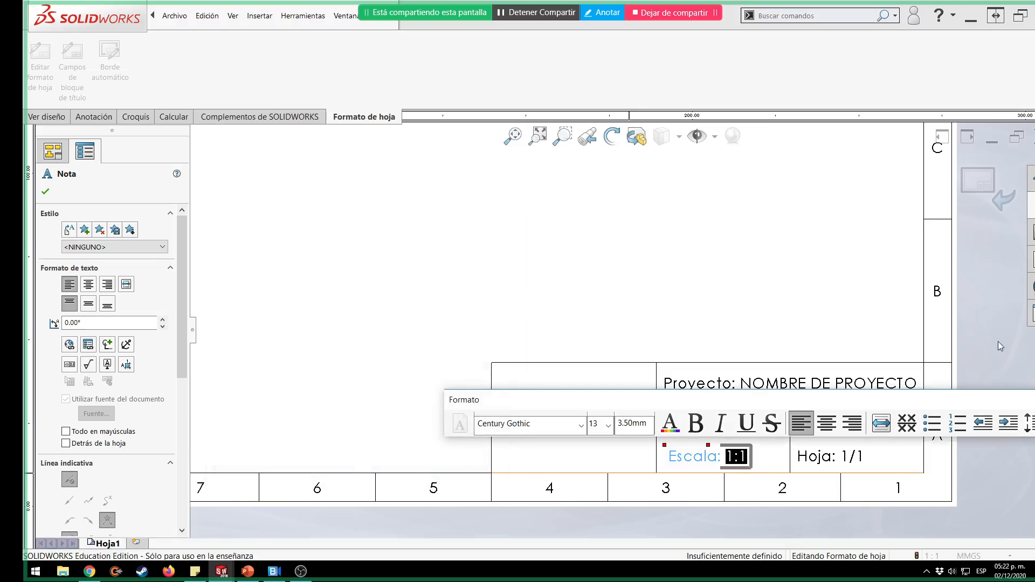
pyautogui.click(991, 182)
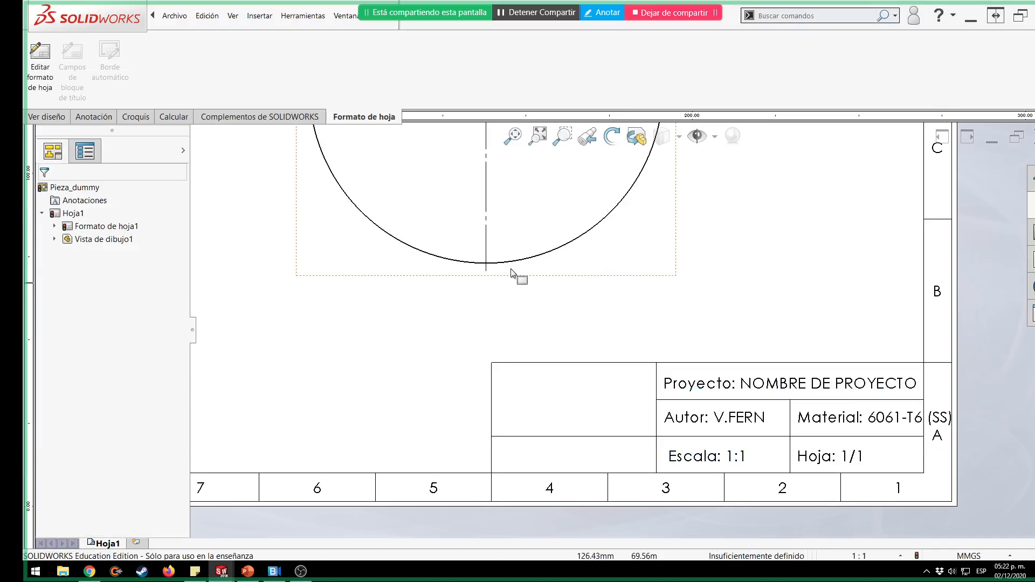
# Try a custom scale of 1:2 on the circle's drawing view, then return the view to the sheet scale.
pyautogui.press('f')
pyautogui.click(720, 233)
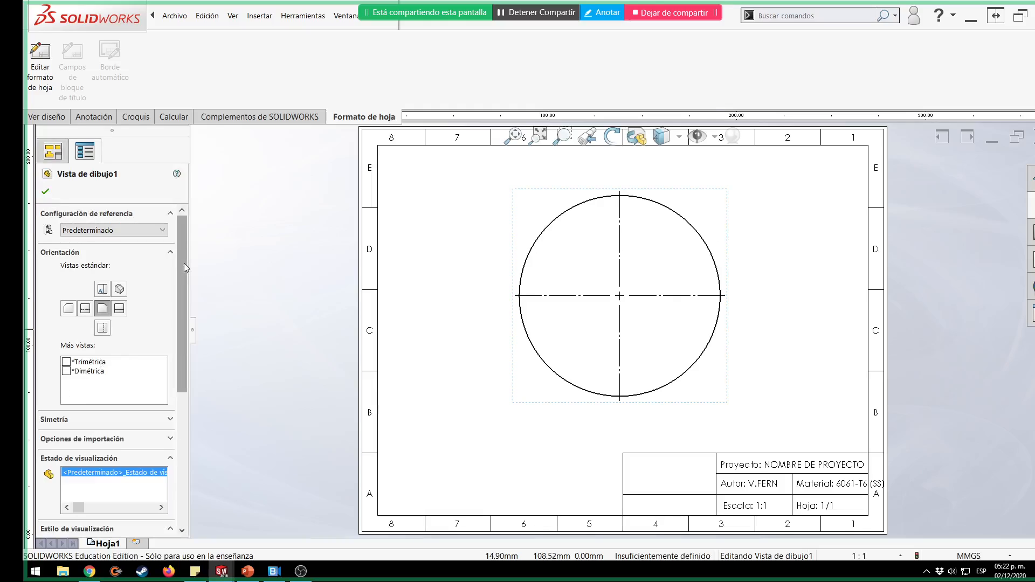
pyautogui.moveTo(183, 263); pyautogui.dragTo(183, 396)
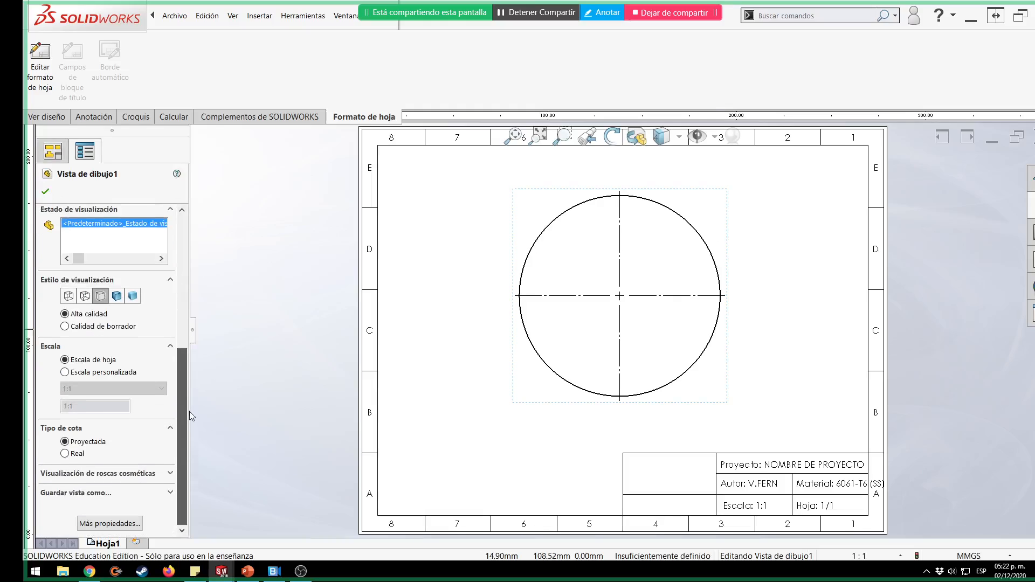
pyautogui.click(85, 373)
pyautogui.click(85, 389)
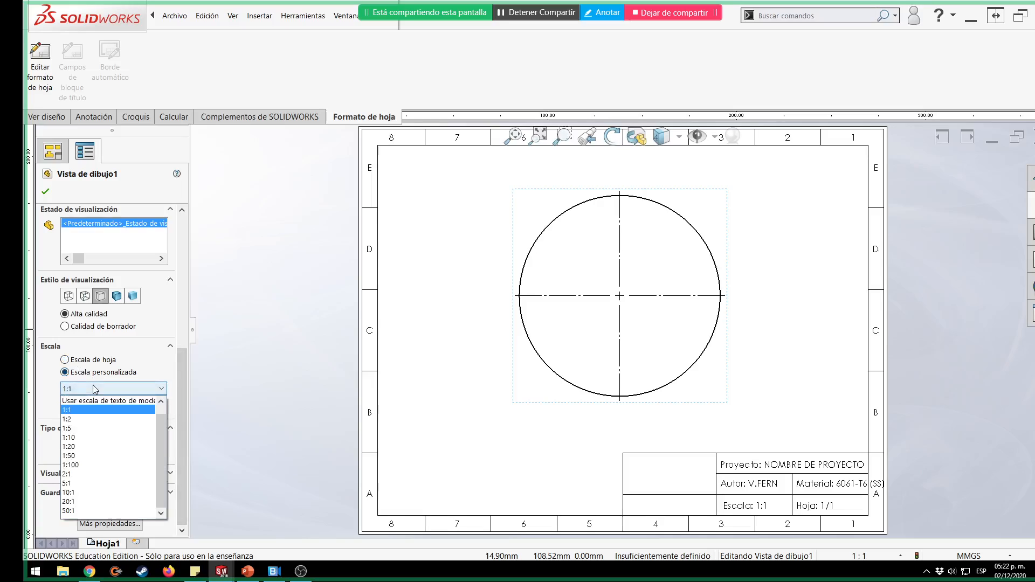
pyautogui.click(85, 419)
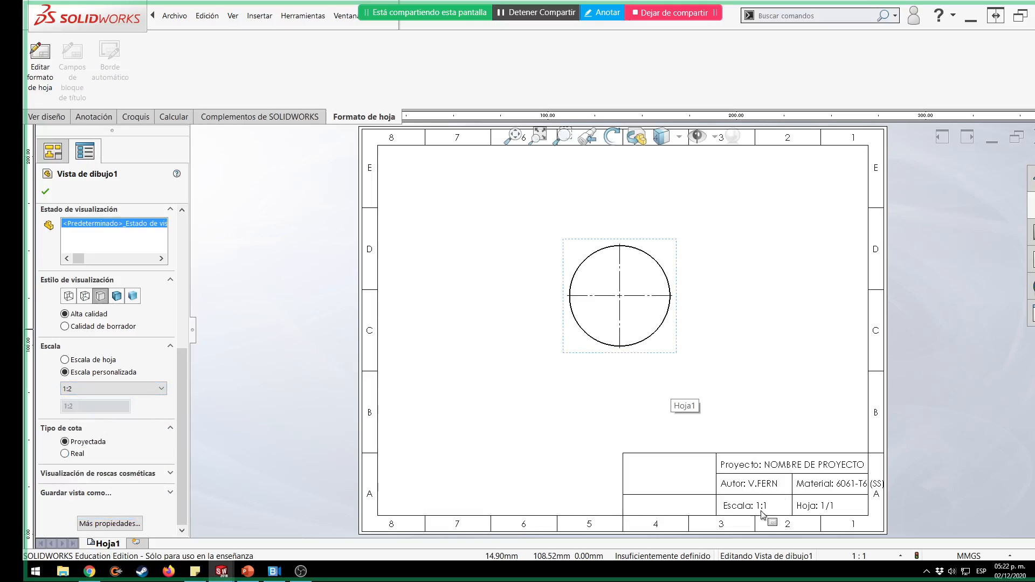
pyautogui.click(132, 389)
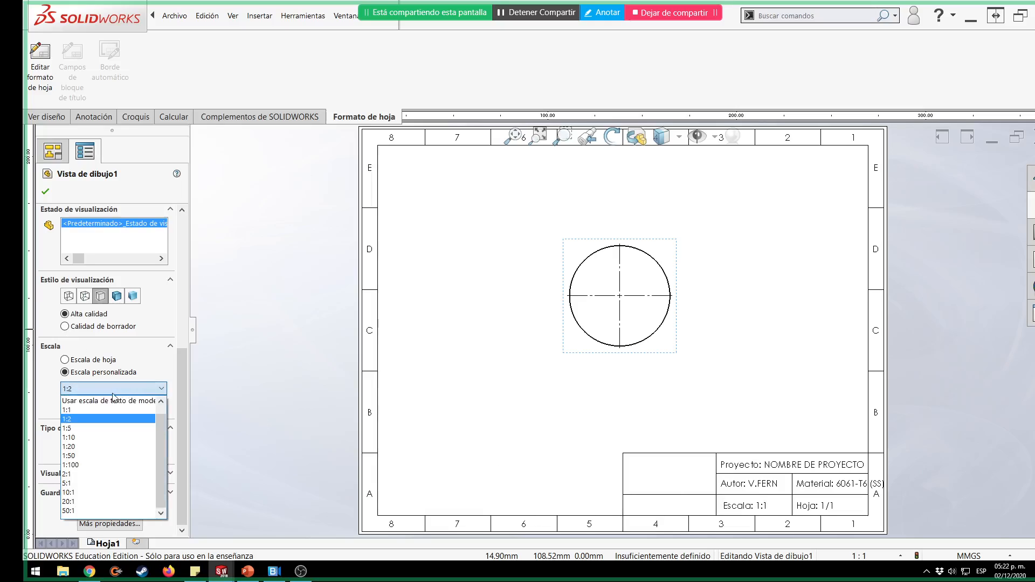
pyautogui.click(91, 360)
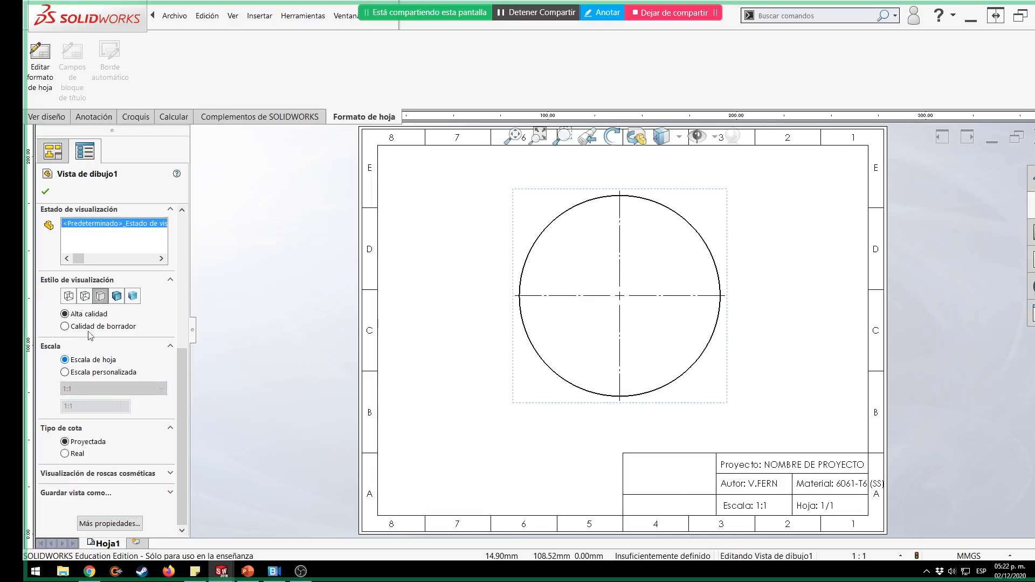
pyautogui.click(46, 191)
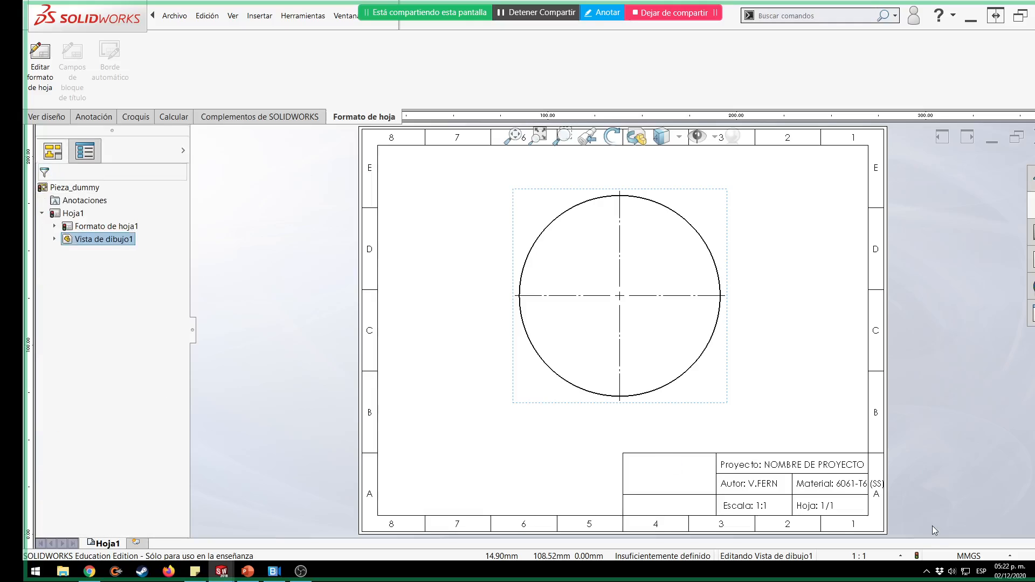
# Set the sheet scale to 1:2.
pyautogui.click(901, 556)
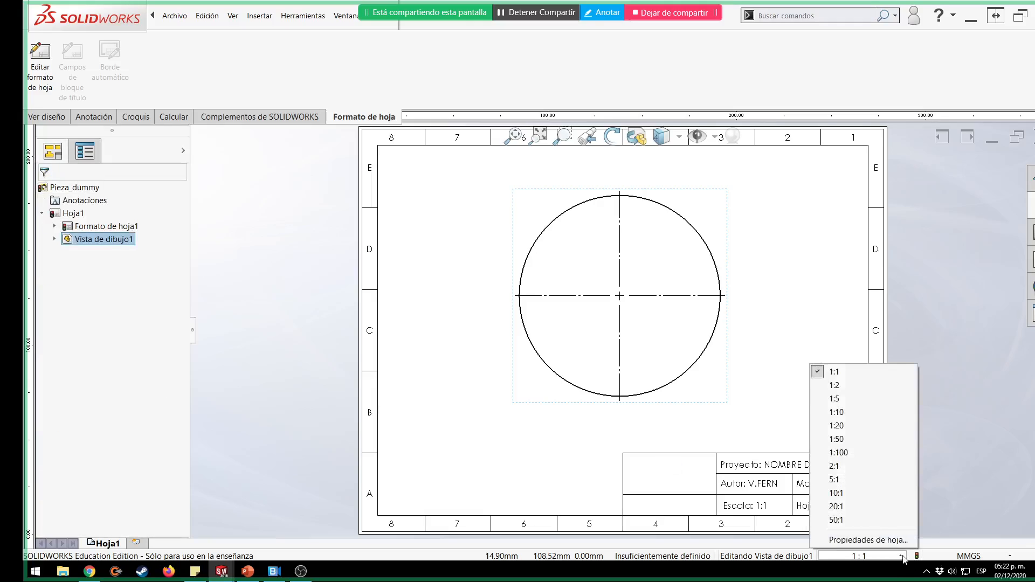
pyautogui.click(858, 386)
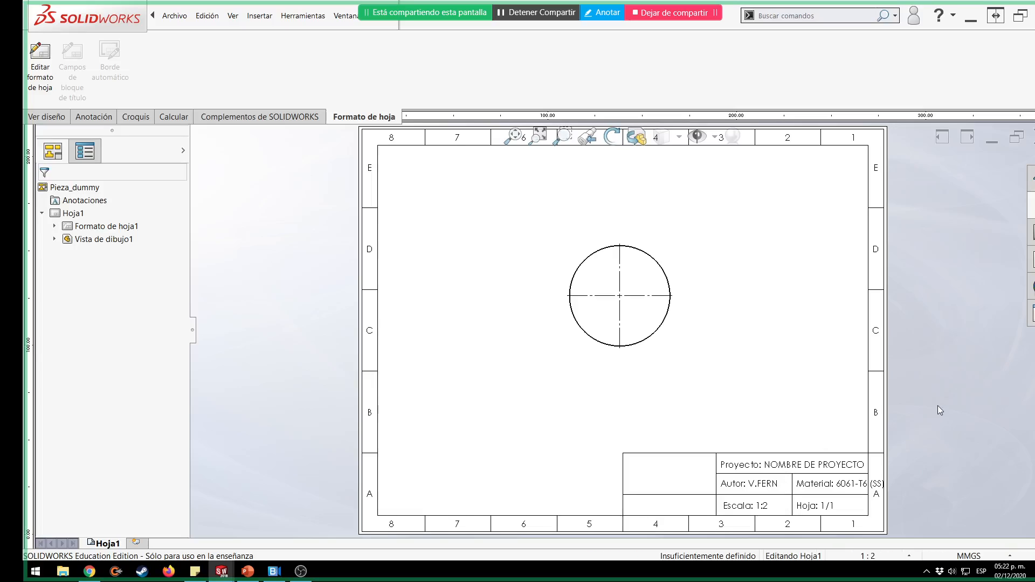
# In the sheet format, sketch two concentric circles with radii of about 1.8 mm and 3.7 mm in the empty cell beside Escala.
pyautogui.click(39, 59)
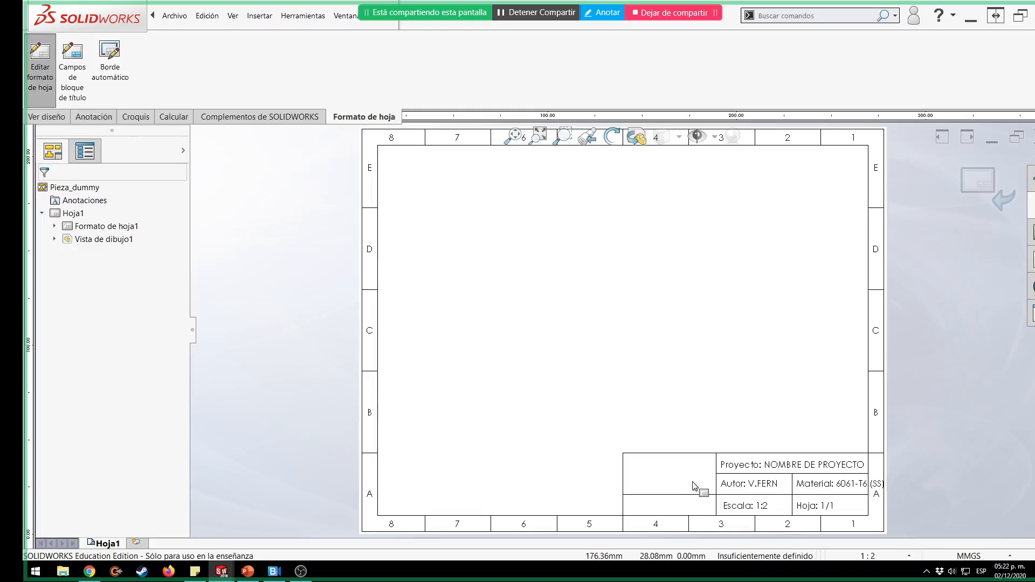
pyautogui.scroll(-5, 694, 486)
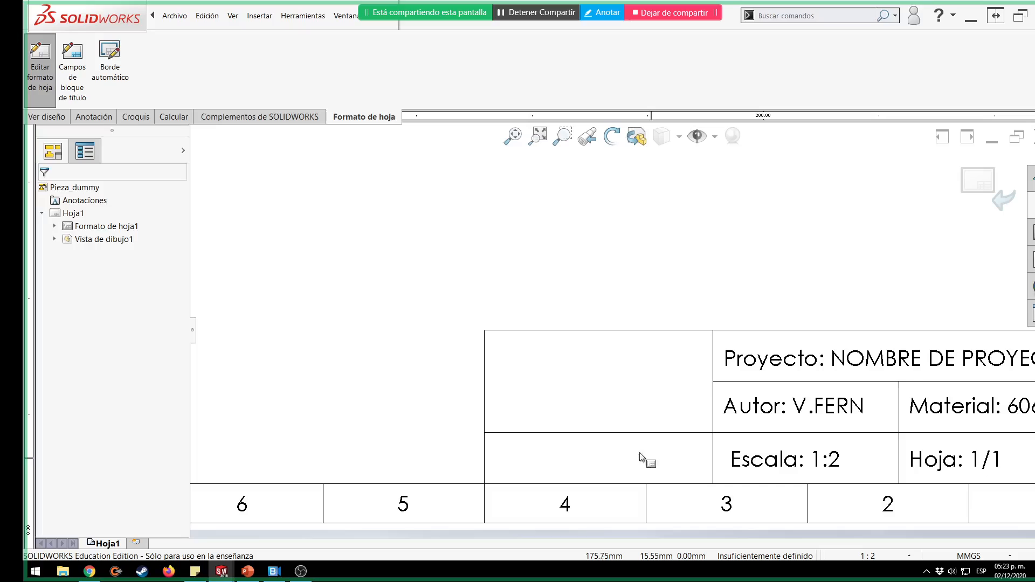
pyautogui.click(130, 118)
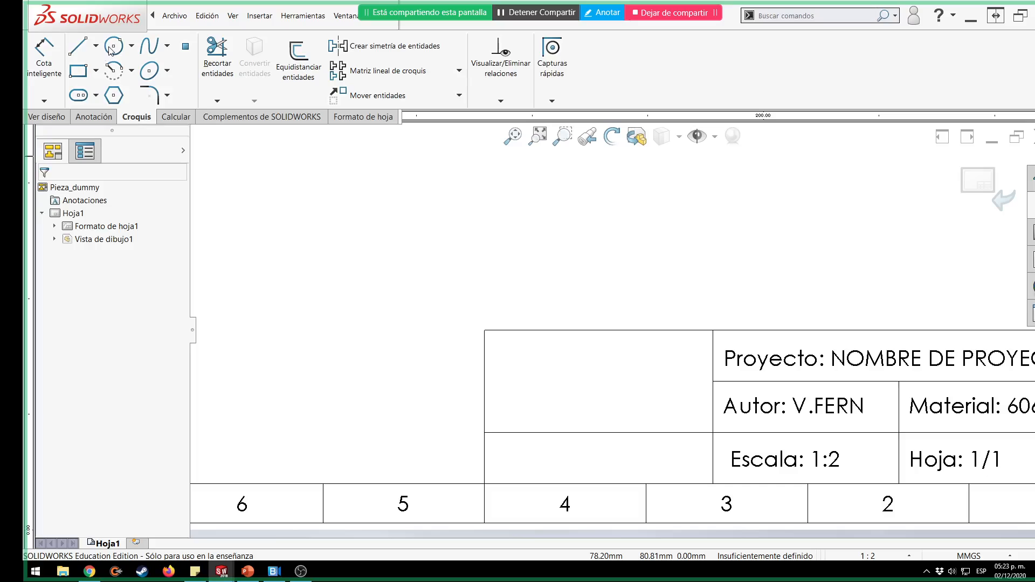
pyautogui.click(112, 48)
pyautogui.scroll(-2, 610, 458)
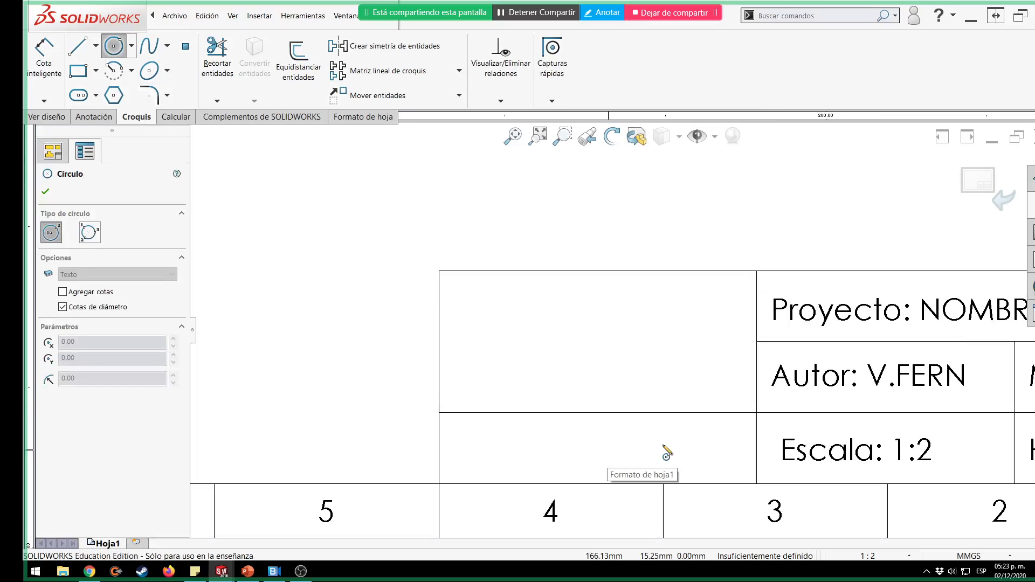
pyautogui.click(628, 445)
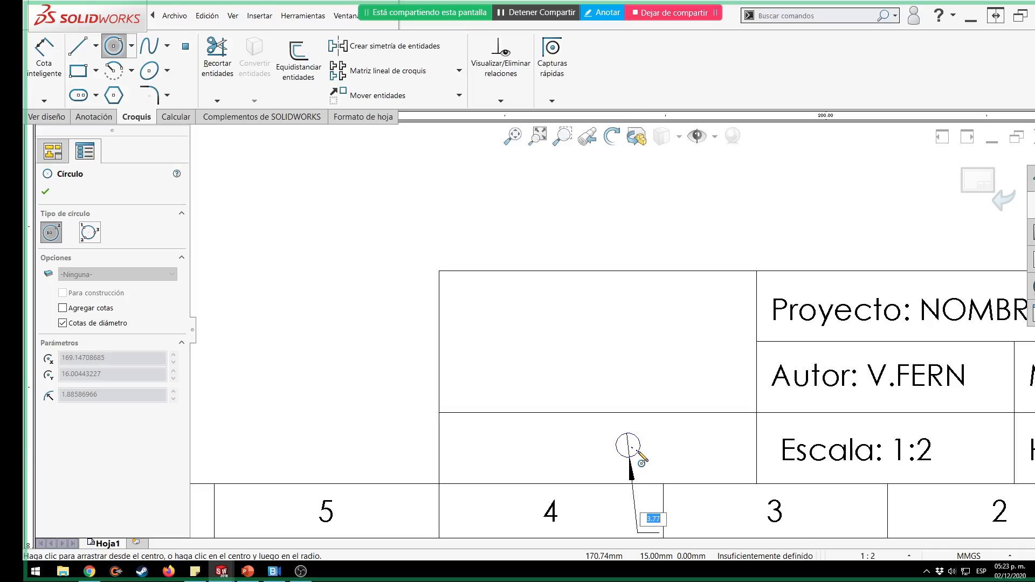
pyautogui.click(639, 453)
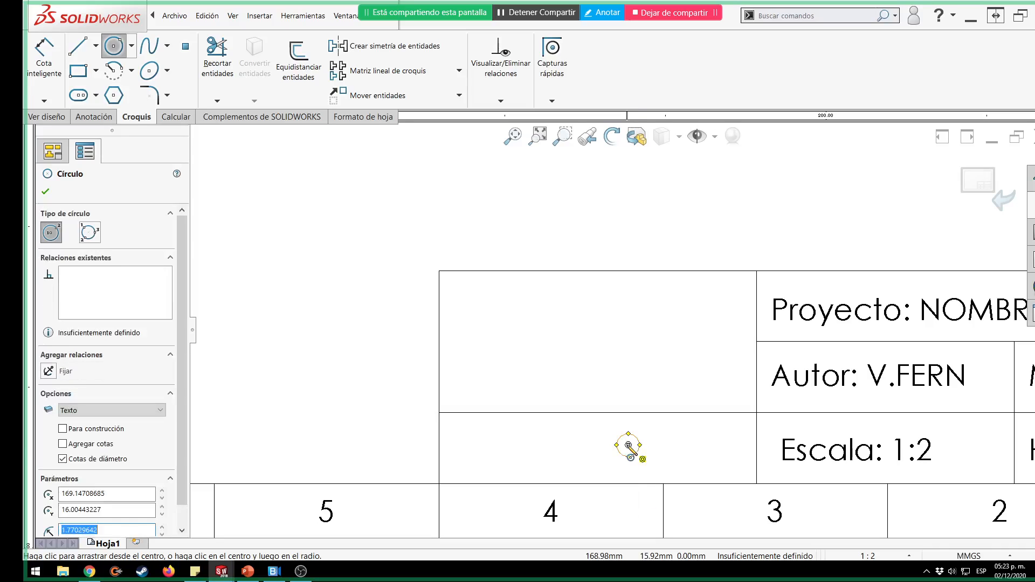
pyautogui.click(646, 460)
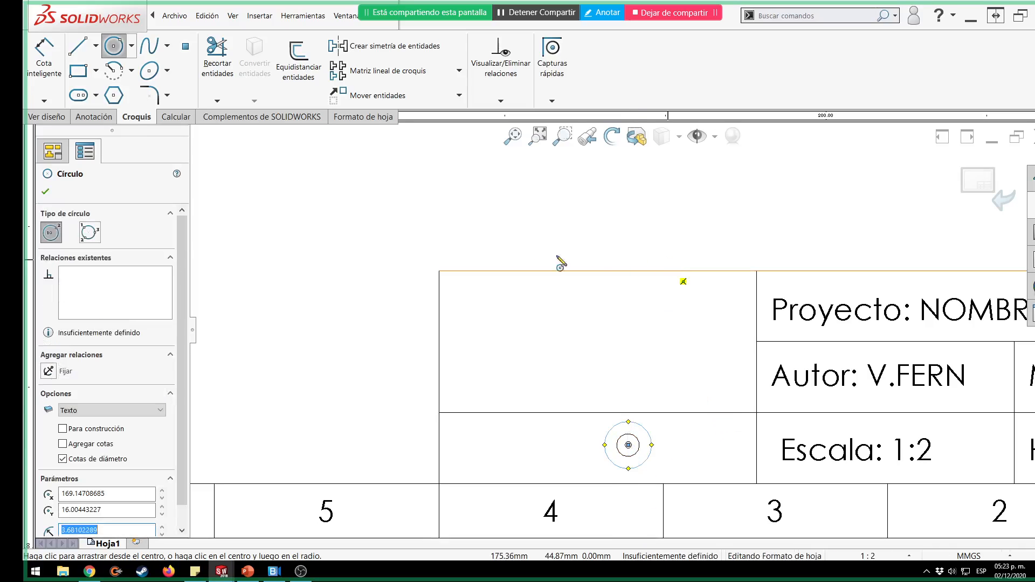
pyautogui.press('Escape')
# Draw a horizontal construction line about 8.5 mm long leftward from the top of the outer circle.
pyautogui.click(95, 46)
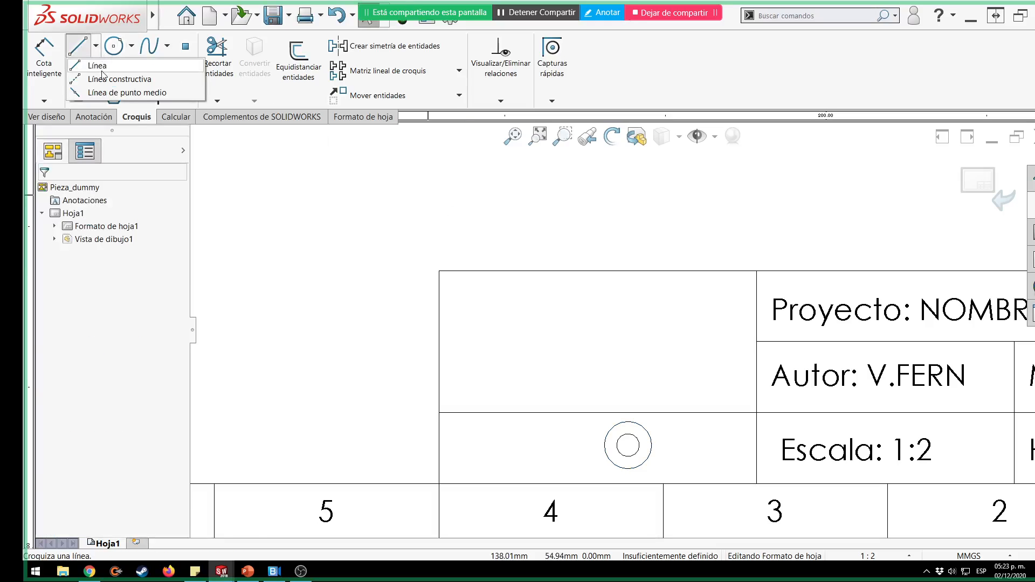
pyautogui.click(102, 77)
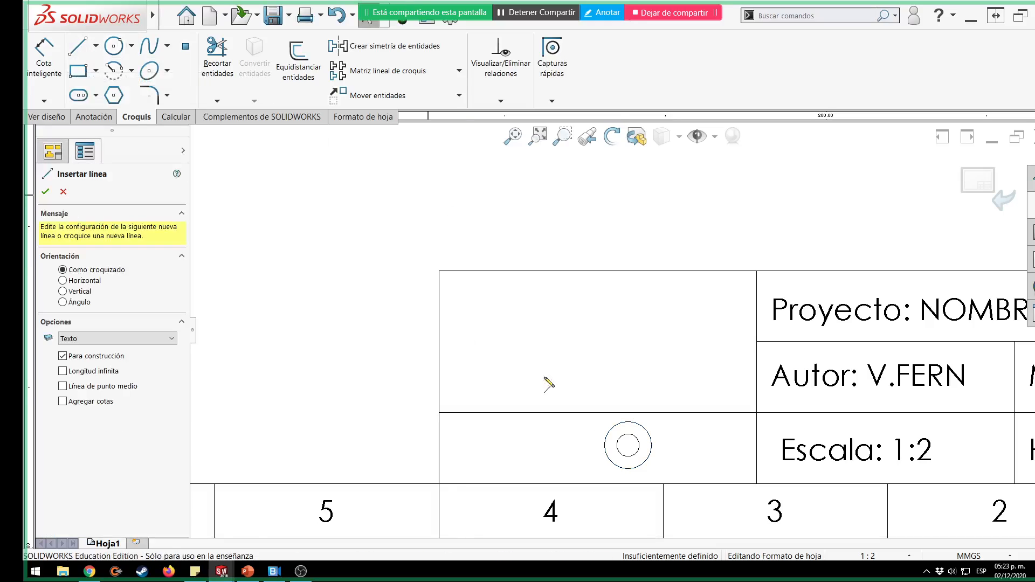
pyautogui.click(628, 421)
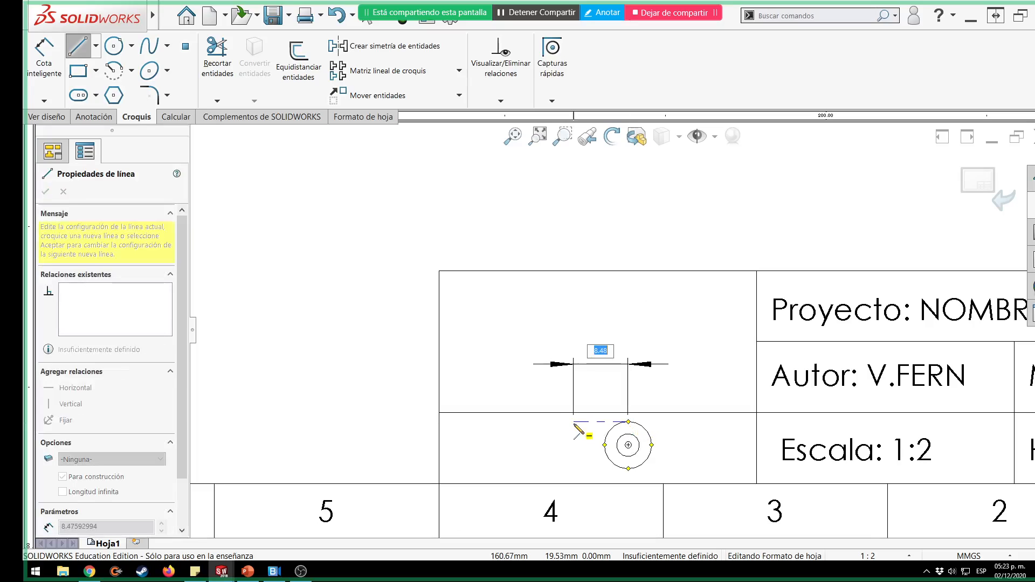
pyautogui.click(572, 421)
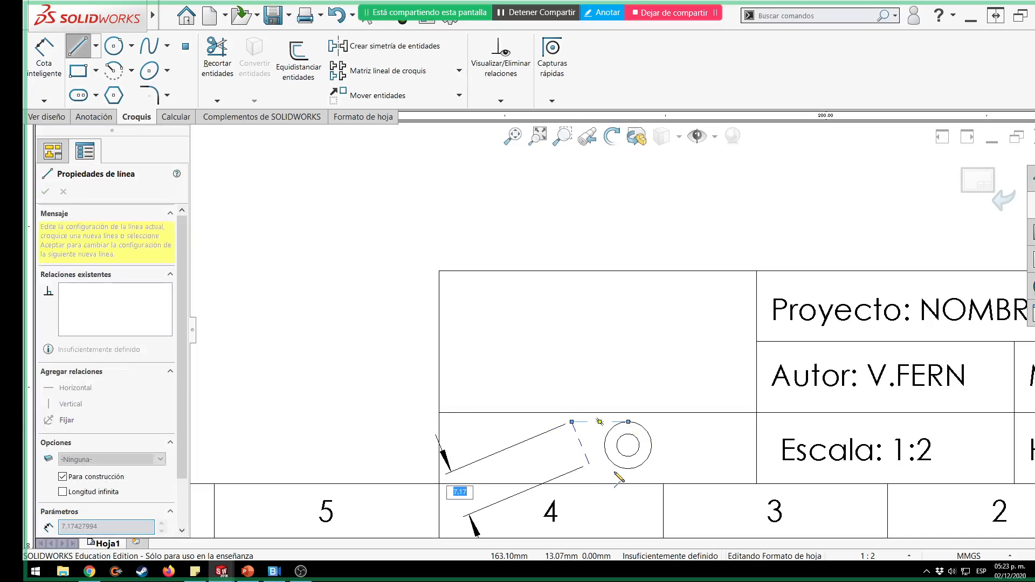
pyautogui.press('Escape')
pyautogui.press('Escape')
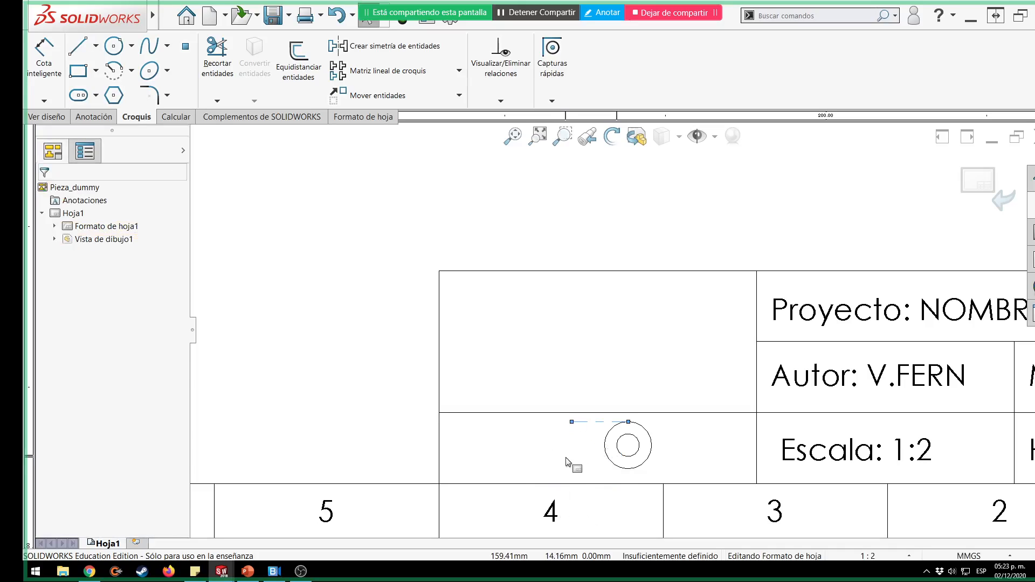
# Draw a horizontal construction line about 8.8 mm long leftward from the bottom of the outer circle.
pyautogui.press('l')
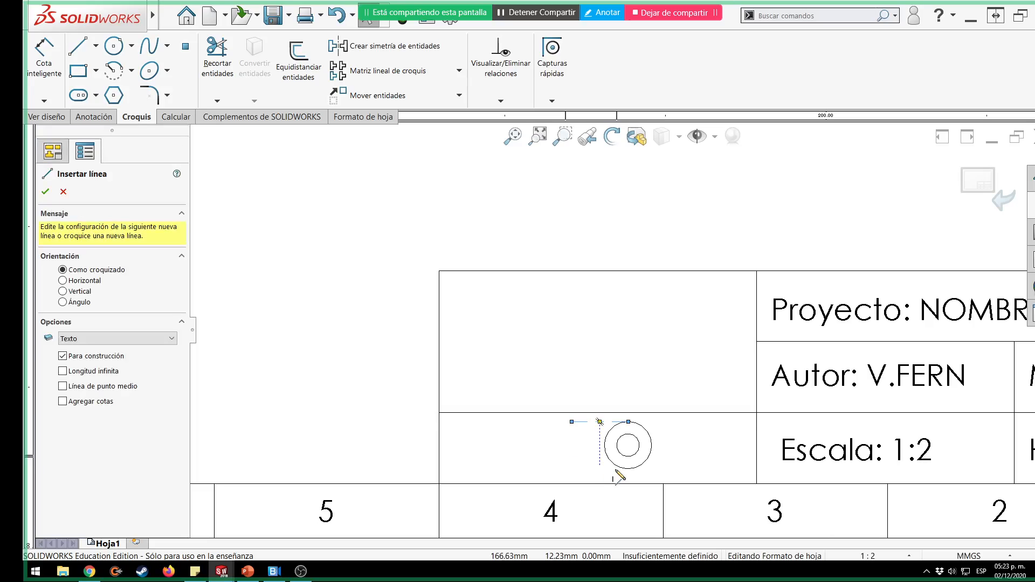
pyautogui.click(628, 469)
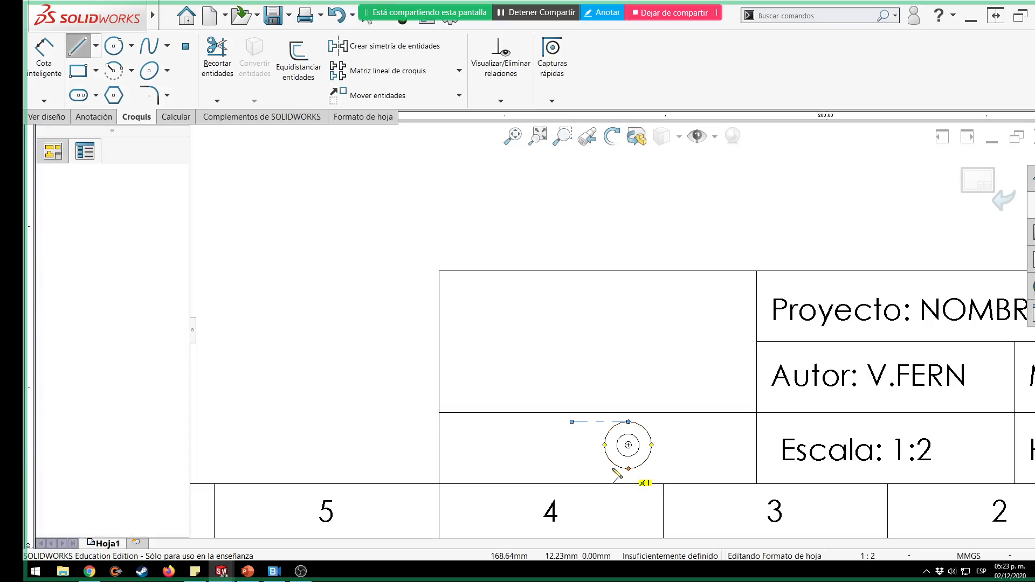
pyautogui.click(571, 468)
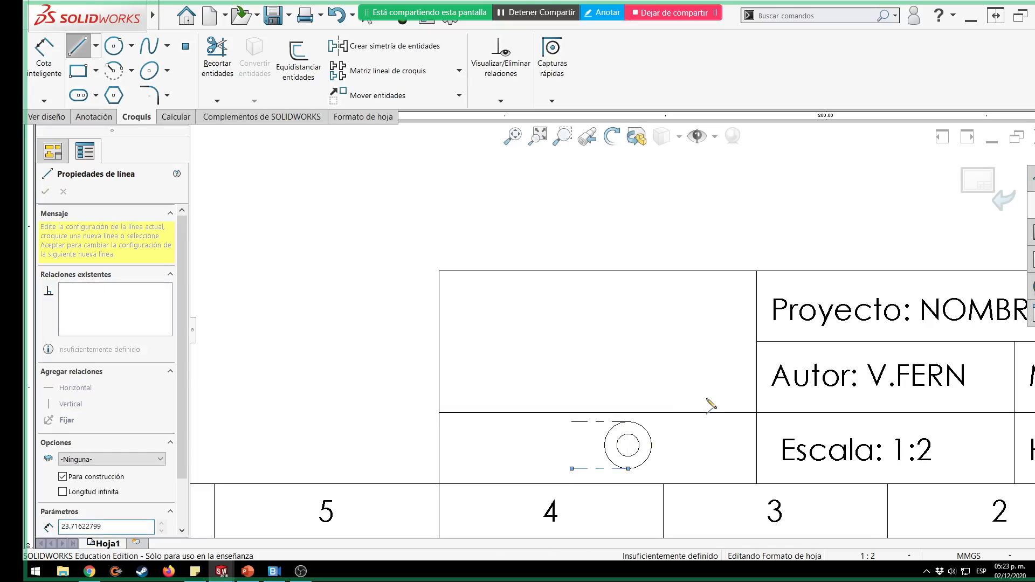
pyautogui.press('Escape')
# Draw two horizontal construction lines about 13.1 mm long leftward from the top and bottom of the inner circle.
pyautogui.press('l')
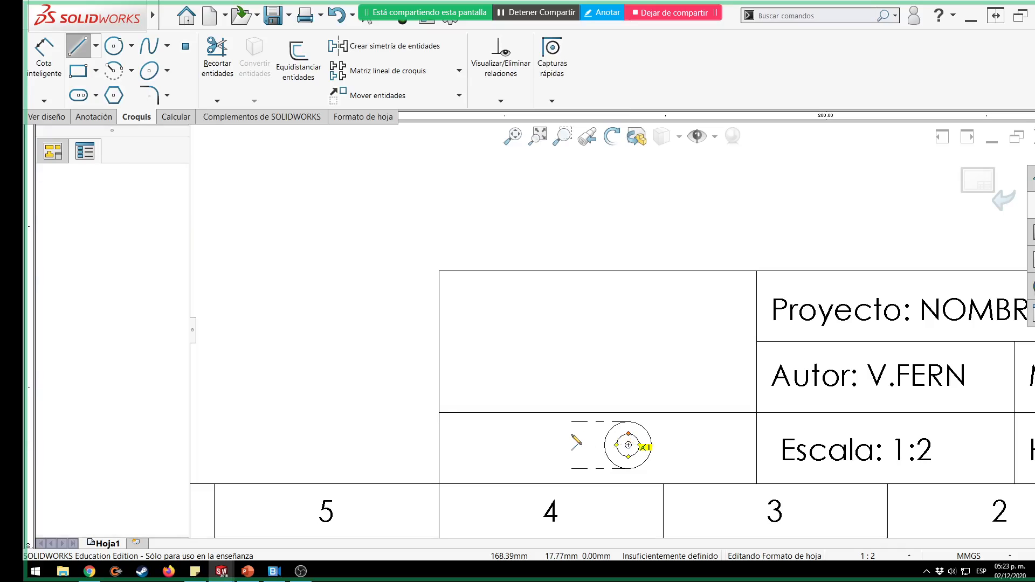
pyautogui.click(628, 433)
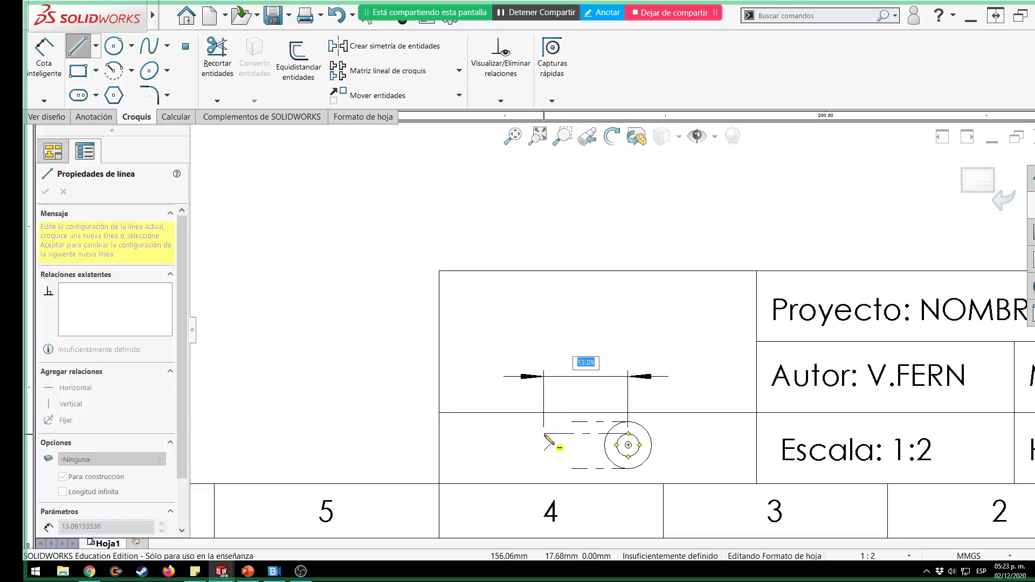
pyautogui.click(544, 433)
pyautogui.press('Escape')
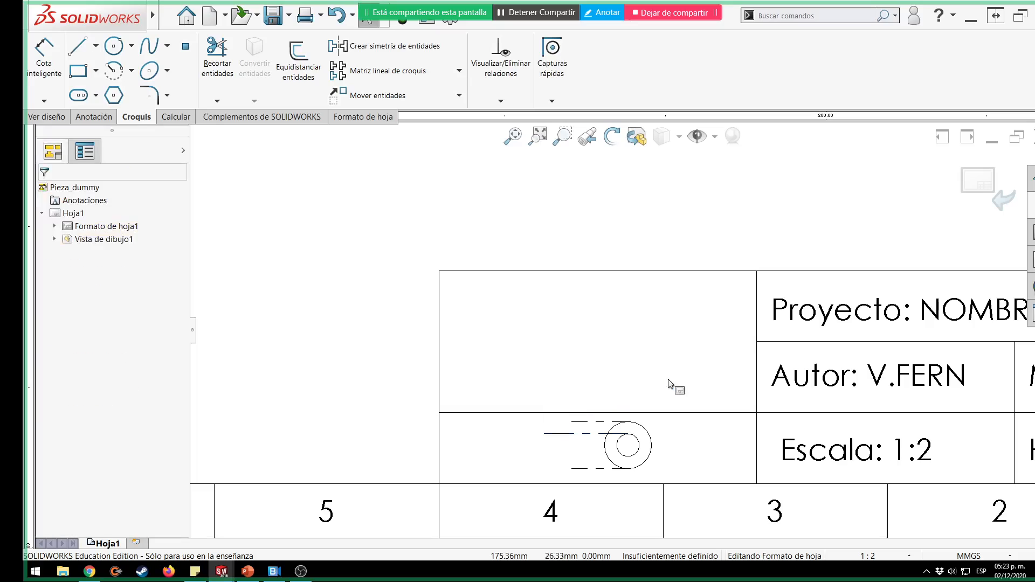
pyautogui.press('l')
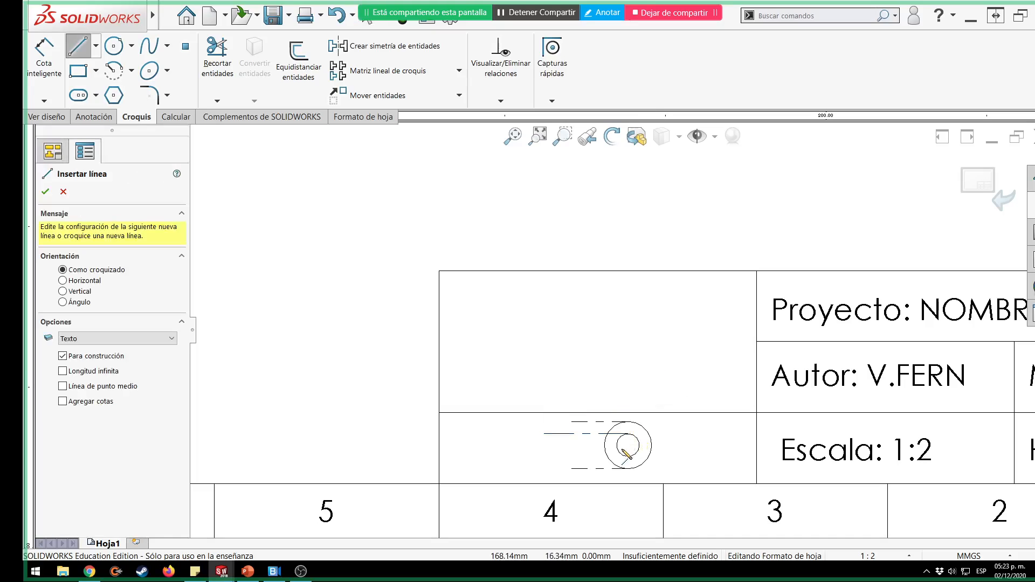
pyautogui.click(628, 456)
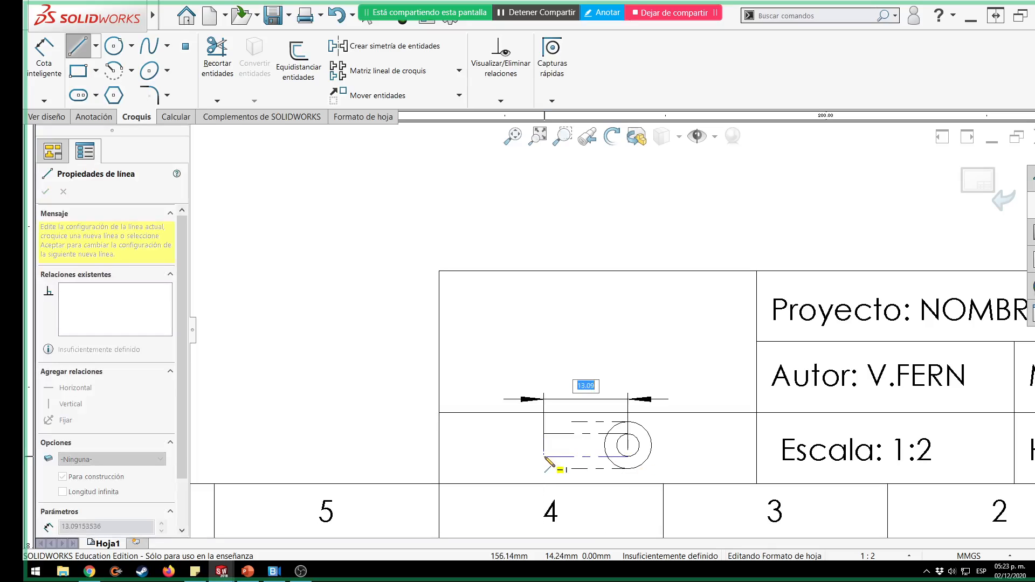
pyautogui.click(545, 457)
pyautogui.press('Escape')
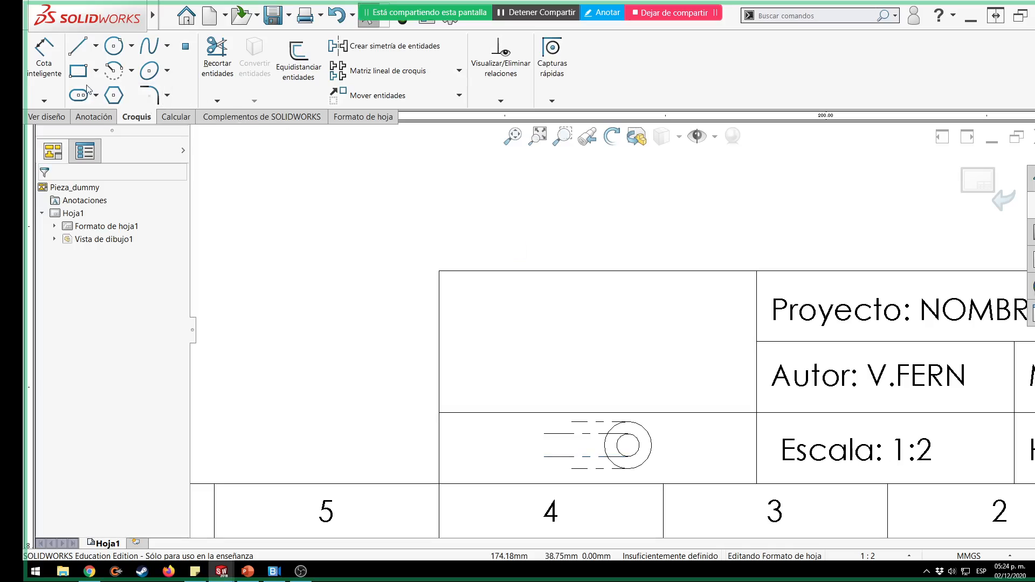
# Draw a closed trapezoid with solid lines through the four free ends of the construction lines, its short side facing away from the circles.
pyautogui.click(79, 45)
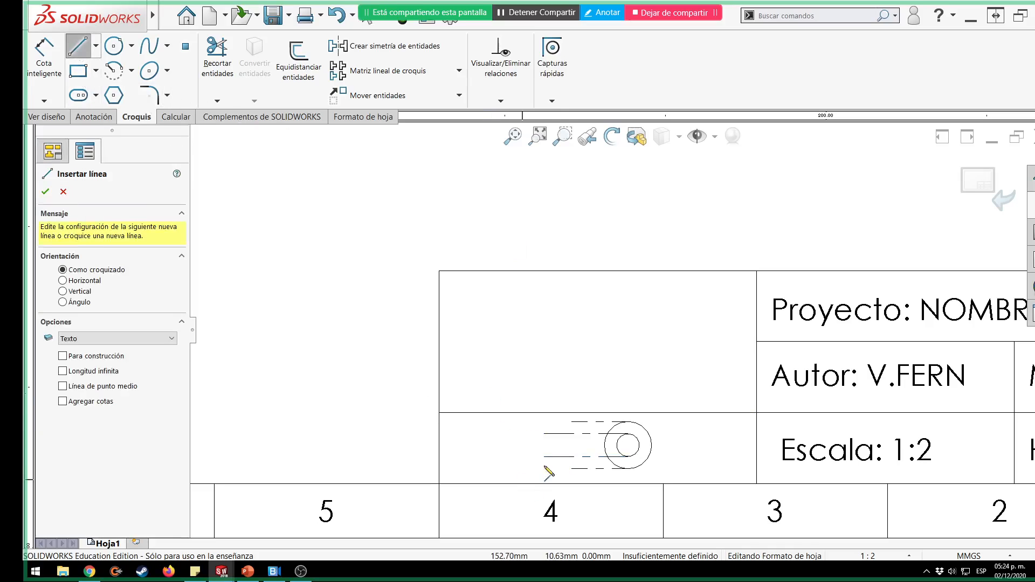
pyautogui.click(544, 457)
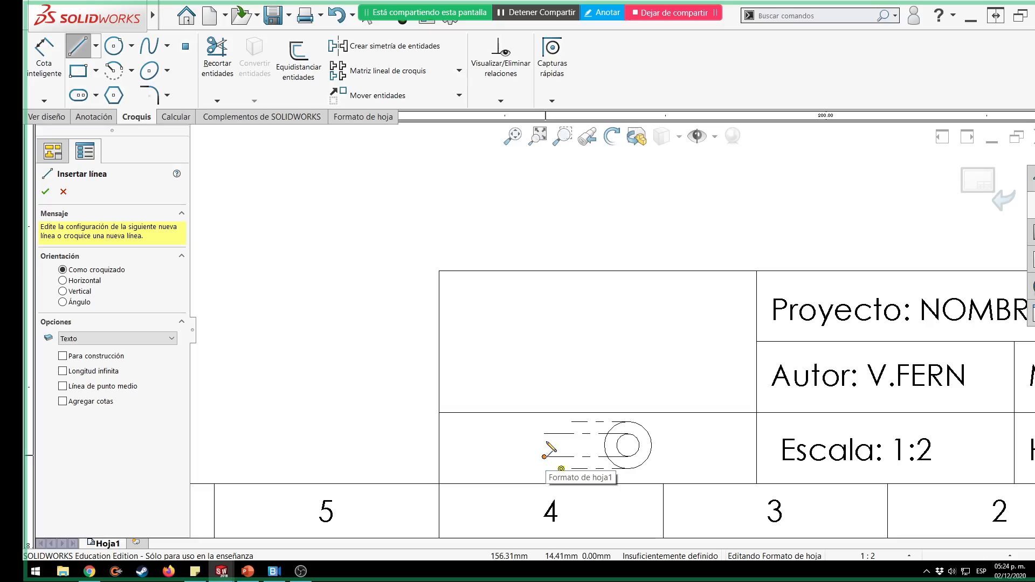
pyautogui.click(545, 434)
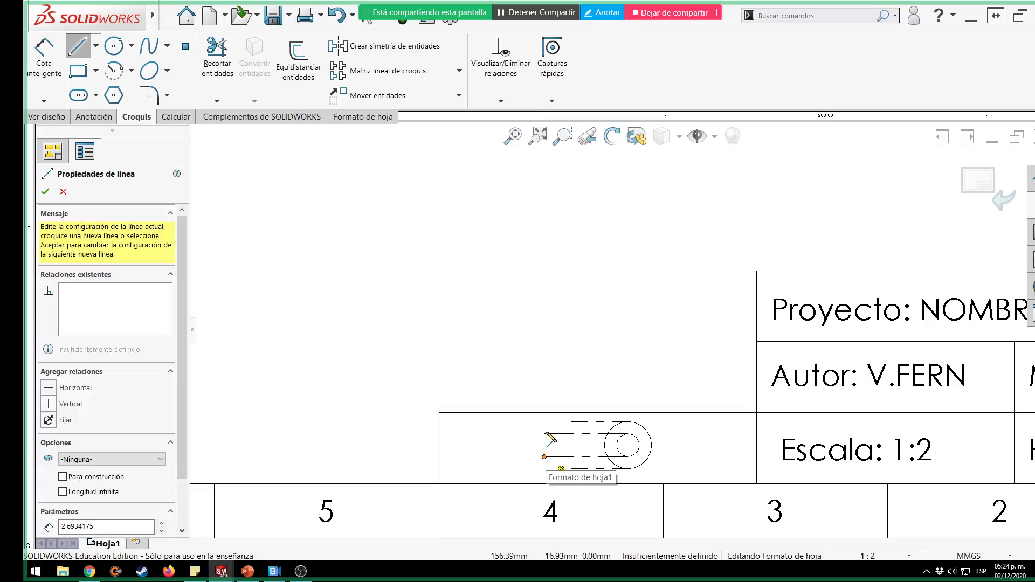
pyautogui.click(571, 421)
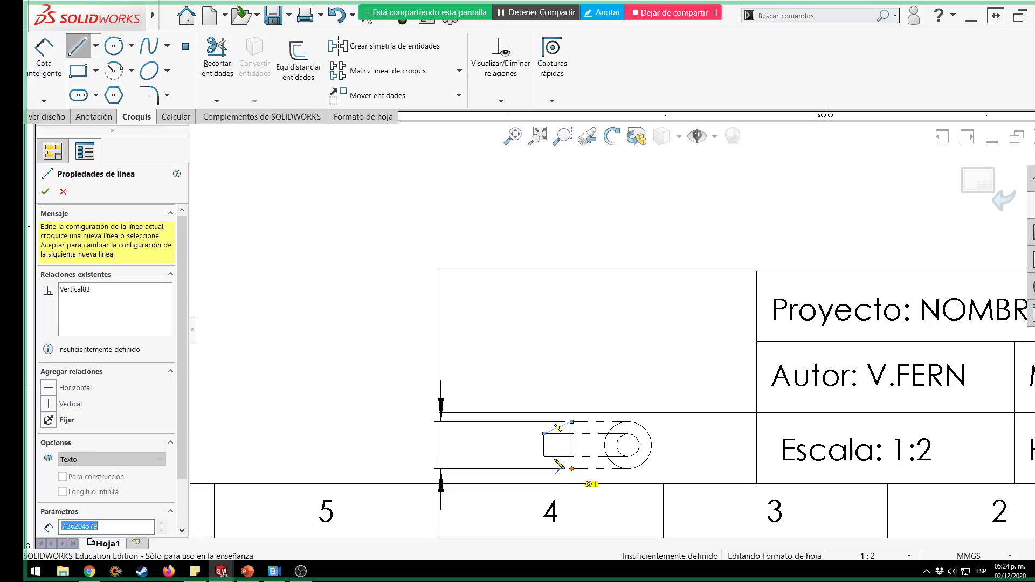
pyautogui.click(571, 468)
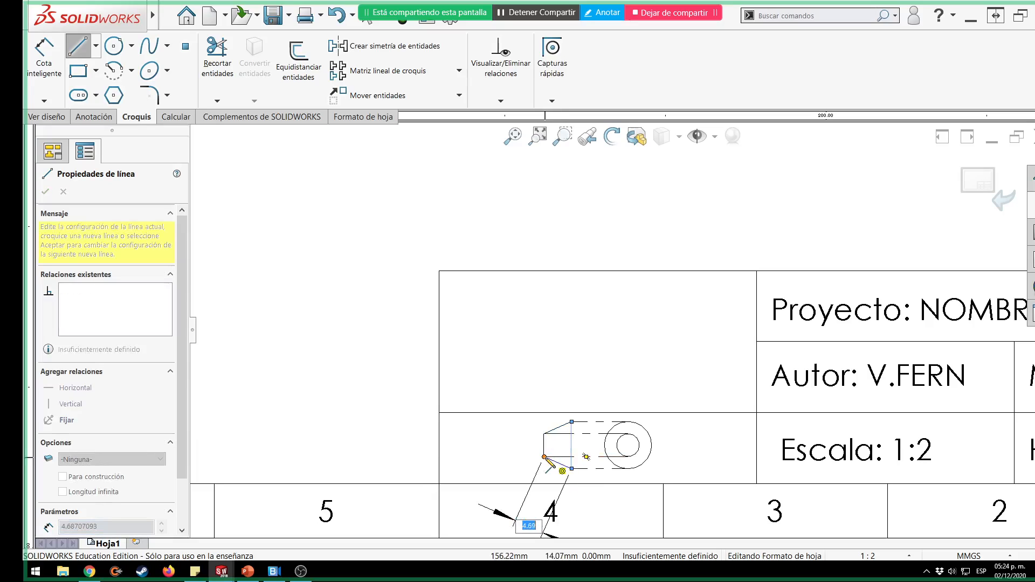
pyautogui.click(544, 457)
pyautogui.press('Escape')
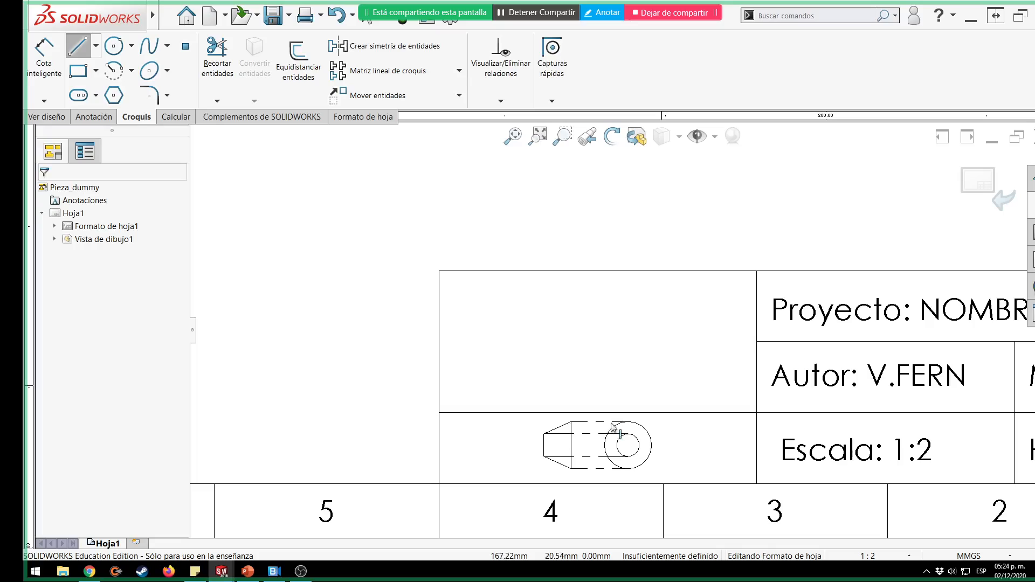
# Delete the four horizontal construction lines between the trapezoid and the circles.
pyautogui.click(598, 421)
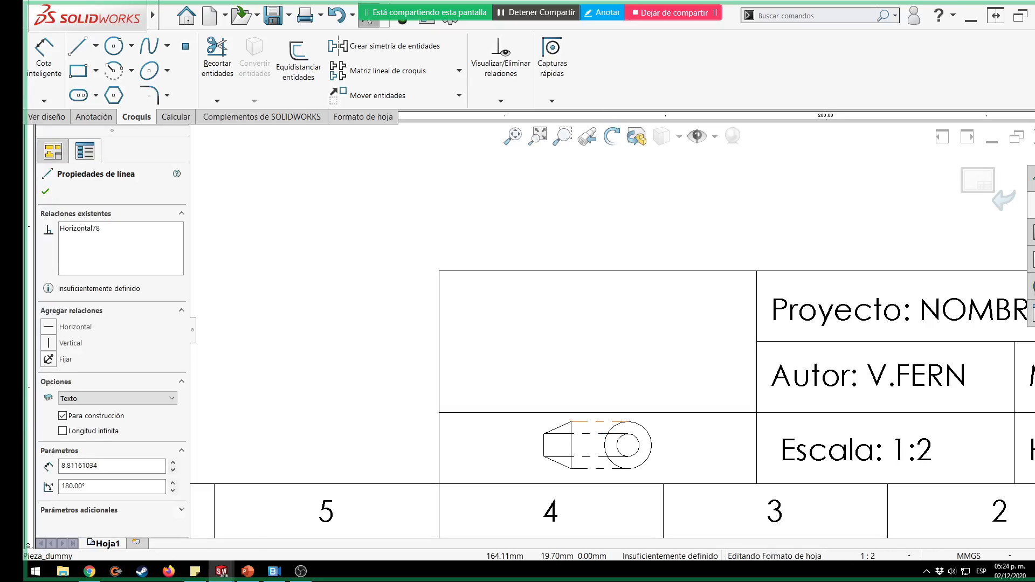
pyautogui.keyDown('ctrl'); pyautogui.click(586, 433); pyautogui.keyUp('ctrl')
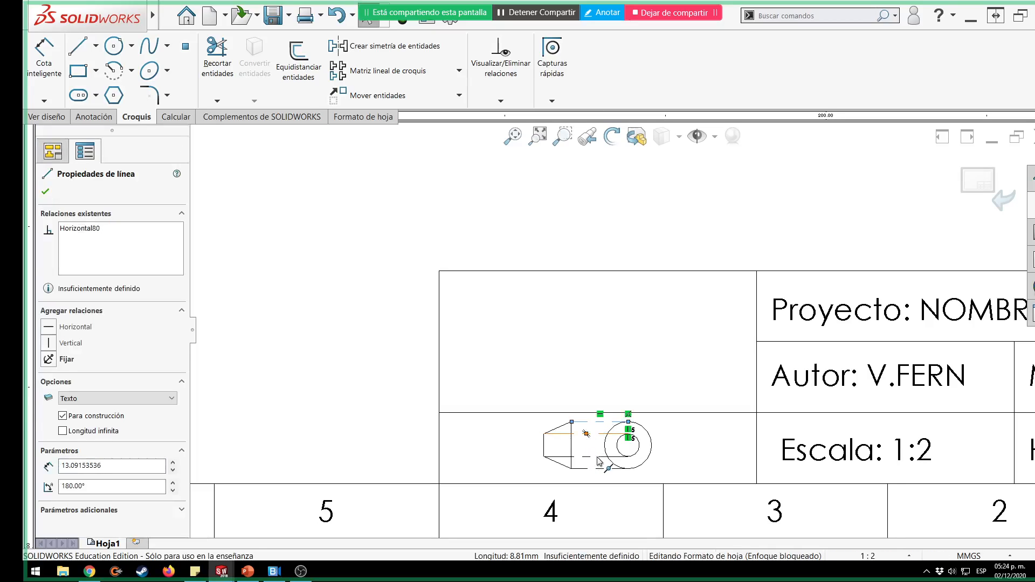
pyautogui.keyDown('ctrl'); pyautogui.click(606, 457); pyautogui.keyUp('ctrl')
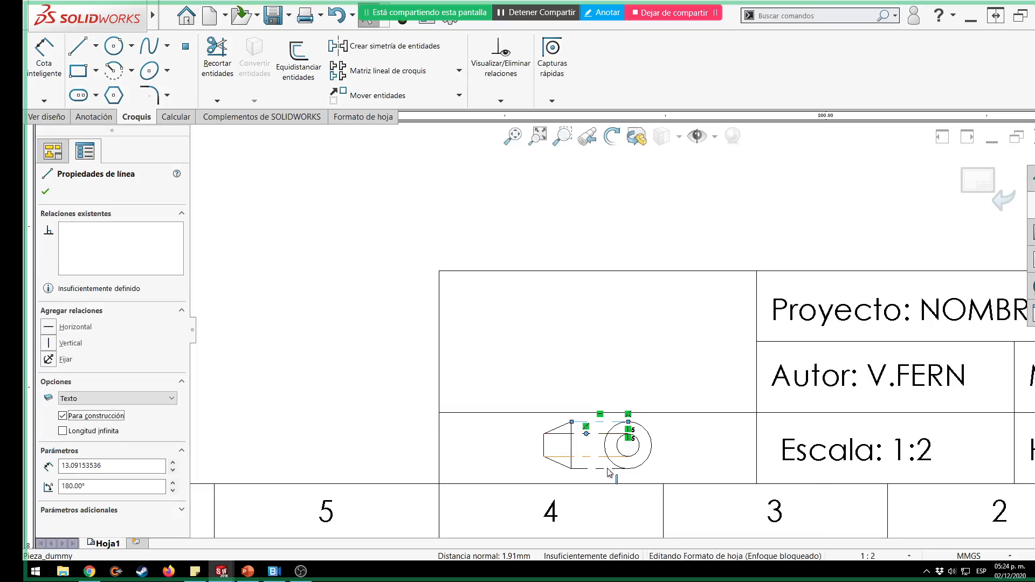
pyautogui.keyDown('ctrl'); pyautogui.click(606, 467); pyautogui.keyUp('ctrl')
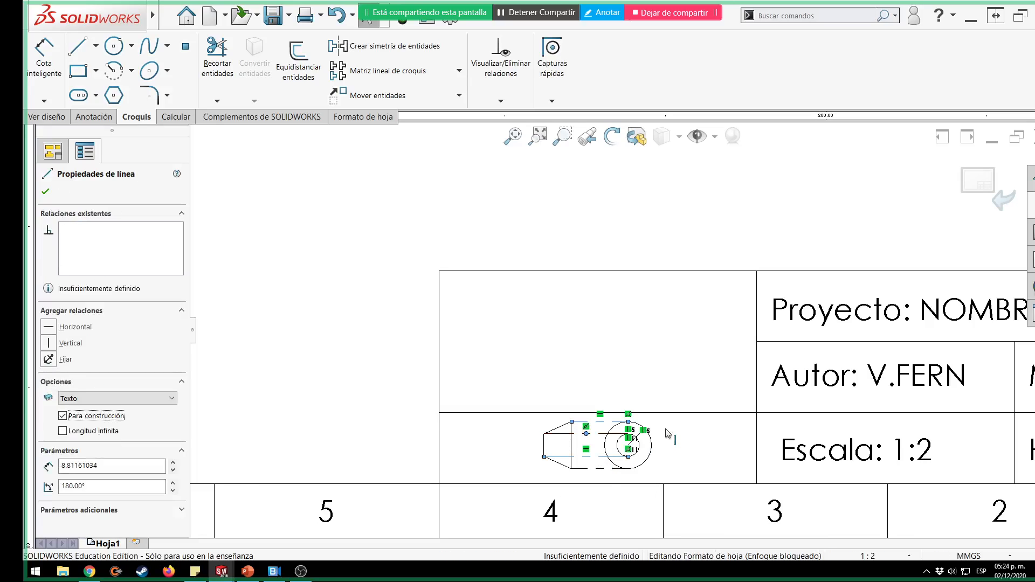
pyautogui.press('Delete')
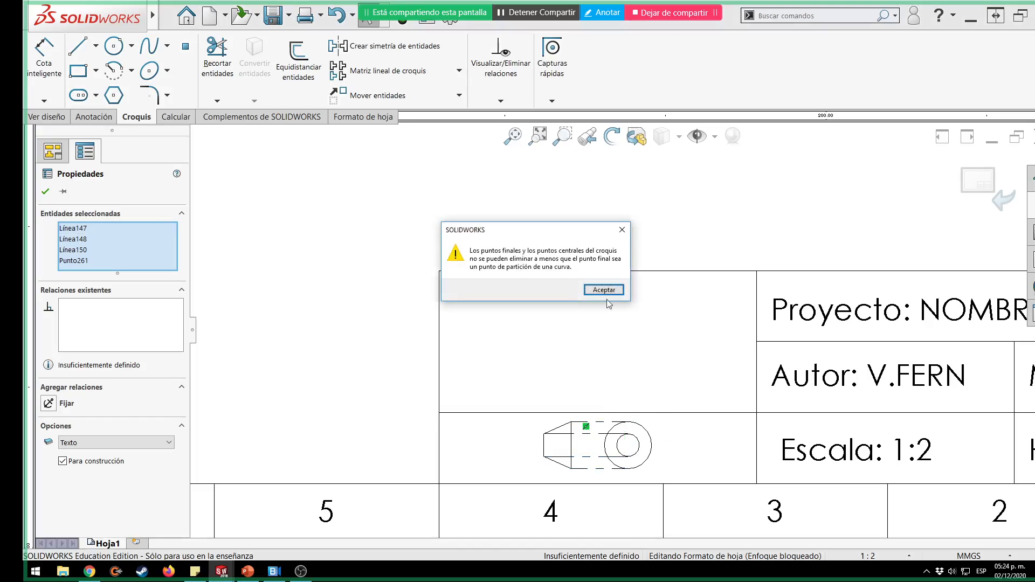
pyautogui.click(604, 291)
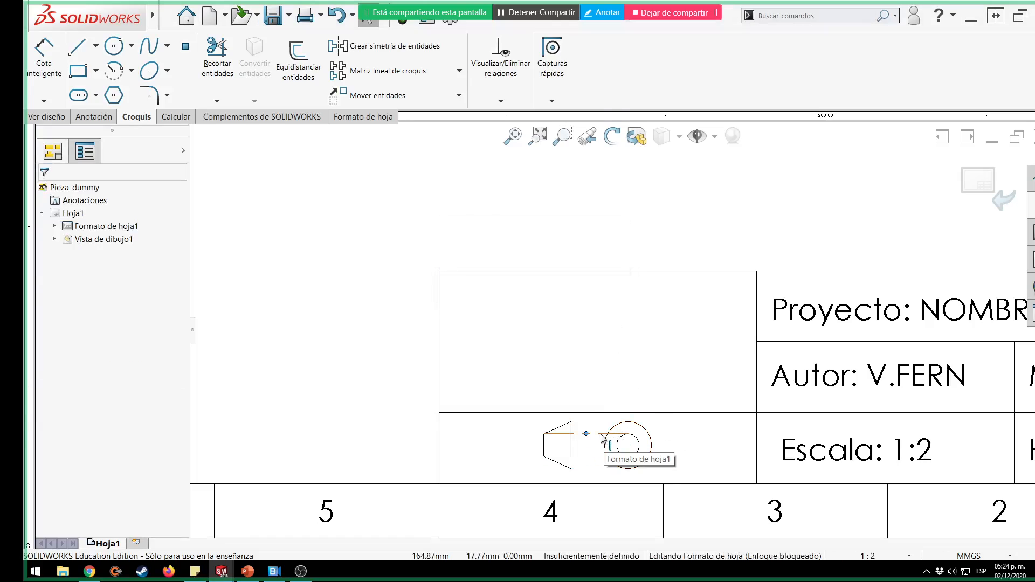
pyautogui.click(601, 434)
pyautogui.press('Delete')
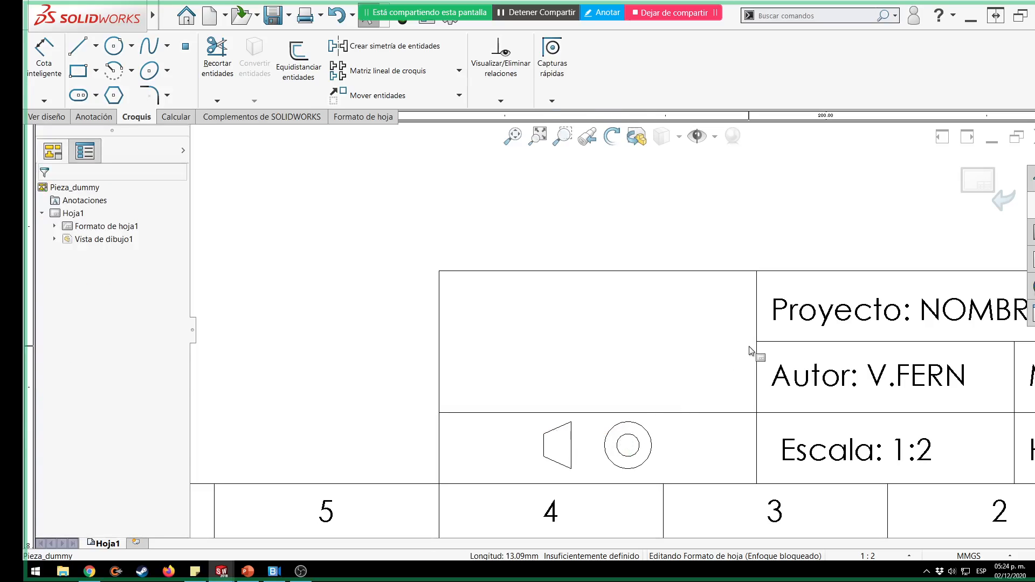
# Draw a horizontal centerline about 16.8 mm long from the circles' center leftward through the trapezoid.
pyautogui.click(95, 46)
pyautogui.click(97, 82)
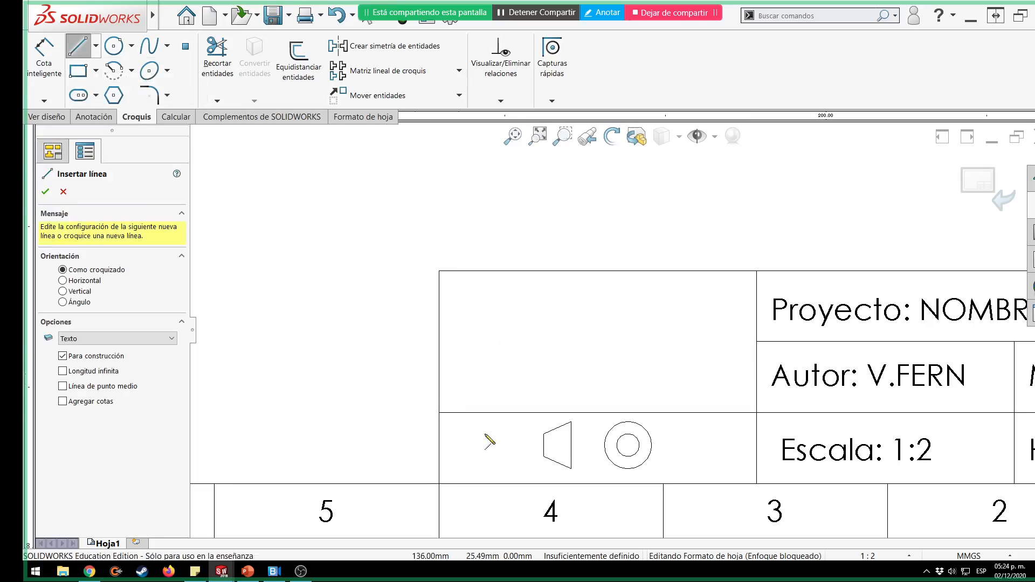
pyautogui.click(628, 445)
pyautogui.click(520, 446)
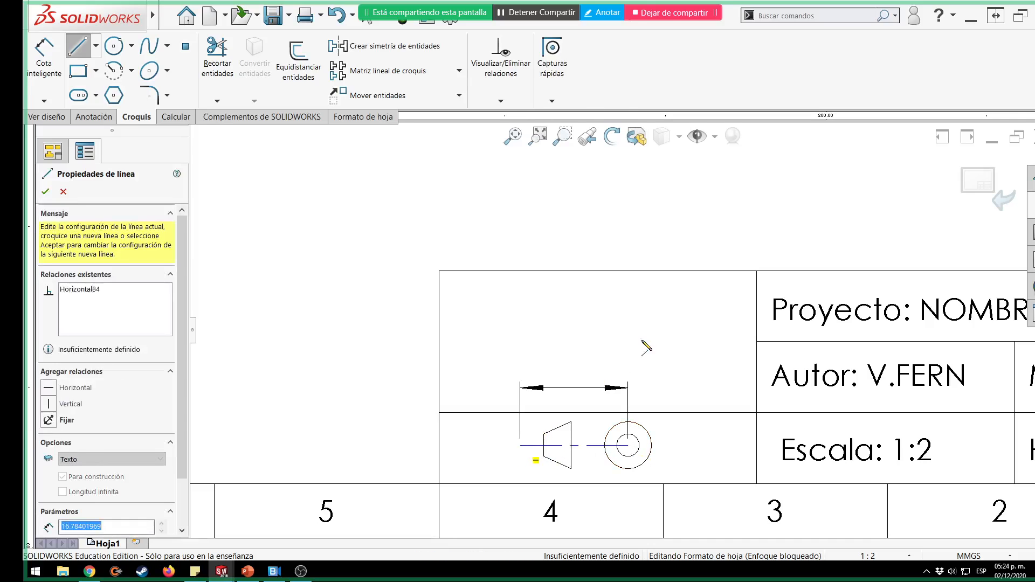
pyautogui.press('Escape')
pyautogui.press('Escape')
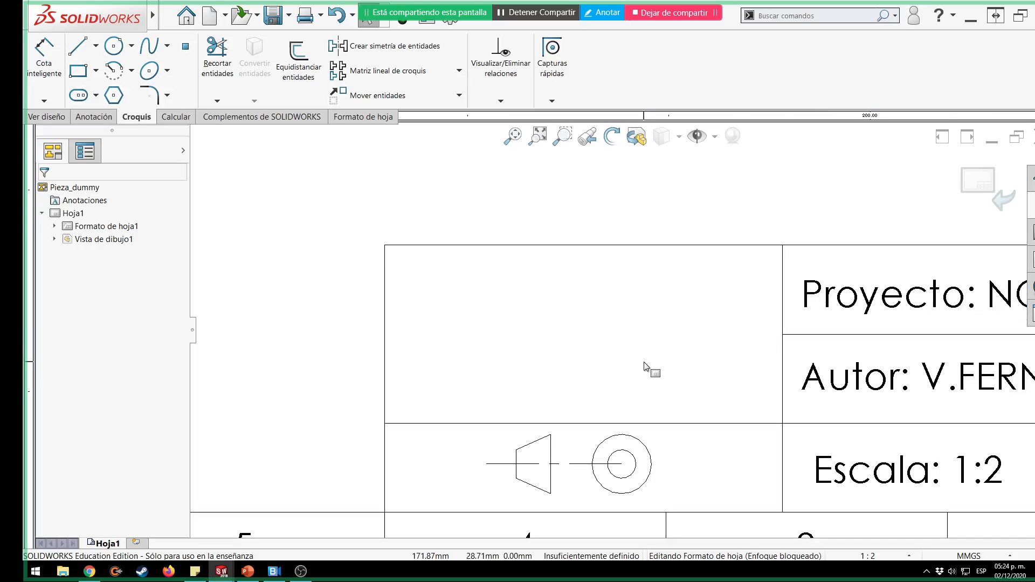
pyautogui.press('f')
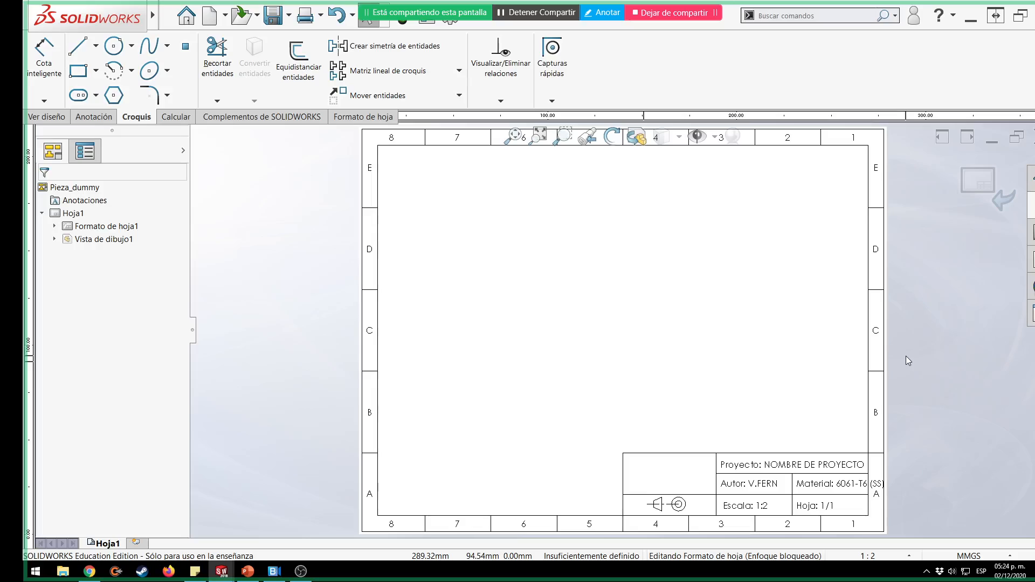
pyautogui.scroll(-4, 663, 492)
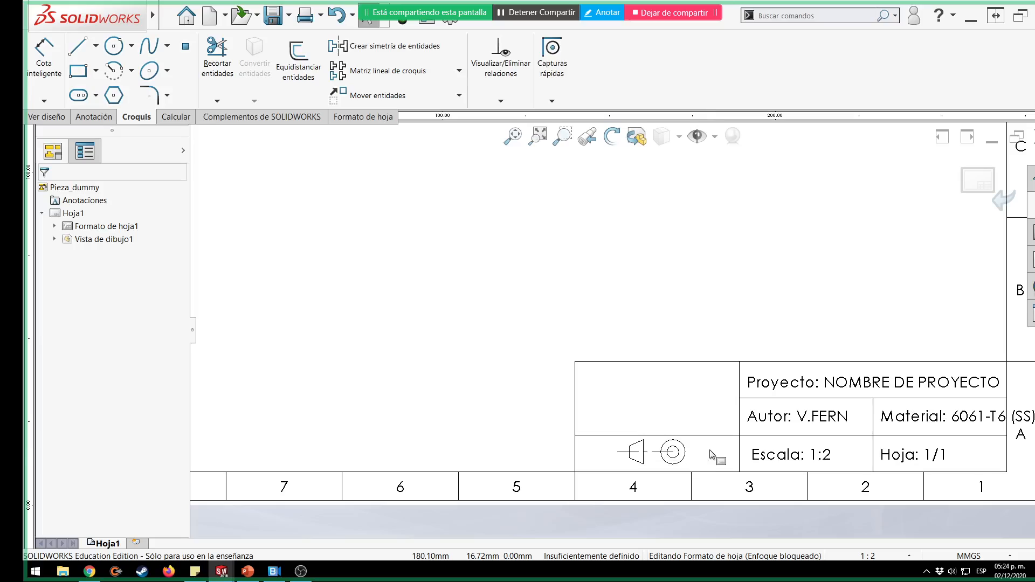
pyautogui.press('f')
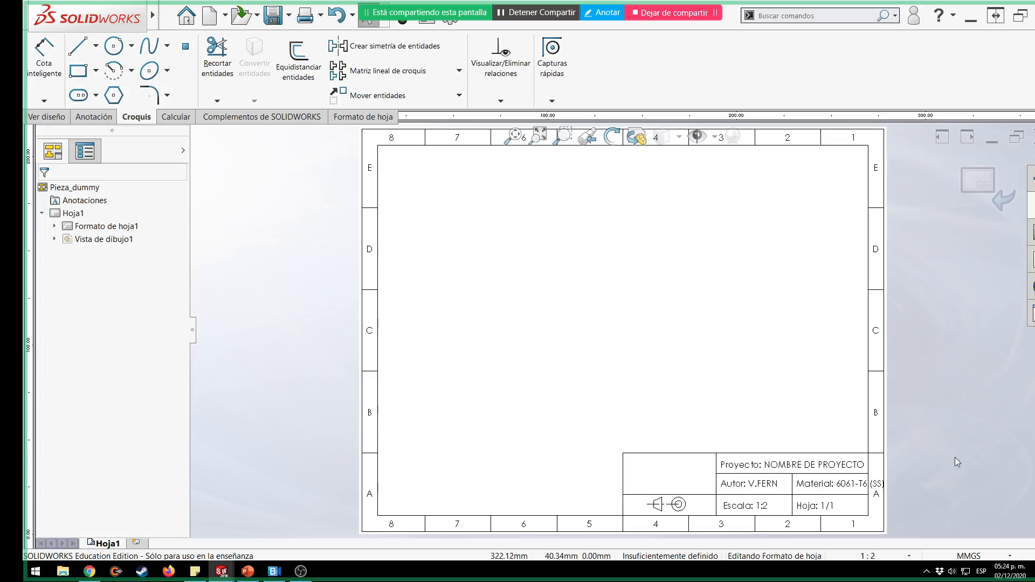
# Insert the image logoCIO_grande.jpg from the Tercer parcial folder as a sketch picture in the sheet format.
pyautogui.scroll(-3, 664, 487)
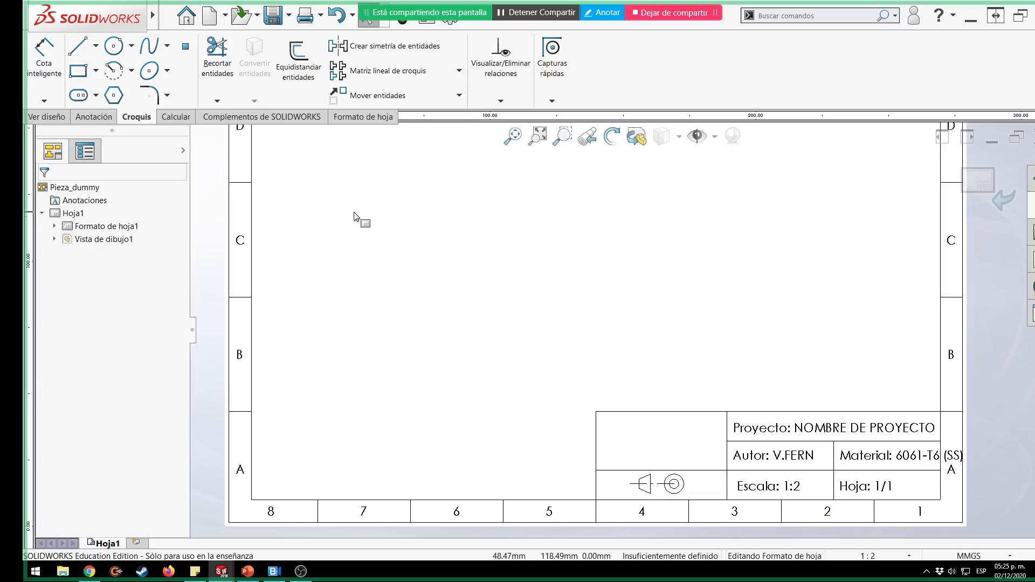
pyautogui.moveTo(109, 19)
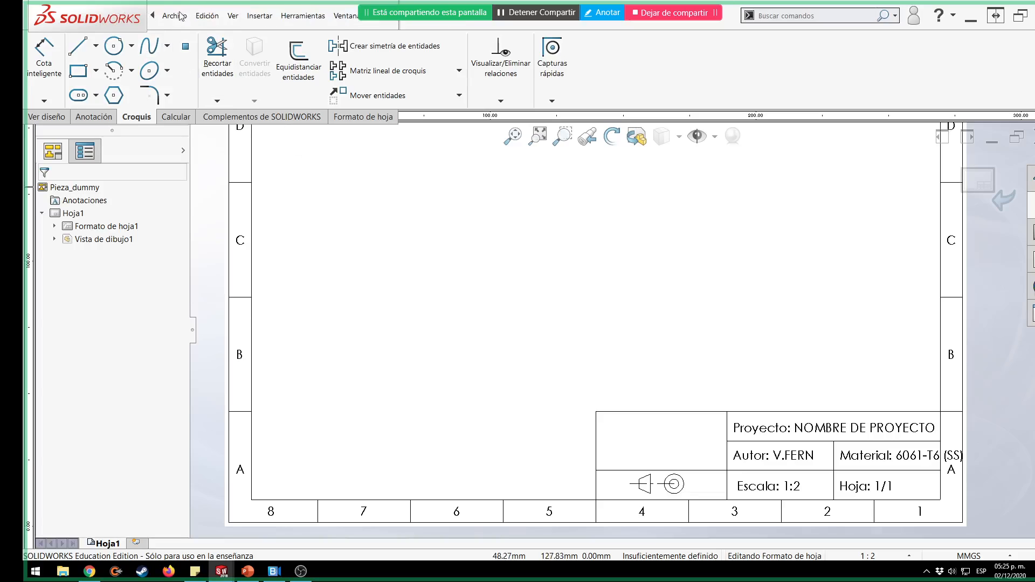
pyautogui.click(302, 16)
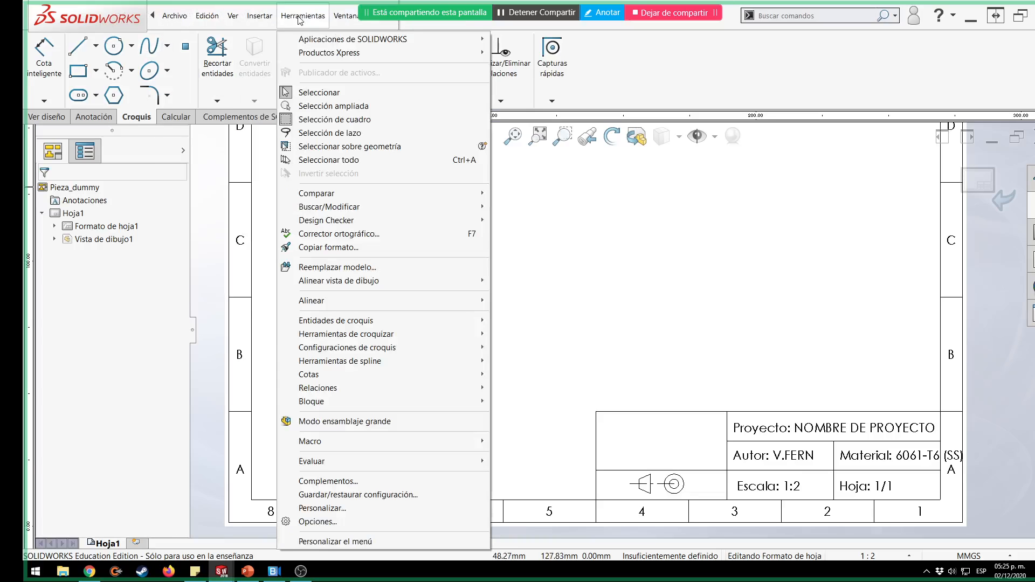
pyautogui.moveTo(269, 16)
pyautogui.moveTo(305, 16)
pyautogui.moveTo(412, 339)
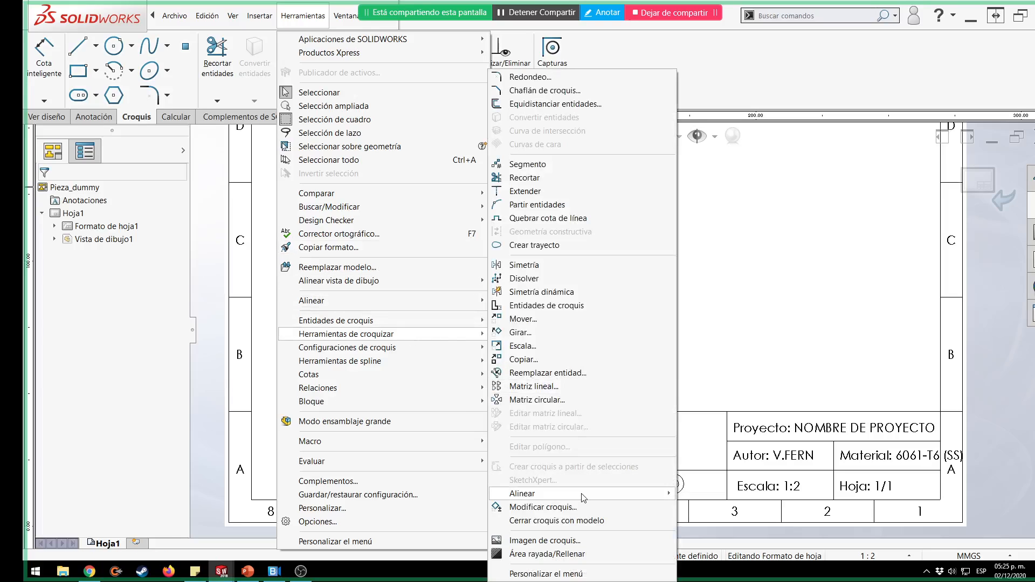
pyautogui.click(580, 540)
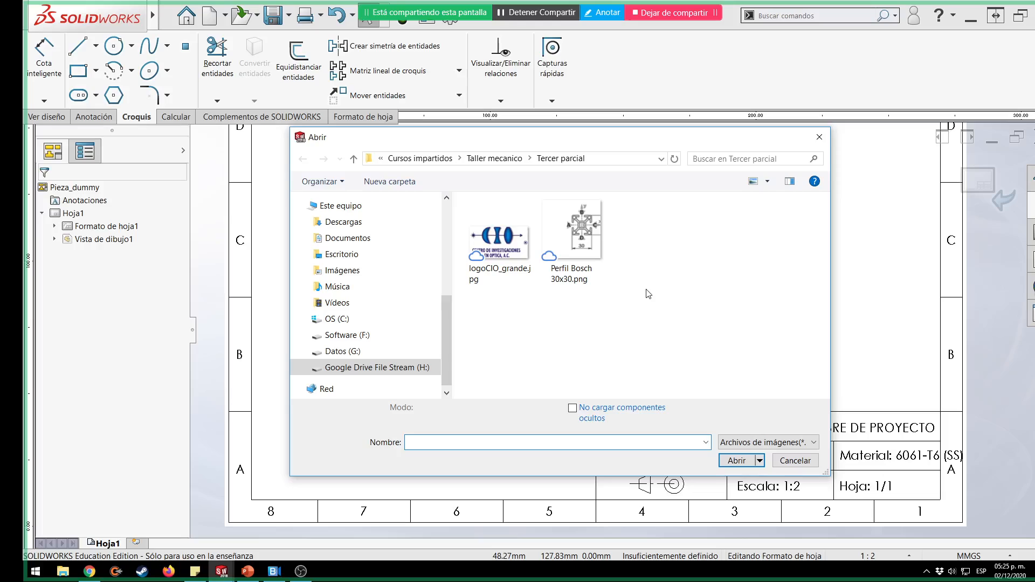
pyautogui.doubleClick(510, 264)
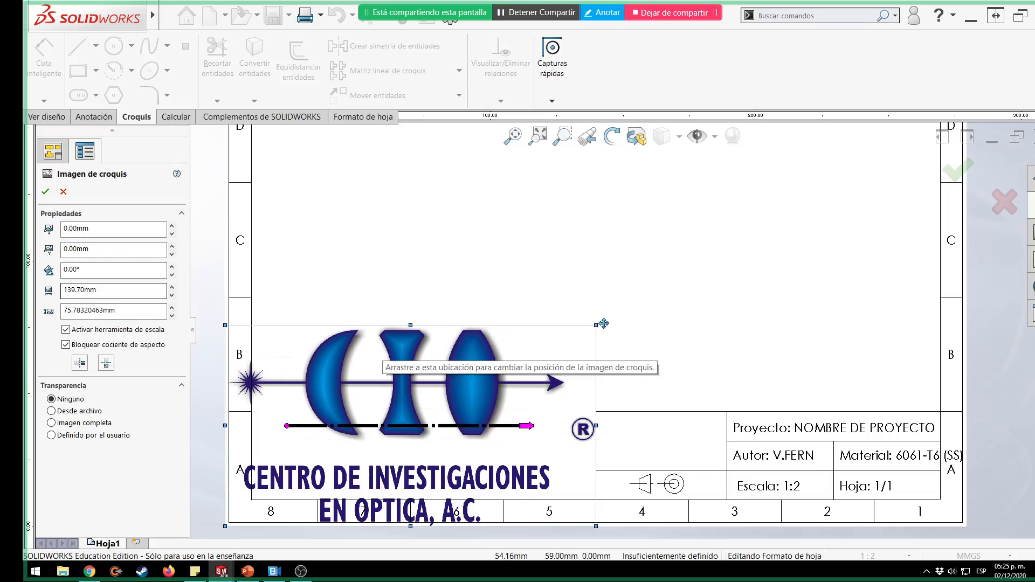
# Move and scale the logo picture to about 40.7 × 22.1 mm, placing it in the title block cell above the projection symbol.
pyautogui.moveTo(603, 323)
pyautogui.mouseDown()
pyautogui.moveTo(758, 379)
pyautogui.moveTo(800, 431)
pyautogui.mouseUp()
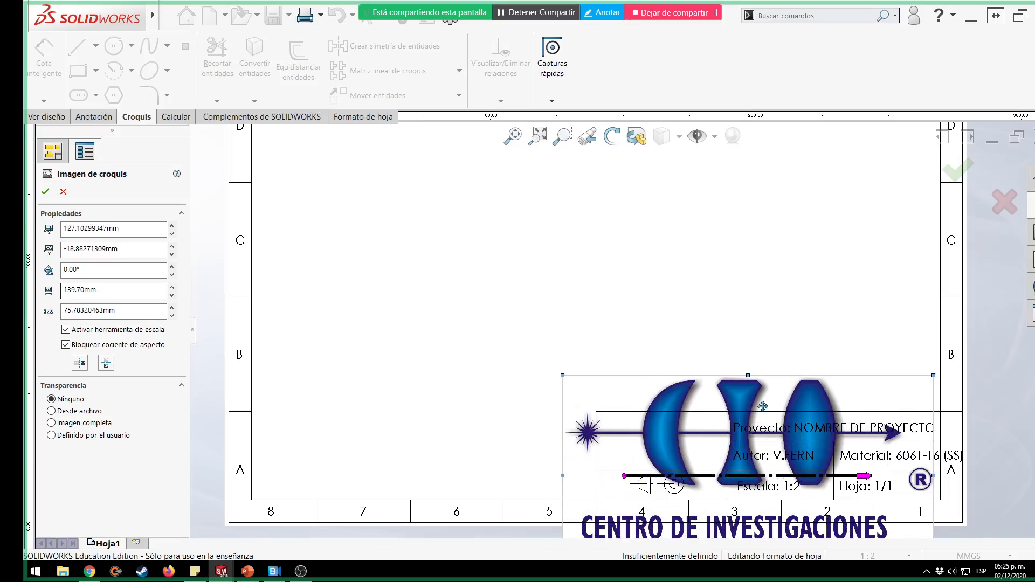
pyautogui.scroll(-1, 762, 407)
pyautogui.scroll(1, 769, 412)
pyautogui.scroll(1, 808, 426)
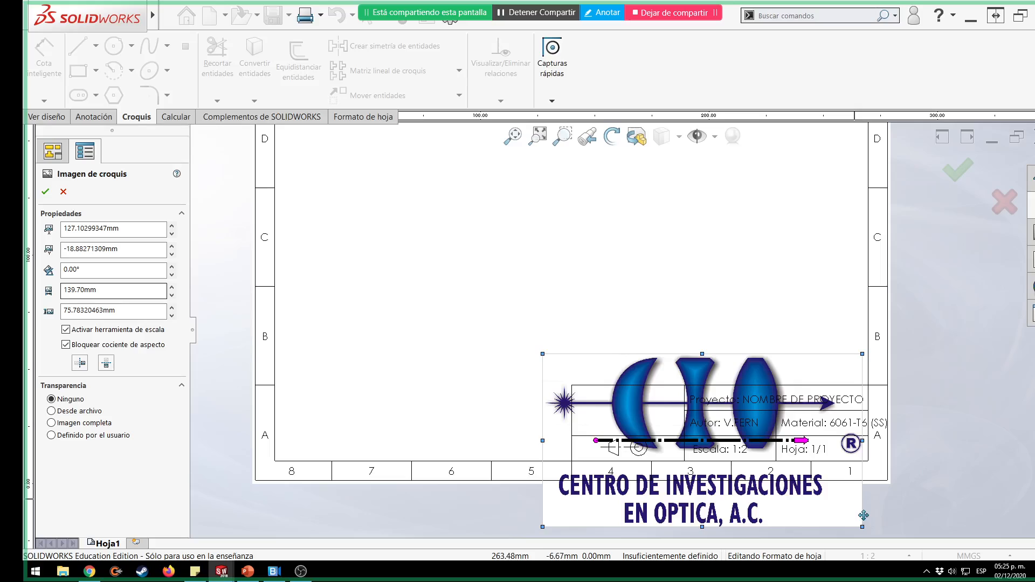
pyautogui.moveTo(717, 449)
pyautogui.mouseDown()
pyautogui.moveTo(615, 385)
pyautogui.moveTo(665, 425)
pyautogui.moveTo(650, 422)
pyautogui.mouseUp()
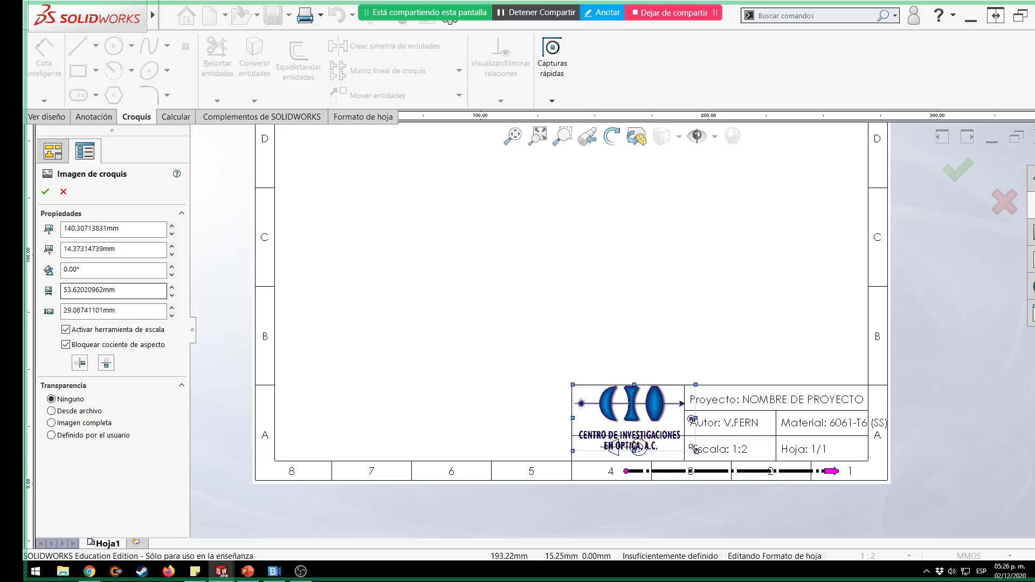
pyautogui.moveTo(694, 448); pyautogui.dragTo(622, 406)
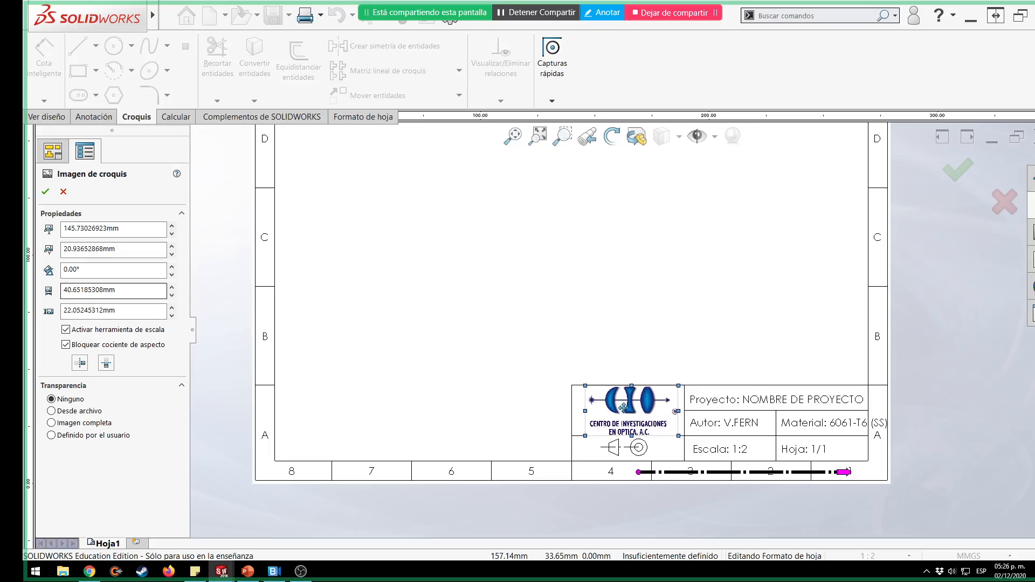
pyautogui.click(958, 173)
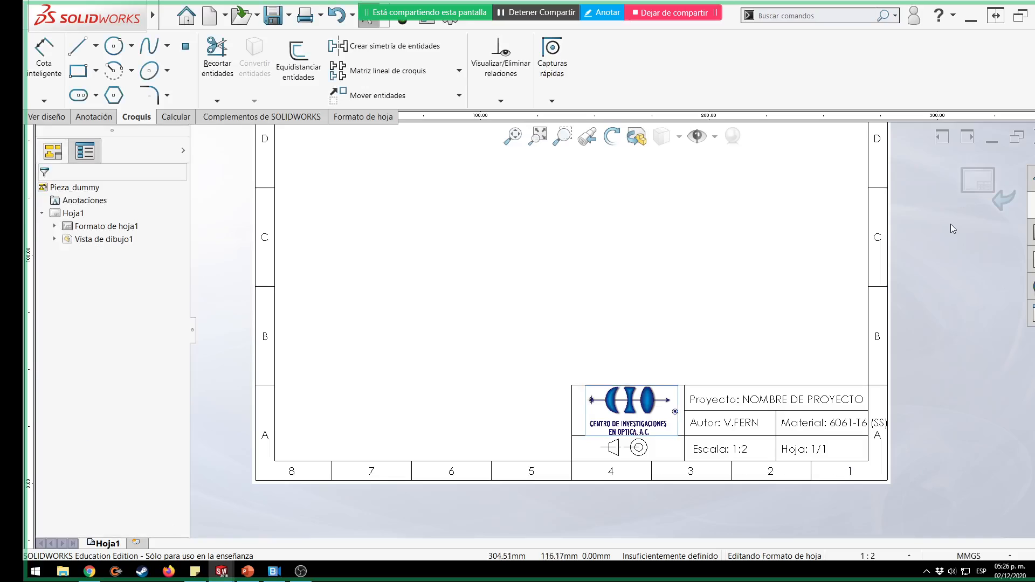
# Examine the title block's logo and the property links behind the project, material, scale and sheet notes.
pyautogui.press('f')
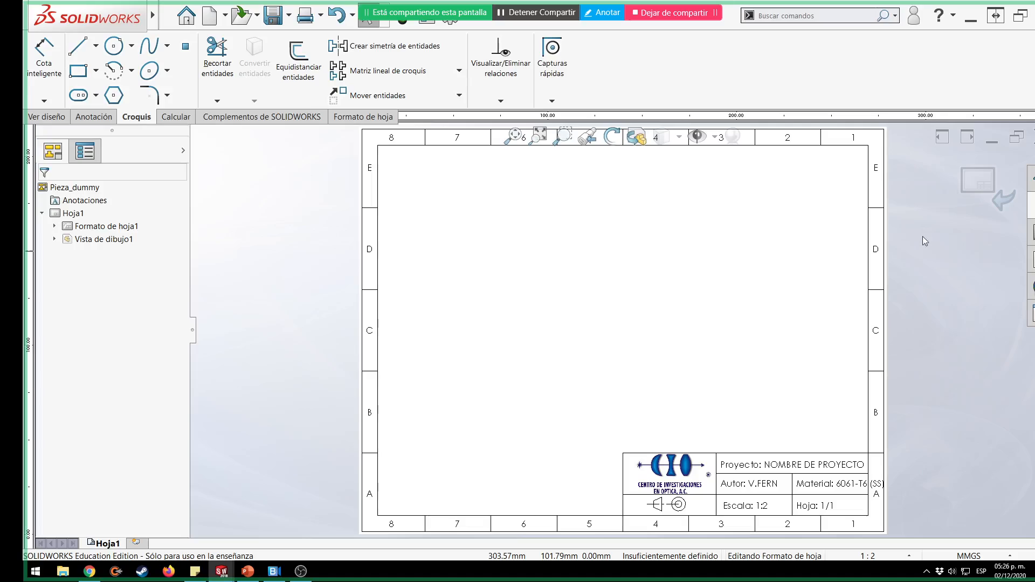
pyautogui.press('z')
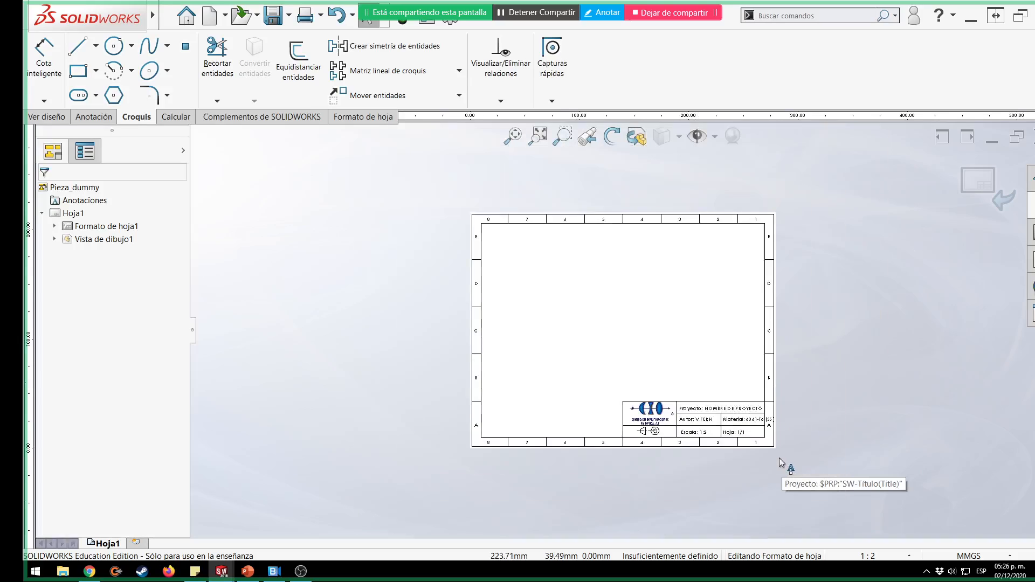
pyautogui.press('z')
pyautogui.scroll(-6, 690, 402)
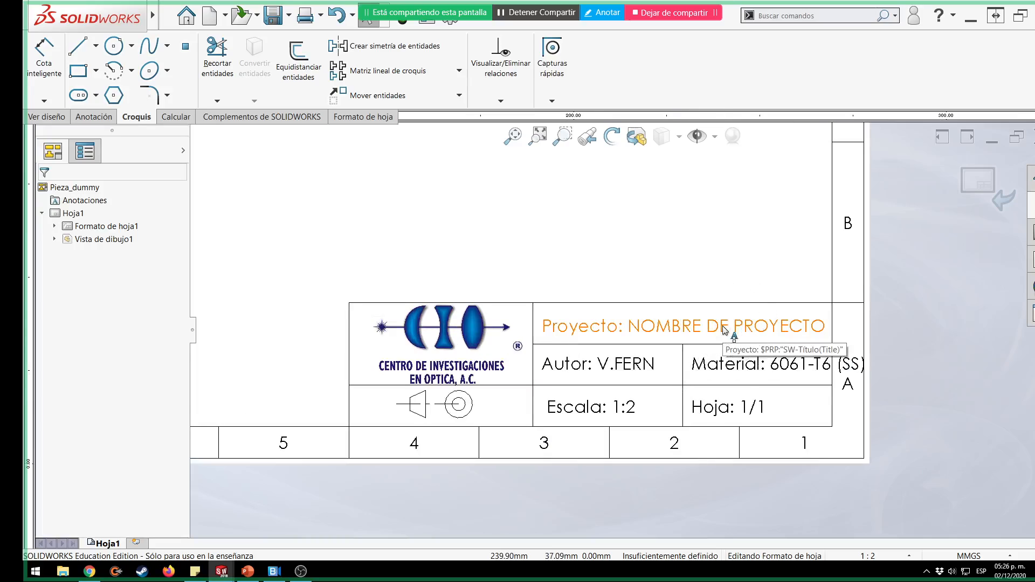
pyautogui.press('ctrl')
pyautogui.press('ctrl')
pyautogui.press('ctrl')
pyautogui.press('ctrl')
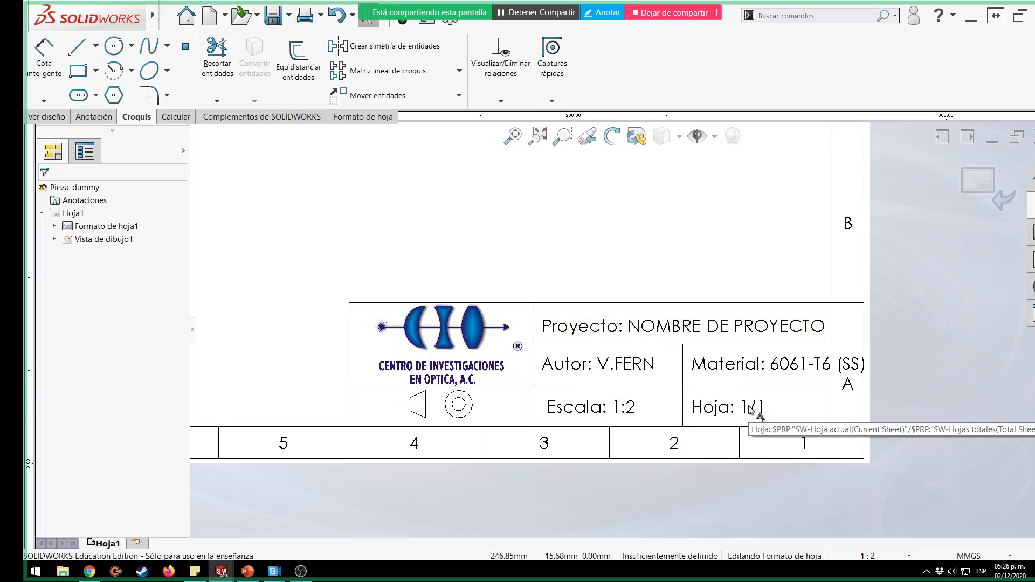
pyautogui.press('ctrl')
pyautogui.press('ctrl')
pyautogui.press('ctrl')
pyautogui.press('ctrl')
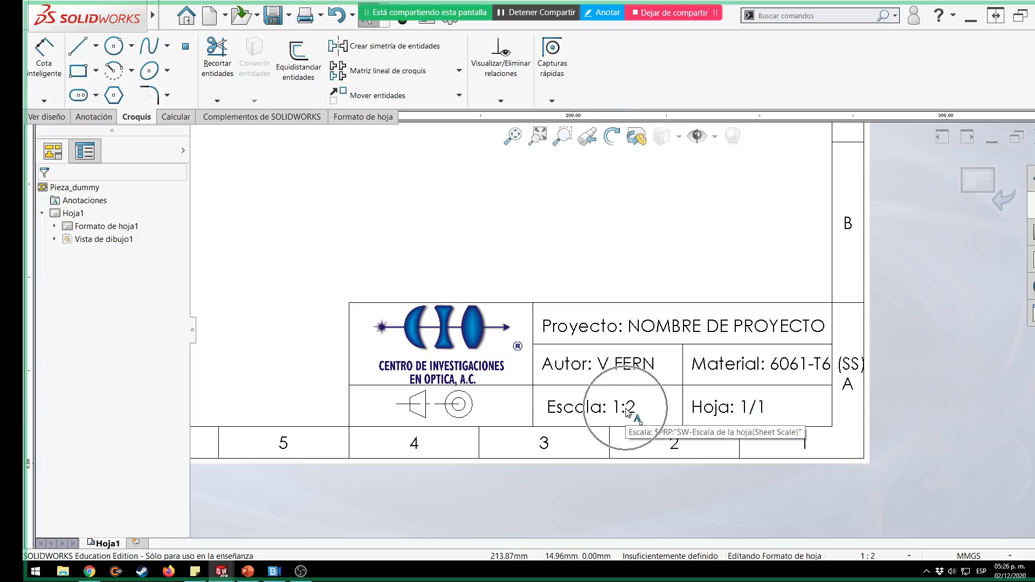
pyautogui.press('ctrl')
pyautogui.press('ctrl')
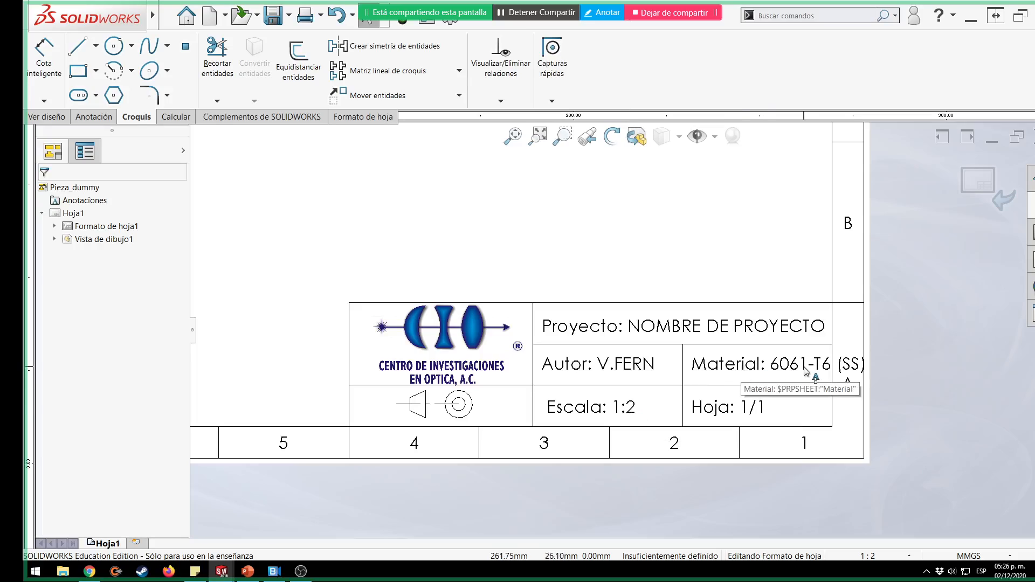
pyautogui.press('g')
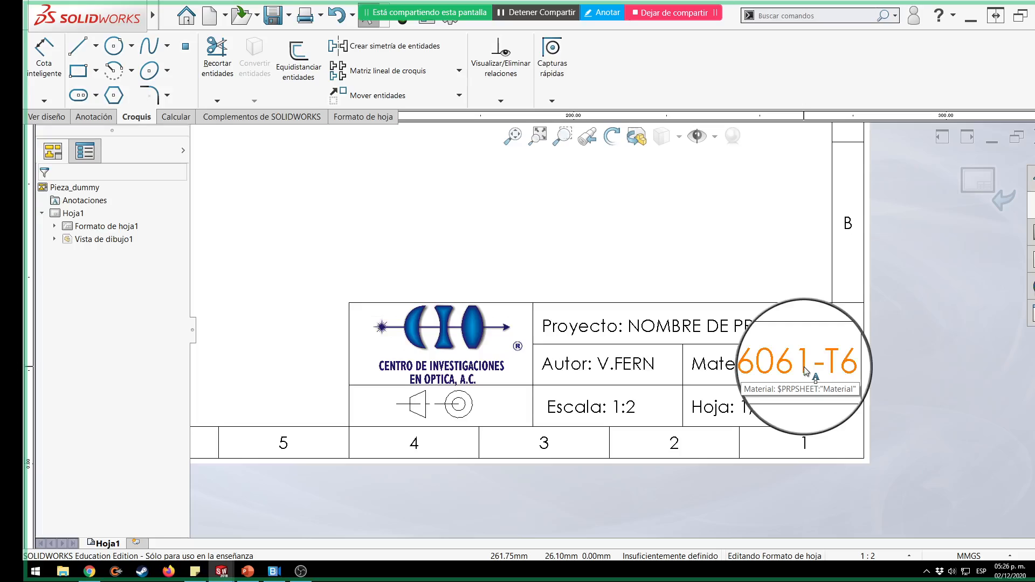
pyautogui.press('f')
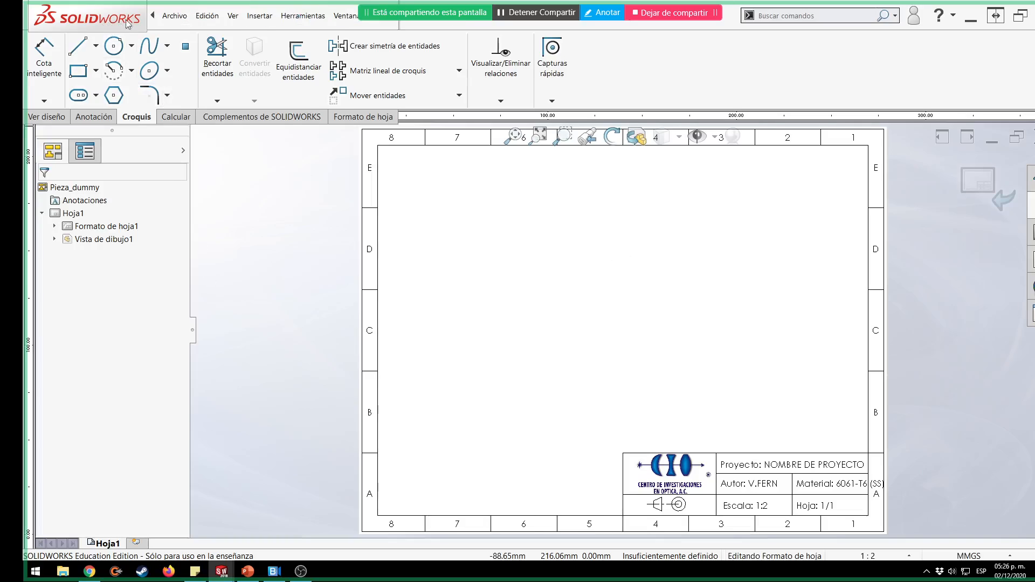
# Save the sheet format as "Formato de hoja_Carta" in the Tercer parcial folder.
pyautogui.click(177, 17)
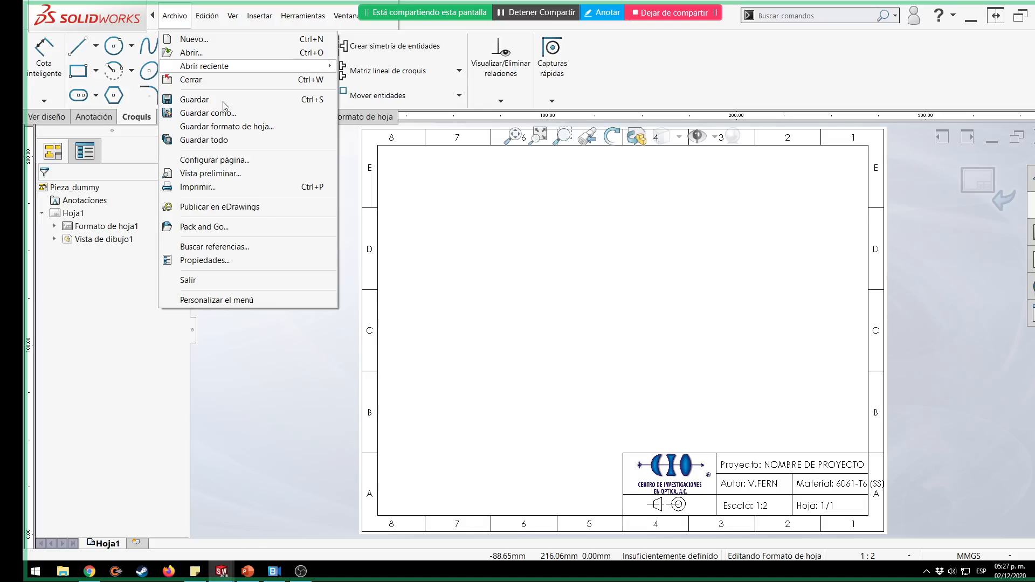
pyautogui.click(232, 127)
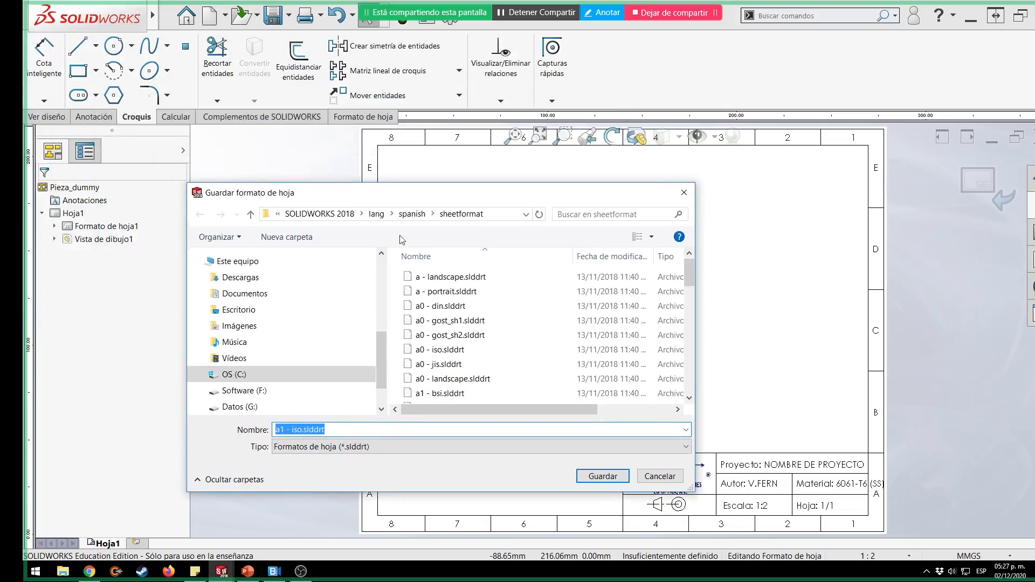
pyautogui.scroll(3, 307, 326)
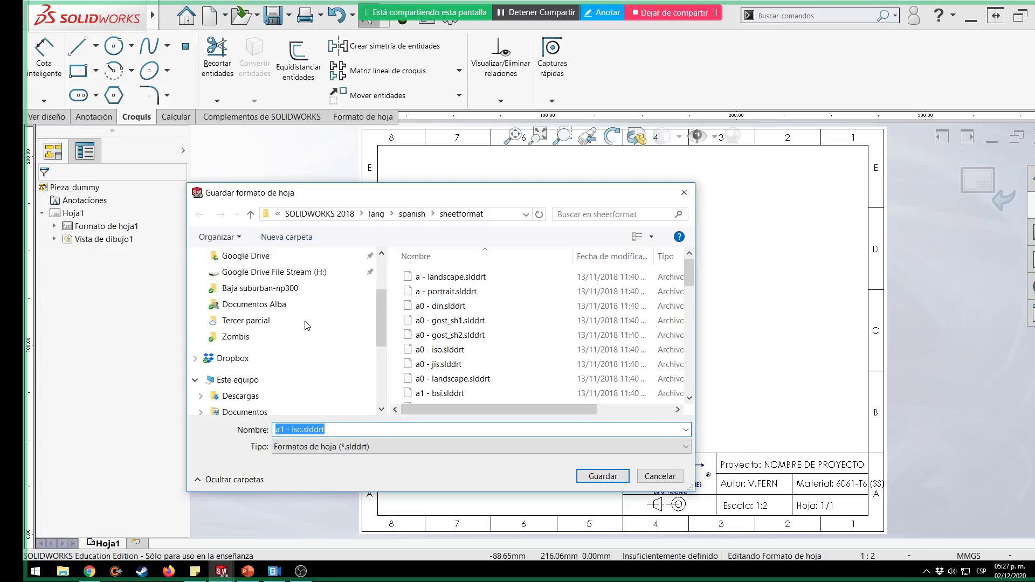
pyautogui.click(308, 322)
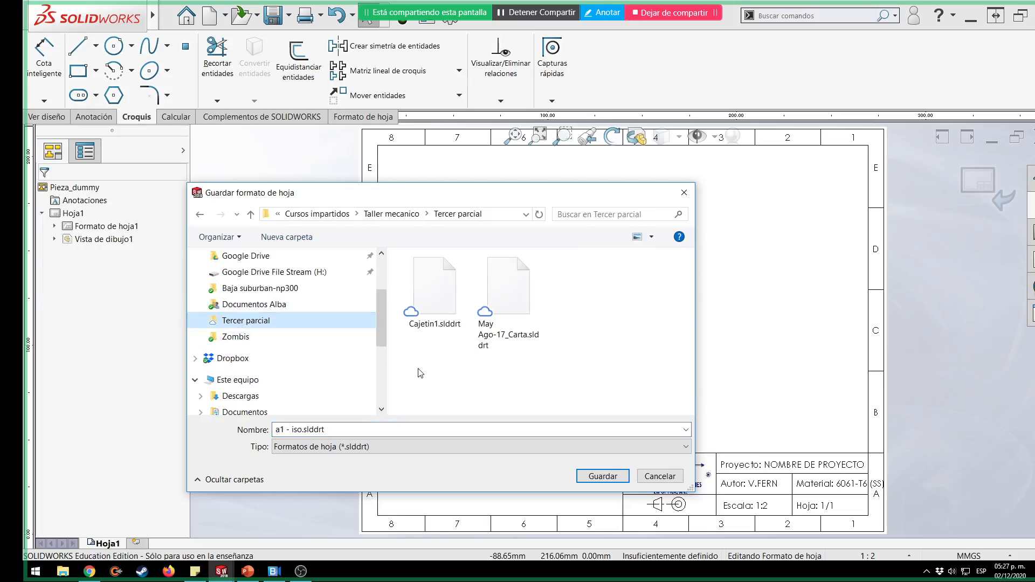
pyautogui.click(350, 427)
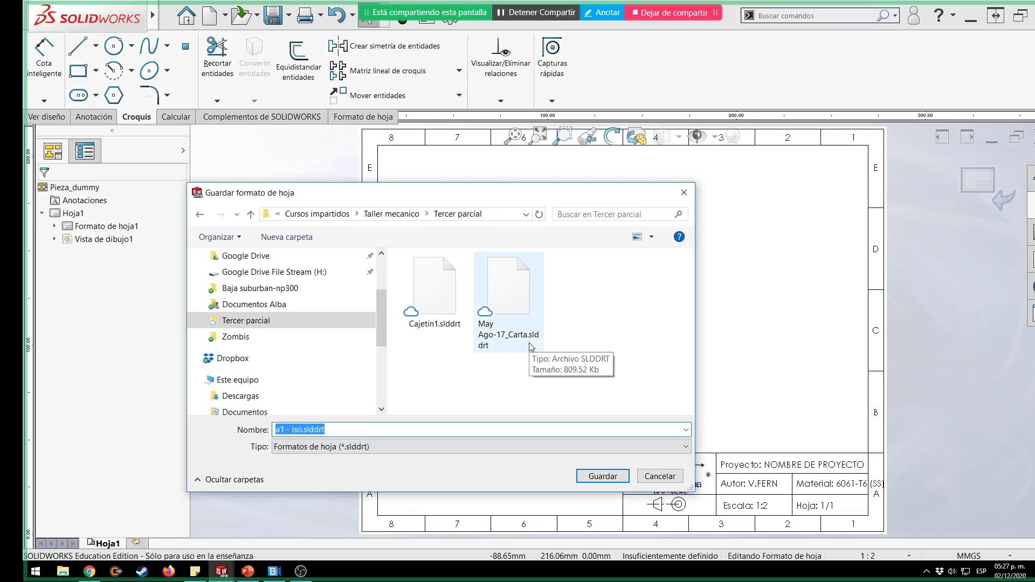
pyautogui.write('Formato de hoja_Carta')
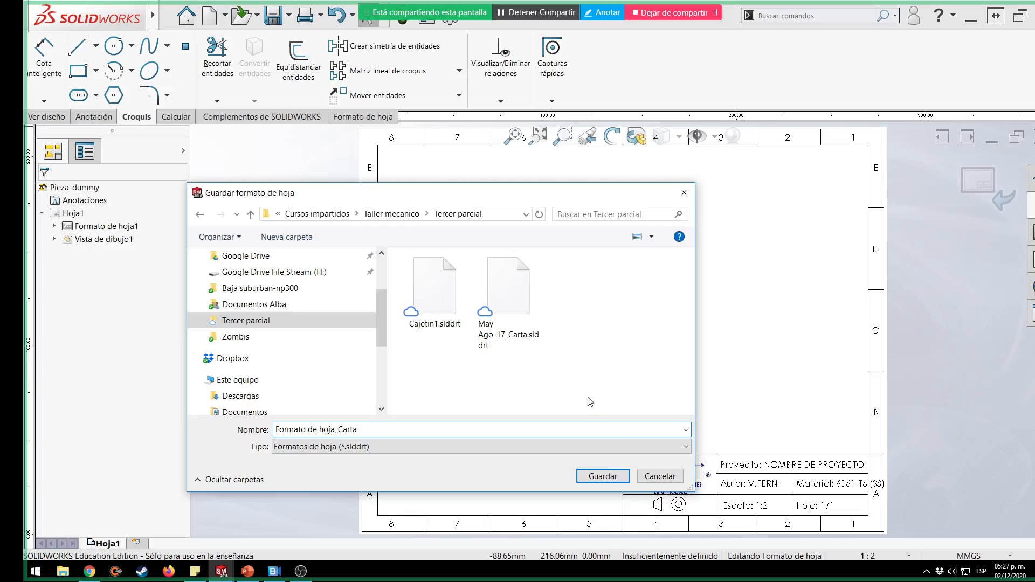
pyautogui.click(602, 476)
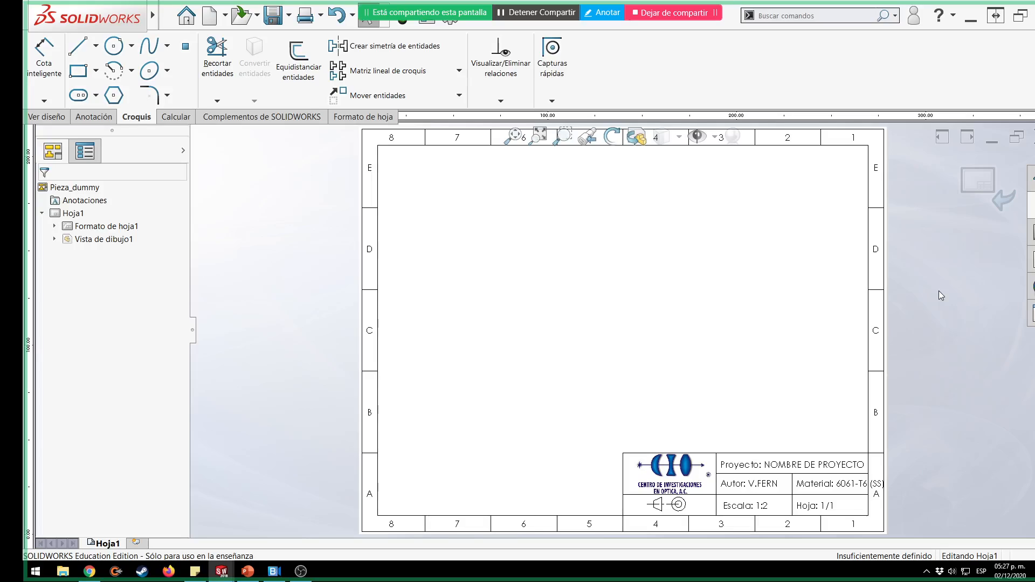
# Exit sheet format editing and delete the circular part view from the sheet.
pyautogui.click(981, 183)
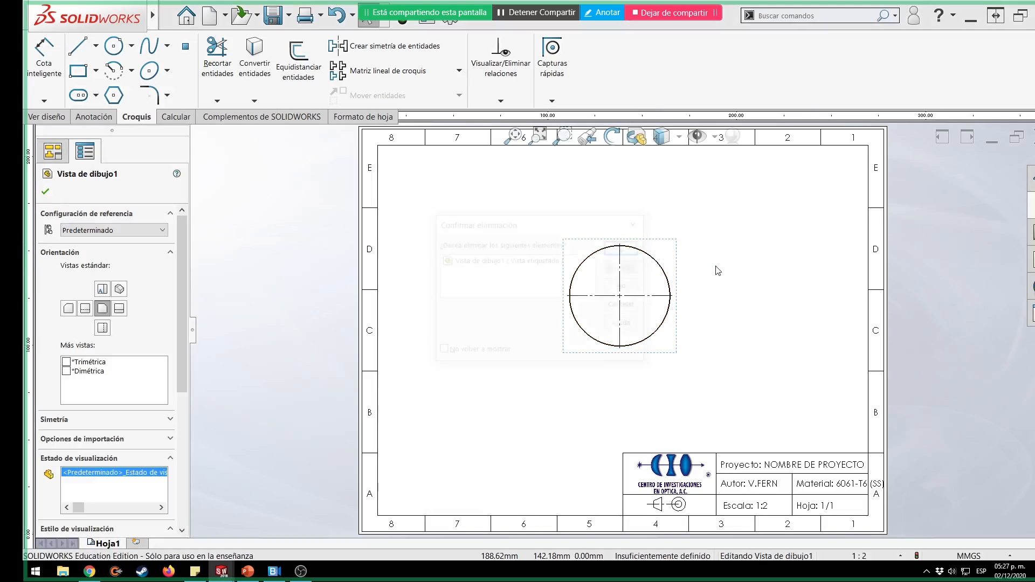
pyautogui.press('Delete')
pyautogui.click(624, 247)
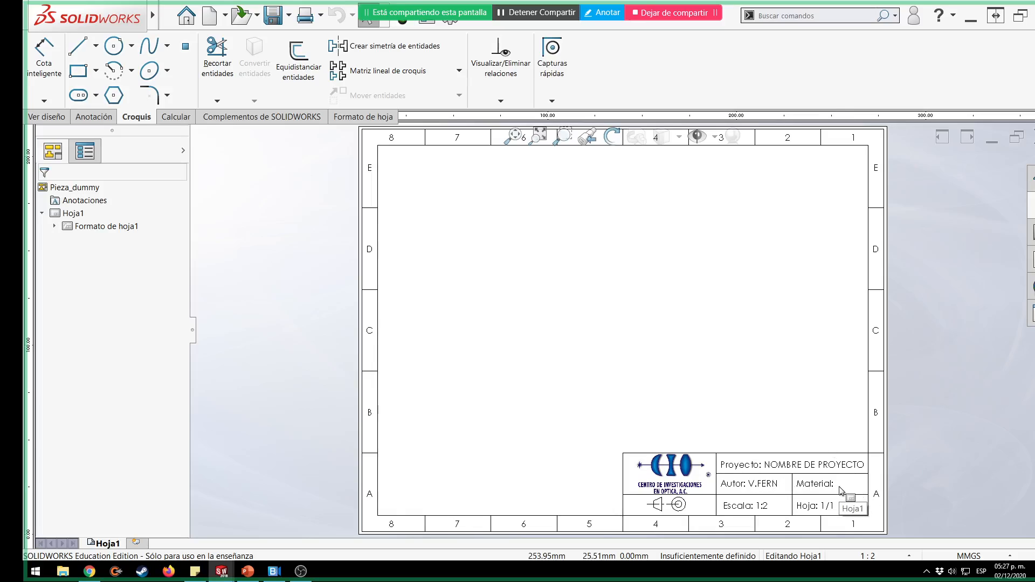
# Place an isometric view of the recent part Pieza_dummy.SLDPRT on the sheet and rebuild the drawing.
pyautogui.press('r')
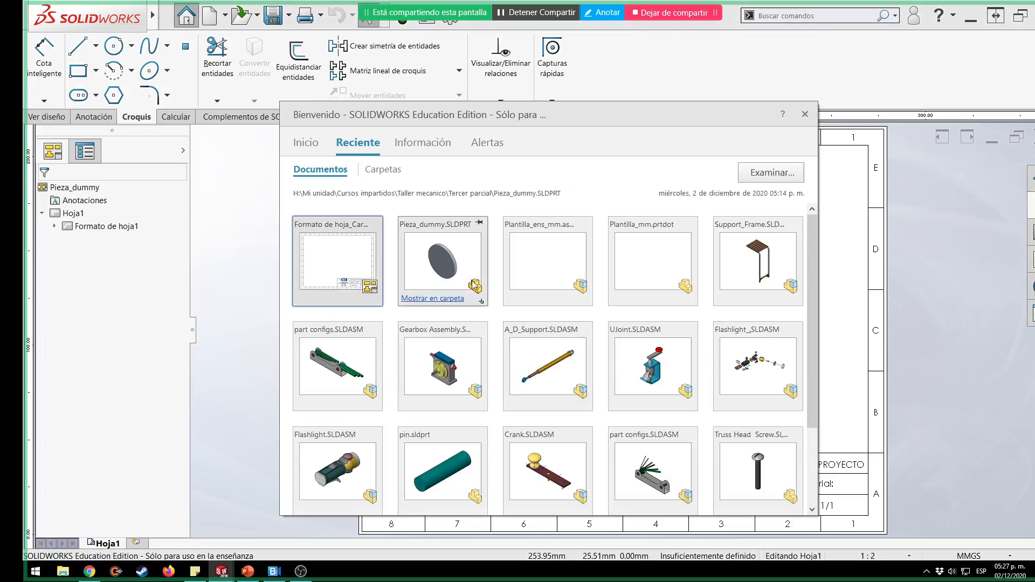
pyautogui.moveTo(473, 285)
pyautogui.mouseDown()
pyautogui.moveTo(951, 339)
pyautogui.moveTo(658, 316)
pyautogui.mouseUp()
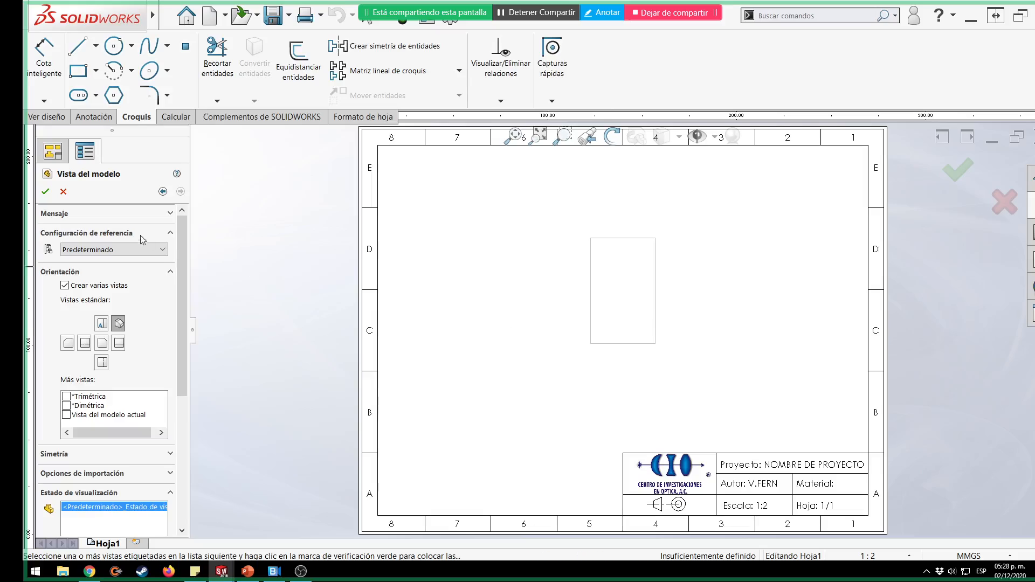
pyautogui.click(45, 191)
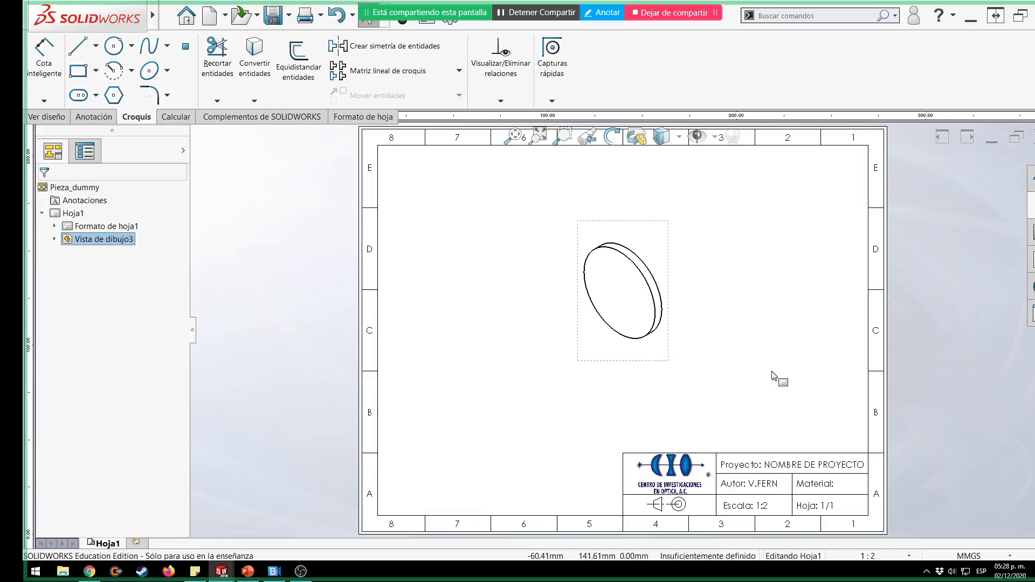
pyautogui.click(910, 343)
pyautogui.hotkey('ctrl', 'b')
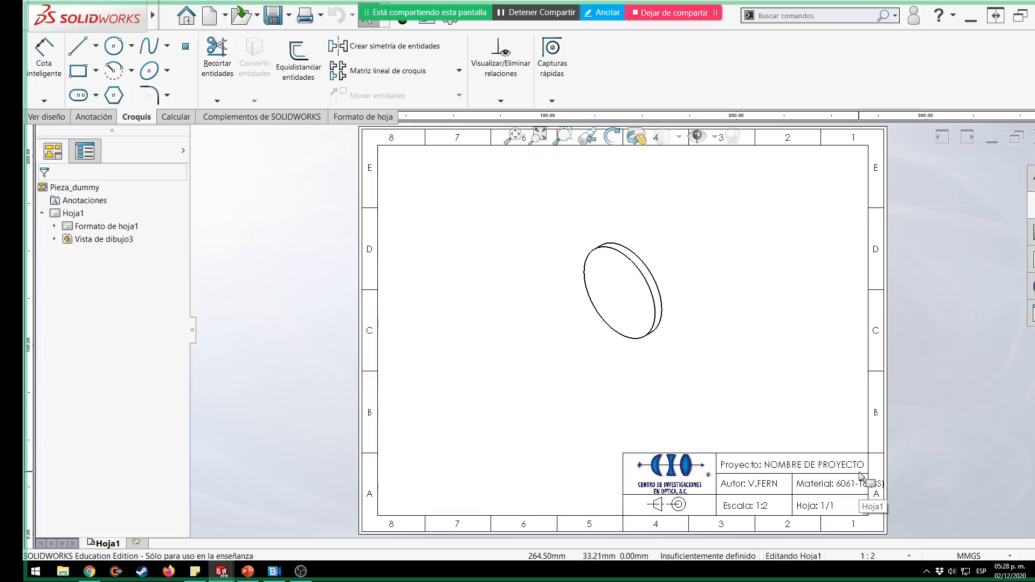
# Delete the isometric part view from the sheet.
pyautogui.click(654, 261)
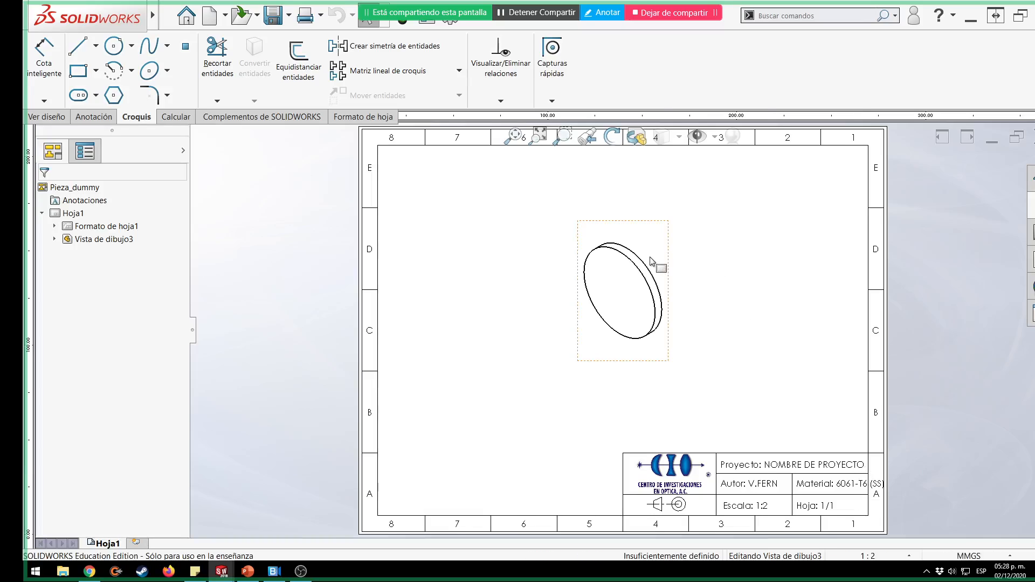
pyautogui.press('Delete')
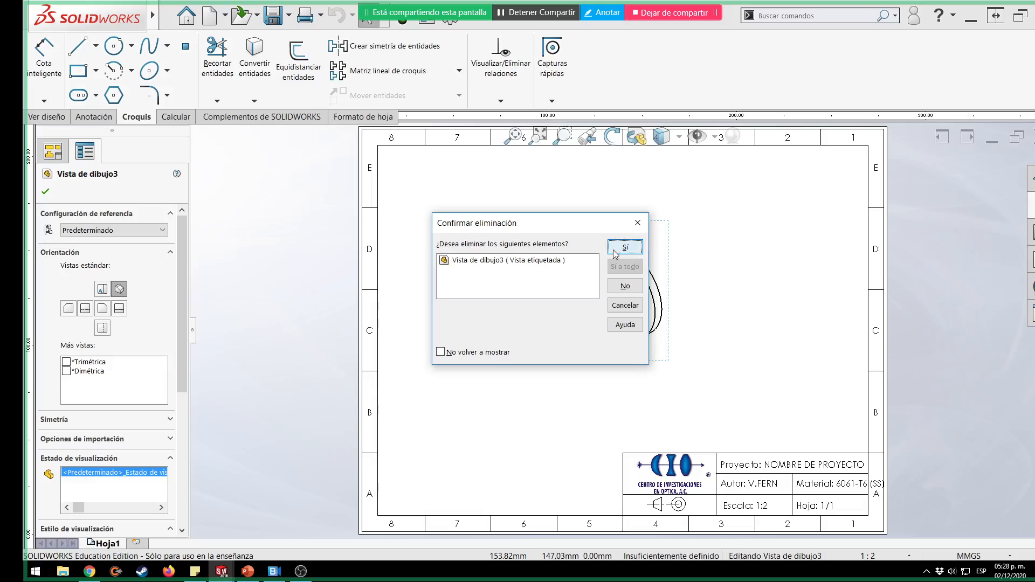
pyautogui.click(622, 245)
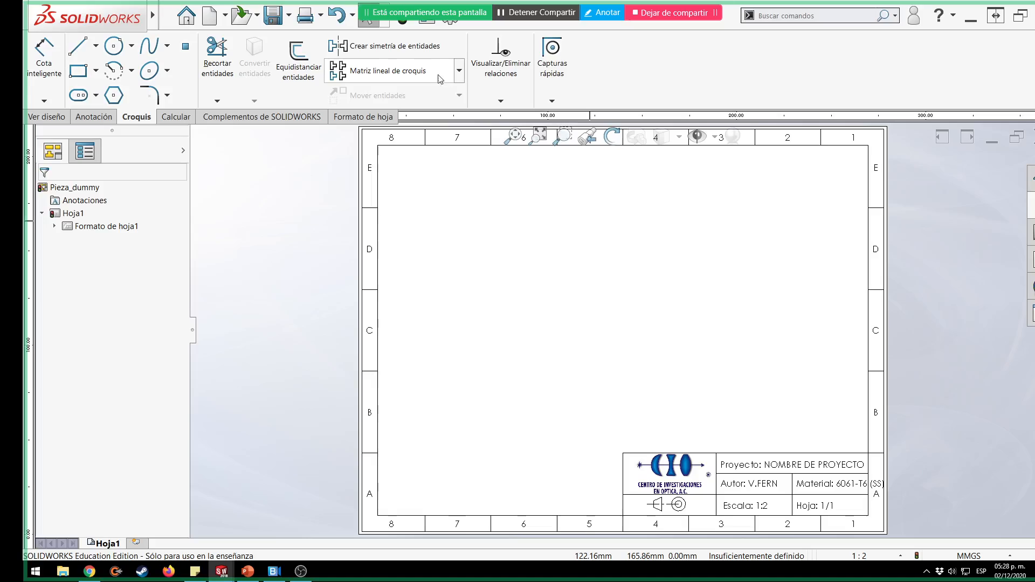
# Review the document properties for the drafting standard and the units, and accept them.
pyautogui.click(451, 21)
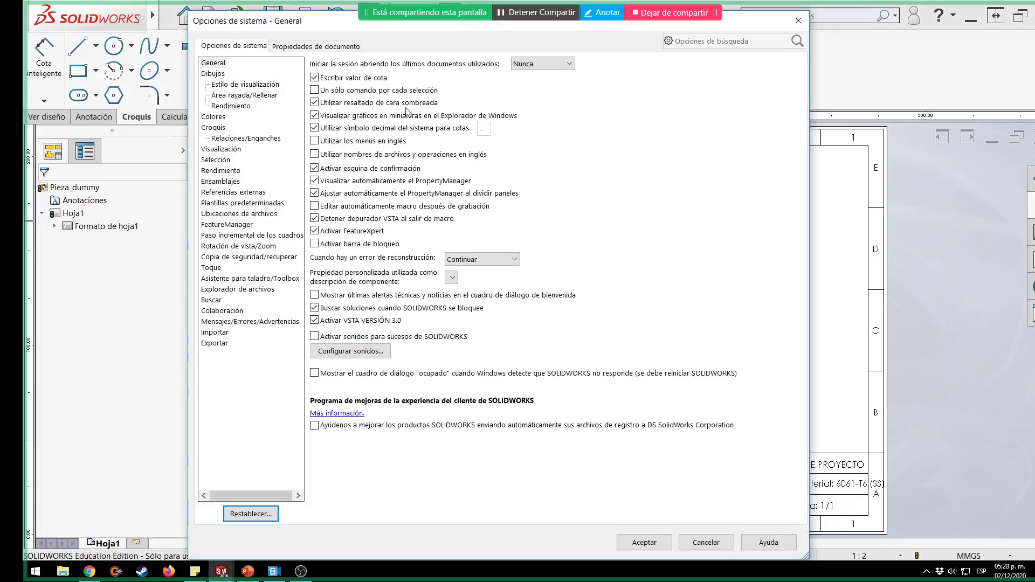
pyautogui.click(324, 47)
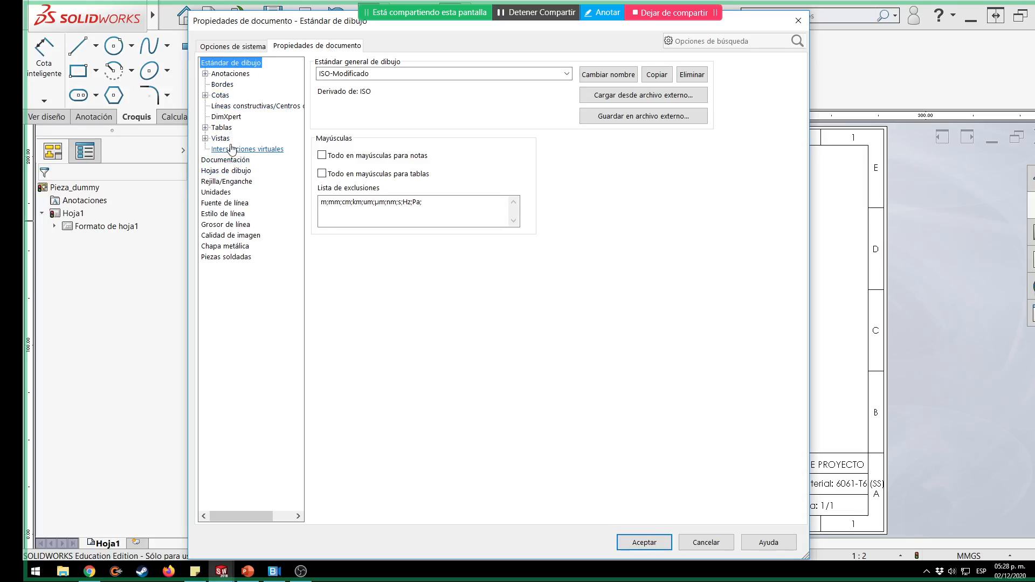
pyautogui.click(213, 193)
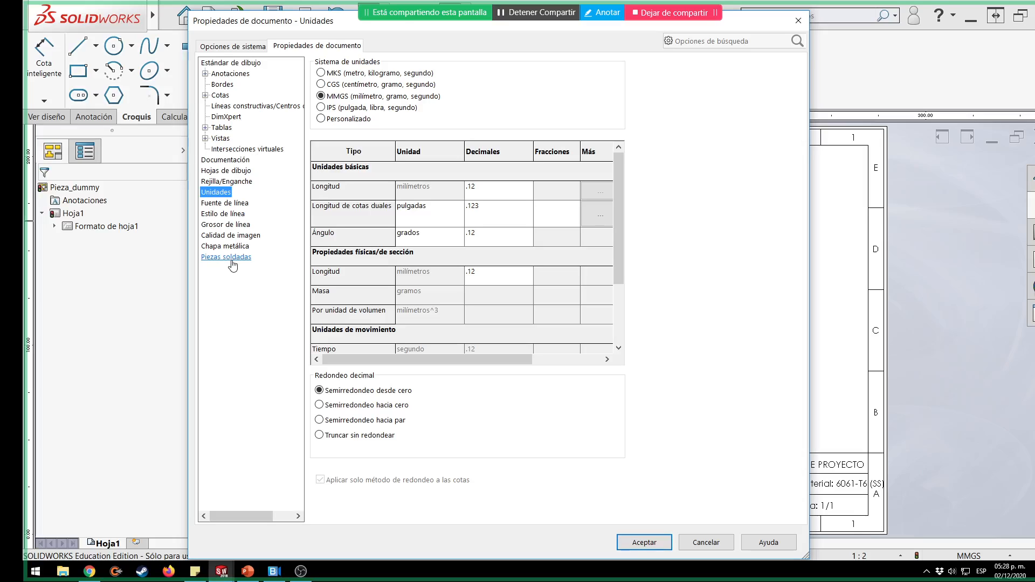
pyautogui.click(636, 540)
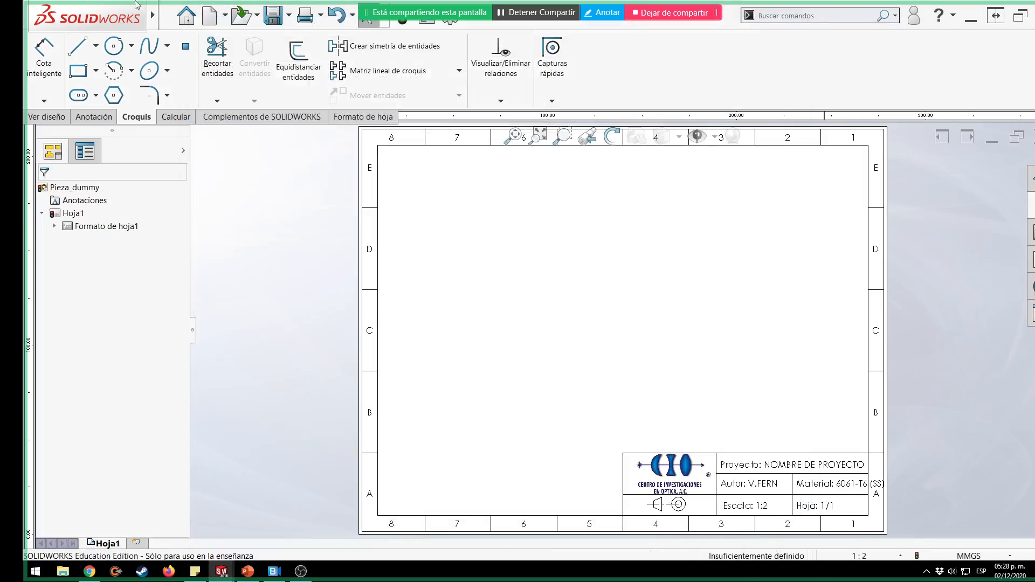
# Review the drawing file's summary information and custom properties that feed the title block.
pyautogui.moveTo(135, 12)
pyautogui.click(175, 15)
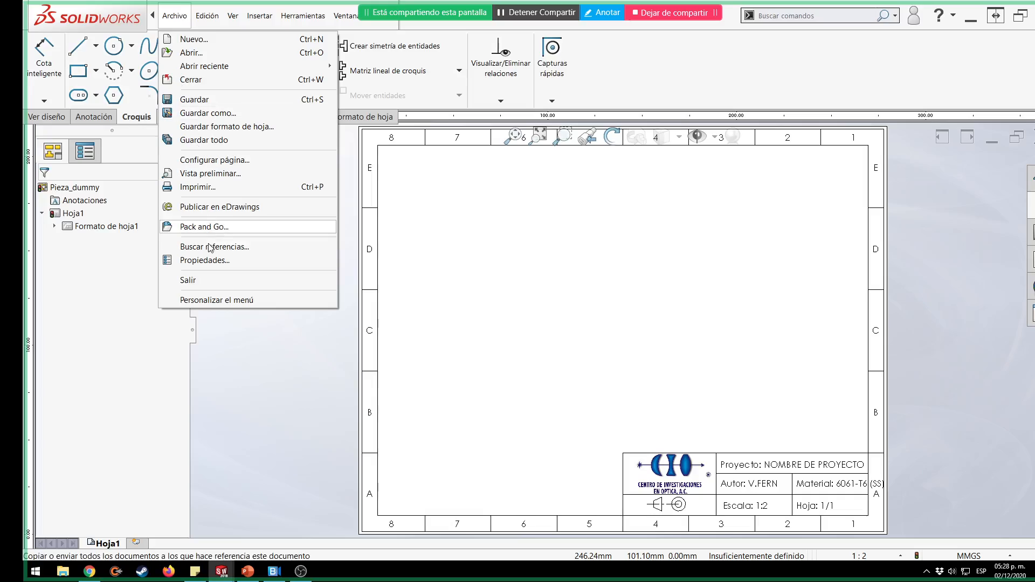
pyautogui.click(196, 260)
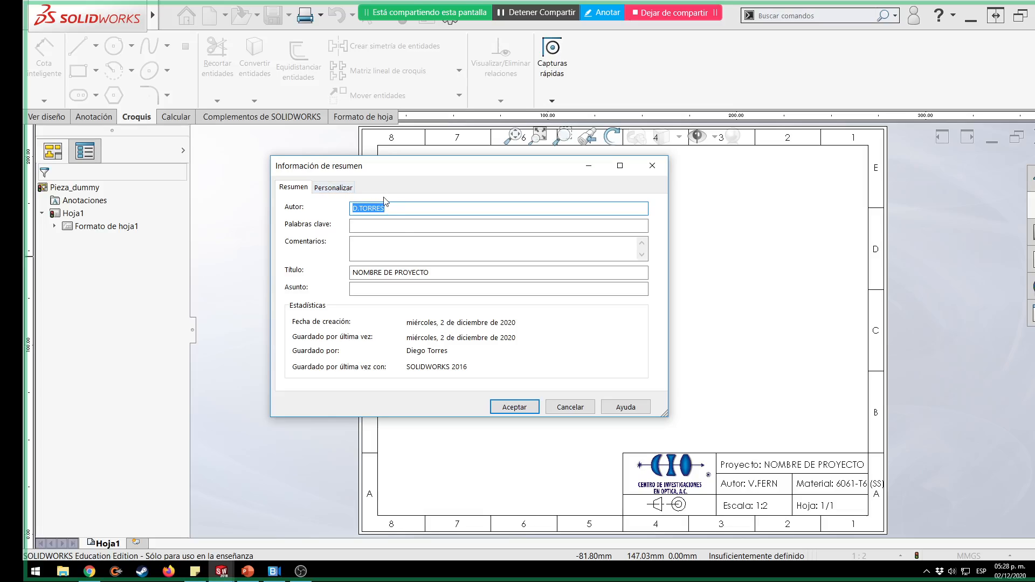
pyautogui.press('Tab')
pyautogui.press('Tab')
pyautogui.press('Tab')
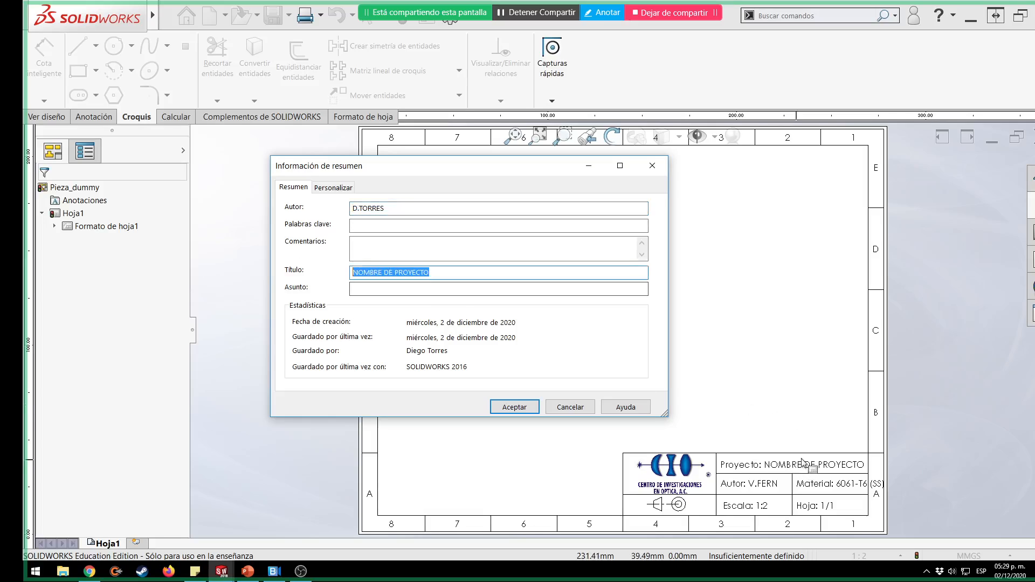
pyautogui.click(333, 189)
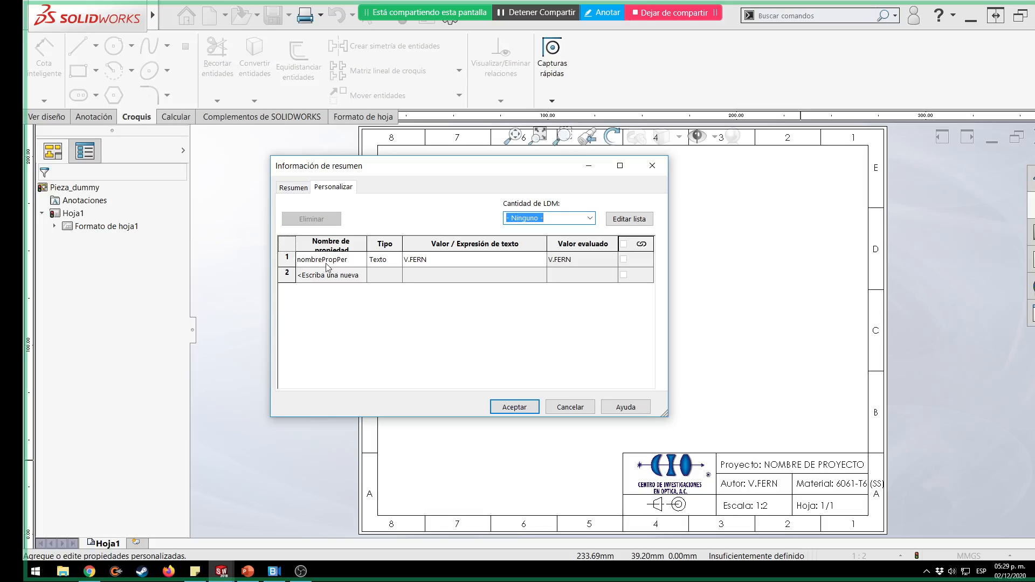
pyautogui.click(534, 404)
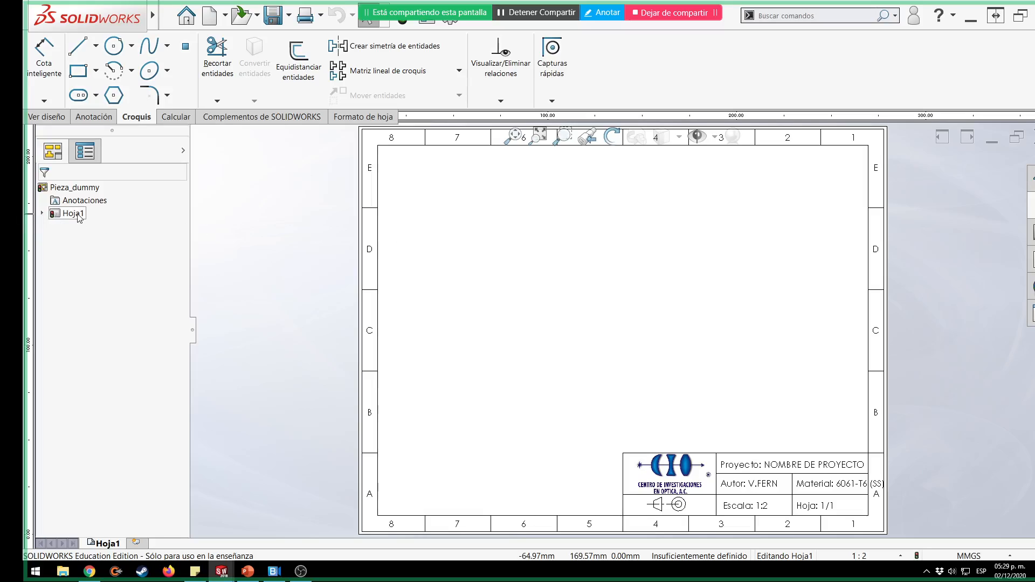
# Add a second sheet to check which format it gets, and delete it.
pyautogui.click(137, 541)
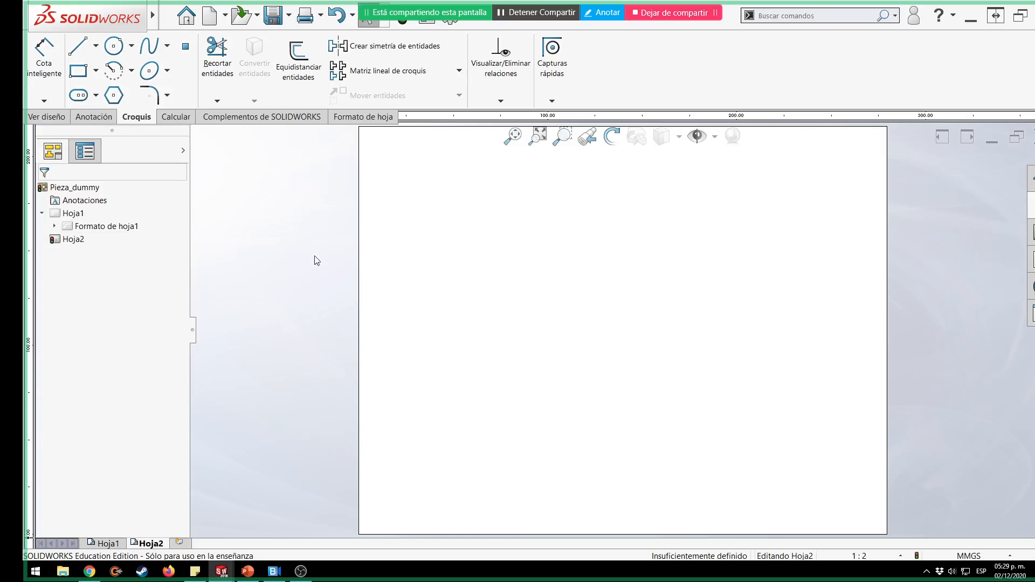
pyautogui.rightClick(60, 241)
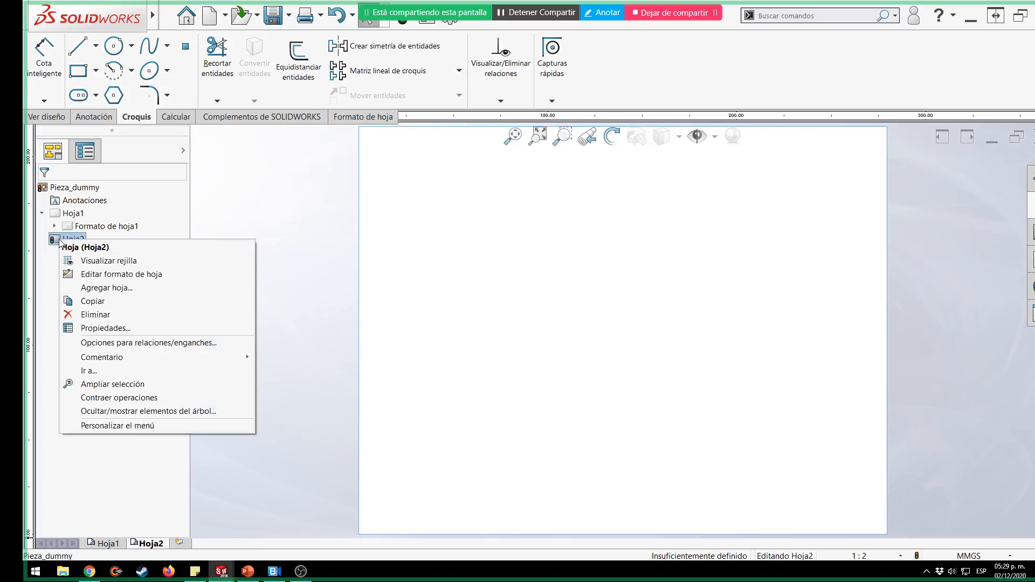
pyautogui.click(89, 314)
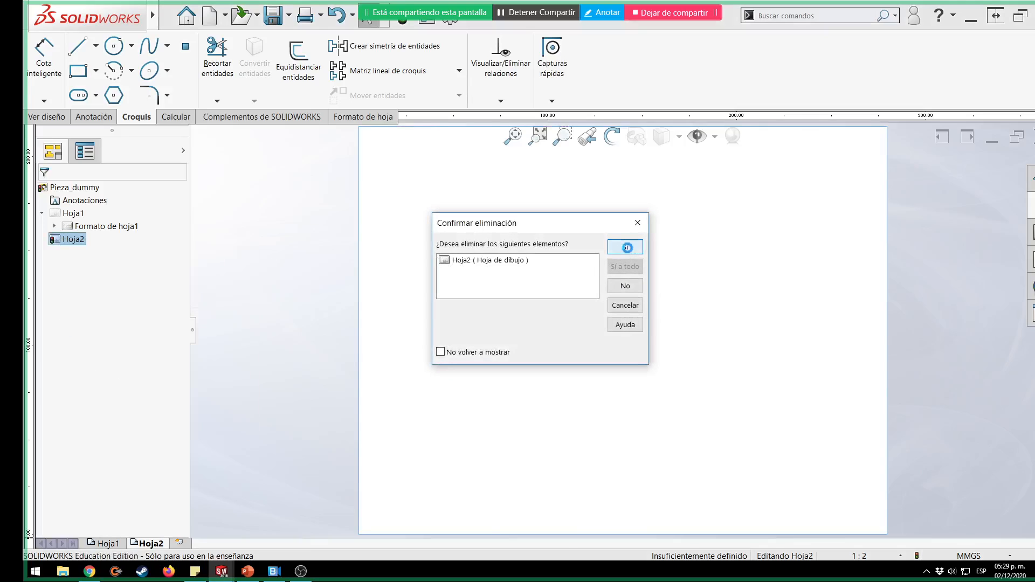
pyautogui.click(625, 247)
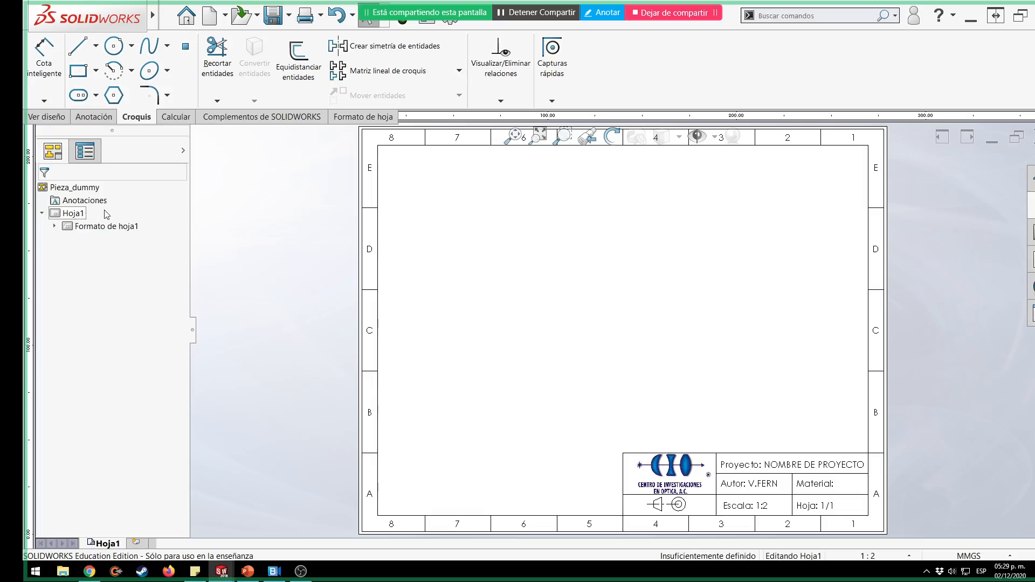
# Set Hoja1 to a standard sheet size using "Formato de hoja_Carta.slddrt" from the Tercer parcial folder, and remove the modified notes of the current format.
pyautogui.rightClick(81, 189)
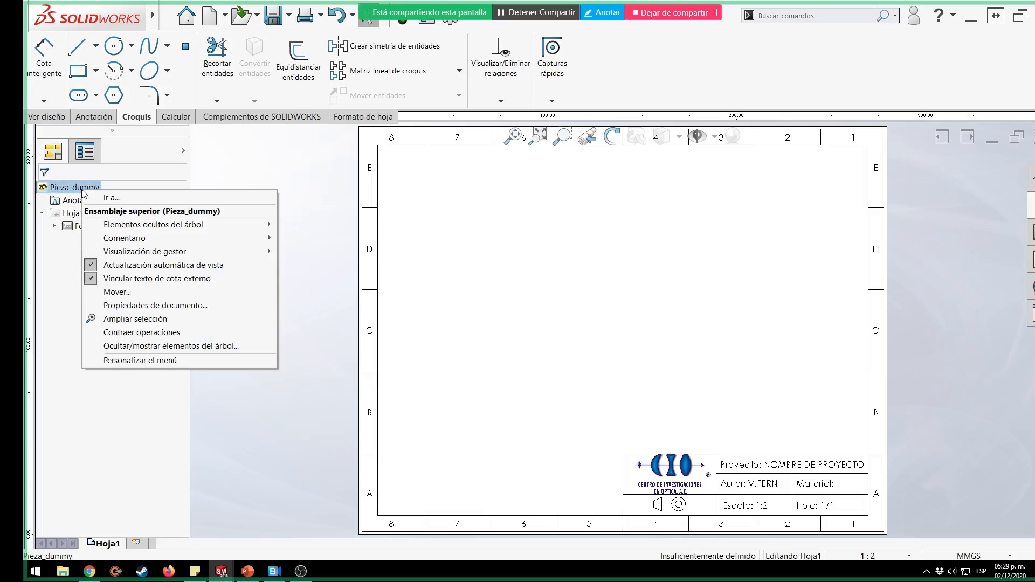
pyautogui.rightClick(67, 214)
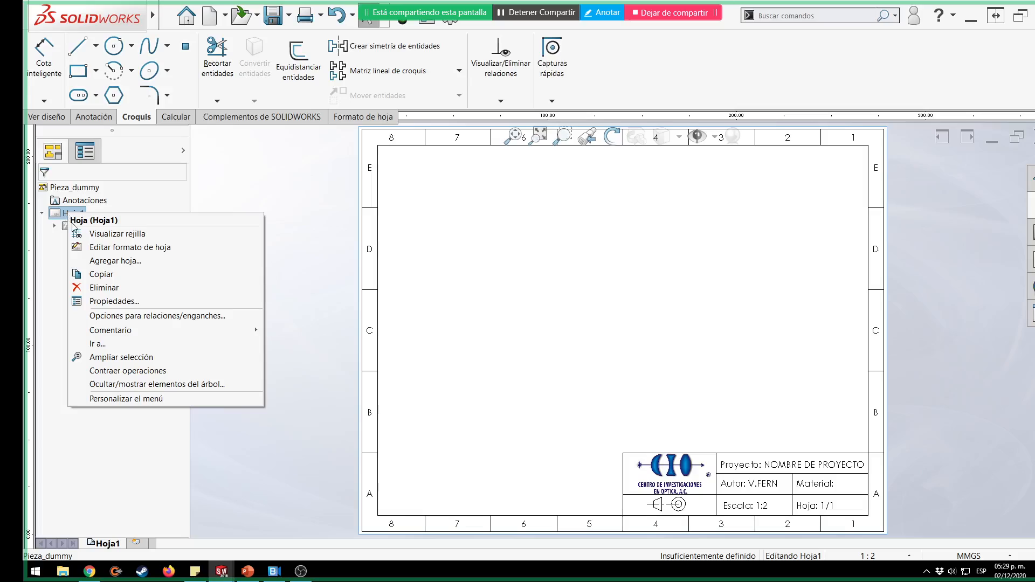
pyautogui.click(109, 301)
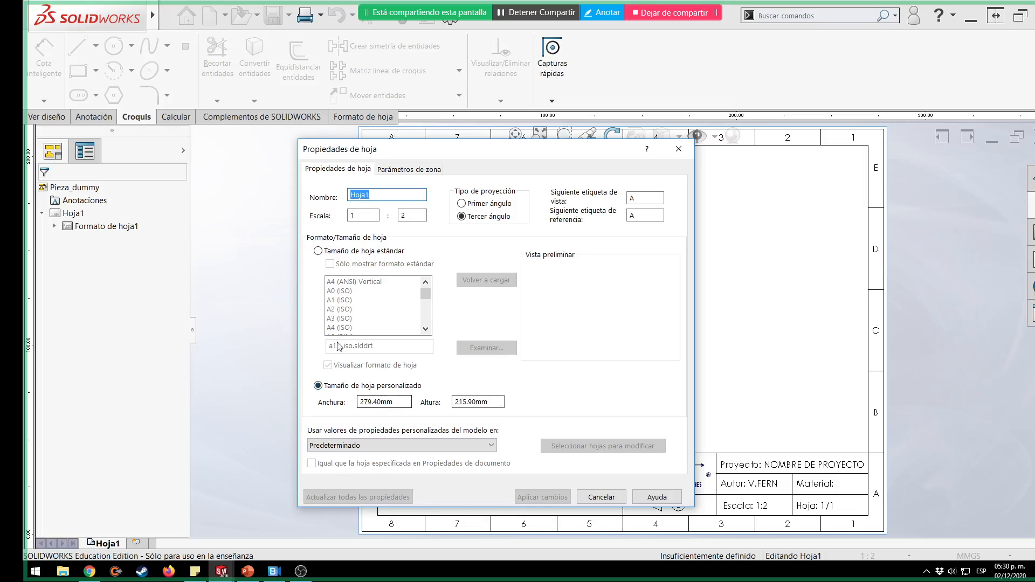
pyautogui.click(326, 252)
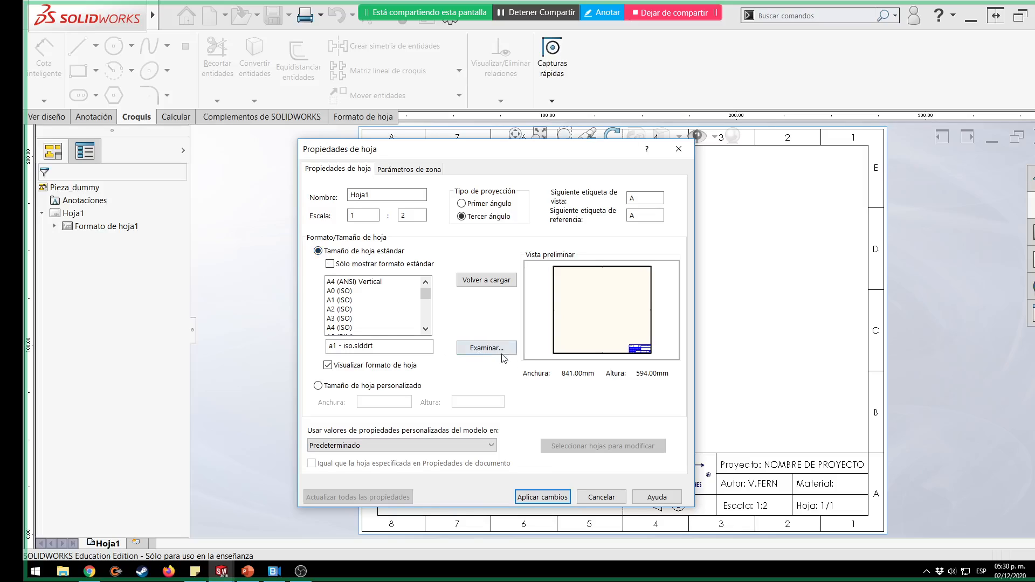
pyautogui.click(485, 348)
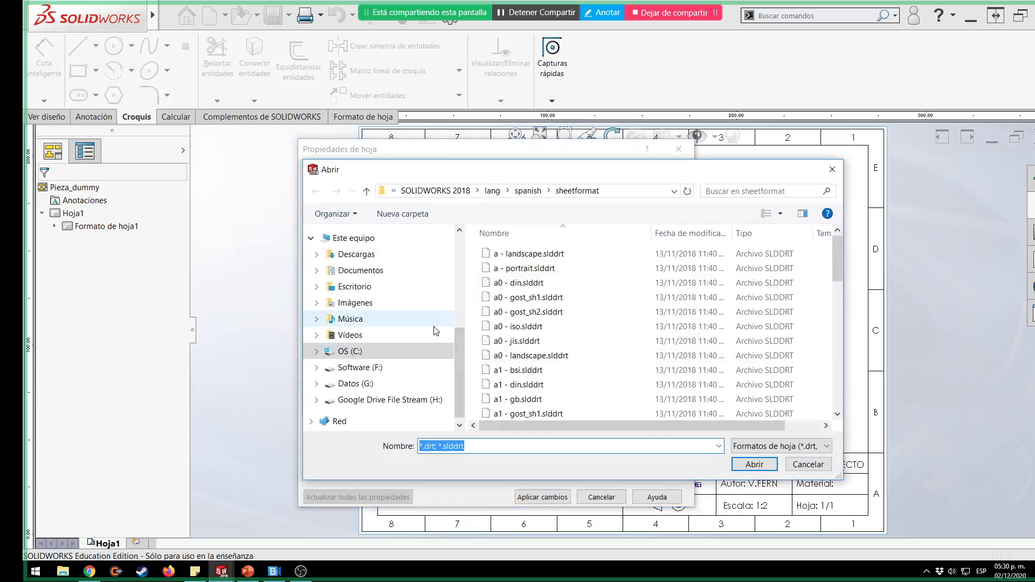
pyautogui.moveTo(457, 344); pyautogui.dragTo(462, 277)
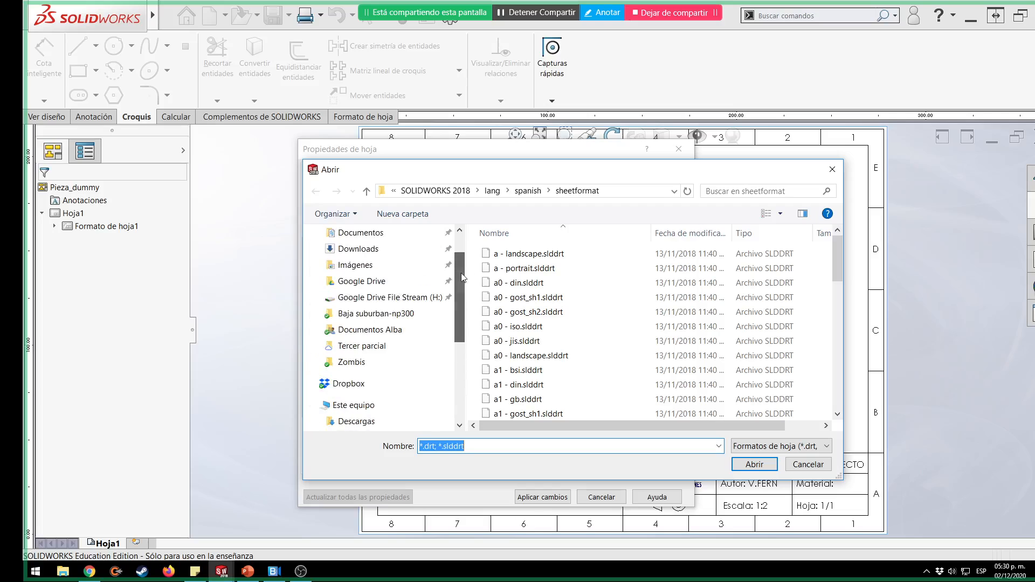
pyautogui.click(384, 346)
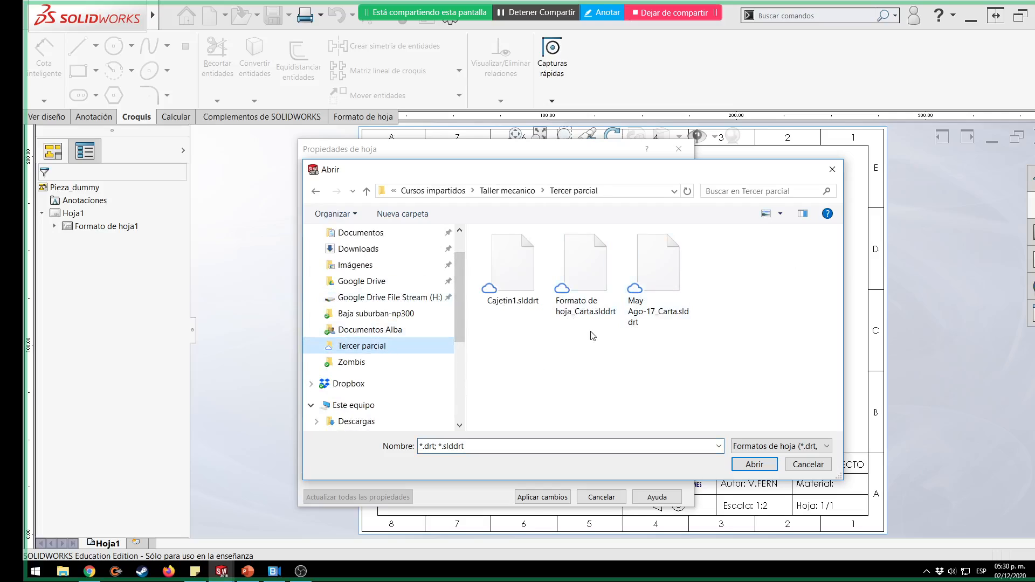
pyautogui.doubleClick(598, 280)
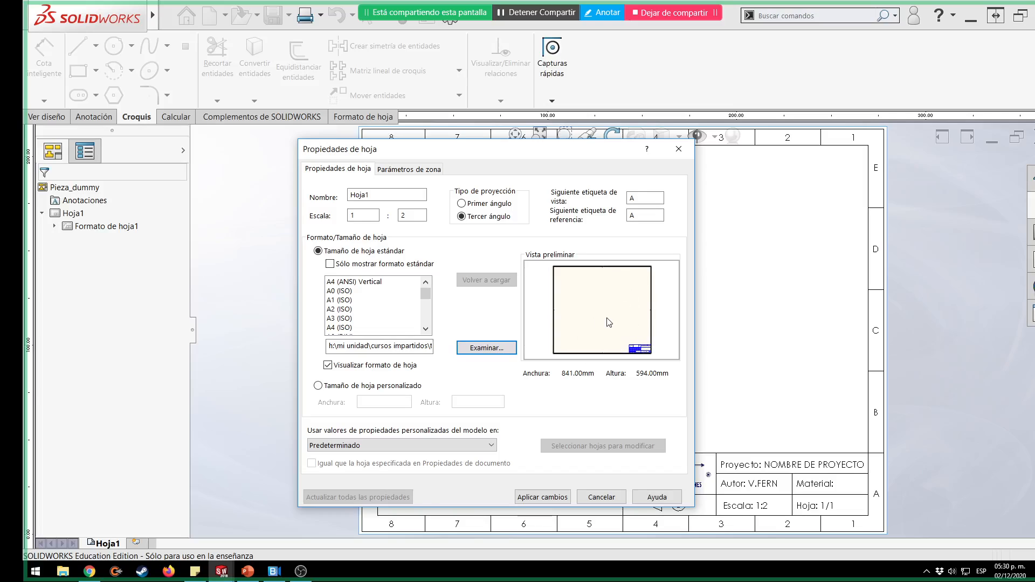
pyautogui.click(548, 497)
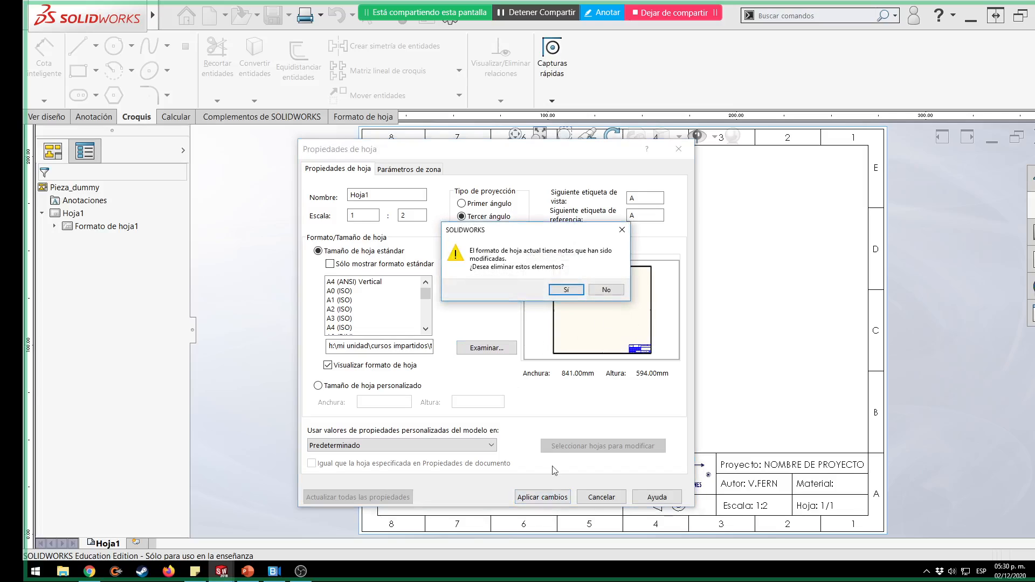
pyautogui.click(566, 290)
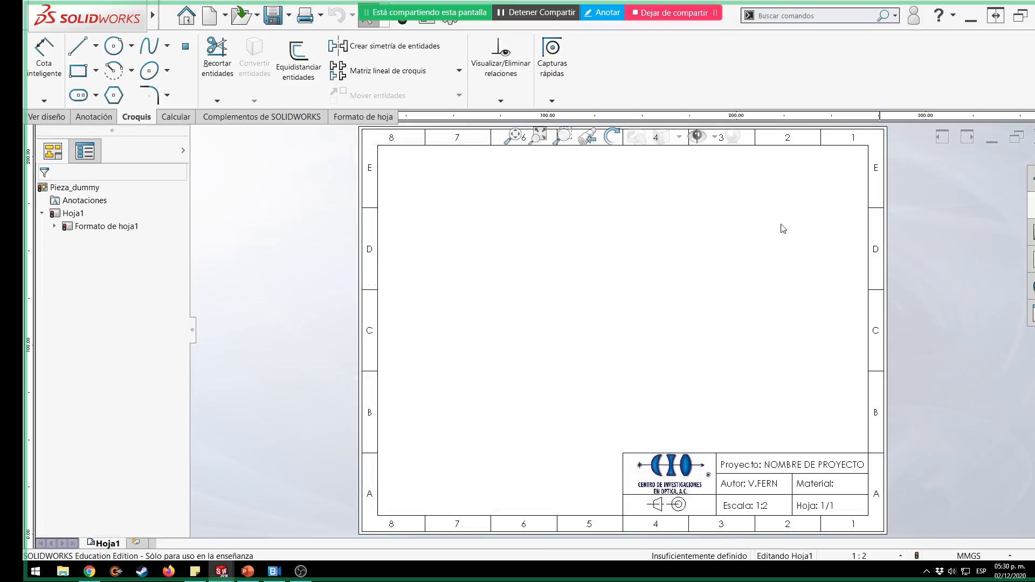
# Check the sheet format file path and preview in the properties of Hoja1.
pyautogui.rightClick(73, 214)
pyautogui.click(121, 302)
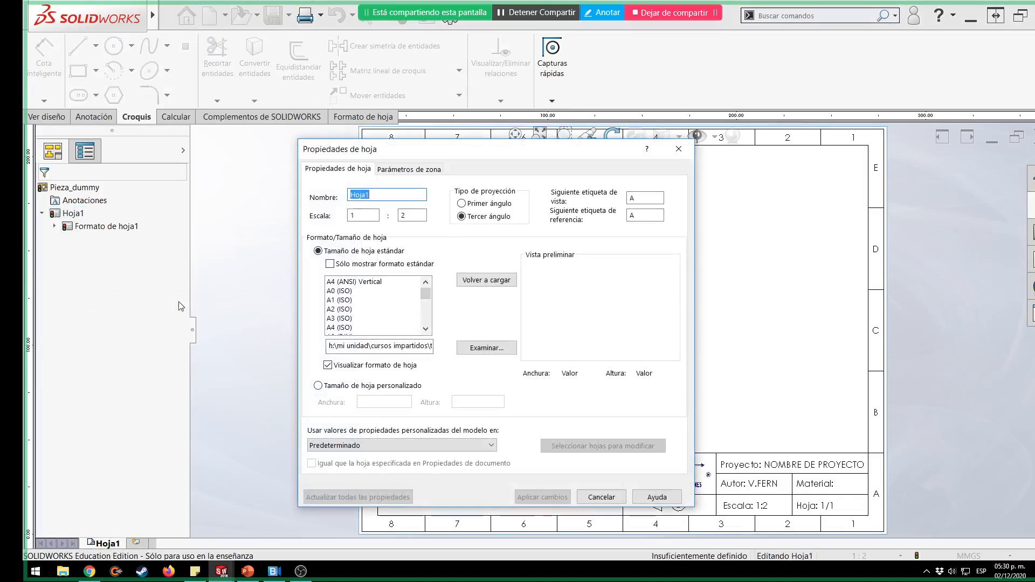
pyautogui.moveTo(363, 348); pyautogui.dragTo(472, 349)
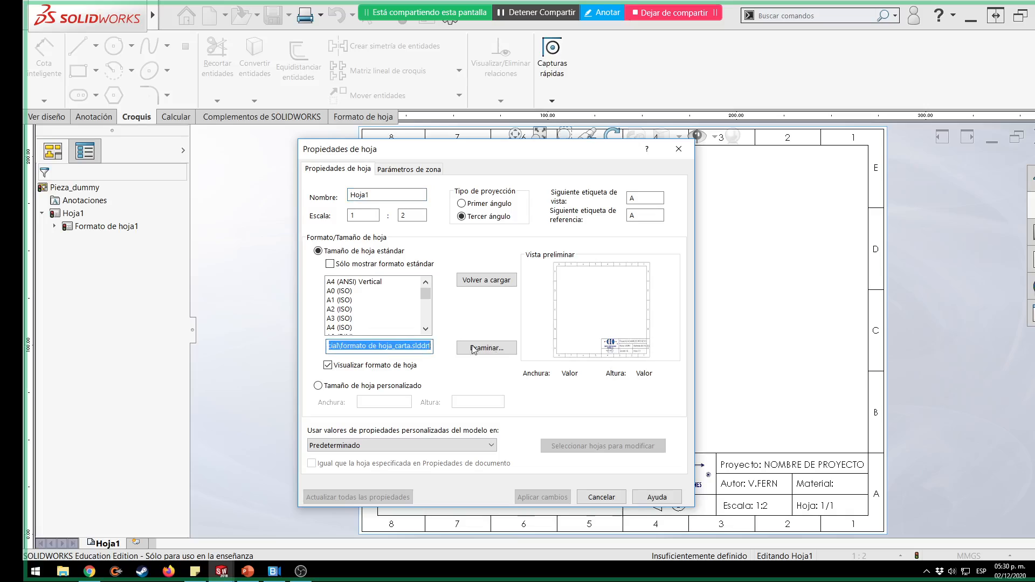
pyautogui.click(601, 497)
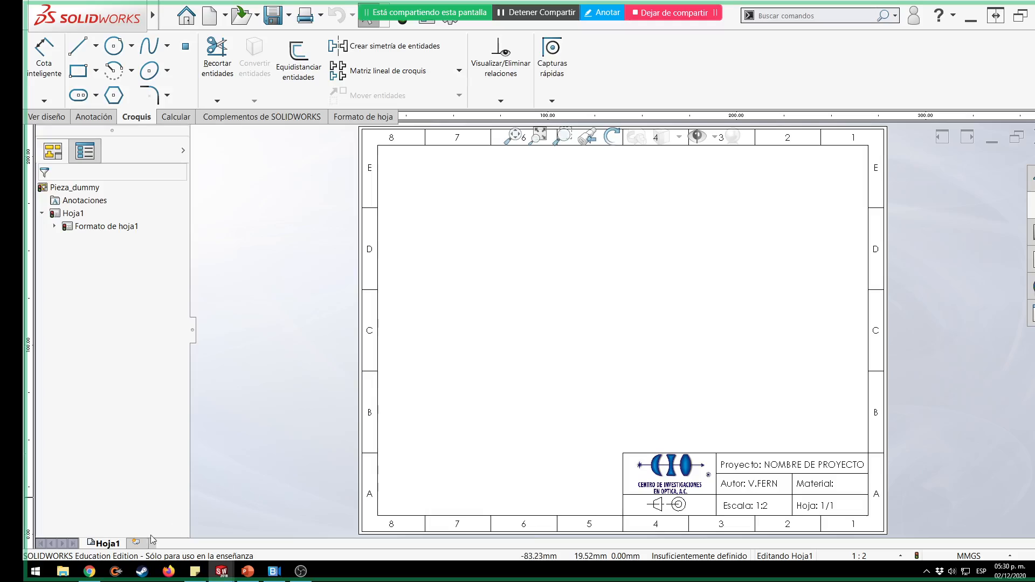
# Add a second sheet to test that it inherits the loaded format, and delete it.
pyautogui.click(136, 542)
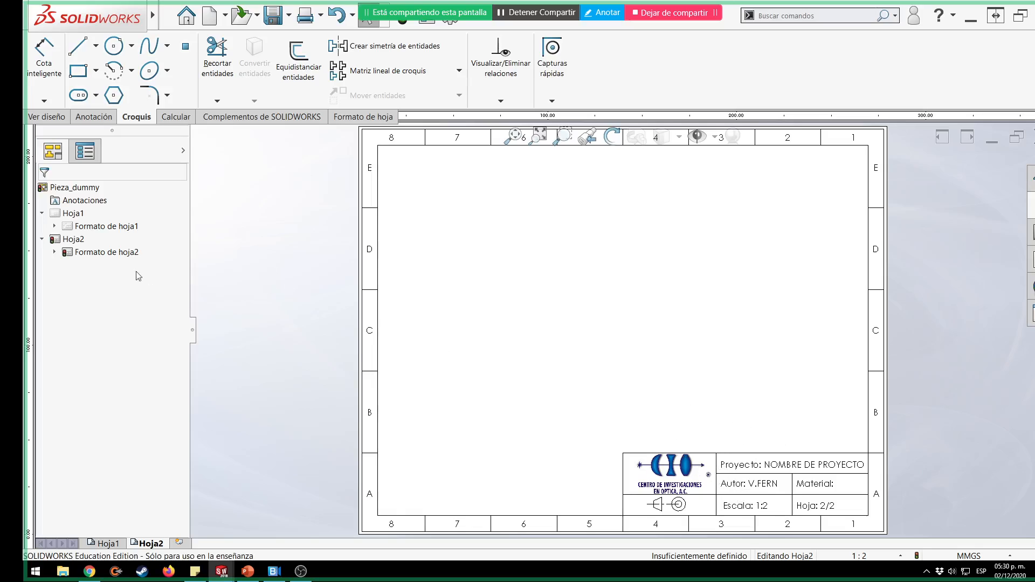
pyautogui.rightClick(70, 239)
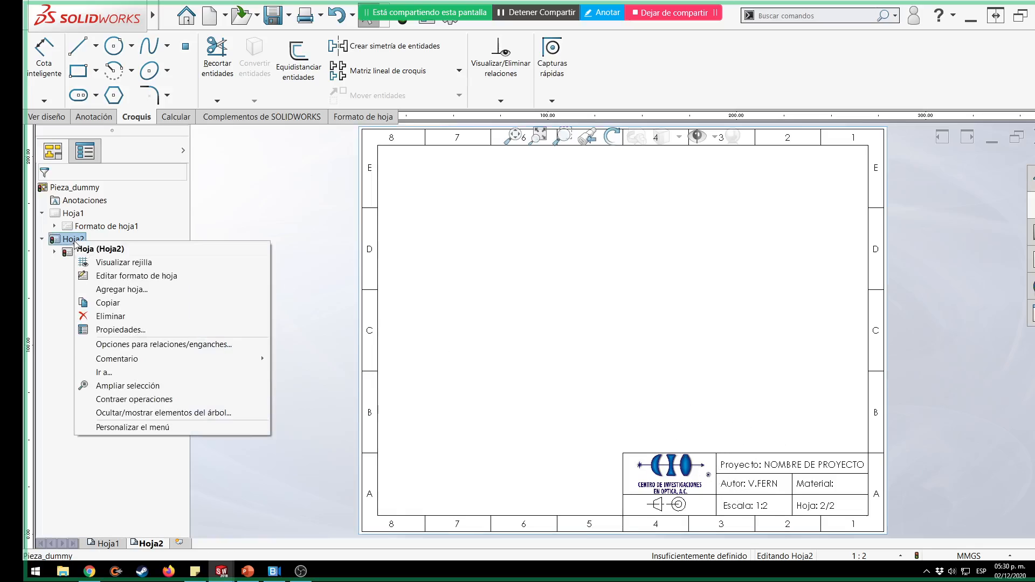
pyautogui.click(123, 319)
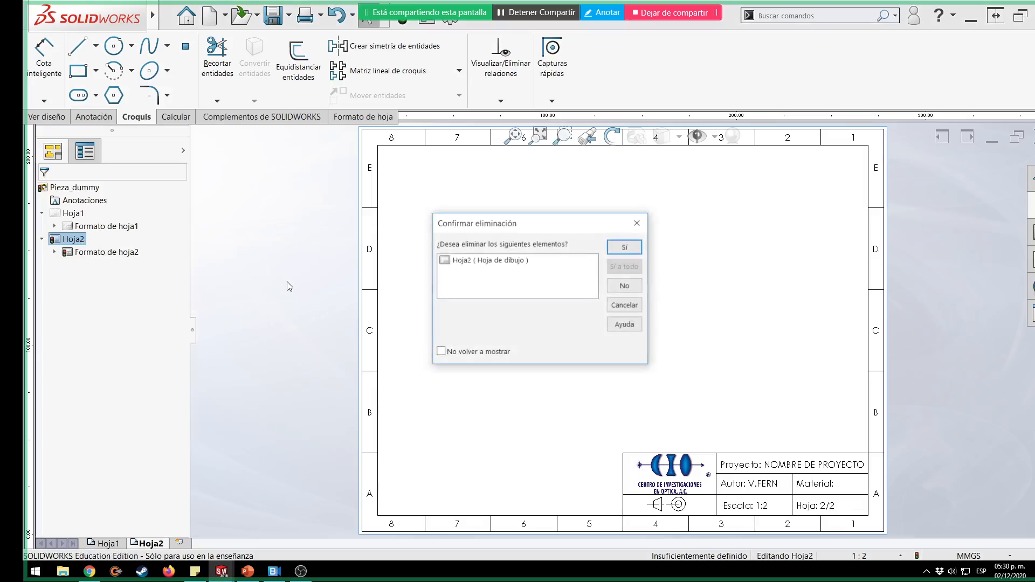
pyautogui.click(625, 247)
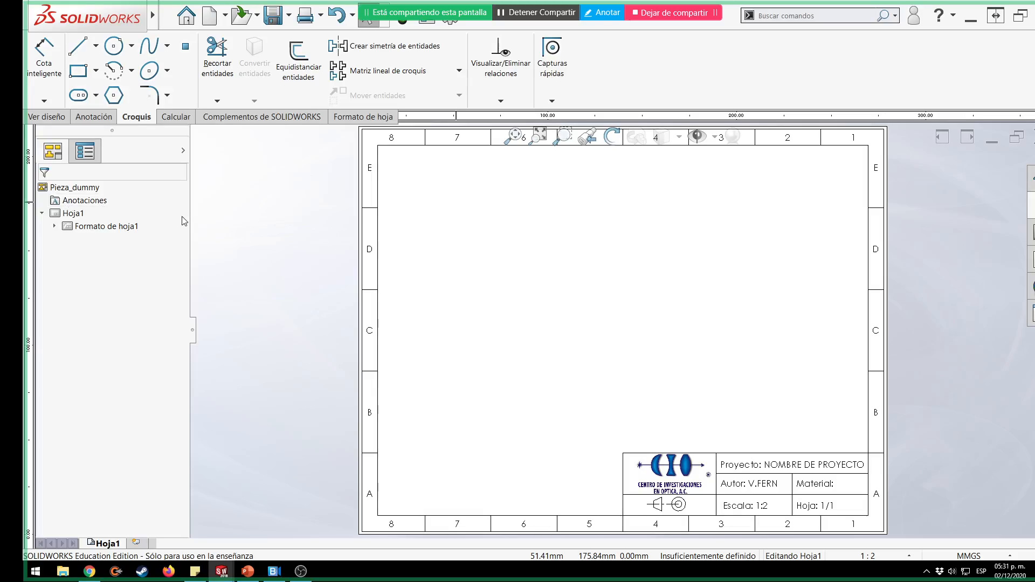
# Examine the sheet format path in the properties of Hoja1 again without changing anything.
pyautogui.rightClick(69, 217)
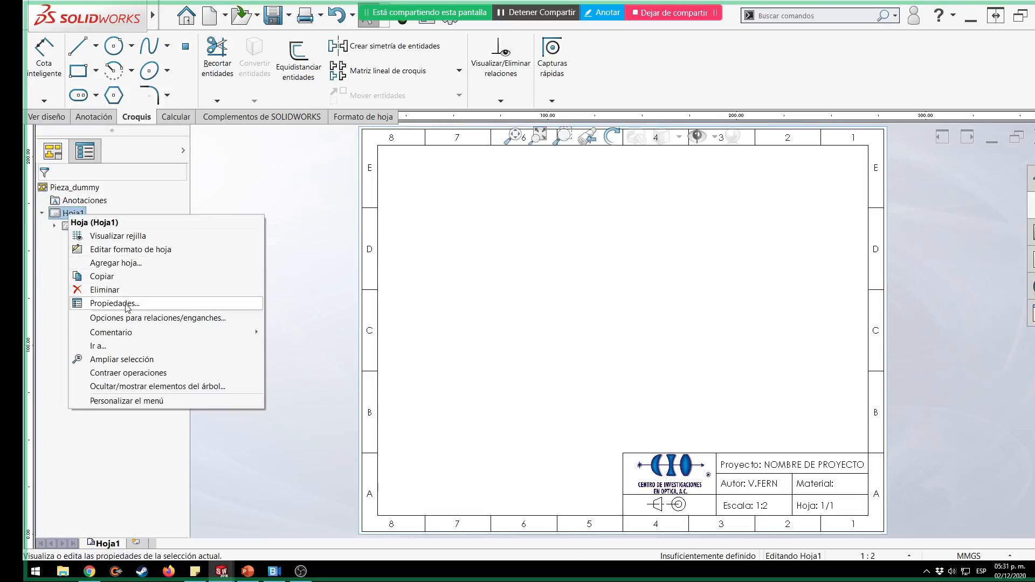
pyautogui.click(127, 304)
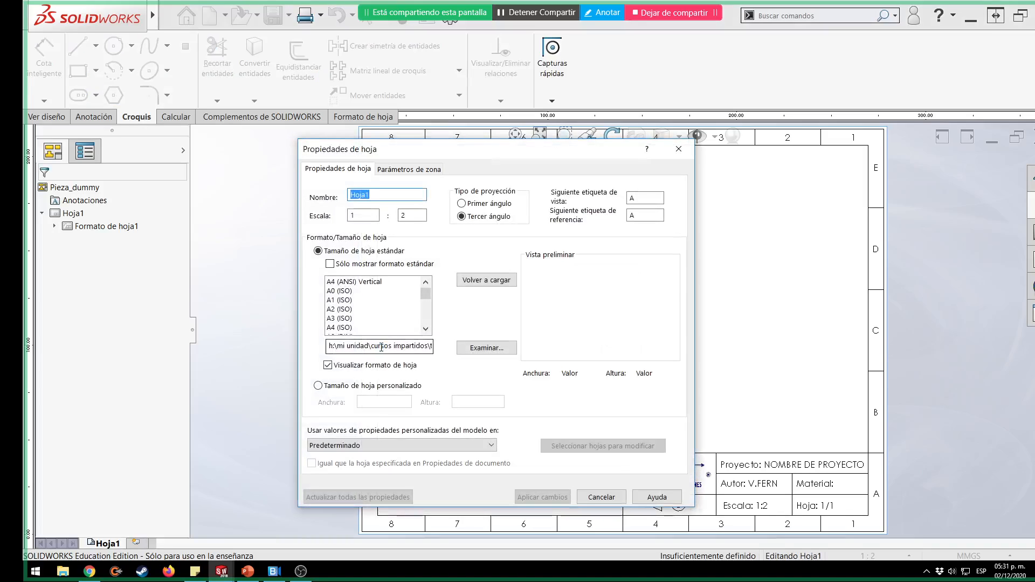
pyautogui.click(381, 347)
pyautogui.click(609, 500)
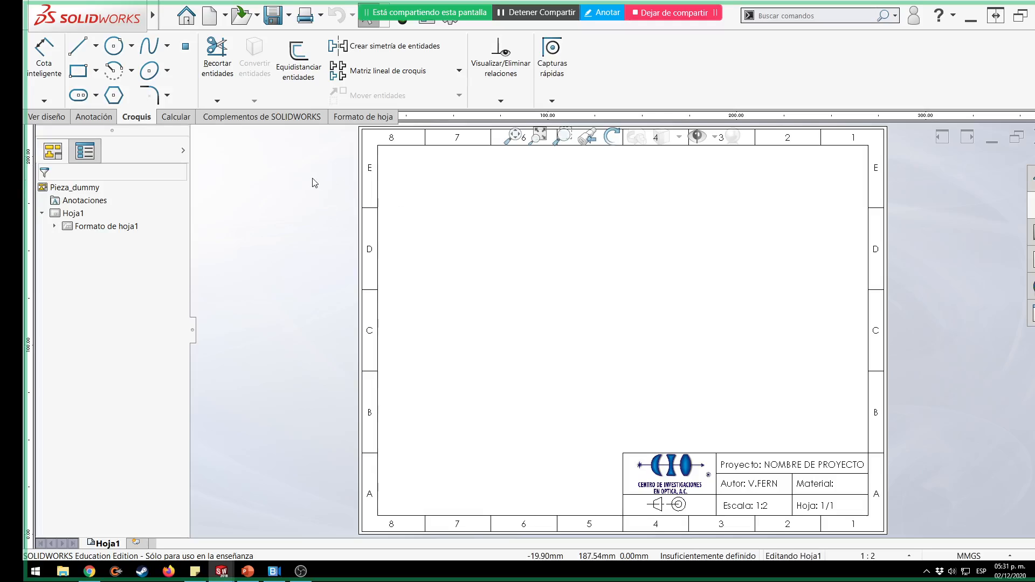
# Save the drawing as a drawing template named "Plantila_drw_mm" in the Tercer parcial folder, and close it.
pyautogui.click(172, 17)
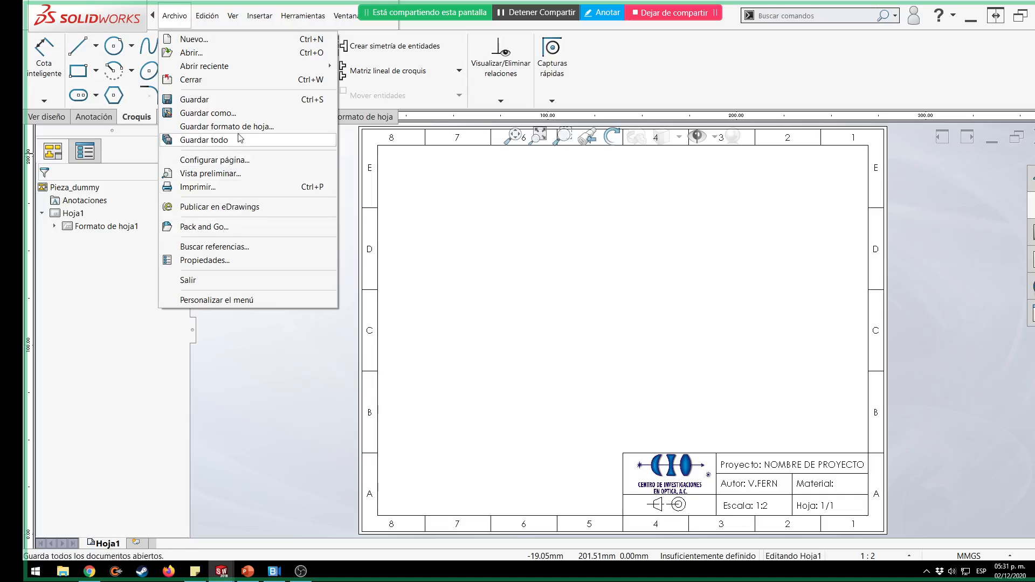
pyautogui.click(244, 114)
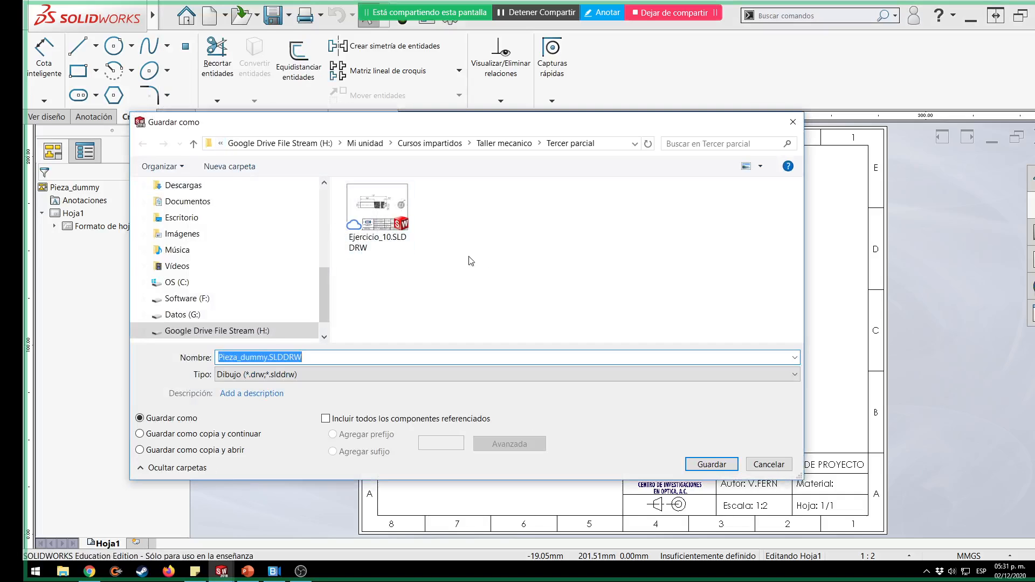
pyautogui.click(317, 375)
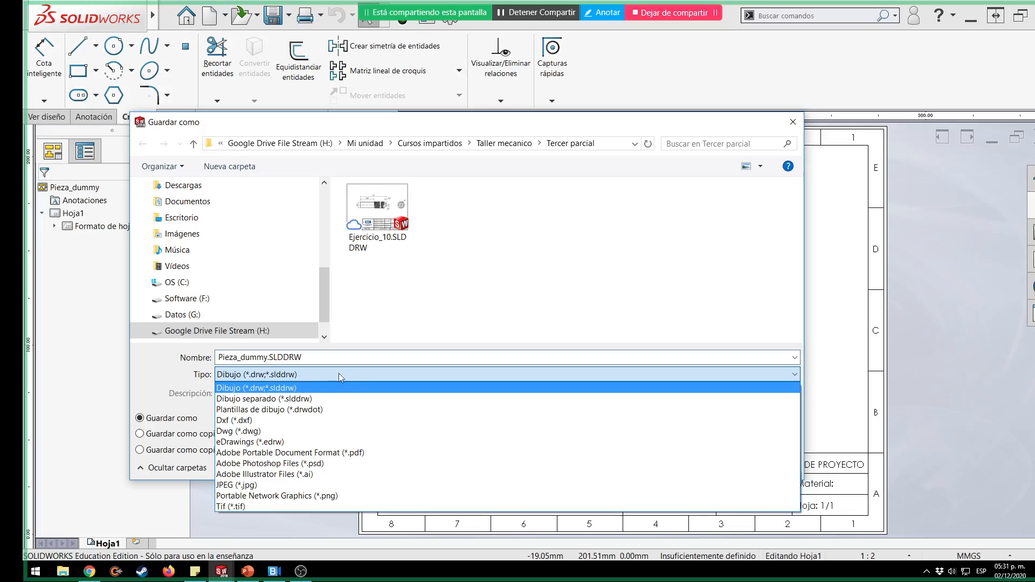
pyautogui.click(363, 411)
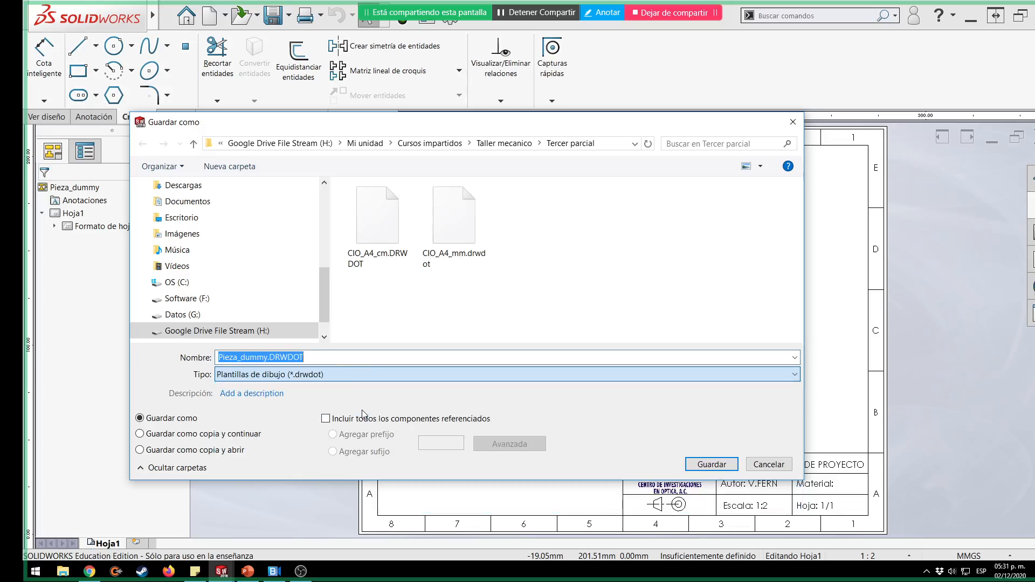
pyautogui.scroll(3, 270, 283)
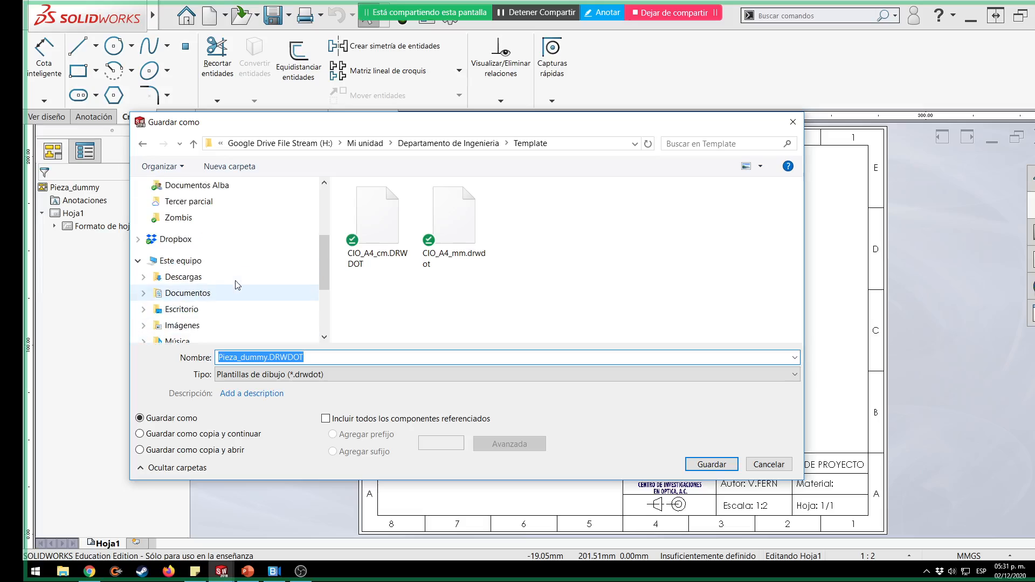
pyautogui.click(260, 234)
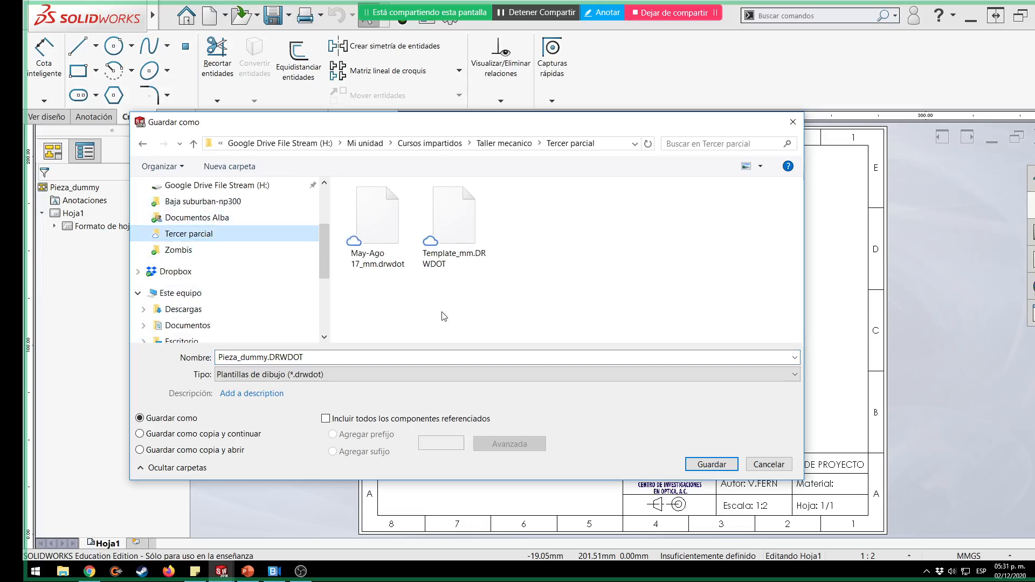
pyautogui.doubleClick(325, 360)
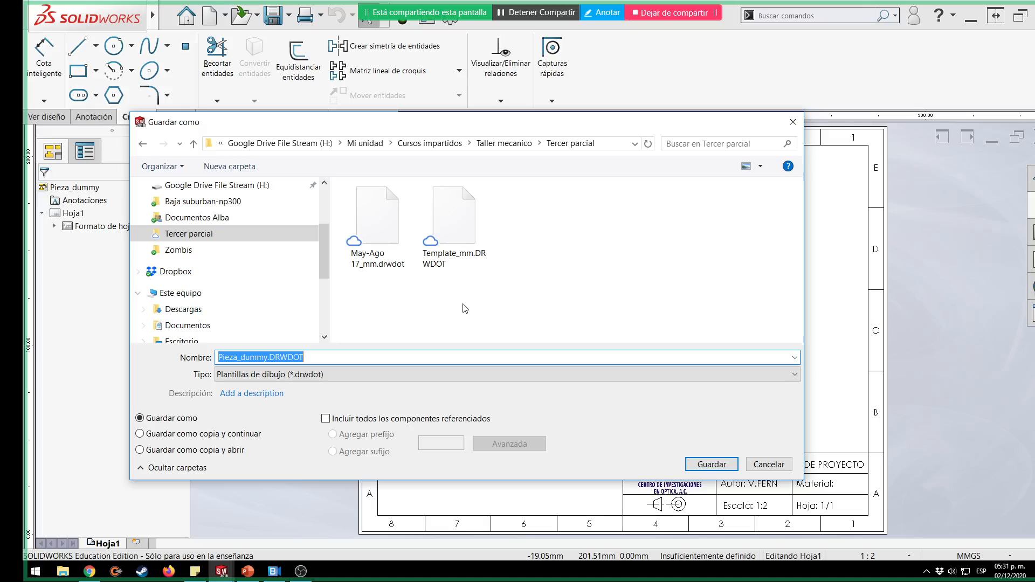
pyautogui.write('P')
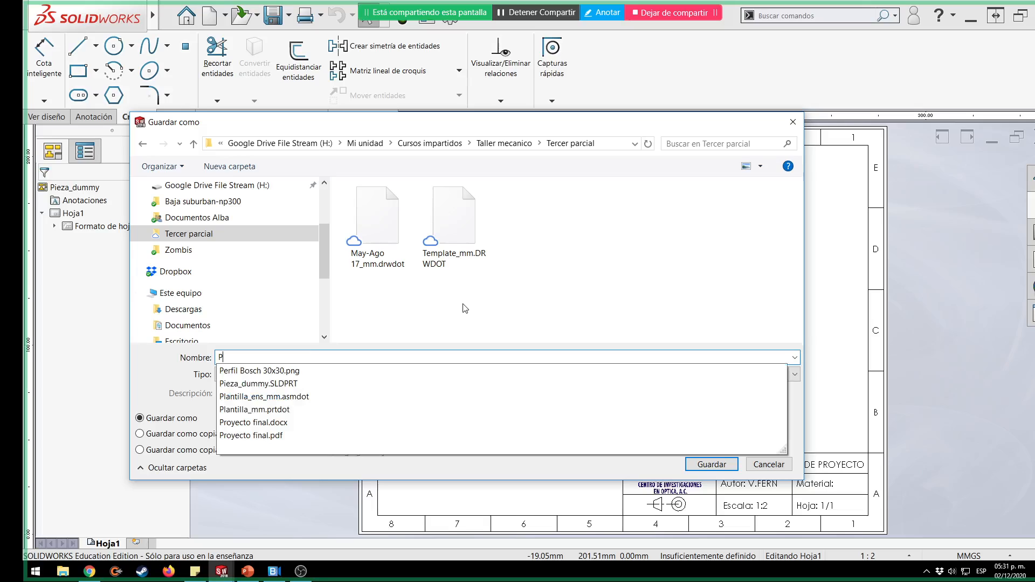
pyautogui.write('lantila_drw_mm')
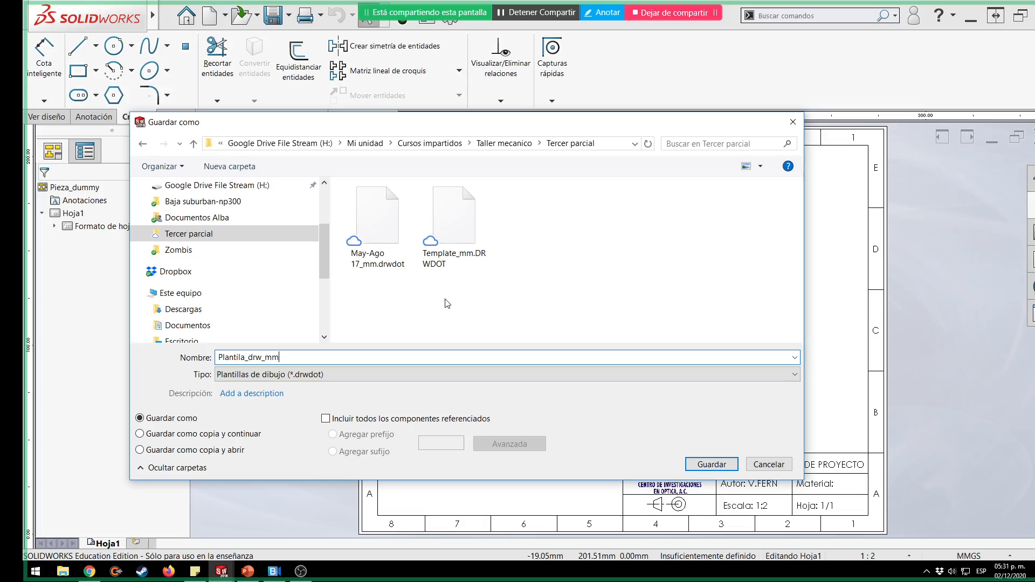
pyautogui.press('Return')
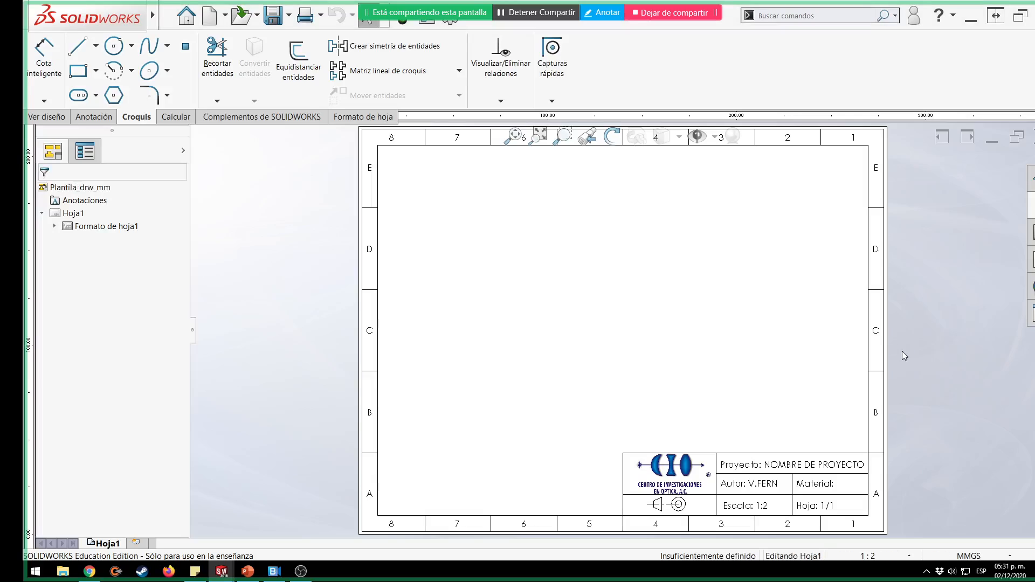
pyautogui.click(1033, 139)
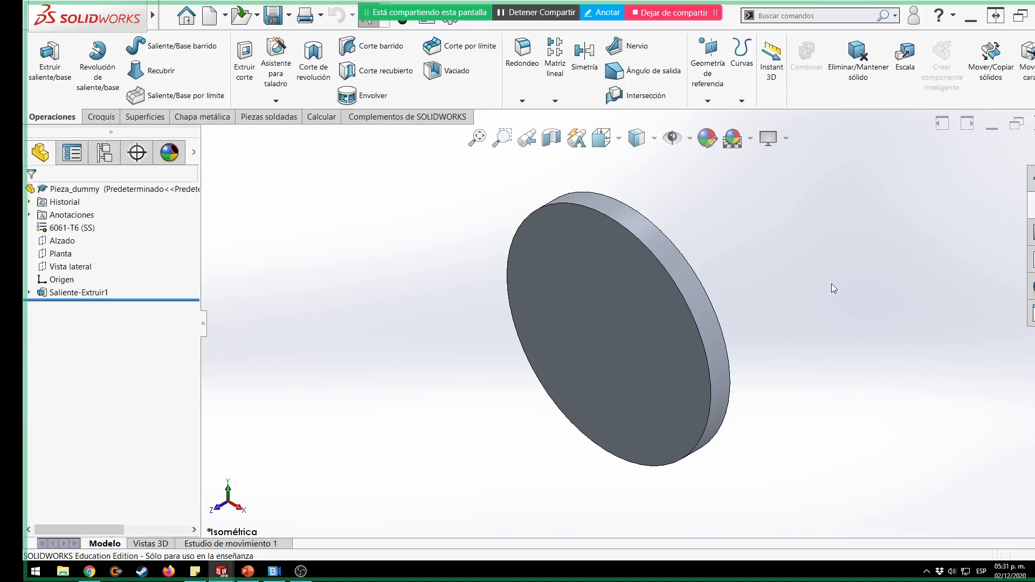
# Create a new drawing from the Plantila_drw_mm template in the Tercer parcial group.
pyautogui.hotkey('ctrl', 'n')
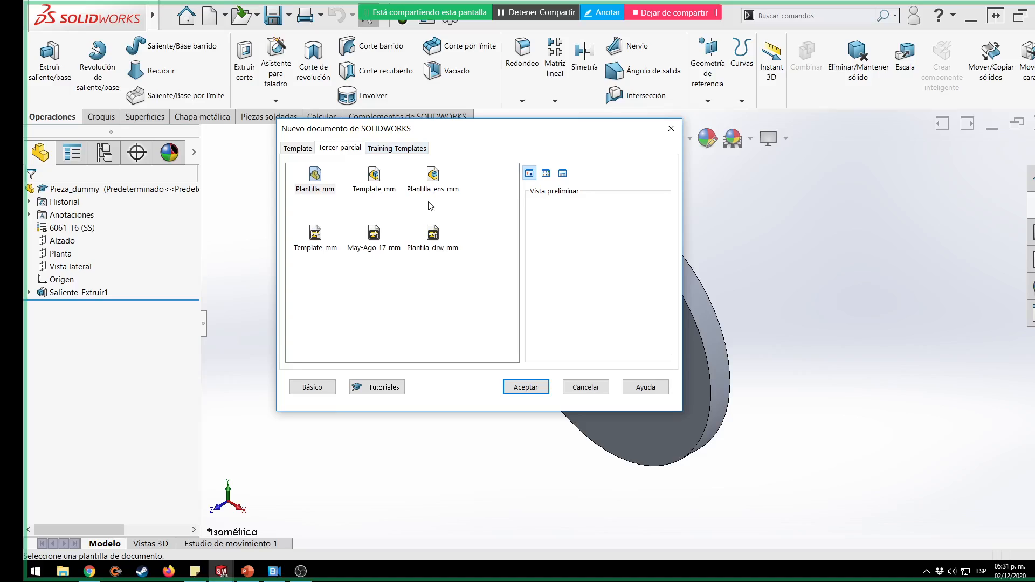
pyautogui.click(438, 245)
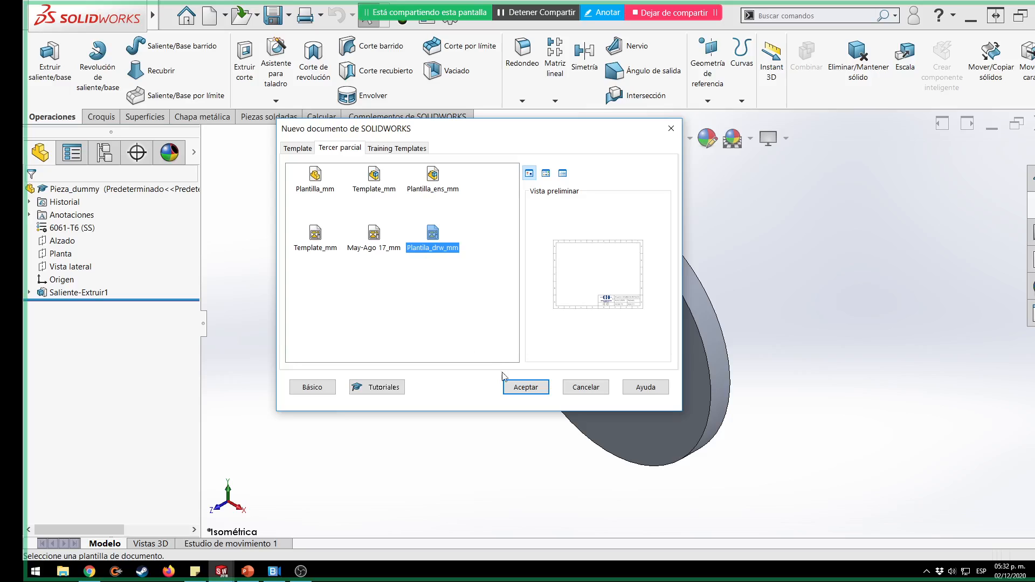
pyautogui.click(509, 386)
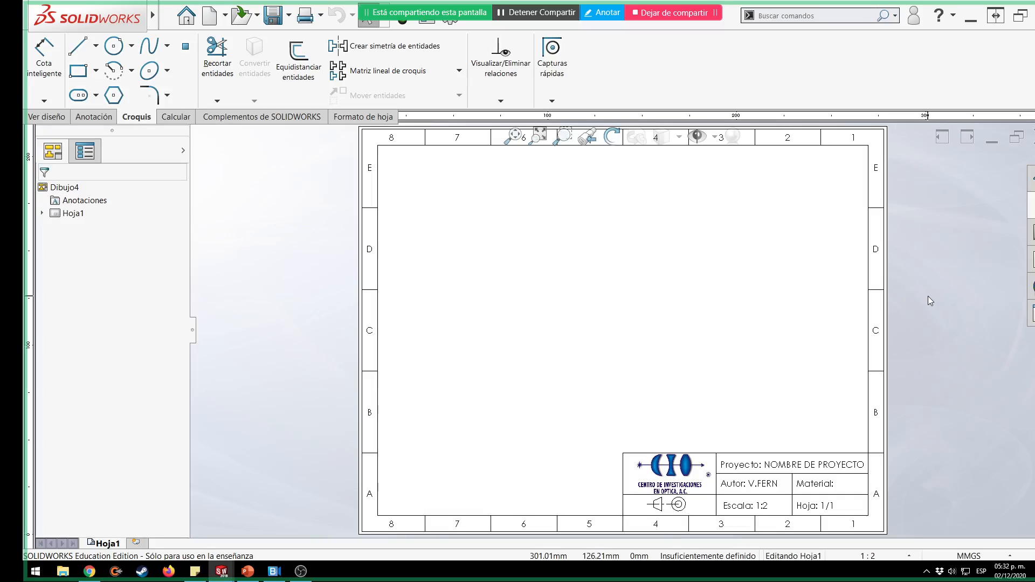
# Switch to the Pieza_dummy part and add a configuration named "configuracion2".
pyautogui.hotkey('ctrl', 'Tab')
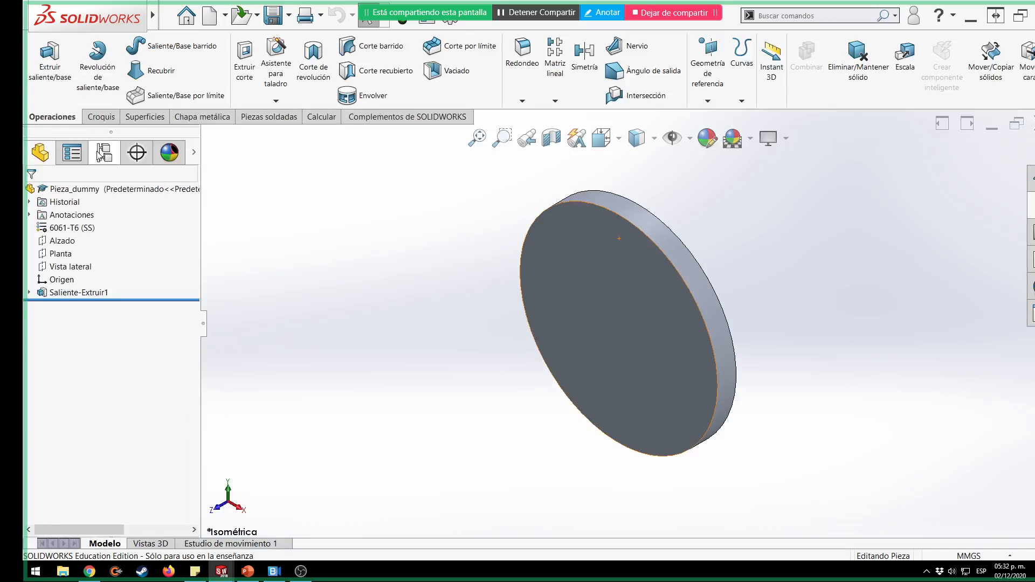
pyautogui.click(99, 155)
pyautogui.rightClick(104, 210)
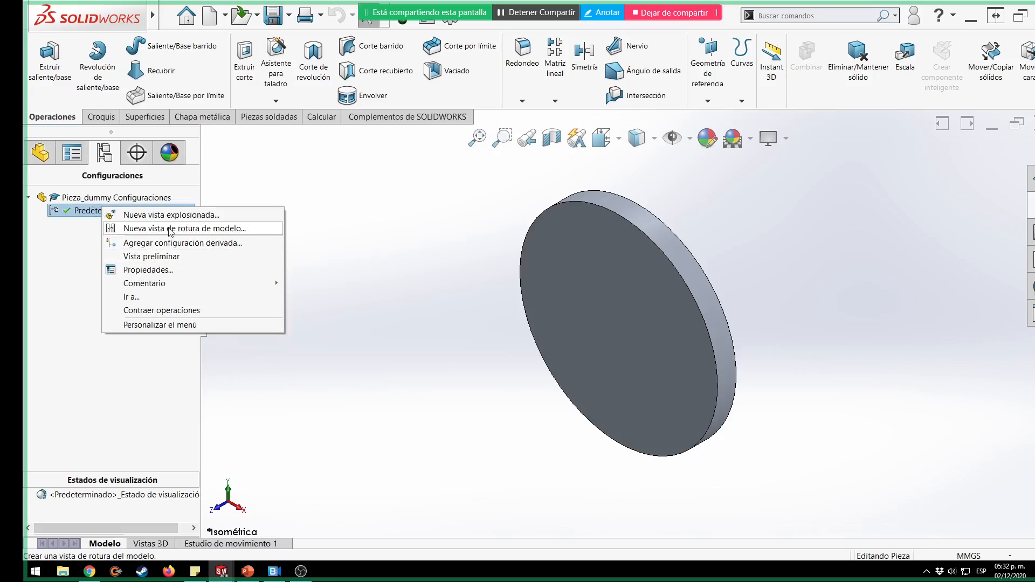
pyautogui.rightClick(107, 198)
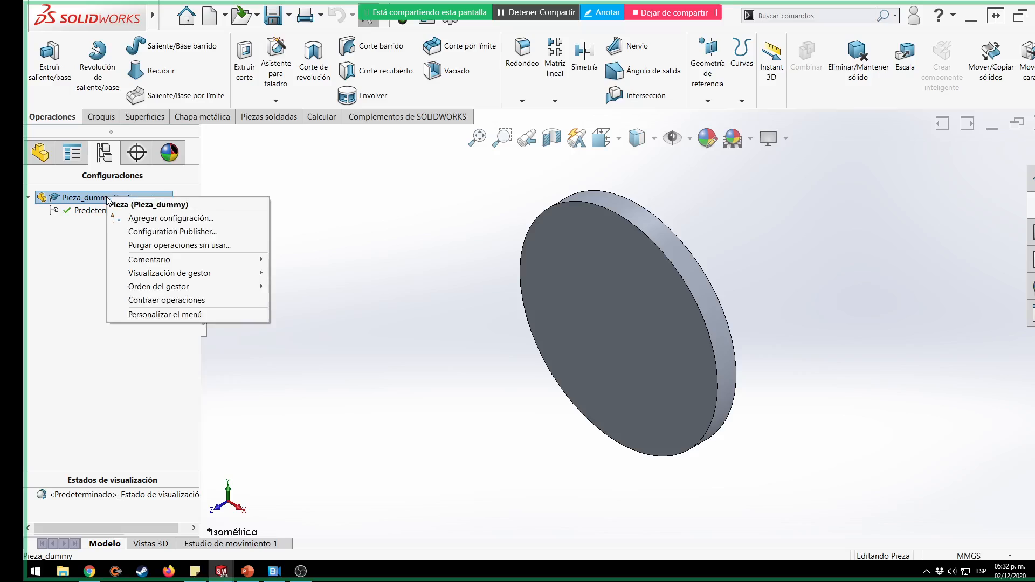
pyautogui.click(188, 219)
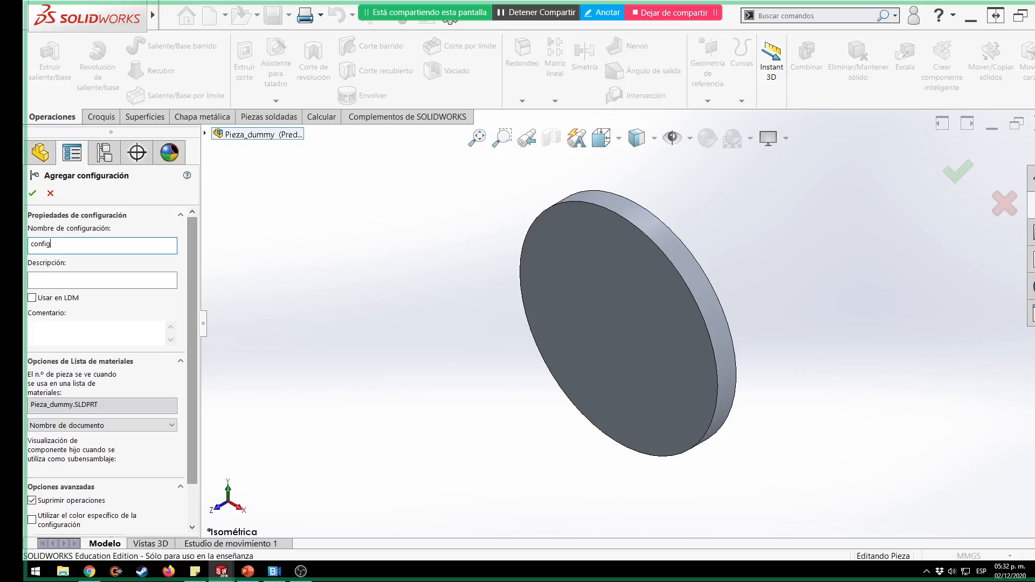
pyautogui.write('configuracion2')
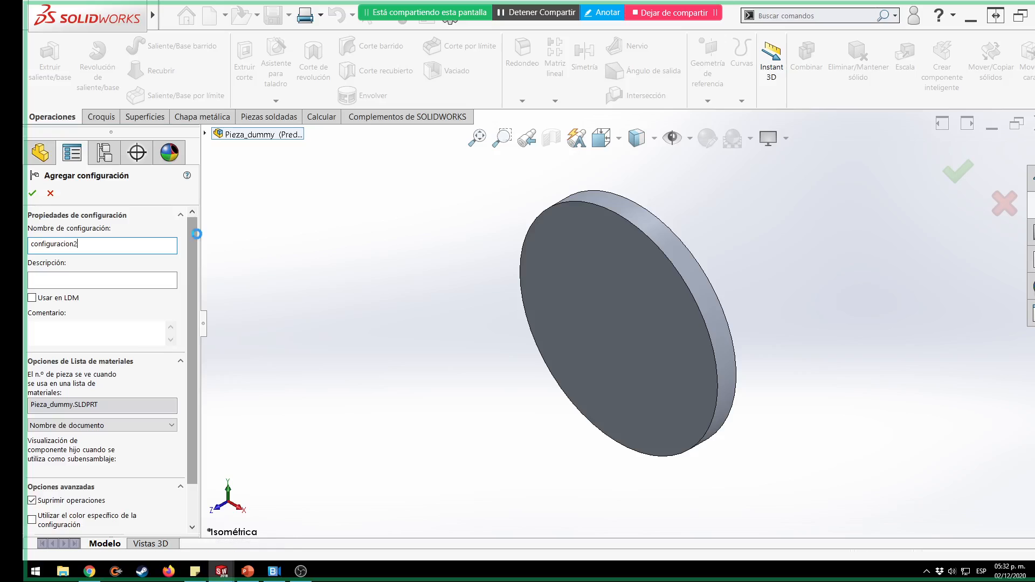
pyautogui.press('Return')
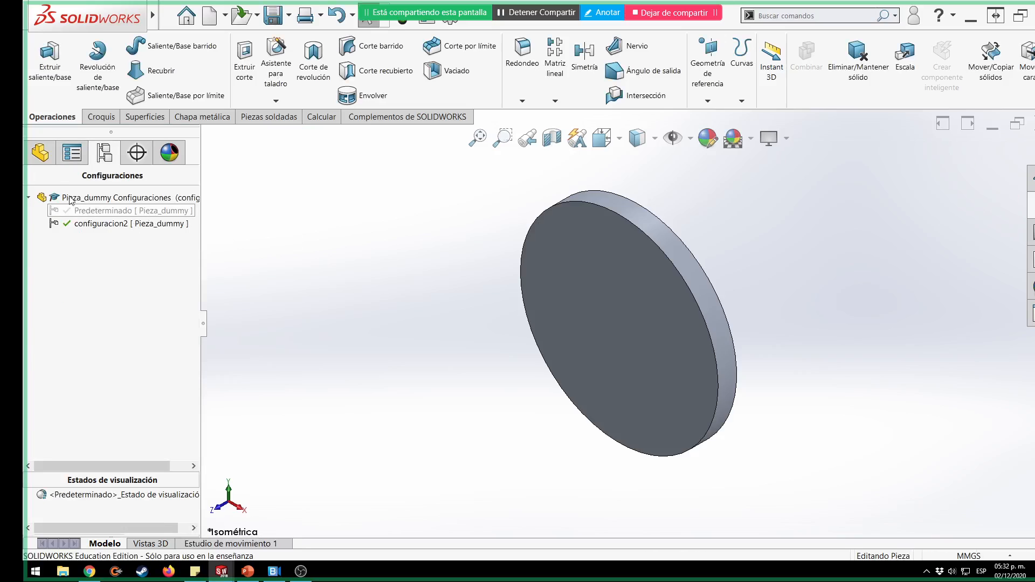
# Set the material of configuracion2 to PTFE (general) in the part's material configuration table.
pyautogui.click(40, 152)
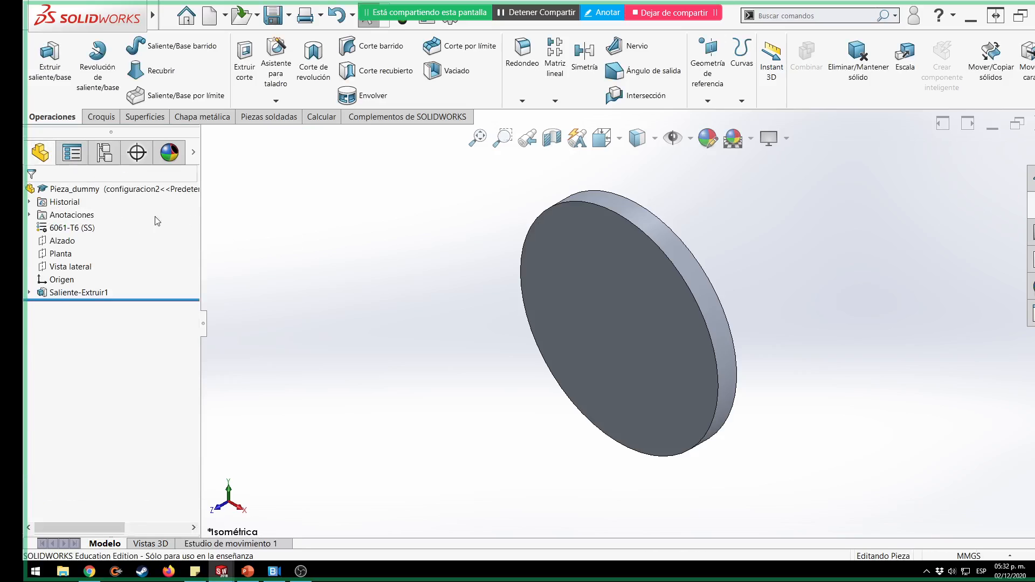
pyautogui.rightClick(74, 230)
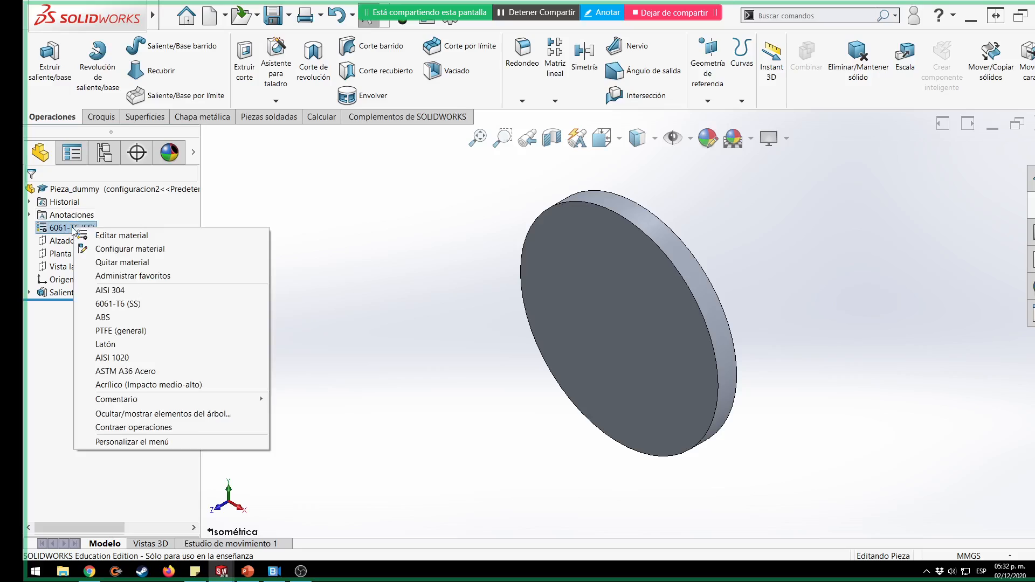
pyautogui.click(154, 252)
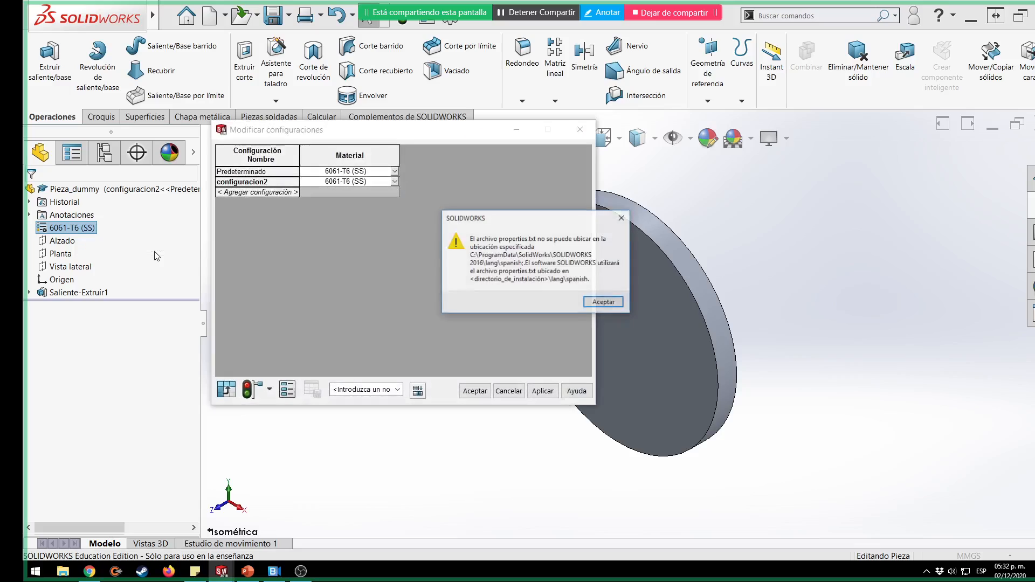
pyautogui.click(604, 302)
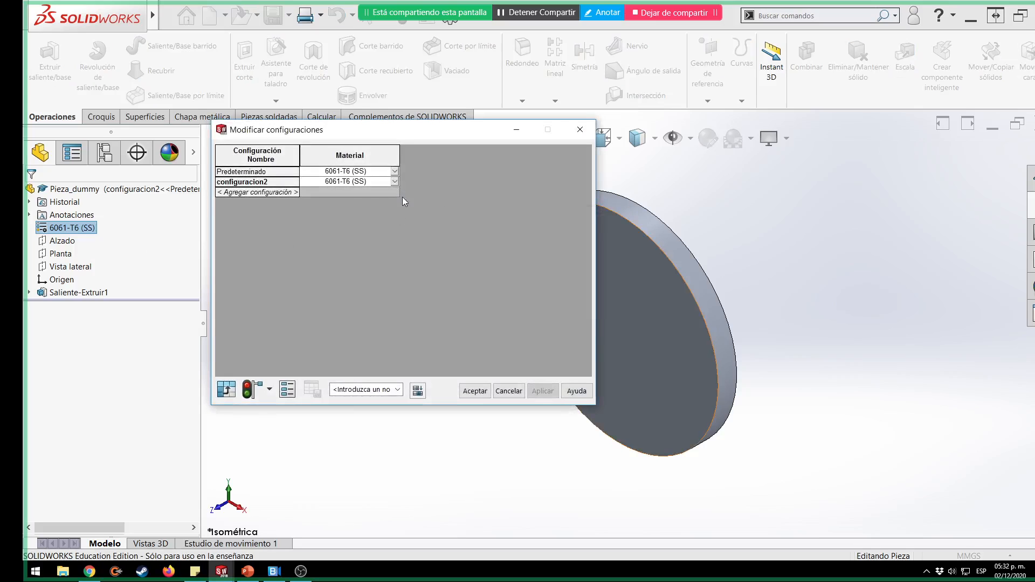
pyautogui.click(395, 181)
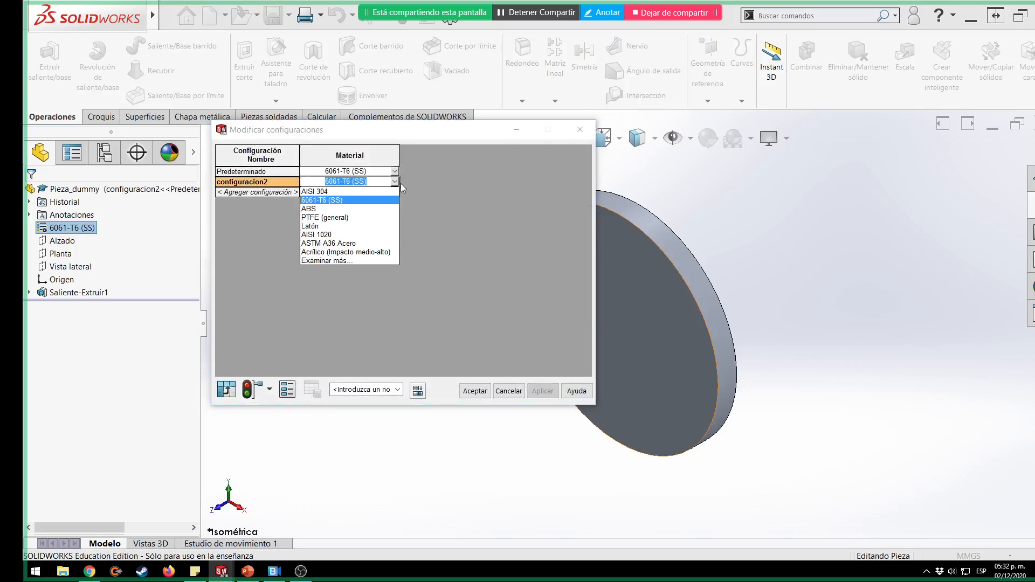
pyautogui.click(325, 217)
pyautogui.click(474, 391)
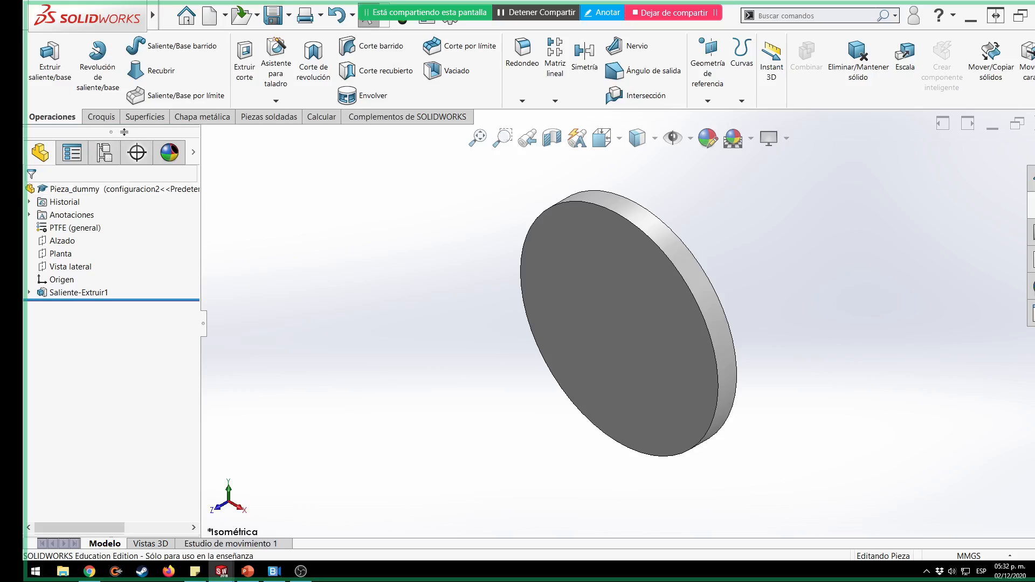
# Show the configurations above the feature tree, and activate Predeterminado and configuracion2 in turn to compare their materials.
pyautogui.moveTo(111, 132); pyautogui.dragTo(121, 254)
pyautogui.click(103, 149)
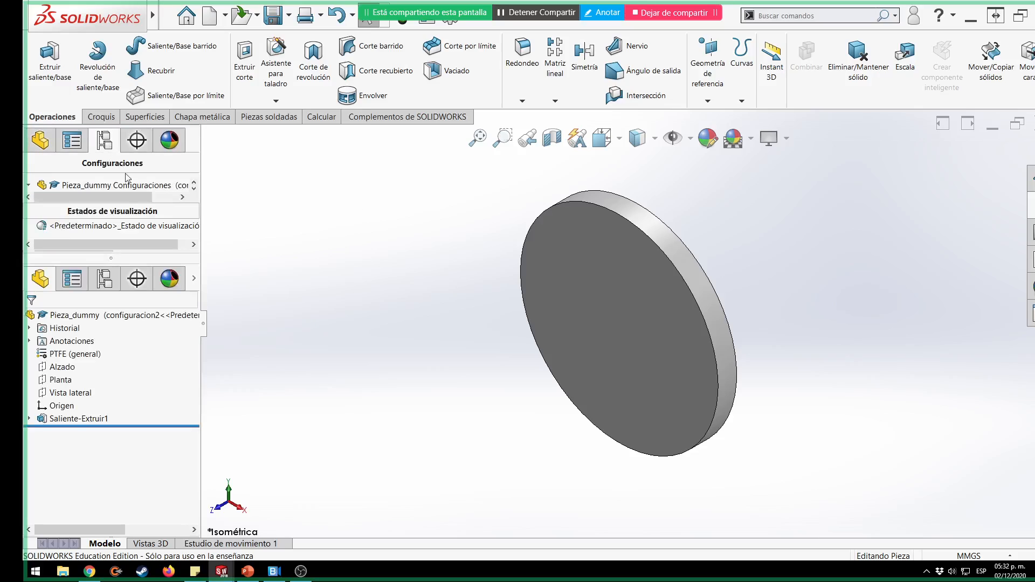
pyautogui.moveTo(101, 255); pyautogui.dragTo(101, 310)
pyautogui.doubleClick(109, 197)
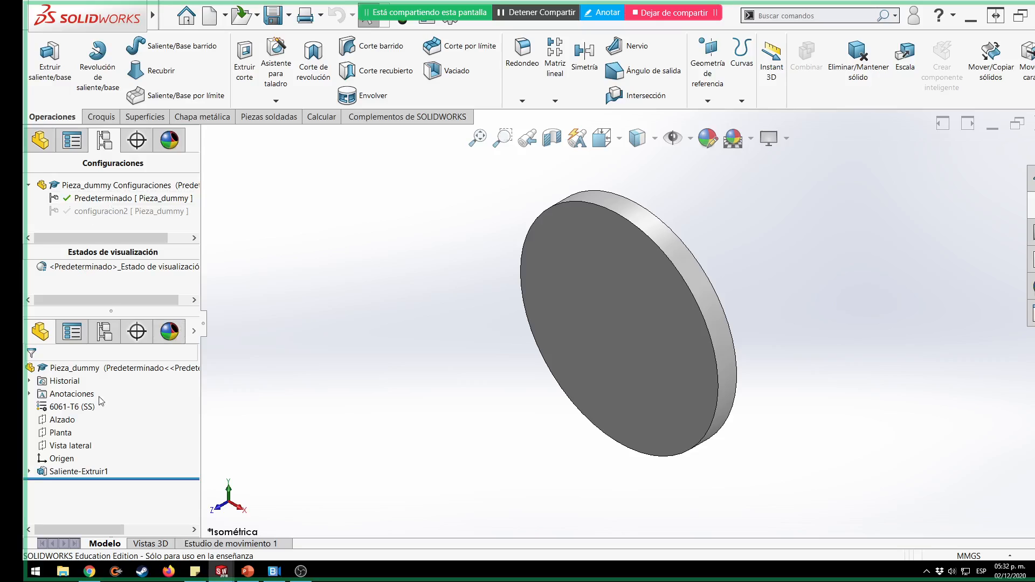
pyautogui.press('super')
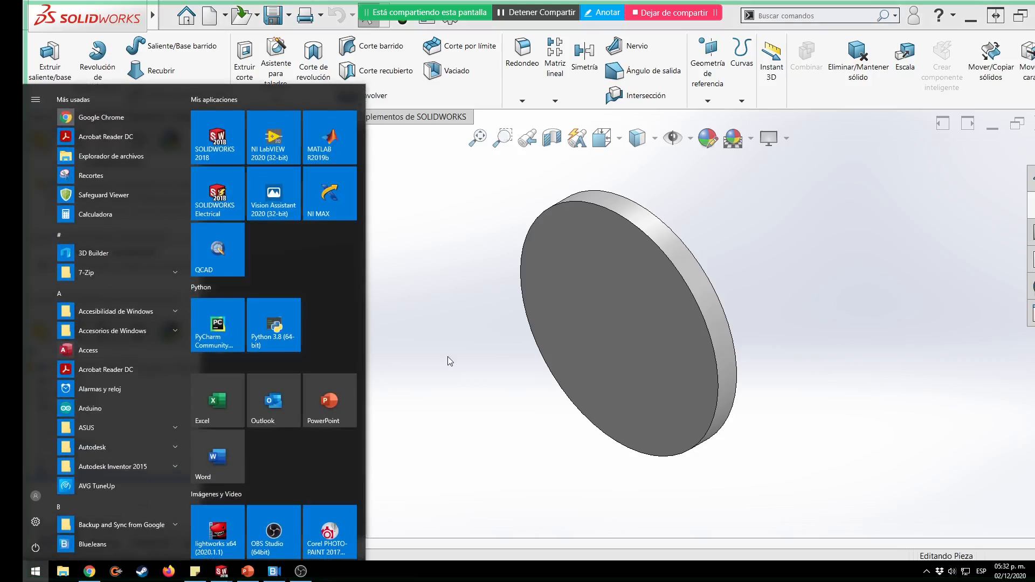
pyautogui.click(451, 361)
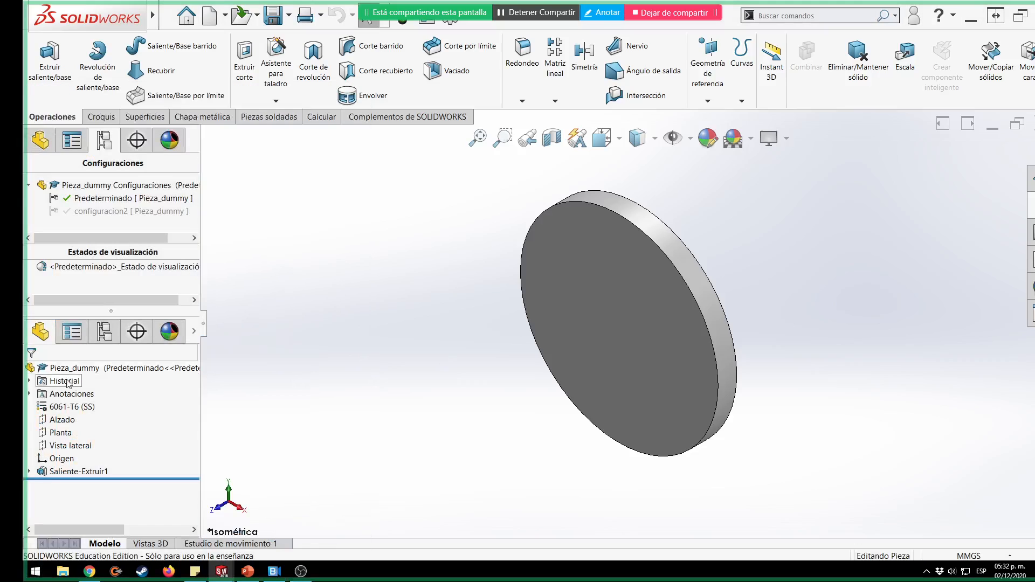
pyautogui.doubleClick(117, 211)
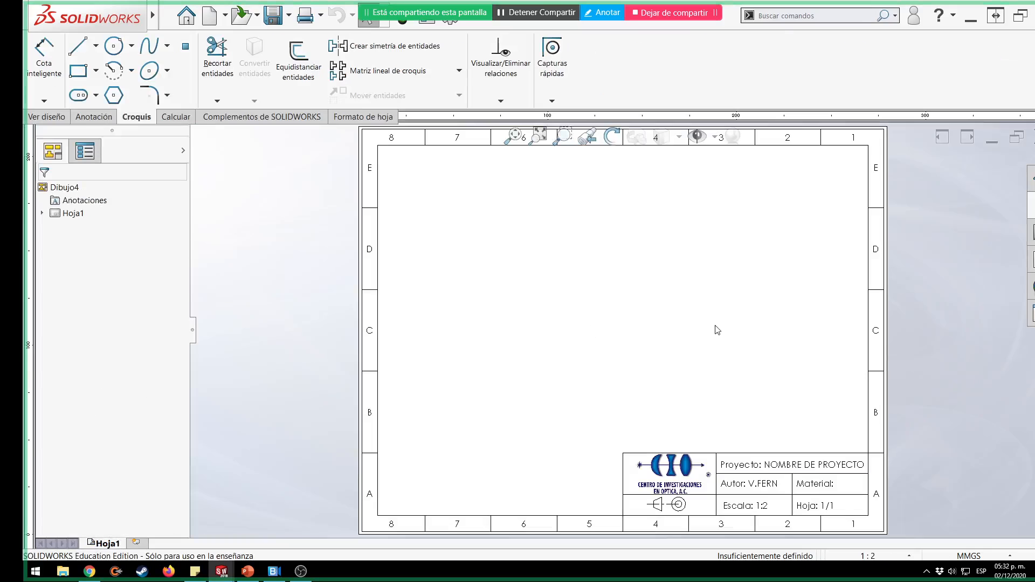
pyautogui.hotkey('ctrl', 'Tab')
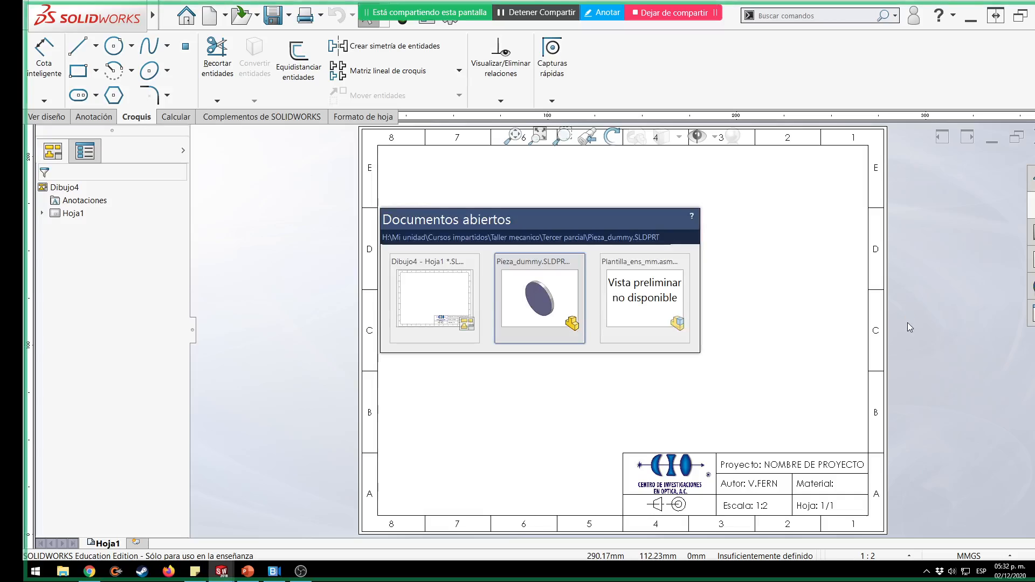
pyautogui.hotkey('ctrl', 'Tab')
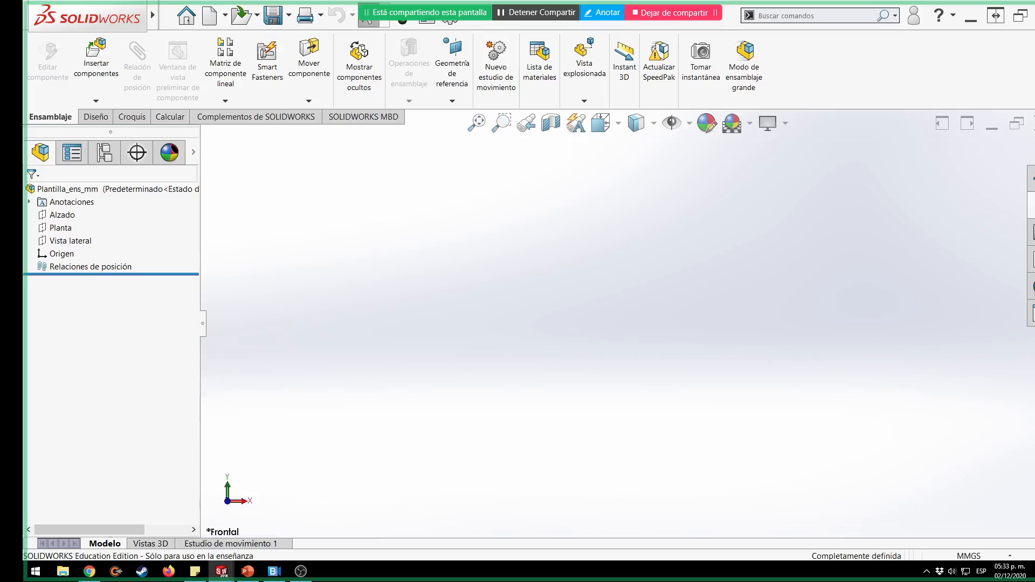
pyautogui.hotkey('ctrl', 'Tab')
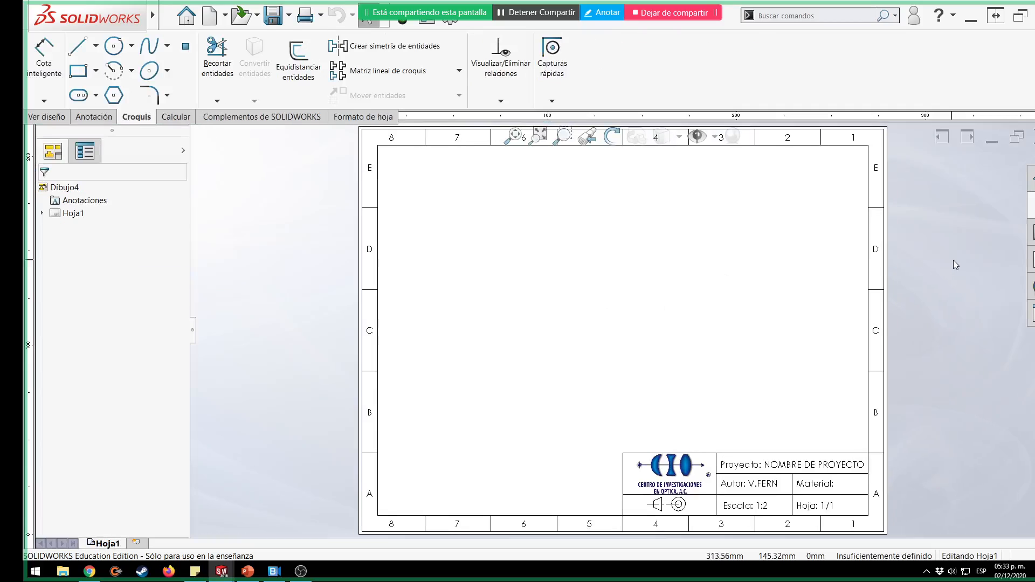
# Insert an isometric view of the recent Pieza_dummy part on Hoja1, using the Predeterminado configuration.
pyautogui.hotkey('ctrl', 'F2')
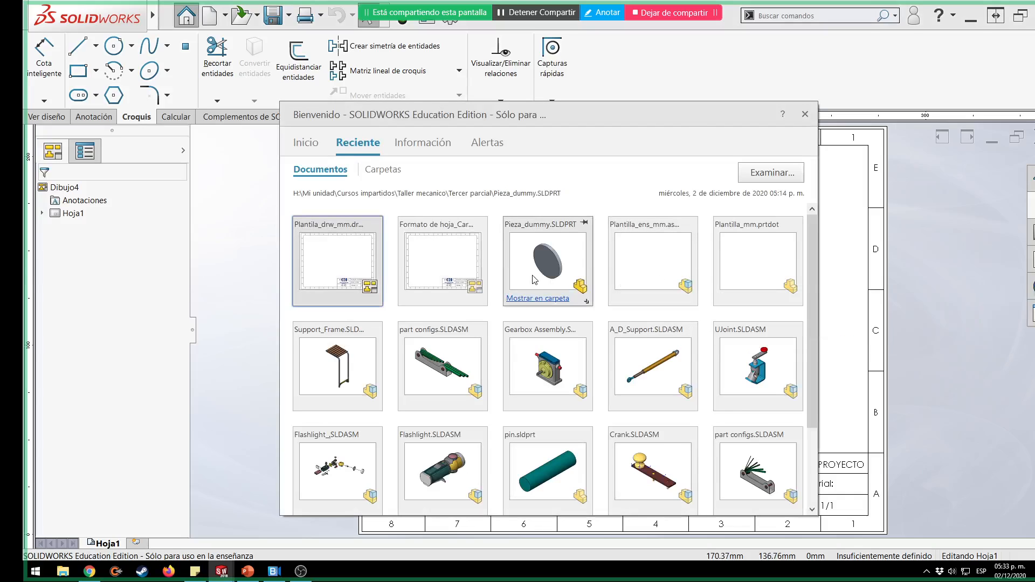
pyautogui.moveTo(532, 279)
pyautogui.mouseDown()
pyautogui.moveTo(908, 293)
pyautogui.moveTo(847, 310)
pyautogui.moveTo(842, 296)
pyautogui.moveTo(836, 307)
pyautogui.mouseUp()
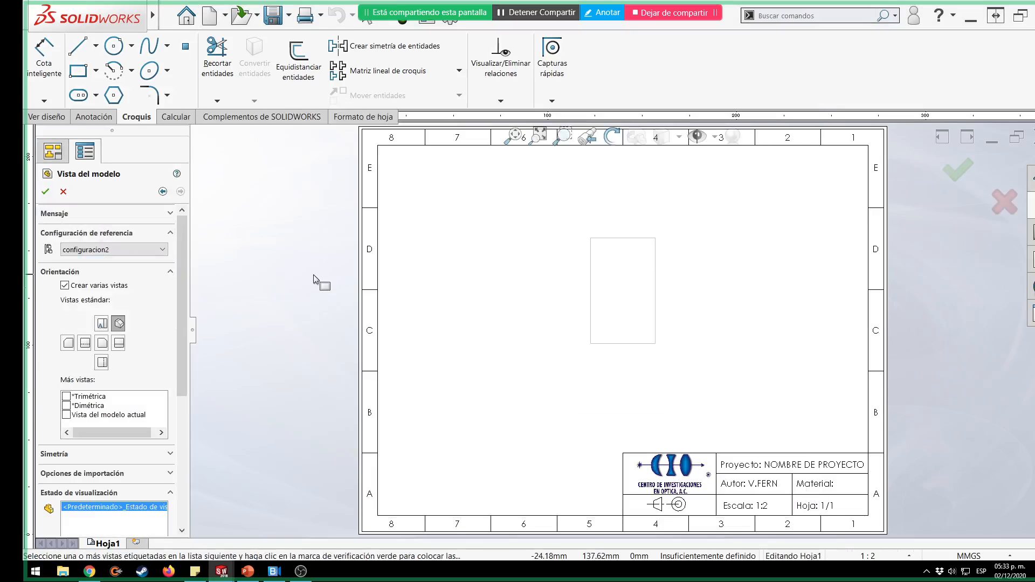
pyautogui.click(120, 252)
pyautogui.click(107, 261)
pyautogui.click(962, 175)
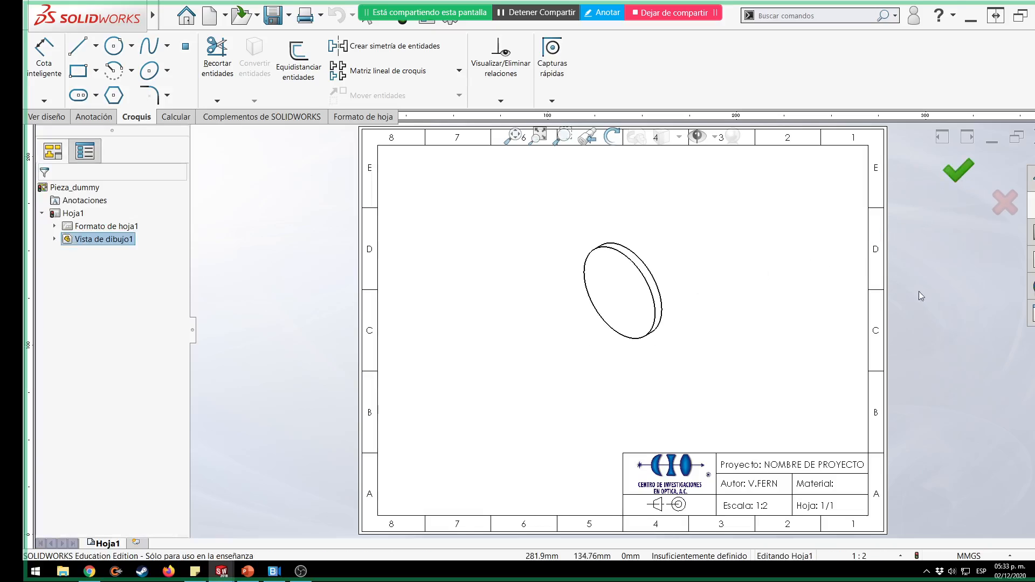
pyautogui.click(943, 313)
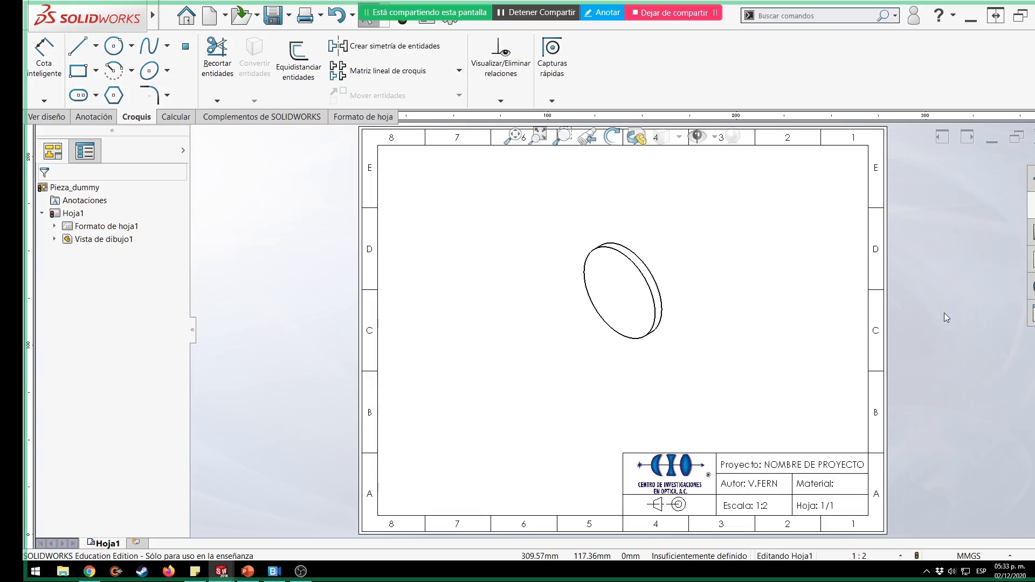
pyautogui.rightClick(842, 481)
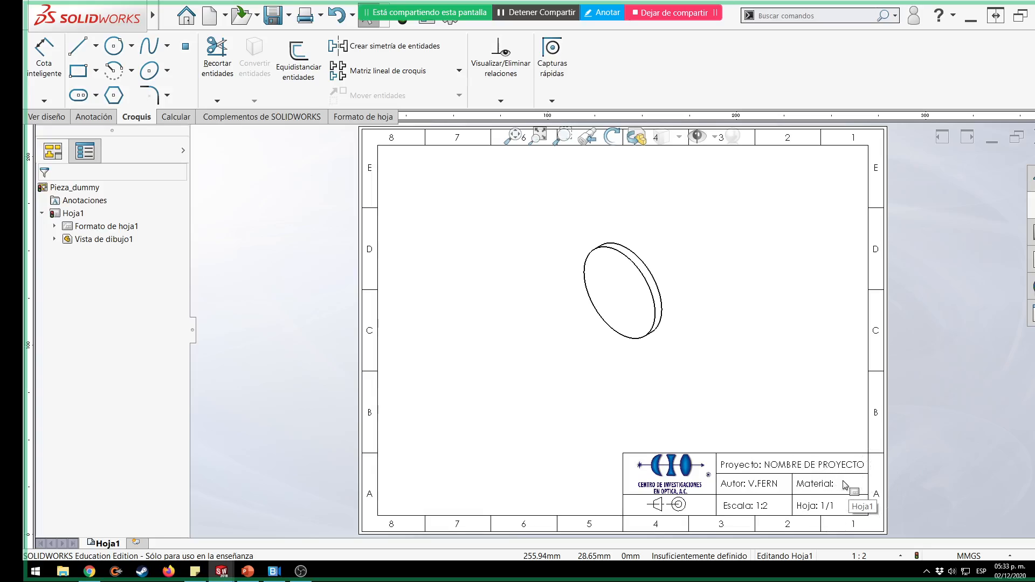
pyautogui.press('ctrl')
pyautogui.press('ctrl')
pyautogui.press('ctrl')
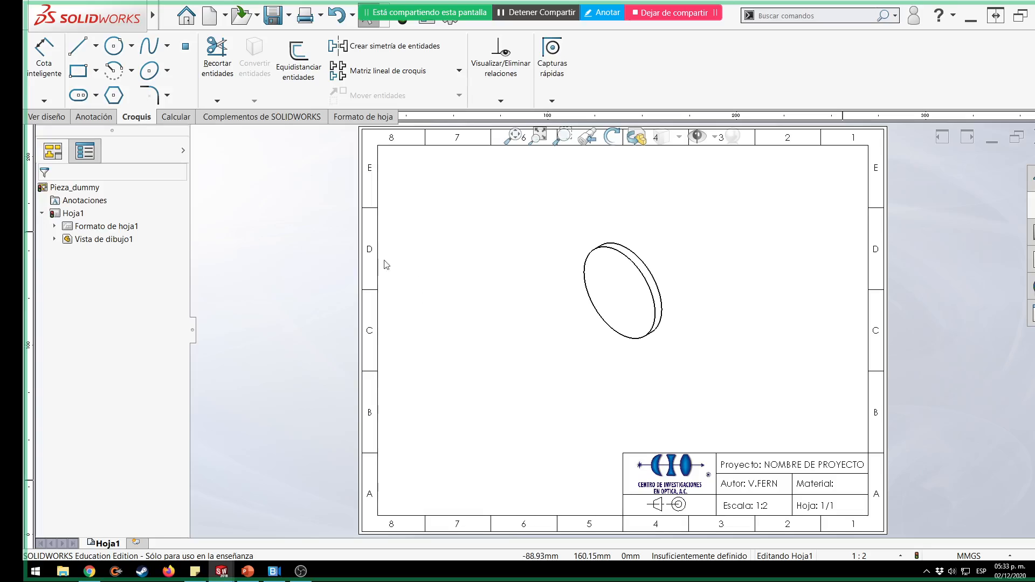
# Set Hoja1's sheet properties to use the custom property values of the model in Vista de dibujo1.
pyautogui.rightClick(81, 215)
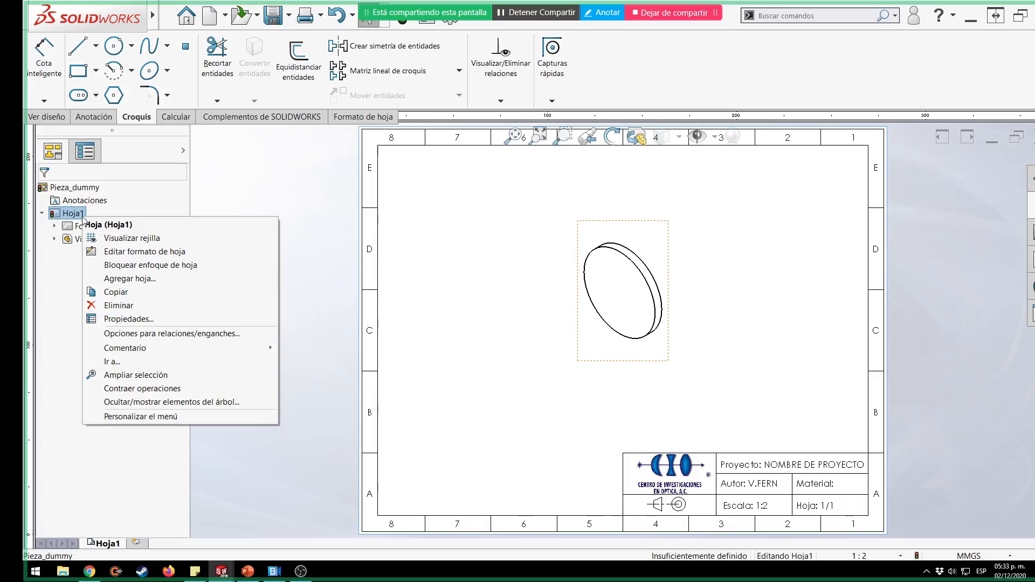
pyautogui.click(171, 319)
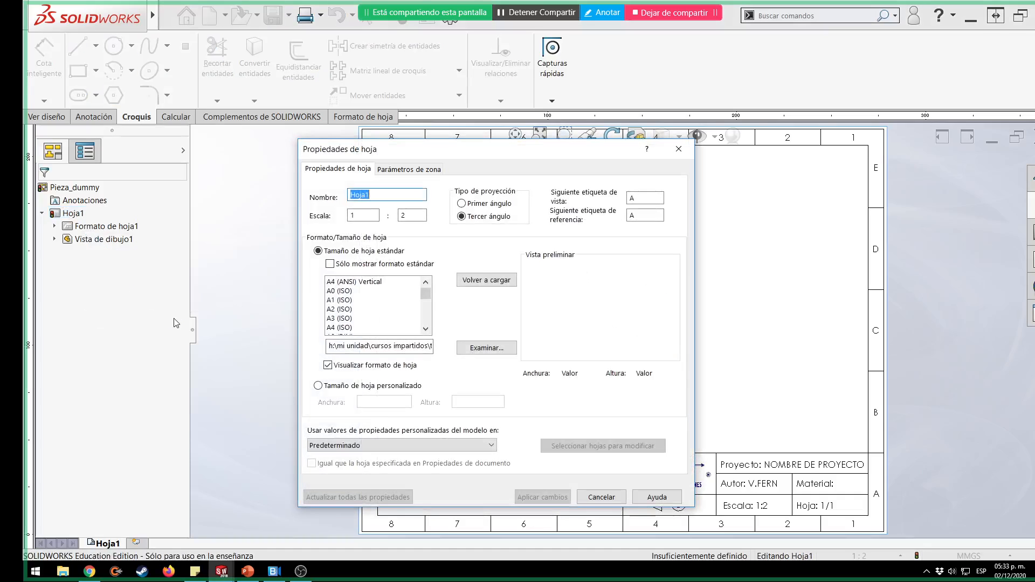
pyautogui.click(434, 446)
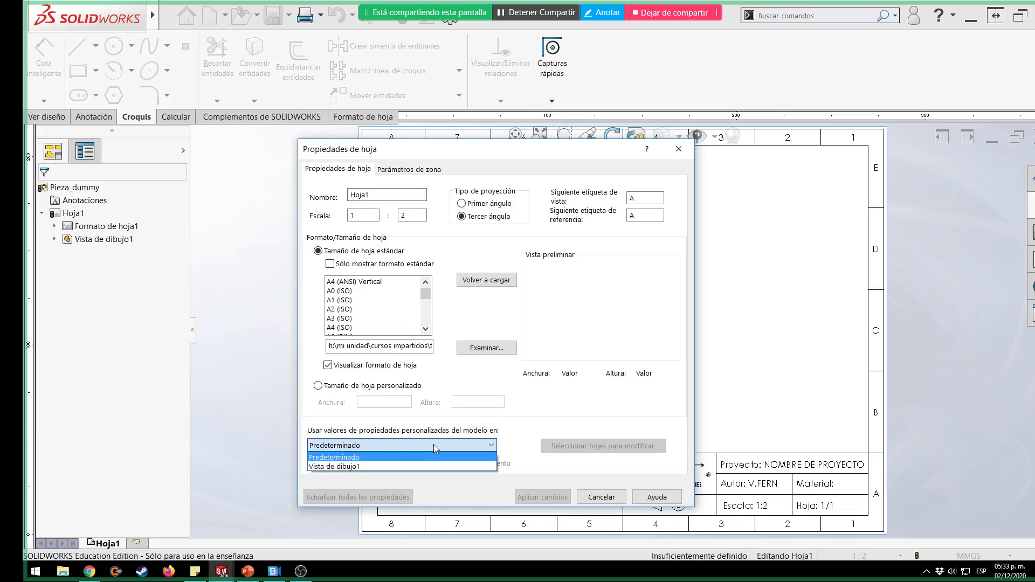
pyautogui.click(355, 467)
pyautogui.click(561, 497)
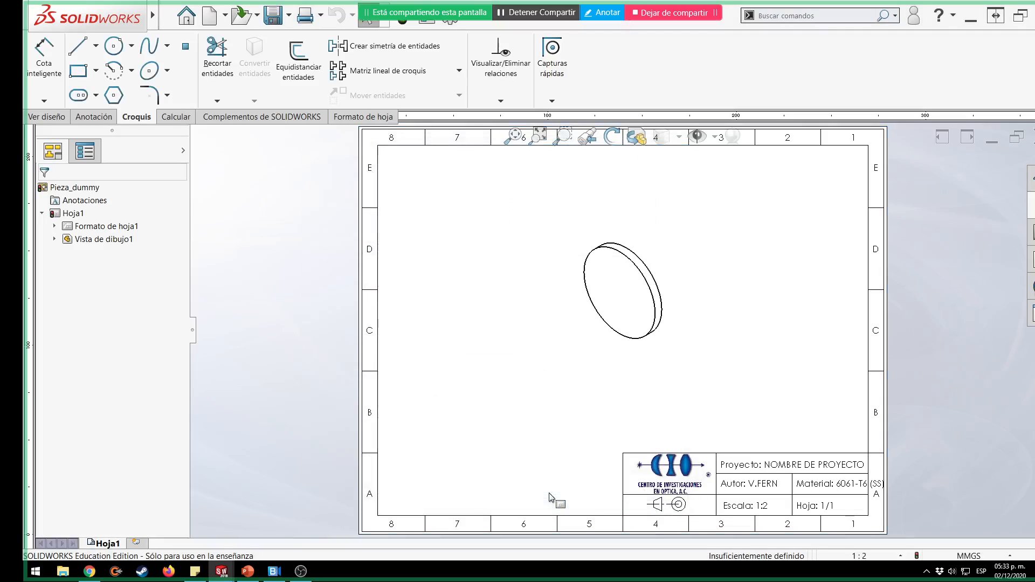
pyautogui.scroll(-2, 808, 491)
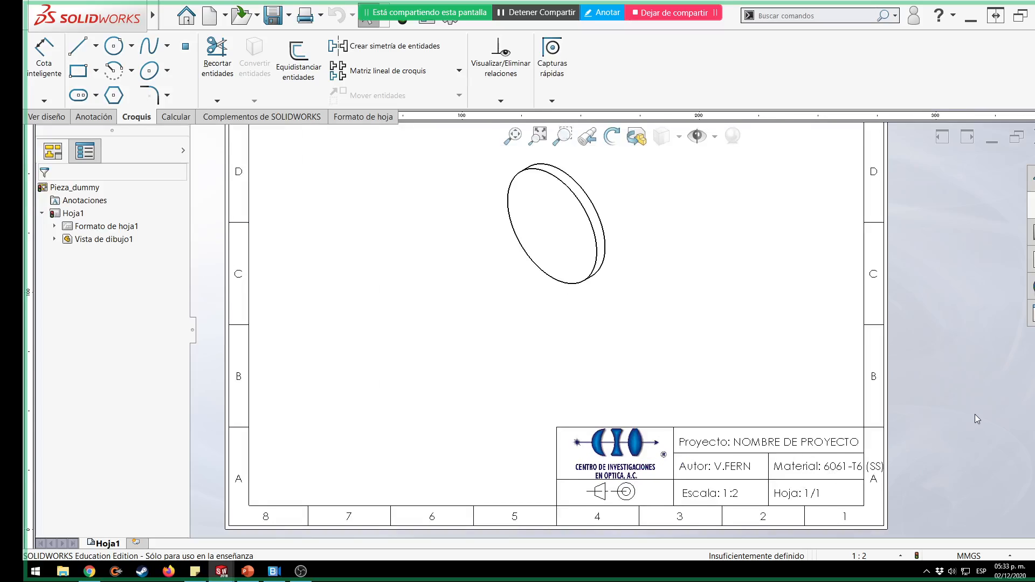
pyautogui.press('f')
# Add a second sheet and insert an isometric view of Pieza_dummy with the configuracion2 configuration.
pyautogui.click(136, 542)
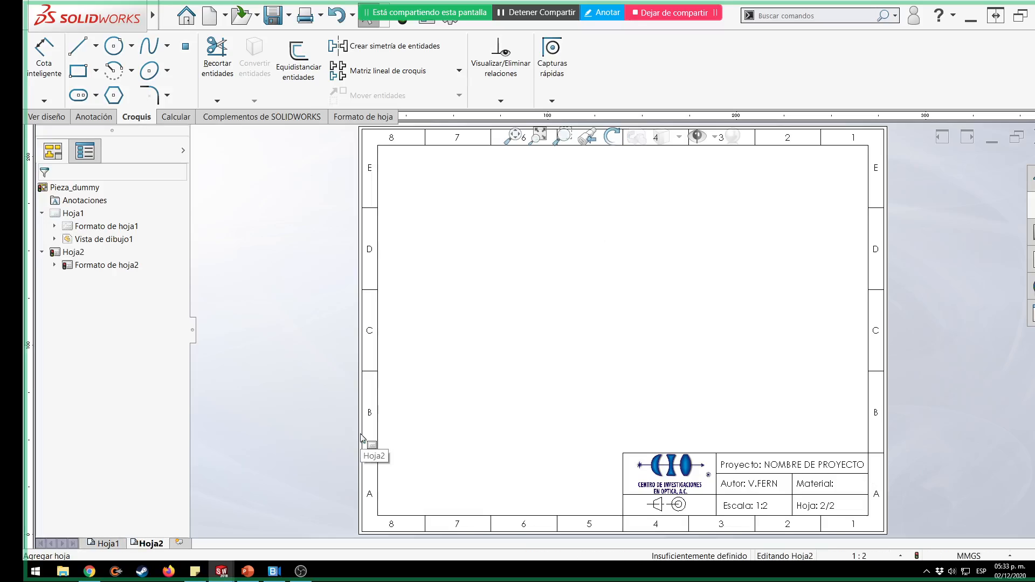
pyautogui.moveTo(505, 265)
pyautogui.mouseDown()
pyautogui.moveTo(765, 302)
pyautogui.moveTo(624, 295)
pyautogui.mouseUp()
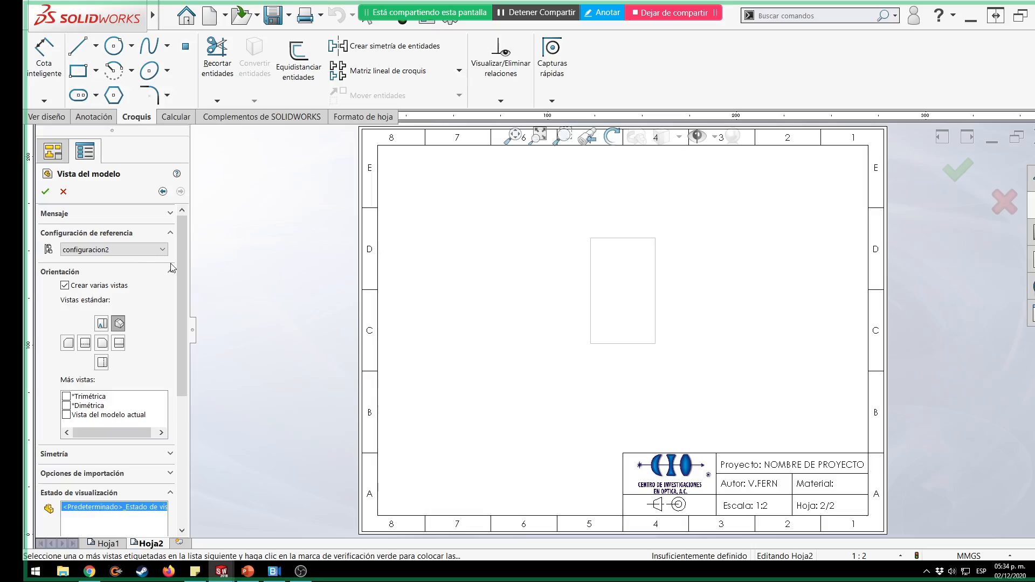
pyautogui.click(46, 192)
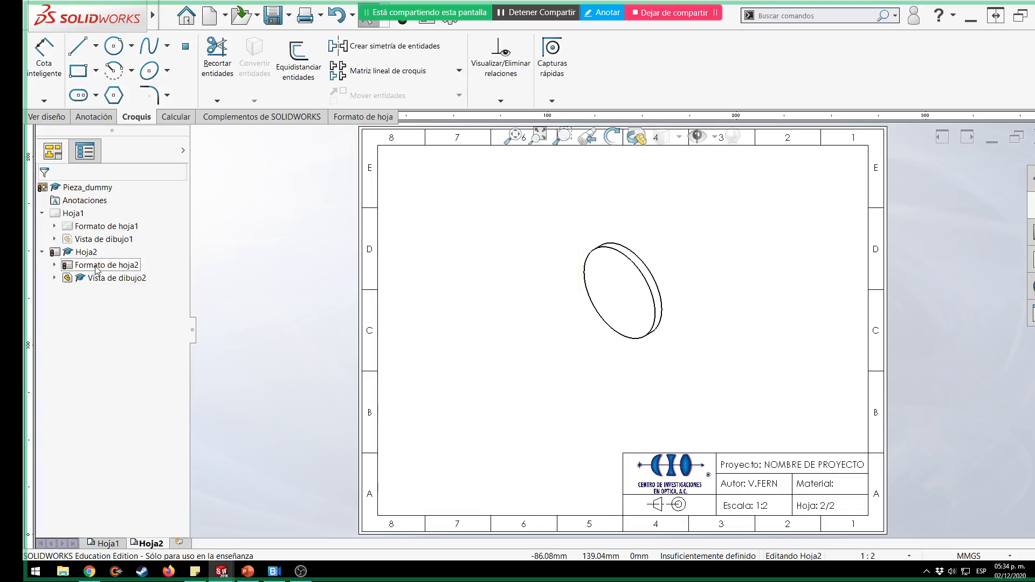
# Set Hoja2's sheet properties to use the custom property values of the model in Vista de dibujo2.
pyautogui.rightClick(87, 254)
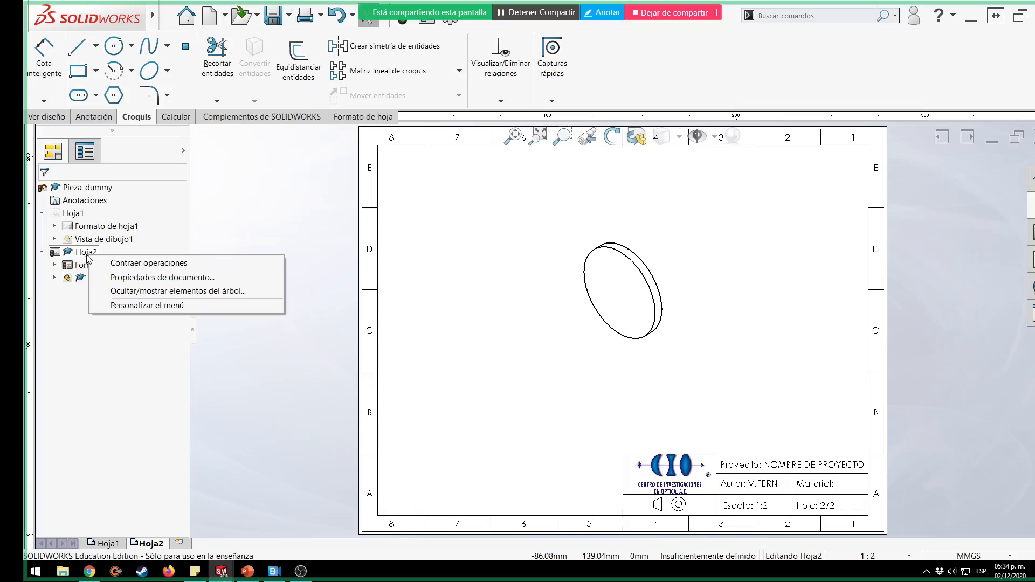
pyautogui.click(67, 254)
pyautogui.rightClick(66, 254)
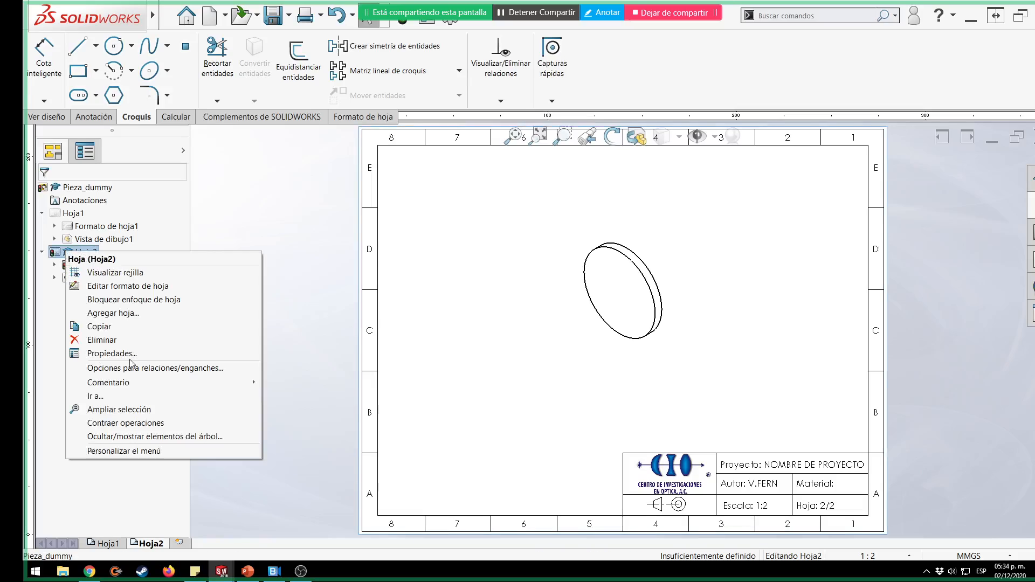
pyautogui.click(112, 353)
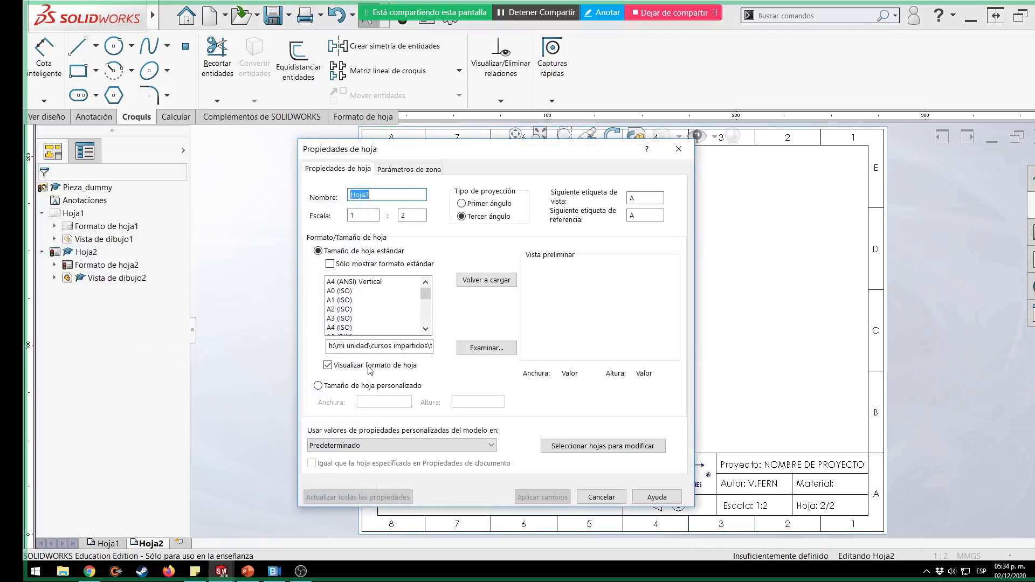
pyautogui.click(427, 448)
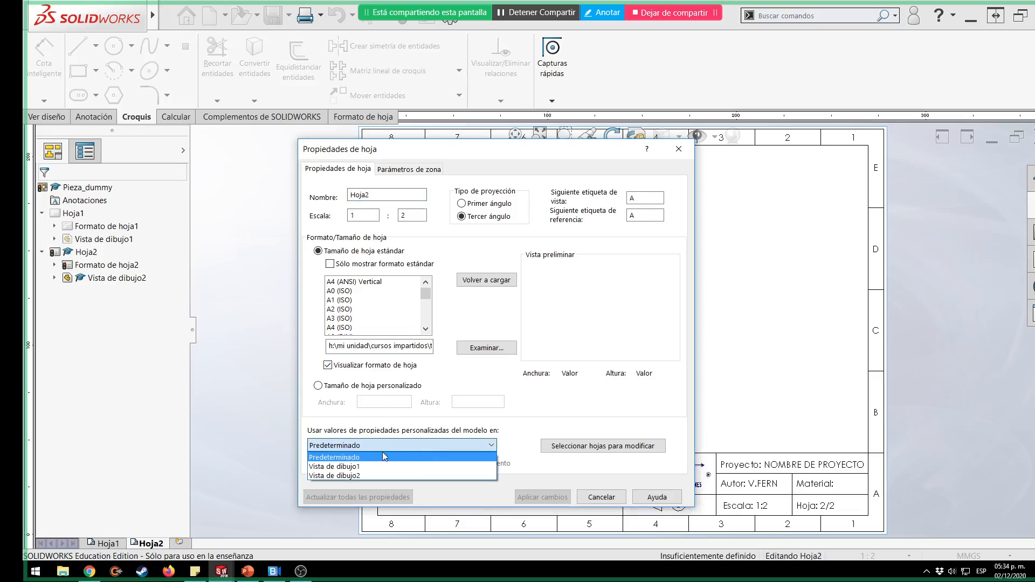
pyautogui.click(371, 476)
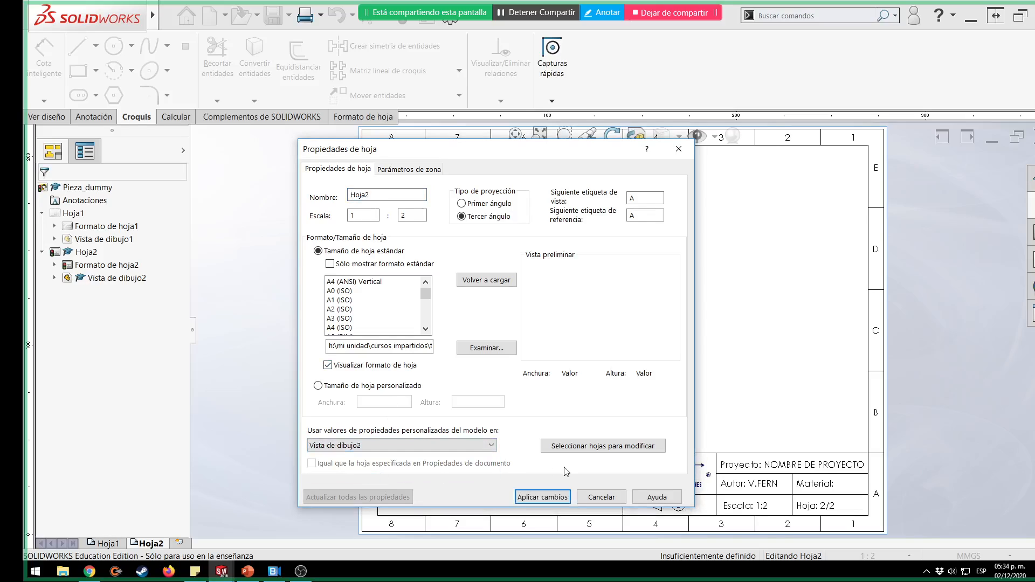
pyautogui.click(551, 496)
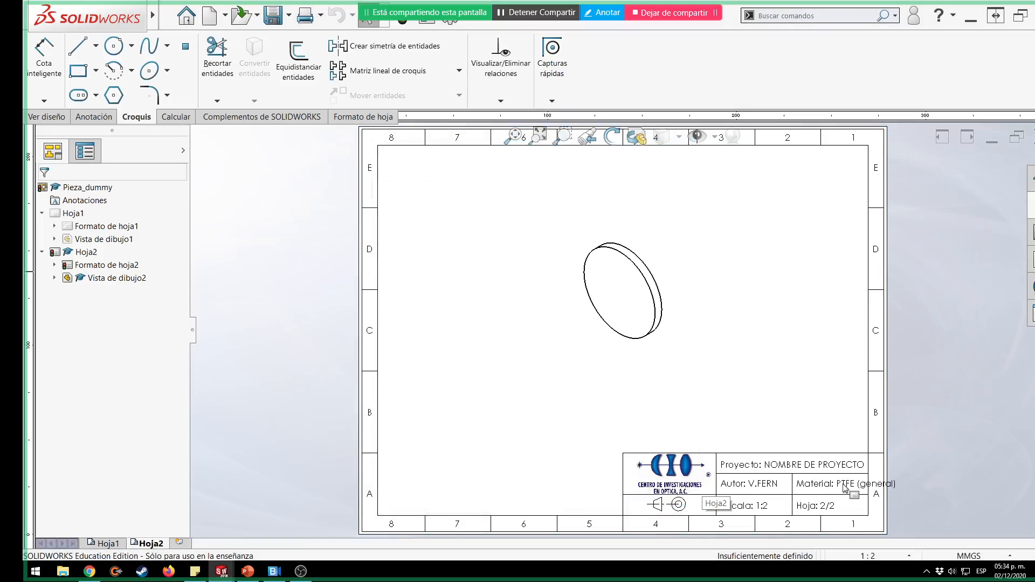
pyautogui.scroll(-3, 796, 459)
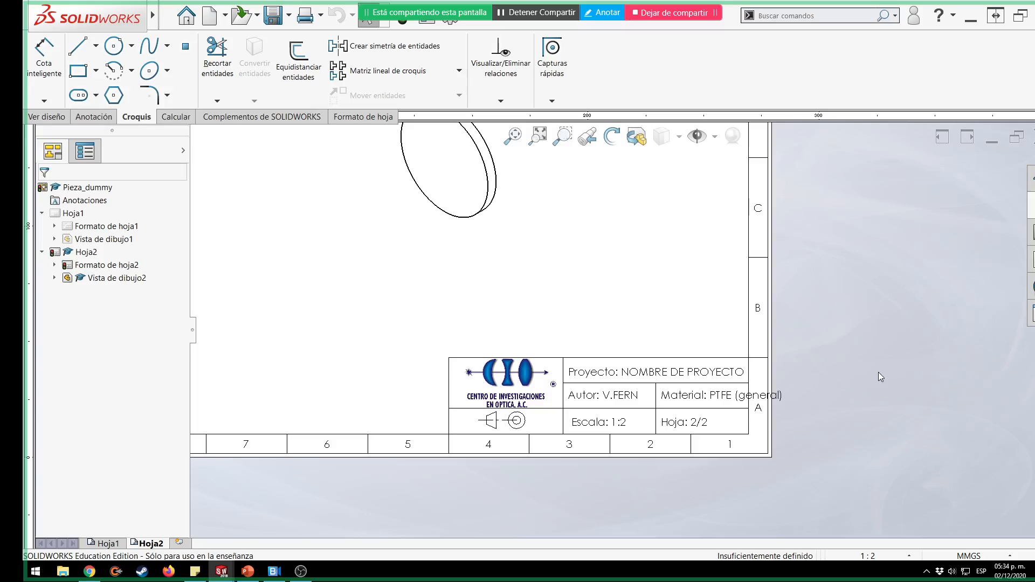
pyautogui.press('f')
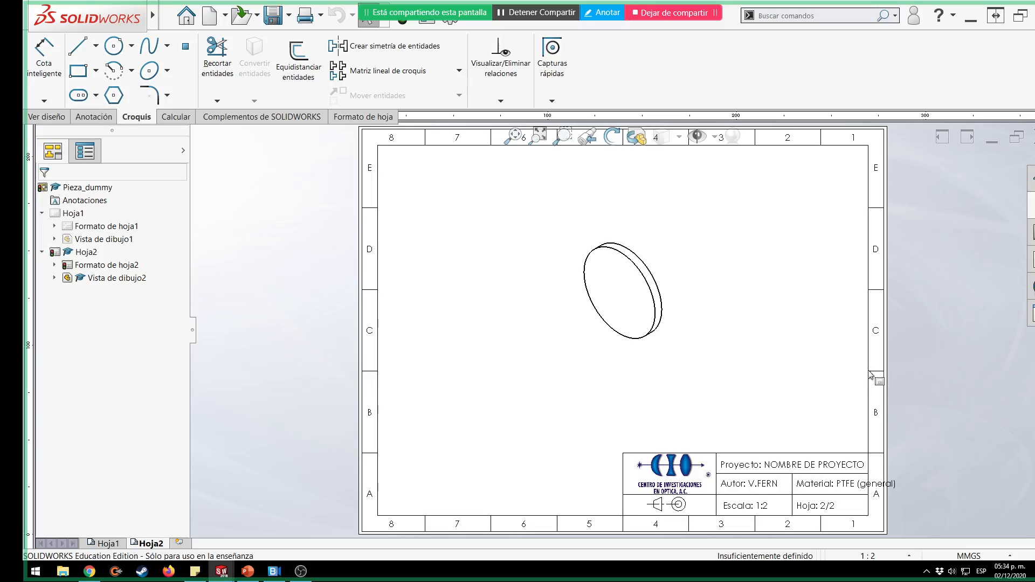
pyautogui.scroll(-3, 759, 457)
pyautogui.press('f')
pyautogui.hotkey('alt', 'Tab')
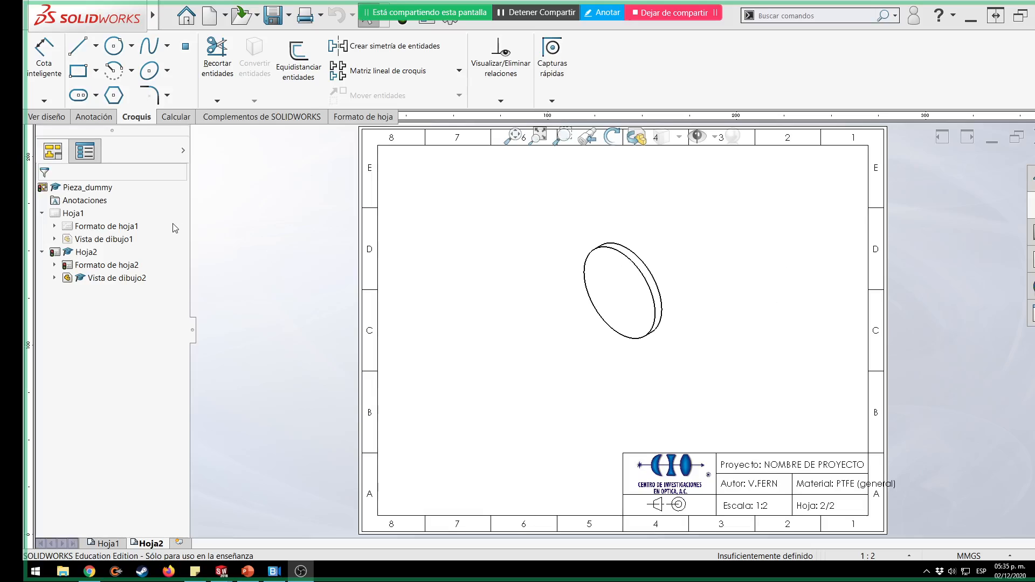
# Review Hoja1's sheet properties and the drawing's file-saving commands without changing anything.
pyautogui.rightClick(60, 214)
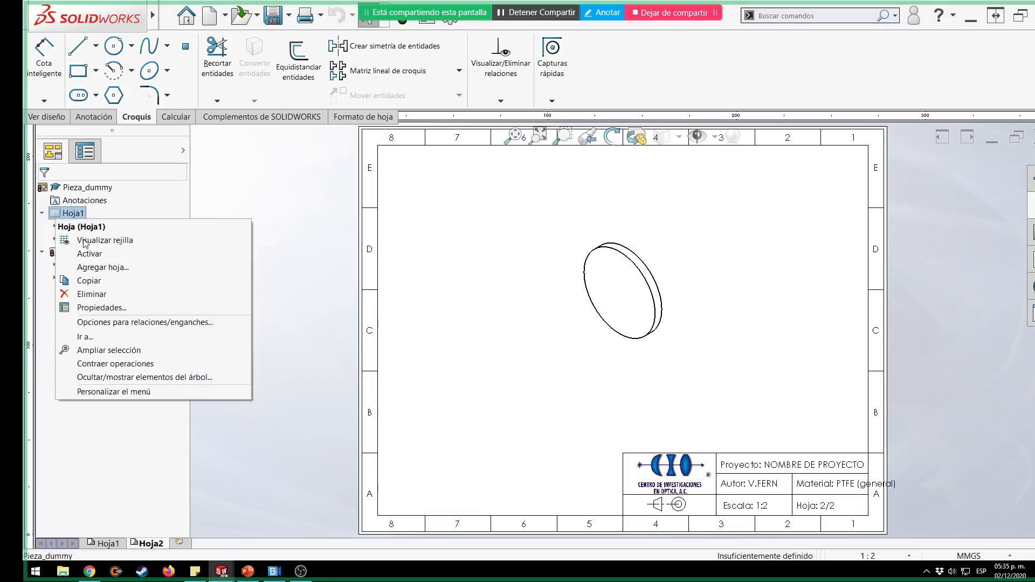
pyautogui.click(133, 309)
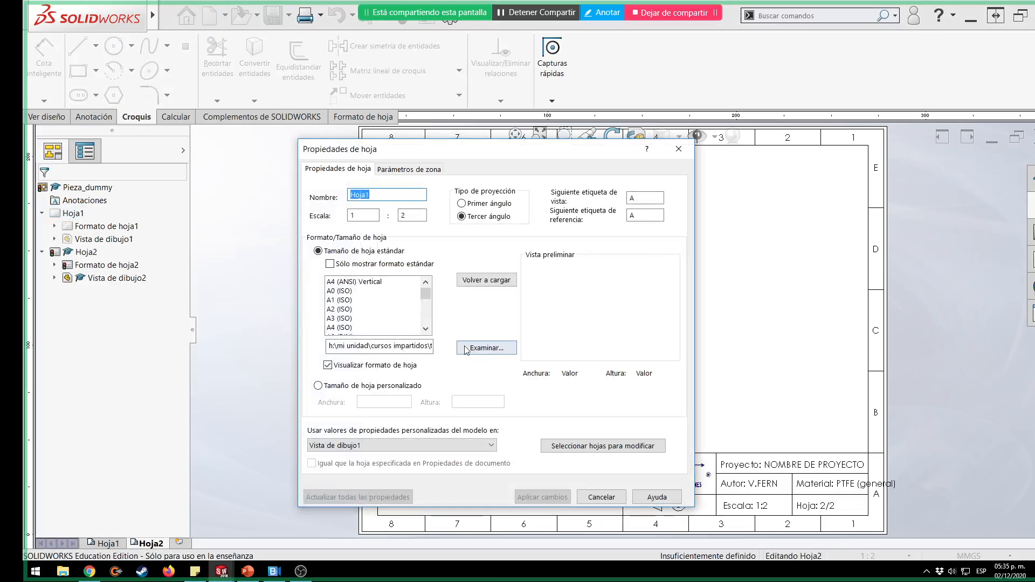
pyautogui.press('Escape')
pyautogui.moveTo(104, 18)
pyautogui.click(165, 15)
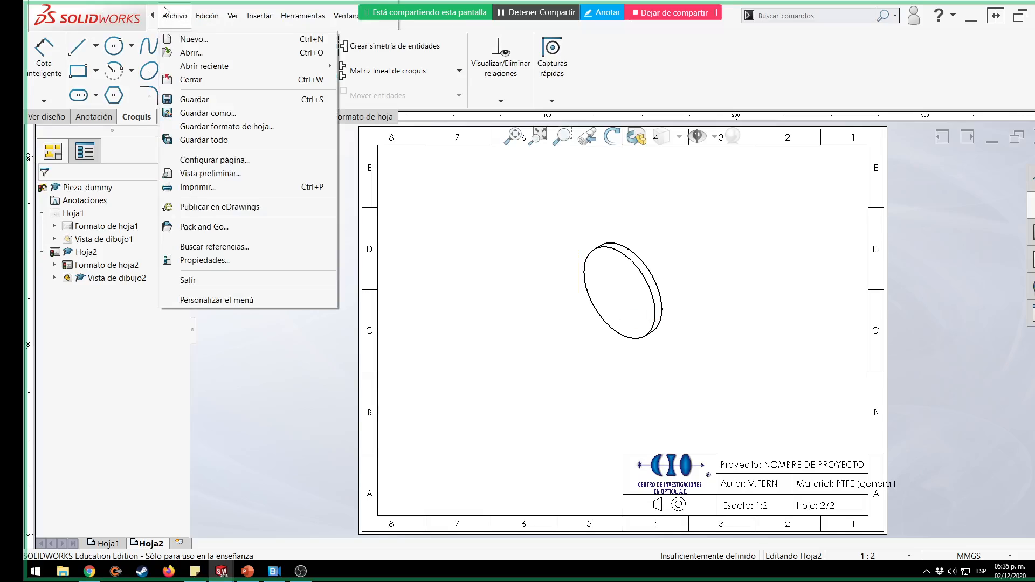
pyautogui.click(926, 305)
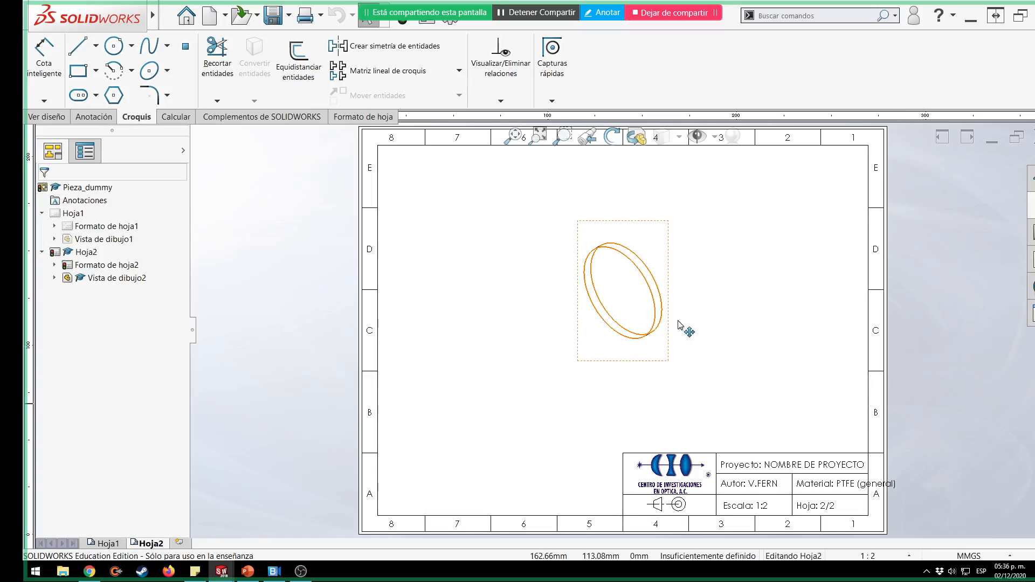
# Move the disc view on Hoja2 slightly higher on the sheet.
pyautogui.moveTo(668, 291); pyautogui.dragTo(663, 258)
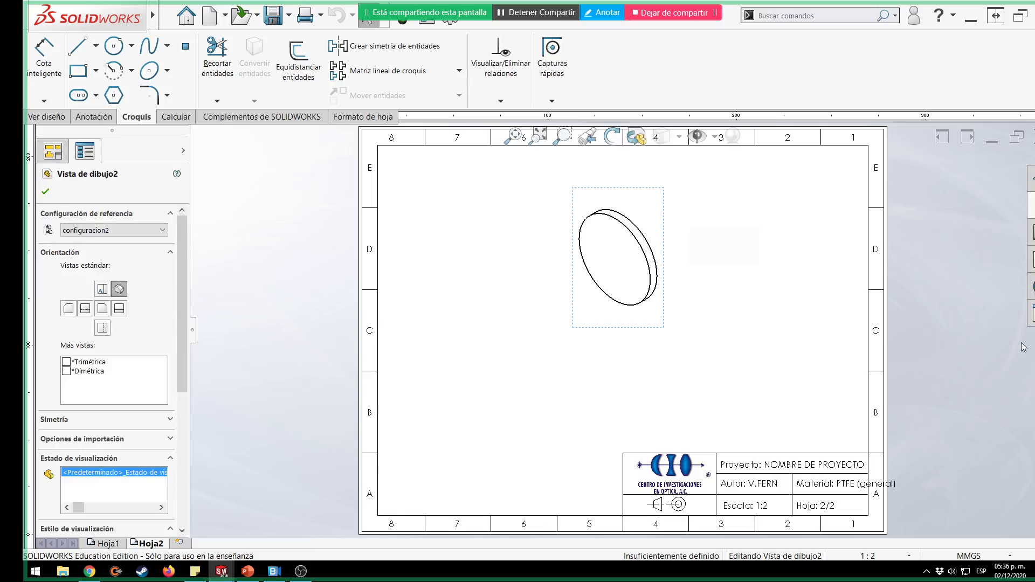
pyautogui.click(989, 346)
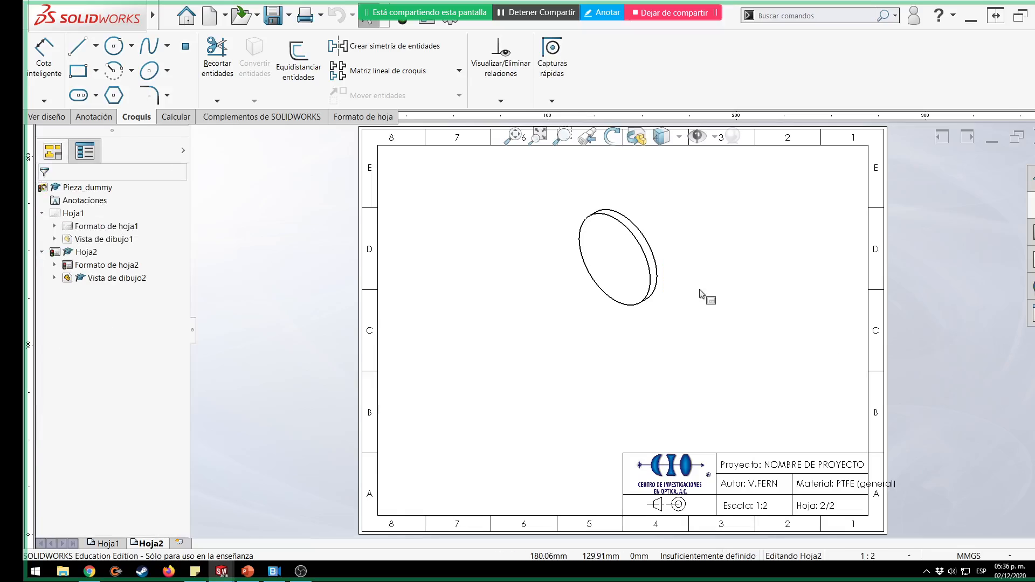
# Open the Pieza_dummy part from the Hoja2 view and edit Croquis1 of the Saliente-Extruir1 feature.
pyautogui.click(664, 244)
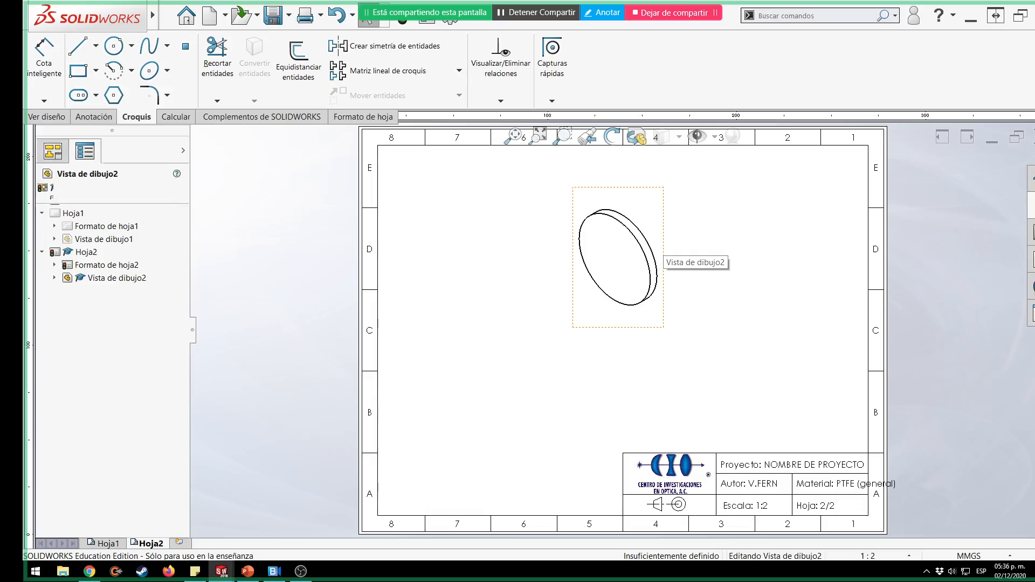
pyautogui.click(693, 200)
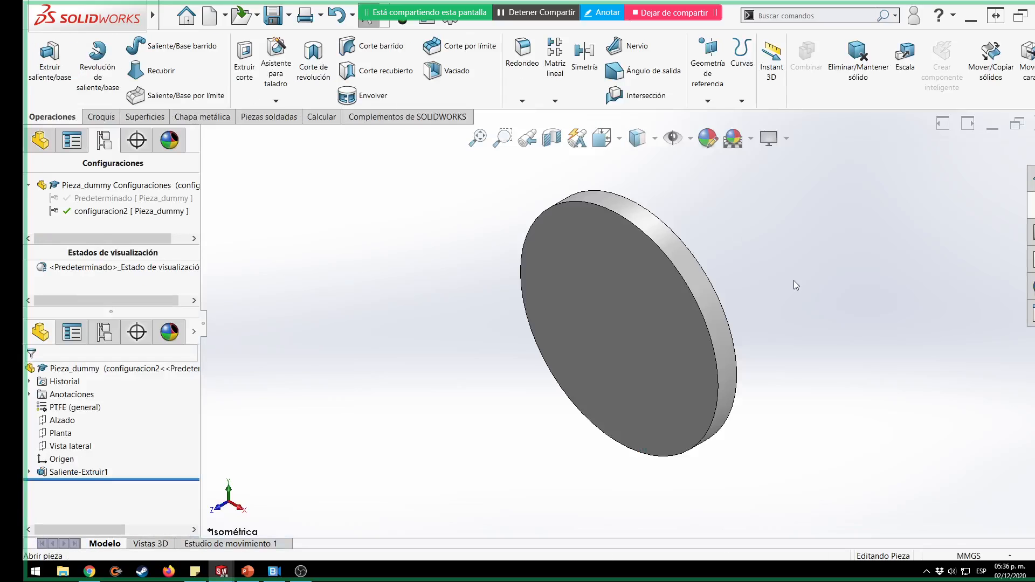
pyautogui.doubleClick(601, 273)
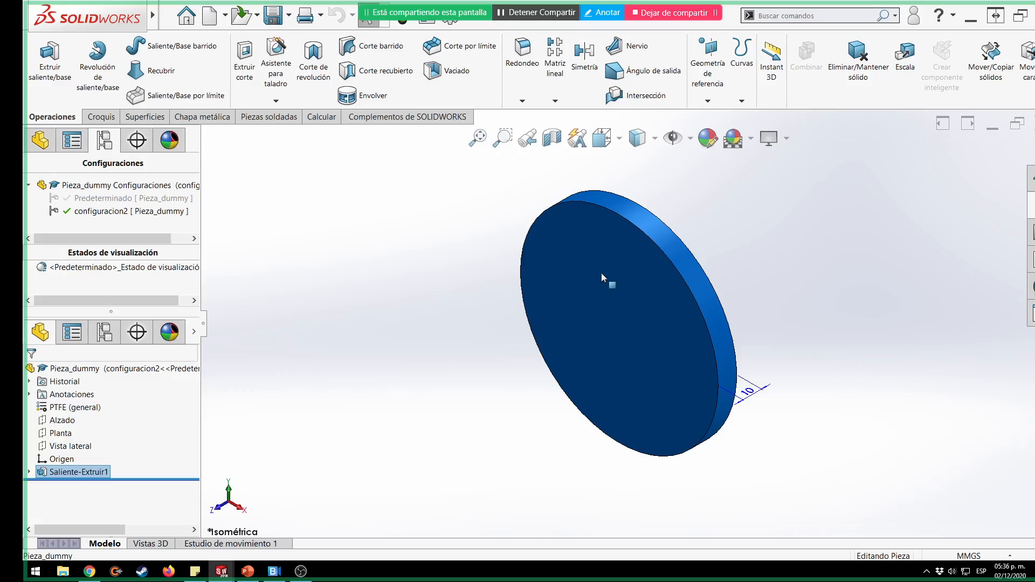
pyautogui.click(848, 277)
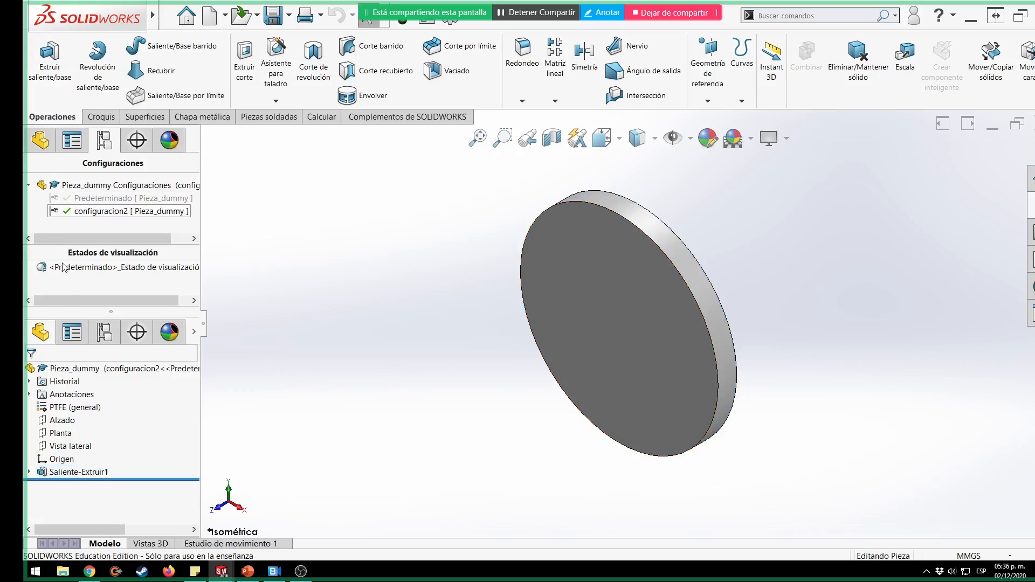
pyautogui.moveTo(123, 115); pyautogui.dragTo(111, 312)
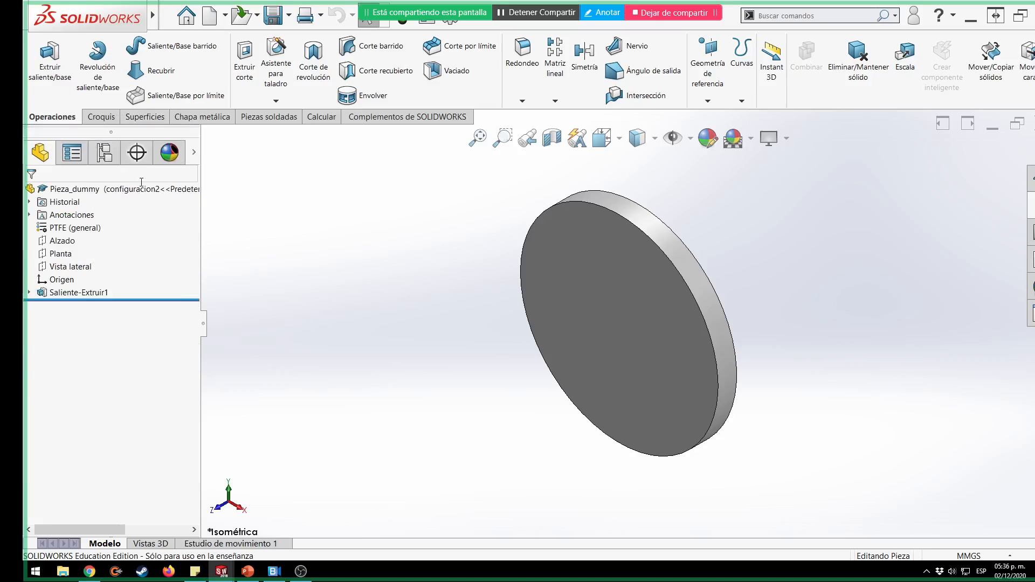
pyautogui.click(29, 292)
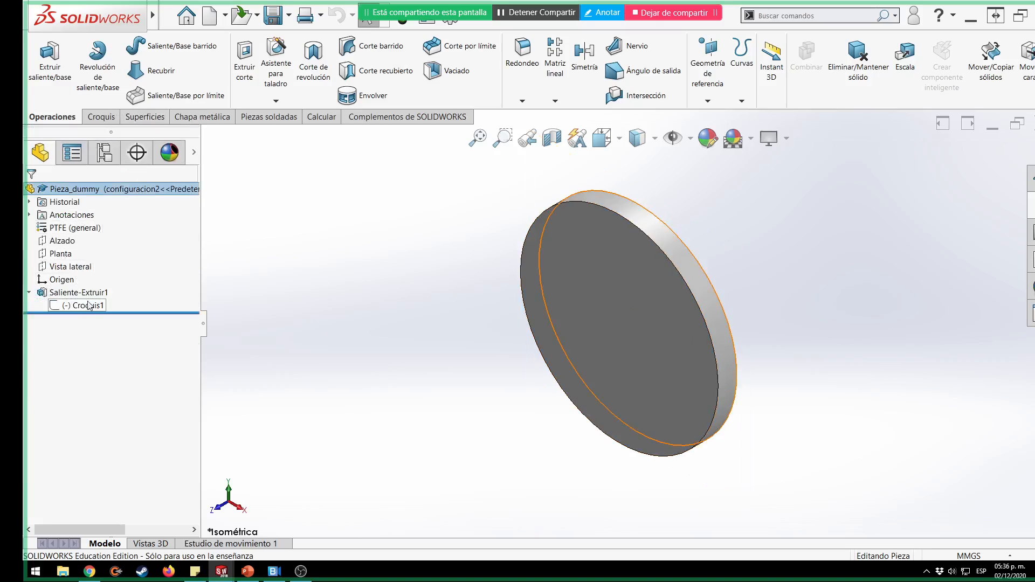
pyautogui.click(88, 305)
pyautogui.click(96, 274)
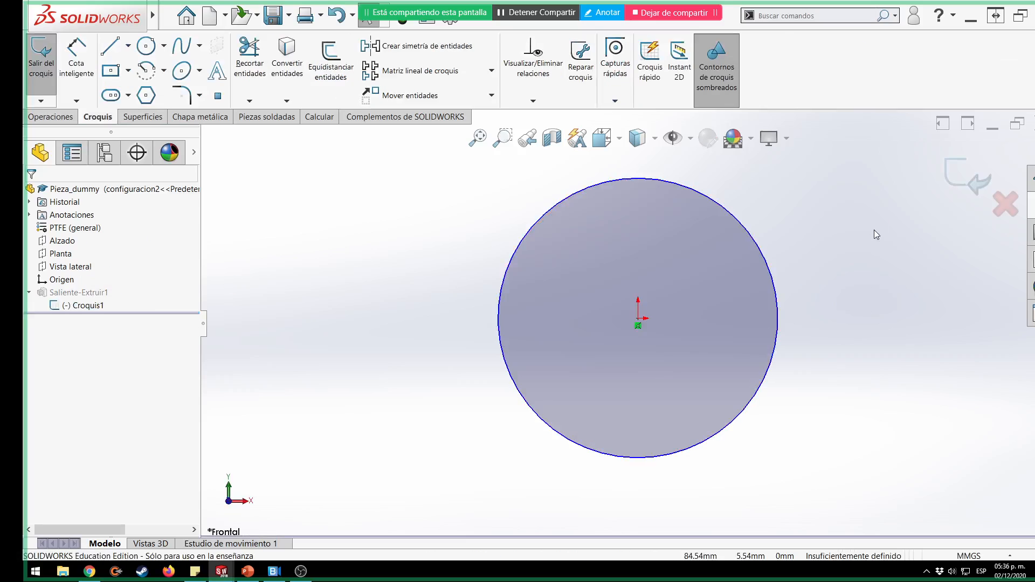
# Dimension the sketch circle's diameter at 106 mm and exit the sketch.
pyautogui.moveTo(839, 273); pyautogui.dragTo(863, 174, button='right')
pyautogui.click(758, 247)
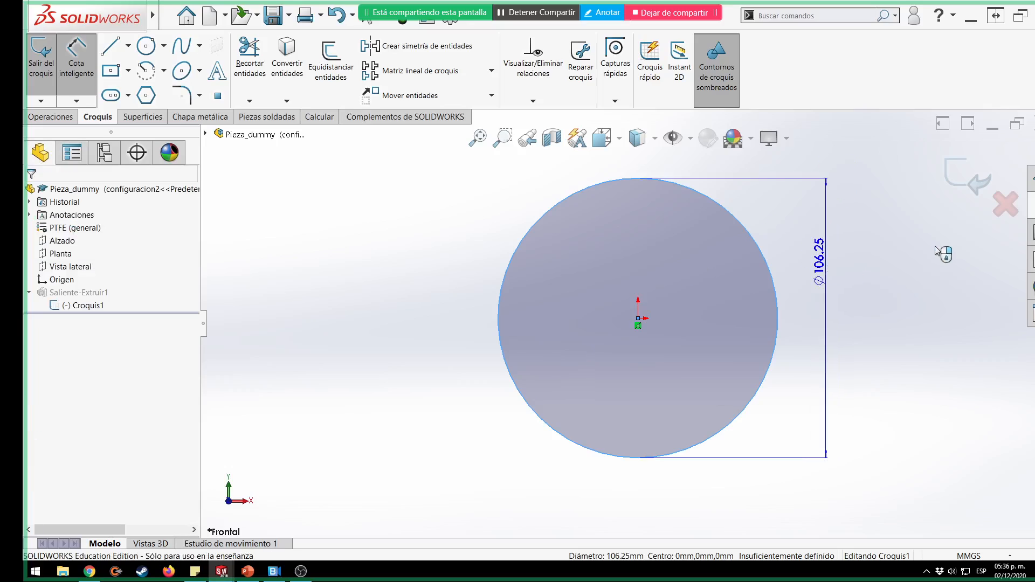
pyautogui.click(827, 253)
pyautogui.write('106')
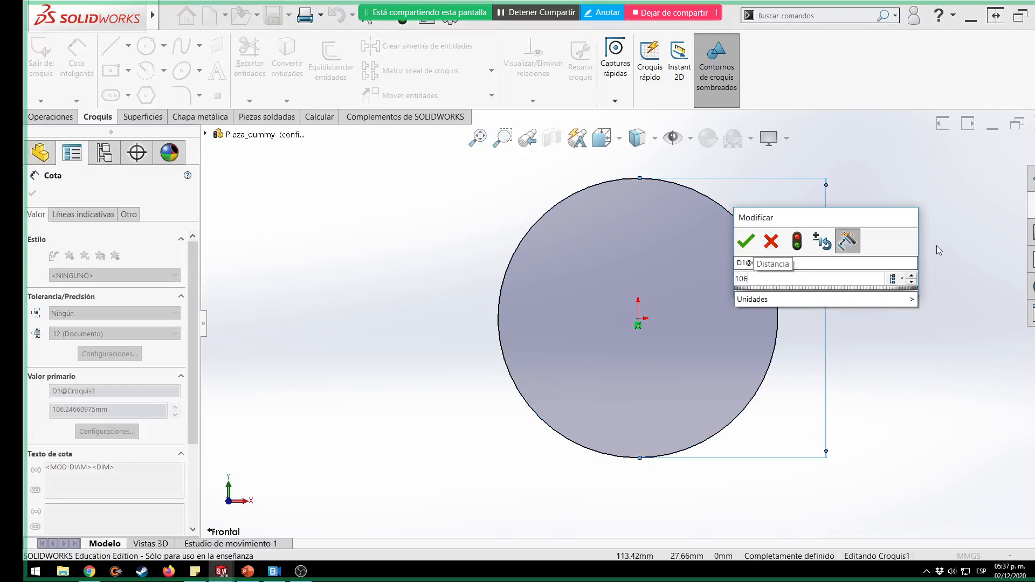
pyautogui.press('Return')
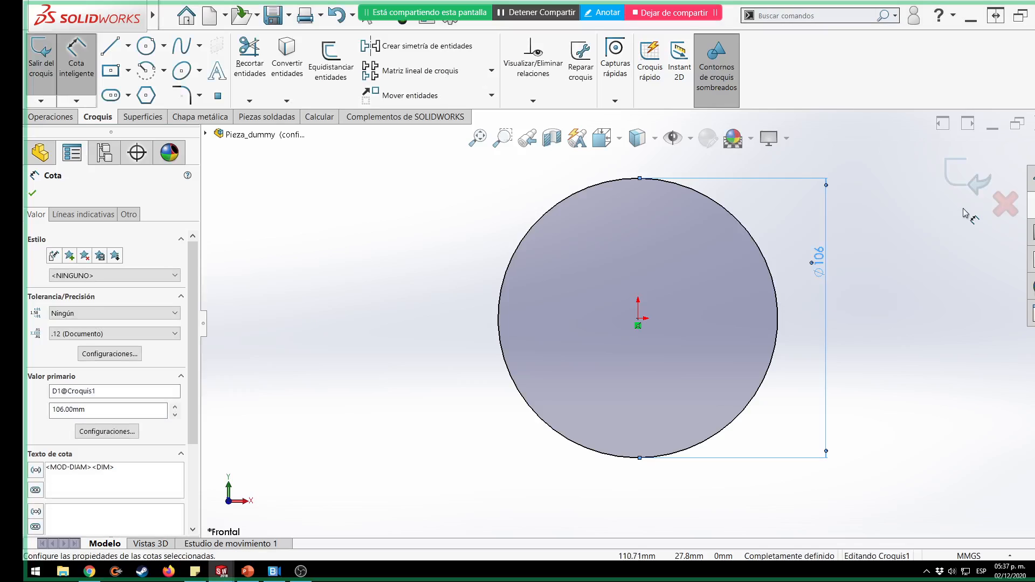
pyautogui.rightClick(827, 259)
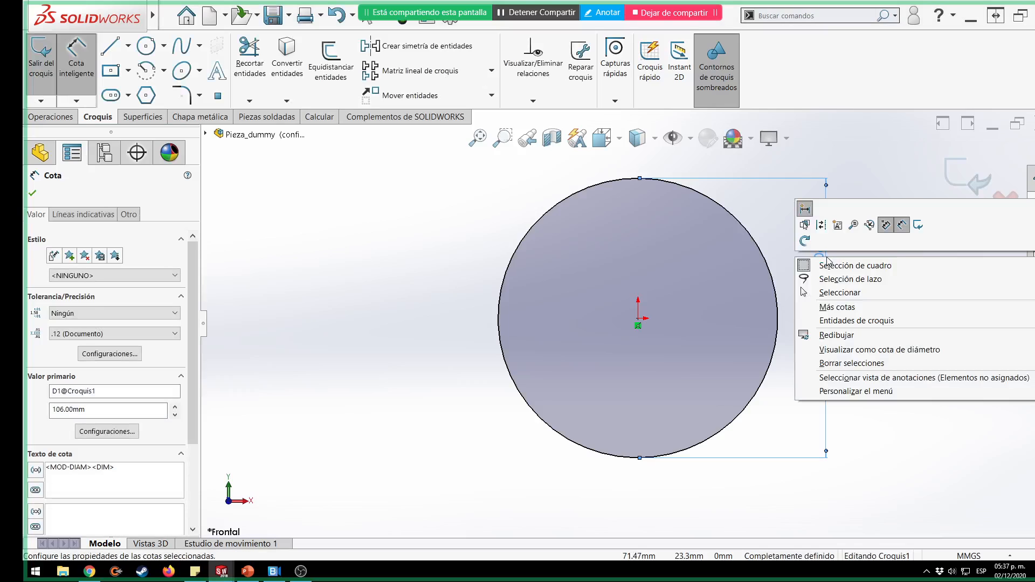
pyautogui.click(927, 178)
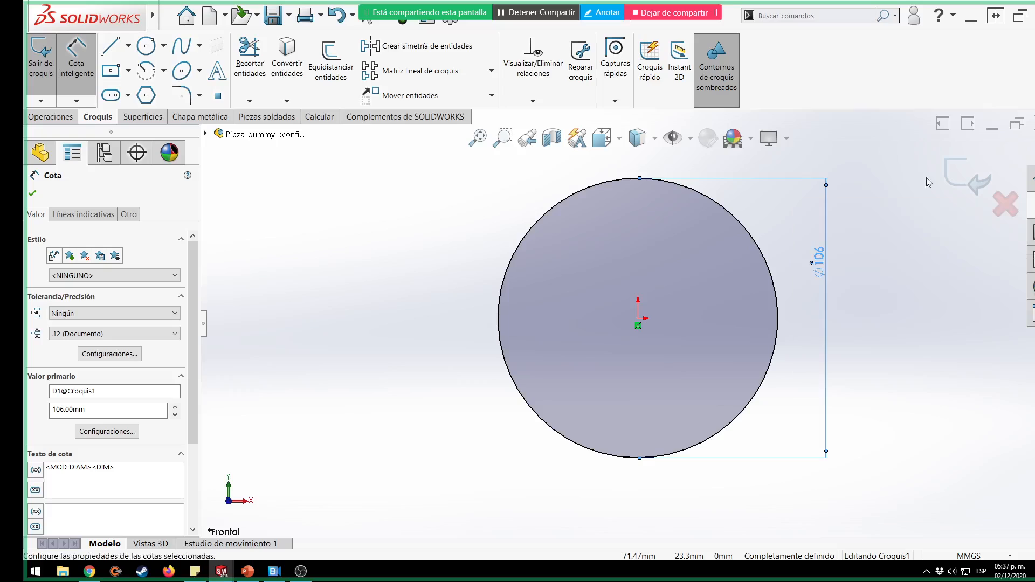
pyautogui.click(962, 183)
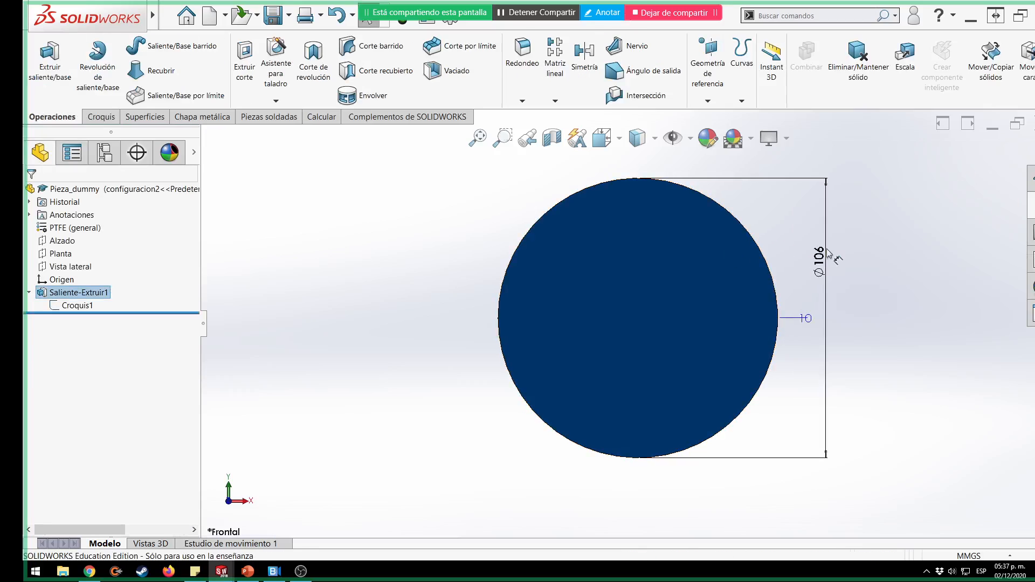
# Configure the circle's diameter dimension to 65 mm for the Predeterminado configuration.
pyautogui.click(828, 254)
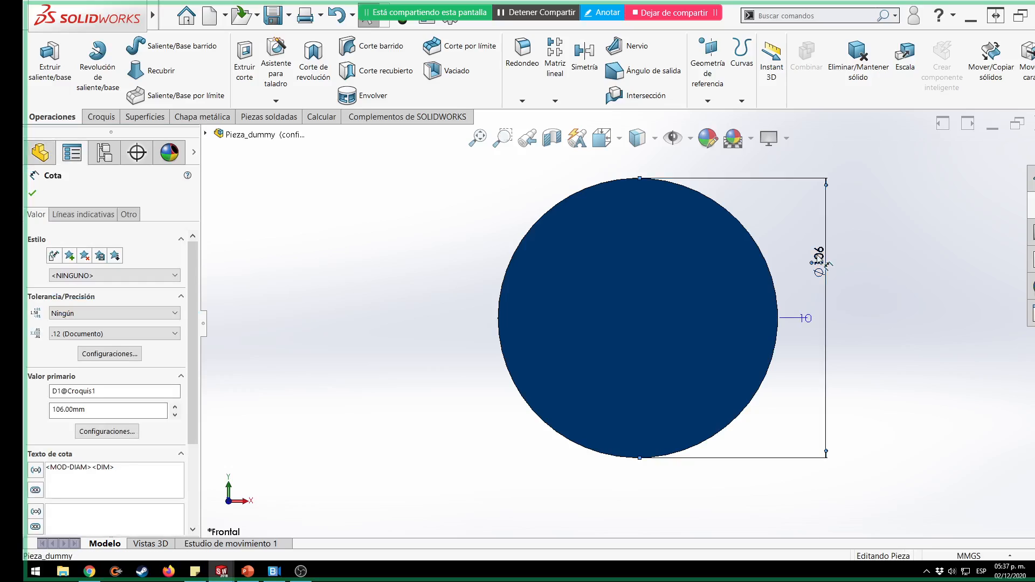
pyautogui.rightClick(827, 264)
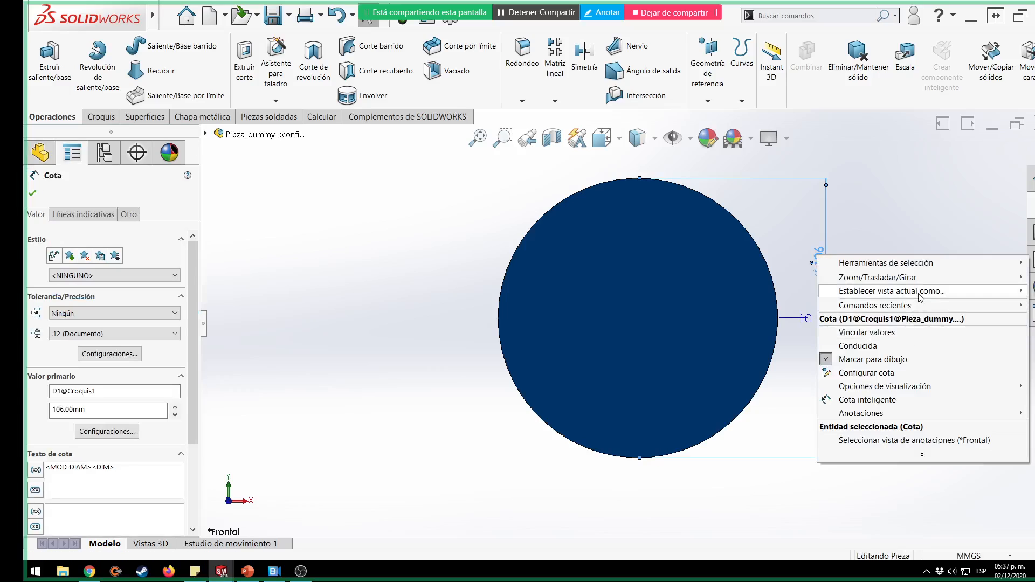
pyautogui.click(862, 372)
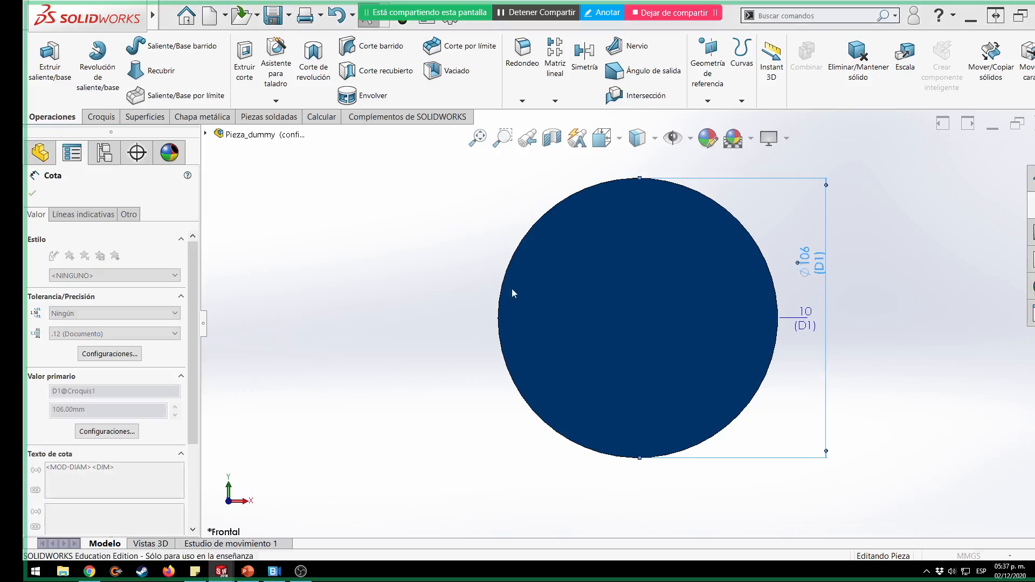
pyautogui.click(604, 302)
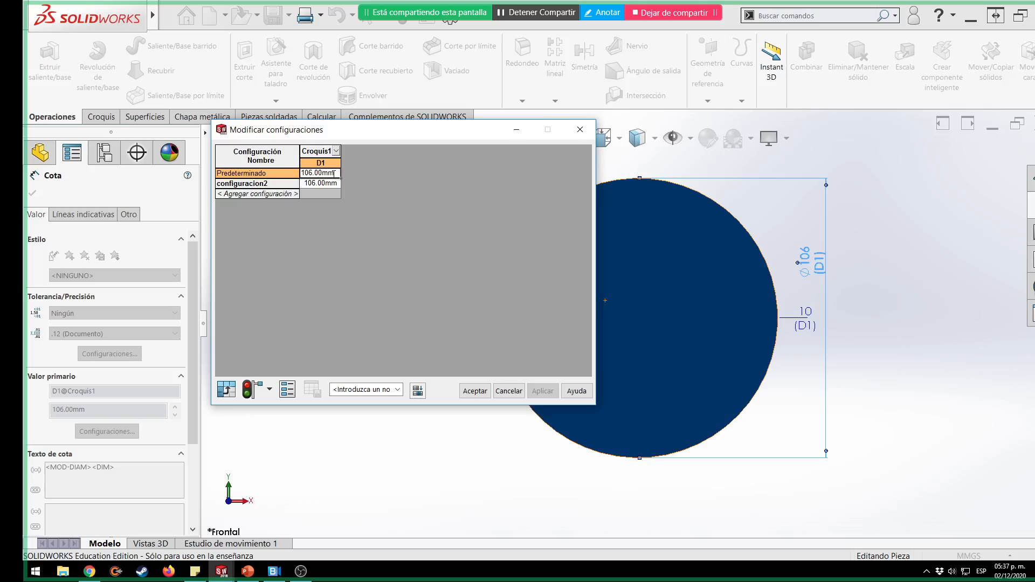
pyautogui.moveTo(335, 174); pyautogui.dragTo(238, 146)
pyautogui.write('65')
pyautogui.press('Return')
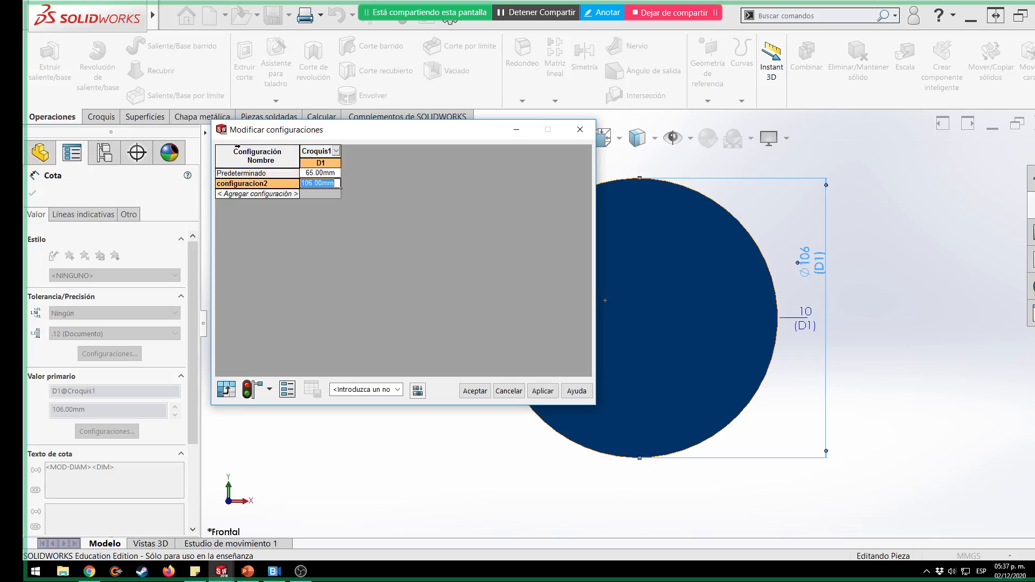
pyautogui.click(477, 392)
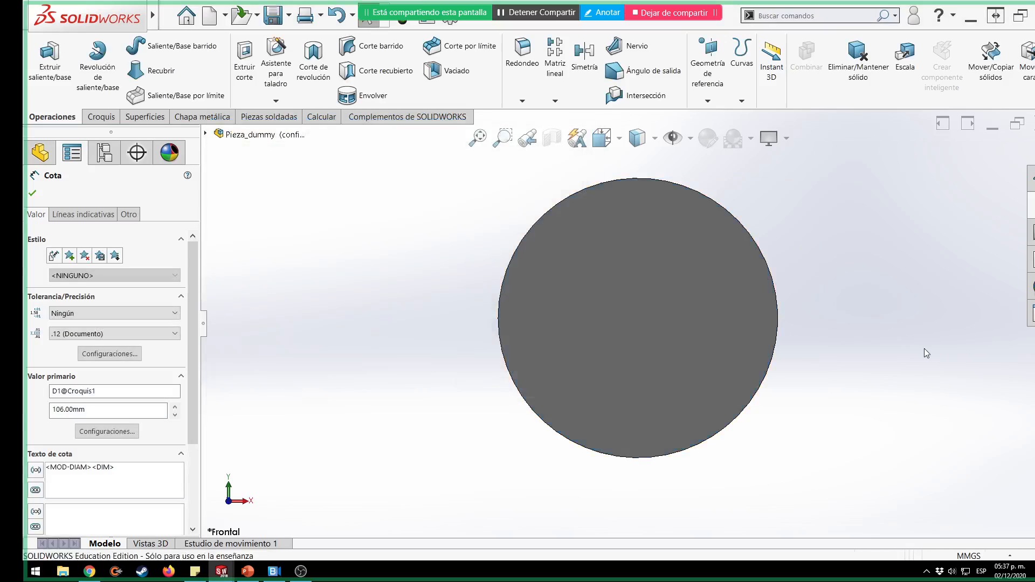
pyautogui.click(879, 351)
pyautogui.press('f')
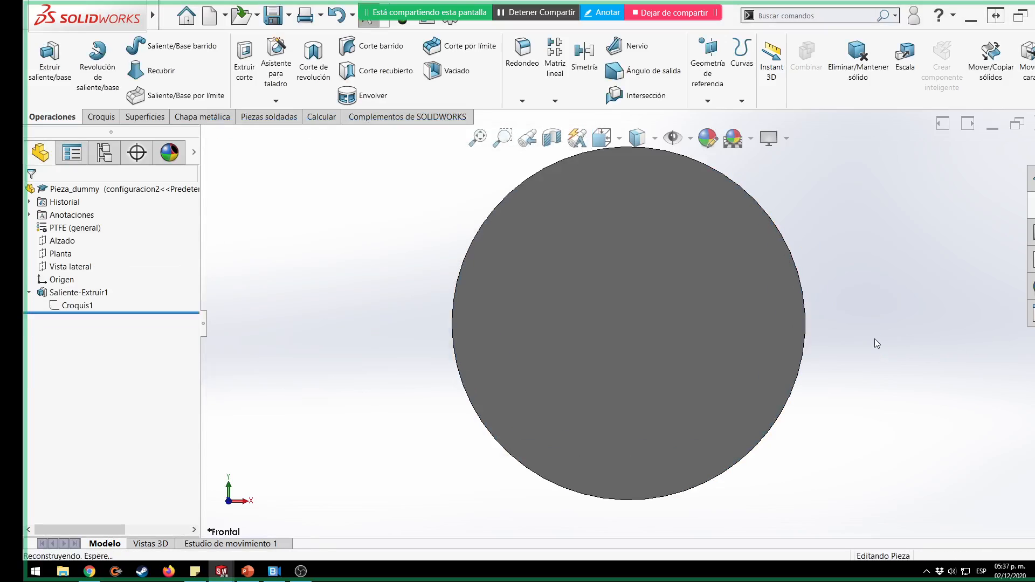
# Return to the drawing and change the view on Hoja1 to the front orientation.
pyautogui.hotkey('ctrl', 'Tab')
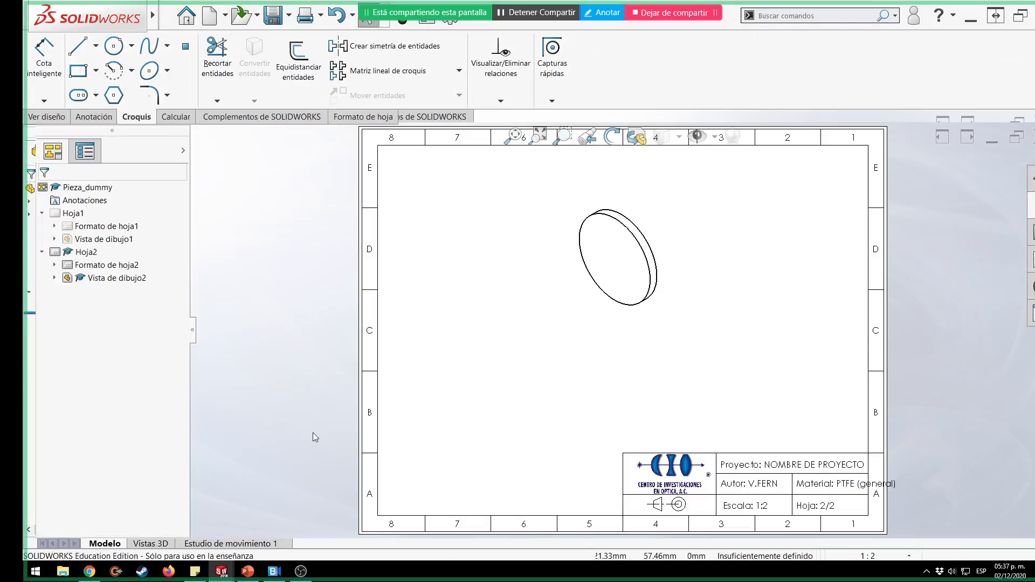
pyautogui.click(644, 343)
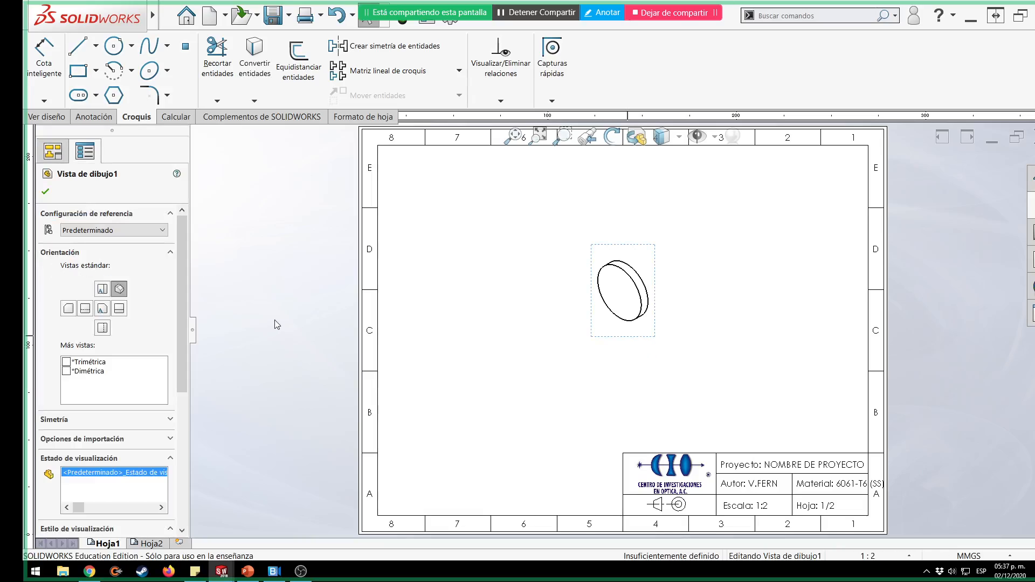
pyautogui.click(103, 309)
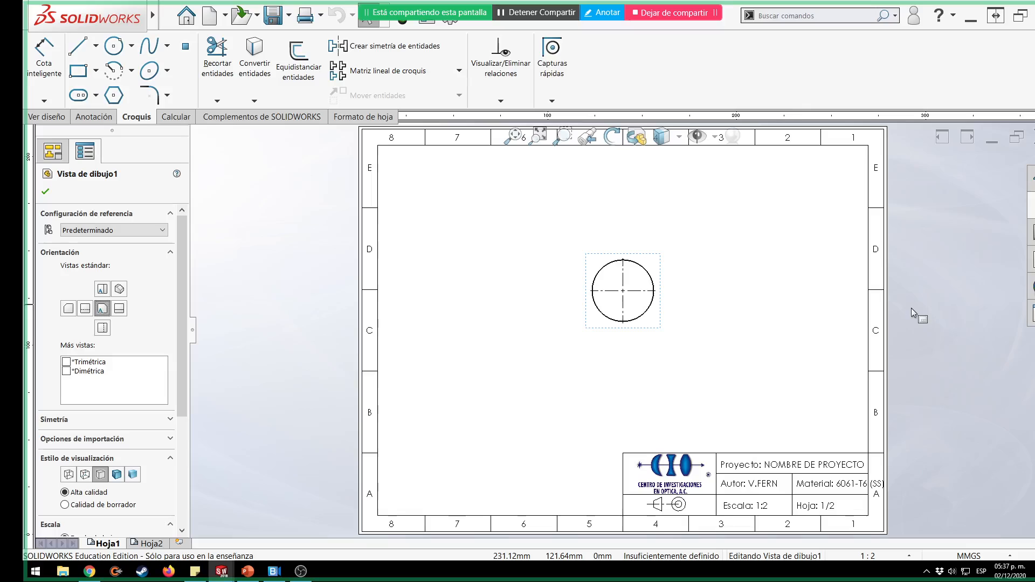
# Set Hoja1's scale to 1:1 and move the front view to the upper-left area of the sheet.
pyautogui.click(884, 556)
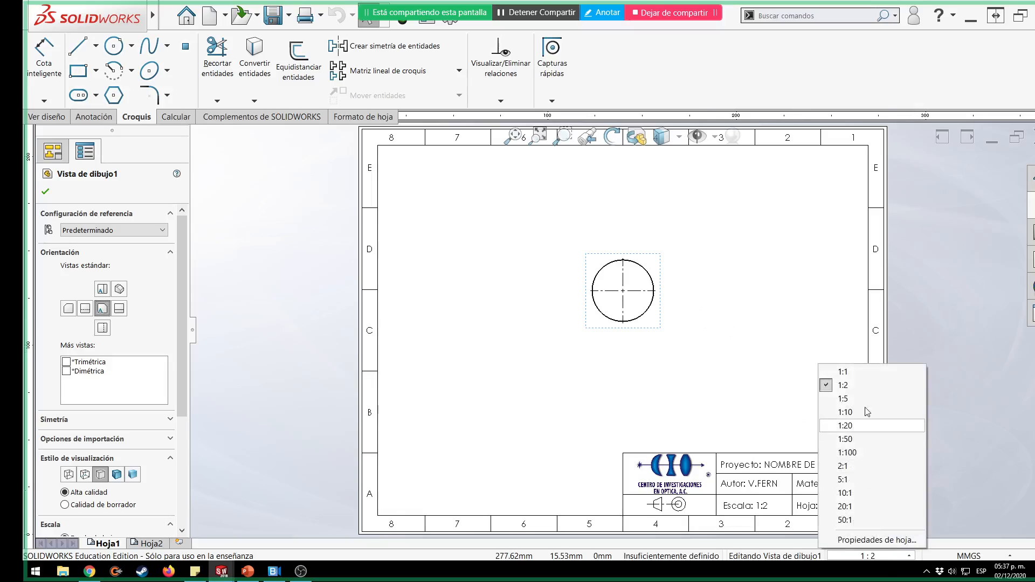
pyautogui.click(859, 378)
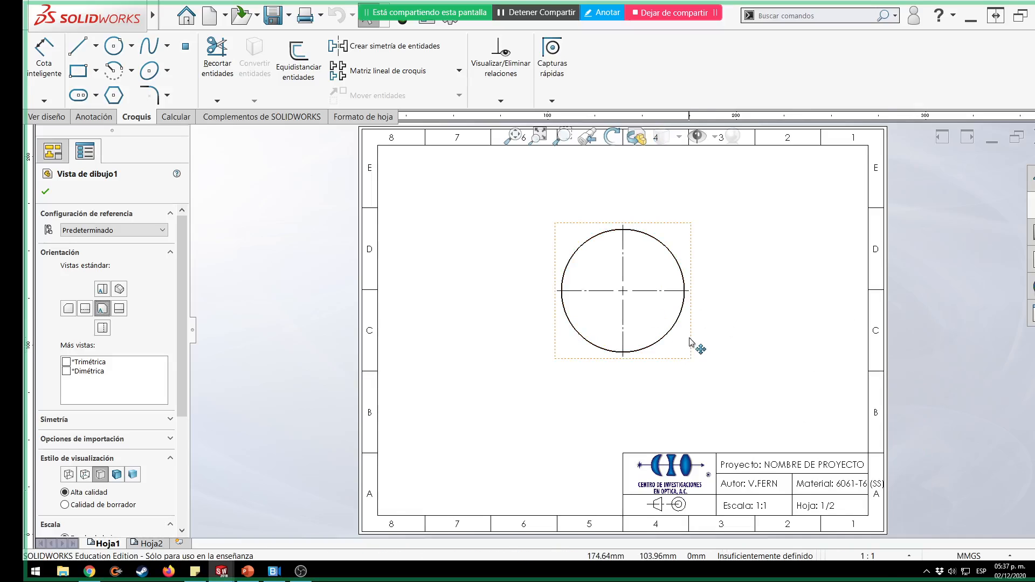
pyautogui.moveTo(658, 325); pyautogui.dragTo(582, 305)
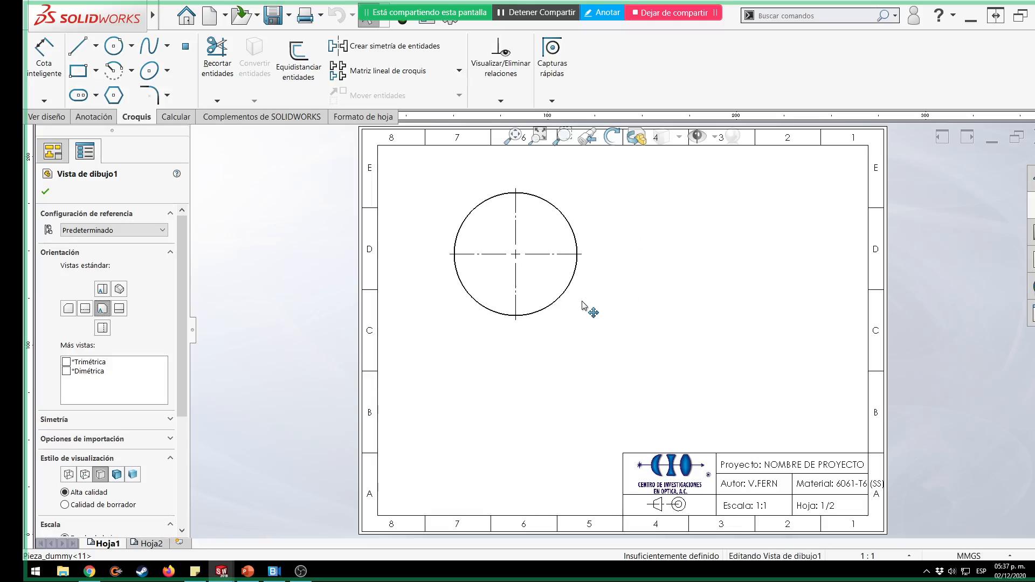
pyautogui.click(939, 342)
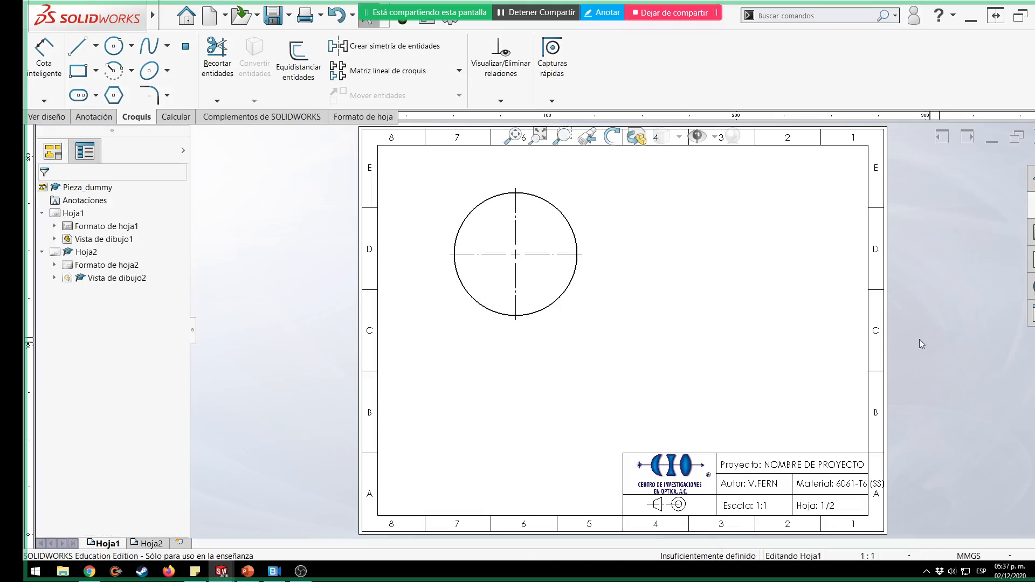
# Insert a general table with two columns and two rows below the circle view on Hoja1.
pyautogui.click(83, 118)
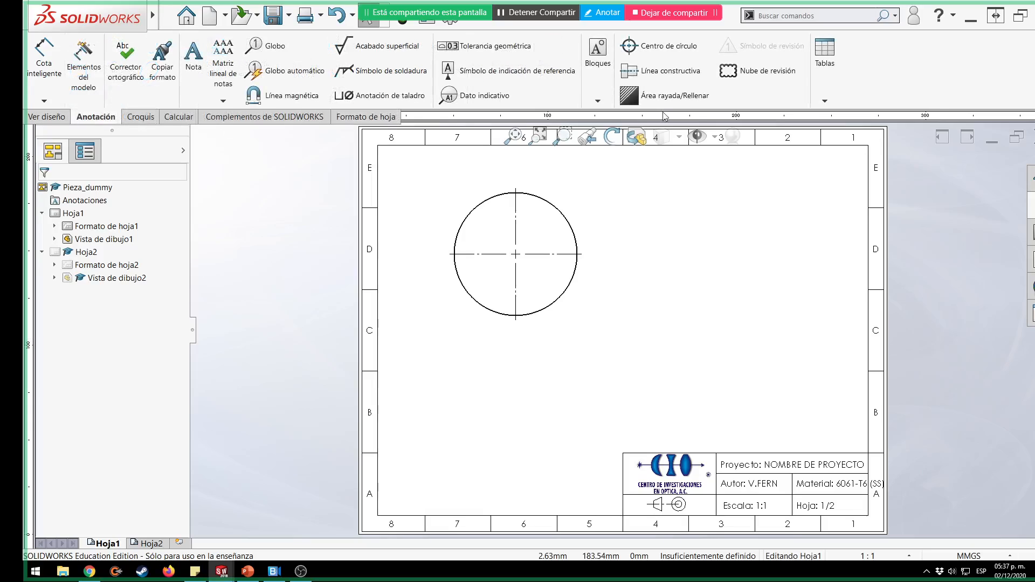
pyautogui.click(825, 100)
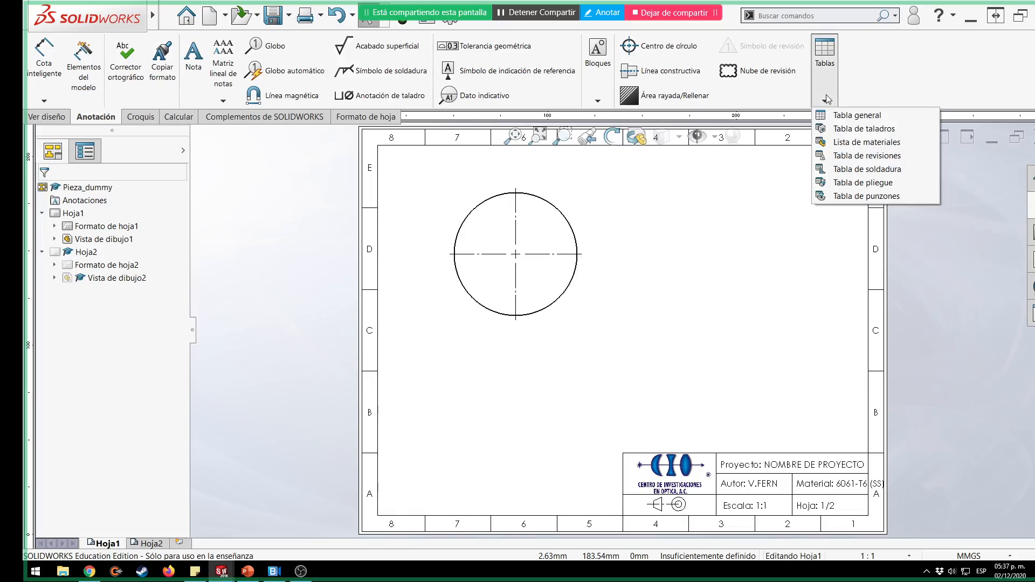
pyautogui.click(860, 123)
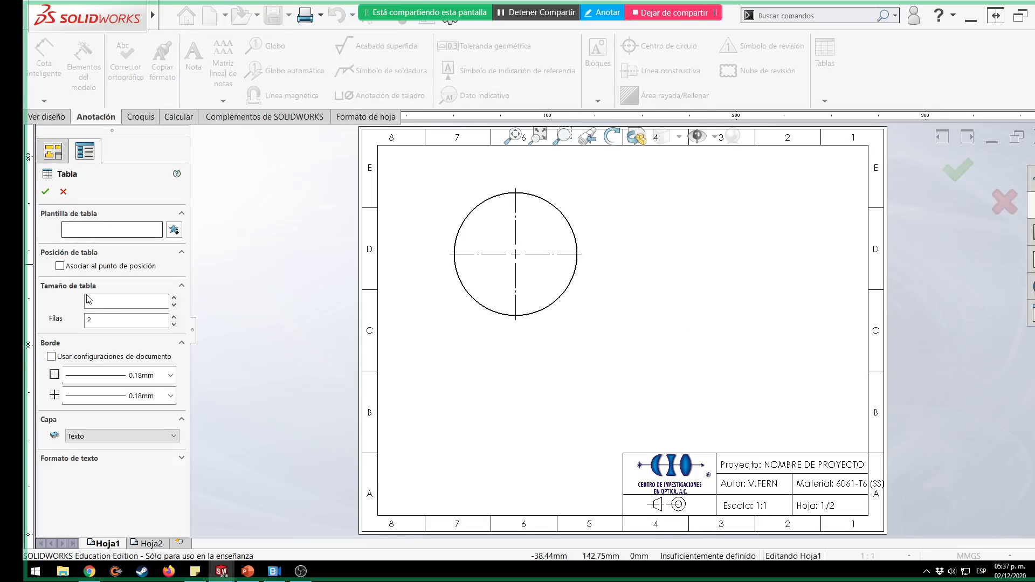
pyautogui.click(89, 300)
pyautogui.write('2')
pyautogui.click(46, 193)
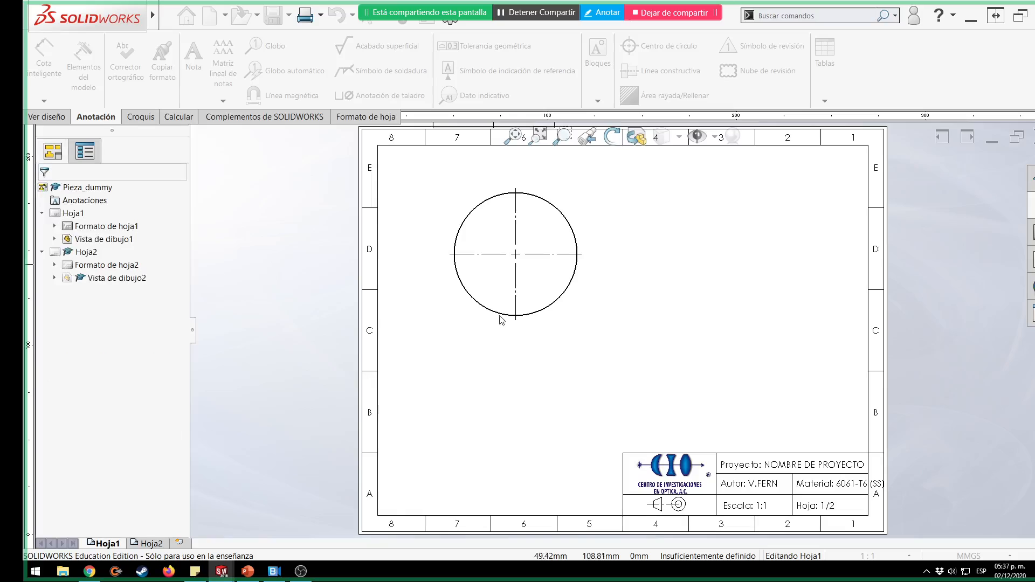
pyautogui.click(521, 352)
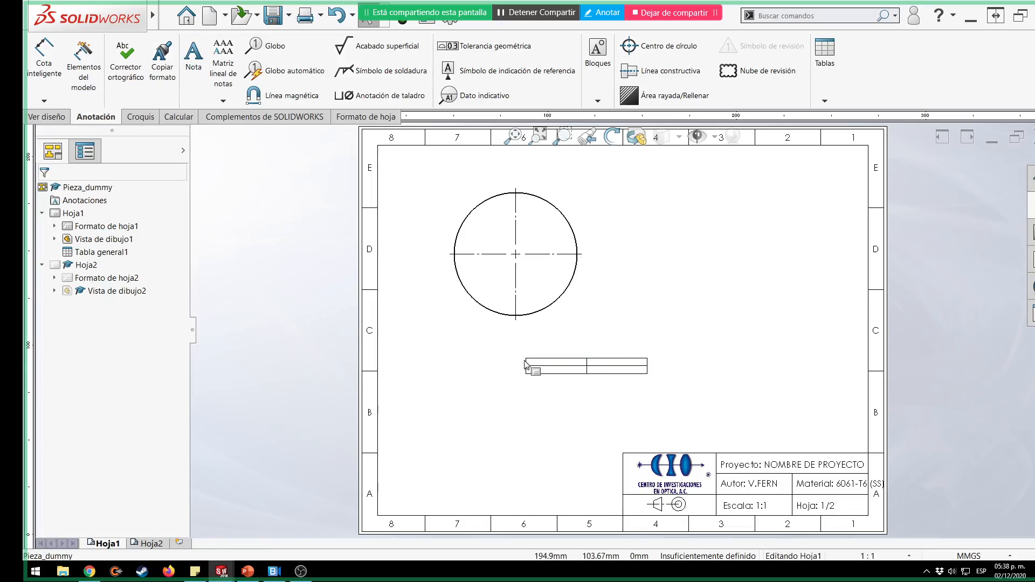
pyautogui.click(603, 335)
pyautogui.scroll(1, 603, 335)
pyautogui.press('f')
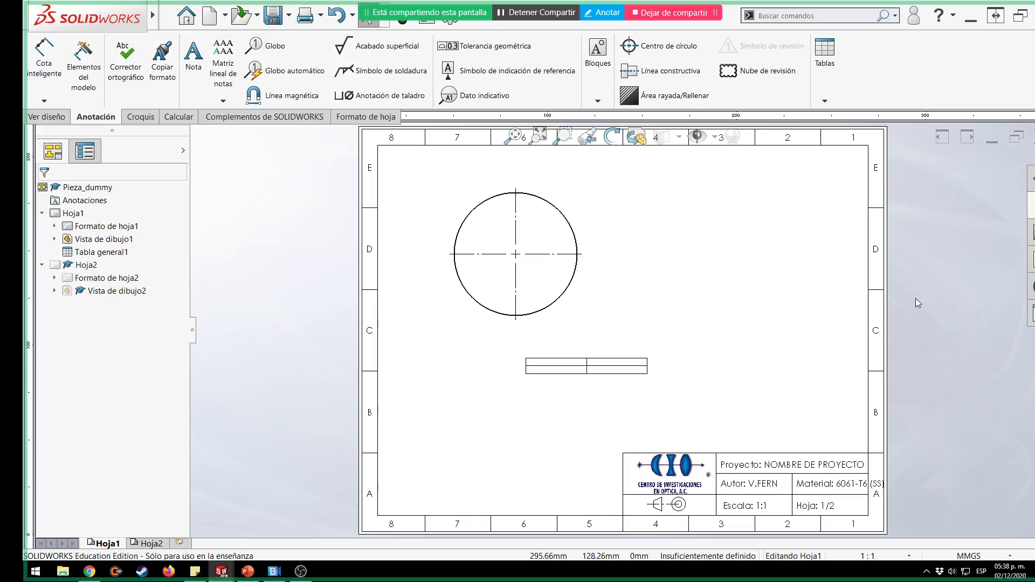
# Dimension the diameter of the circle in the front view on Hoja1, placing the text outside its upper-right edge.
pyautogui.moveTo(927, 345); pyautogui.dragTo(776, 283, button='right')
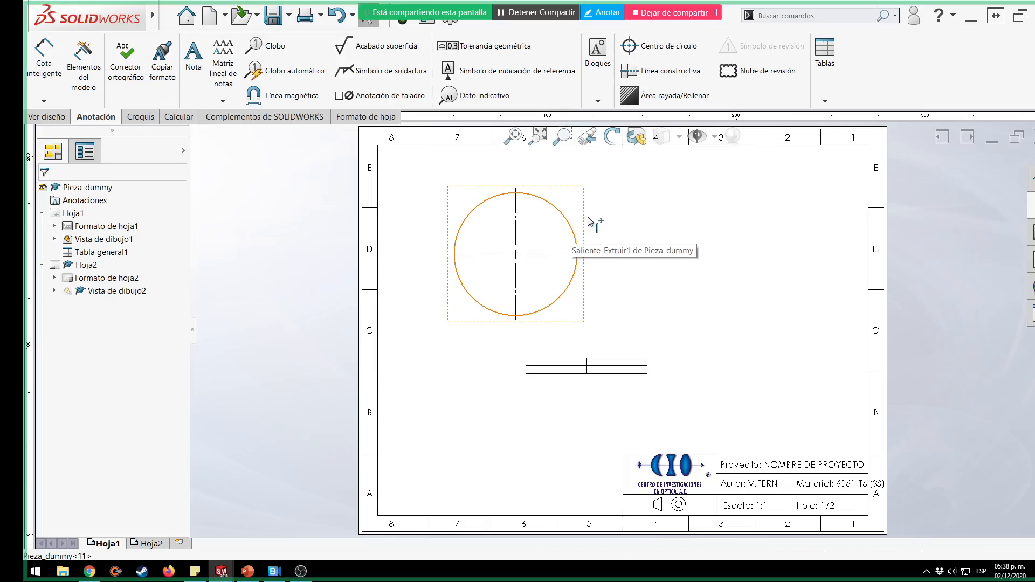
pyautogui.click(570, 227)
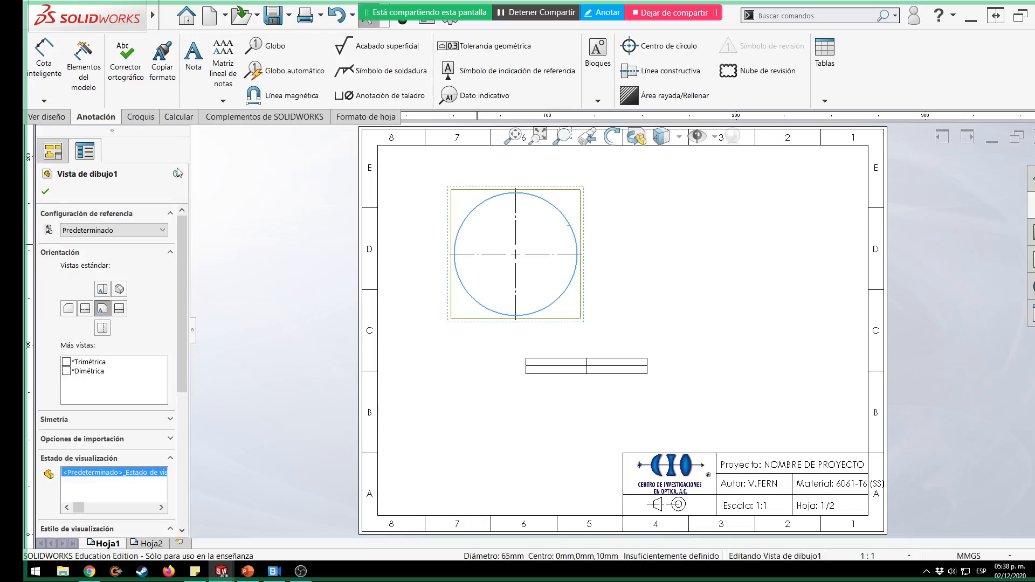
pyautogui.click(150, 120)
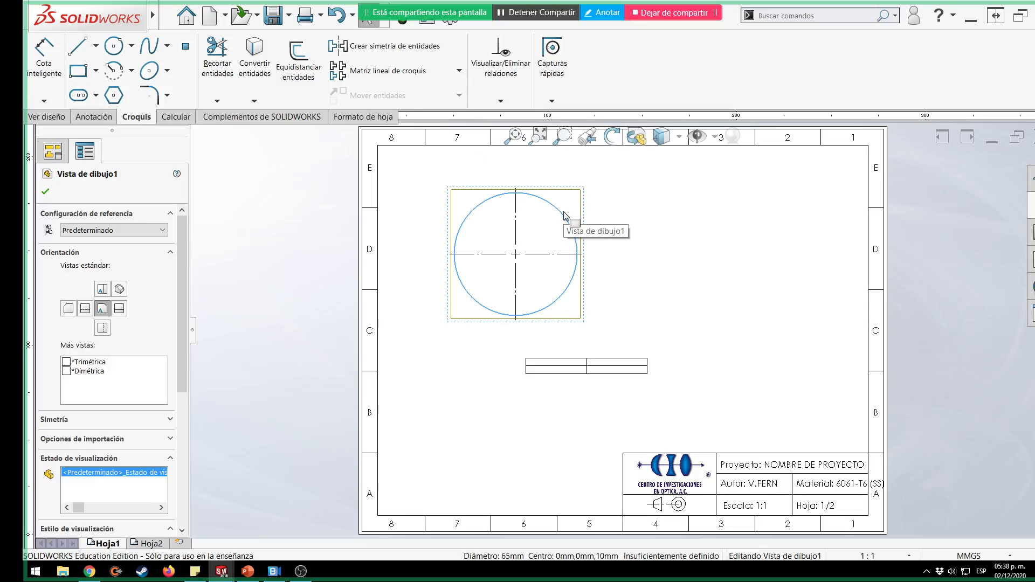
pyautogui.click(44, 60)
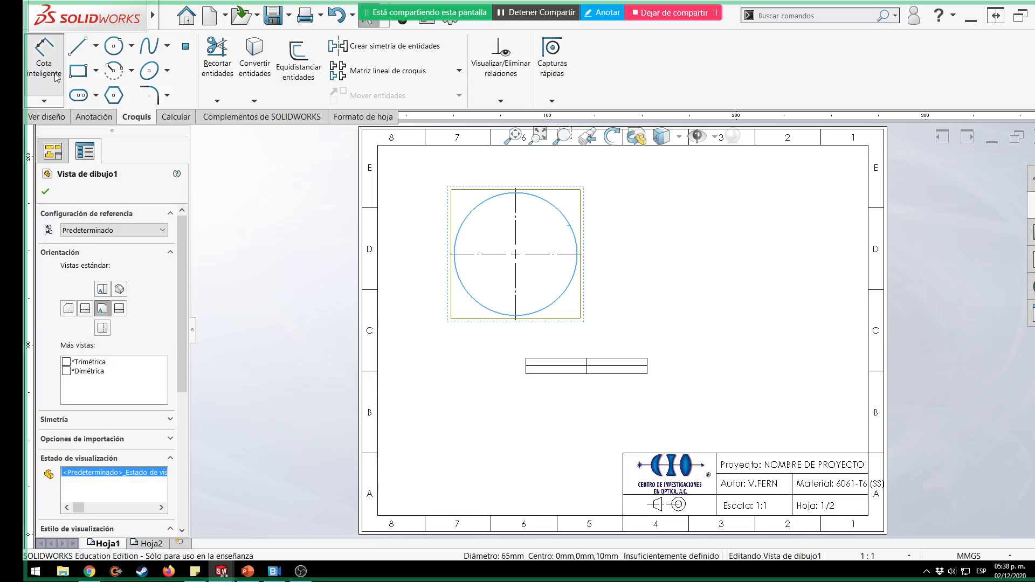
pyautogui.click(569, 218)
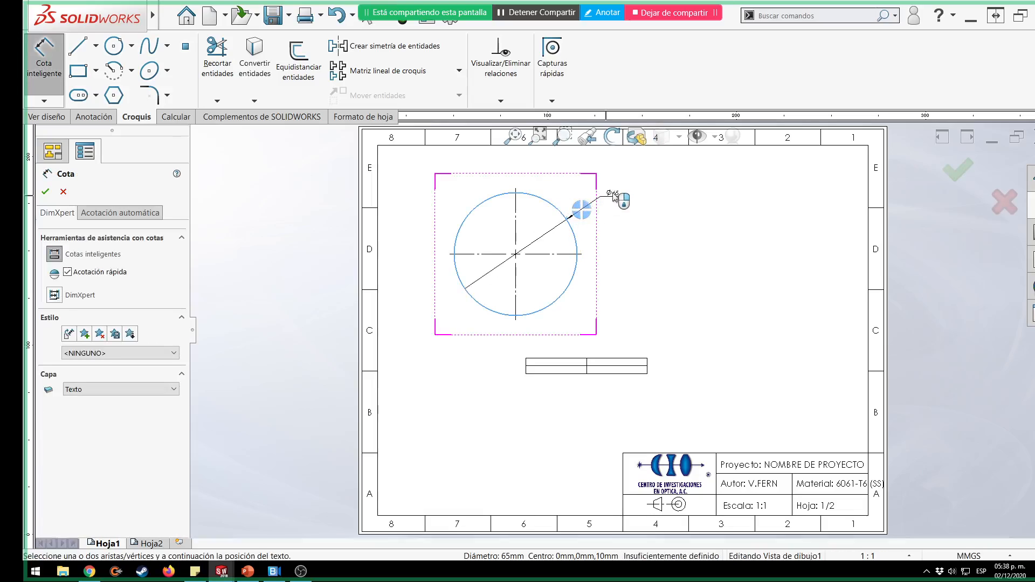
pyautogui.click(591, 201)
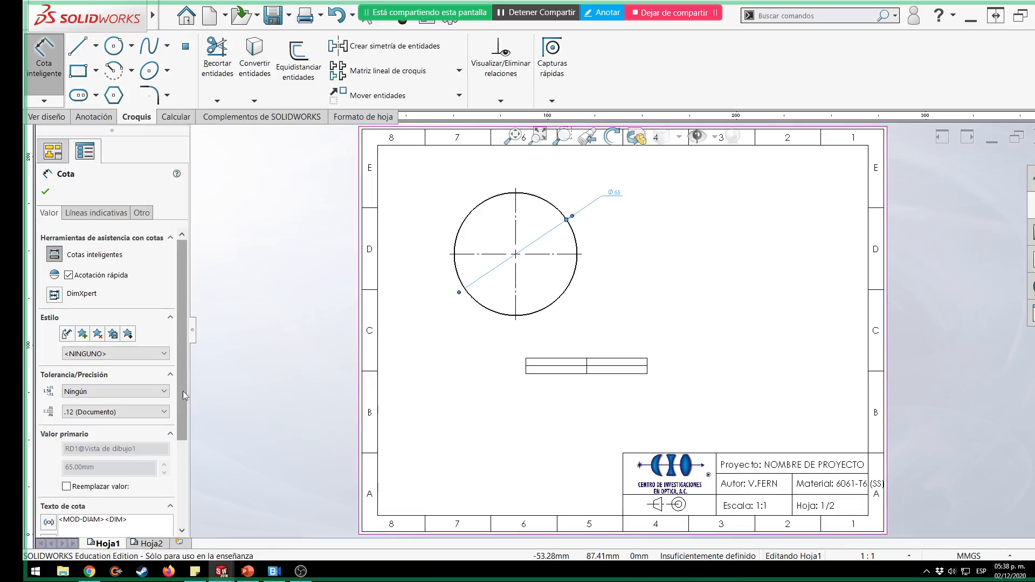
# Override the circle dimension's primary value with the text "diametro".
pyautogui.moveTo(183, 390); pyautogui.dragTo(181, 433)
pyautogui.click(100, 407)
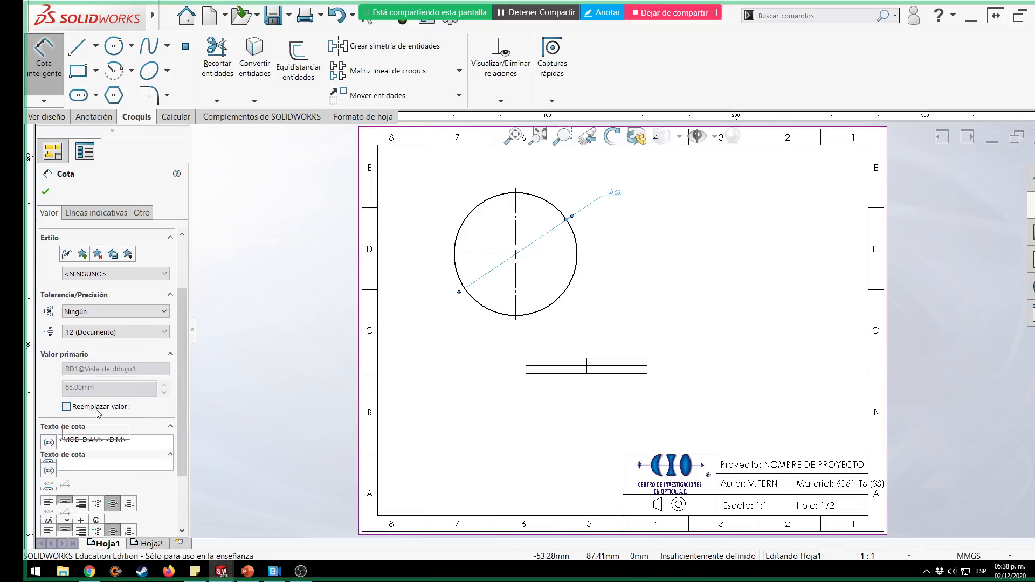
pyautogui.moveTo(99, 429); pyautogui.dragTo(37, 431)
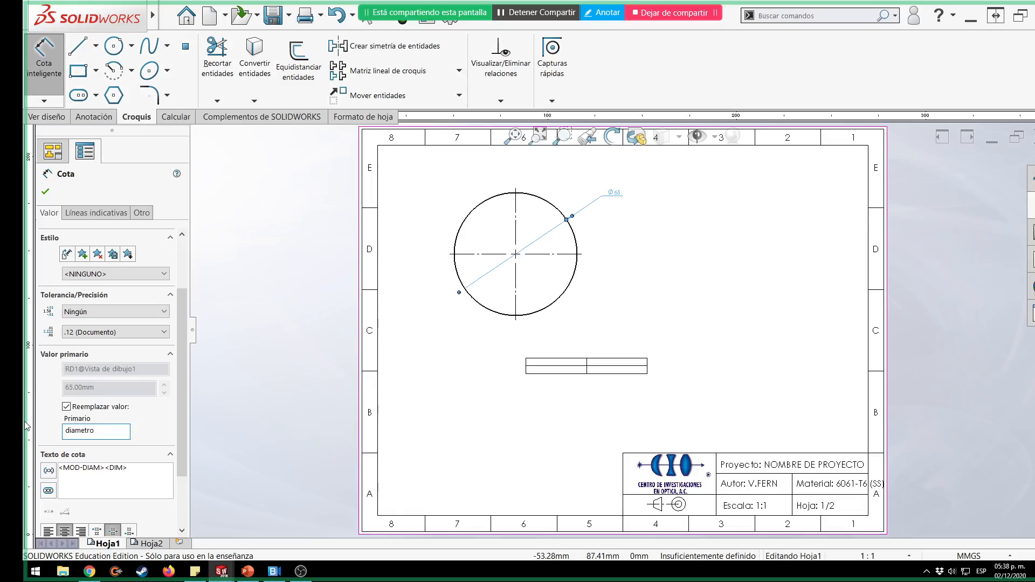
pyautogui.write('diametro')
pyautogui.click(45, 191)
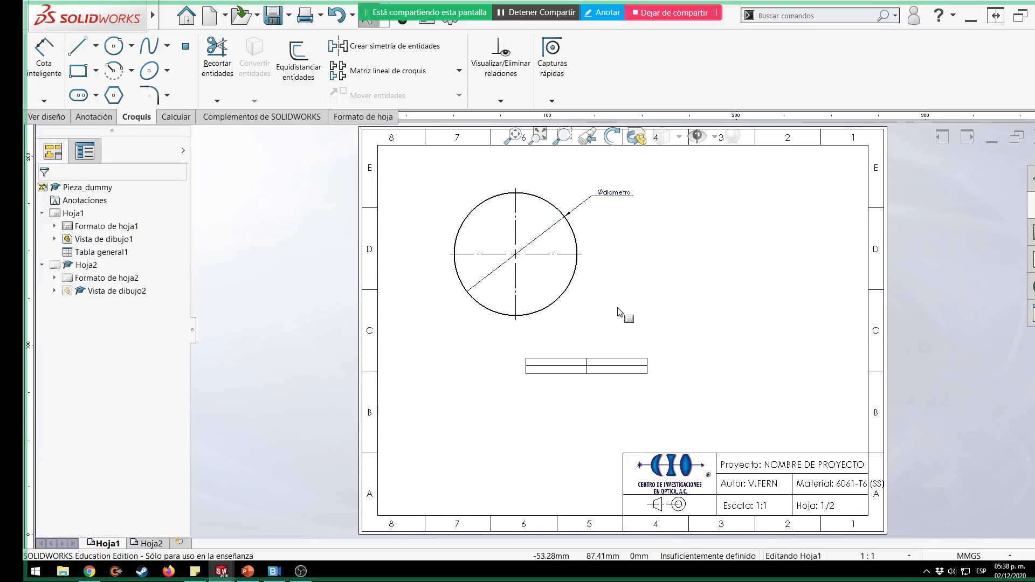
# Enter "diametro" in the first cell of the table's first row.
pyautogui.scroll(2, 593, 359)
pyautogui.scroll(-4, 603, 350)
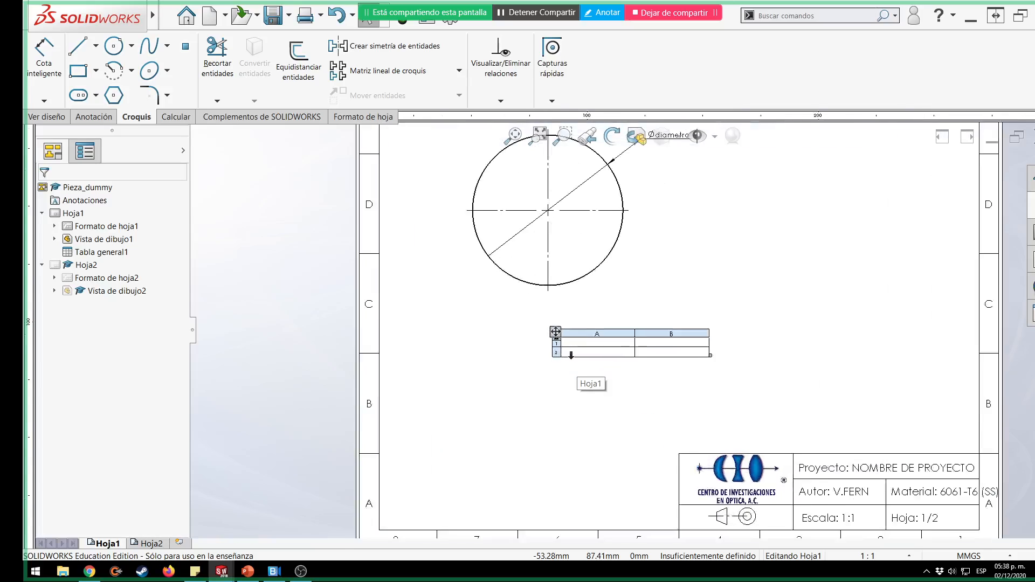
pyautogui.doubleClick(607, 345)
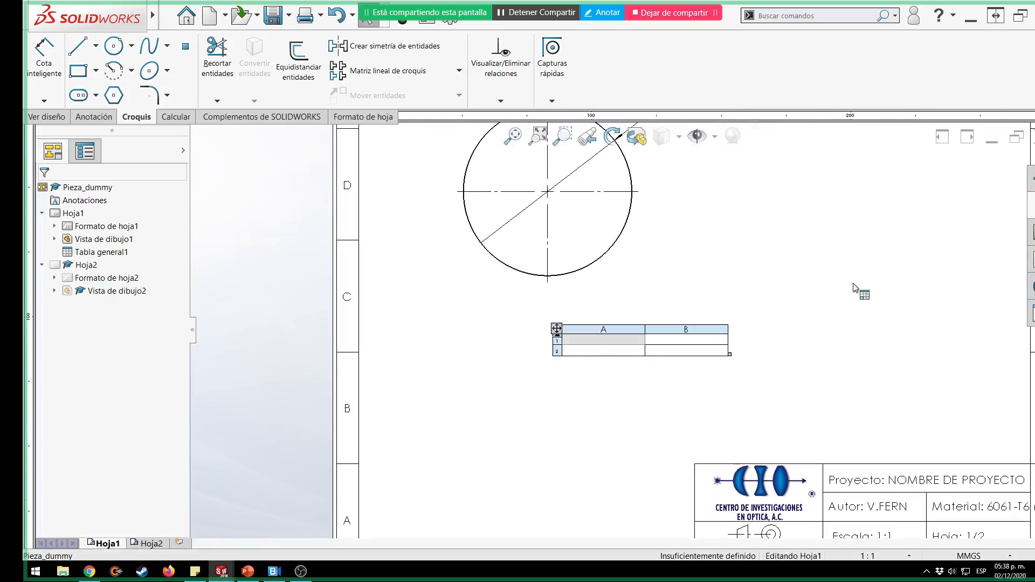
pyautogui.write('diametro')
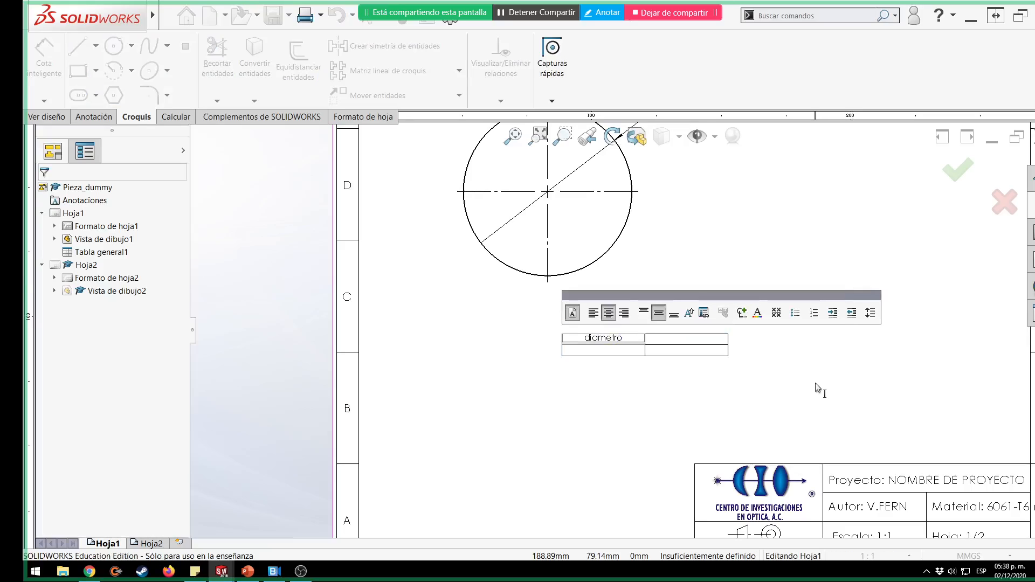
pyautogui.click(774, 357)
# Insert a new table column to the right of column B.
pyautogui.click(726, 348)
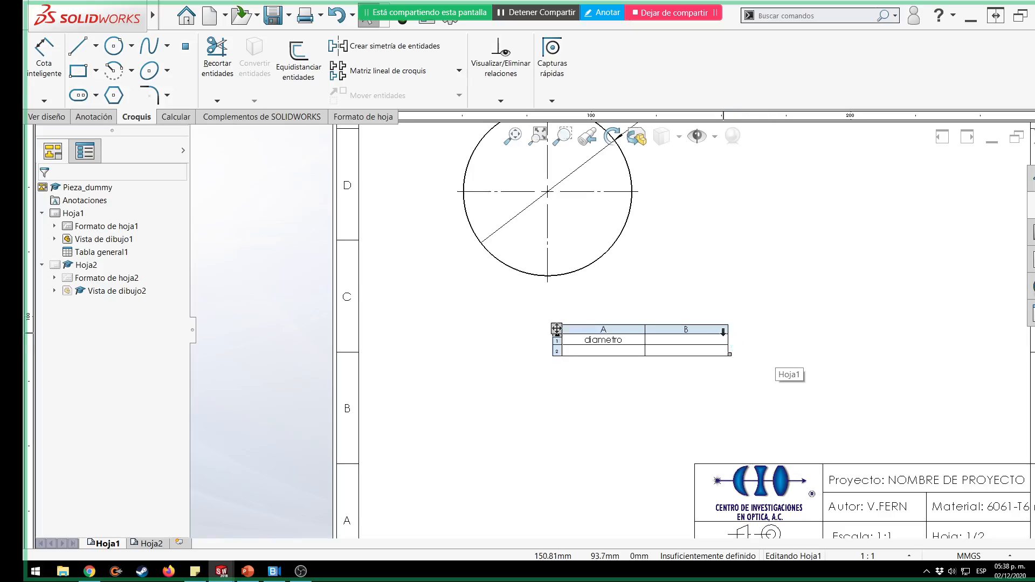
pyautogui.click(722, 330)
pyautogui.rightClick(723, 334)
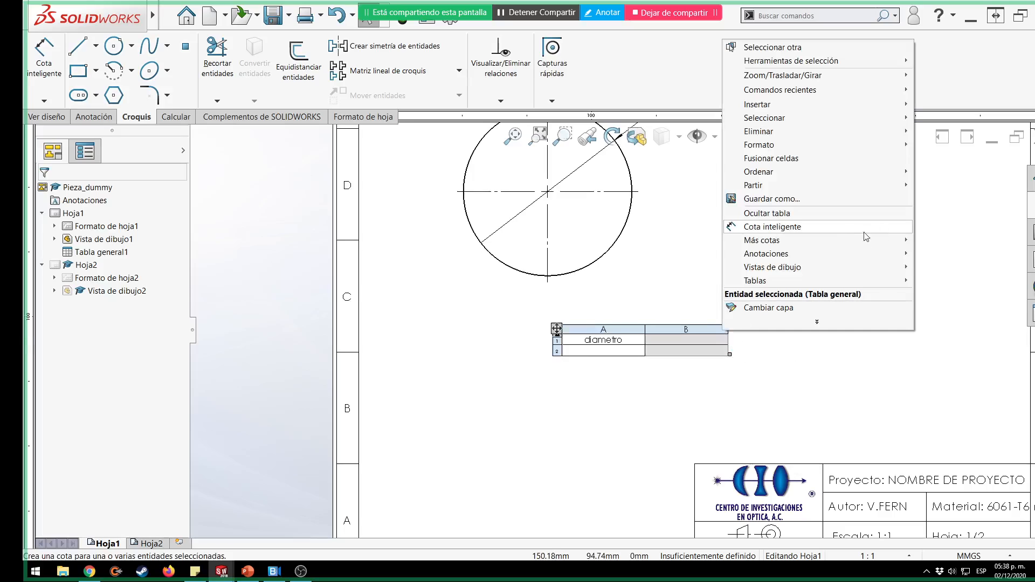
pyautogui.moveTo(840, 110)
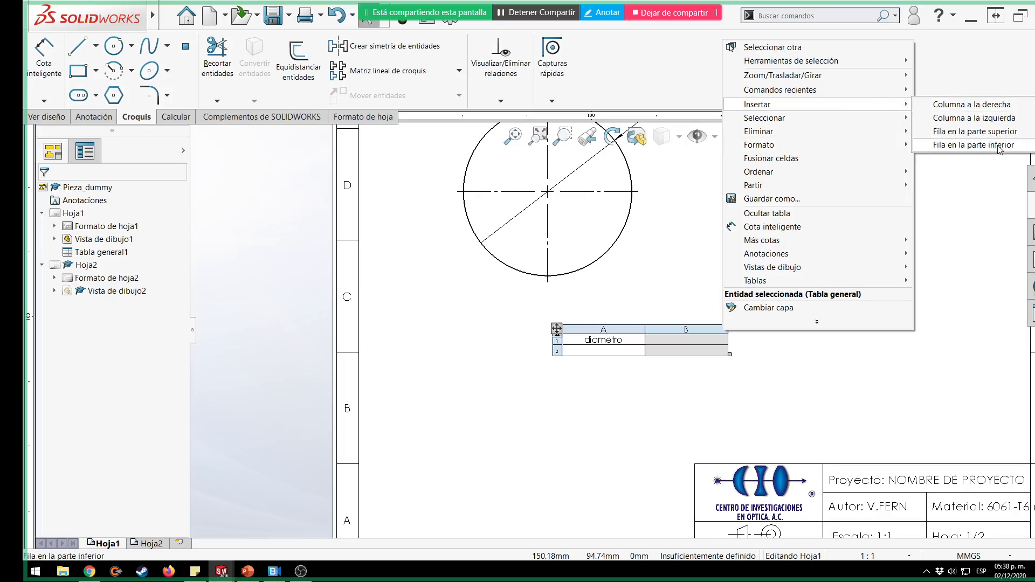
pyautogui.click(971, 104)
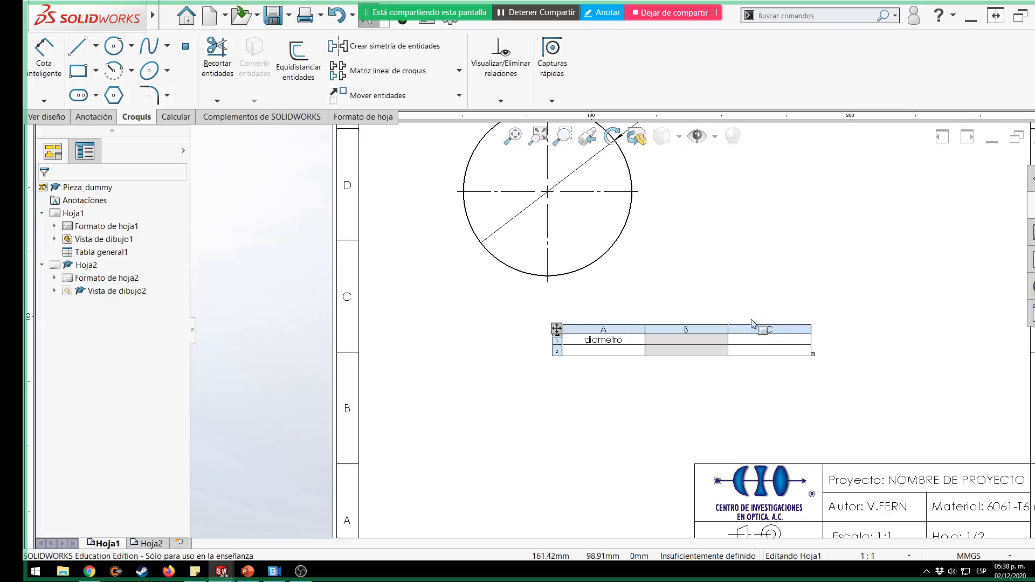
# Enter "diametro" in column A of the table's second row.
pyautogui.doubleClick(699, 345)
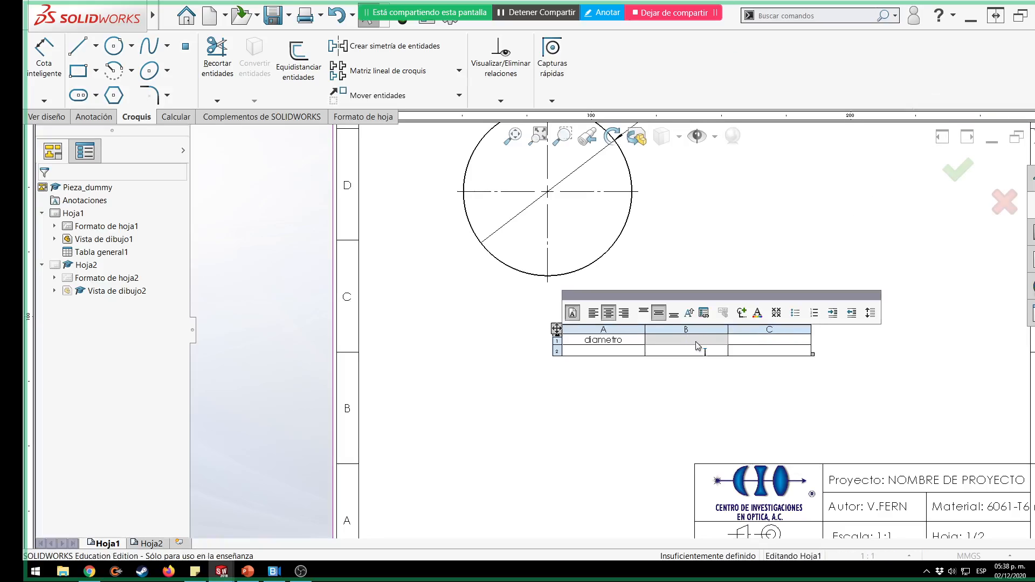
pyautogui.click(622, 353)
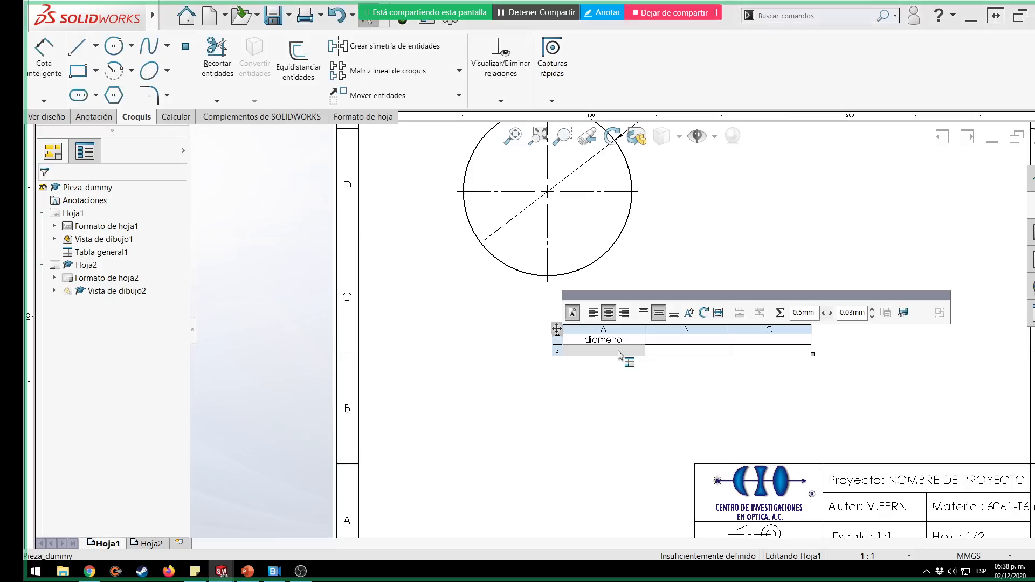
pyautogui.doubleClick(602, 350)
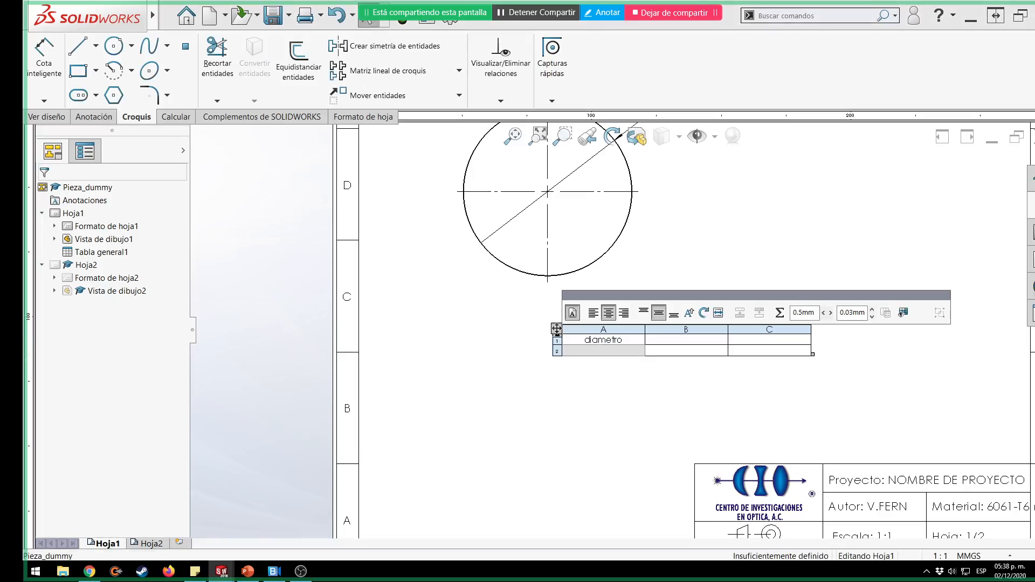
pyautogui.write('diametro')
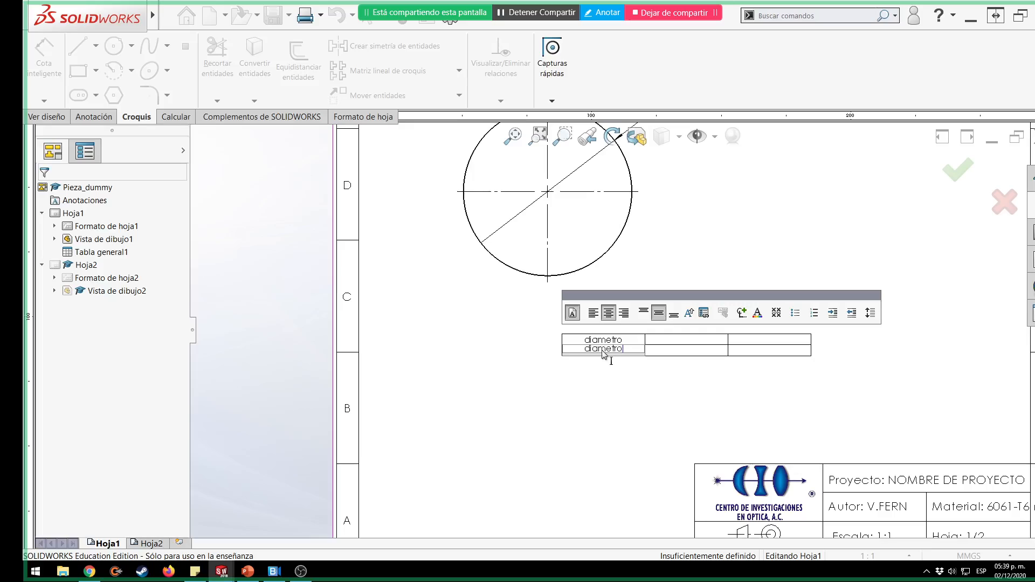
# Fill the second row's diameter values with 65 in column B and 106 in column C.
pyautogui.click(680, 351)
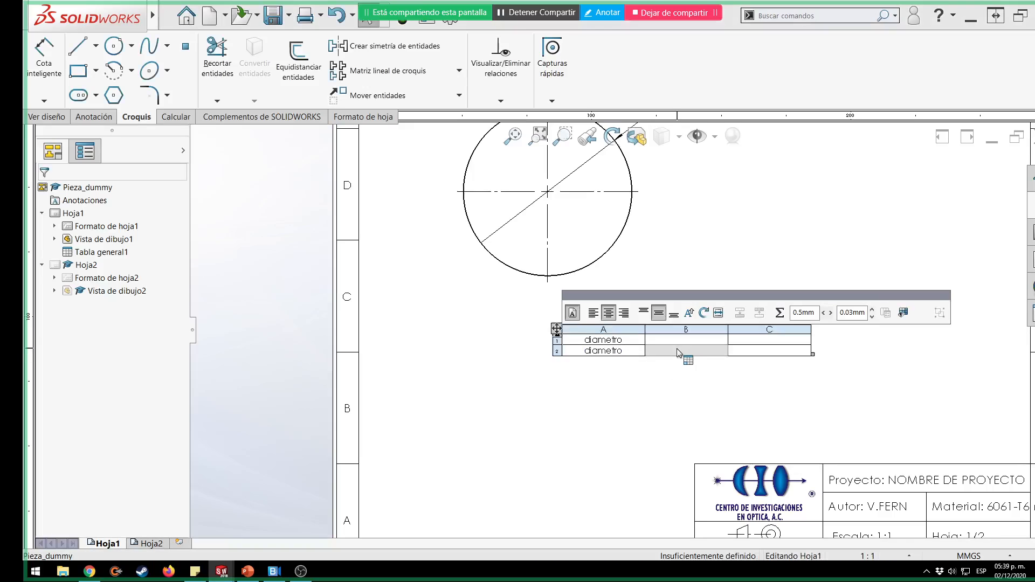
pyautogui.doubleClick(679, 352)
pyautogui.write('65')
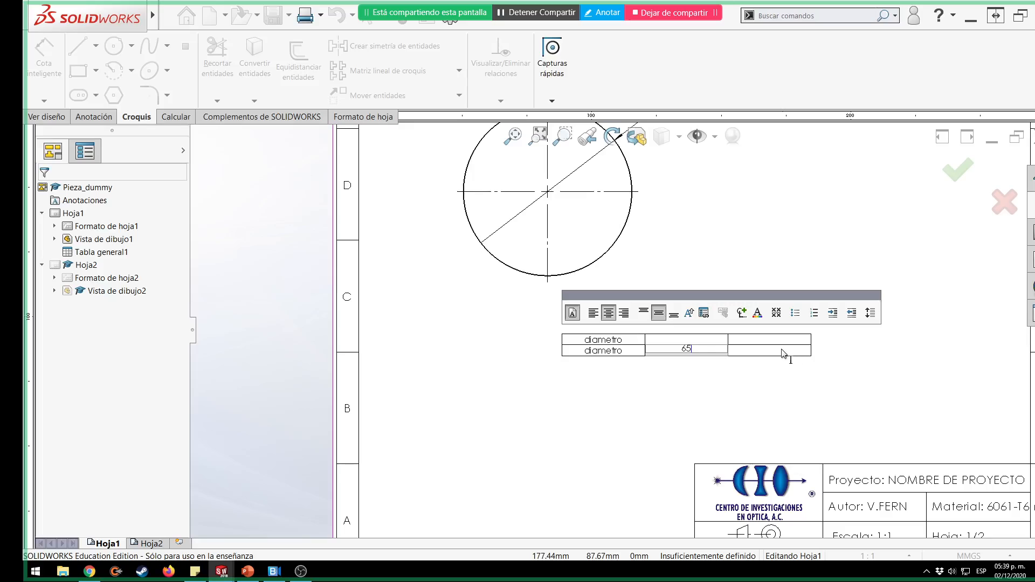
pyautogui.click(776, 351)
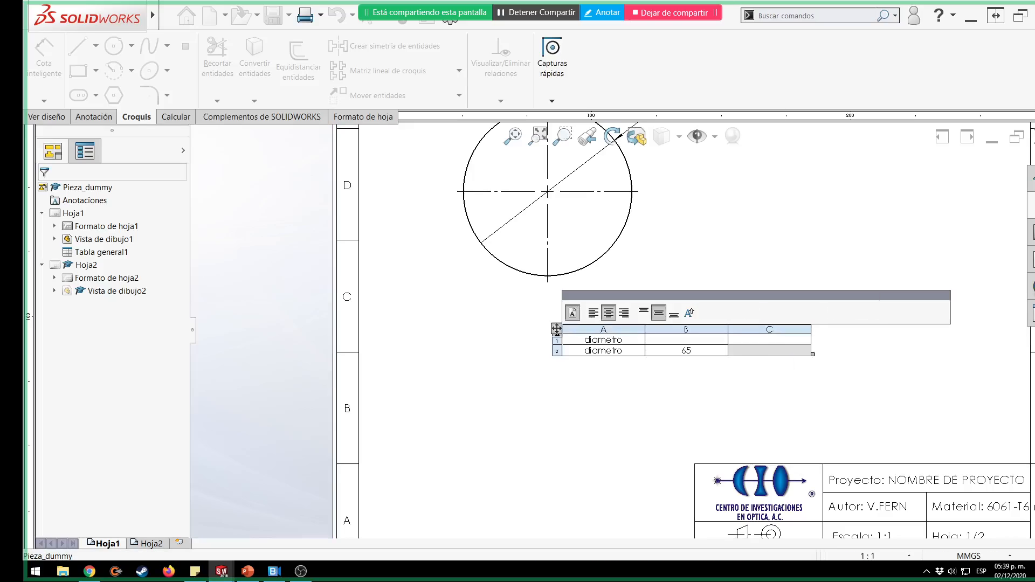
pyautogui.doubleClick(776, 351)
pyautogui.write('106')
# Clear the first row's cell in column A and title columns B and C "conf1" and "conf2".
pyautogui.click(618, 343)
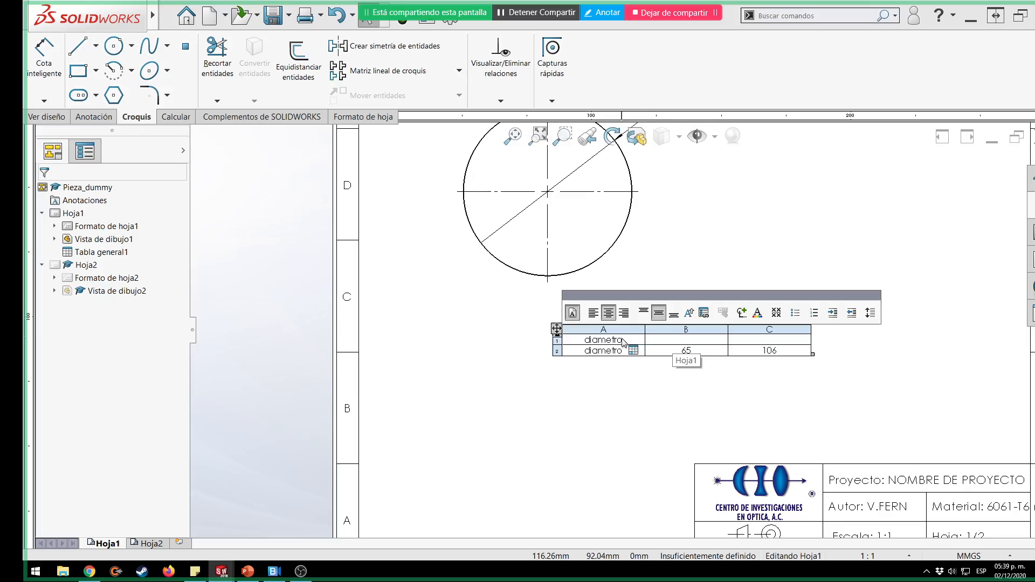
pyautogui.press('Delete')
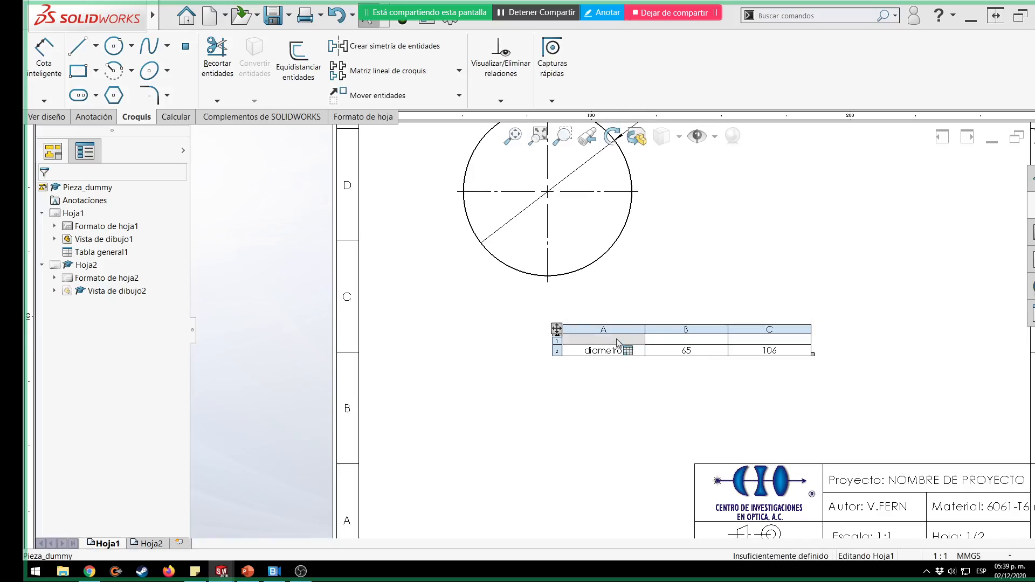
pyautogui.click(685, 344)
pyautogui.doubleClick(685, 343)
pyautogui.write('conf1')
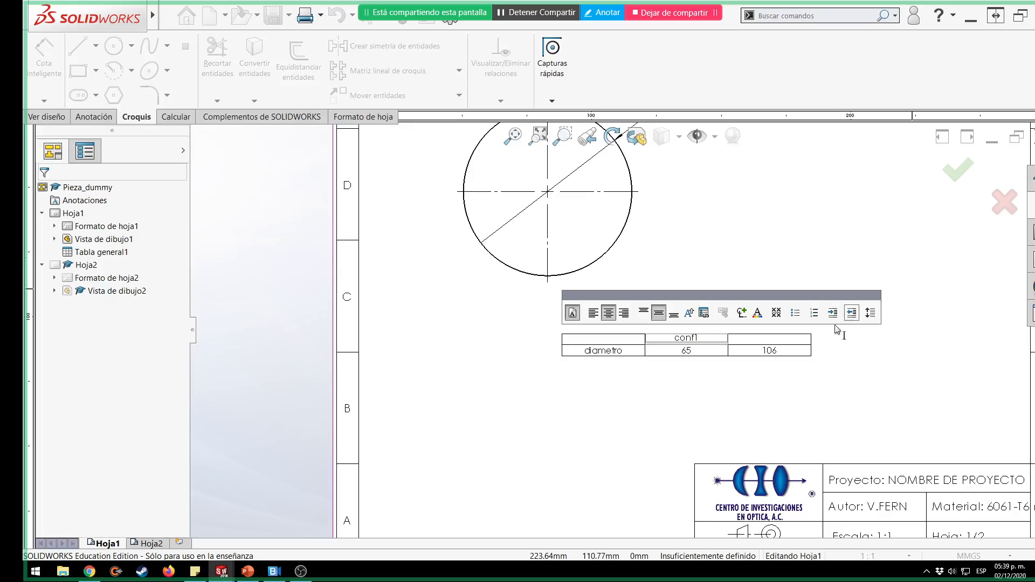
pyautogui.click(754, 339)
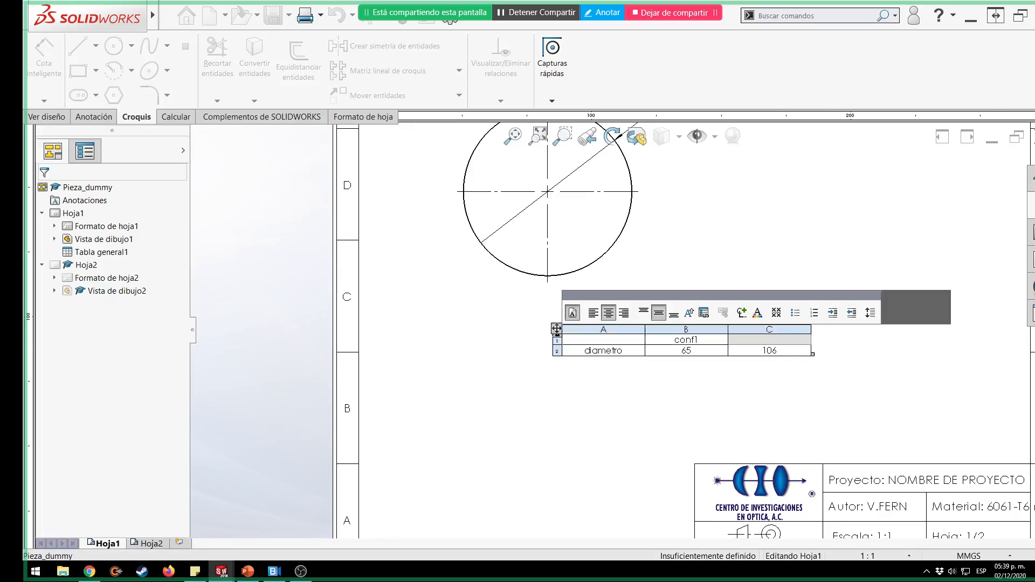
pyautogui.doubleClick(776, 340)
pyautogui.write('conf2')
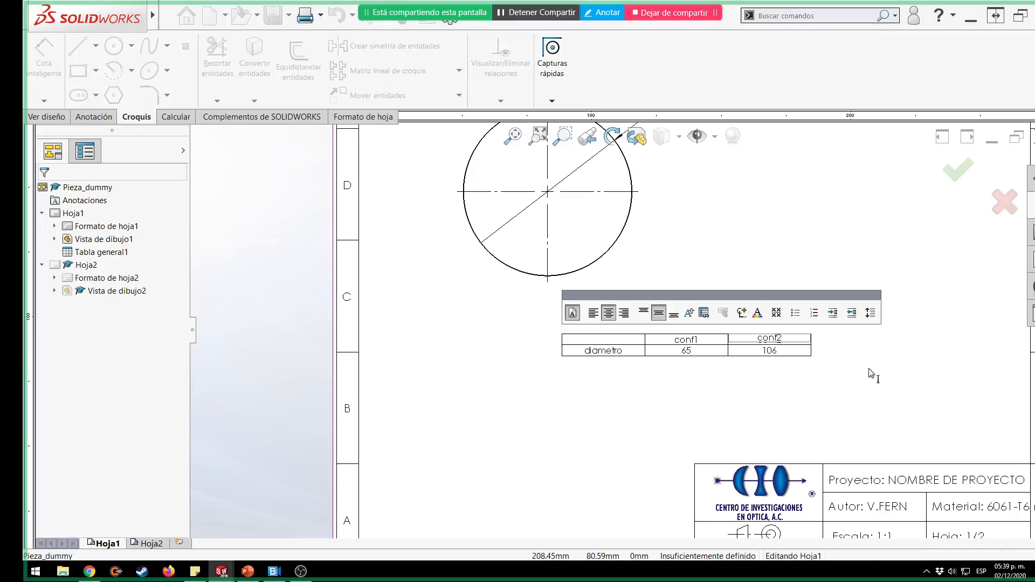
pyautogui.click(870, 371)
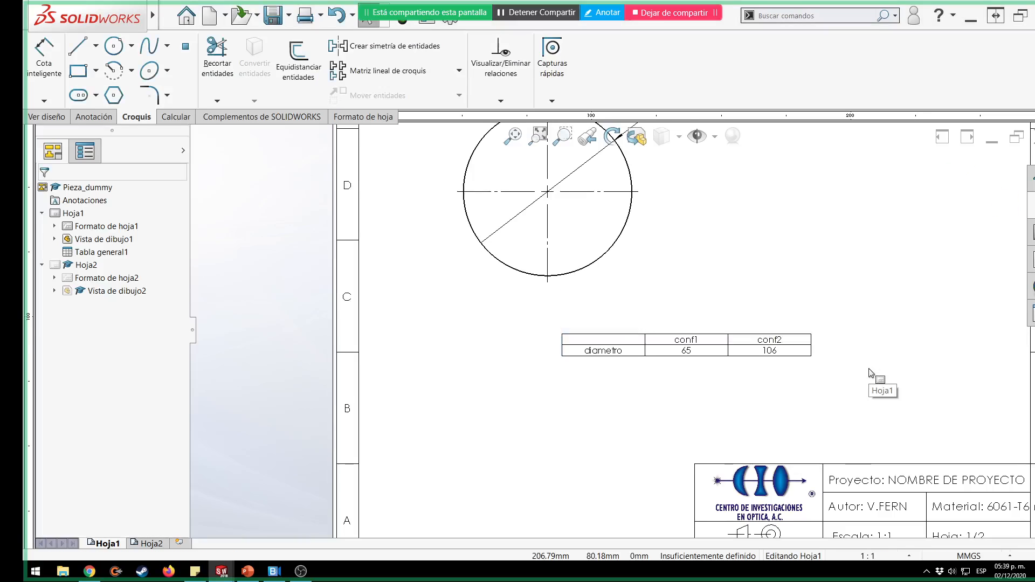
pyautogui.press('f')
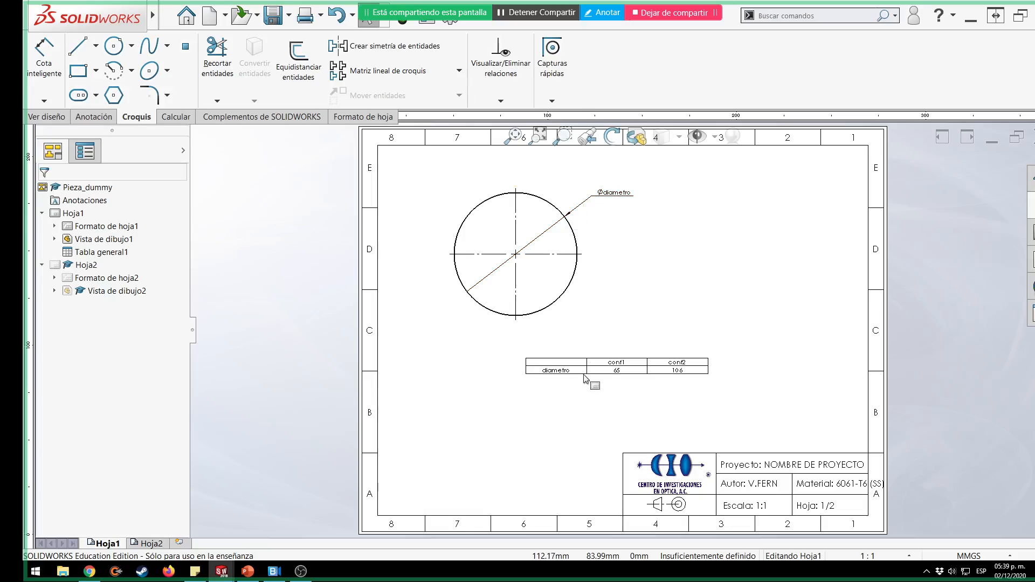
pyautogui.scroll(-1, 599, 373)
pyautogui.scroll(-2, 599, 373)
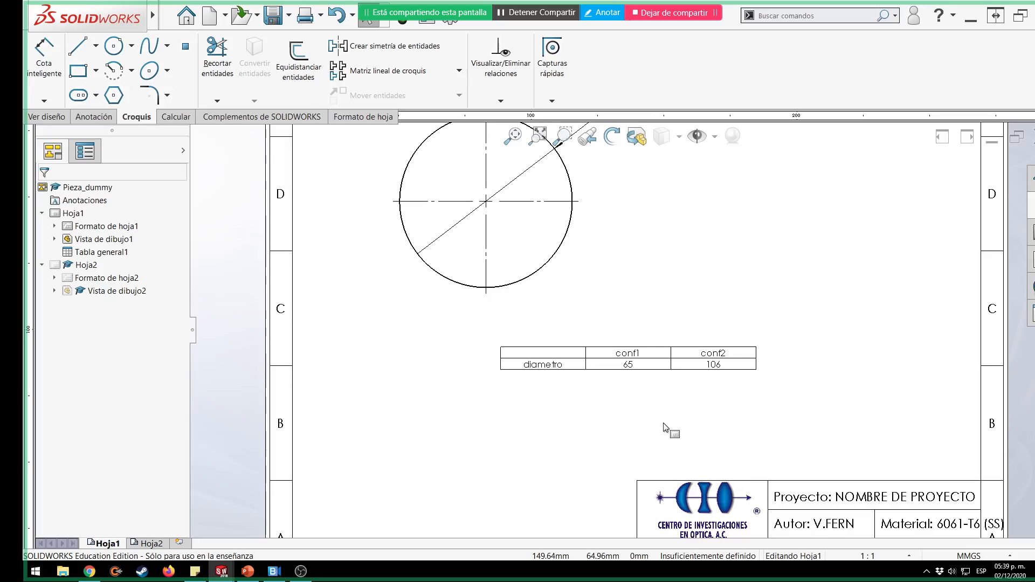
pyautogui.scroll(-1, 666, 428)
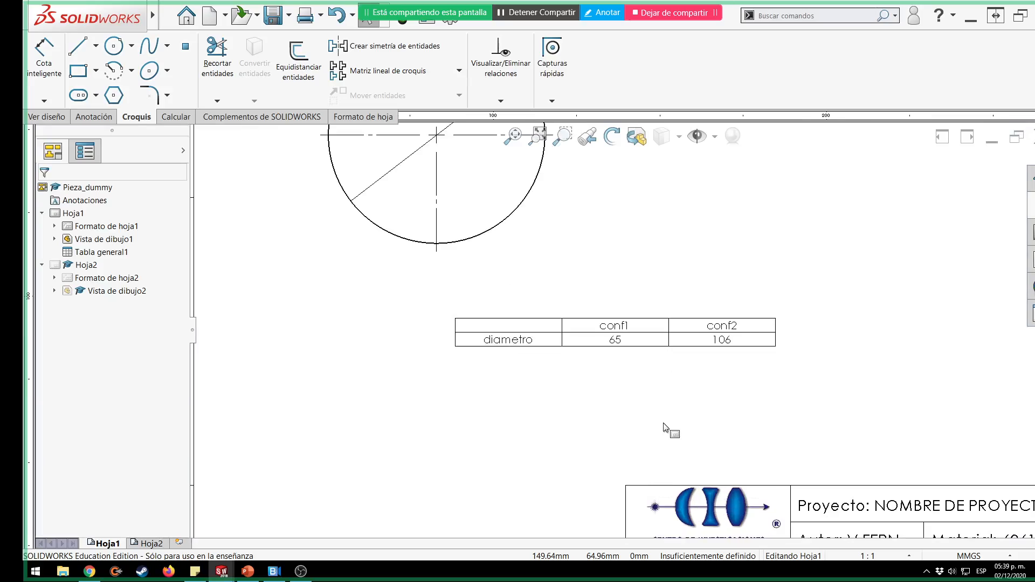
pyautogui.press('f')
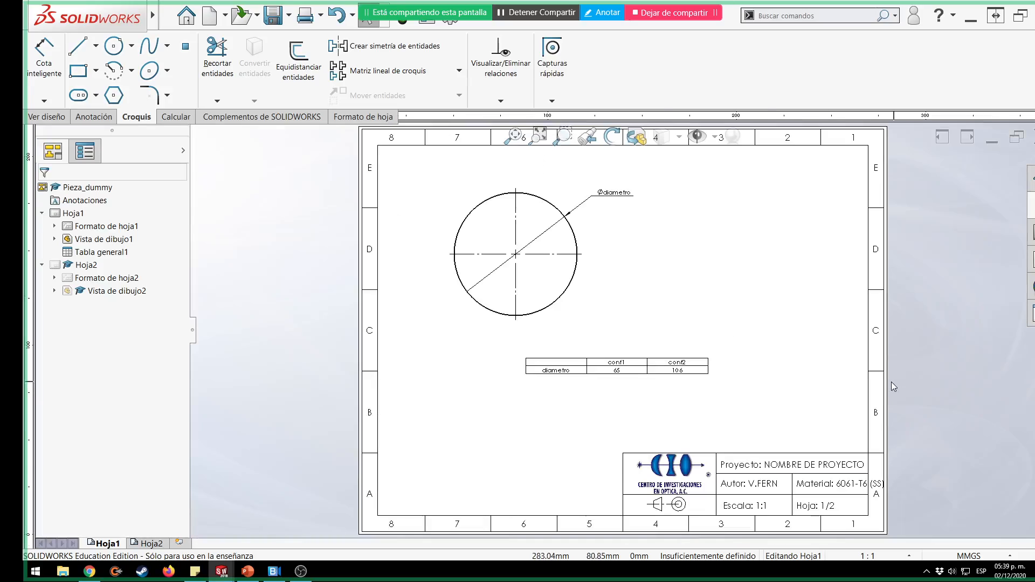